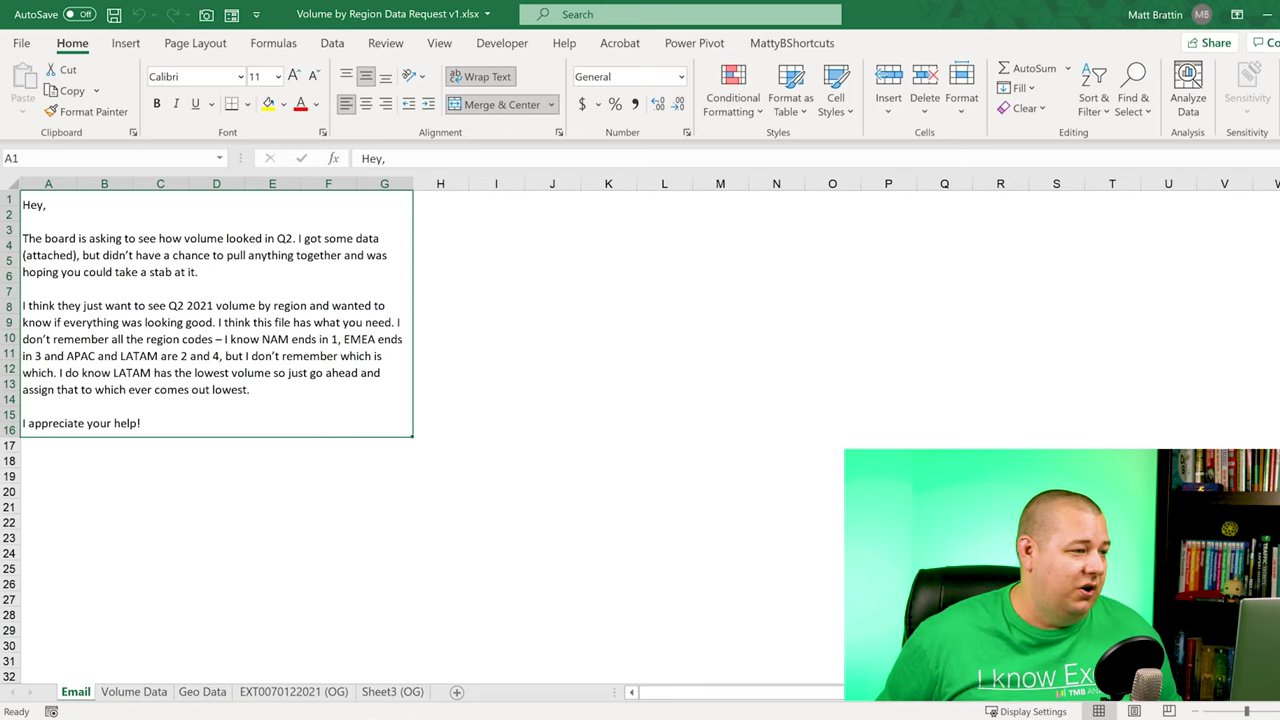
Step: Select the email text block on the sheet
left_click(669, 331)
left_click(562, 245)
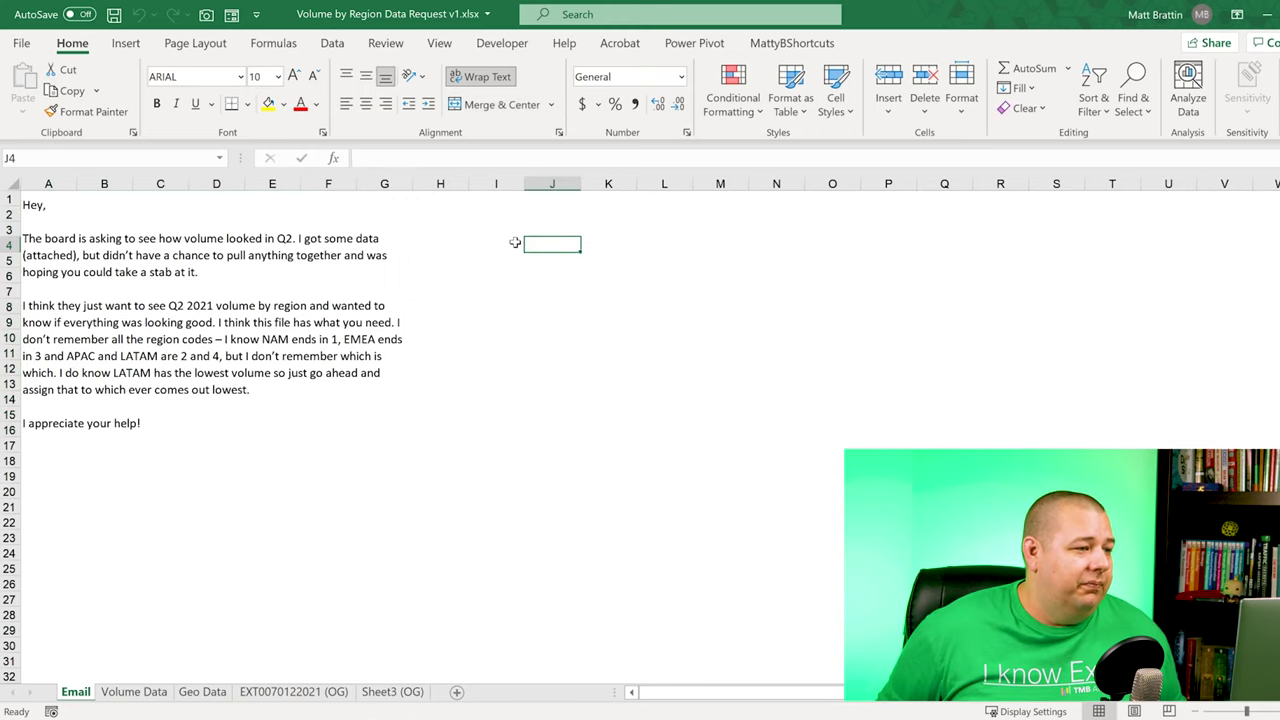
left_click(175, 277)
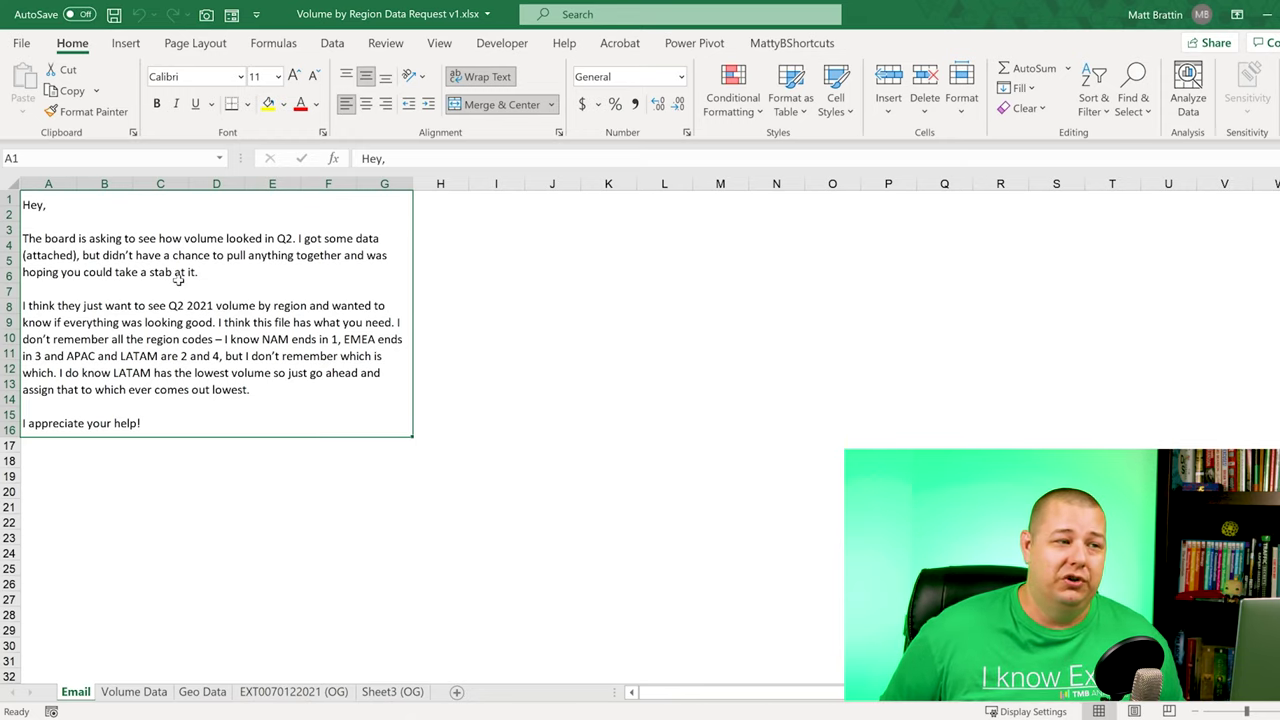
Step: Save a copy of the workbook as 'Volume by Region Data Request v2'
left_click(21, 43)
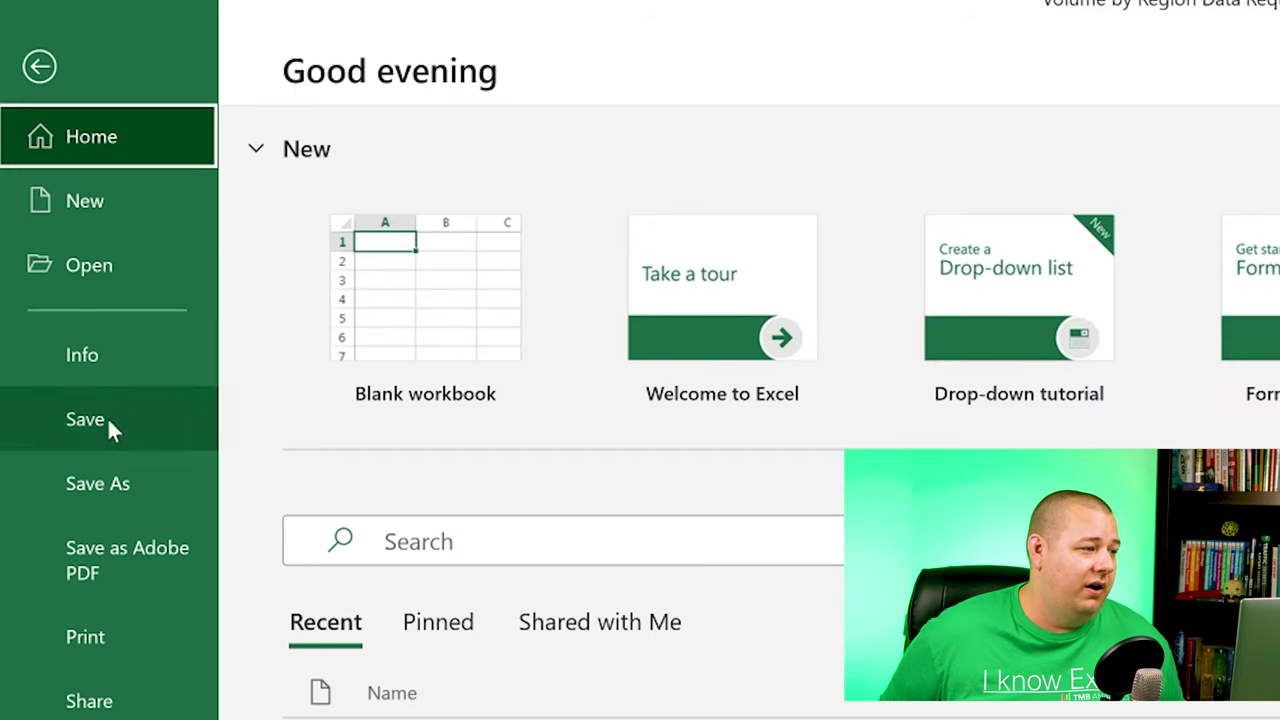
left_click(97, 480)
left_click(1190, 218)
key("End")
type("2")
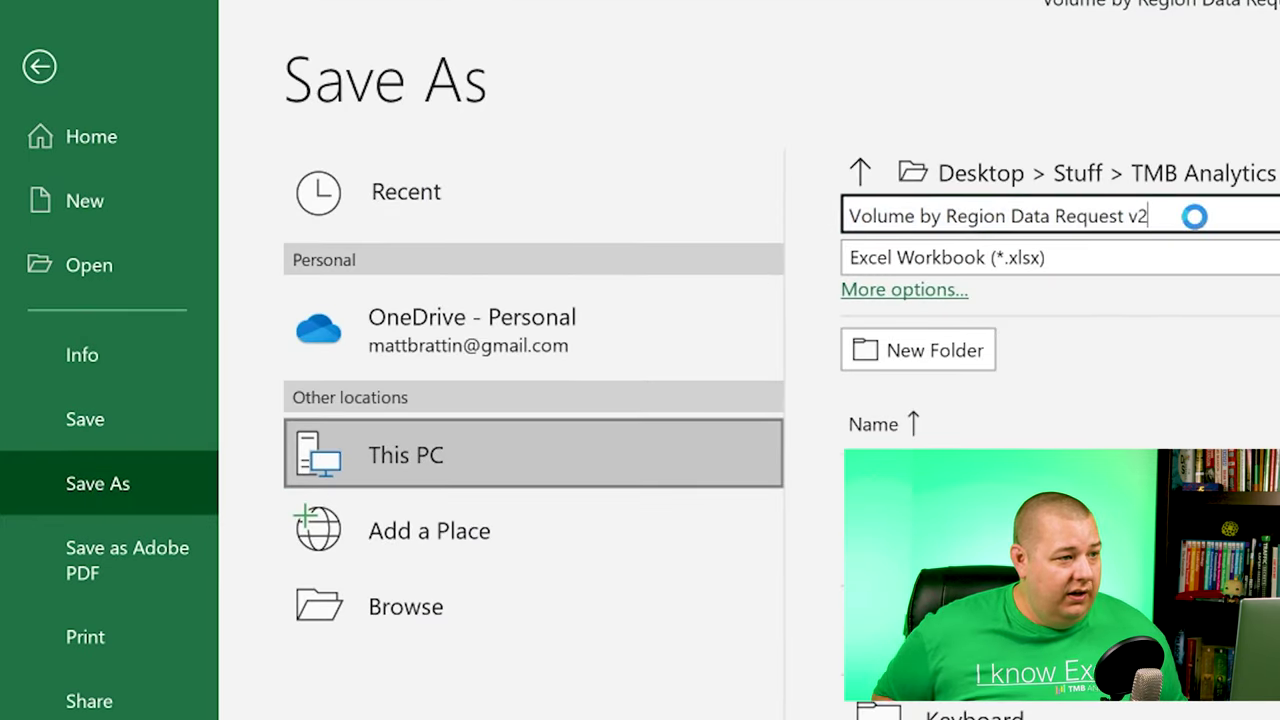
key("Return")
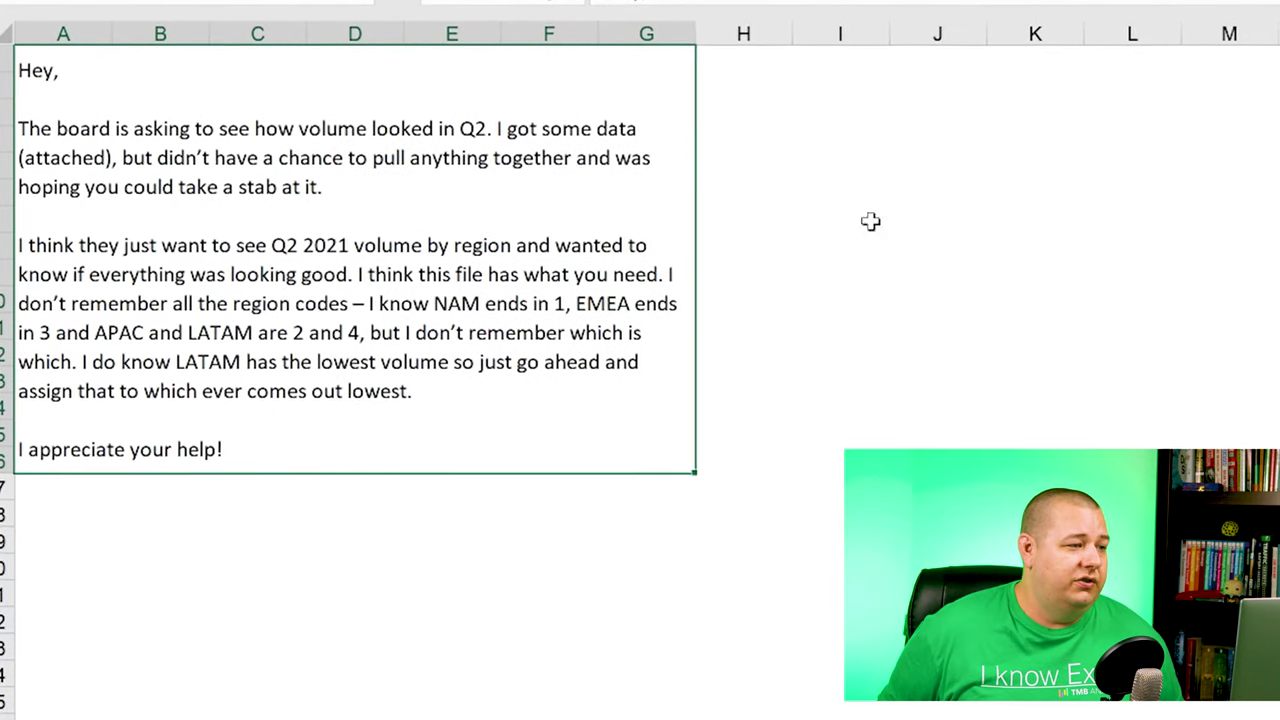
left_click(791, 75)
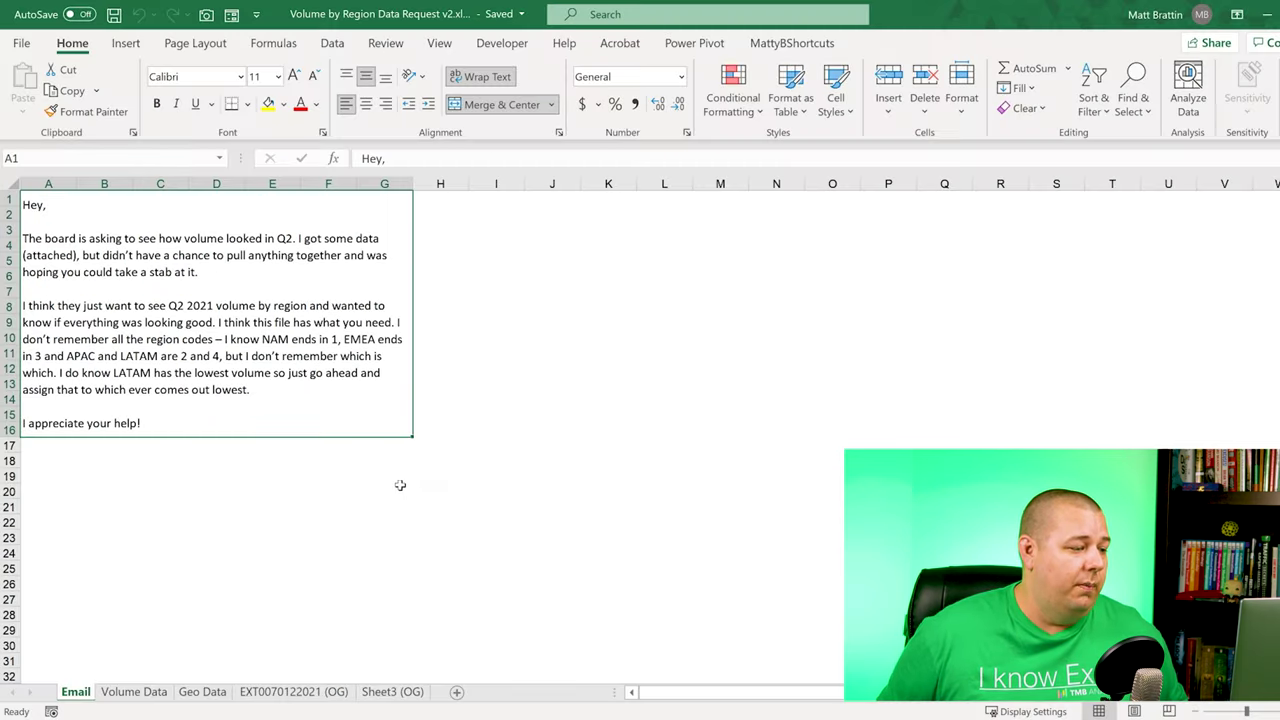
left_click(274, 692)
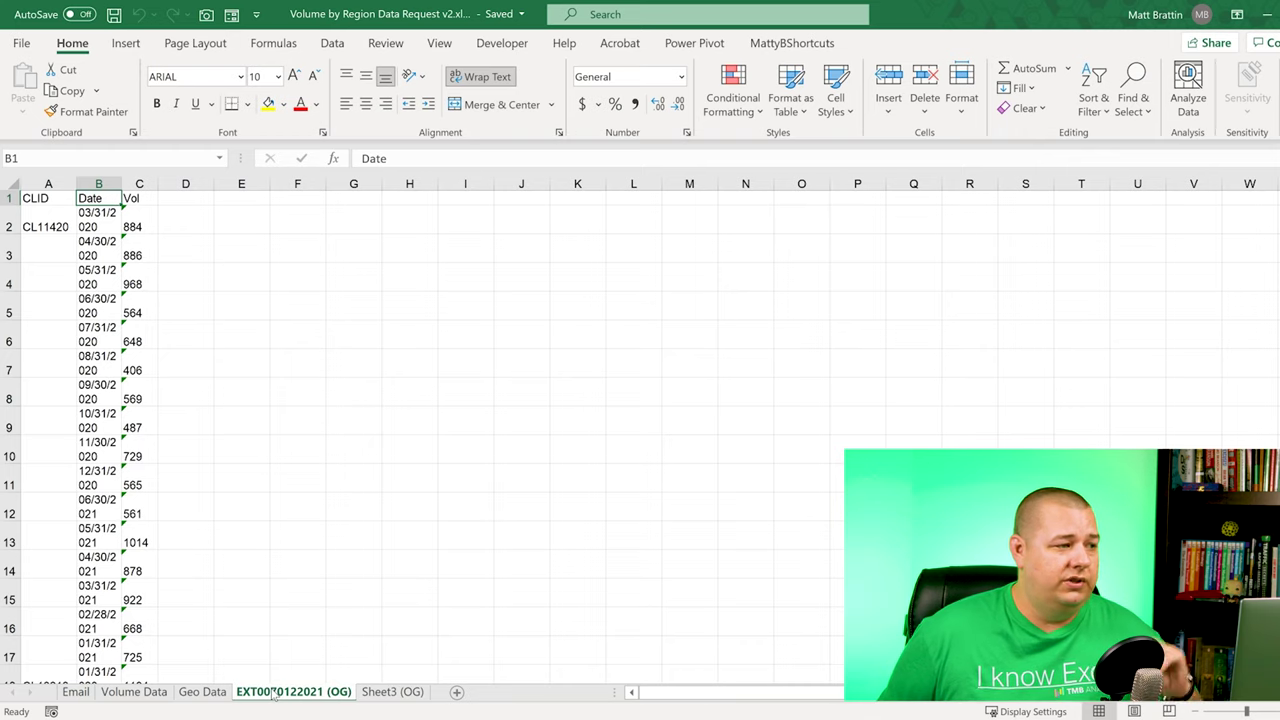
left_click(204, 692)
left_click(168, 692)
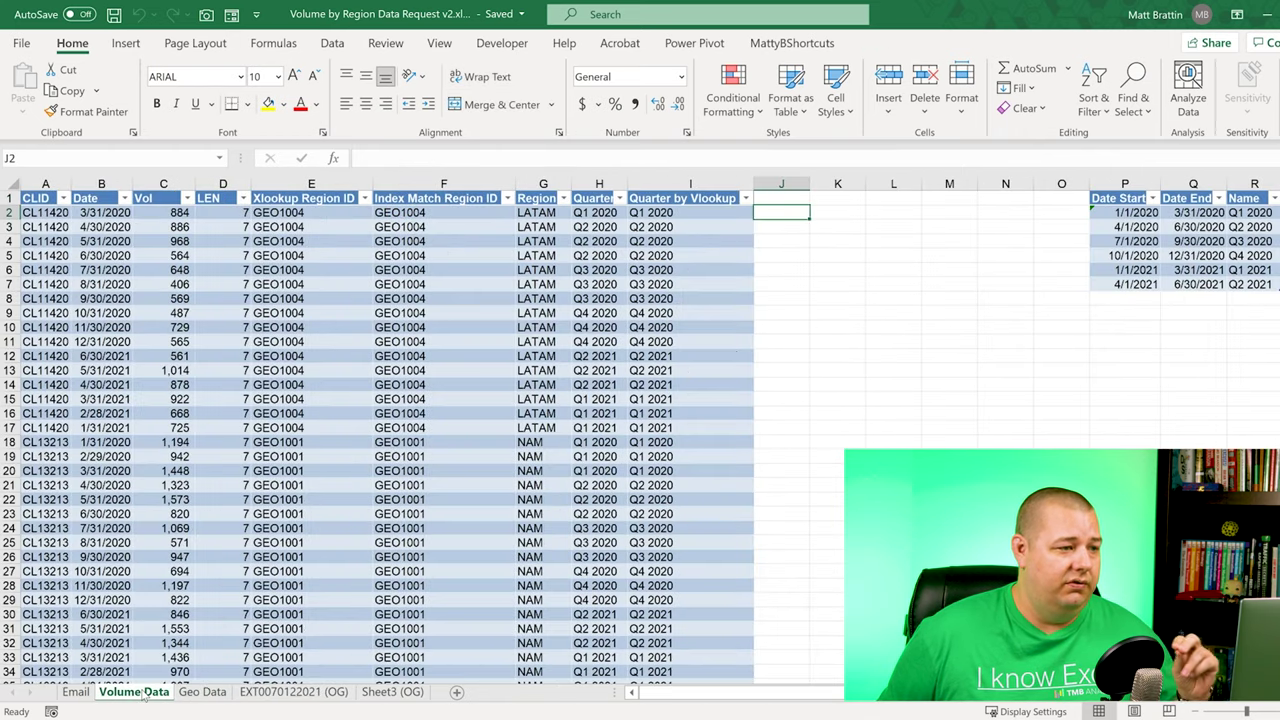
left_click(295, 692)
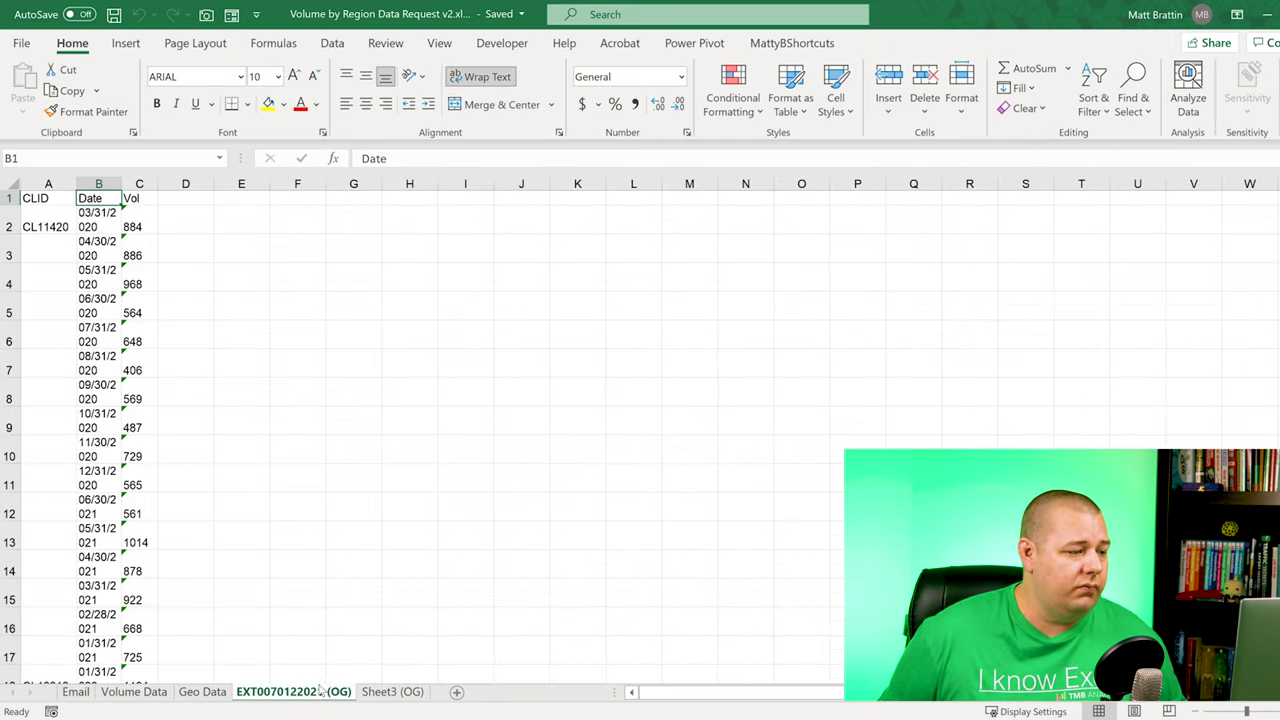
left_click(392, 692)
left_click(293, 692)
key("ctrl+Page_Up")
key("ctrl+Page_Up")
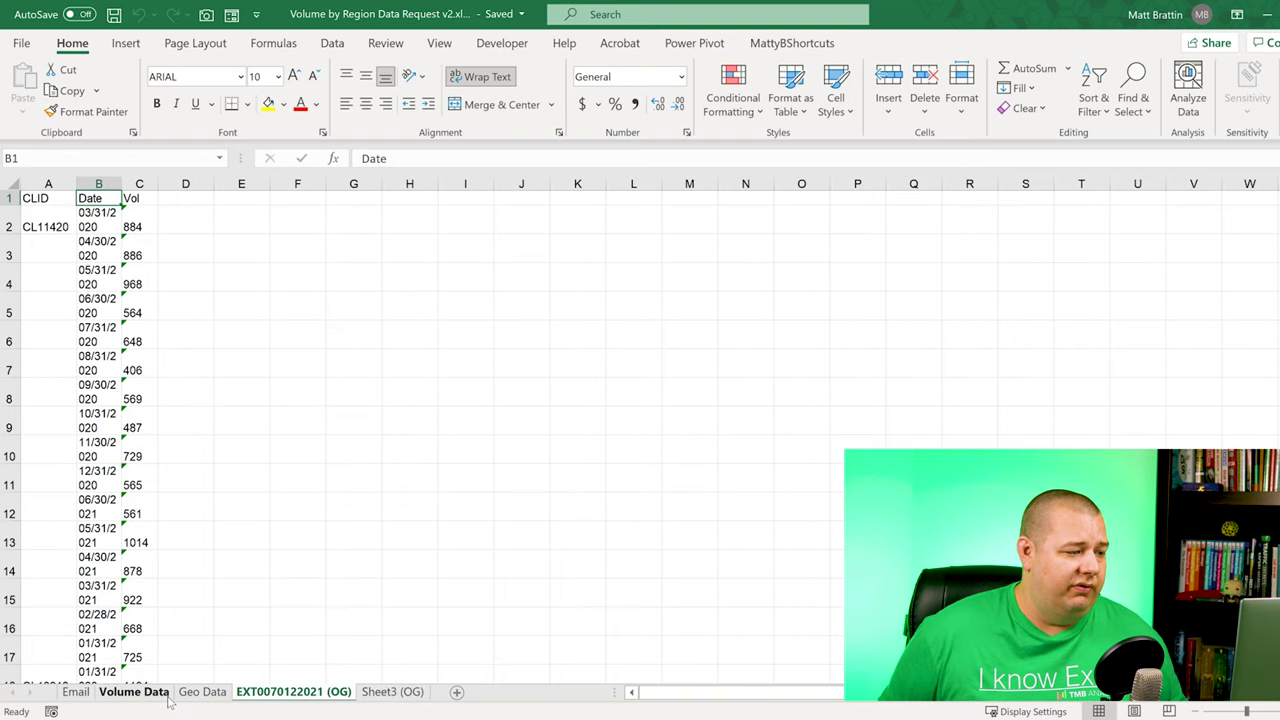
left_click(290, 692)
key("ctrl+Page_Up")
key("ctrl+Page_Up")
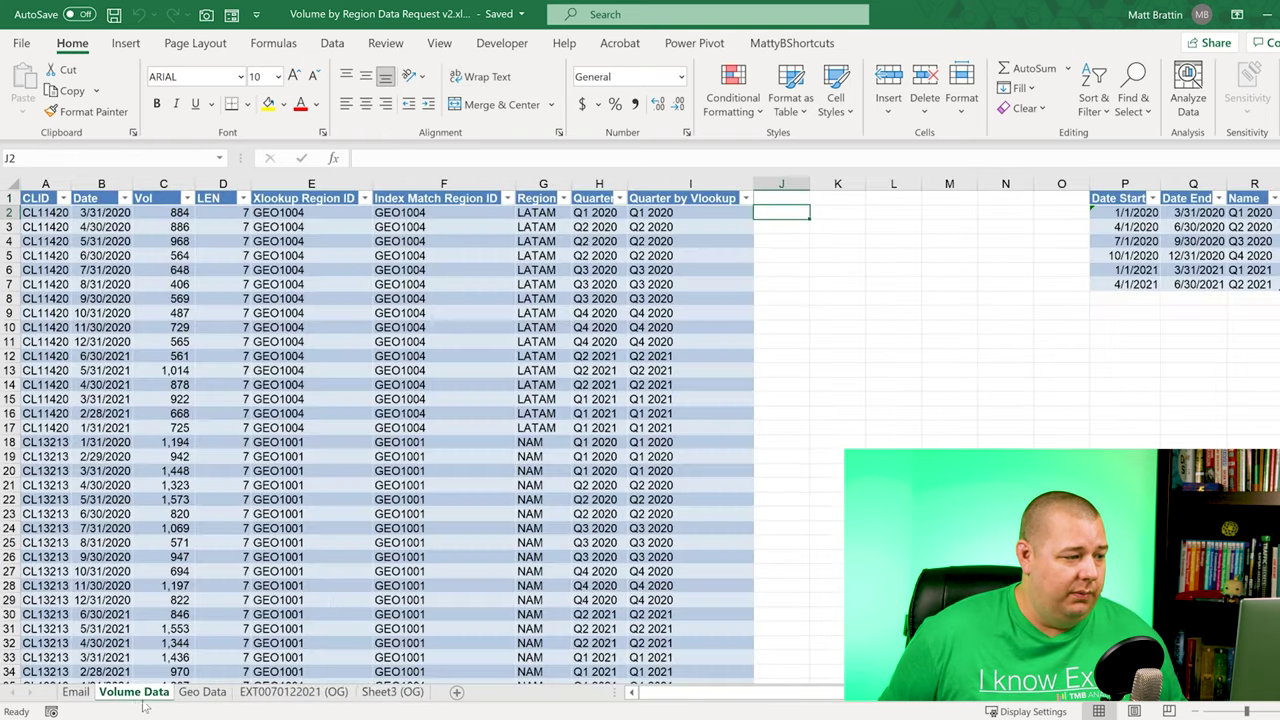
key("ctrl+Page_Down")
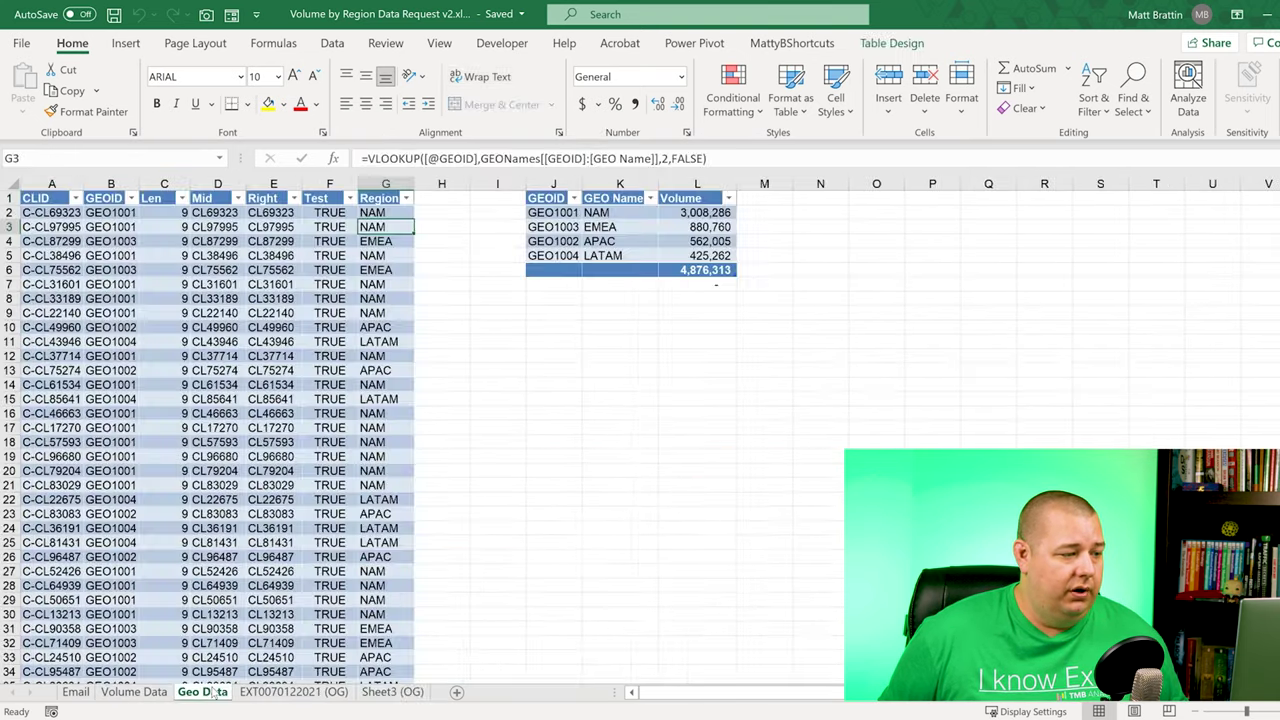
left_click(293, 692)
left_click(375, 692)
key("ctrl+Page_Up")
left_click(383, 692, "ctrl")
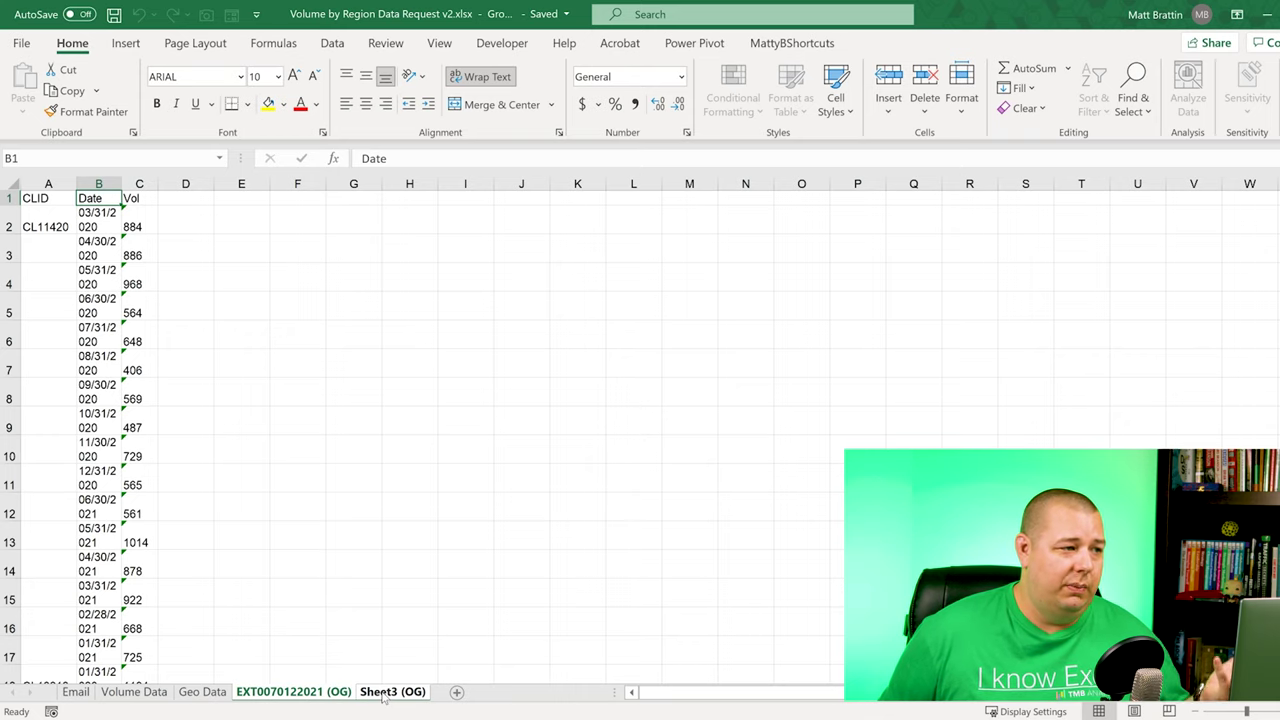
right_click(383, 698)
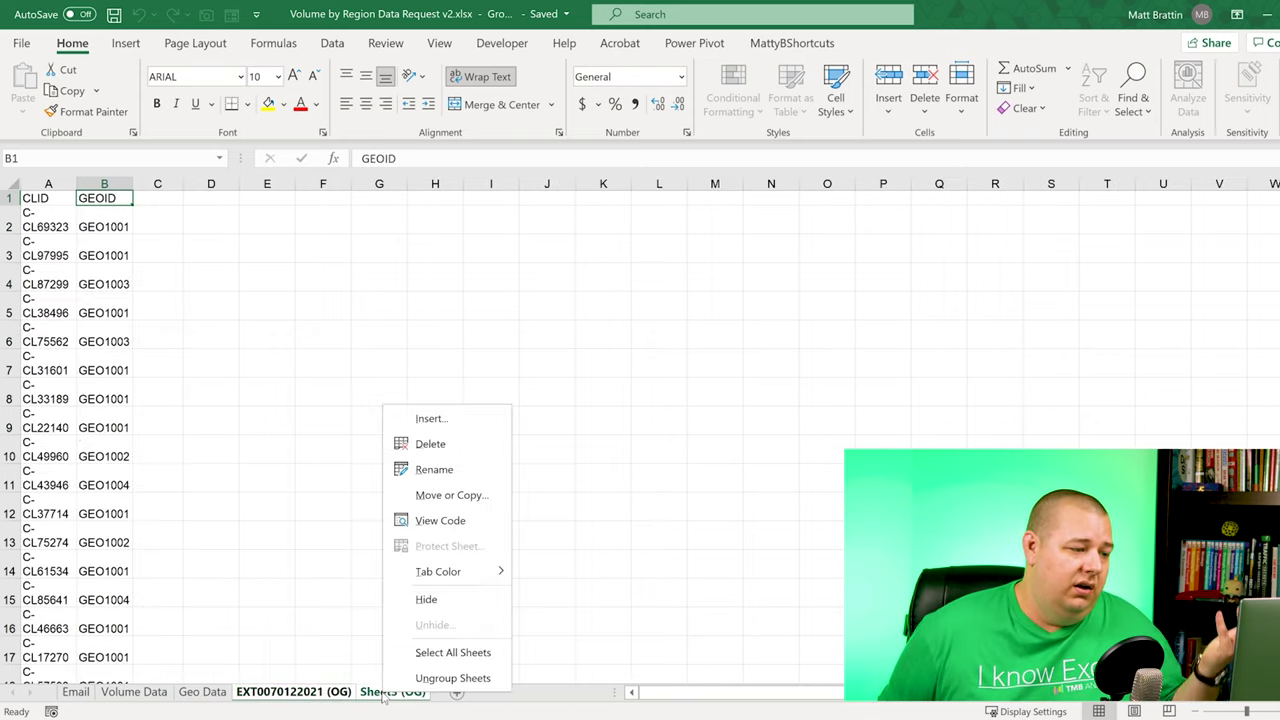
left_click(417, 600)
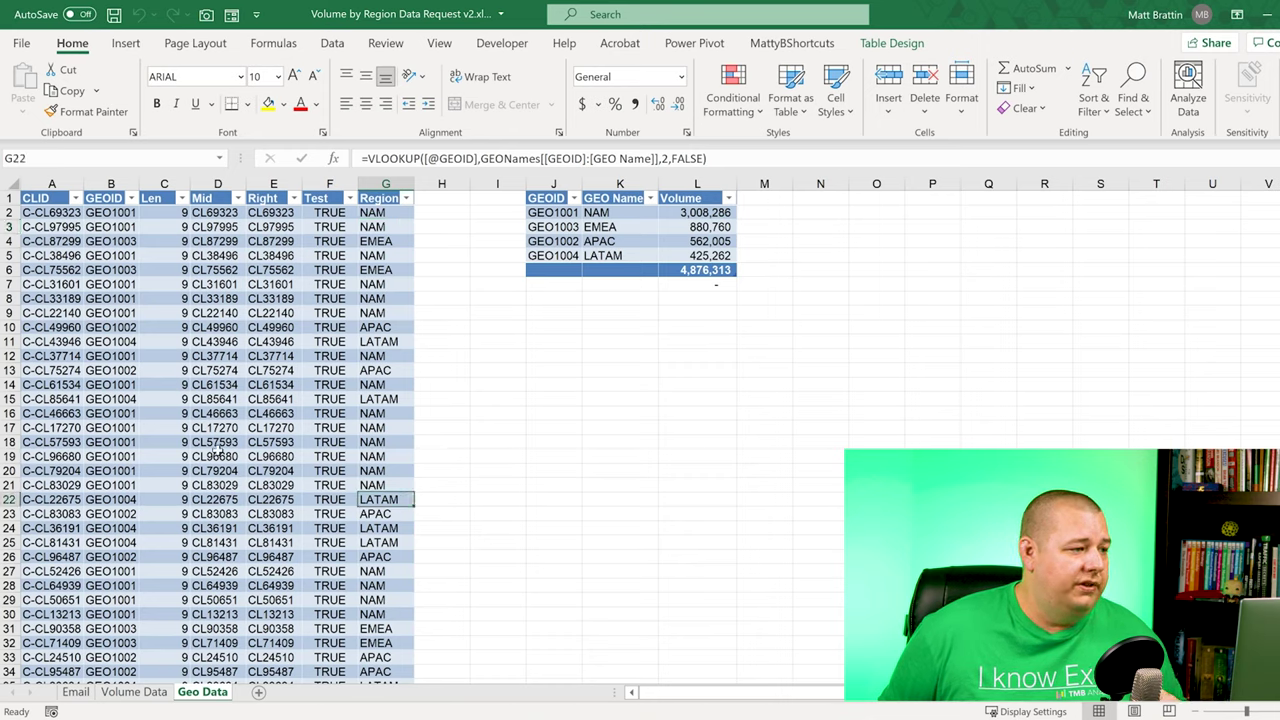
Step: Inspect the Geo Data Len and CLID cells, select the CLID column, then show Volume Data
left_click(141, 388)
left_click(74, 342)
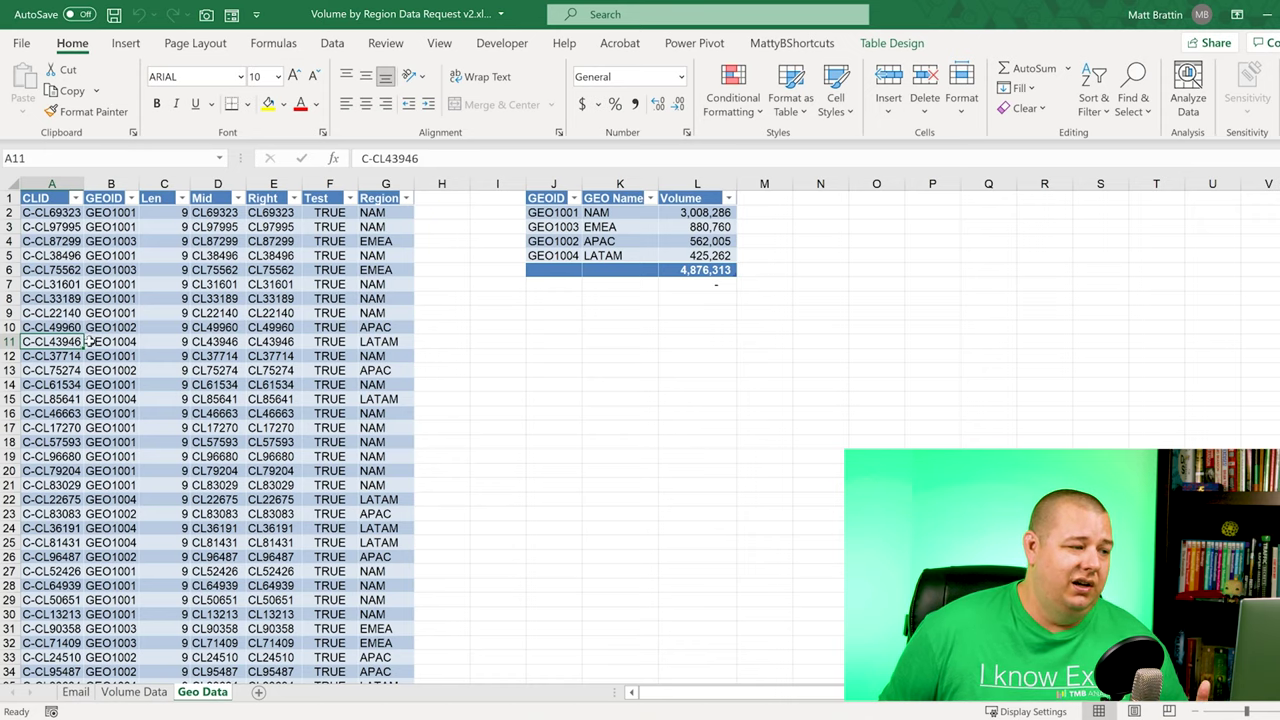
left_click(52, 242)
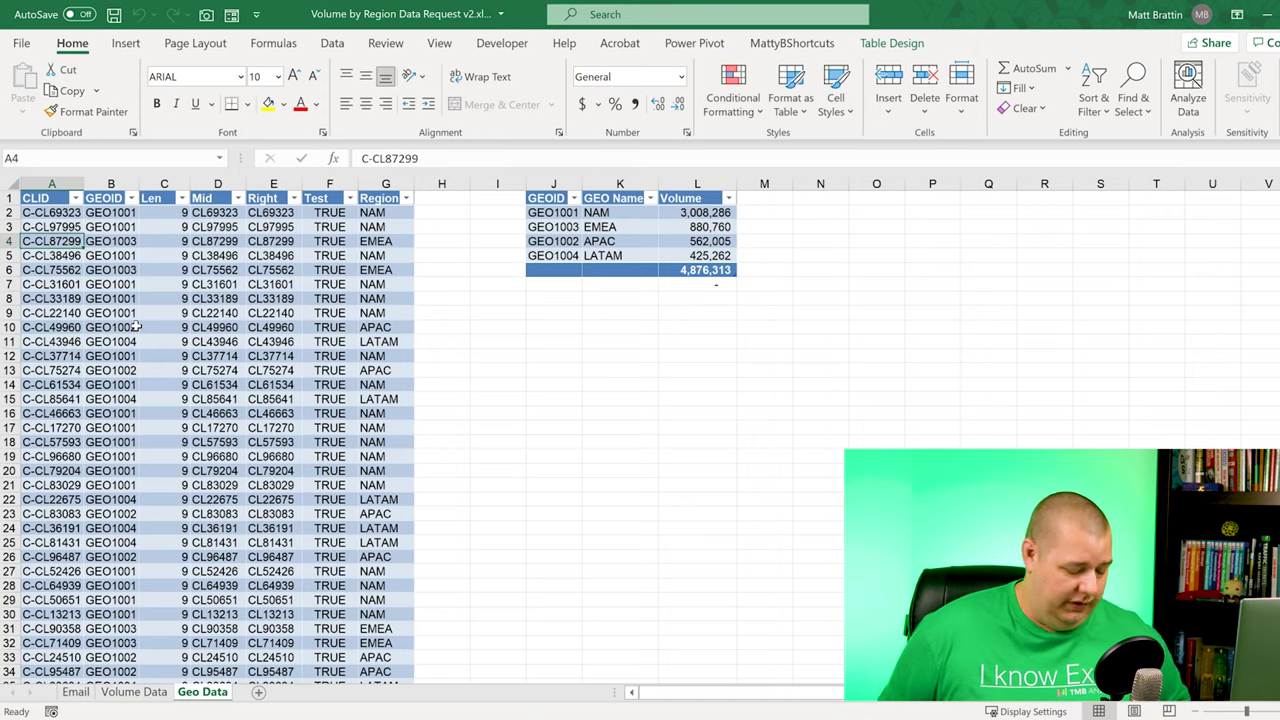
key("ctrl+space")
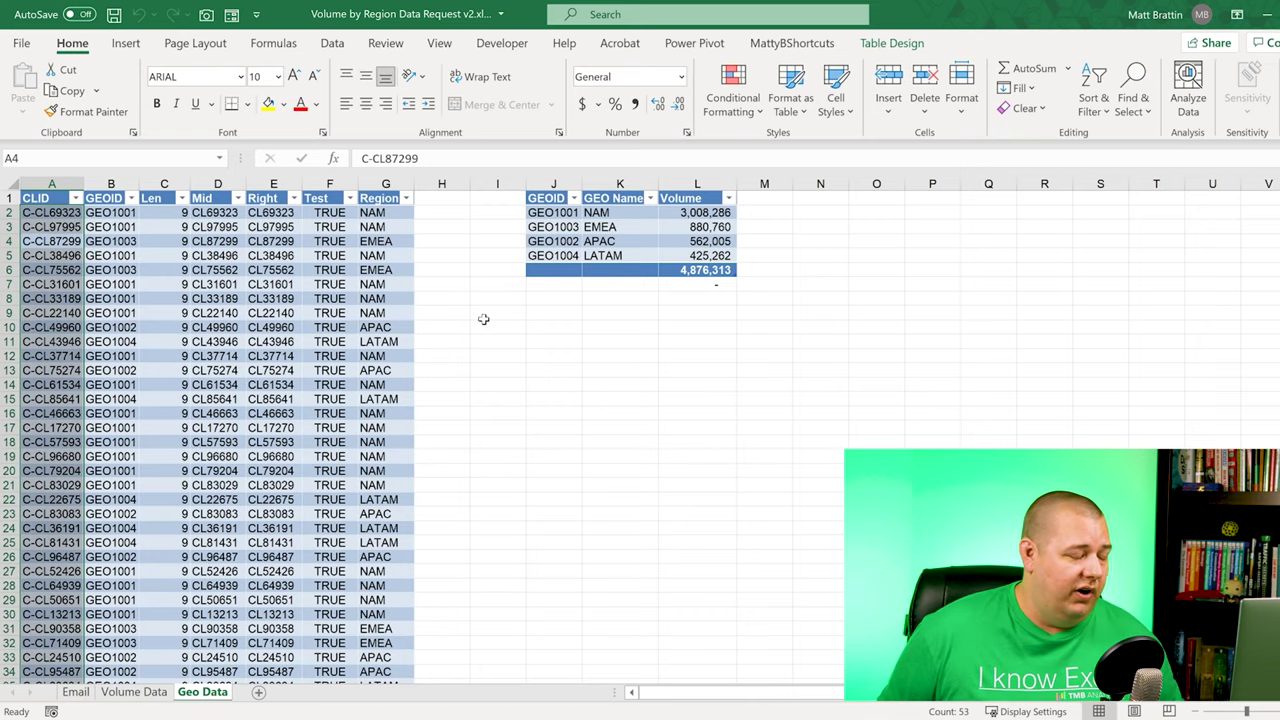
left_click(135, 693)
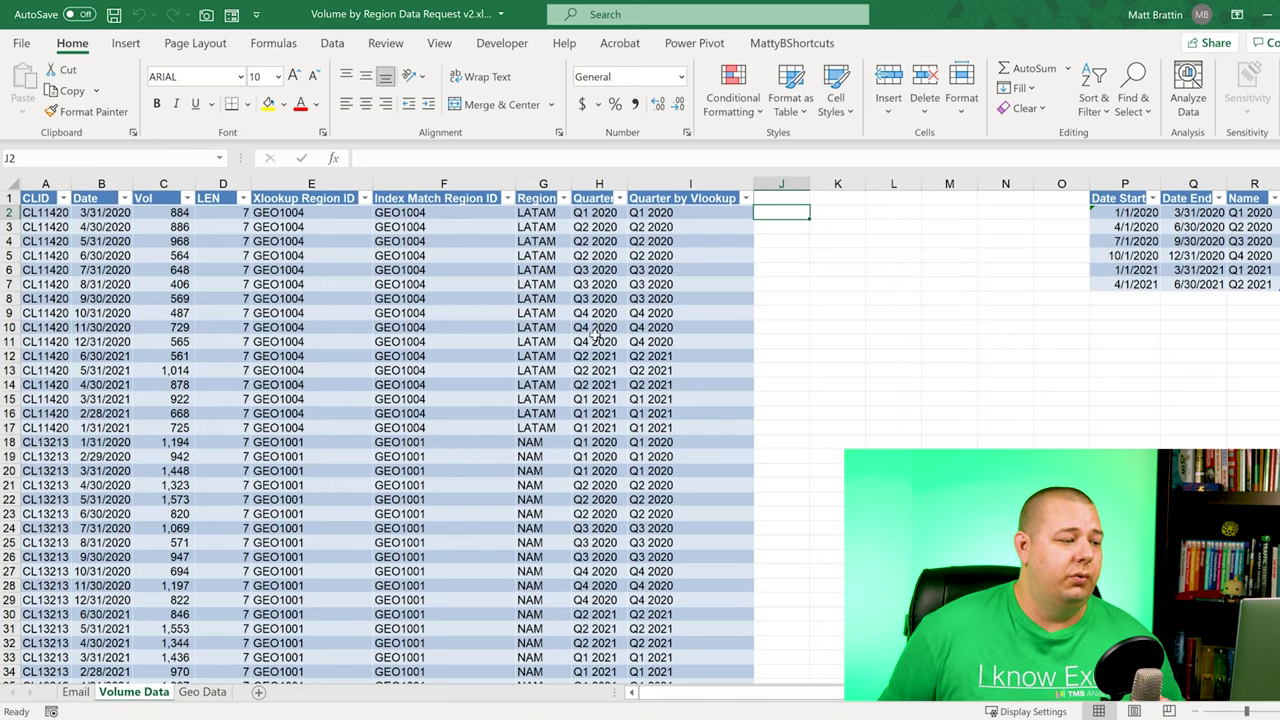
left_click(697, 312)
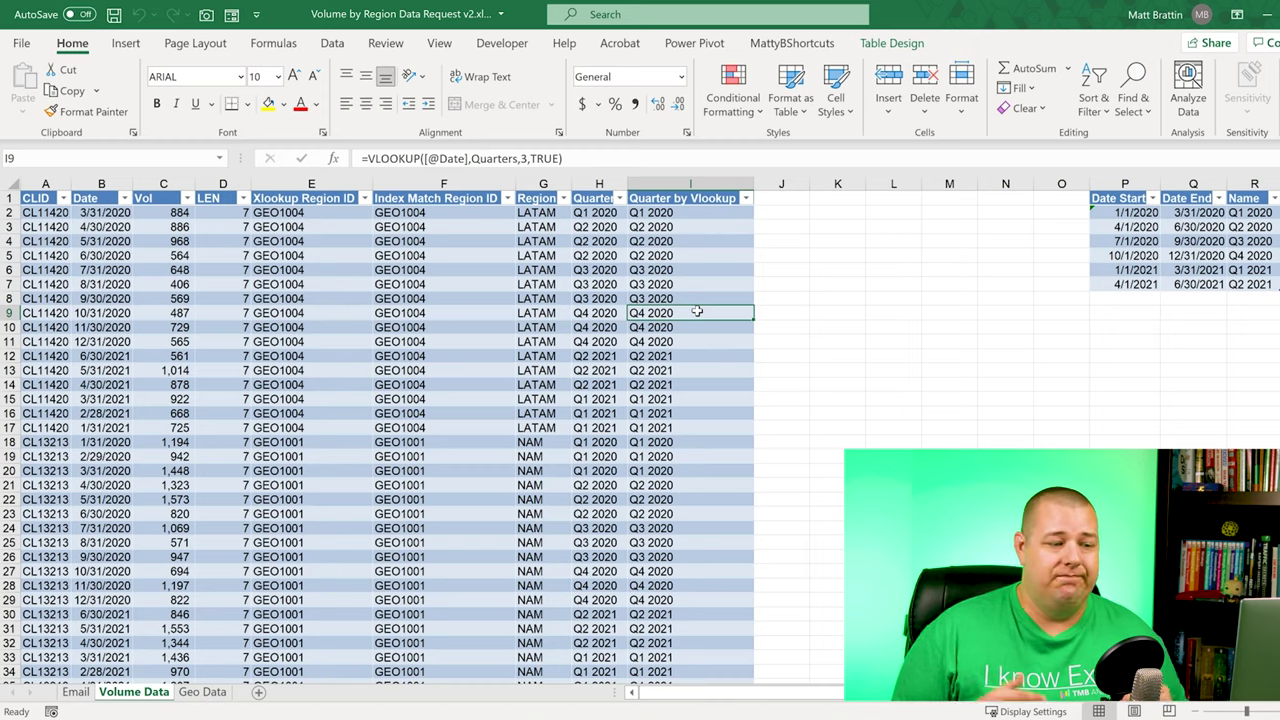
key("Left")
key("Left")
key("Left")
key("Left")
key("ctrl+Up")
key("ctrl+Left")
key("Down")
key("Right")
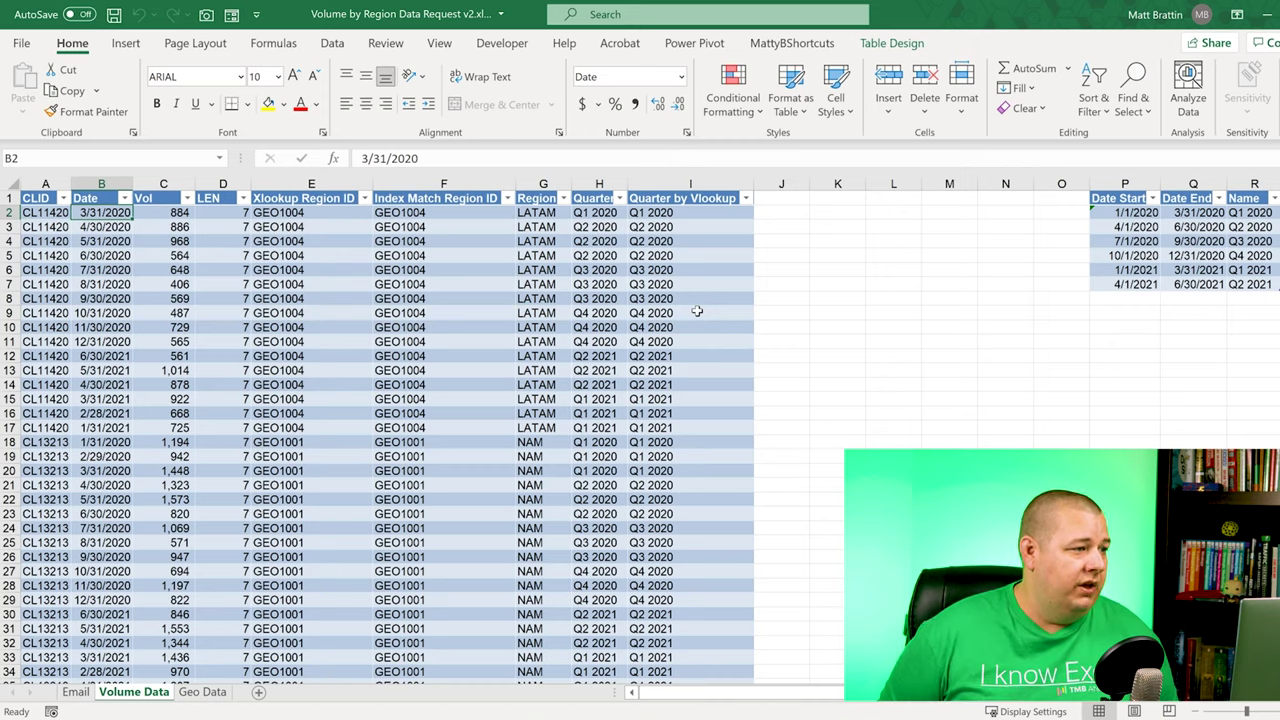
key("Right")
key("Right")
key("Down")
key("Down")
key("Right")
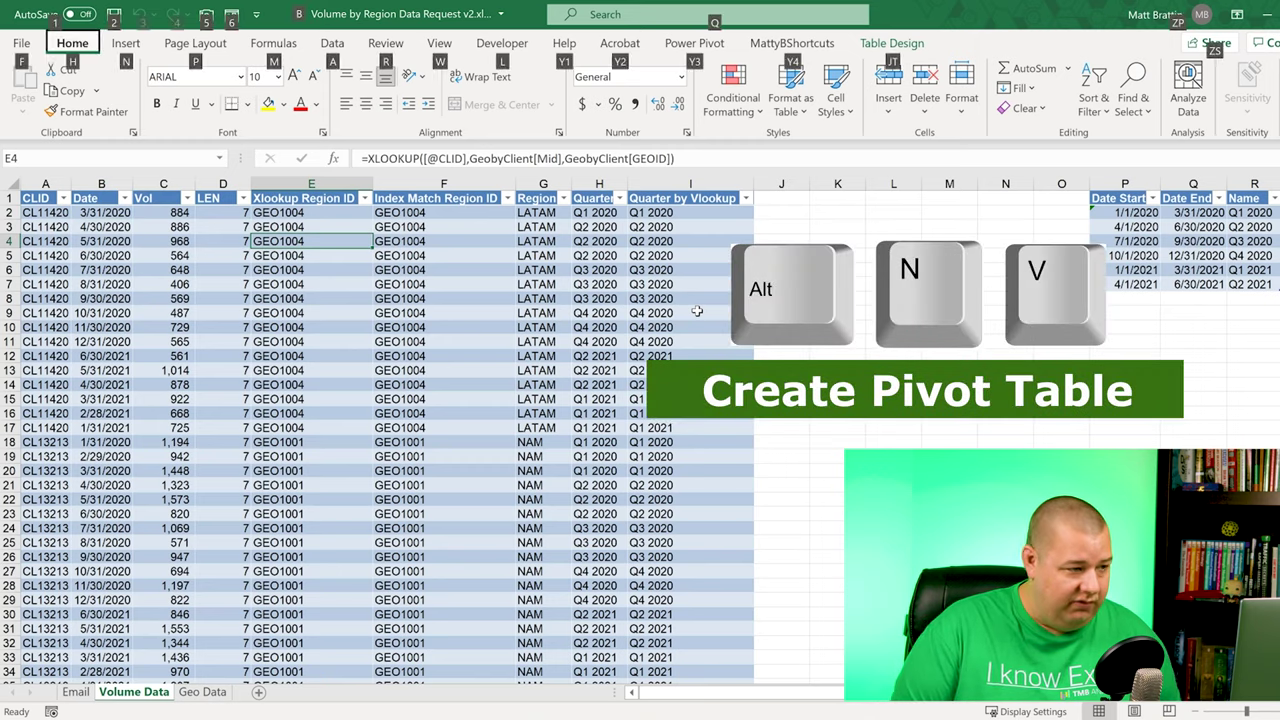
Step: Insert PivotTable1 from the VolumebyClient table onto a new Sheet1
key("alt+n")
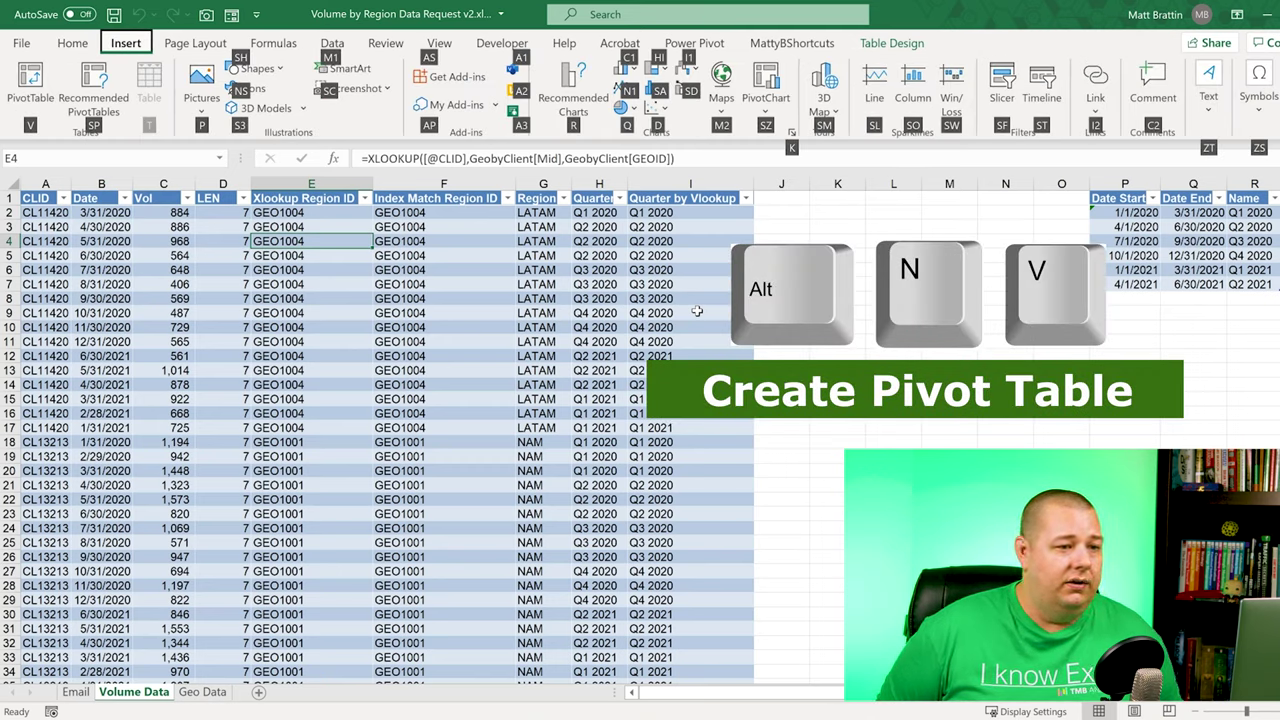
key("Escape")
key("Escape")
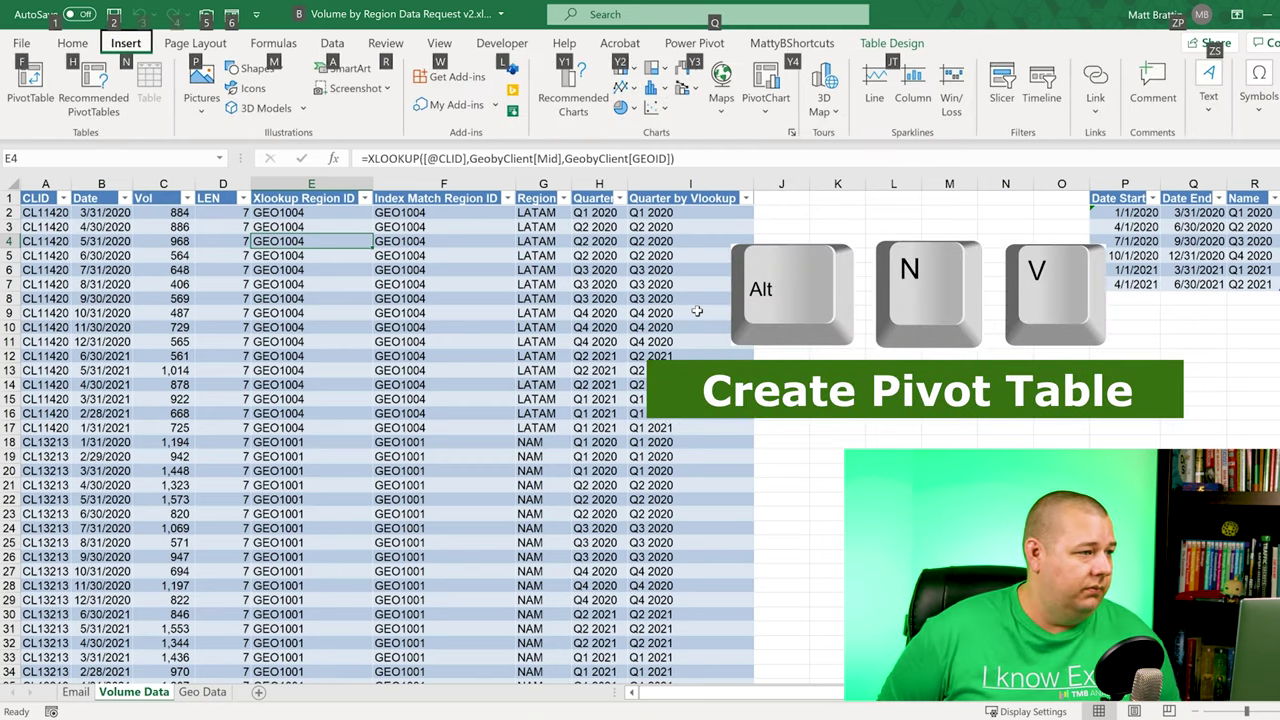
key("Down")
key("Down")
key("Up")
key("Right")
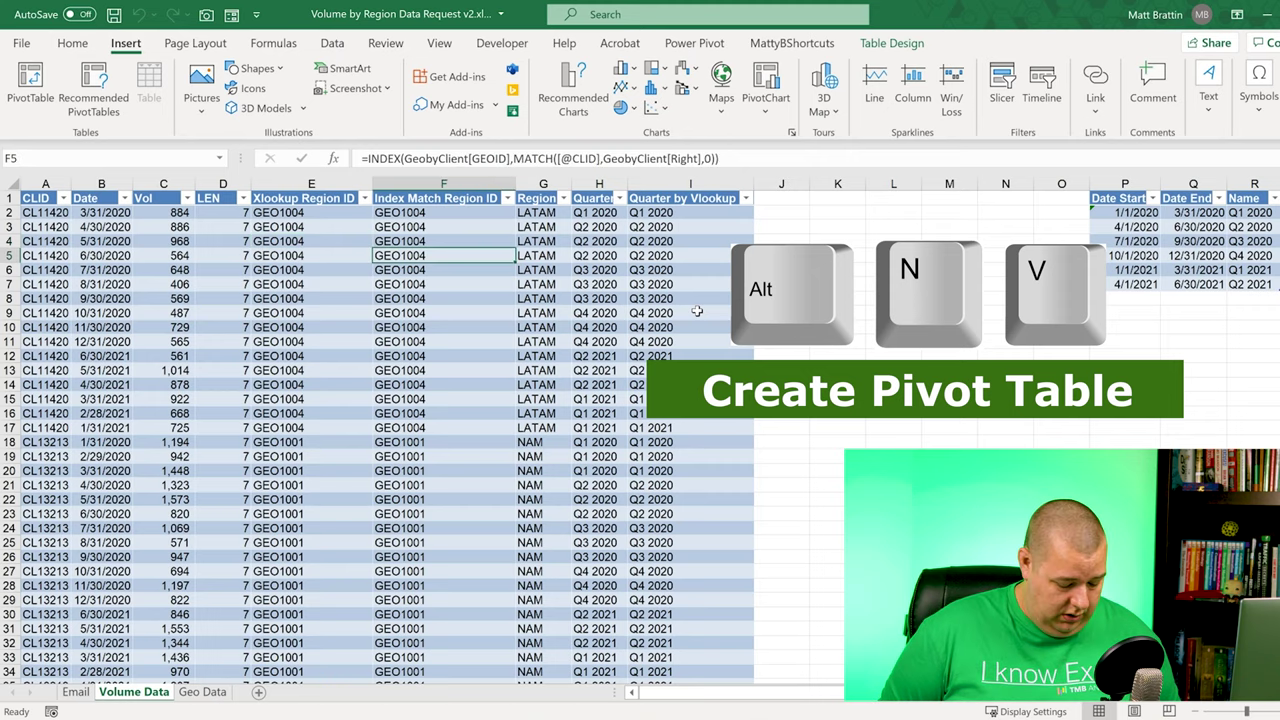
key("alt")
key("n")
key("v")
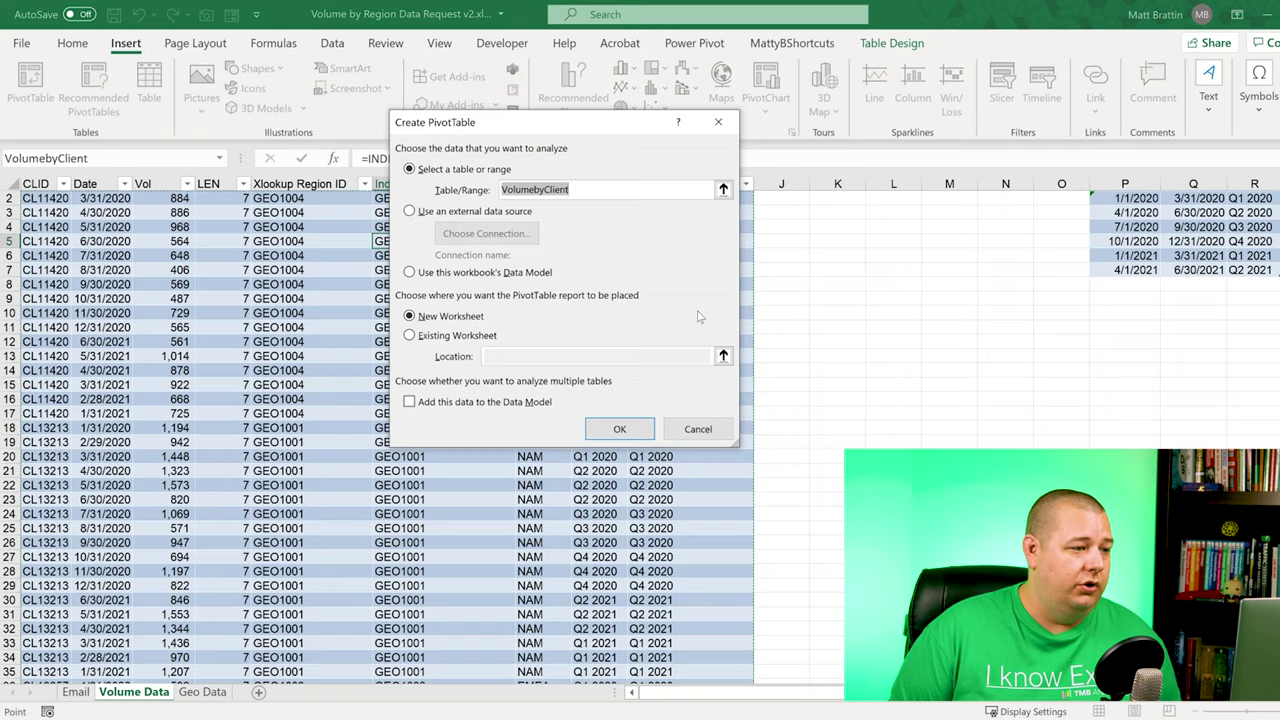
key("Return")
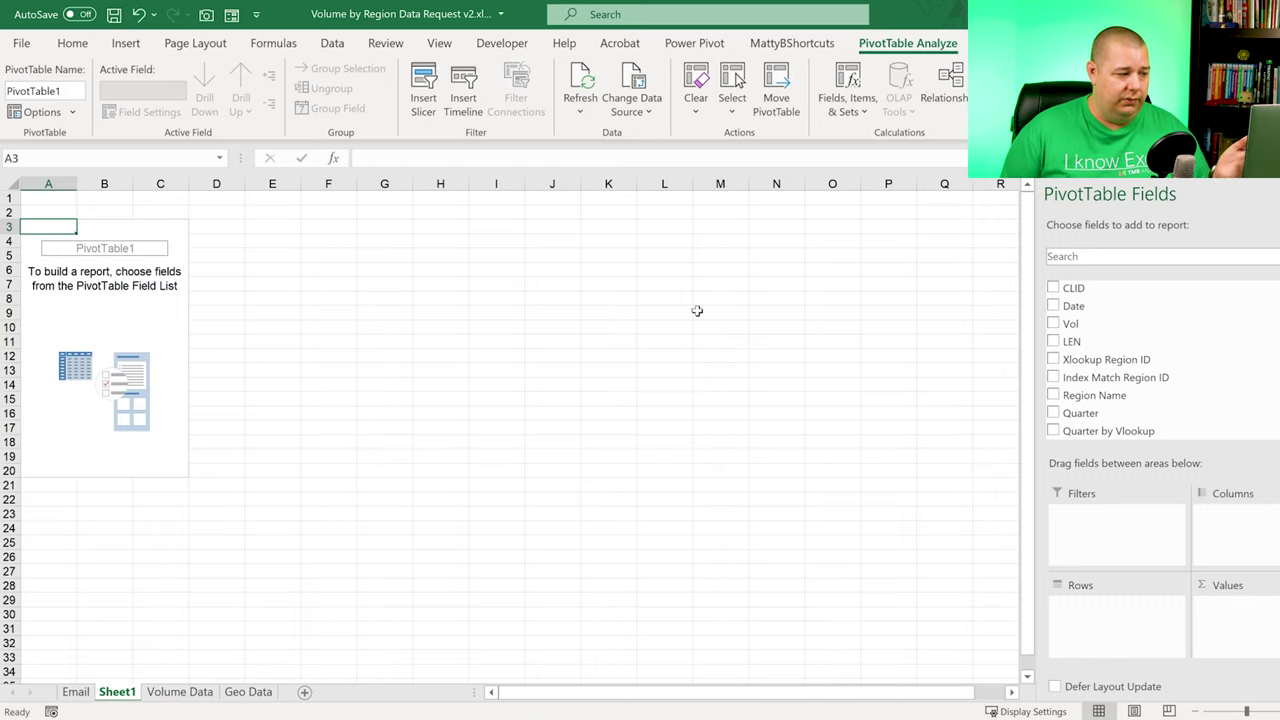
Step: Rename Sheet1 to 'Pivot' and move to cell B5 in the pivot area
key("alt+h")
key("o")
key("r")
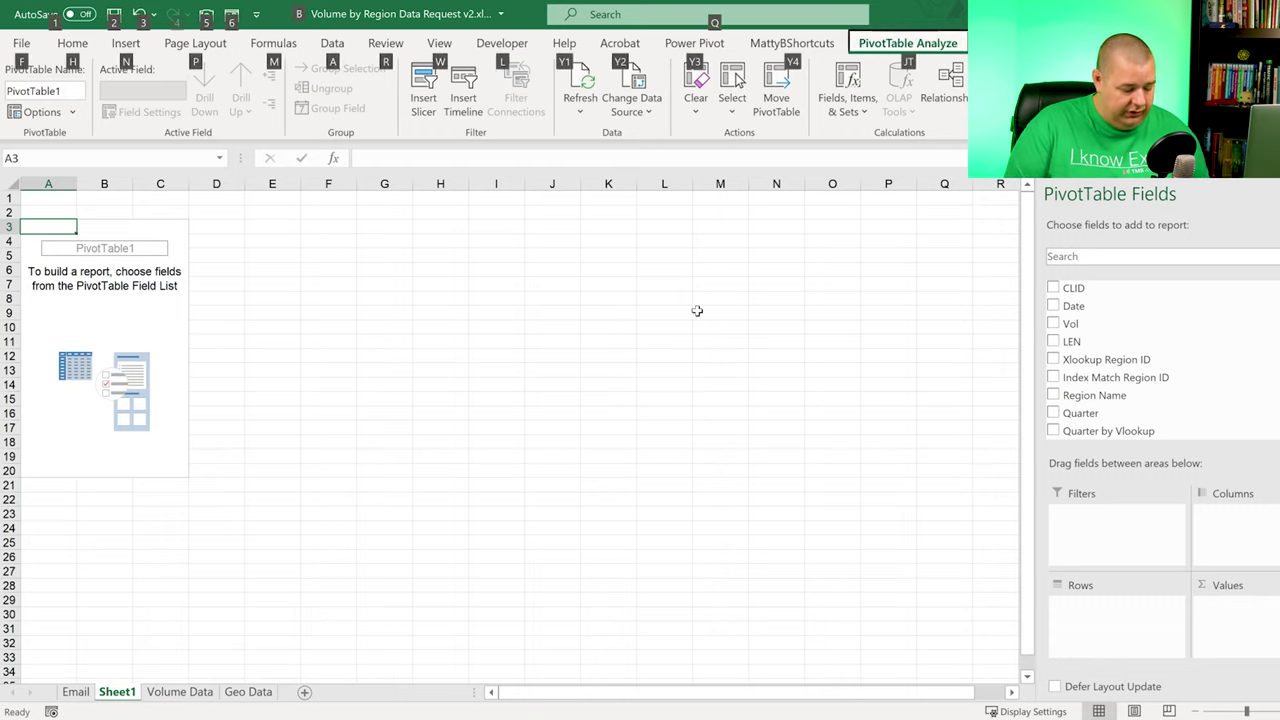
type("Pivot")
key("Return")
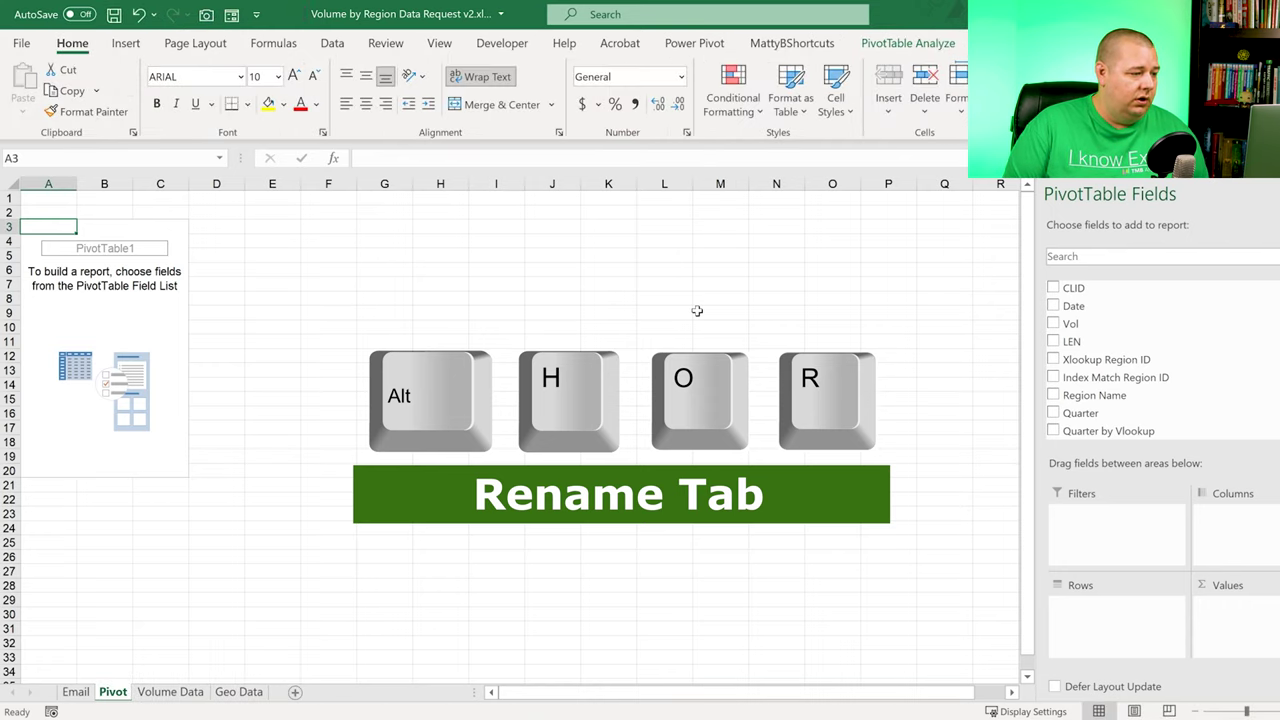
key("Right")
key("Down")
key("Down")
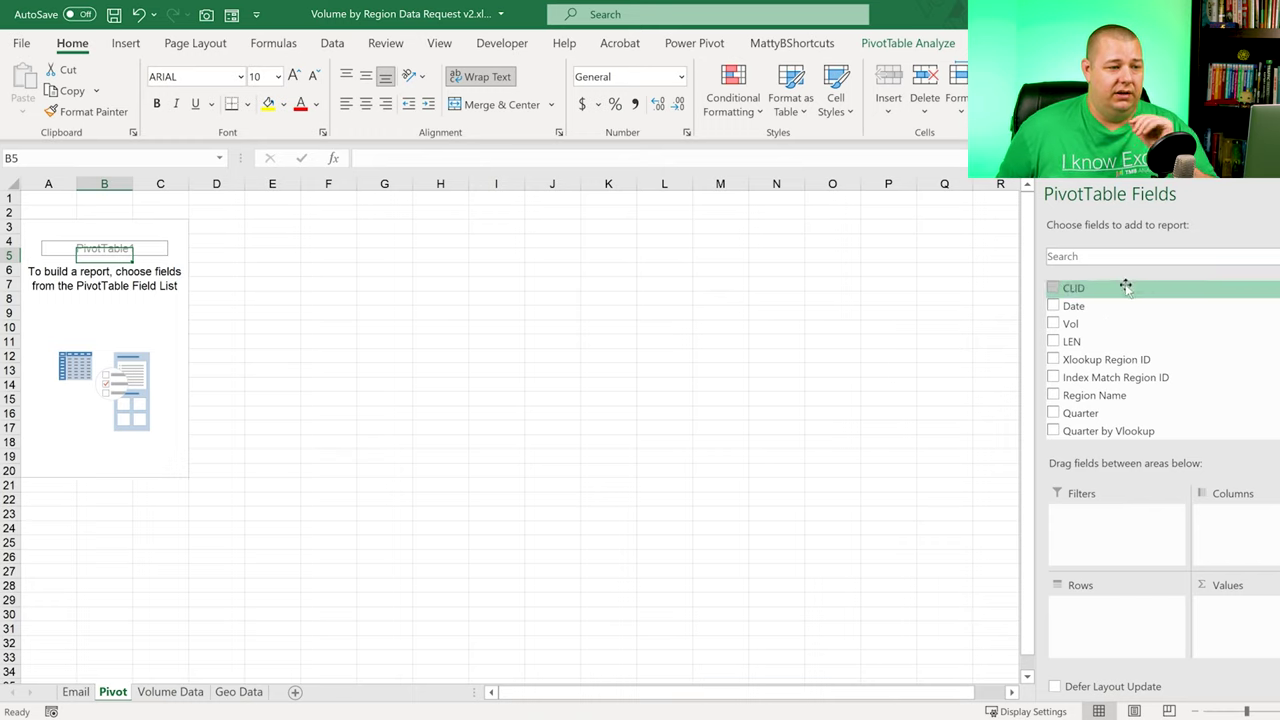
Step: Put Region Name in the pivot rows, listing APAC, EMEA, LATAM and NAM
scroll(1229, 332, "down", 1)
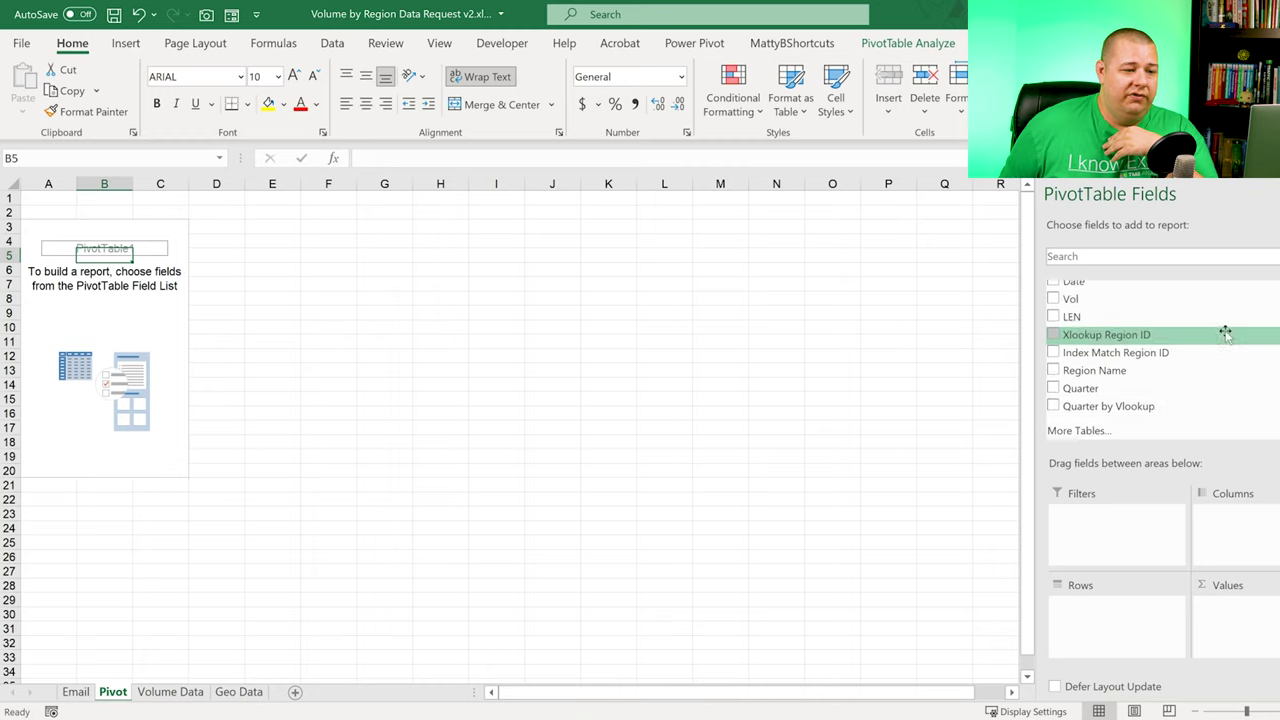
scroll(1225, 340, "up", 1)
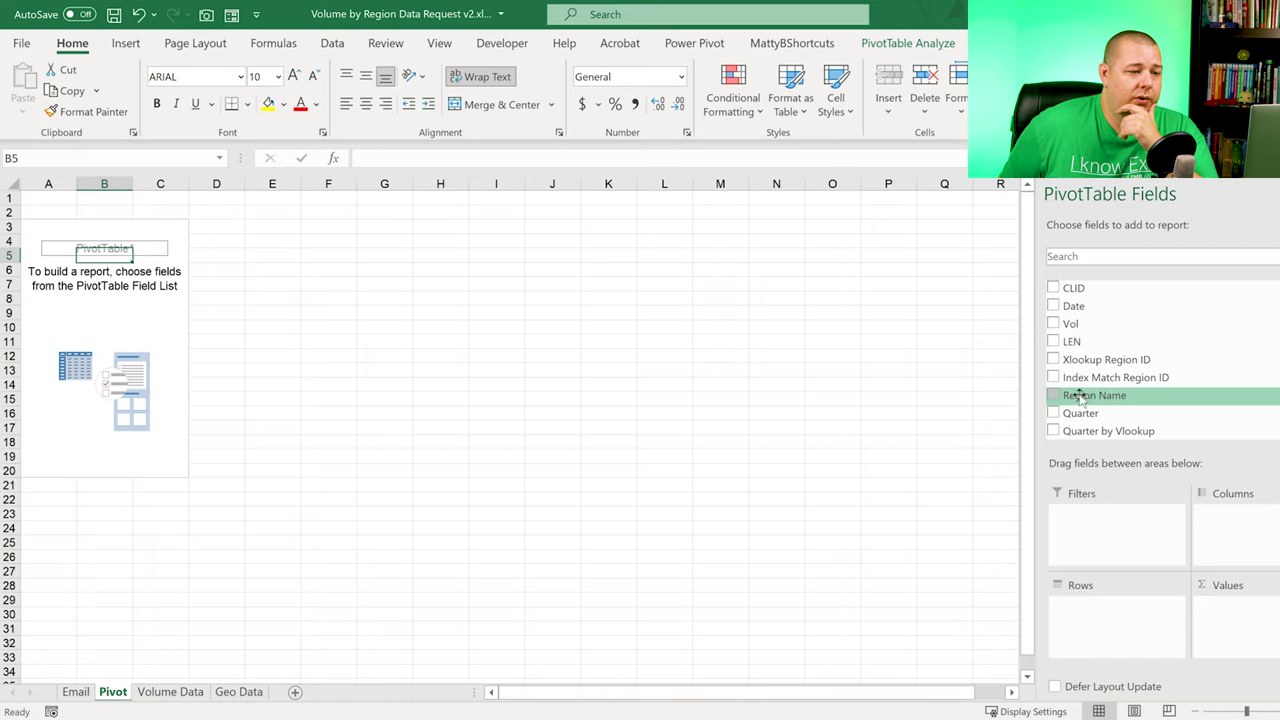
left_click_drag(1090, 398, 1100, 615)
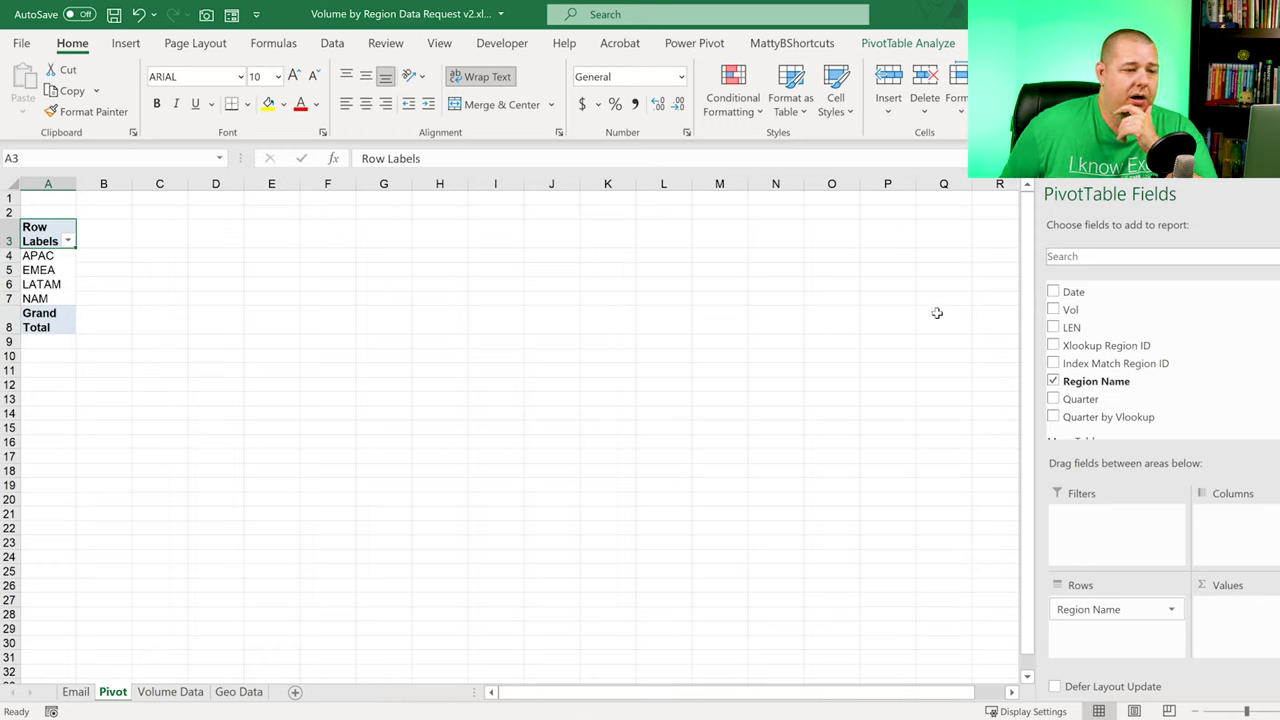
left_click_drag(1166, 324, 1168, 322)
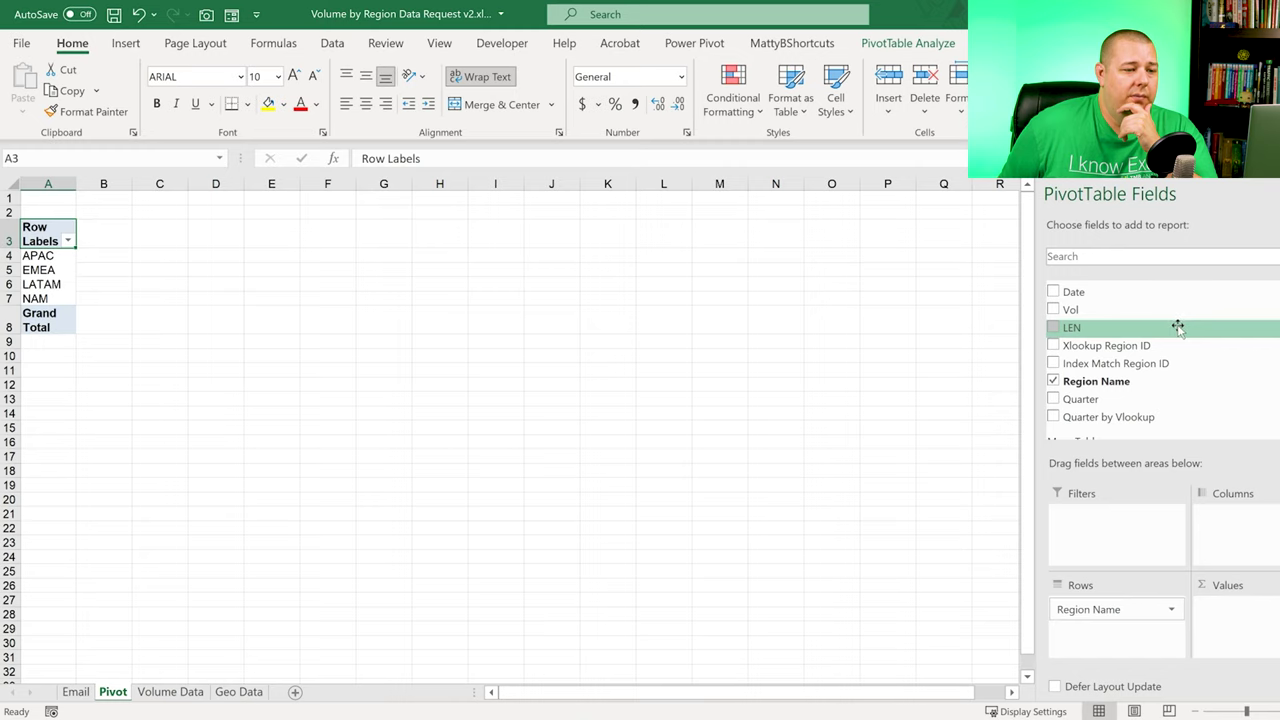
scroll(1145, 341, "up", 1)
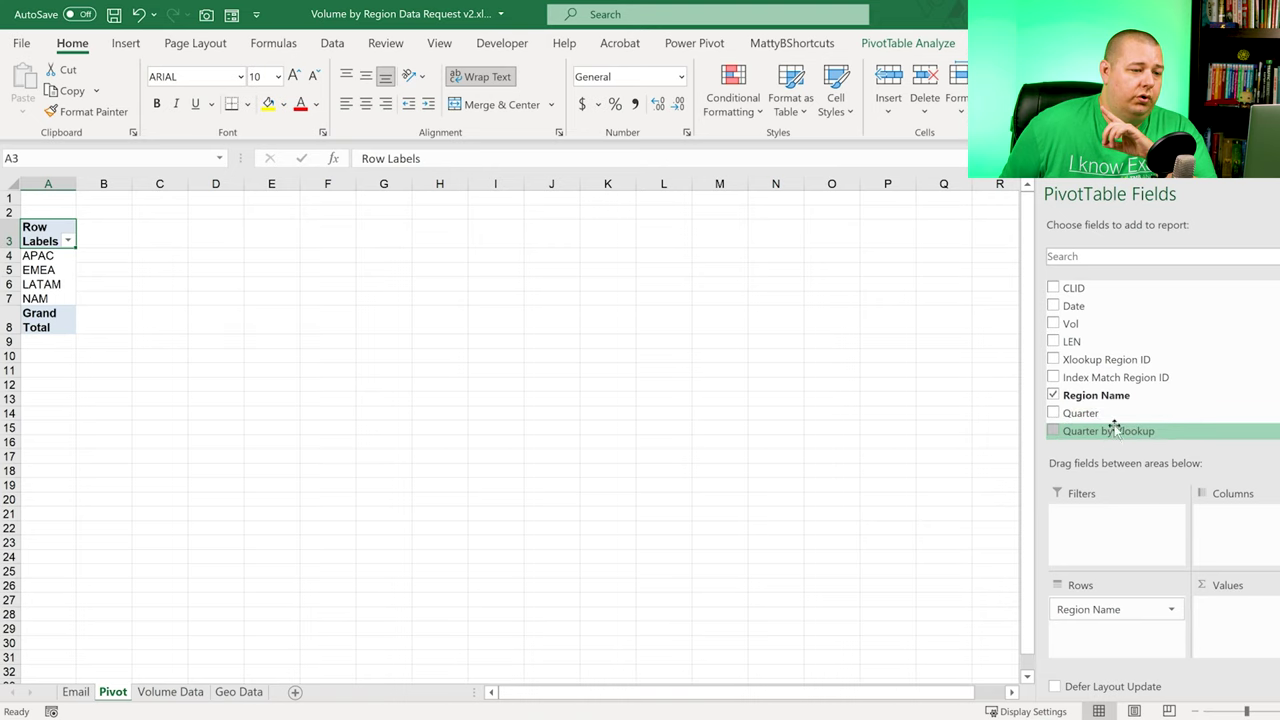
Step: After checking Volume Data, add Quarter to the pivot columns on the Pivot sheet
left_click(170, 691)
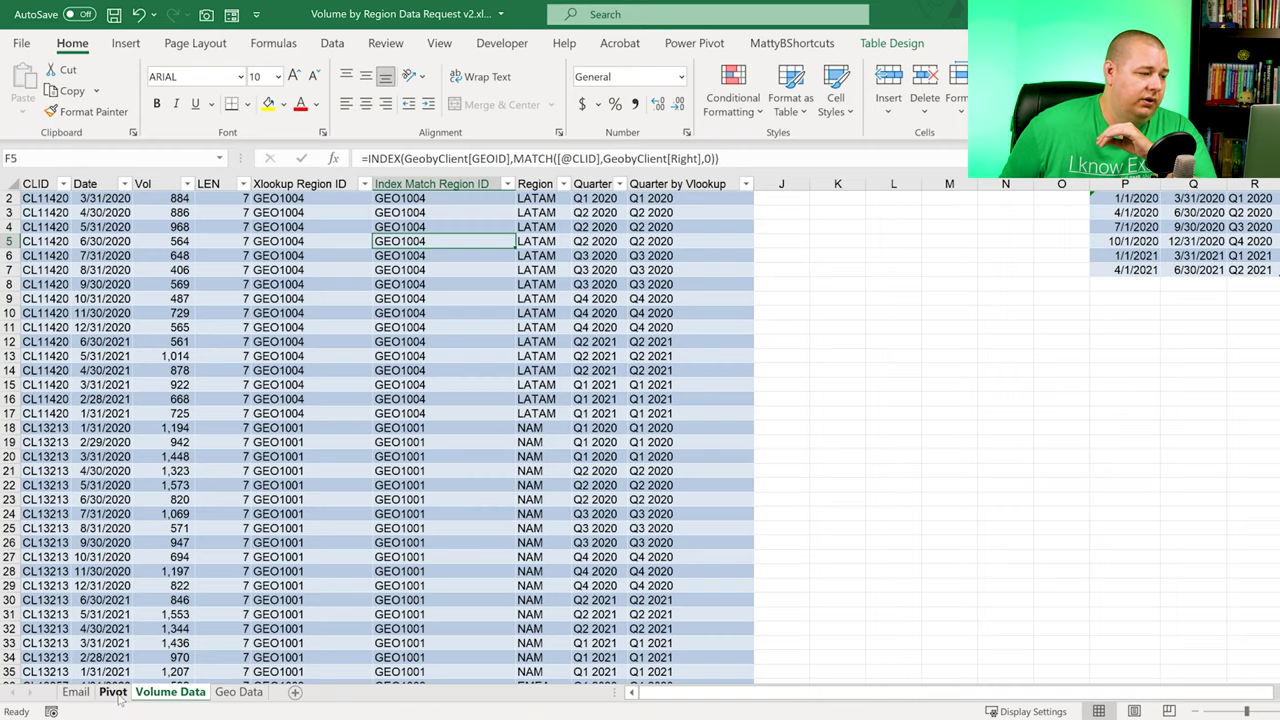
left_click(113, 692)
left_click_drag(1080, 413, 1230, 528)
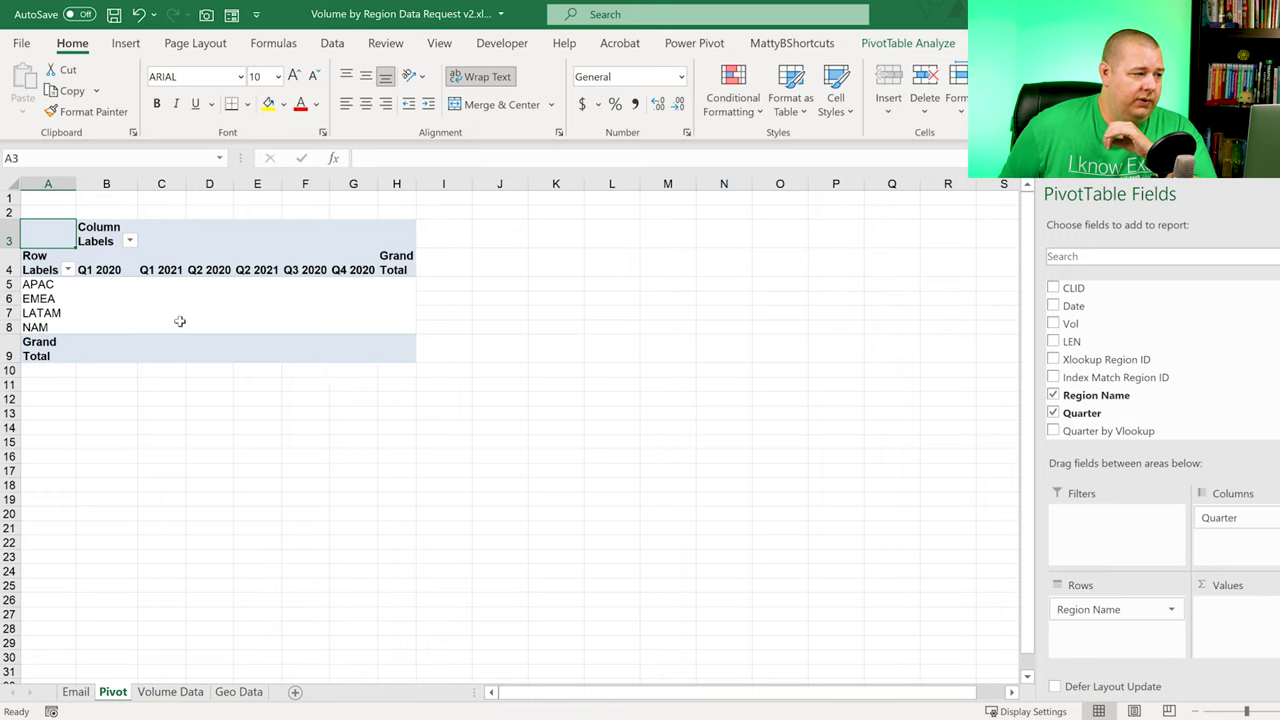
Step: Select the Q1 2020, Q1 2021, Q2 2020 and Q2 2021 quarter headings
left_click(101, 270)
left_click_drag(101, 270, 355, 270)
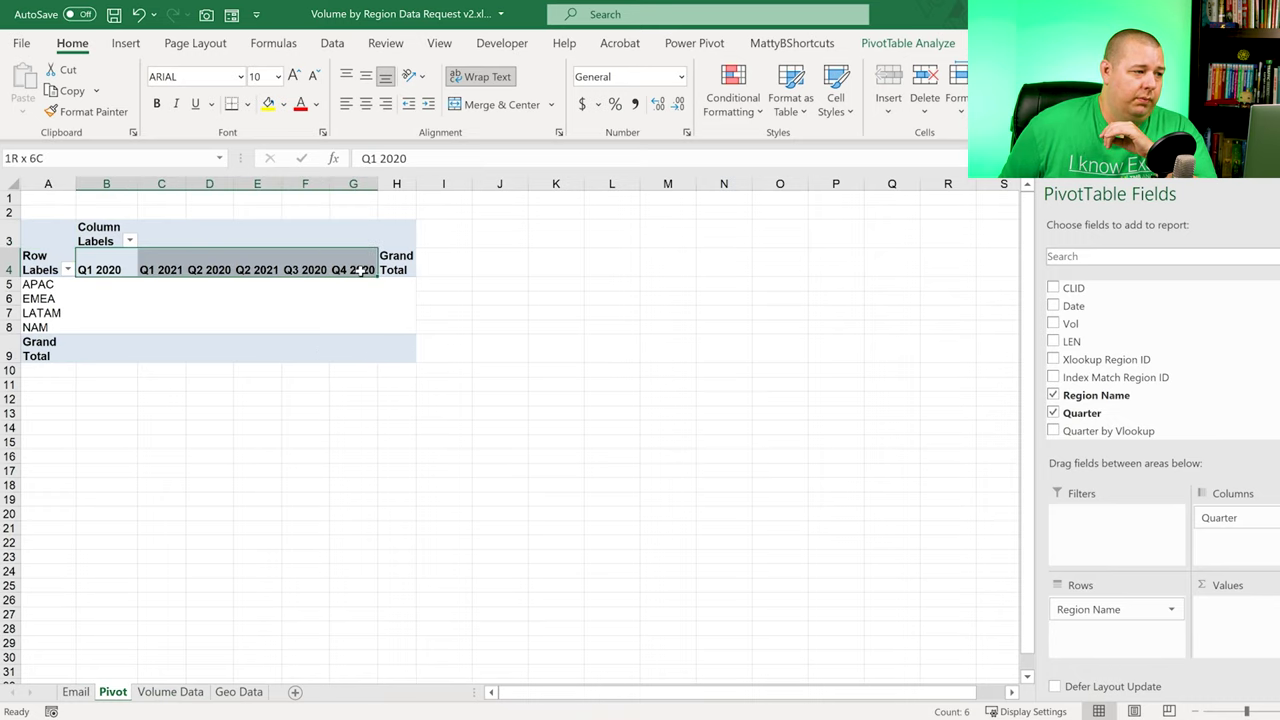
left_click(102, 270)
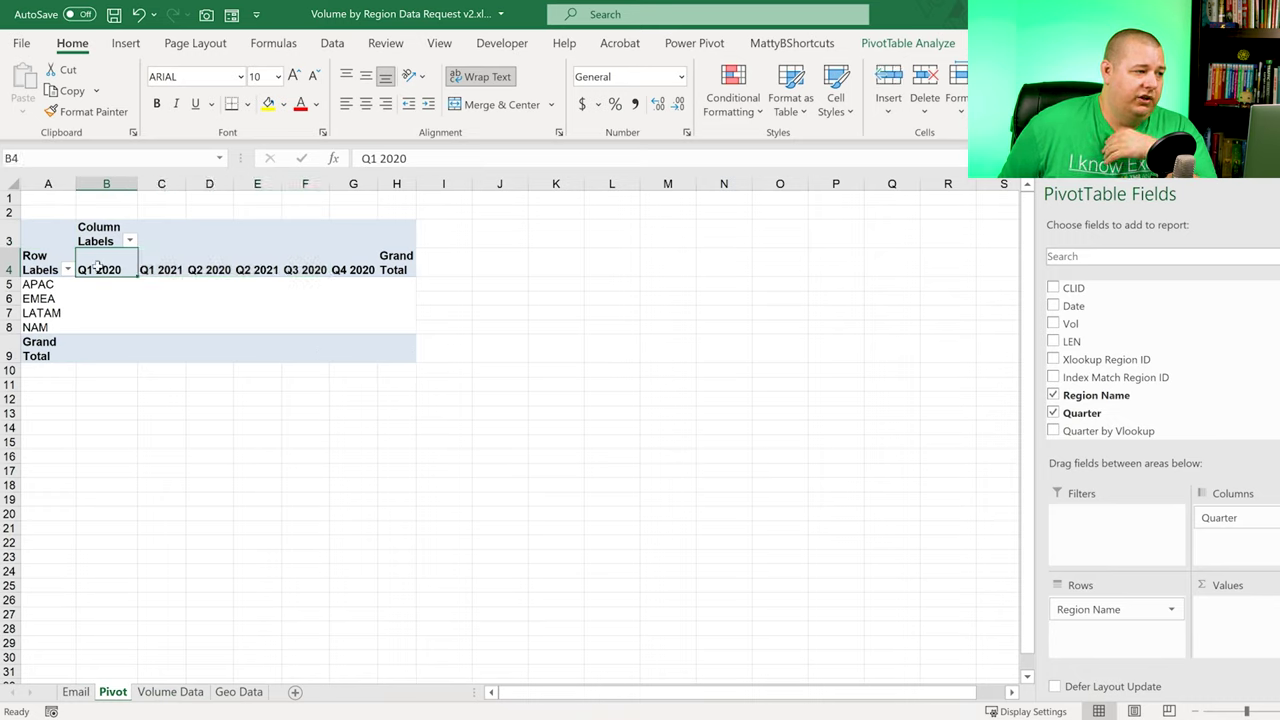
left_click(160, 265)
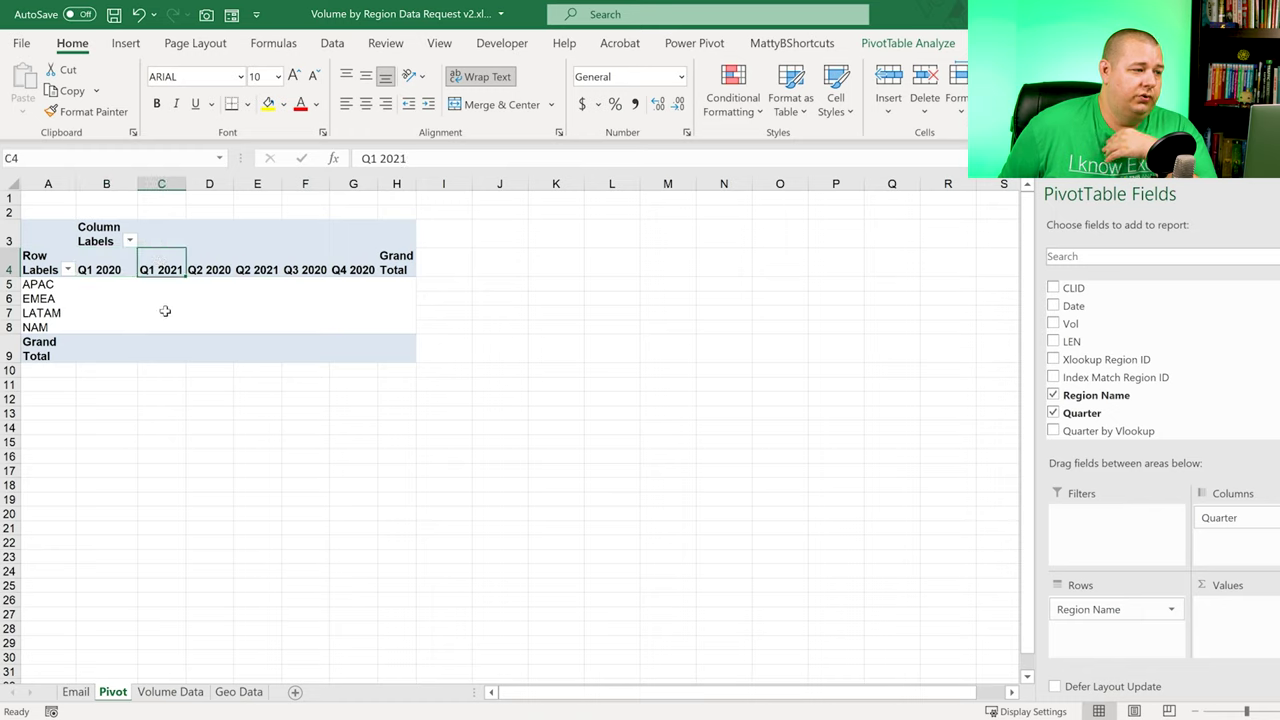
left_click(217, 274)
left_click(250, 268)
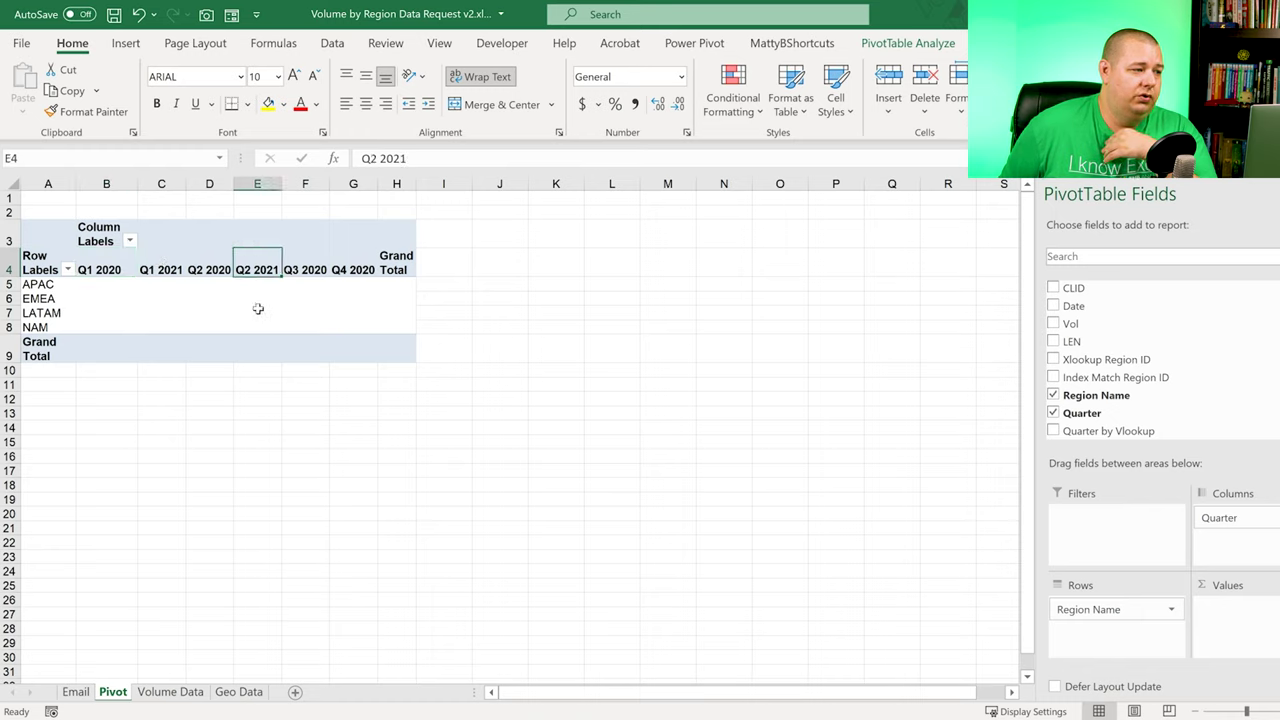
Step: Move Q2 2021 and Q1 2021 after Q4 2020, then remove Quarter from Columns
left_click_drag(253, 246, 390, 238)
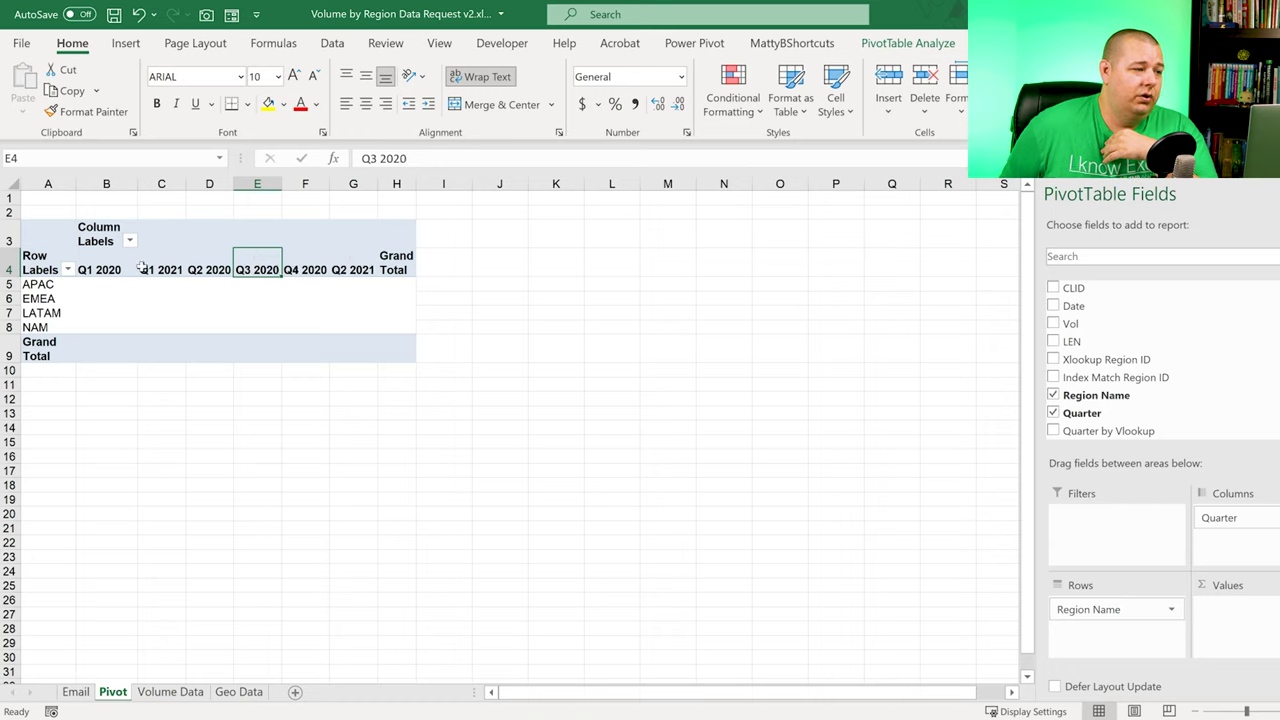
left_click(118, 268)
left_click(170, 266)
left_click_drag(167, 248, 350, 238)
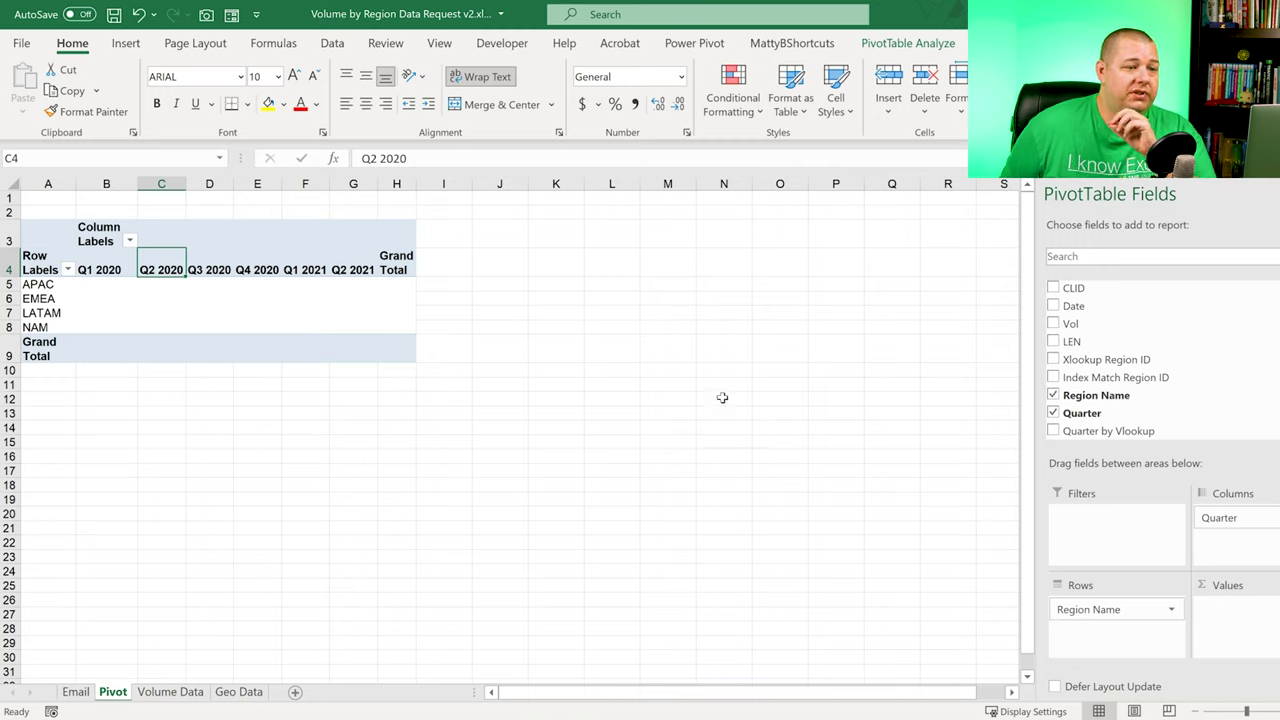
left_click_drag(1240, 523, 698, 496)
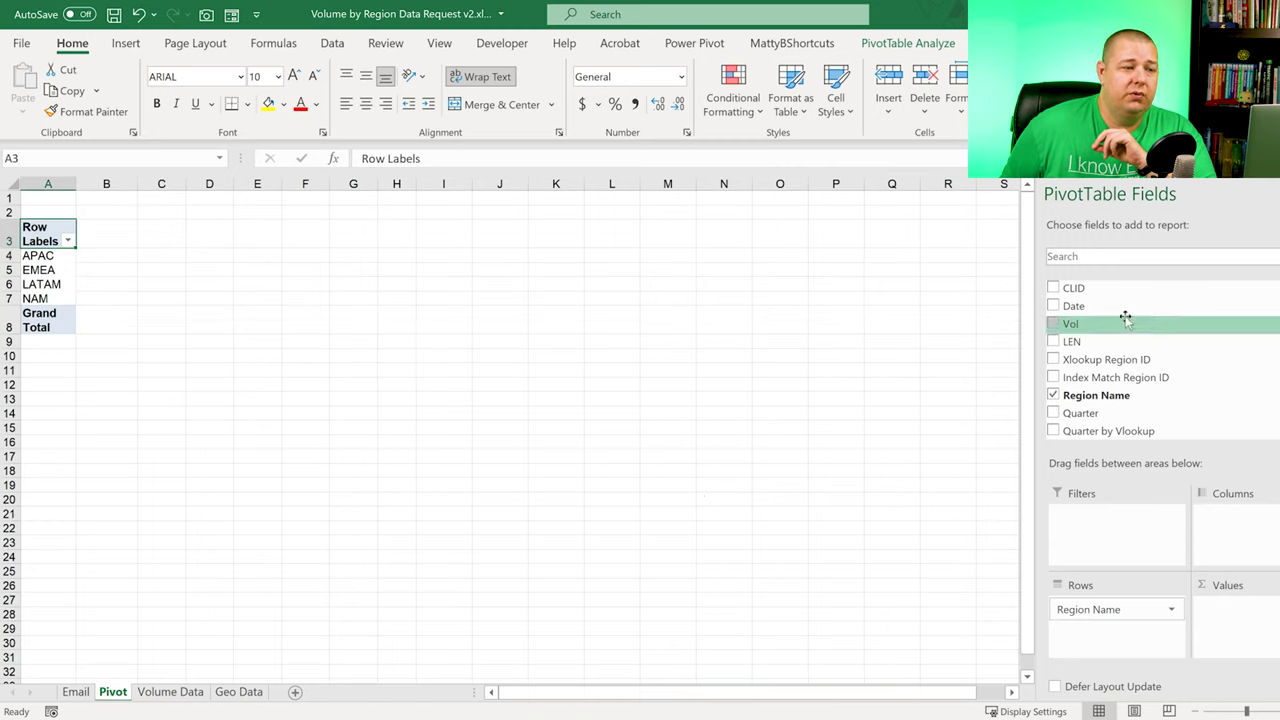
Step: Add Date to the pivot columns, grouped into years 2020 and 2021
left_click_drag(1108, 306, 1236, 522)
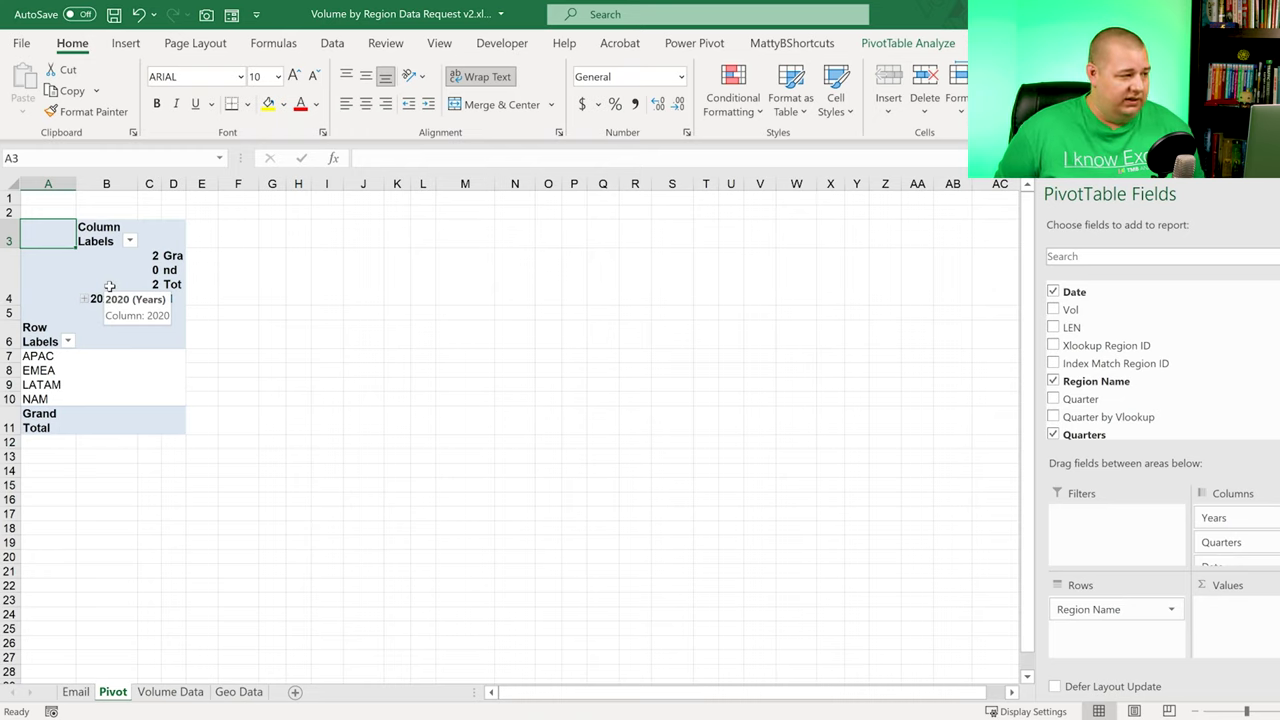
key("ctrl+a")
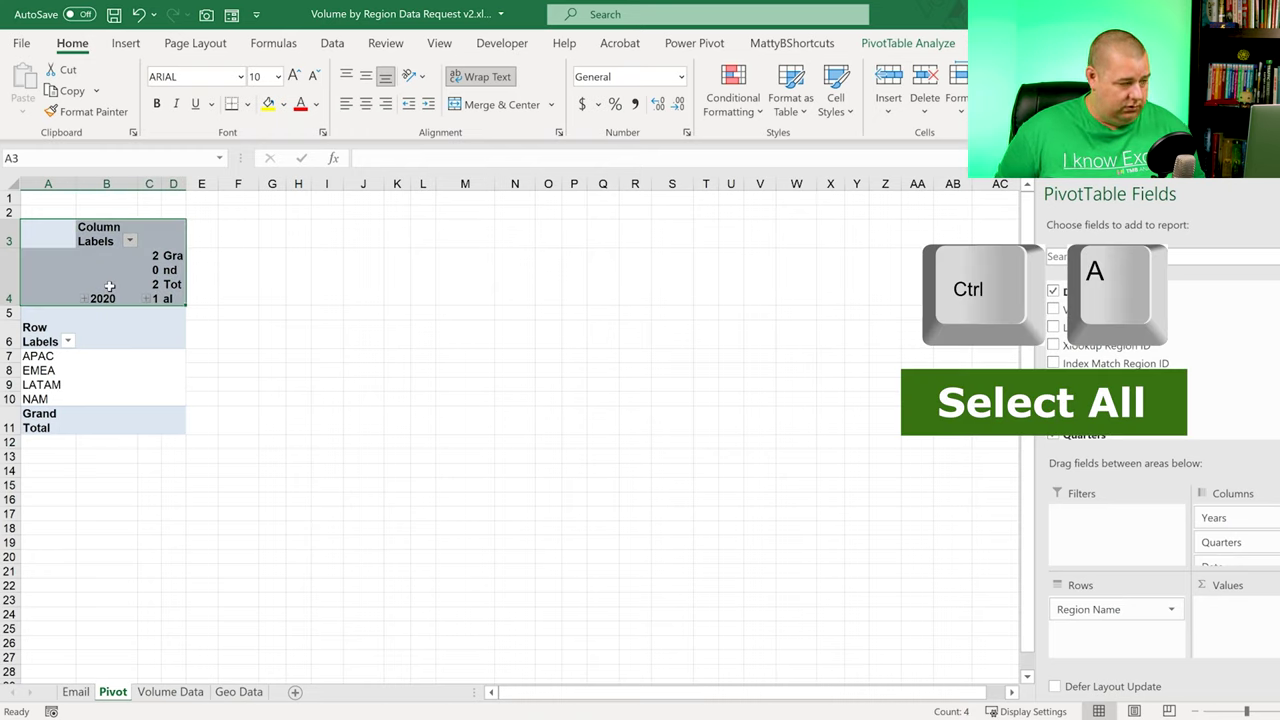
left_click(56, 213)
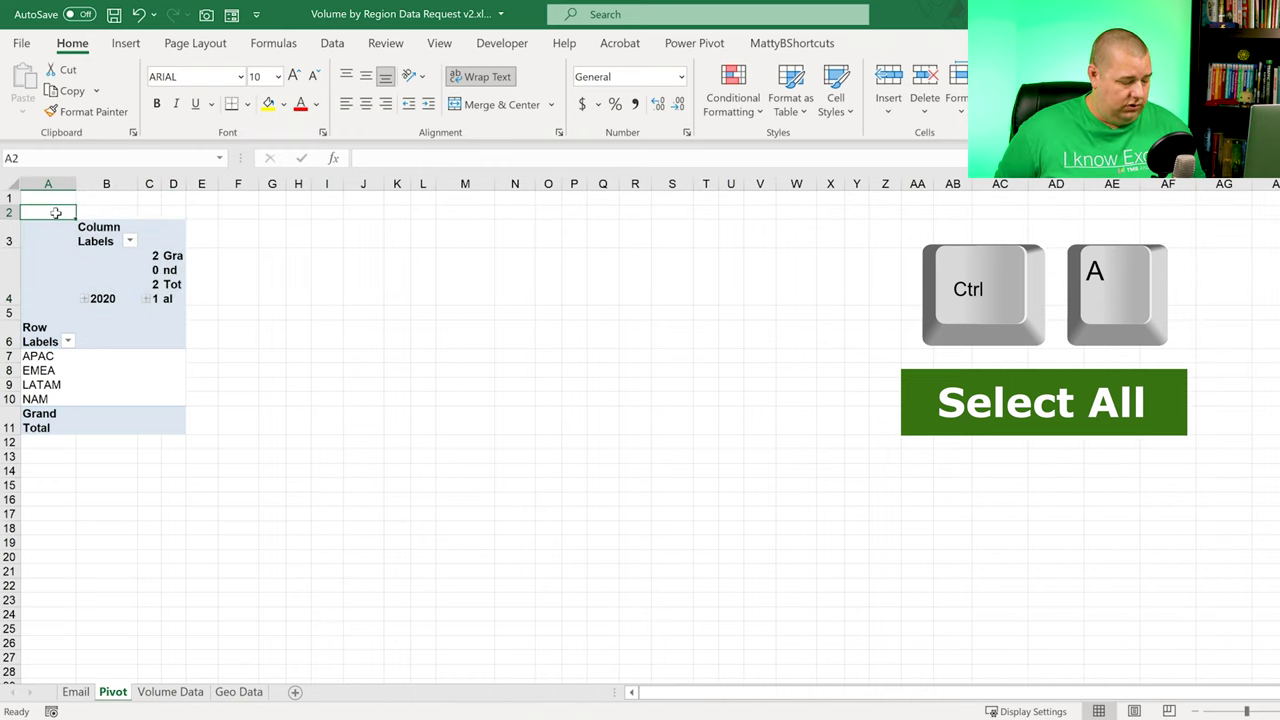
Step: Unwrap text and autofit column widths across the entire sheet
key("ctrl+a")
key("Up")
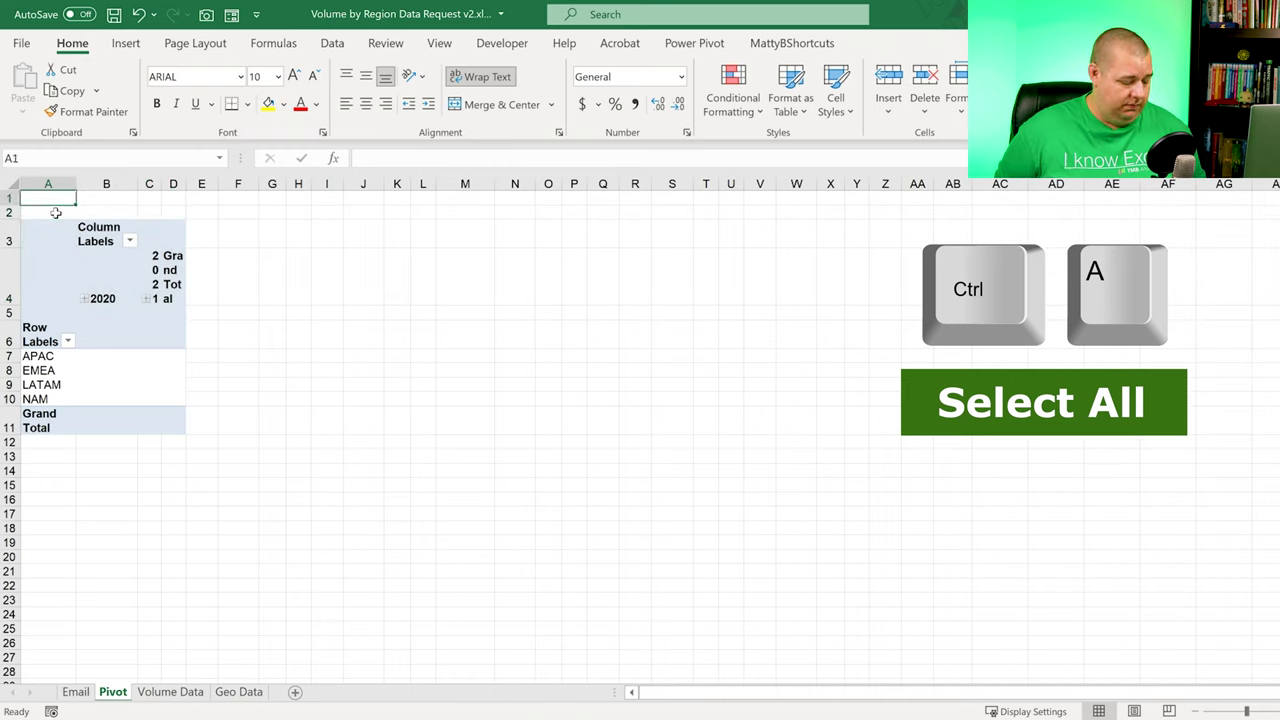
key("ctrl+a")
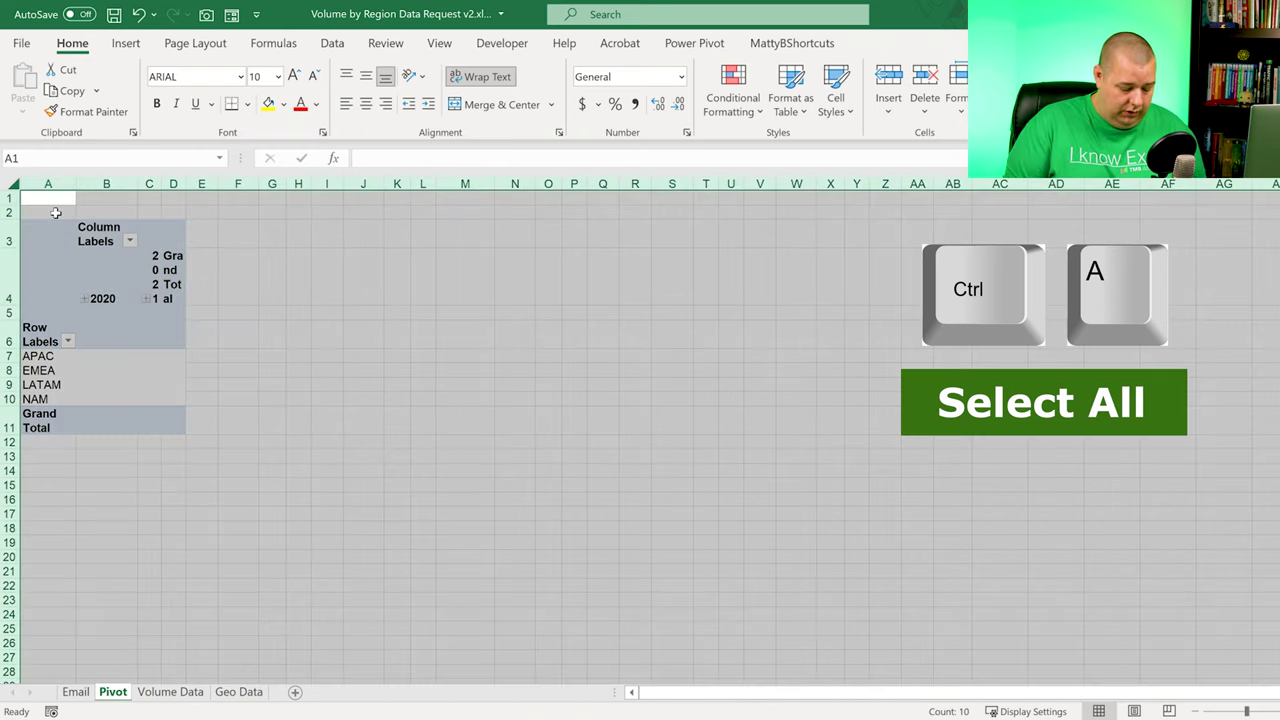
key("alt+h")
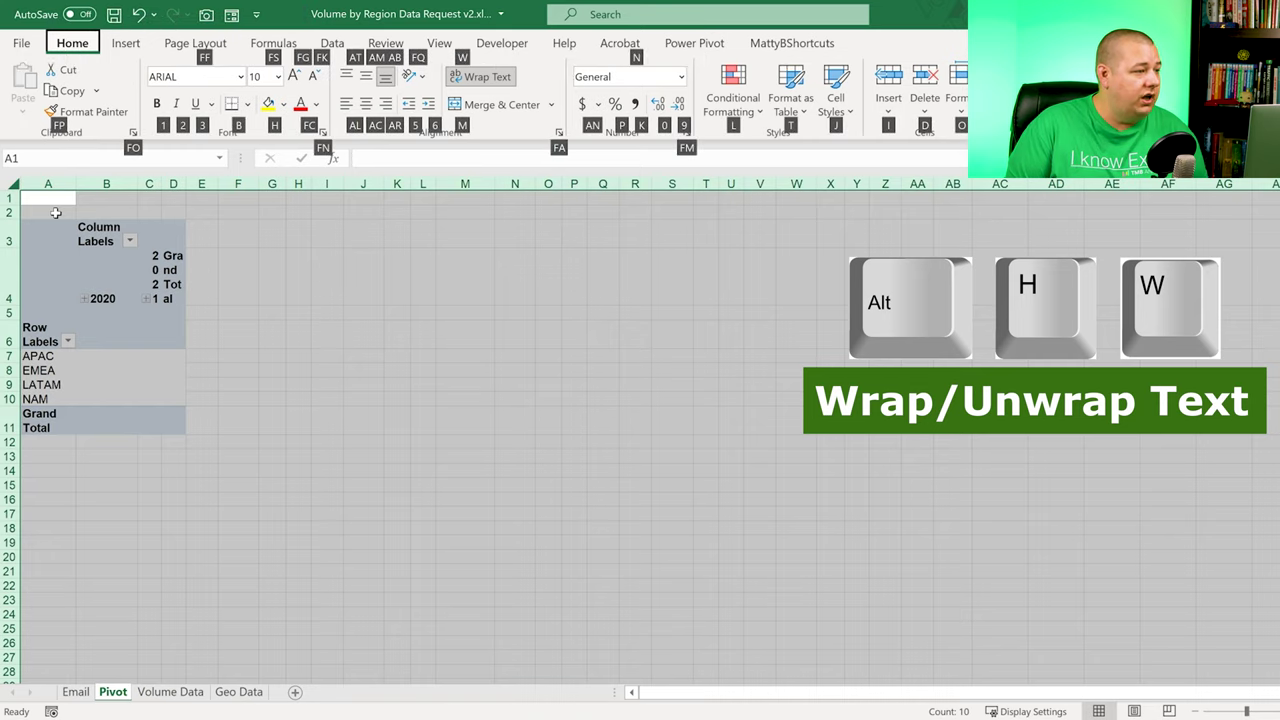
key("w")
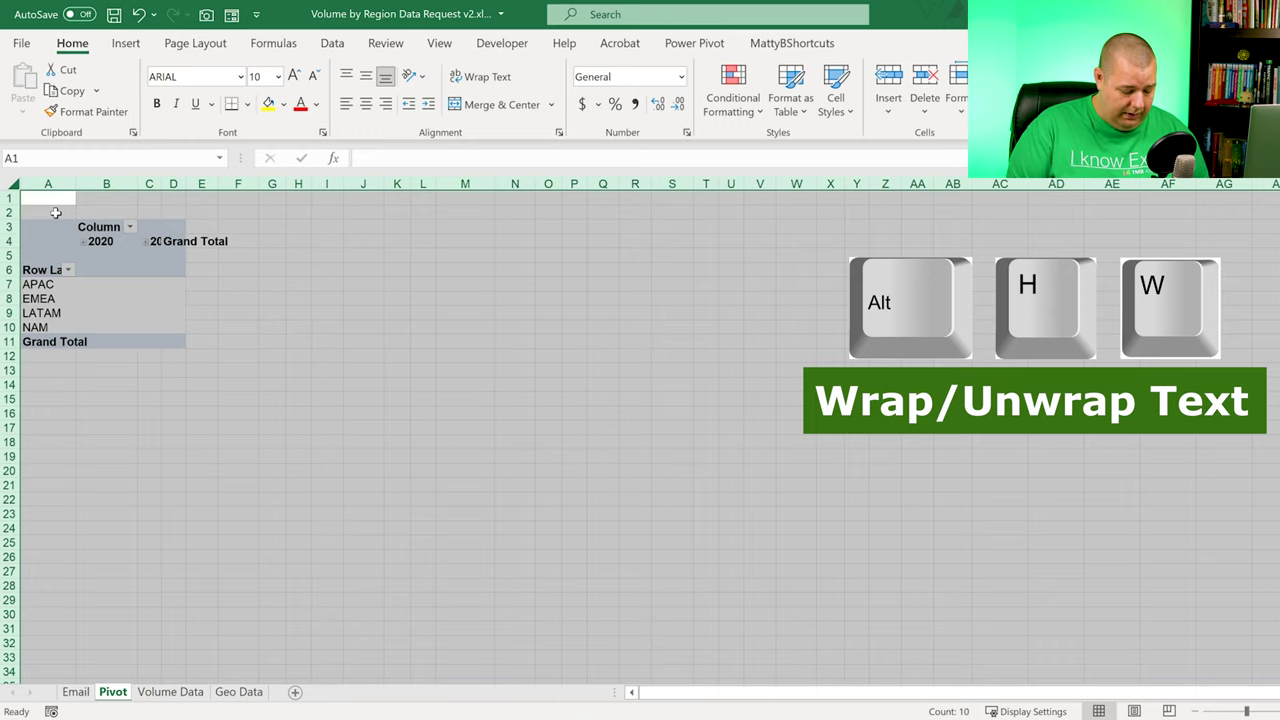
key("alt+h")
key("o")
key("i")
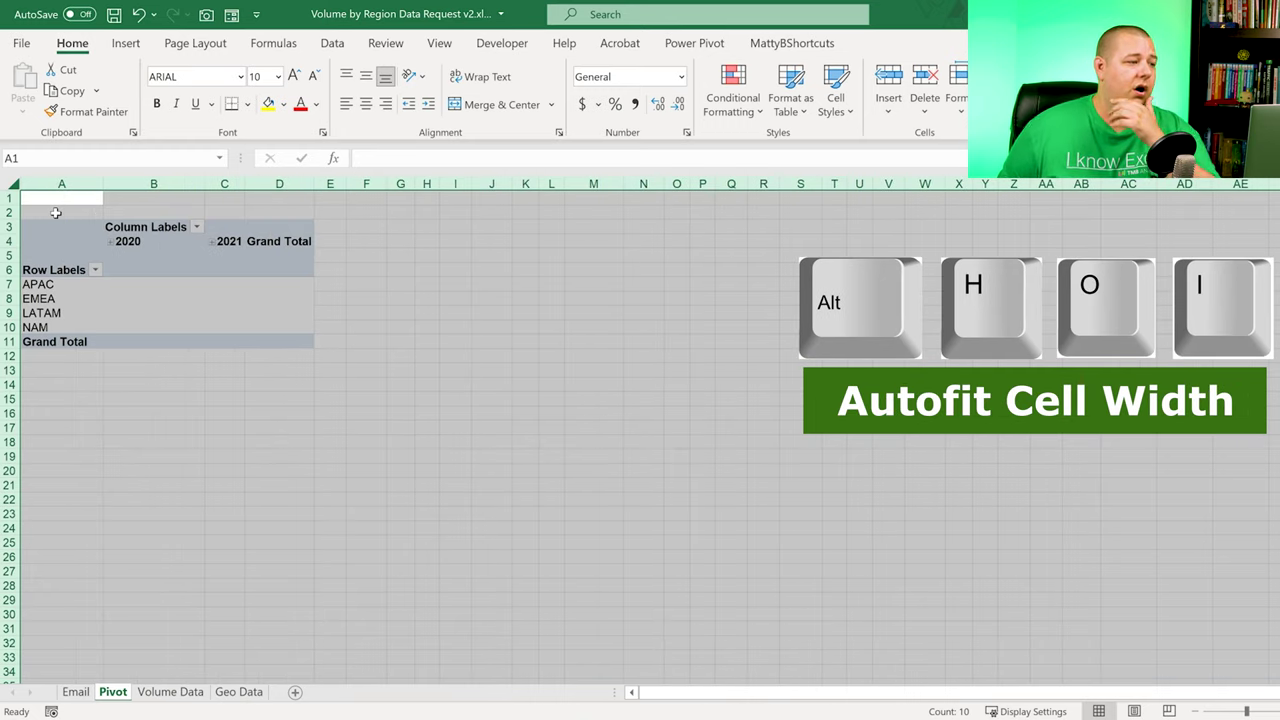
left_click(458, 326)
left_click(265, 310)
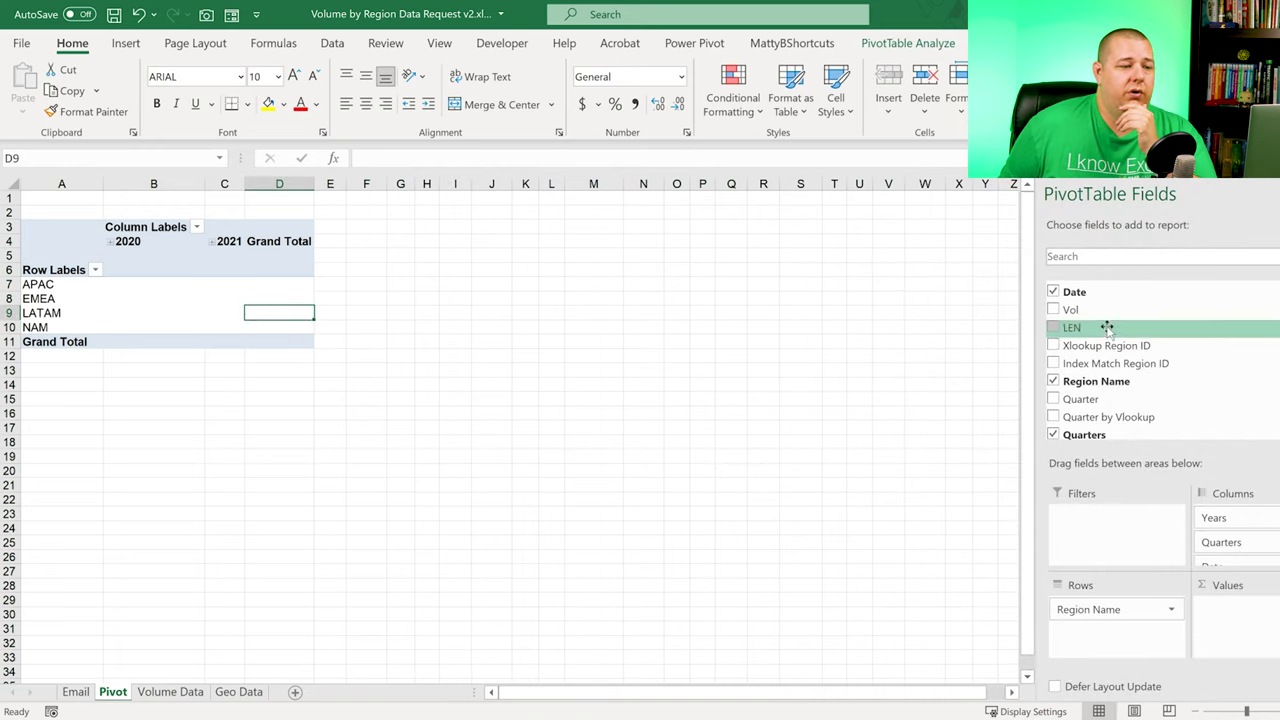
Step: Add Sum of Vol and format B7:D11 with comma style and zero decimals
left_click_drag(1089, 312, 1245, 620)
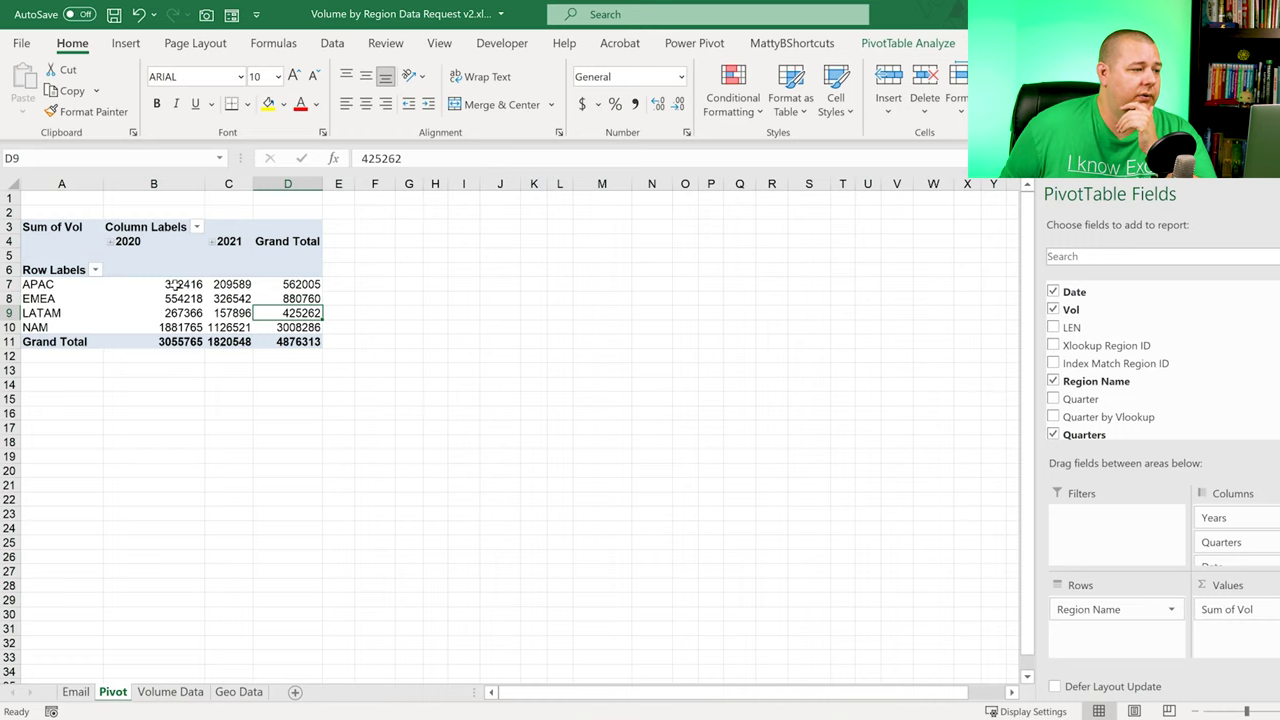
left_click_drag(173, 284, 288, 338)
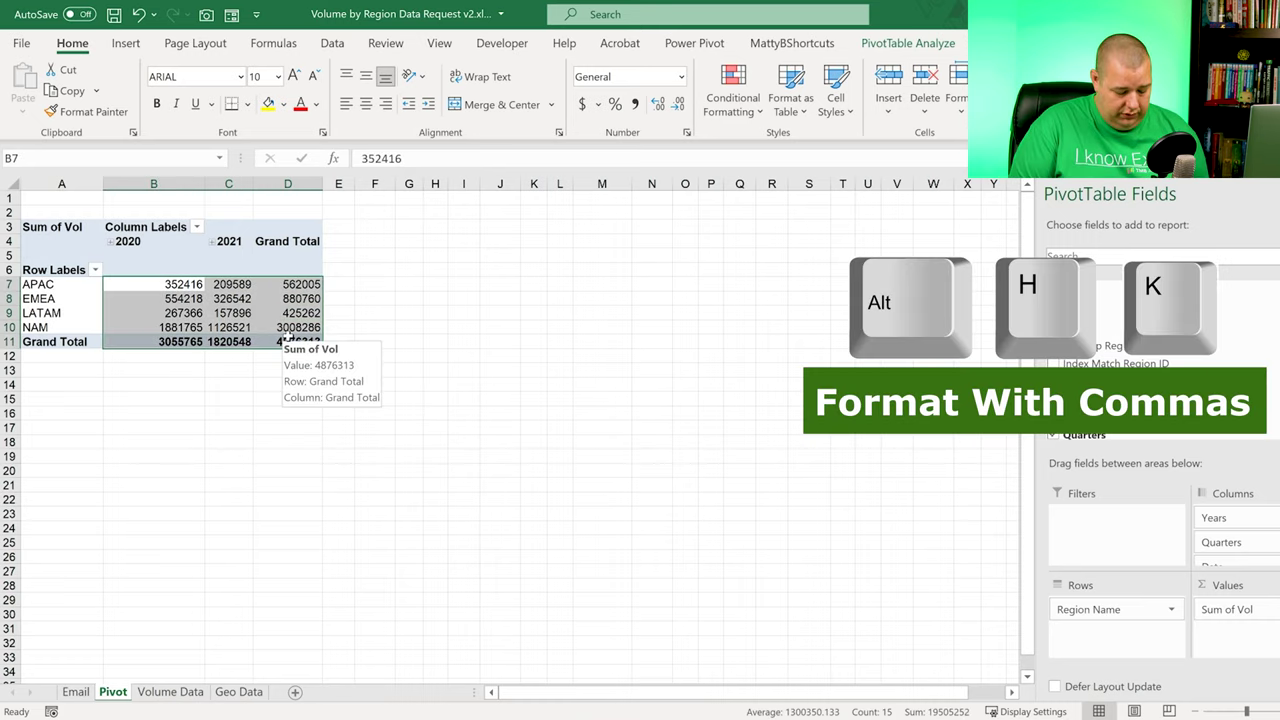
key("alt+h")
key("k")
key("alt+h")
key("9")
key("alt+h")
key("9")
key("Right")
key("Left")
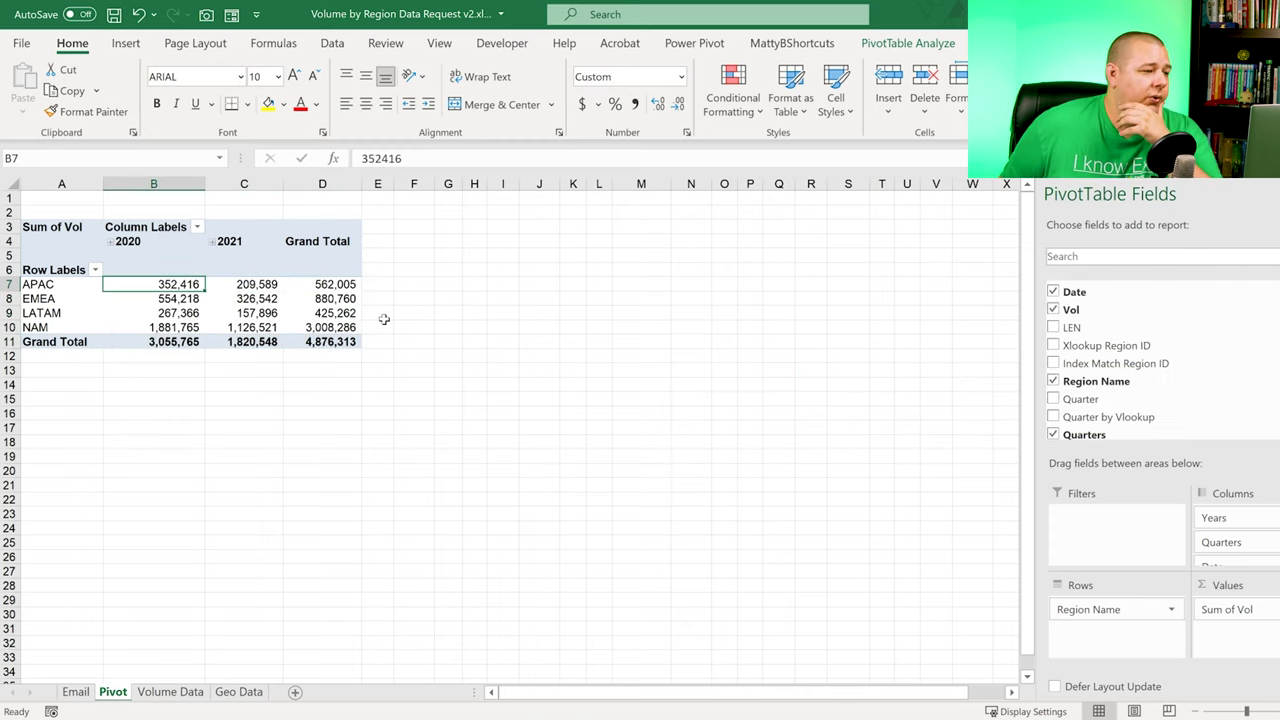
left_click_drag(35, 284, 31, 328)
left_click(158, 398)
Step: Sort the pivot's regions descending by Sum of Vol so NAM comes first
left_click(95, 270)
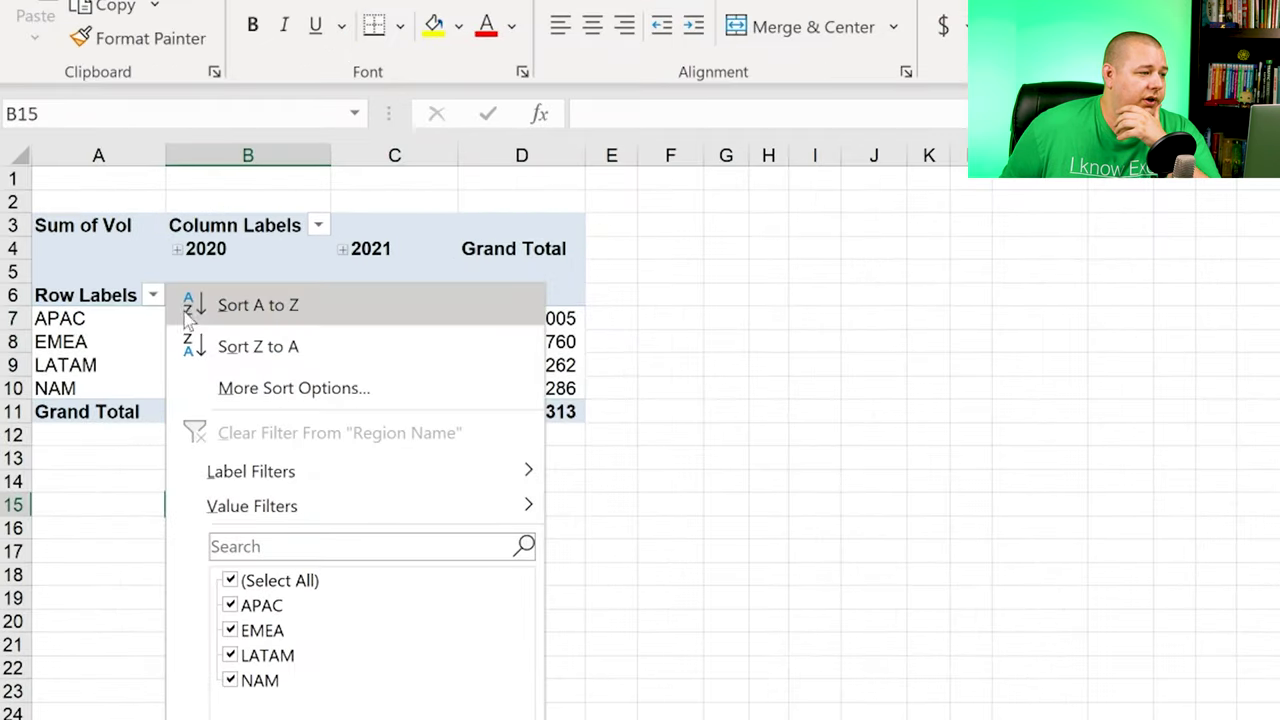
left_click(246, 388)
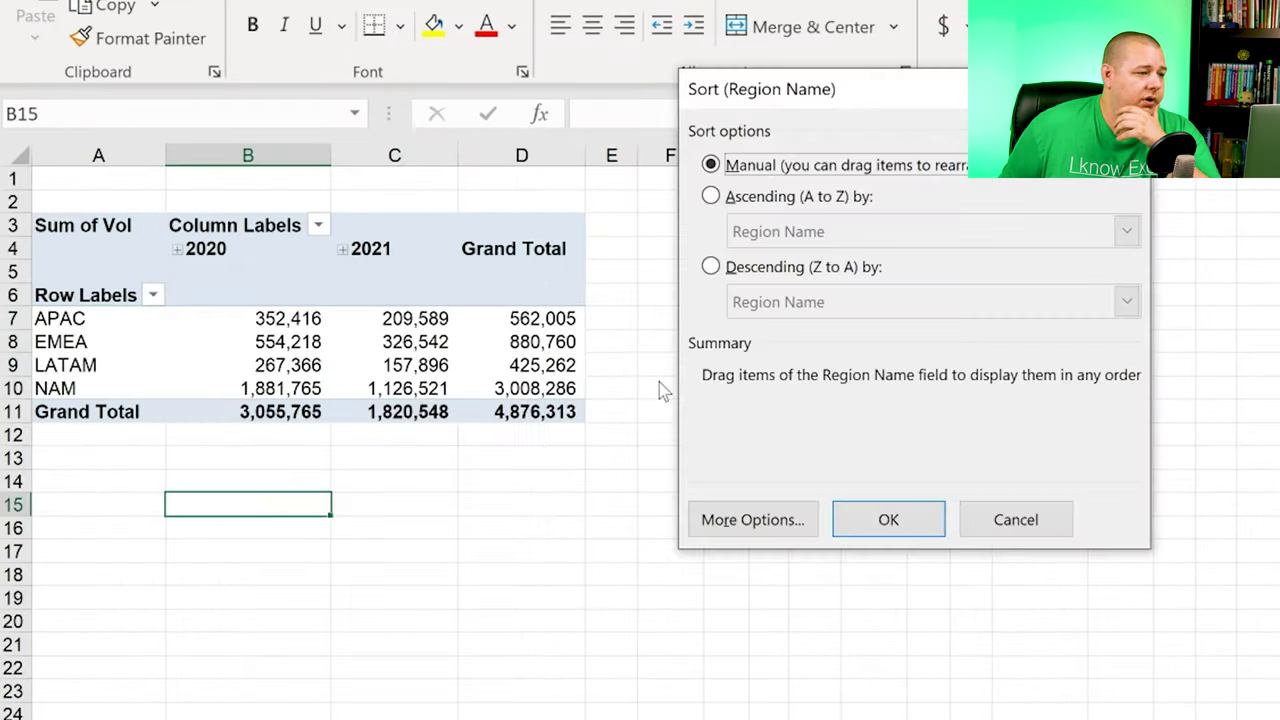
left_click(782, 271)
left_click(814, 301)
left_click(810, 349)
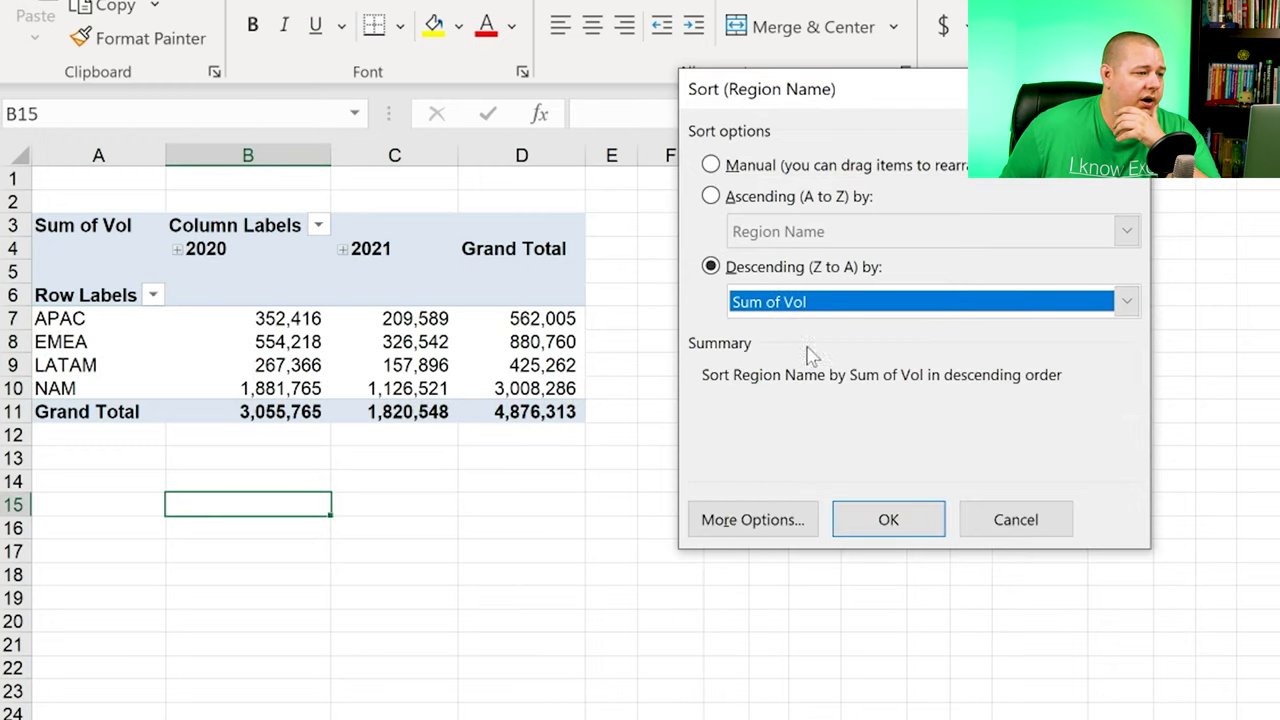
left_click(888, 520)
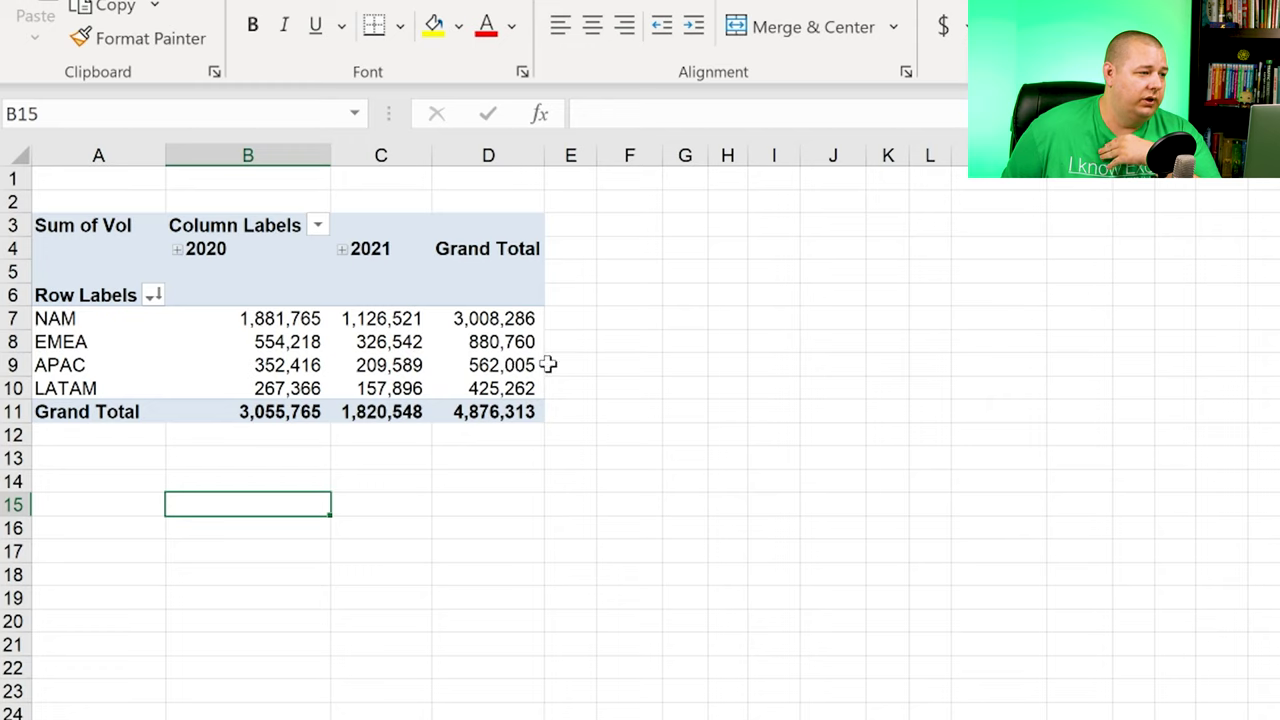
left_click(178, 250)
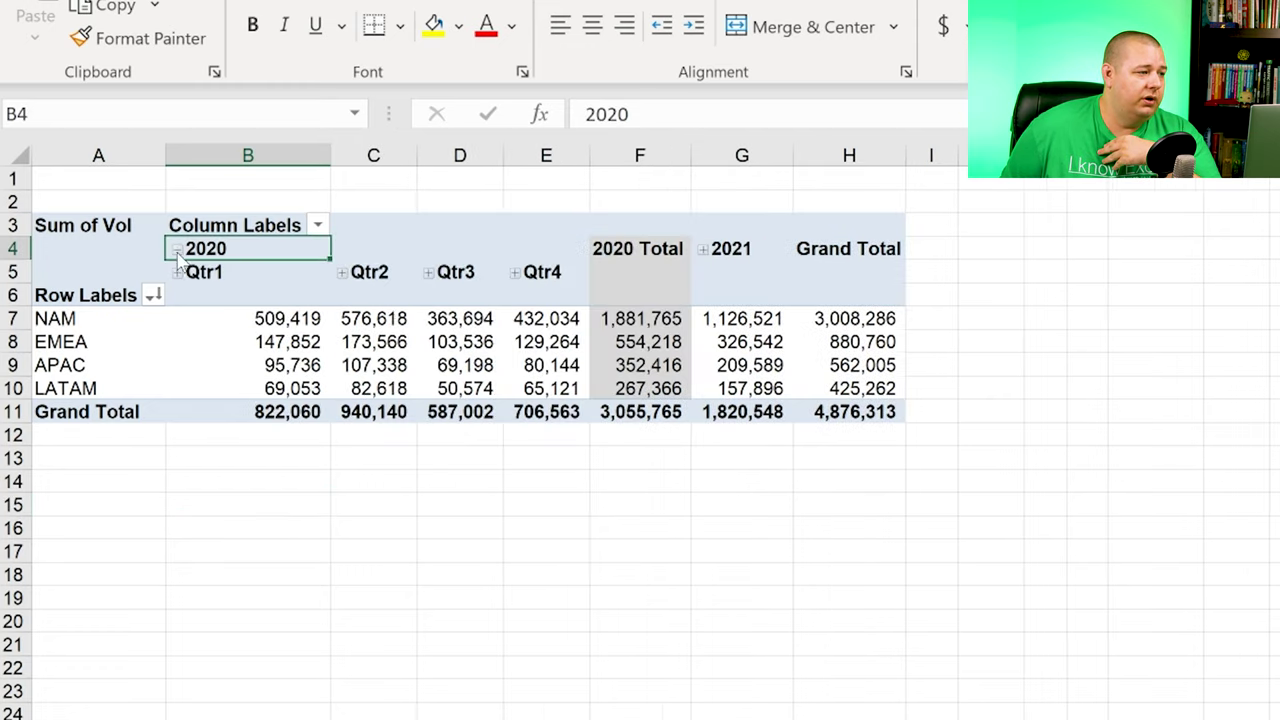
left_click(703, 249)
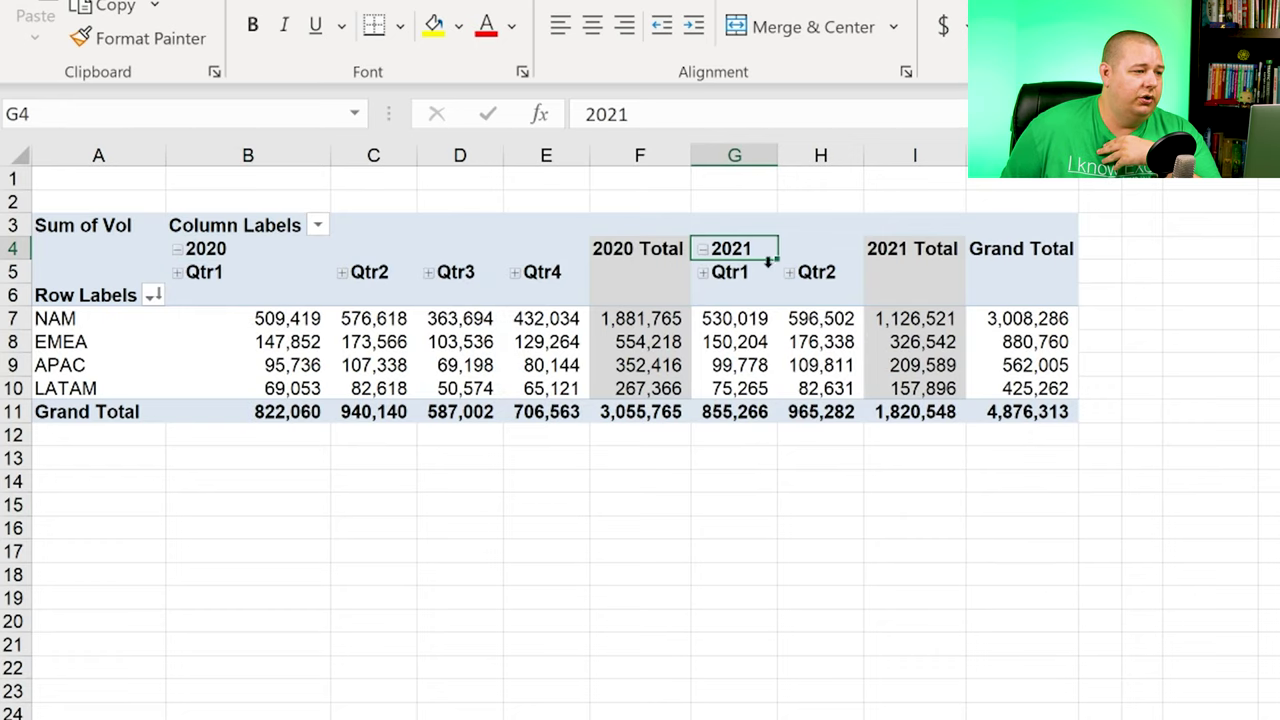
left_click_drag(256, 273, 558, 268)
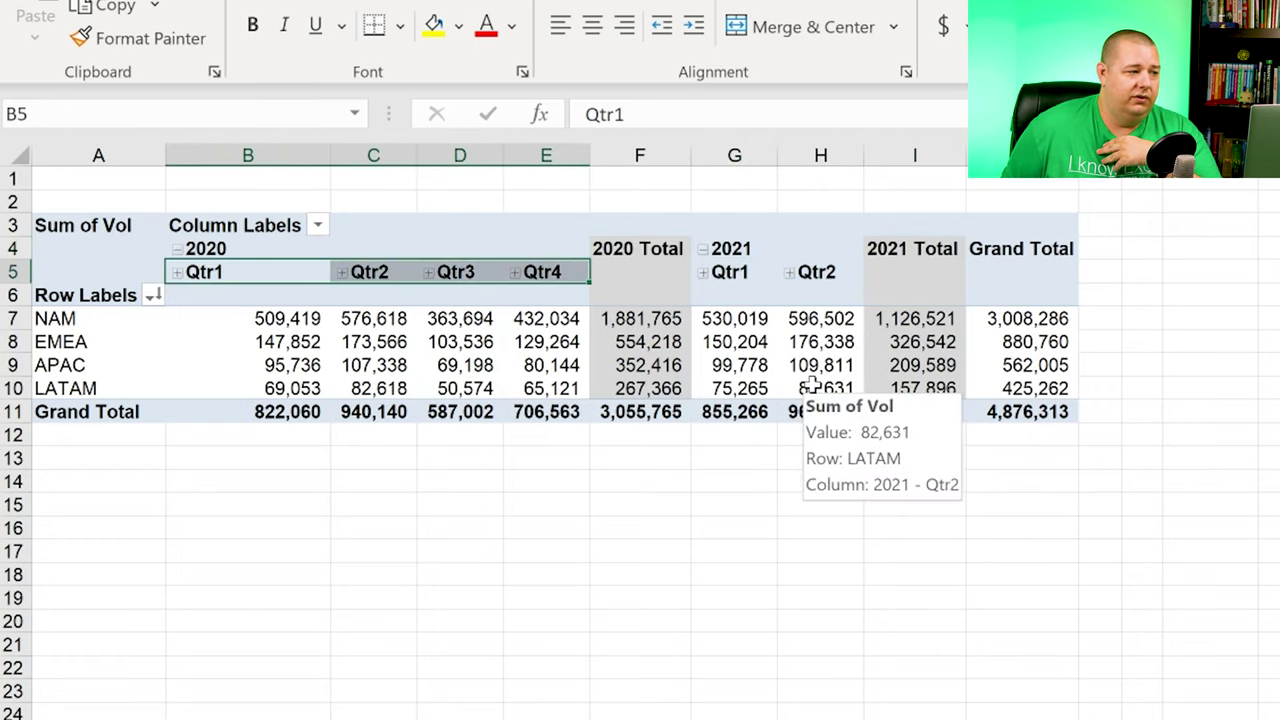
left_click(263, 263)
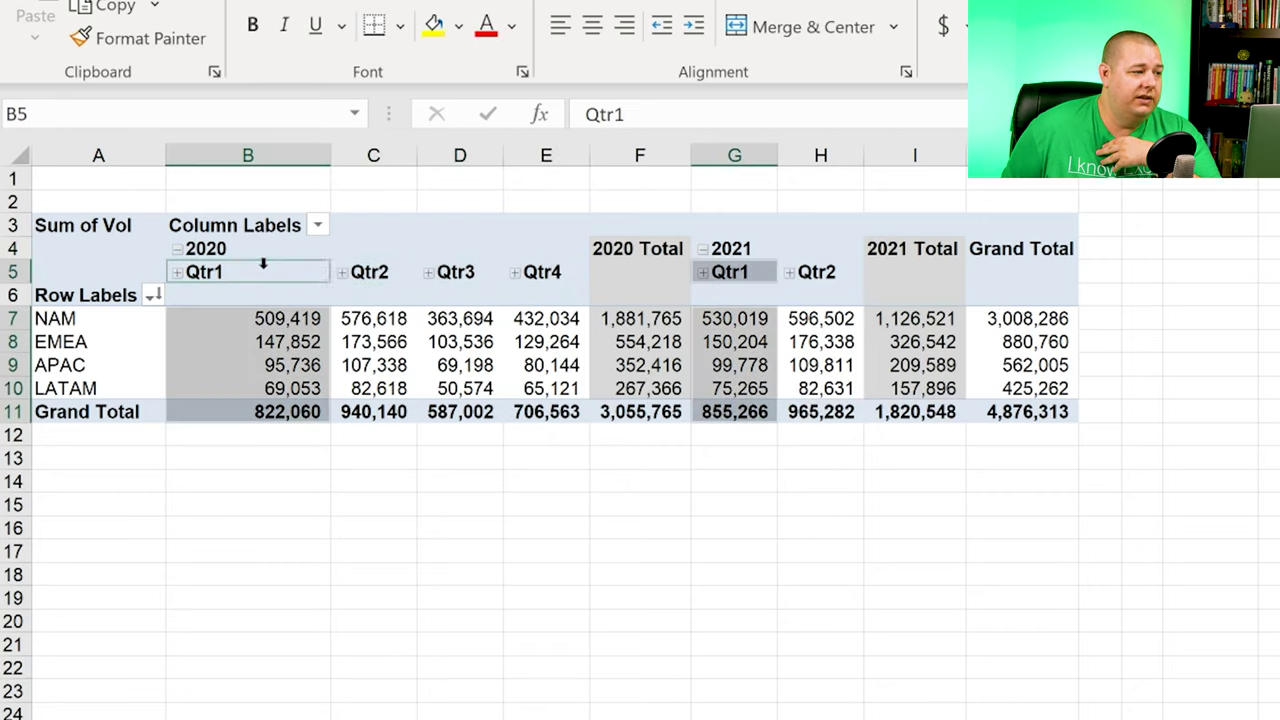
left_click(376, 270)
key("ctrl+Page_Down")
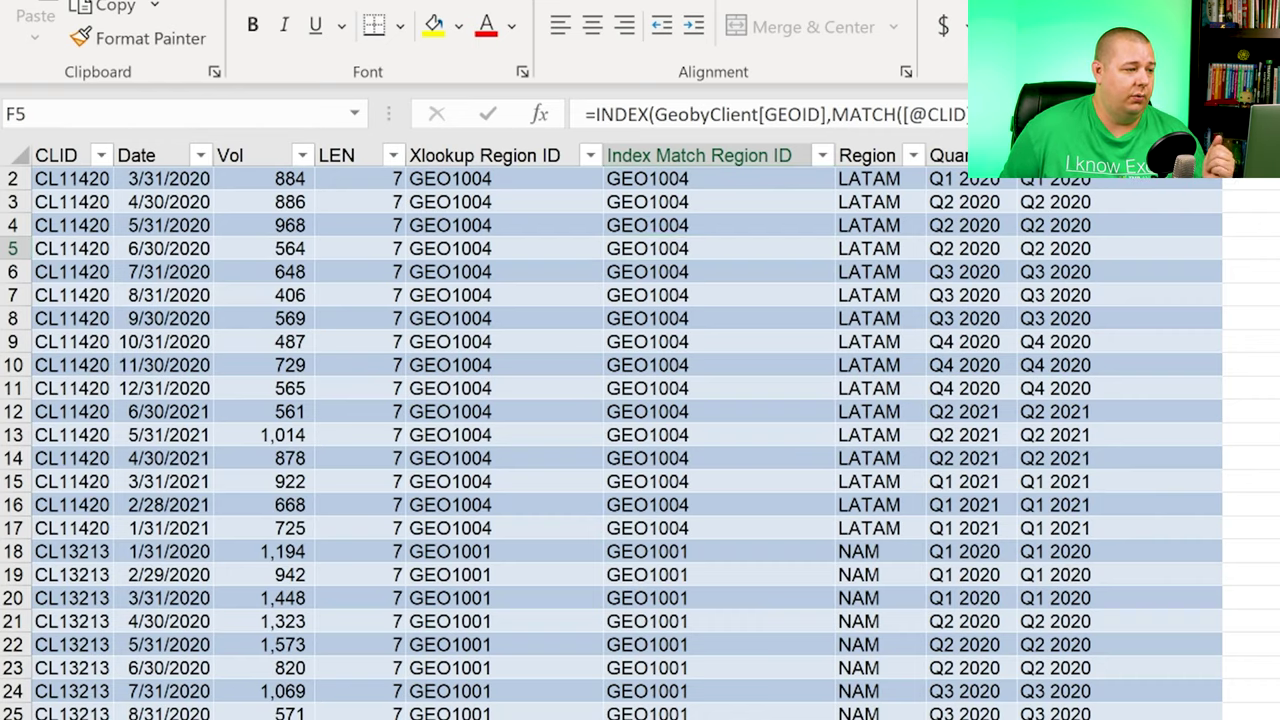
key("ctrl+Page_Up")
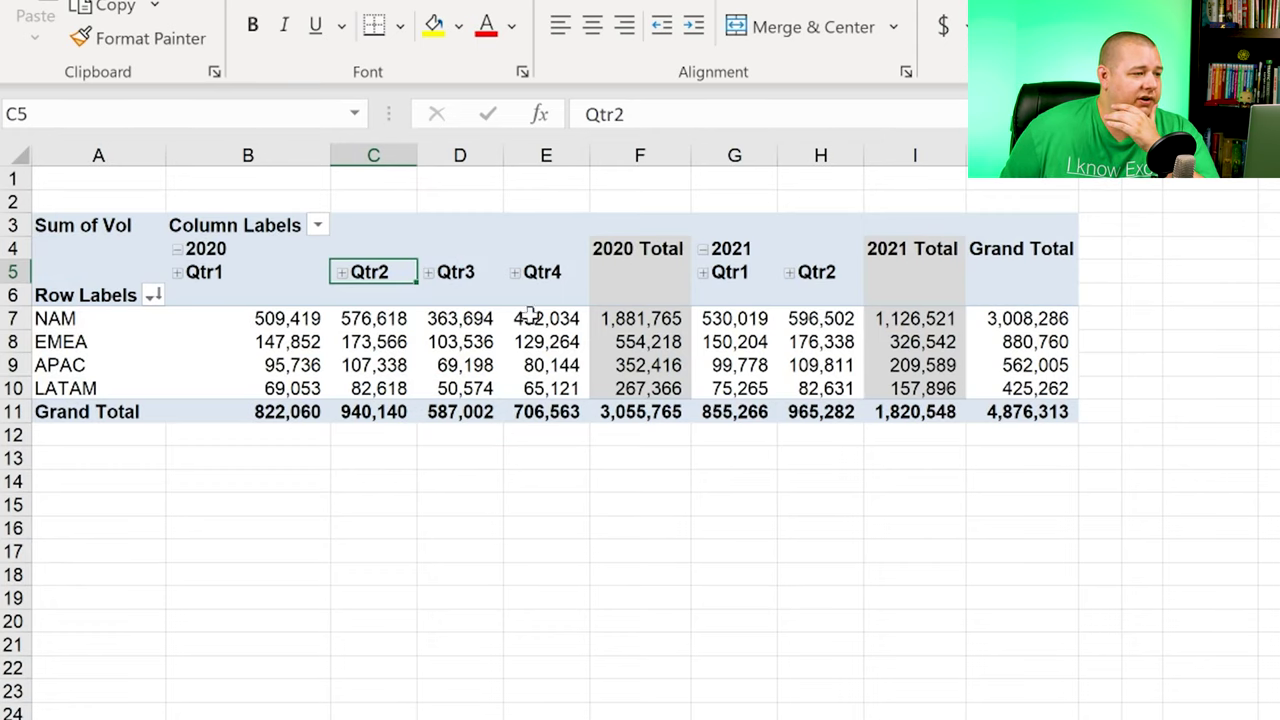
left_click(961, 341)
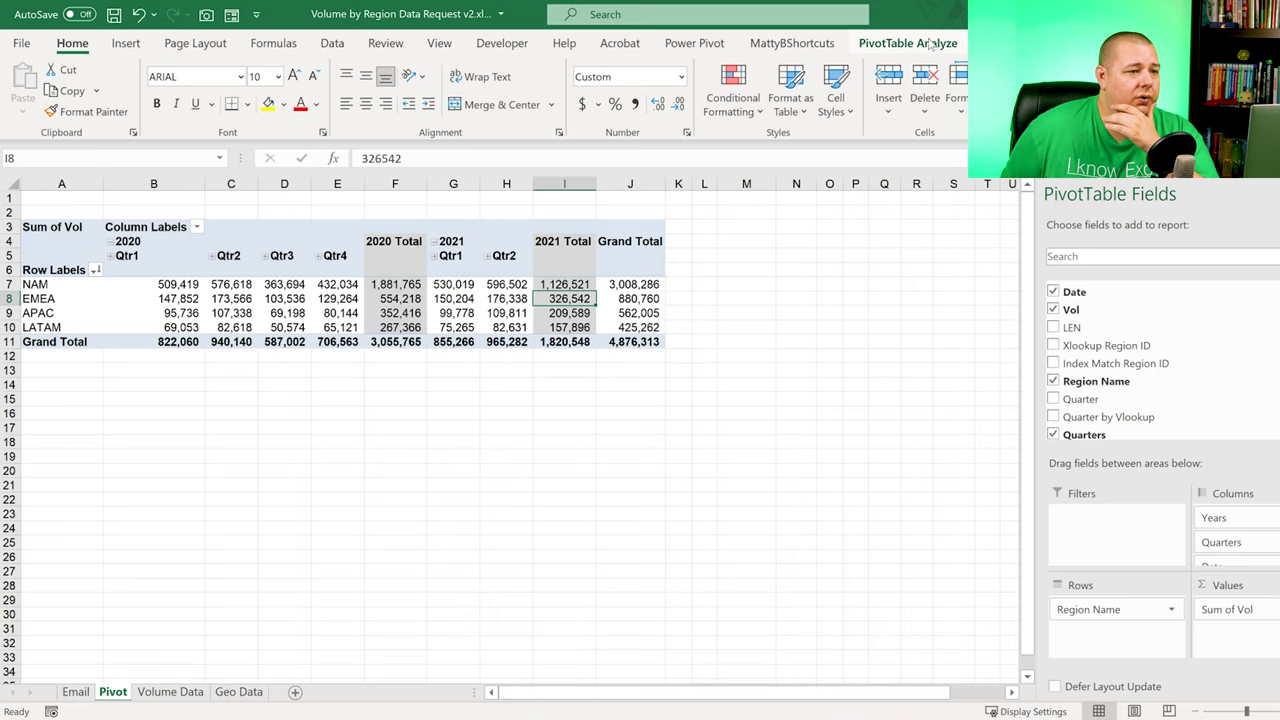
Step: Set Subtotals to Do Not Show Subtotals, removing the 2020 and 2021 Total columns
left_click(930, 45)
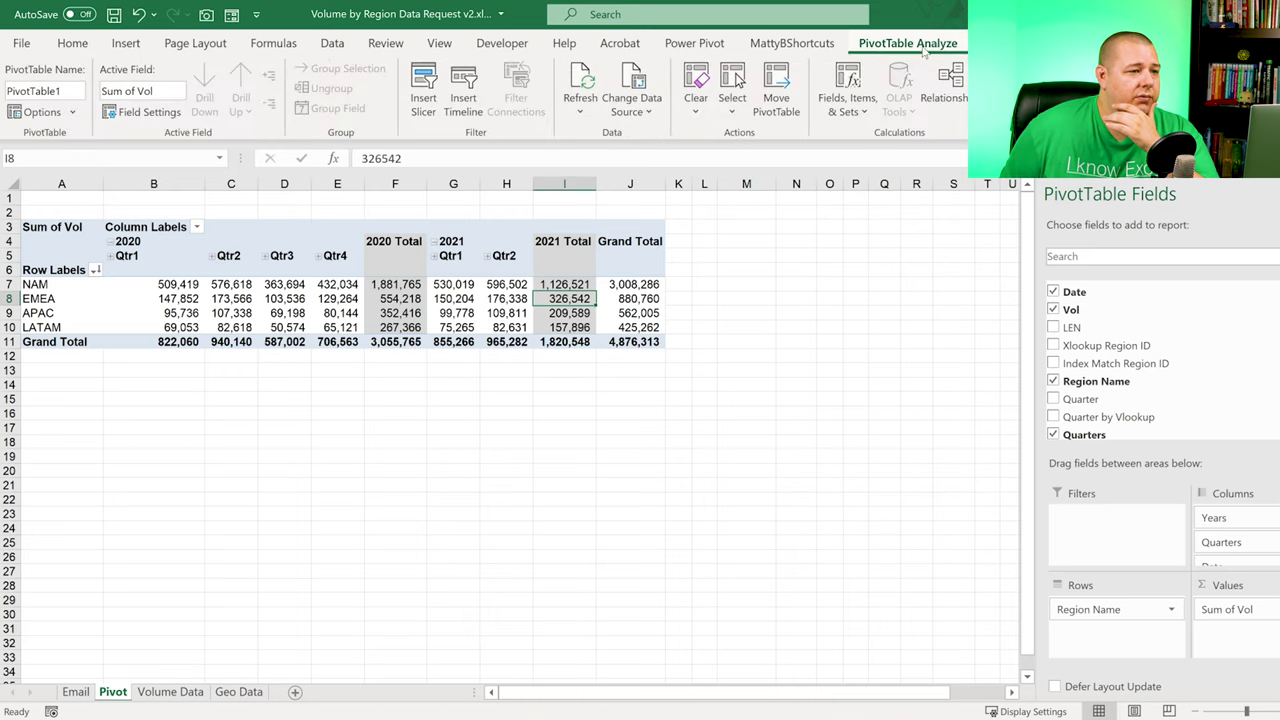
left_click(985, 44)
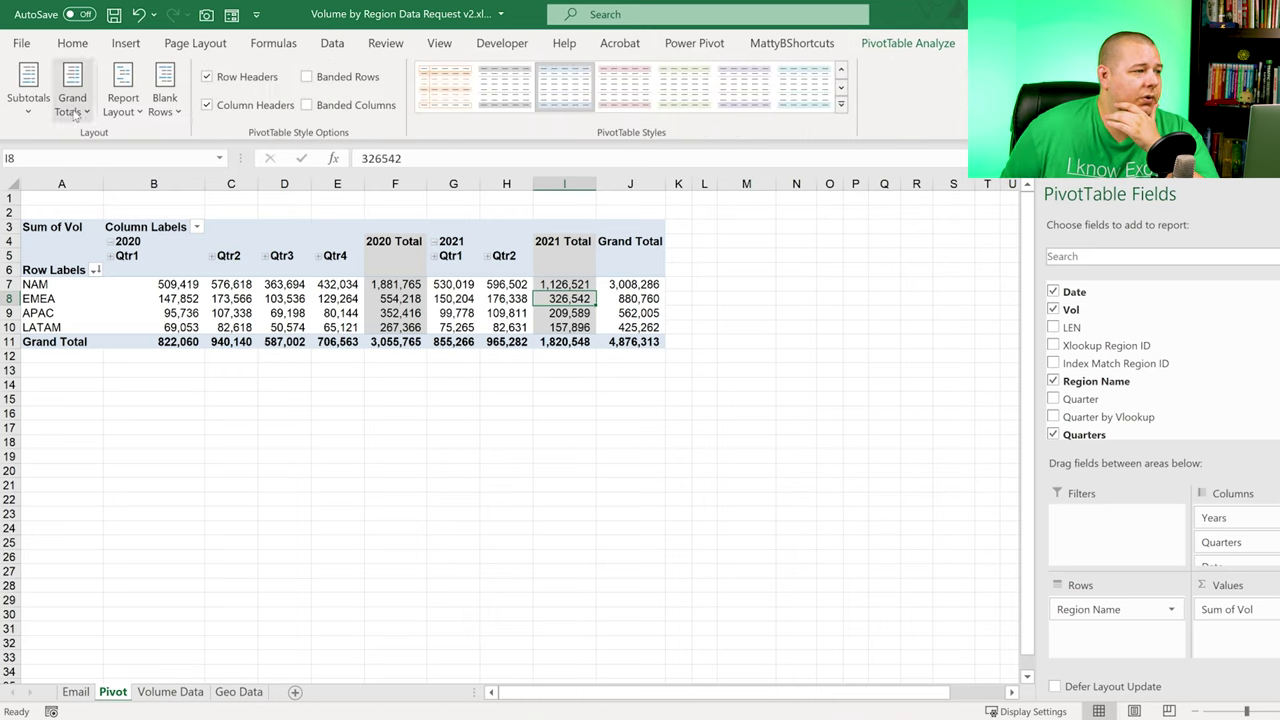
left_click(28, 92)
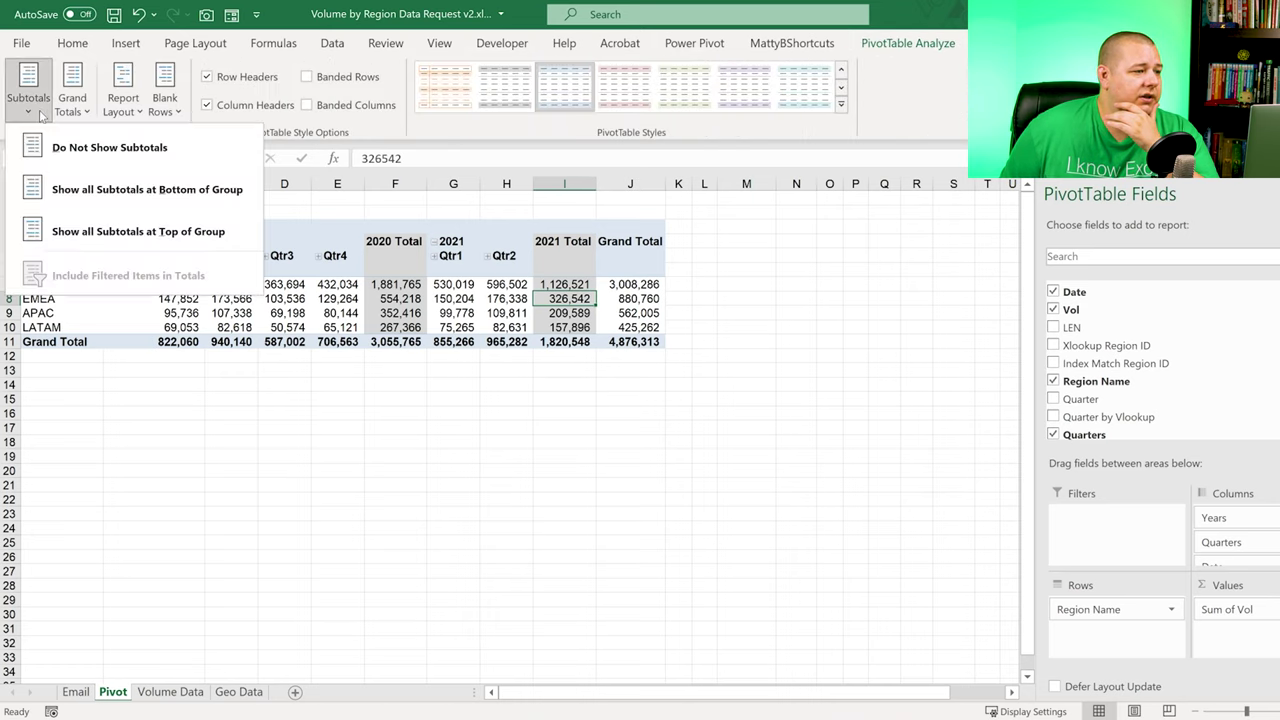
left_click(100, 150)
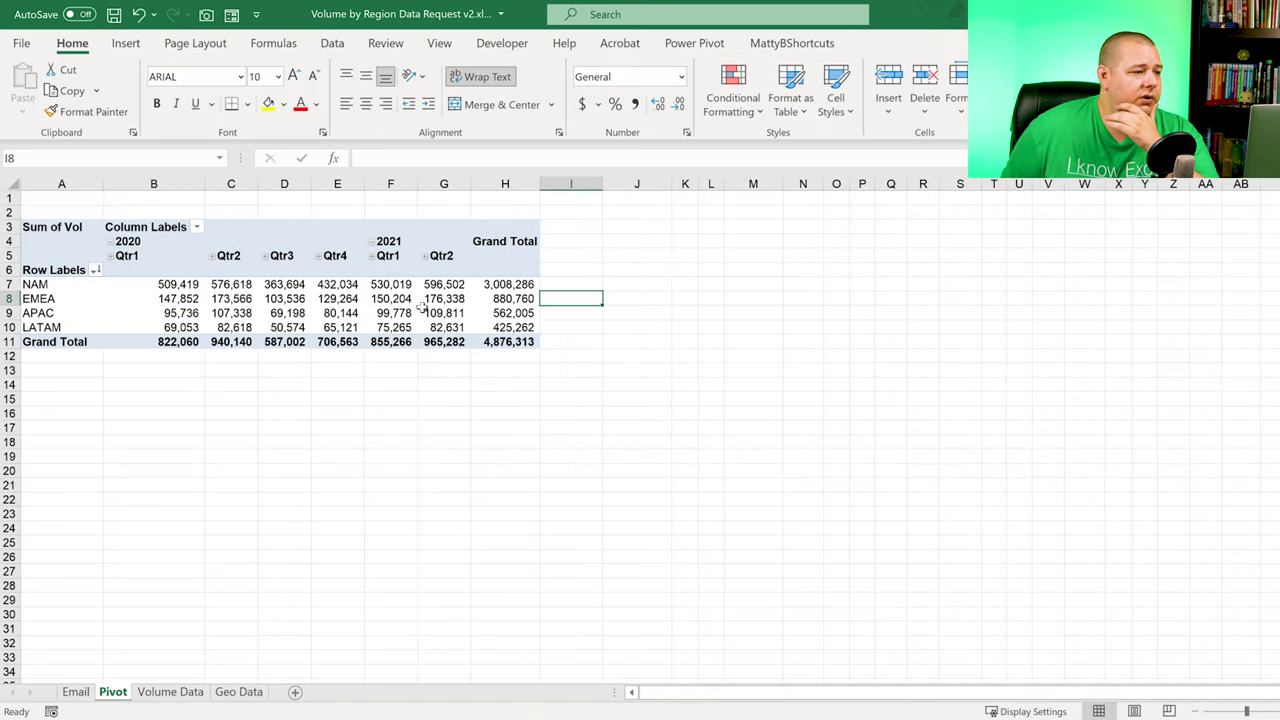
Step: Set Grand Totals to On for Columns Only, dropping the Grand Total column
mouse_move(398, 299)
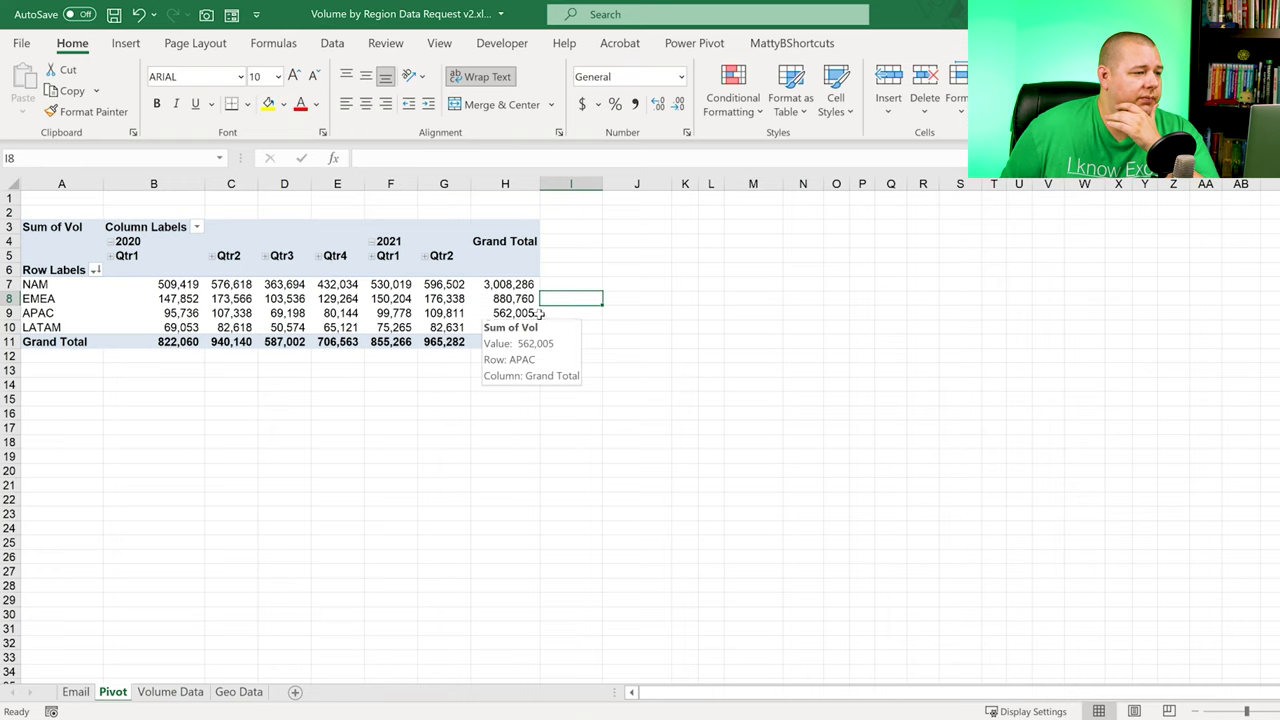
key("Down")
key("Down")
key("Left")
key("Left")
key("Left")
key("Left")
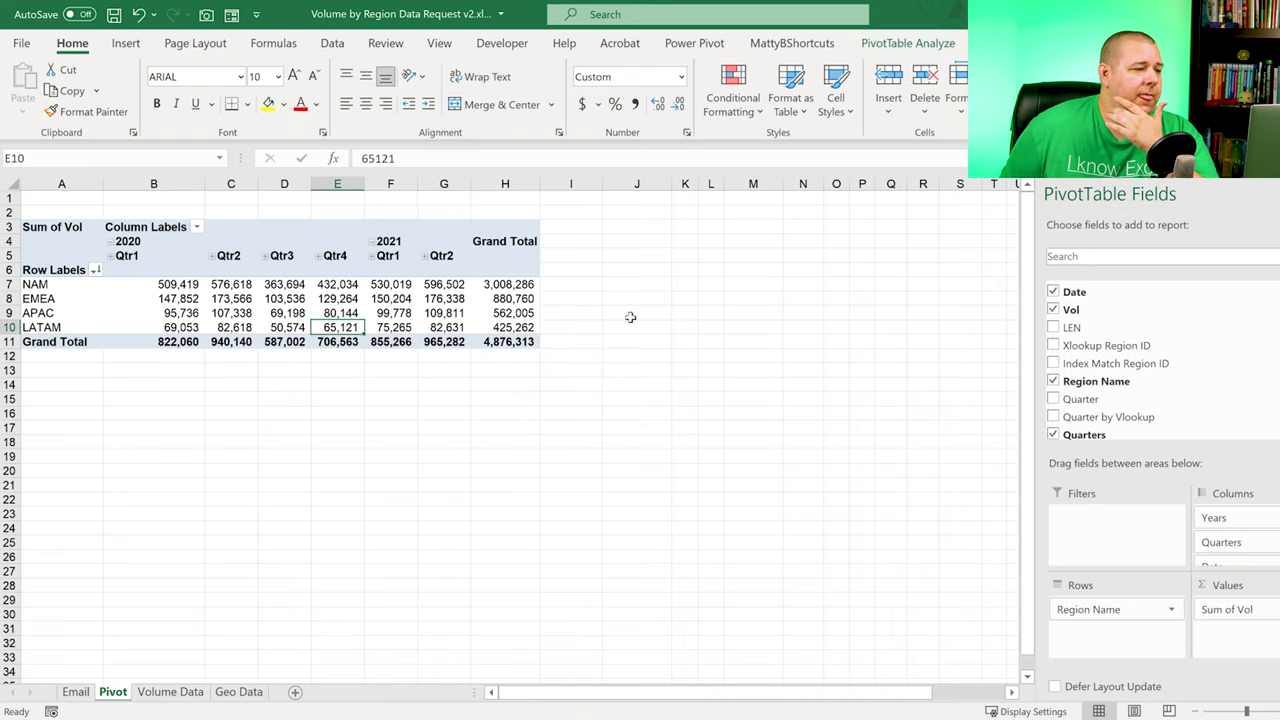
left_click(490, 322)
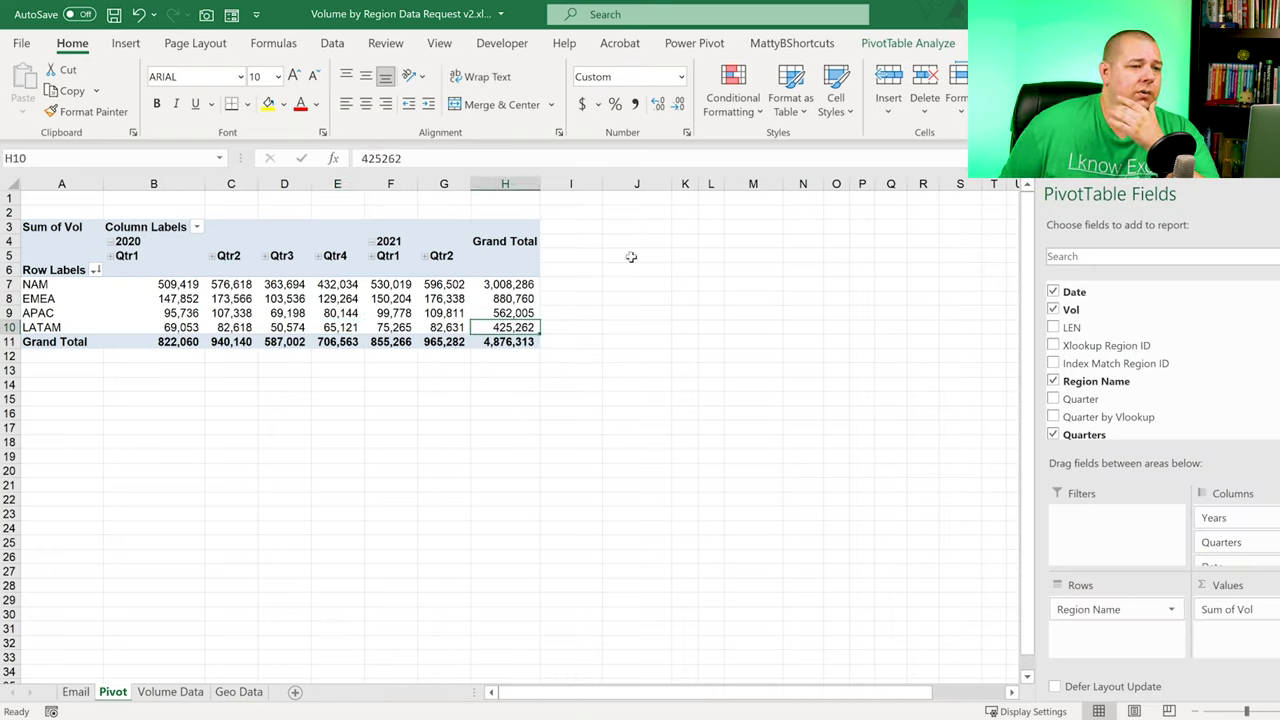
left_click(915, 45)
left_click(995, 43)
left_click(73, 98)
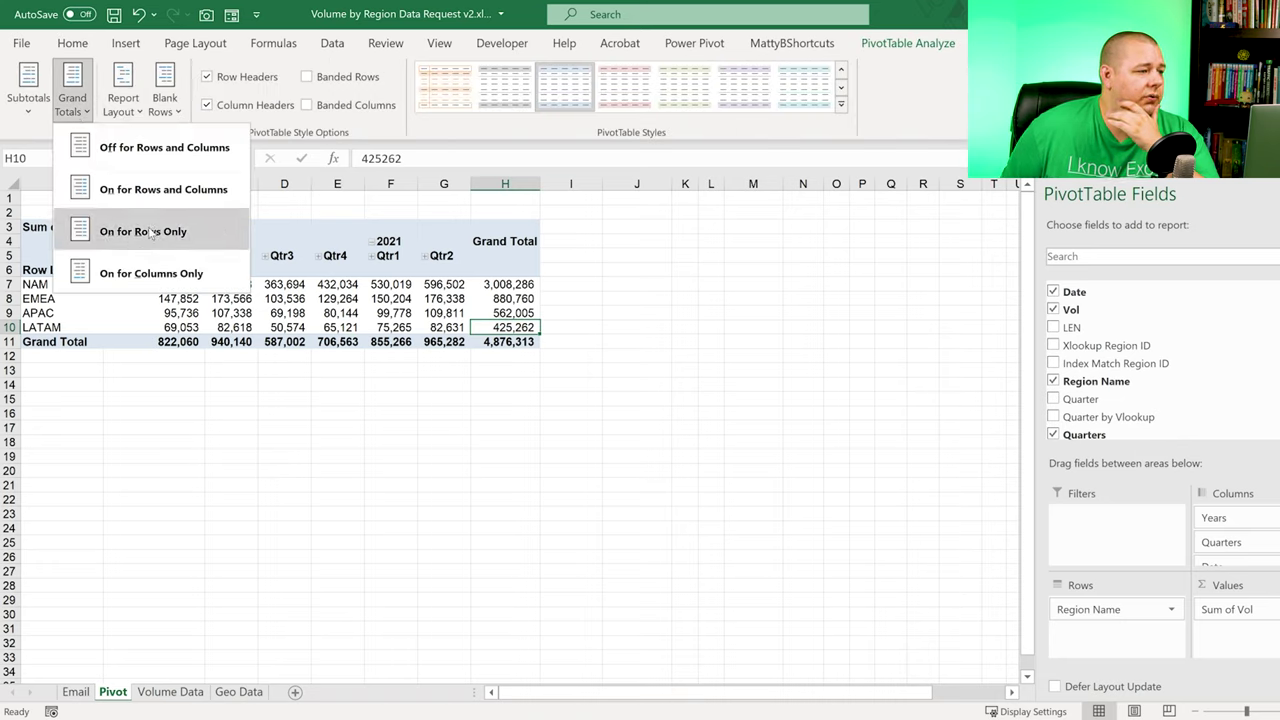
left_click(145, 273)
left_click(445, 342)
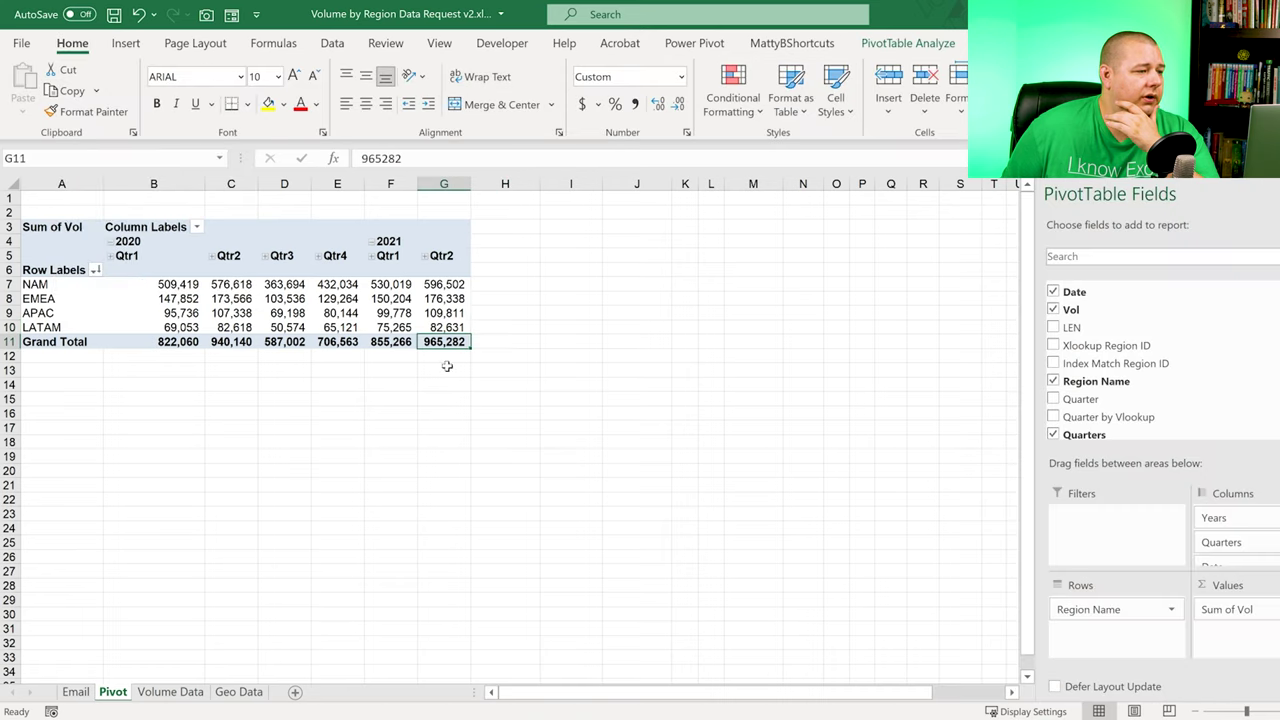
left_click(406, 384)
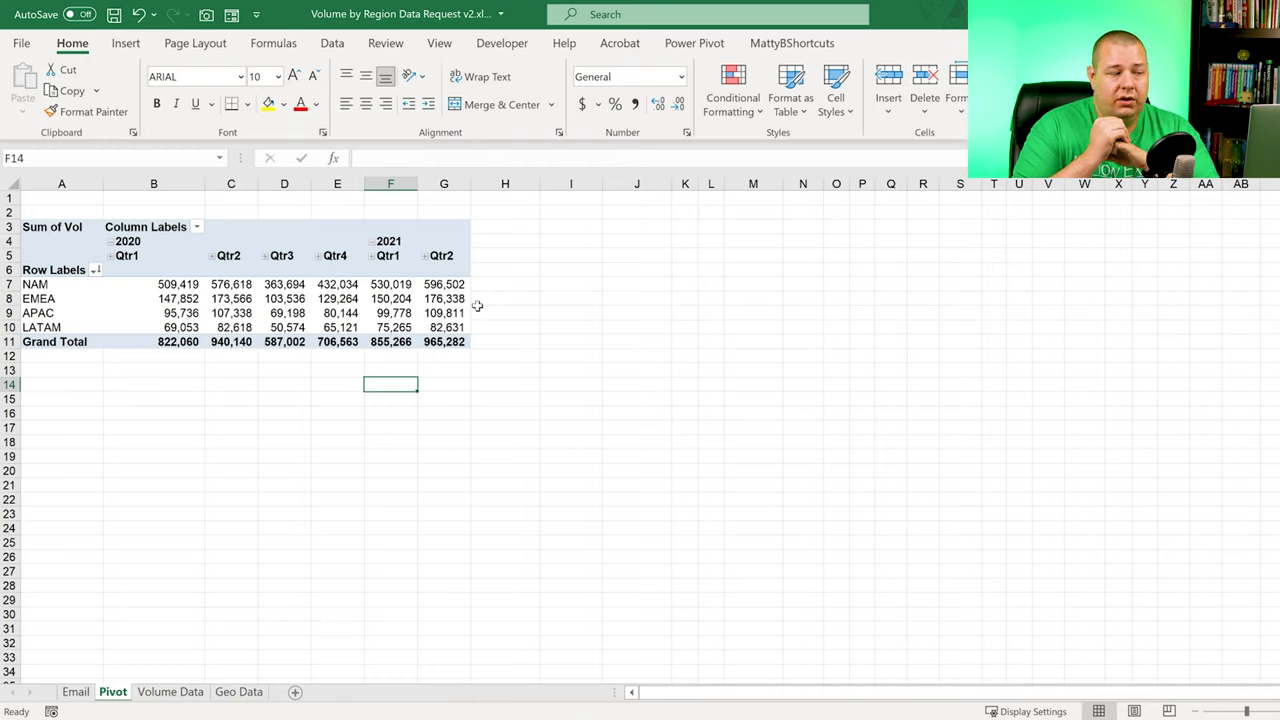
Step: Select cell F7 in the pivot and show the PivotTable Analyze tools
left_click(410, 288)
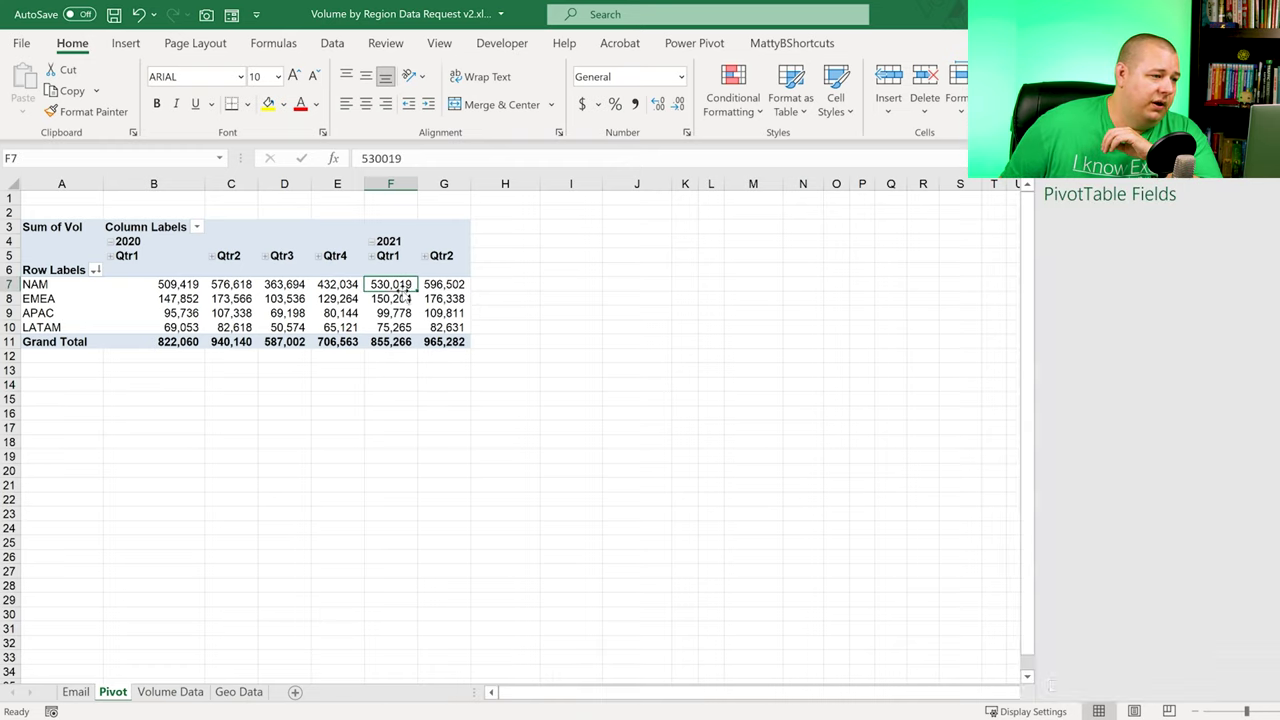
left_click(943, 46)
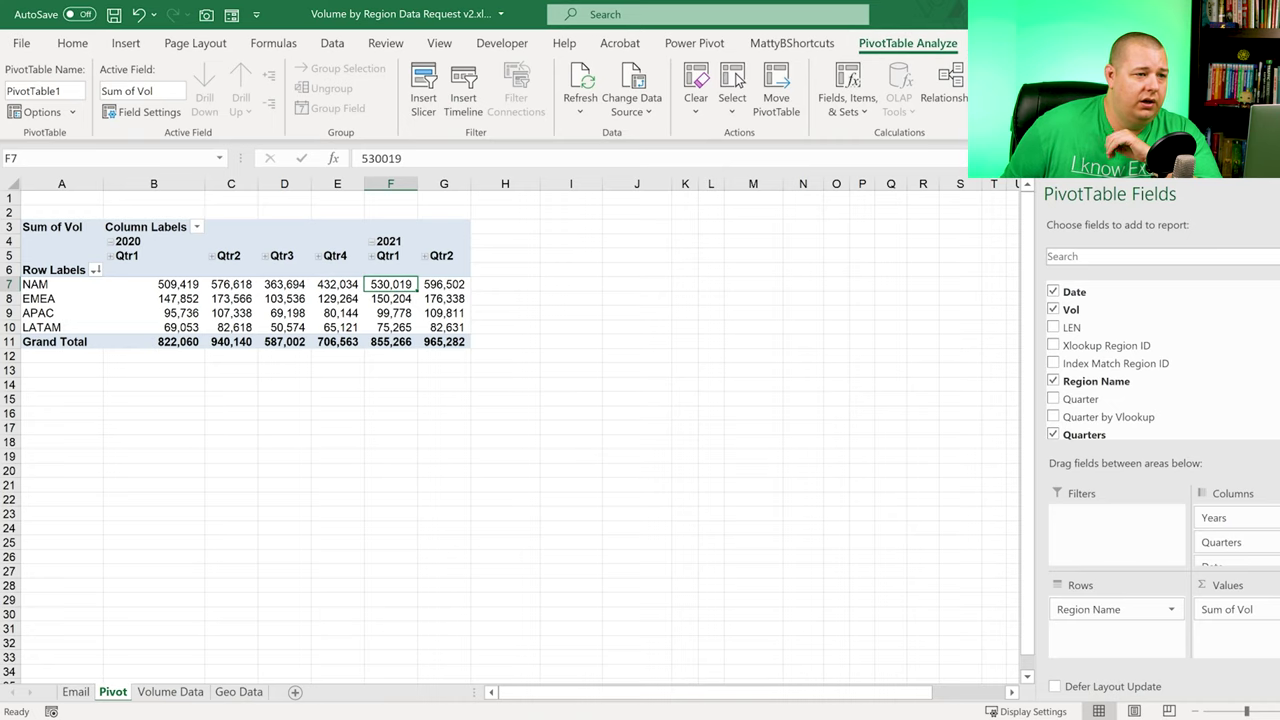
Step: Insert a line PivotChart below the pivot table and switch its rows and columns
left_click(1000, 90)
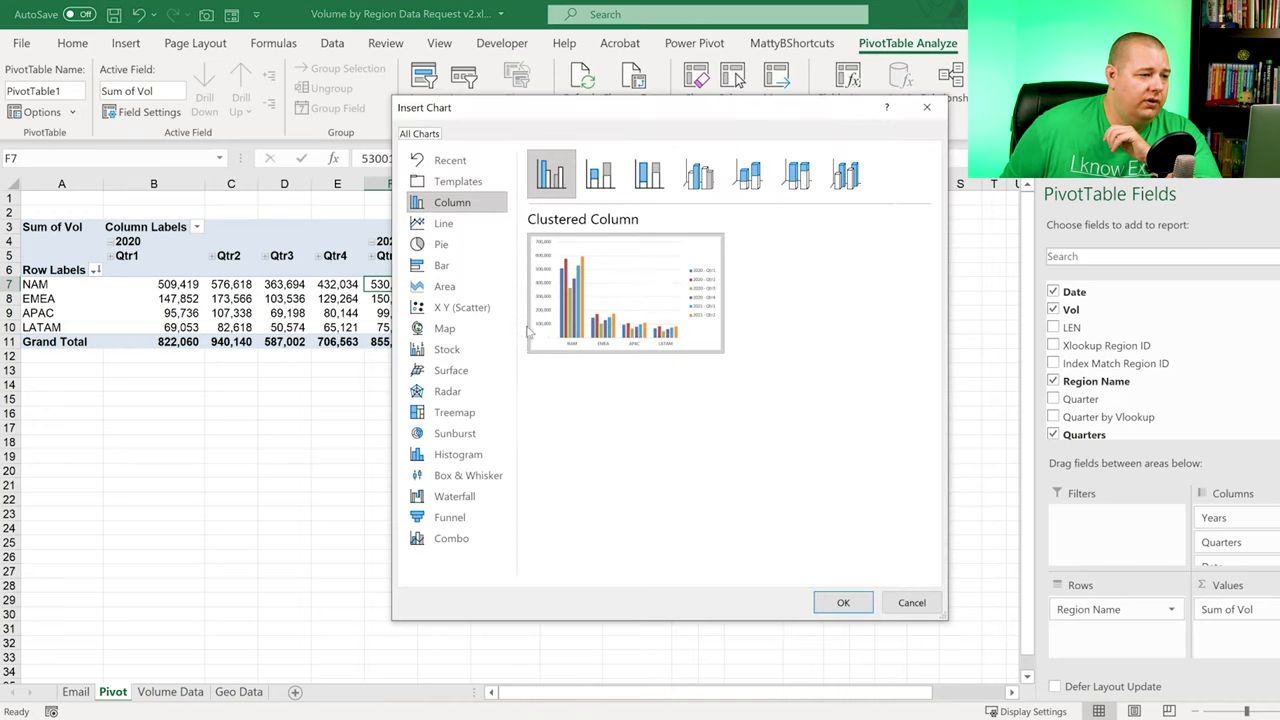
mouse_move(573, 330)
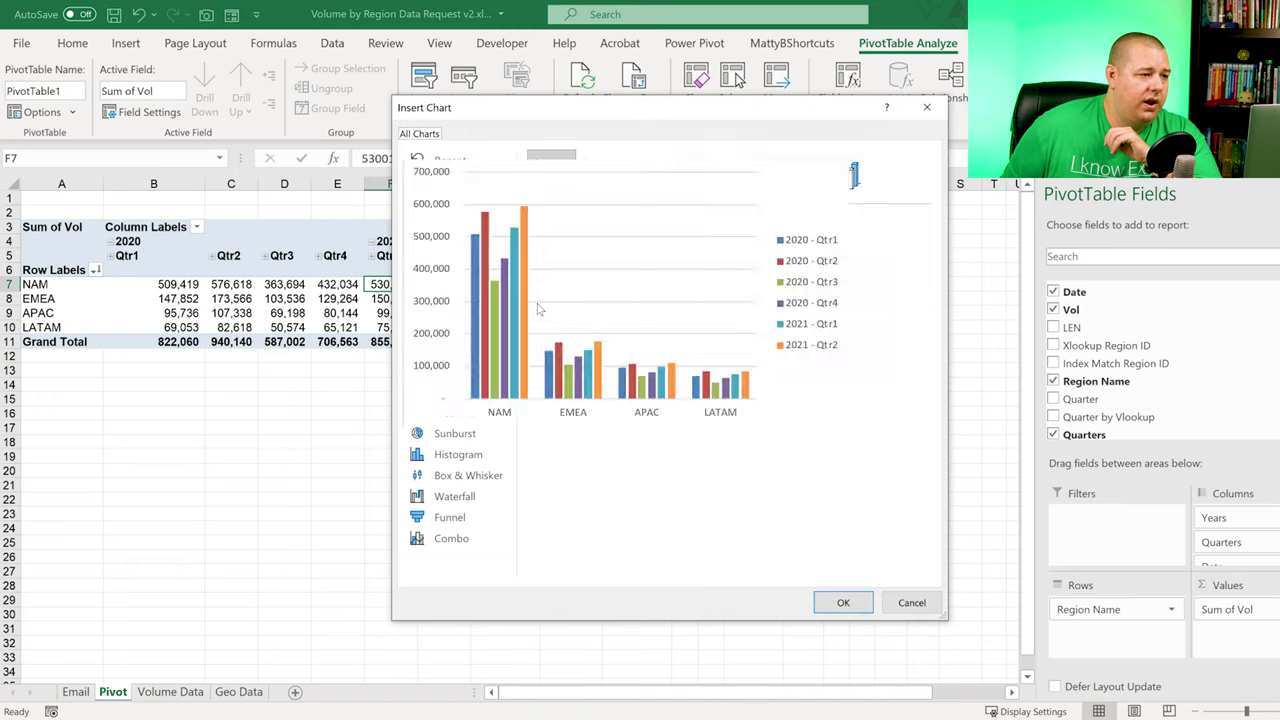
left_click(443, 223)
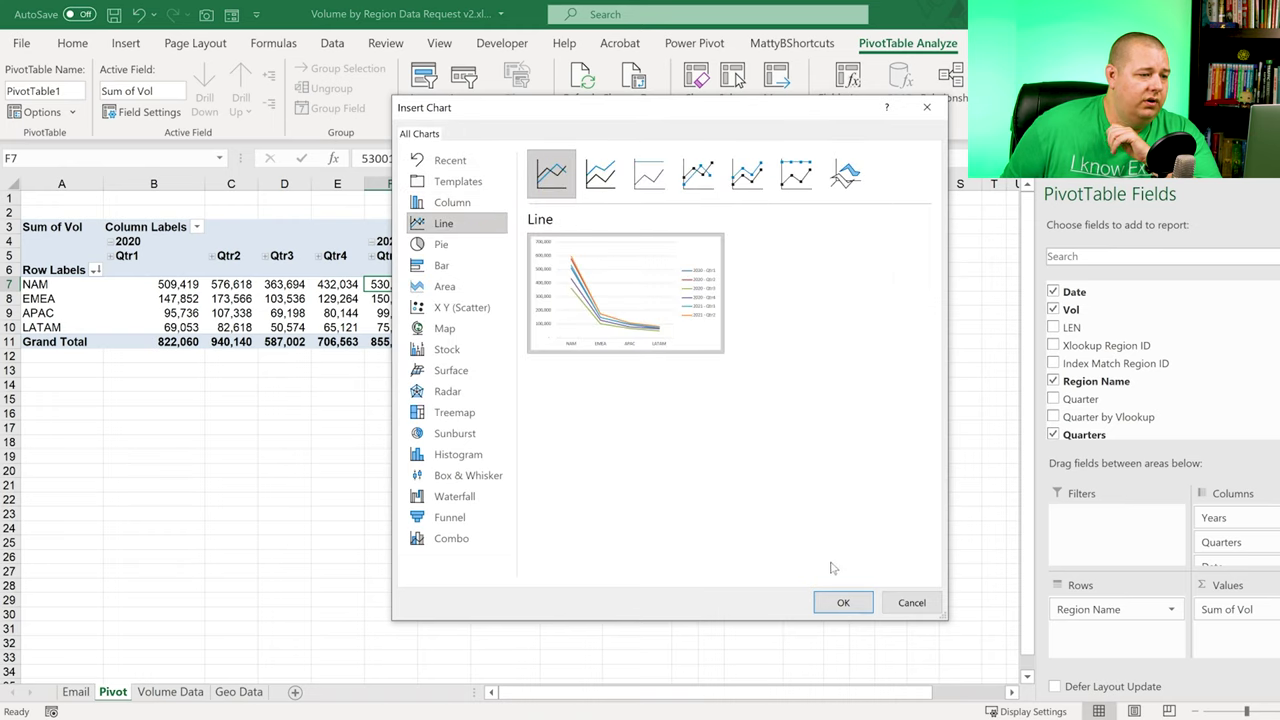
left_click(843, 602)
left_click_drag(686, 335, 414, 405)
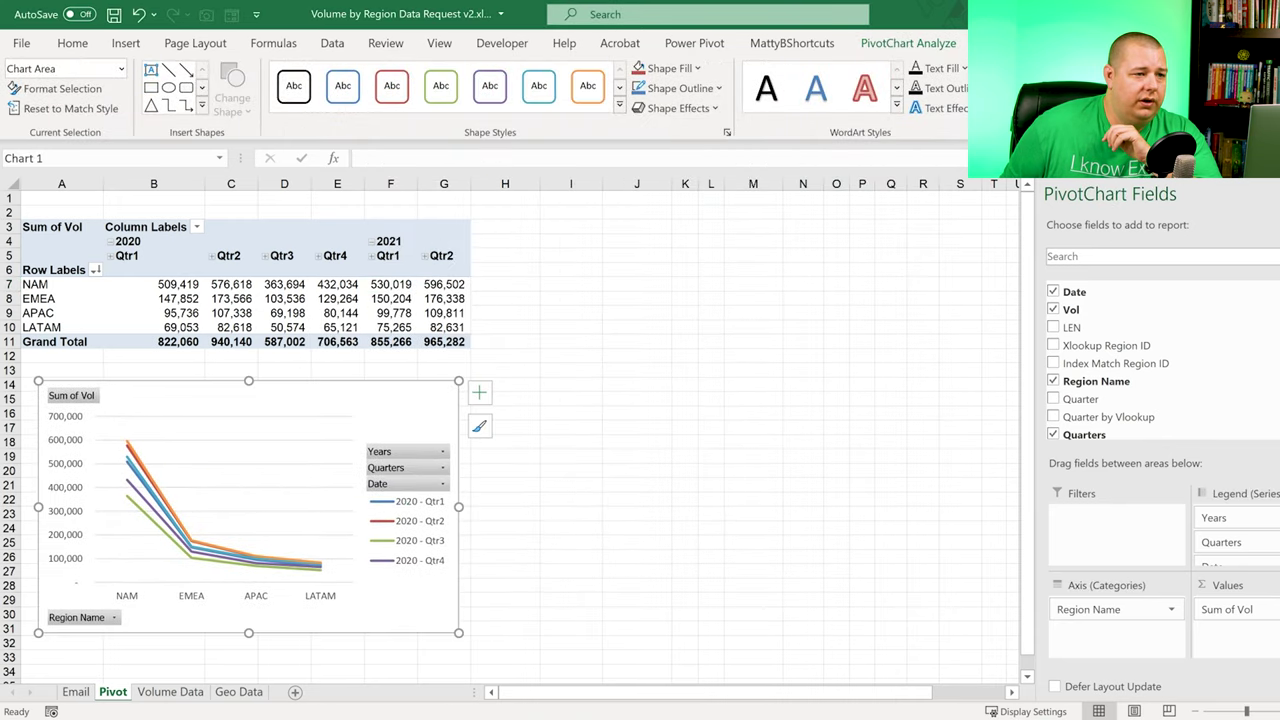
left_click(1005, 43)
left_click(860, 80)
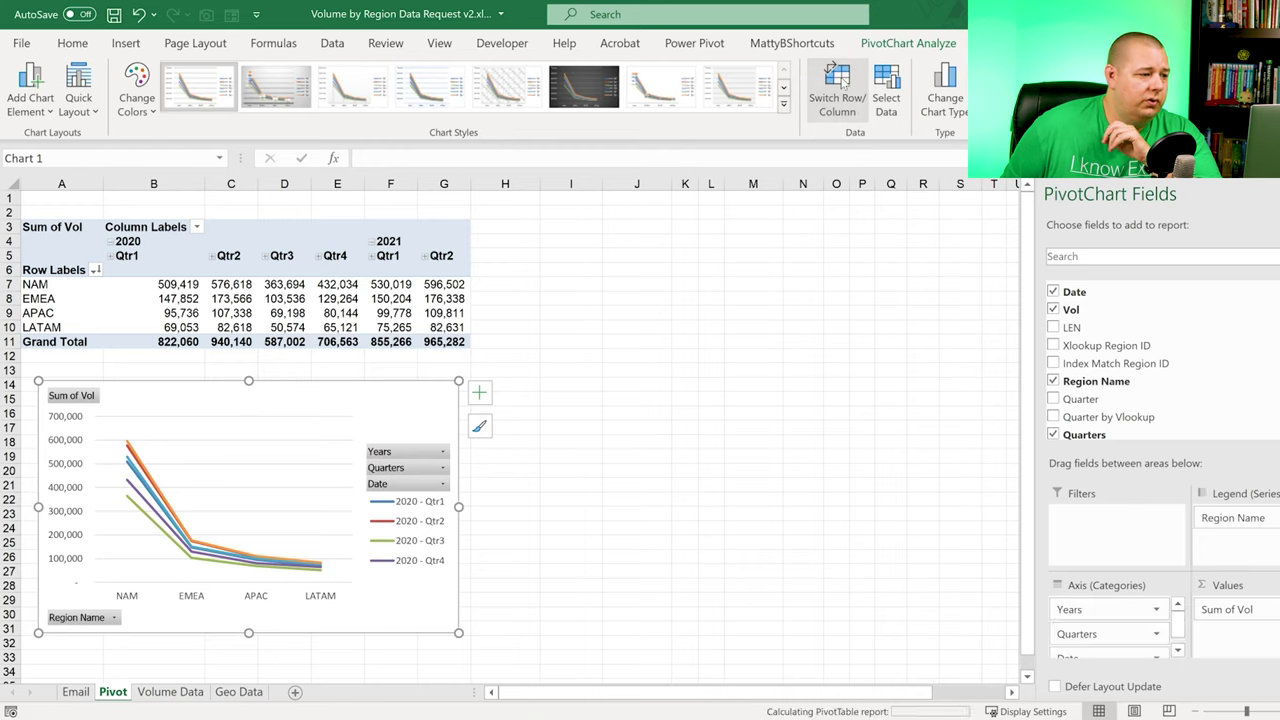
Step: Move the chart right of the table, enlarge it, then view the Email sheet
left_click_drag(375, 415, 737, 250)
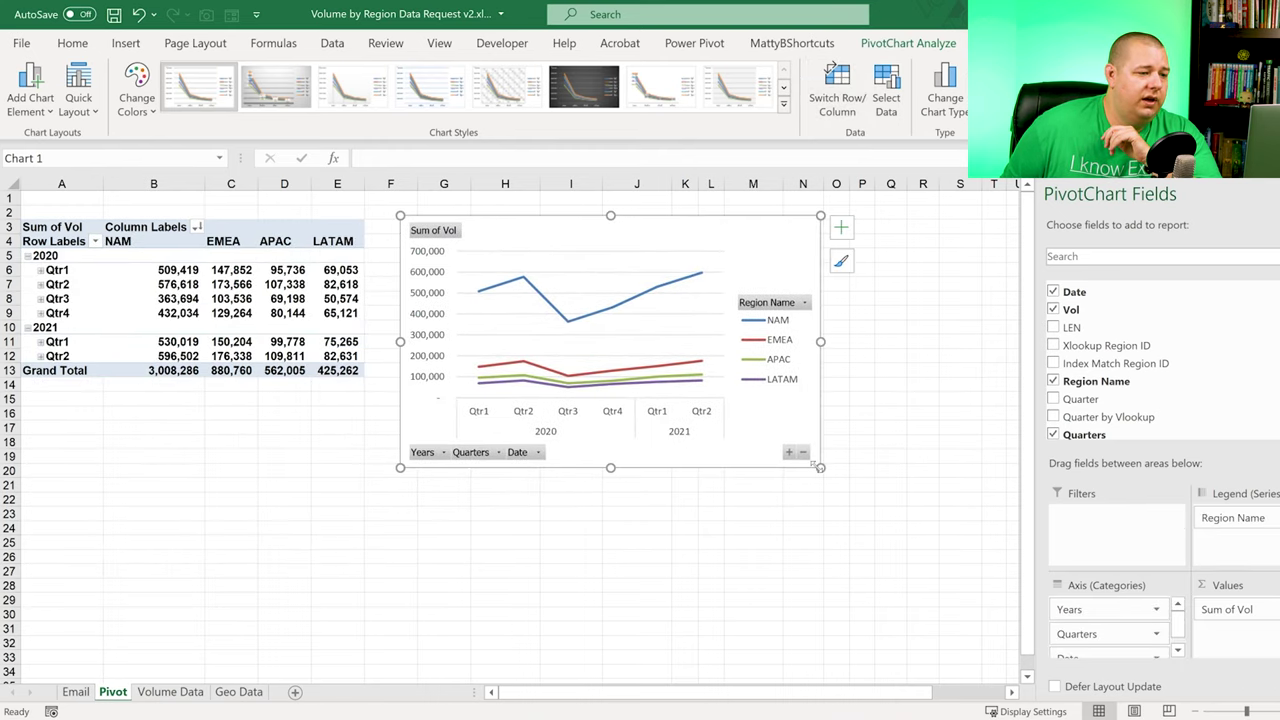
left_click_drag(820, 467, 923, 485)
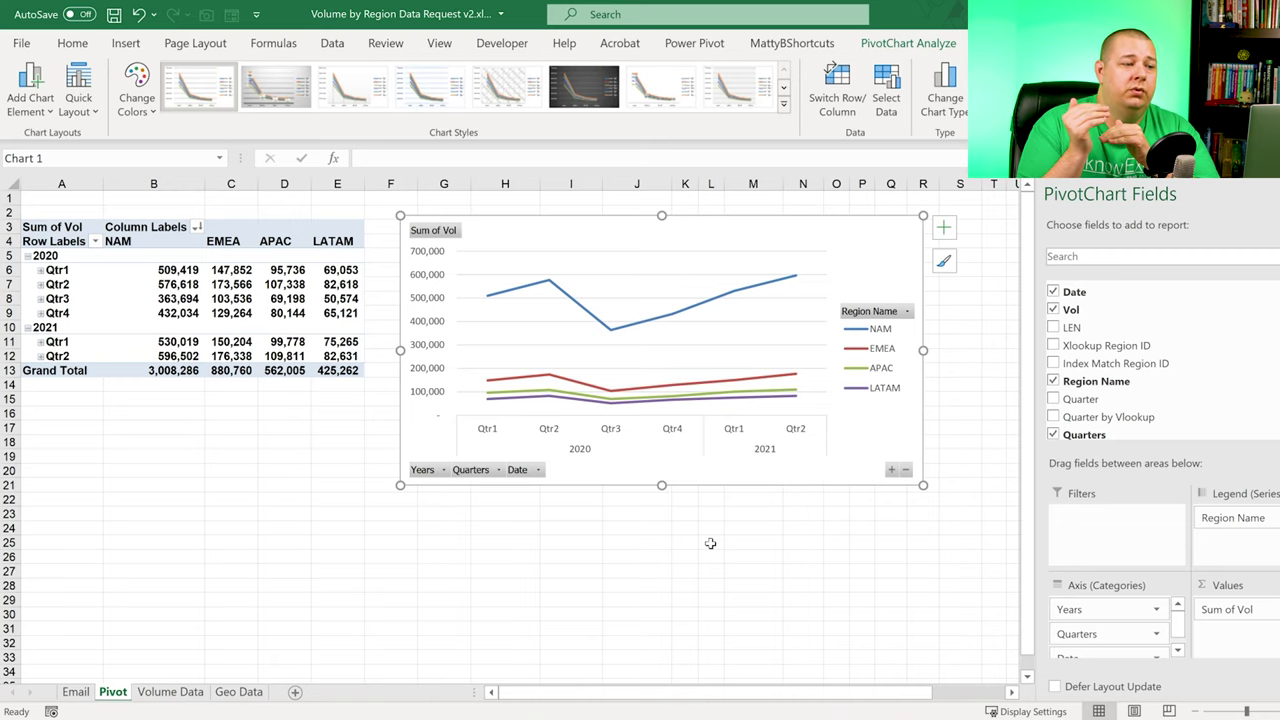
left_click(76, 692)
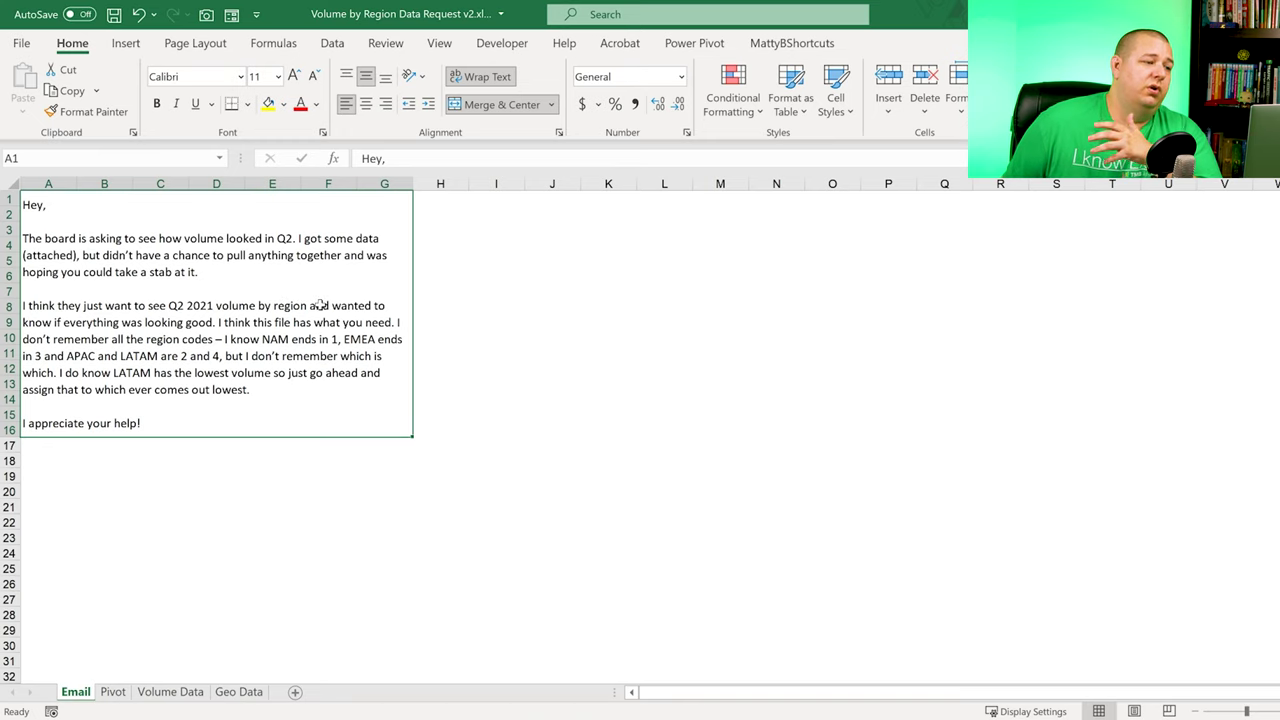
Step: Return to the Pivot sheet and nudge the PivotChart slightly up and left
left_click(118, 692)
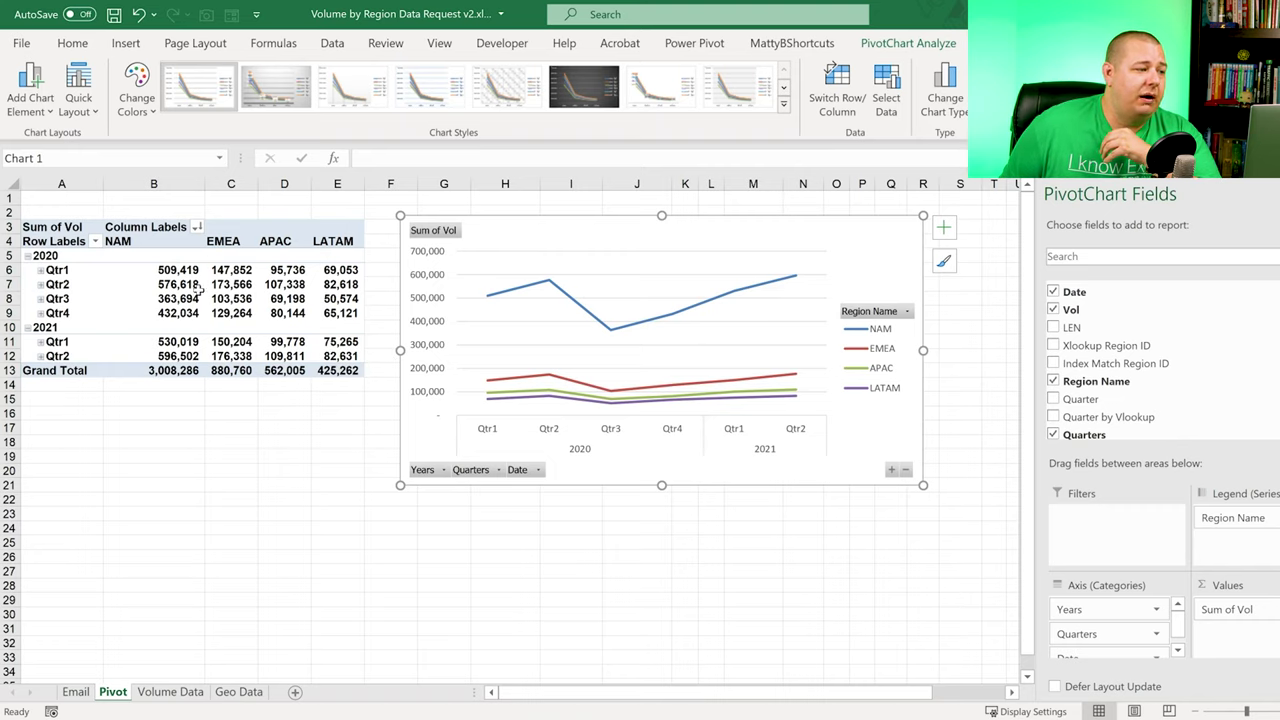
left_click_drag(906, 236, 895, 223)
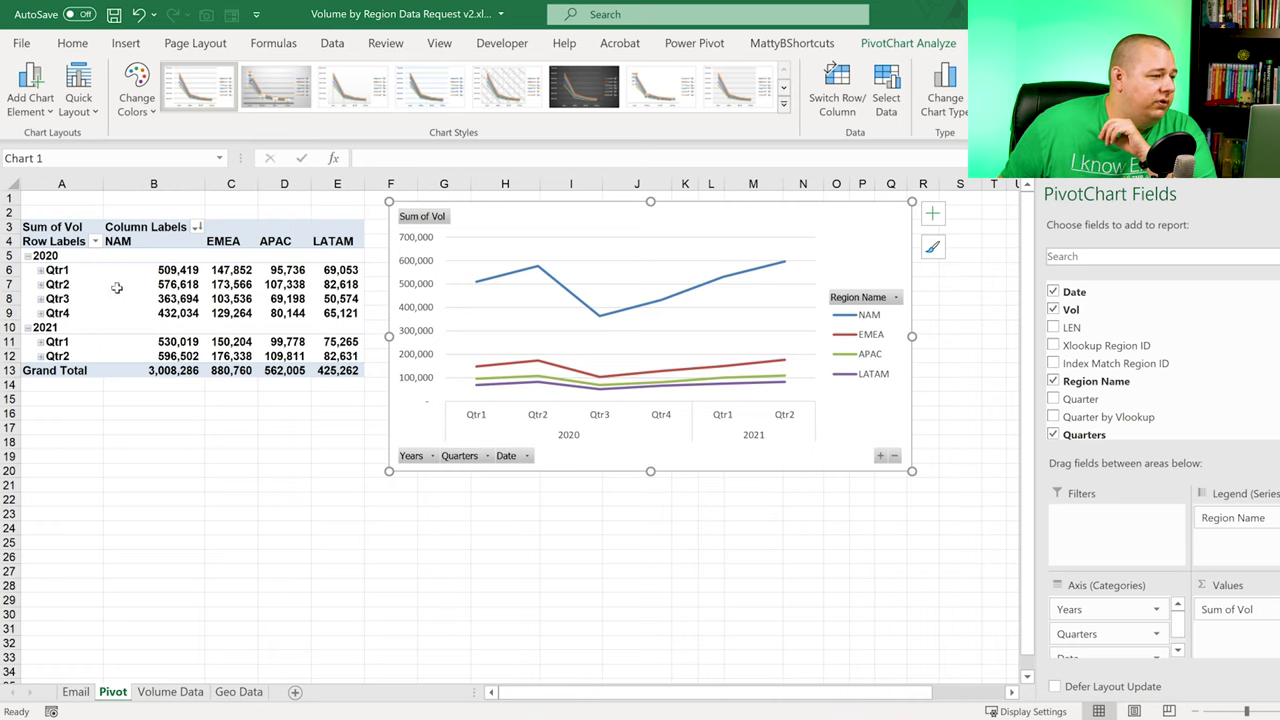
right_click(44, 271)
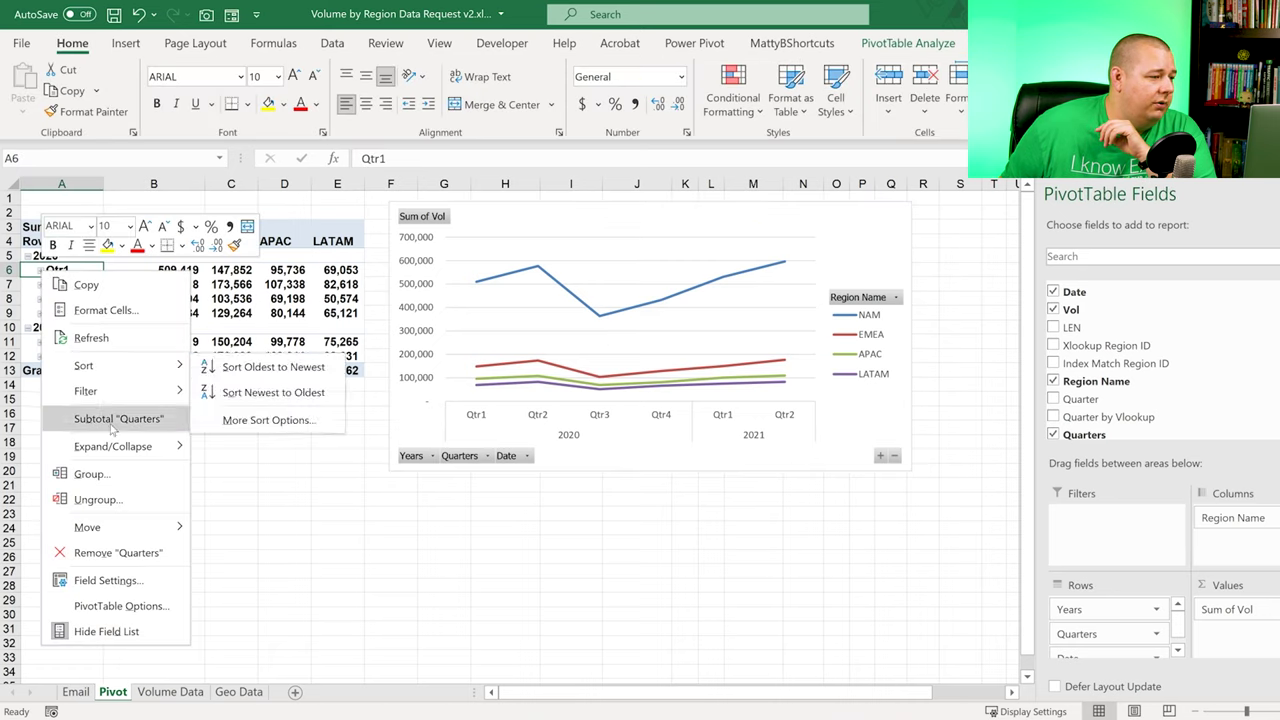
Step: Expand the entire Quarter field into months and move the PivotChart over the pivot table
mouse_move(118, 450)
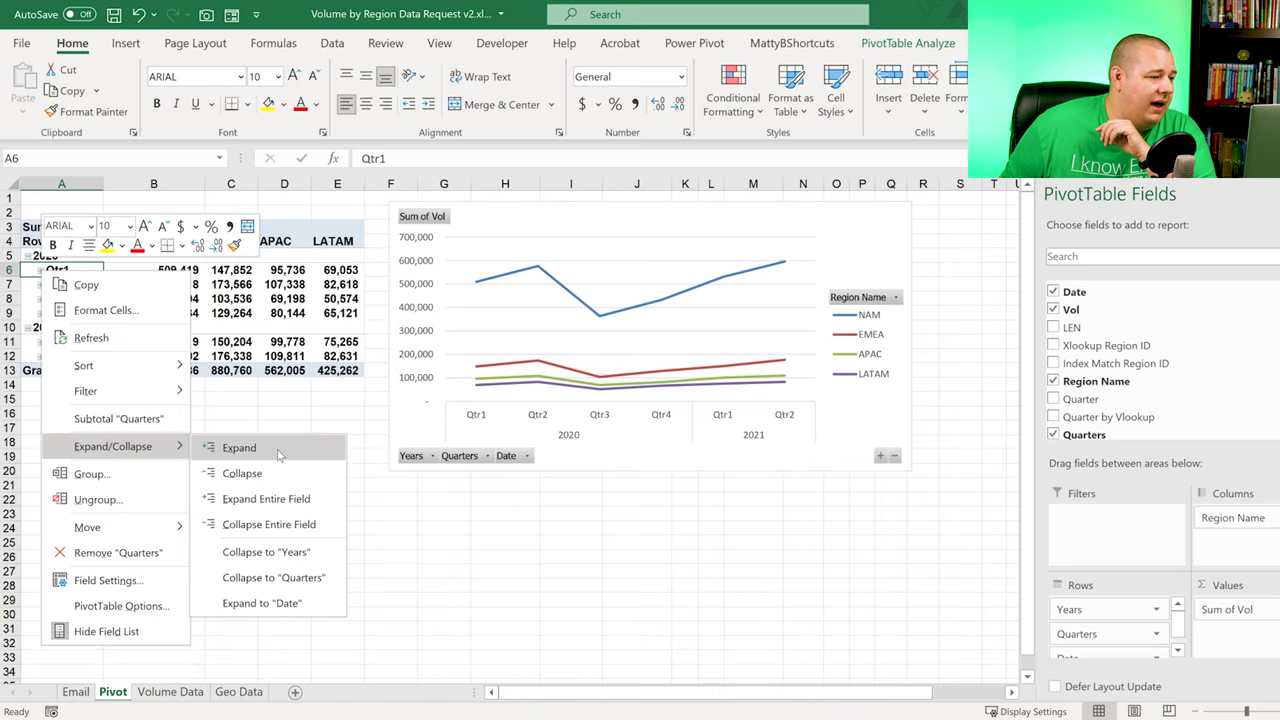
left_click(288, 498)
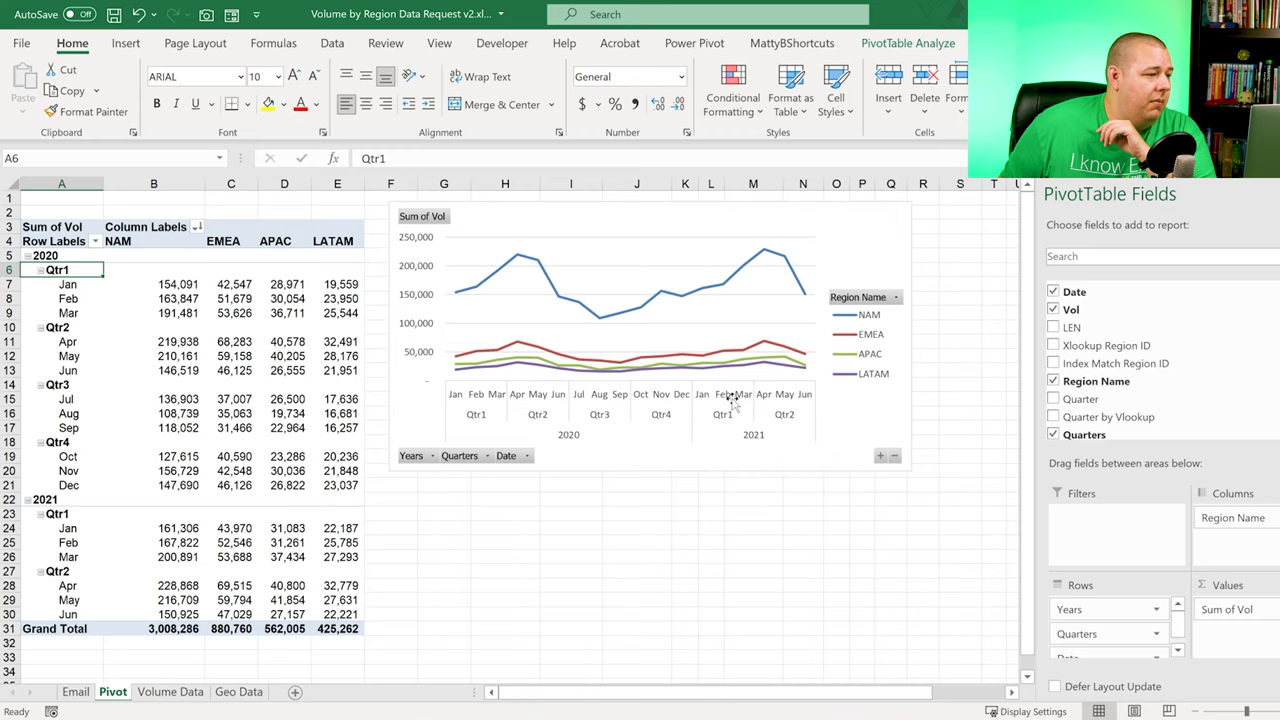
left_click_drag(871, 419, 643, 438)
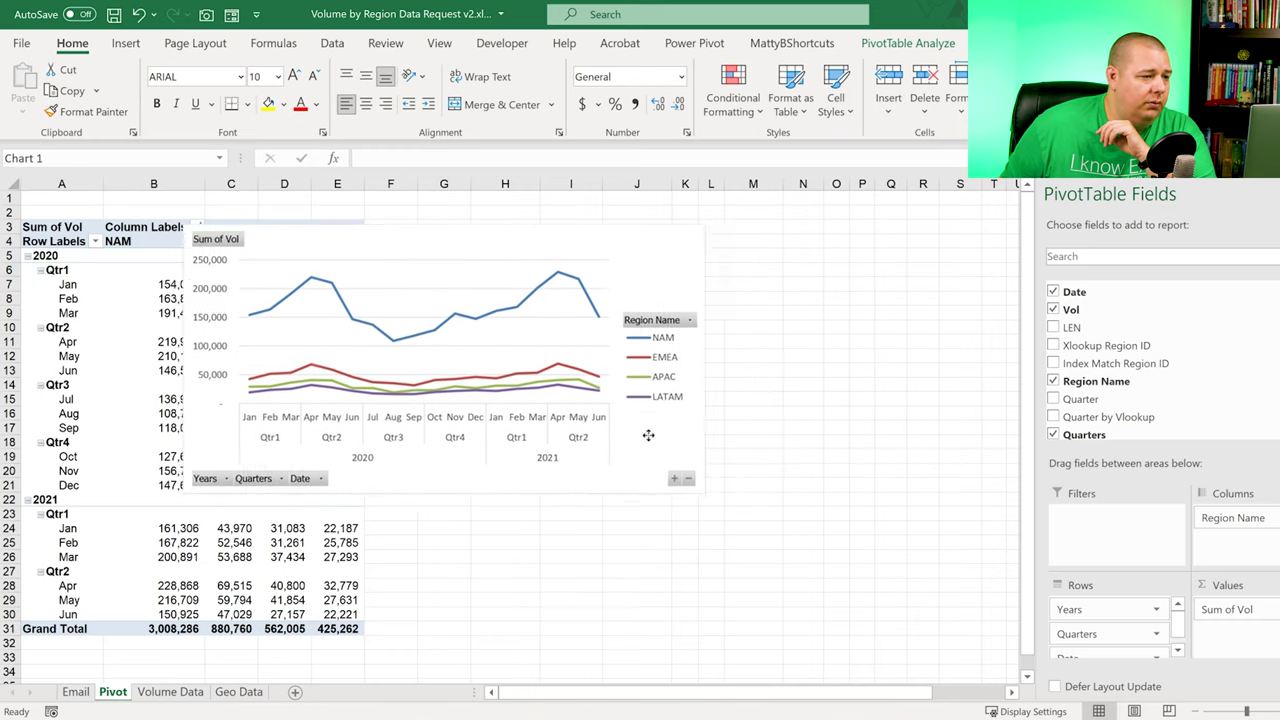
left_click_drag(682, 492, 927, 629)
left_click_drag(886, 257, 951, 345)
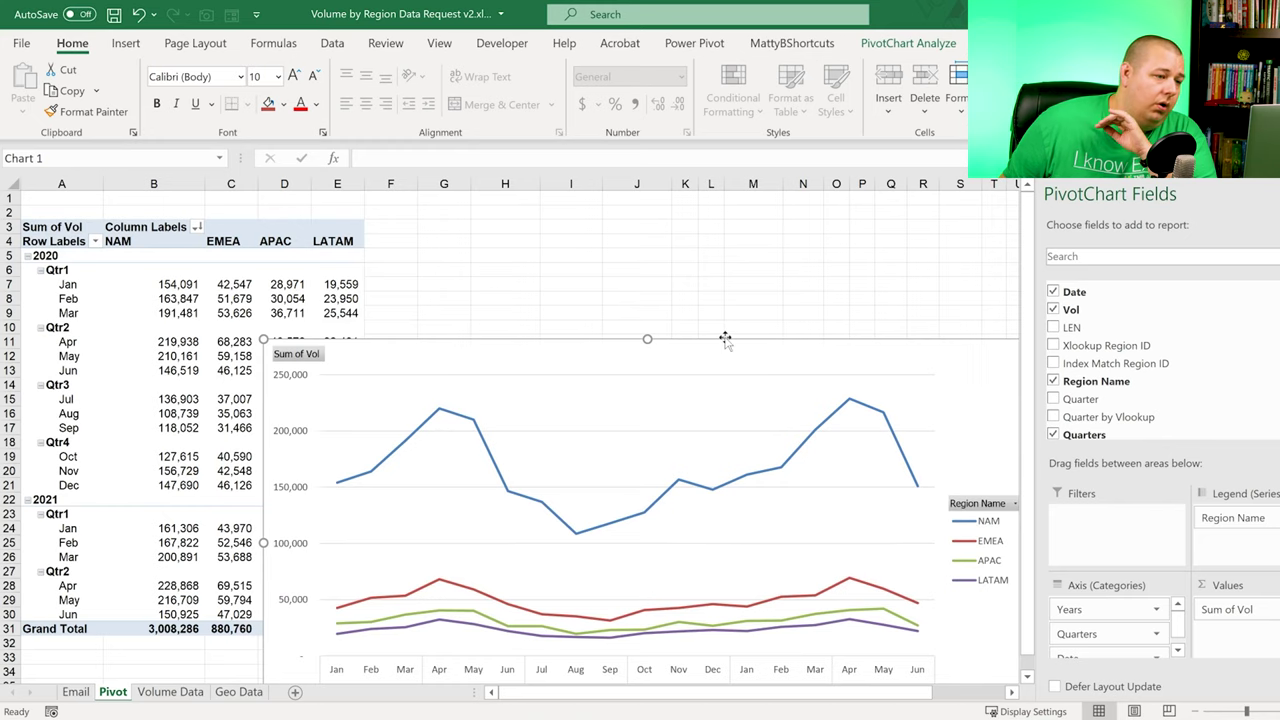
left_click_drag(722, 343, 489, 211)
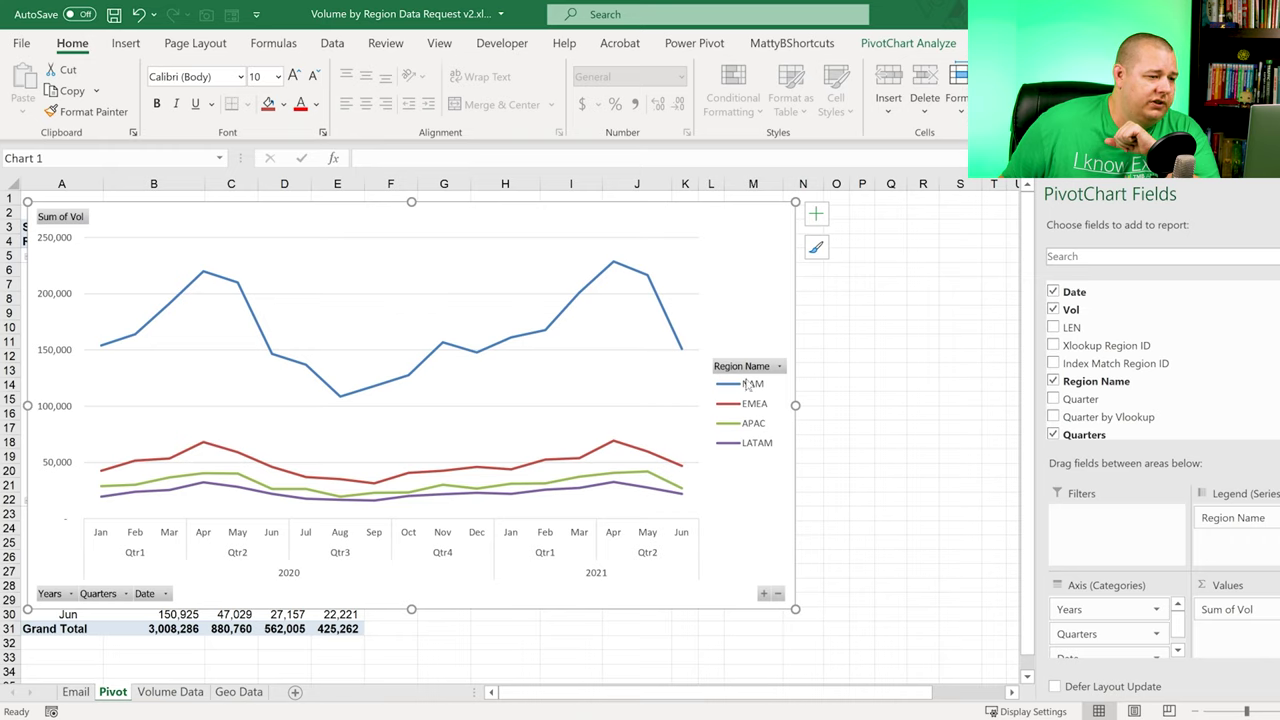
left_click(779, 366)
Step: Filter NAM out of the chart's Region Name list, then check NAM back in
left_click(586, 521)
left_click(673, 694)
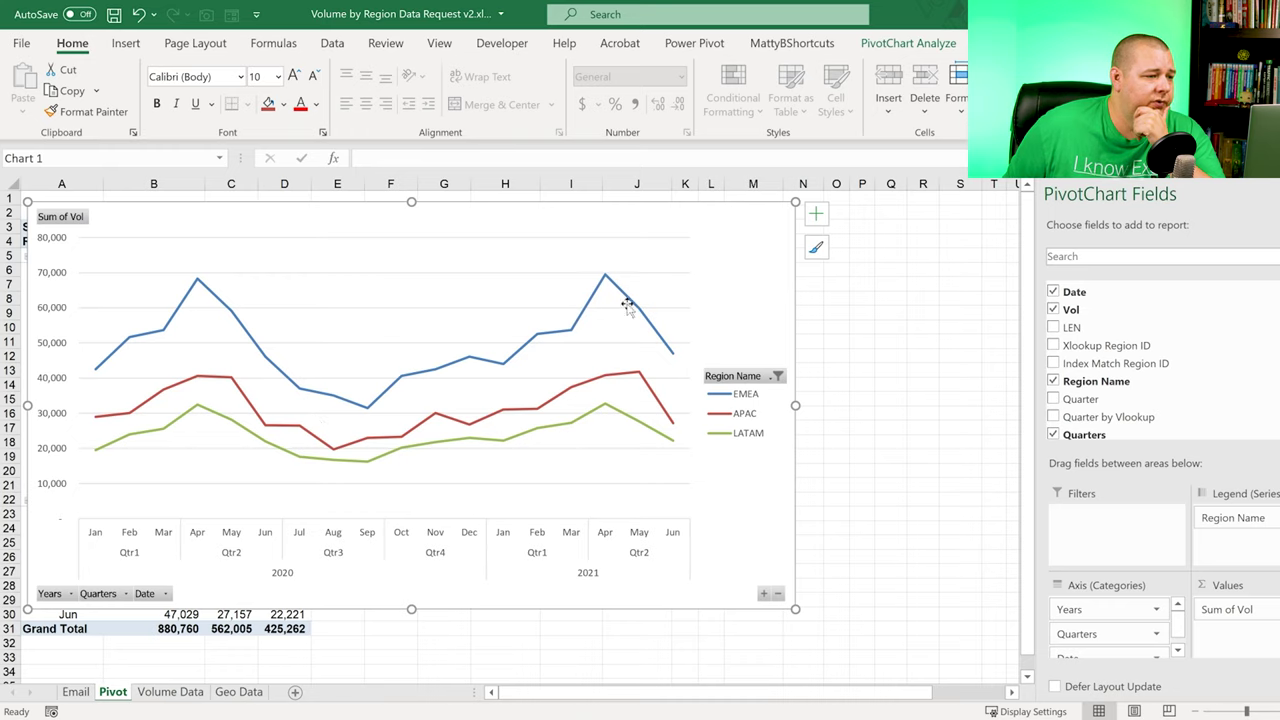
left_click(778, 376)
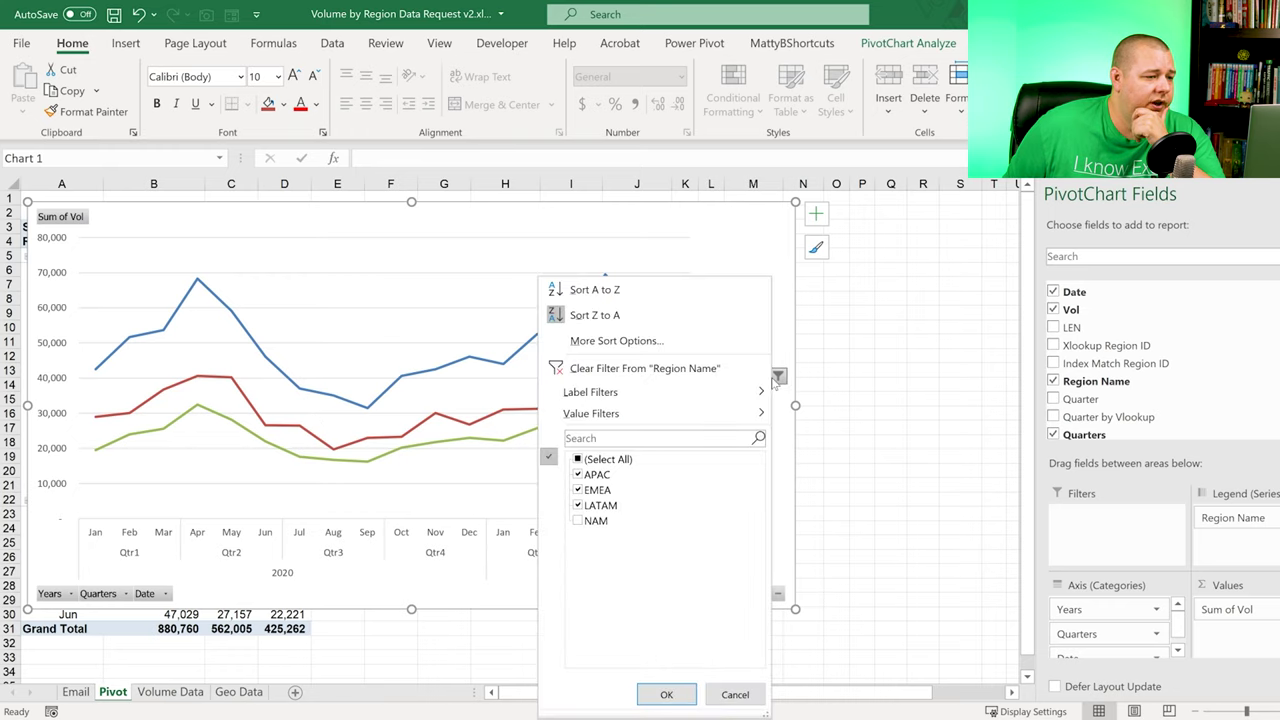
left_click(580, 521)
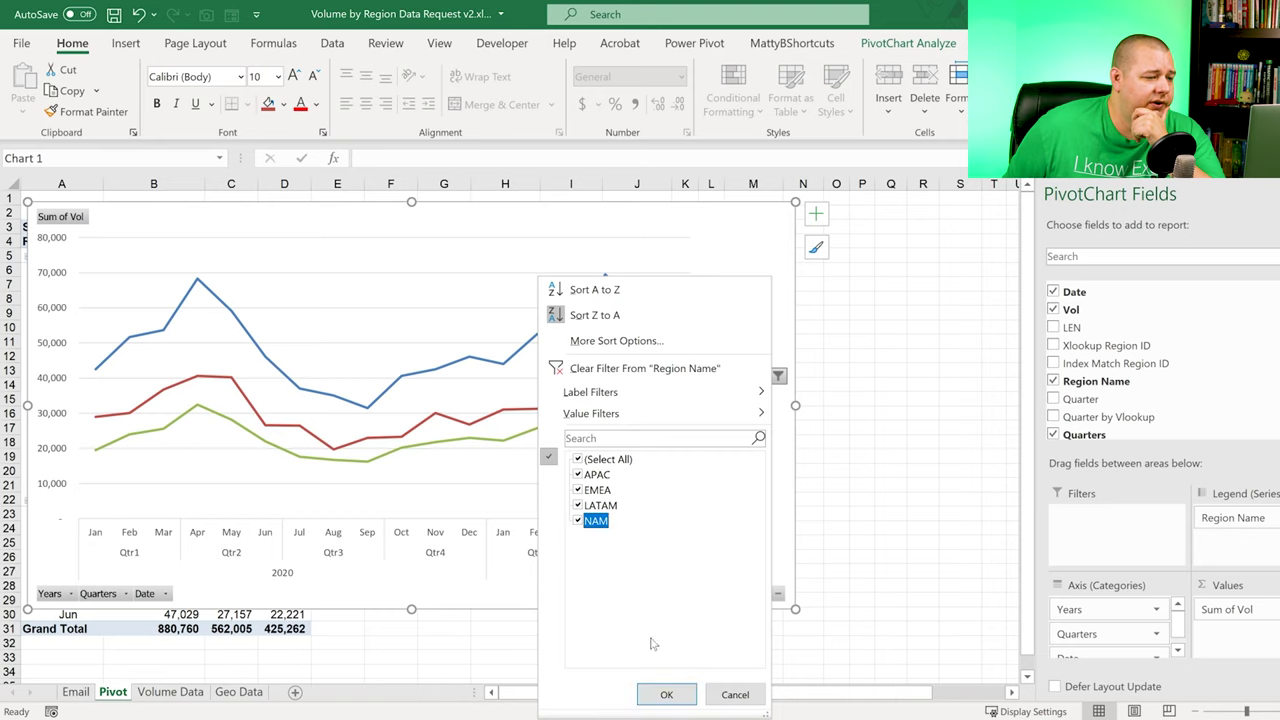
left_click(665, 694)
Step: Move the PivotChart to the right of the pivot table
left_click_drag(589, 211, 969, 247)
left_click_drag(654, 257, 700, 253)
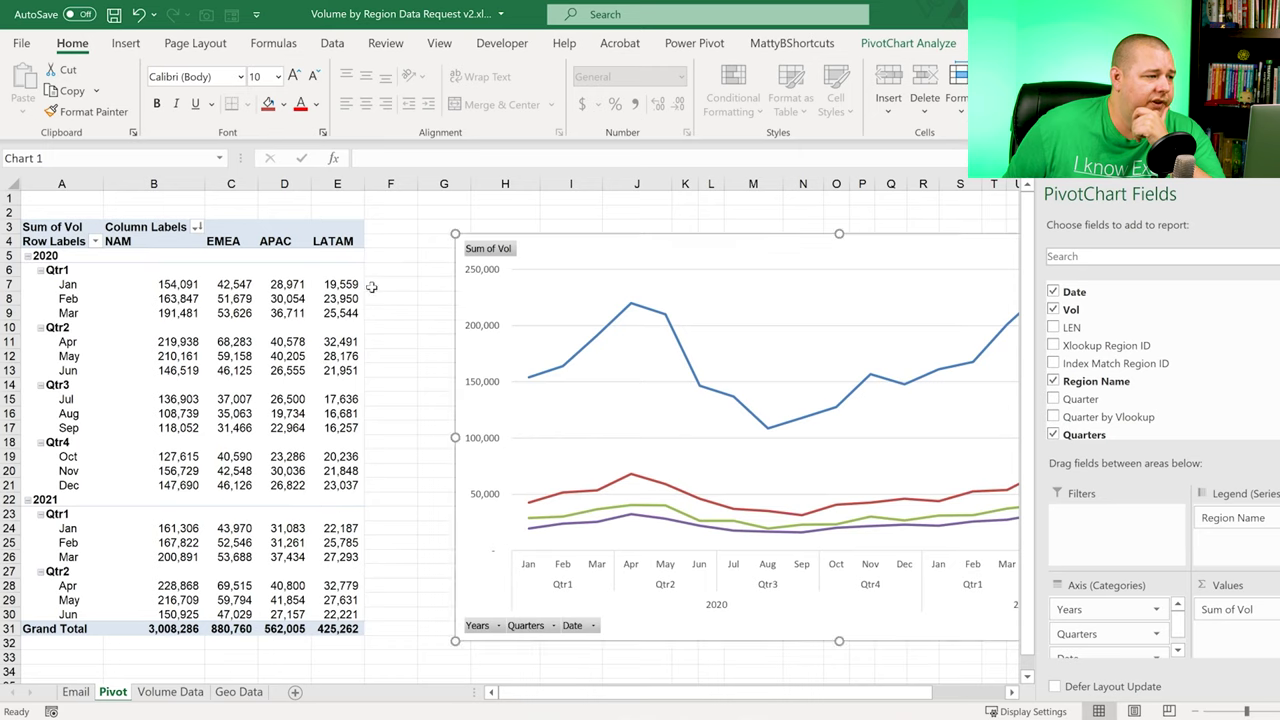
left_click(176, 313)
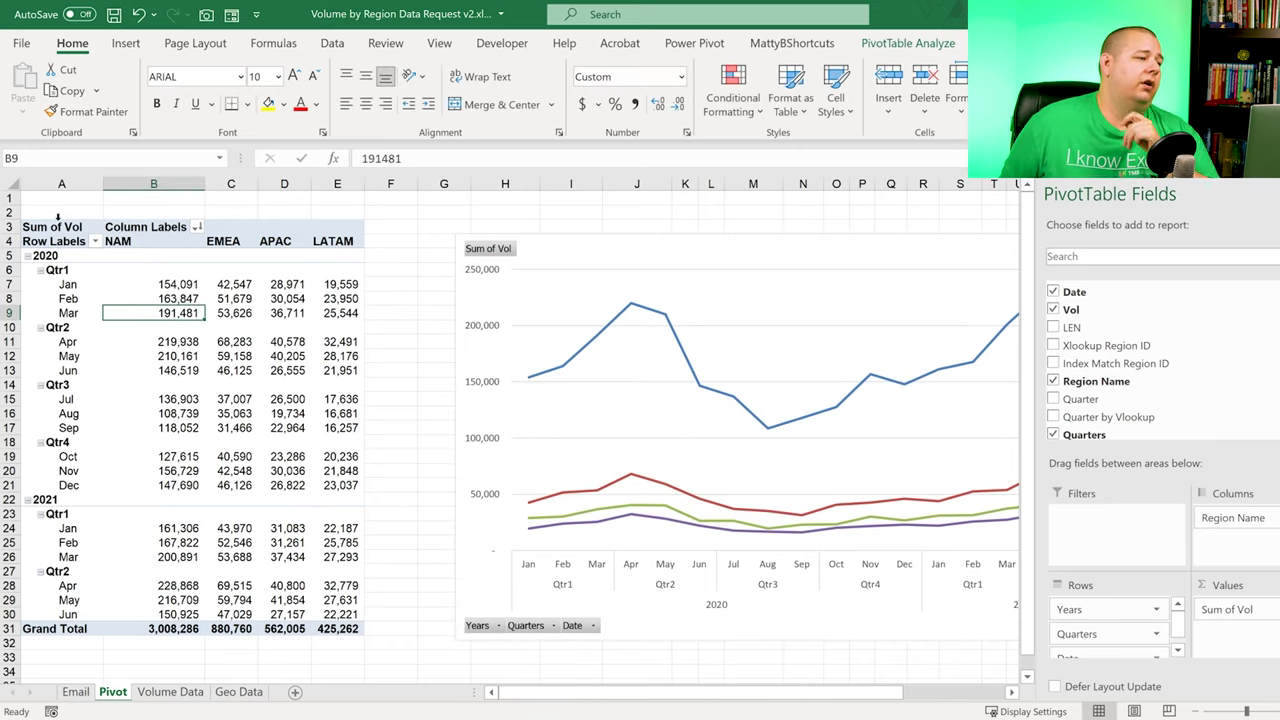
Step: Copy the whole pivot table and paste it at cell A38
left_click(58, 217)
key("ctrl+c")
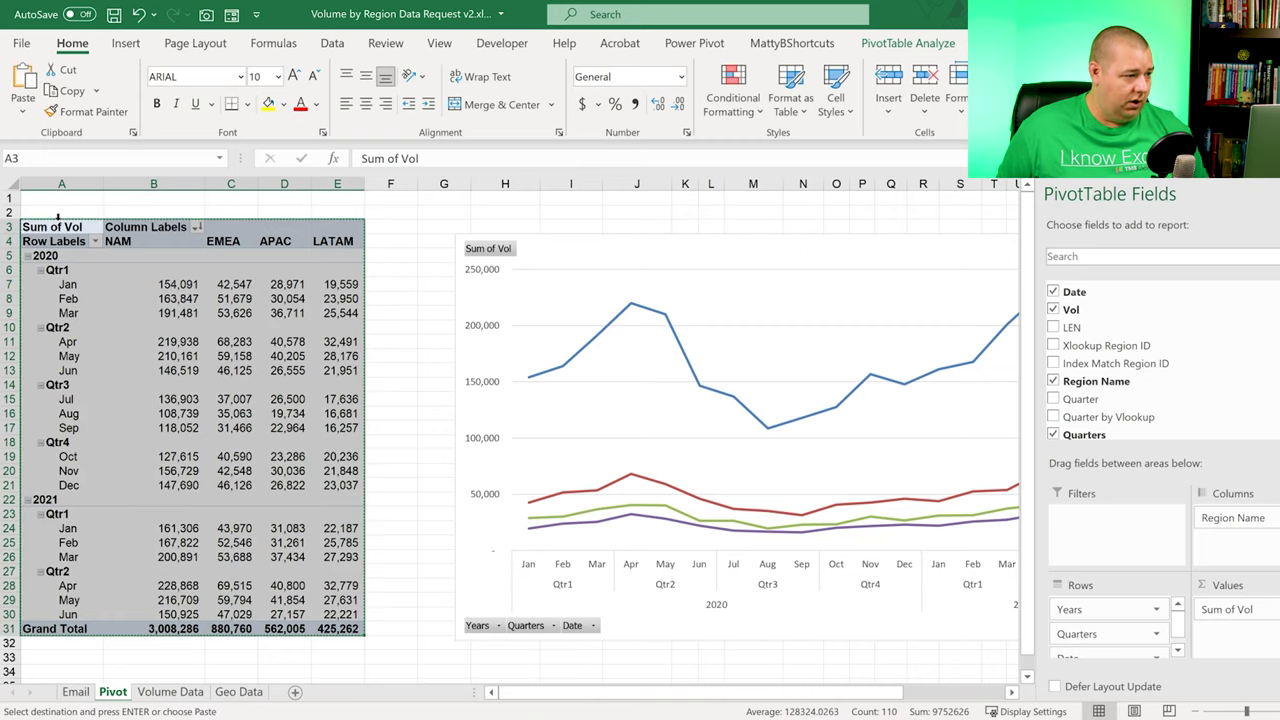
scroll(194, 283, "down", 10)
left_click(126, 325)
left_click(68, 302)
key("ctrl+v")
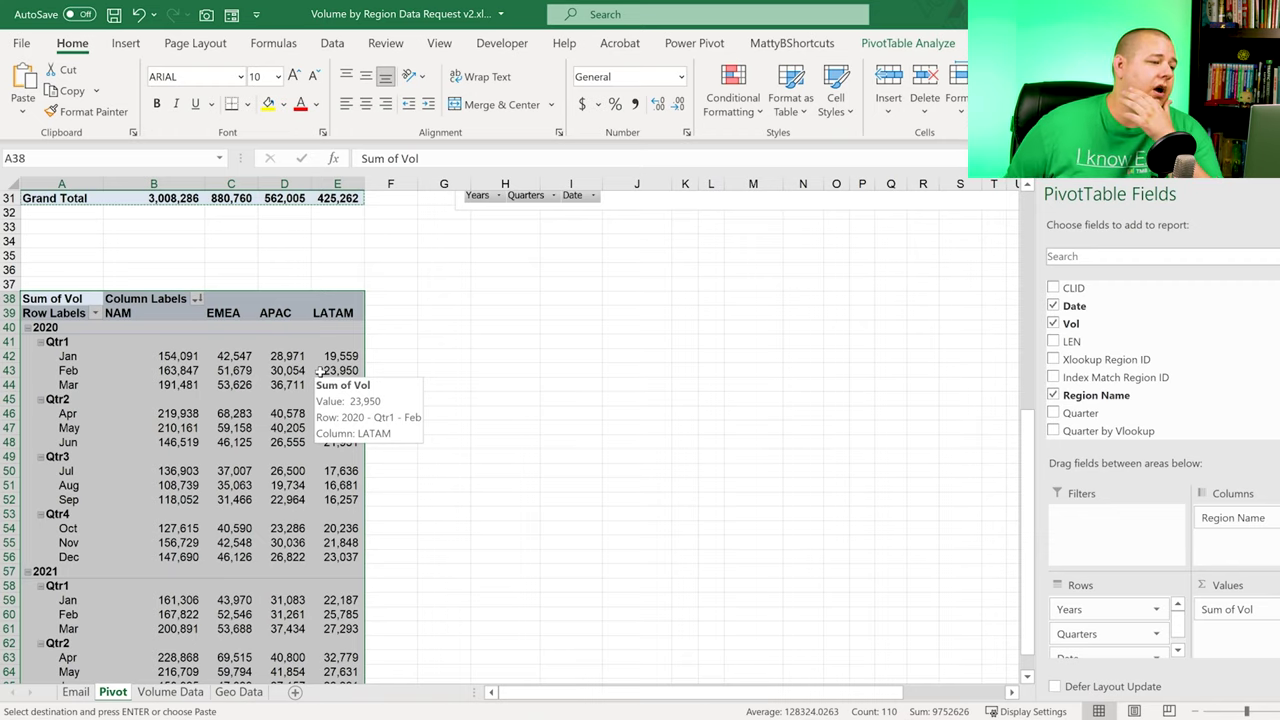
Step: In the copy, move Years and Quarters to Columns and remove Date from Rows
scroll(519, 349, "down", 2)
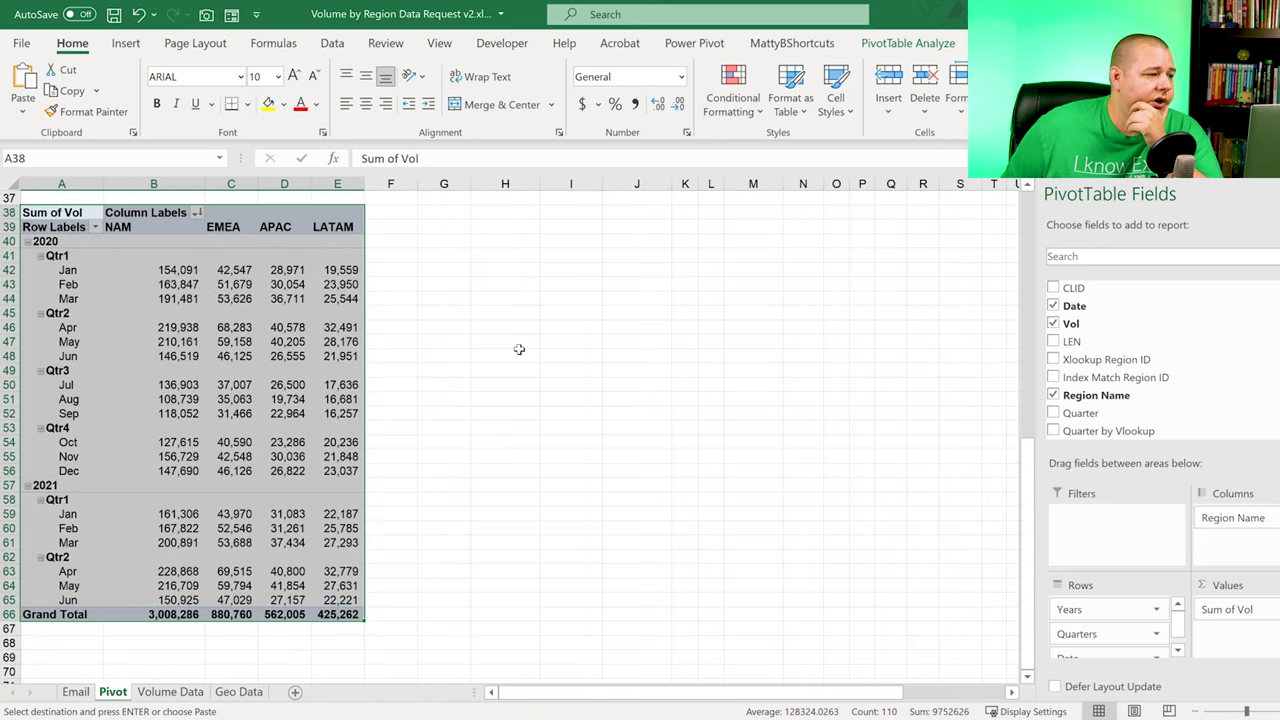
left_click(264, 369)
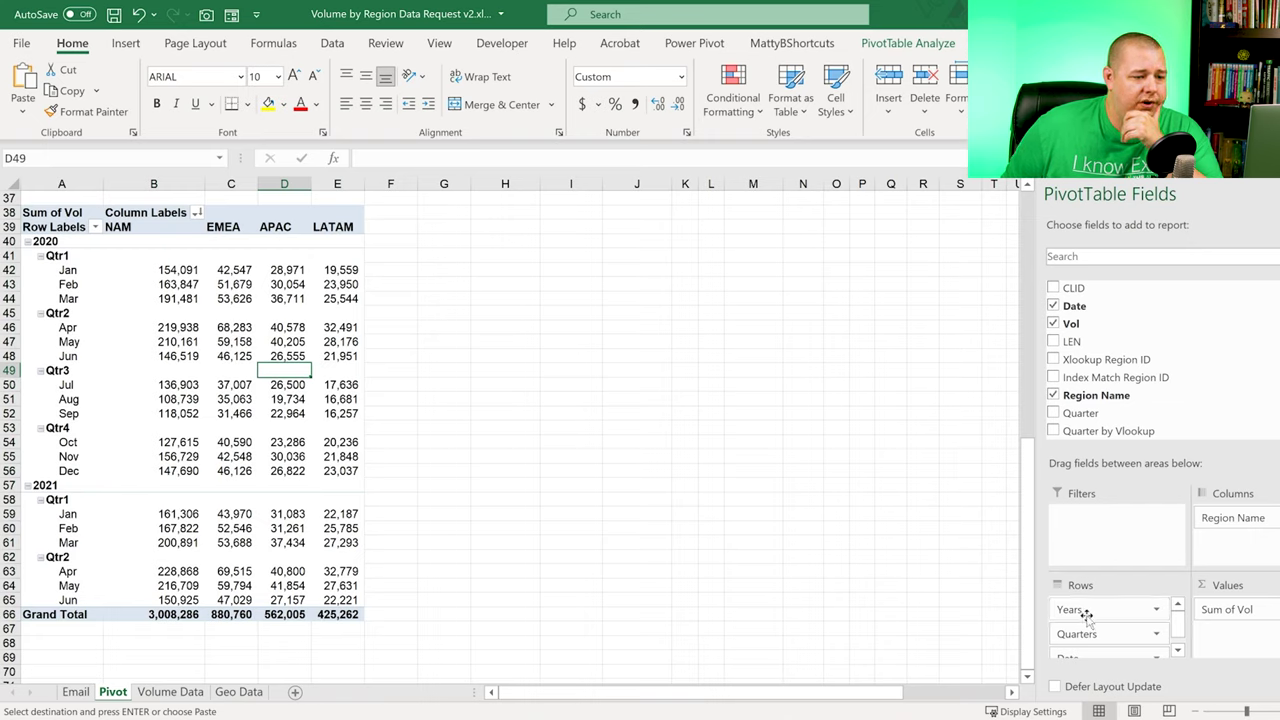
left_click_drag(1088, 609, 1232, 516)
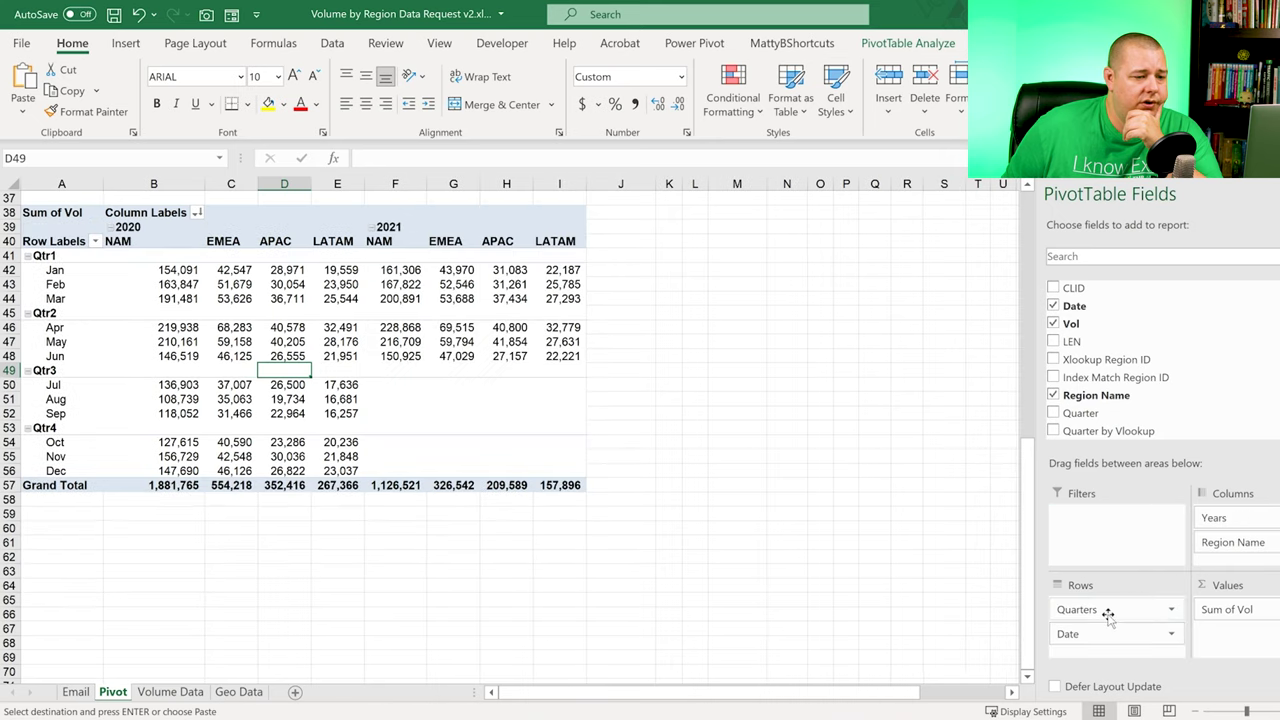
left_click_drag(1108, 614, 1215, 532)
left_click_drag(1100, 611, 990, 614)
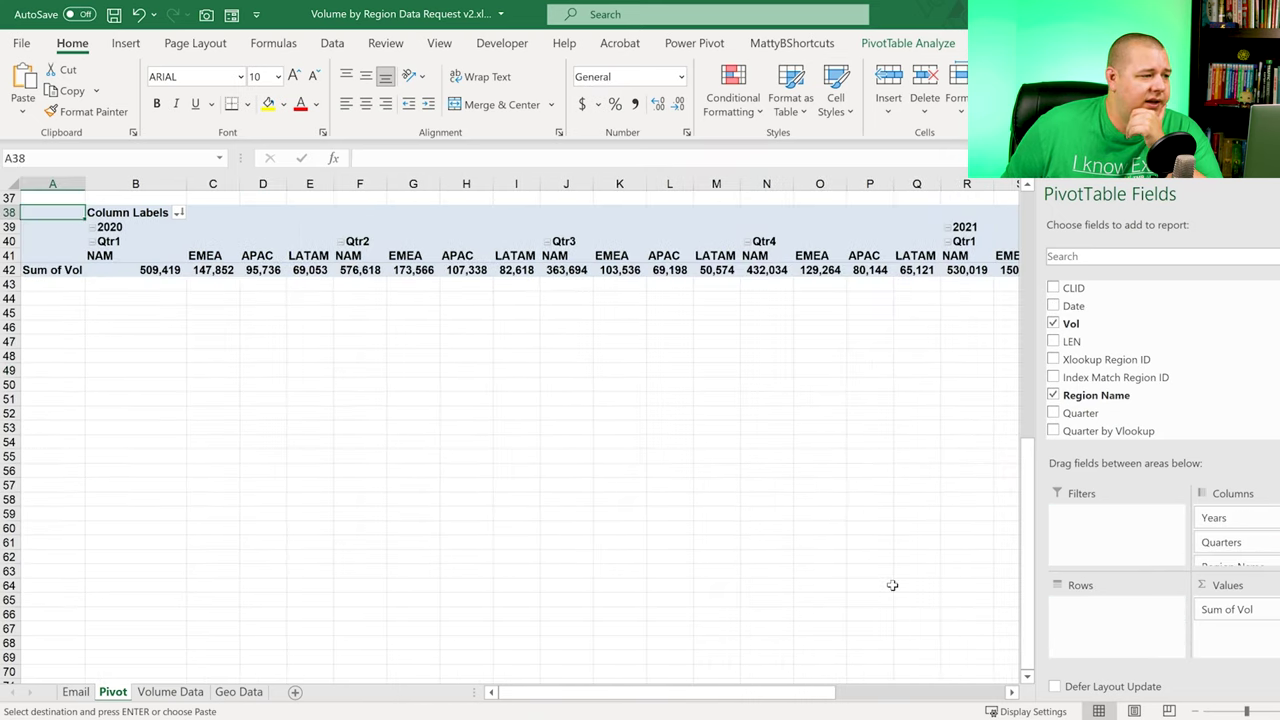
scroll(1240, 555, "down", 1)
Step: Move Region Name to Rows in the copy, then scroll back to the original pivot
left_click_drag(1245, 553, 1123, 625)
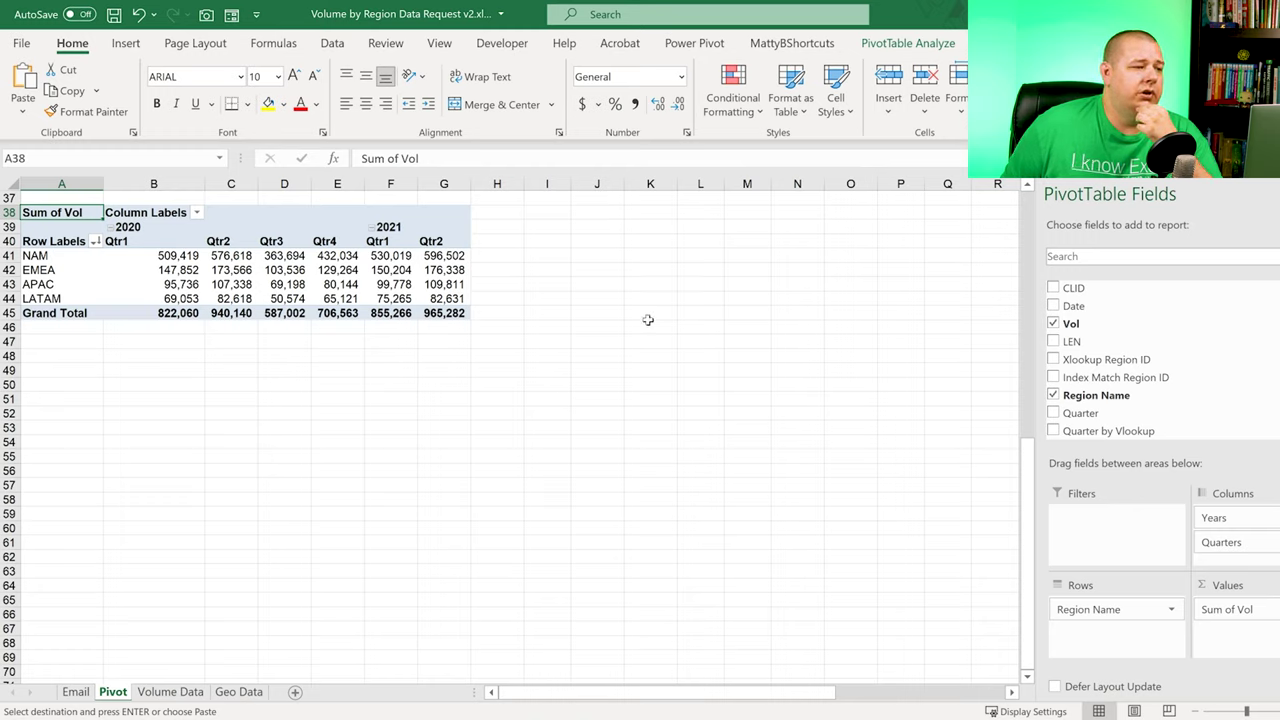
scroll(620, 290, "up", 1)
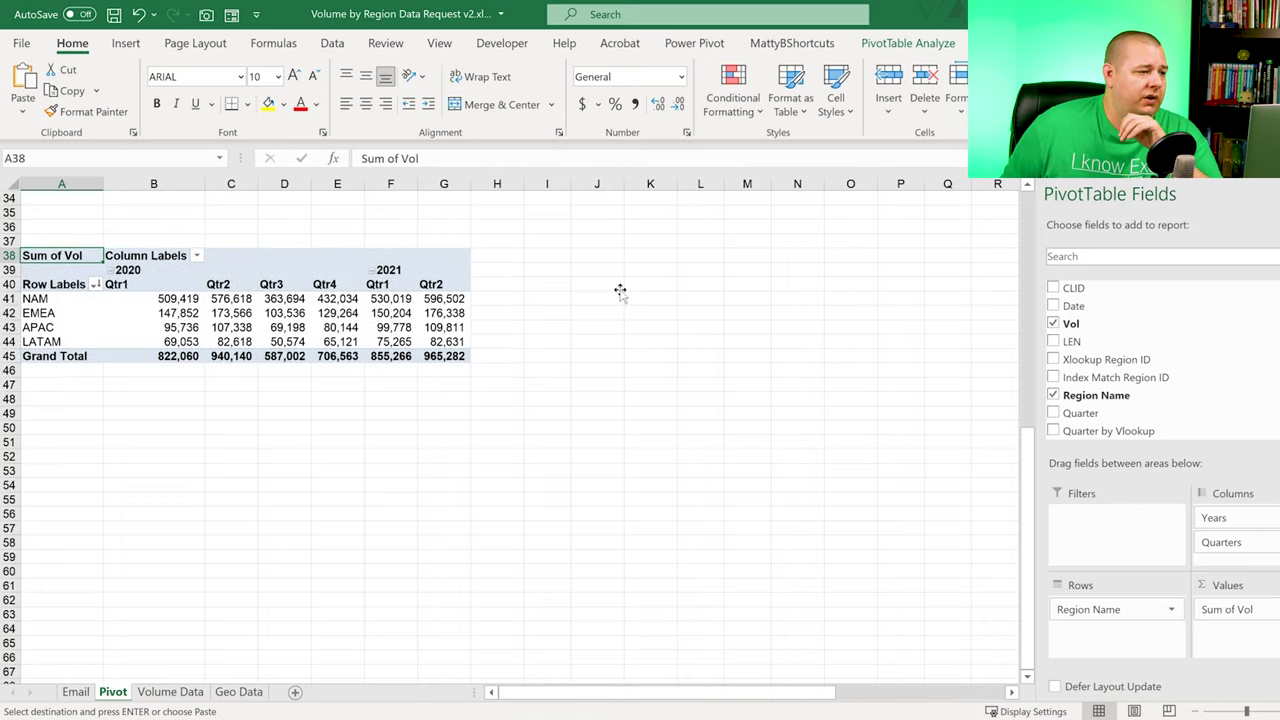
scroll(620, 290, "up", 11)
left_click_drag(786, 693, 871, 695)
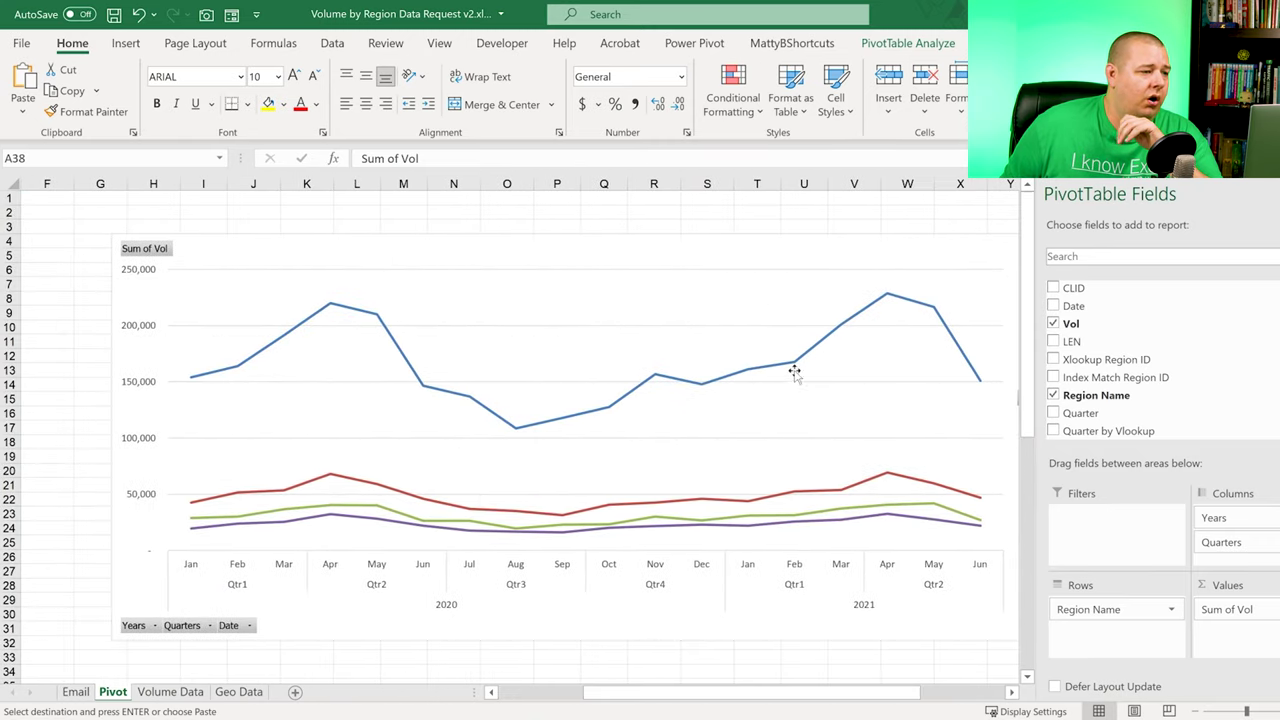
mouse_move(886, 296)
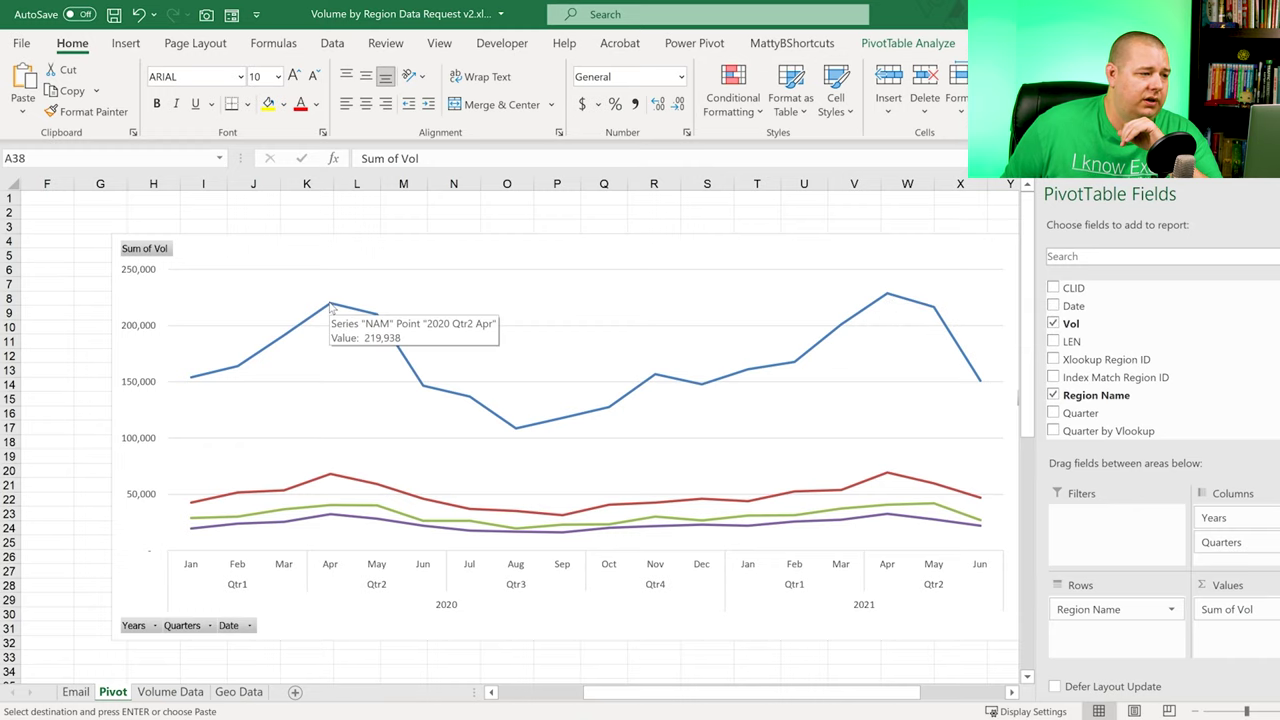
left_click_drag(590, 692, 495, 692)
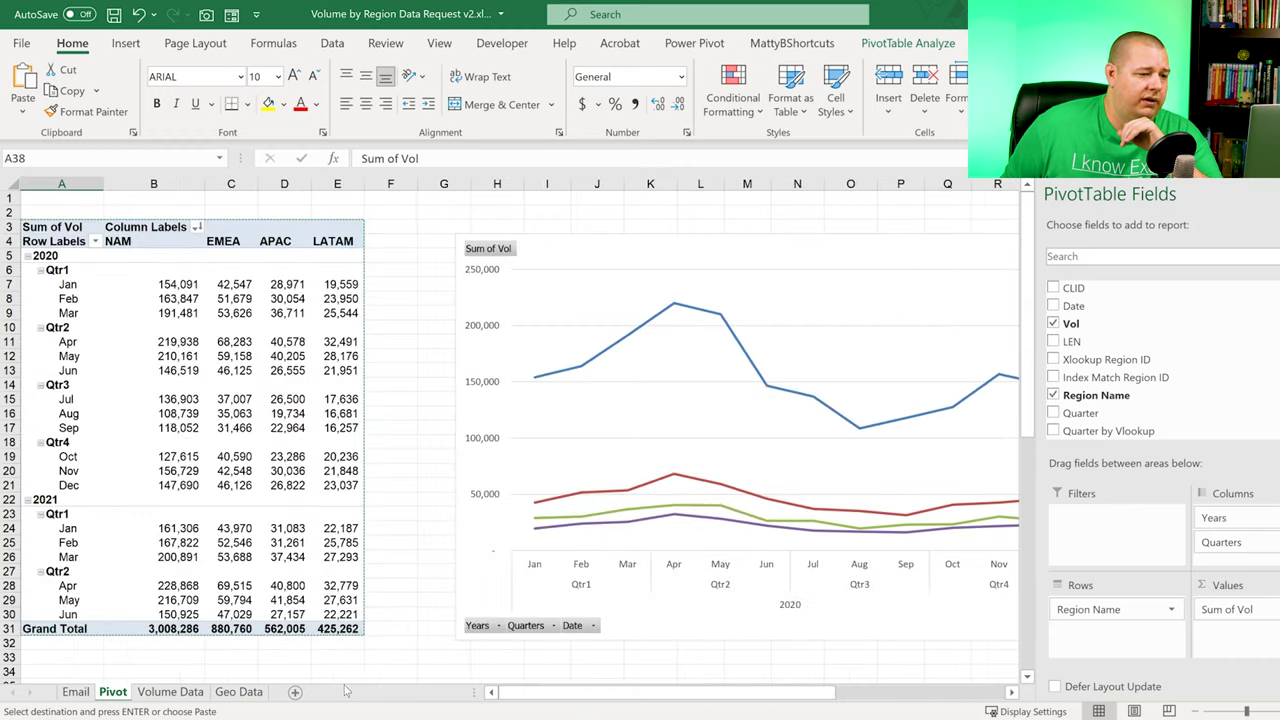
left_click(212, 355)
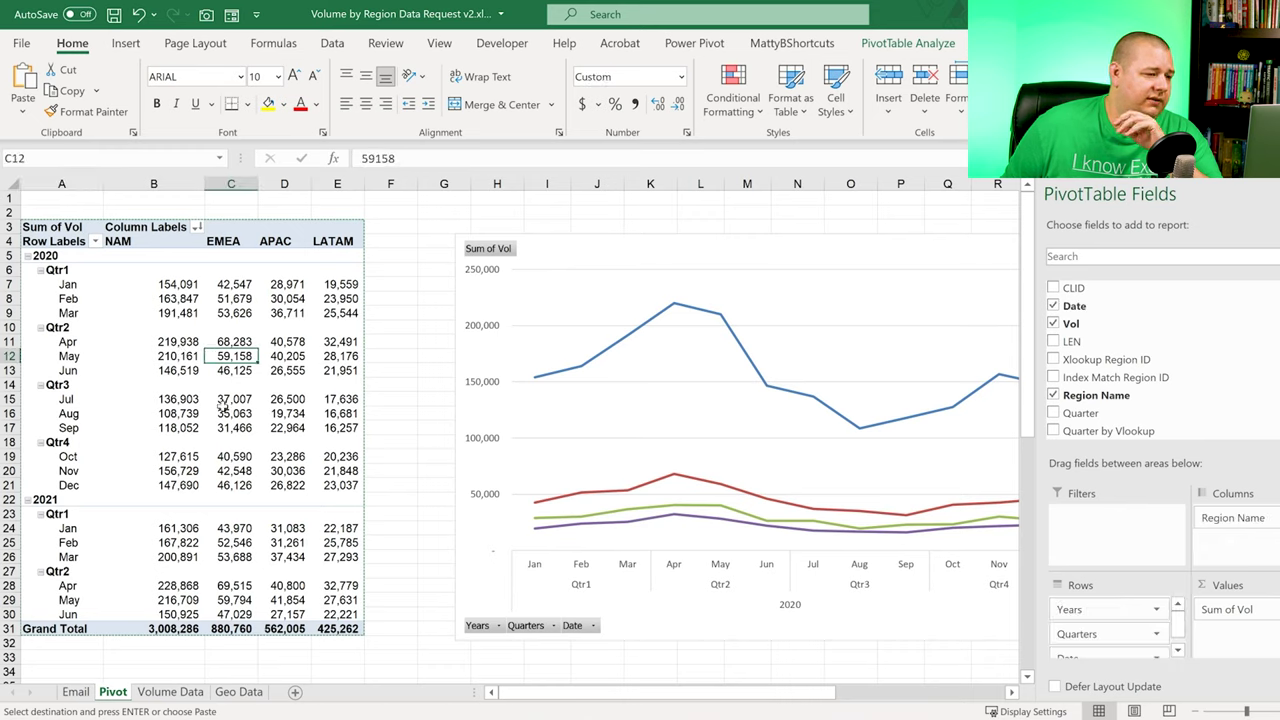
Step: Collapse the month field of the original pivot so it and its chart show quarterly totals
right_click(60, 284)
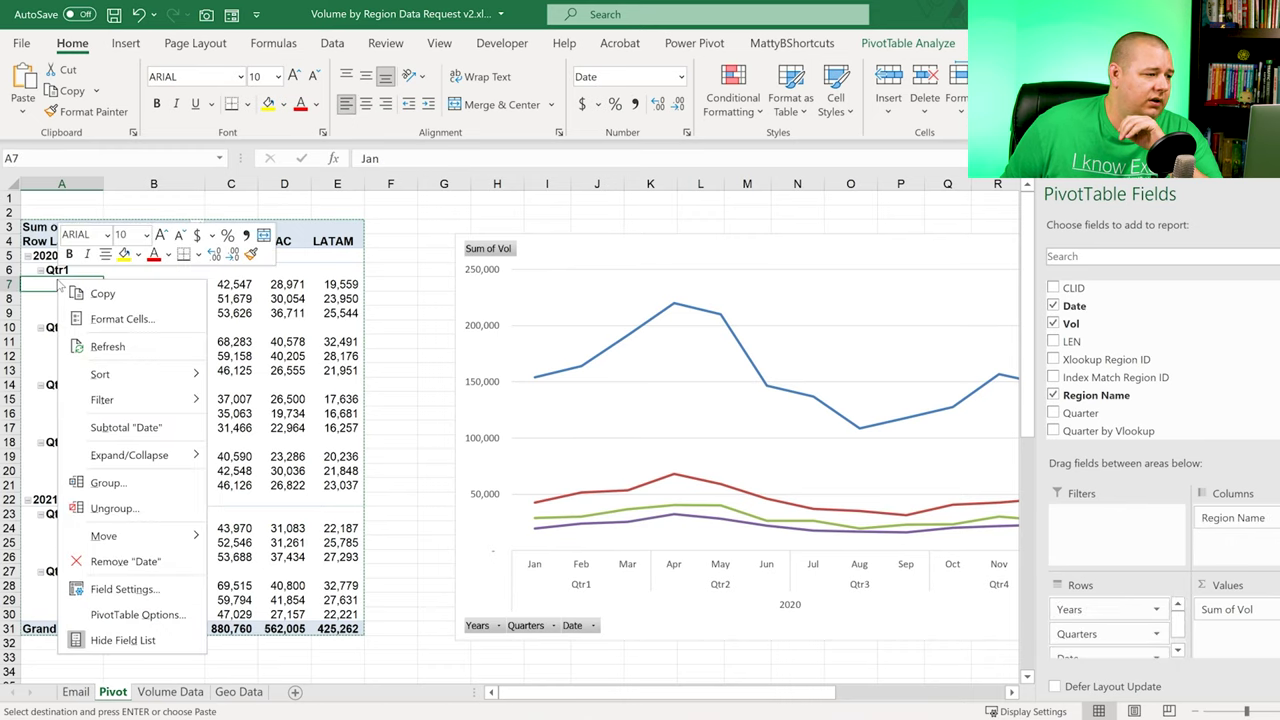
mouse_move(165, 458)
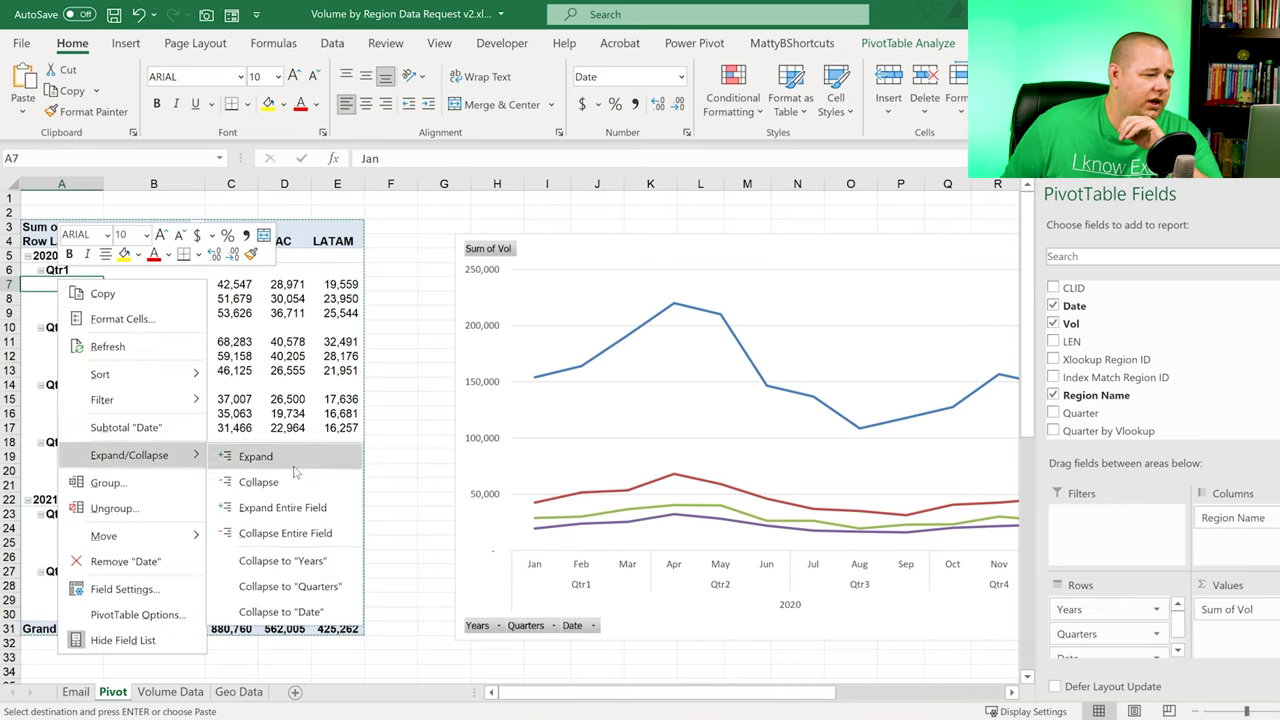
left_click(300, 533)
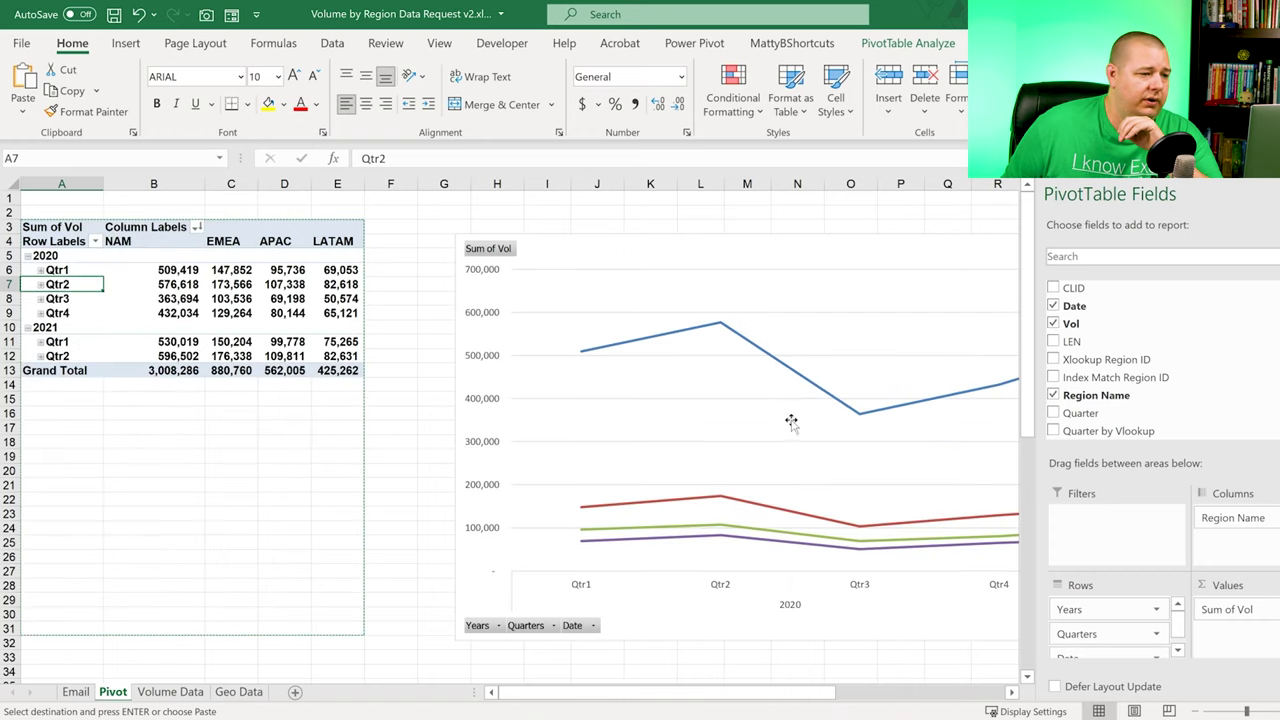
left_click_drag(728, 697, 813, 697)
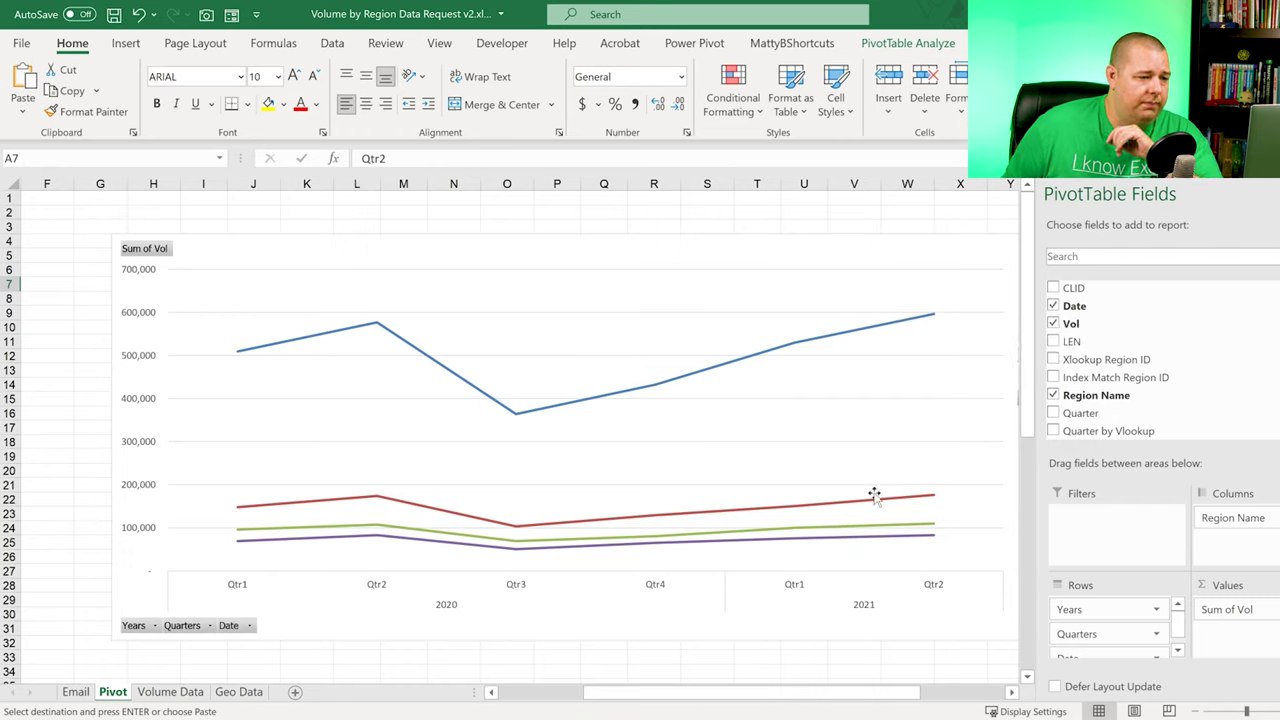
mouse_move(936, 501)
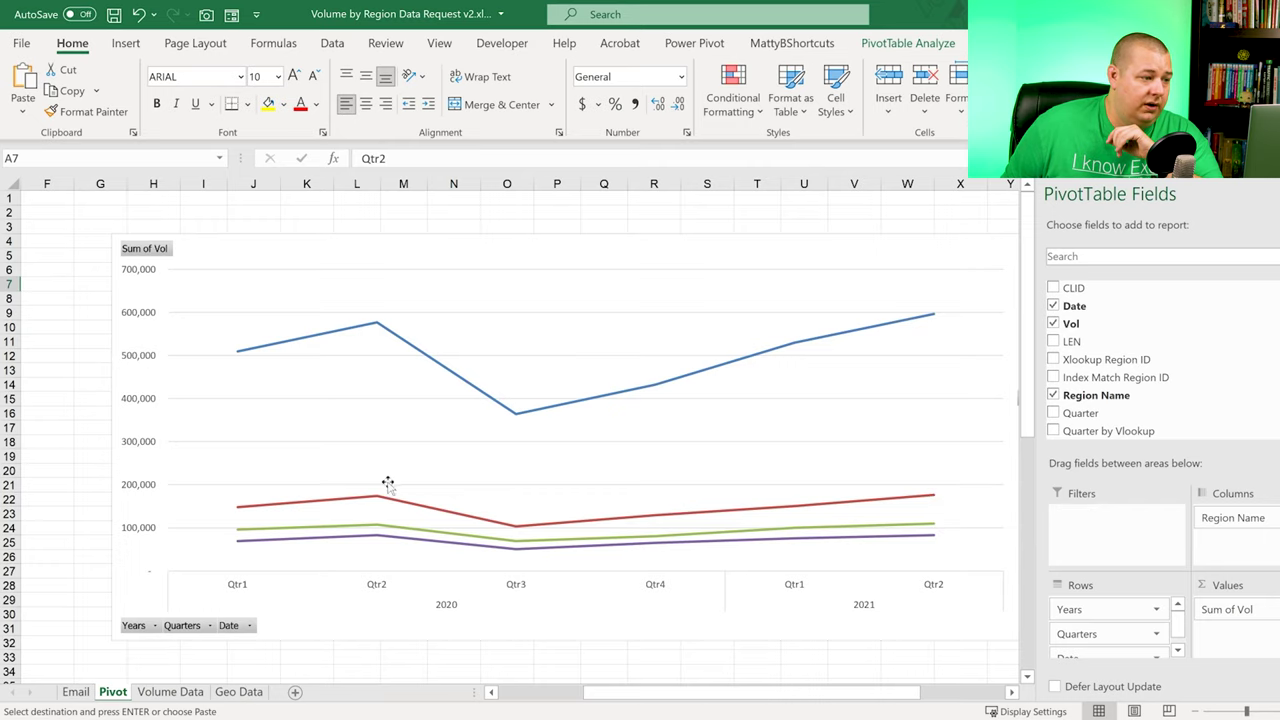
mouse_move(380, 503)
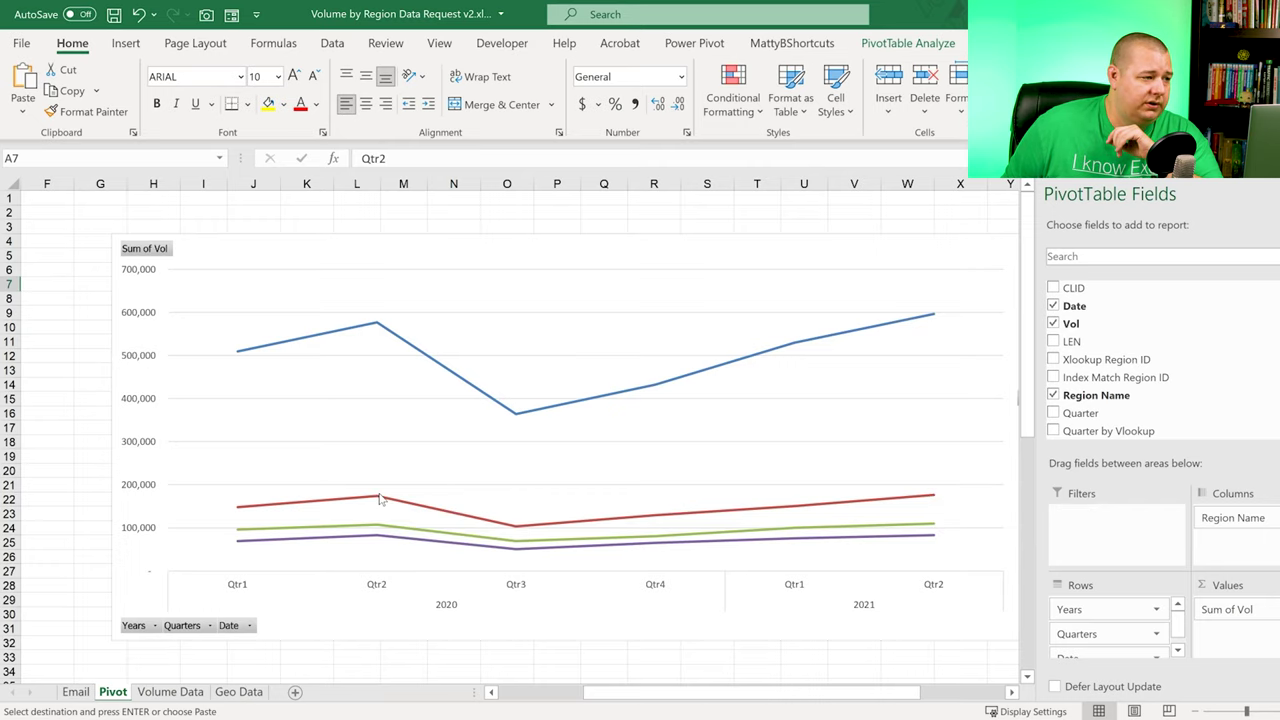
left_click_drag(640, 692, 554, 692)
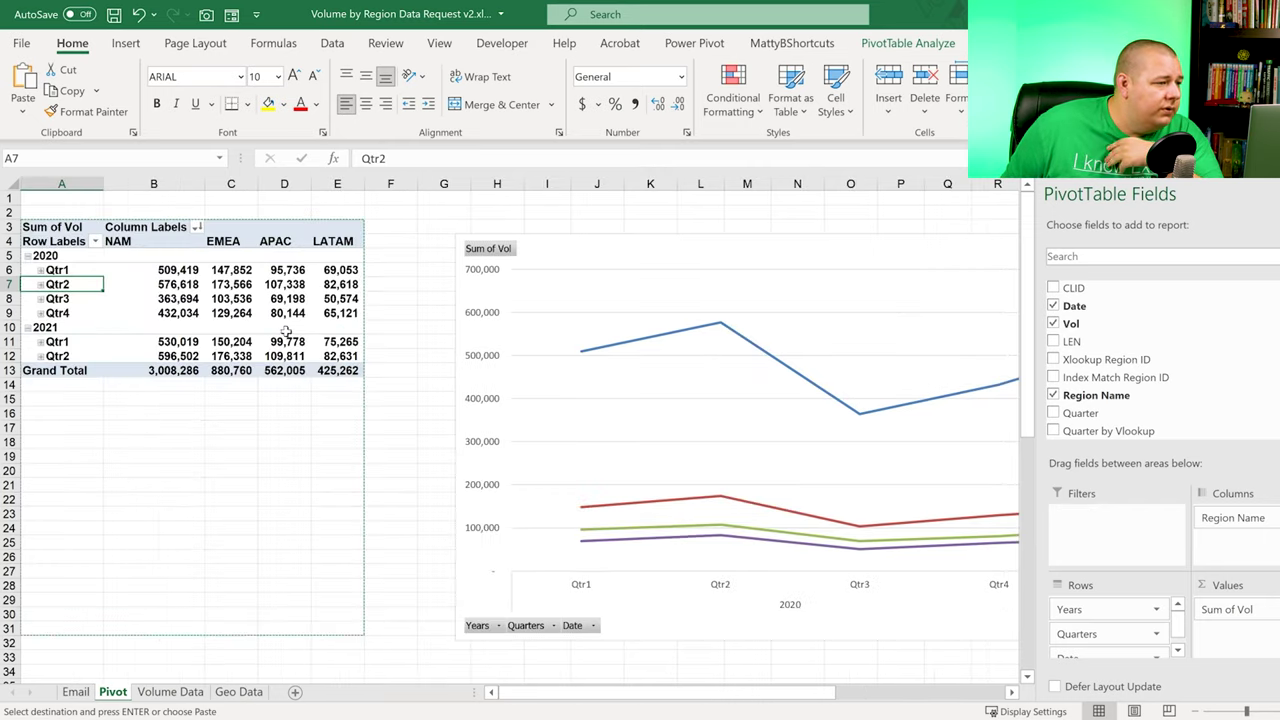
Step: Check EMEA's 2020 Qtr1 and 2021 Qtr2 totals, and select I40 beside the copied pivot
left_click(252, 280)
left_click(247, 352)
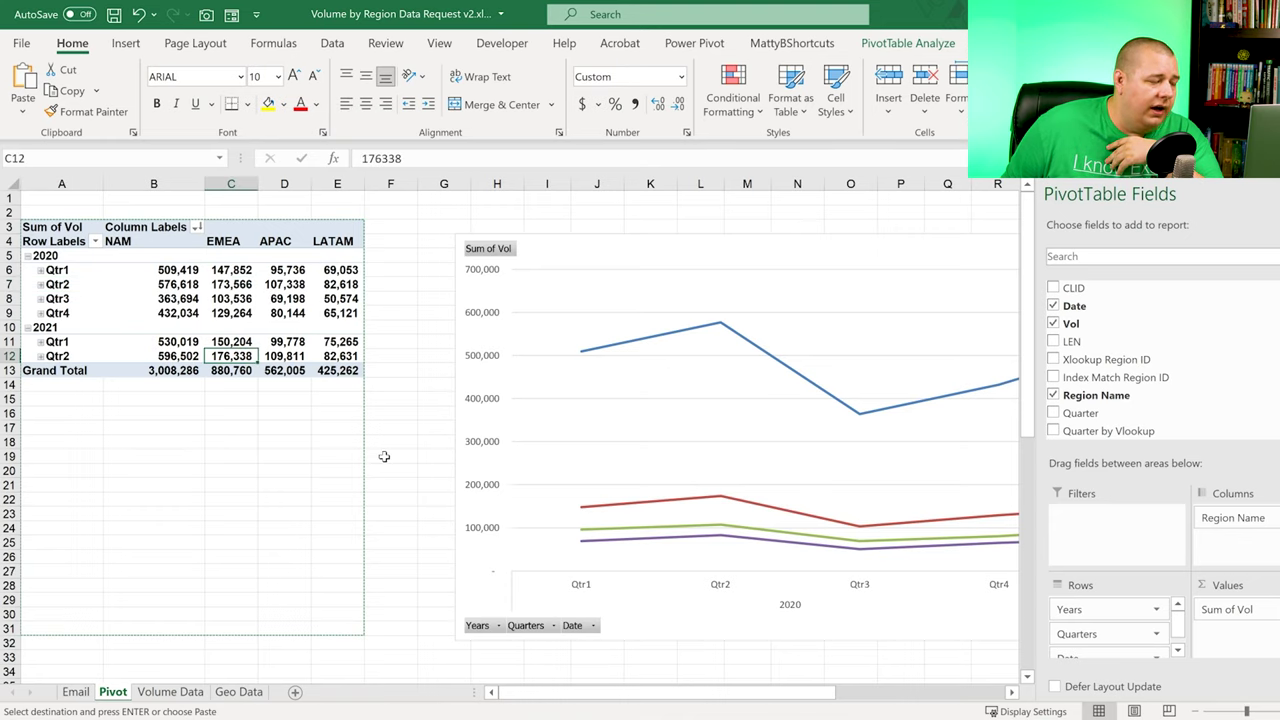
scroll(384, 456, "down", 11)
left_click(566, 305)
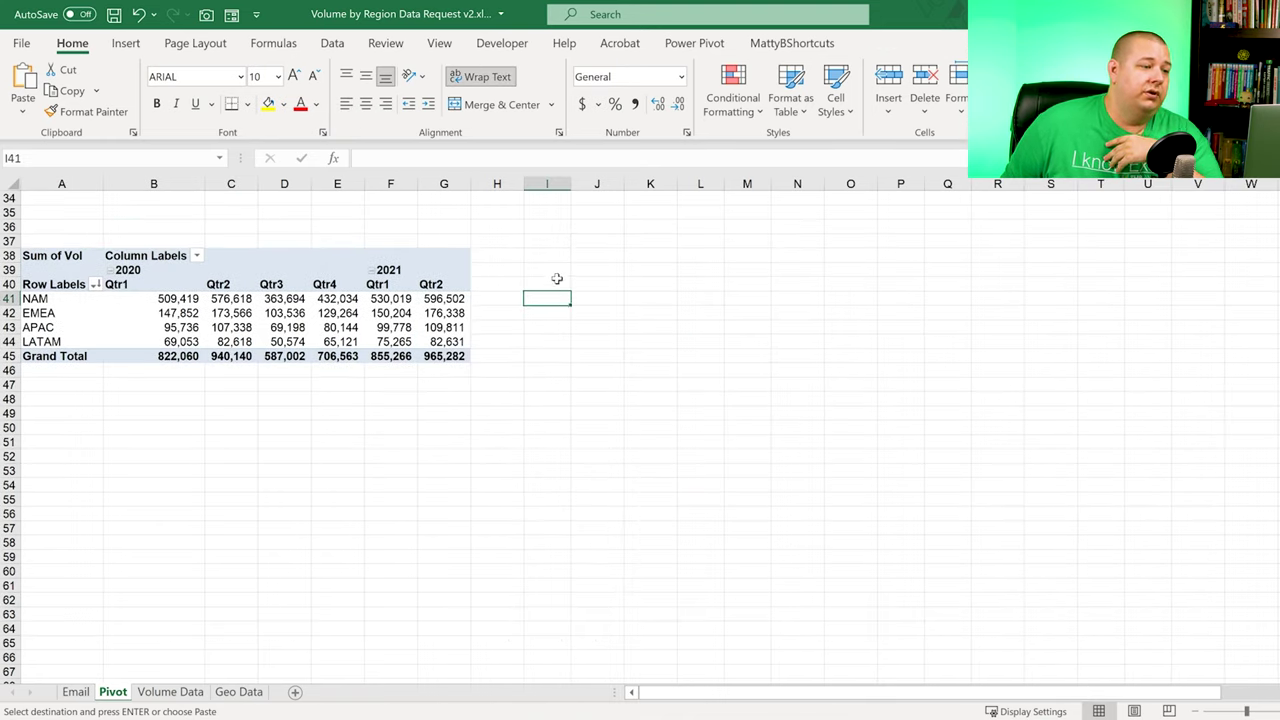
left_click(557, 280)
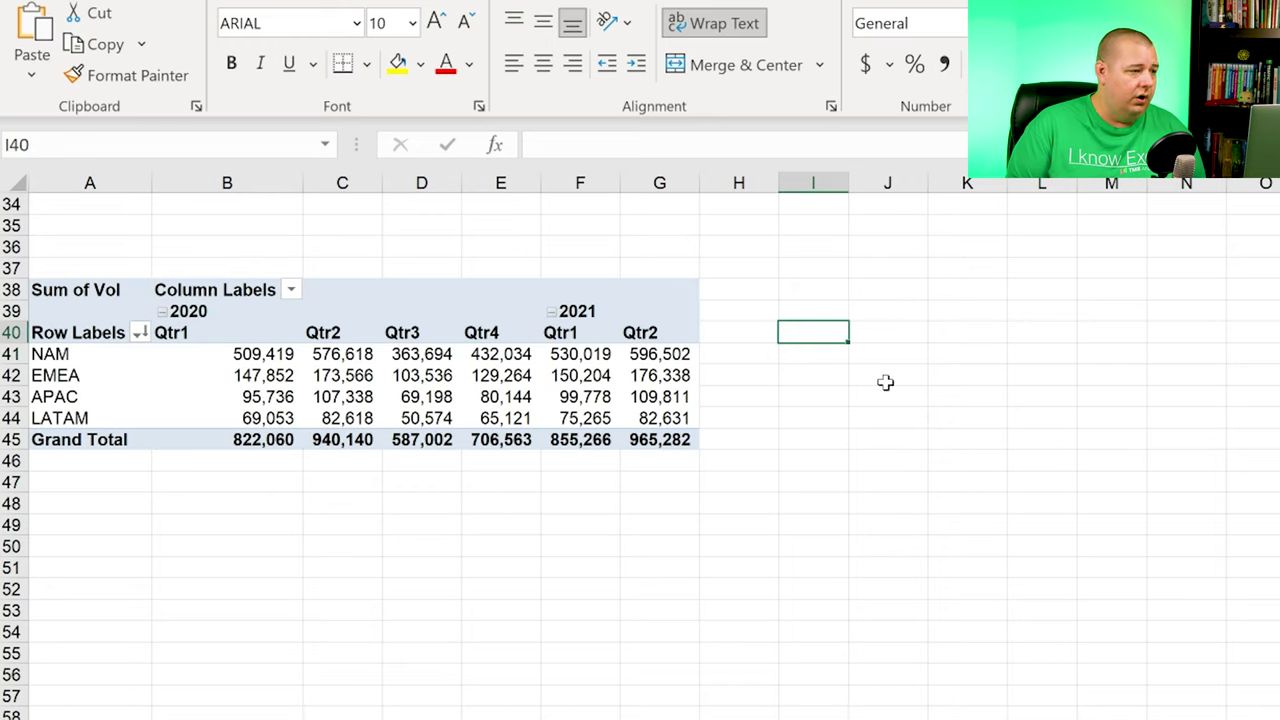
Step: Put a 'Q1 YoY' heading in I39 with '#' and '%' column labels in I40:J40
type("Q2")
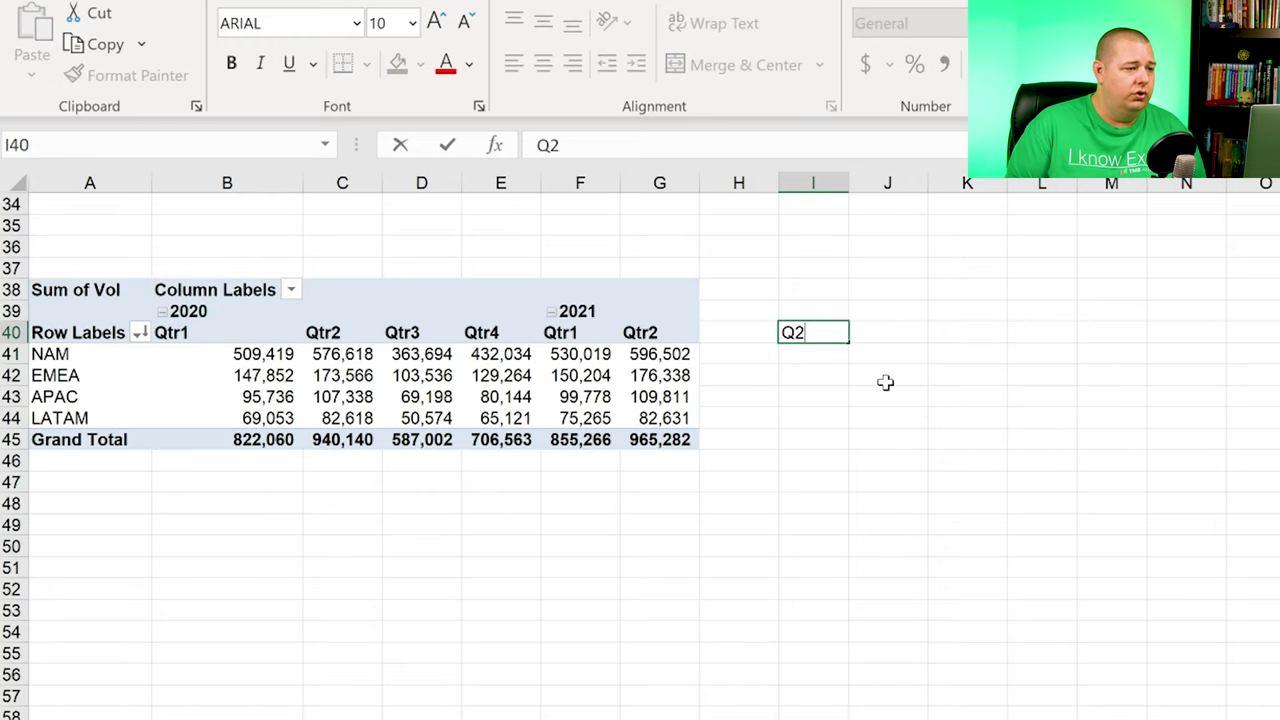
key("BackSpace")
type("1 YoY")
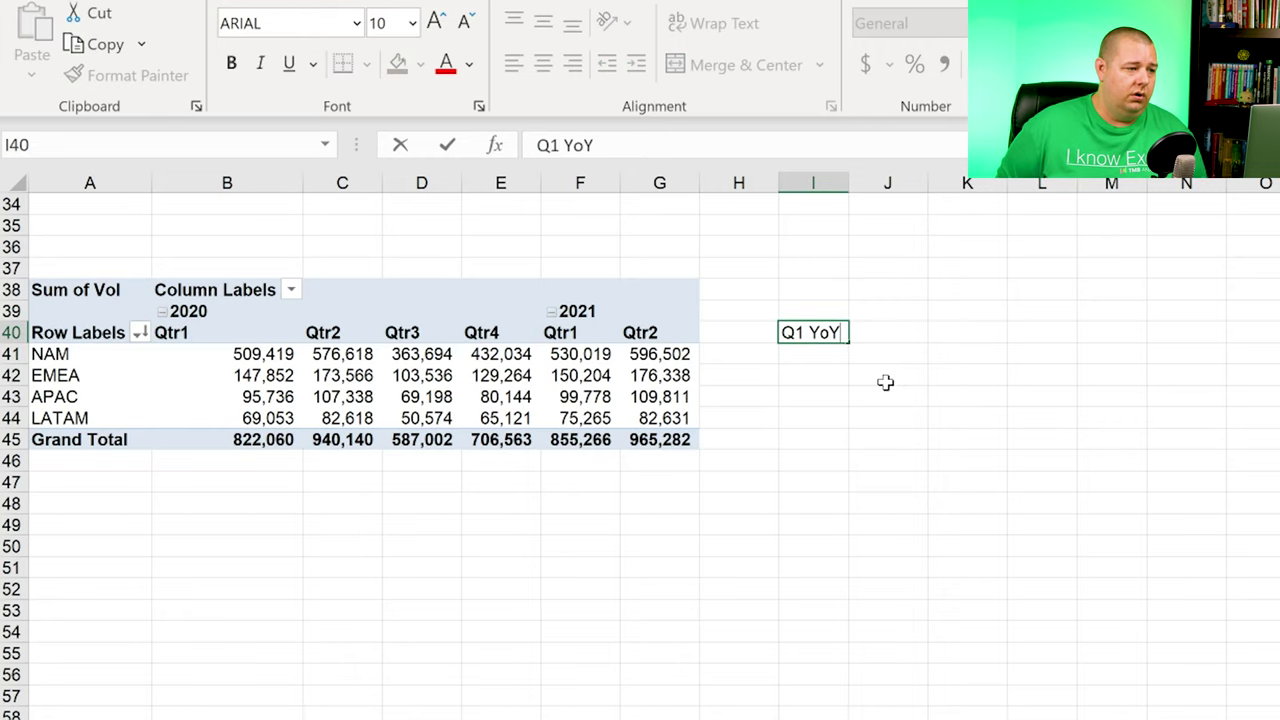
key("Up")
key("Down")
key("ctrl+c")
key("Up")
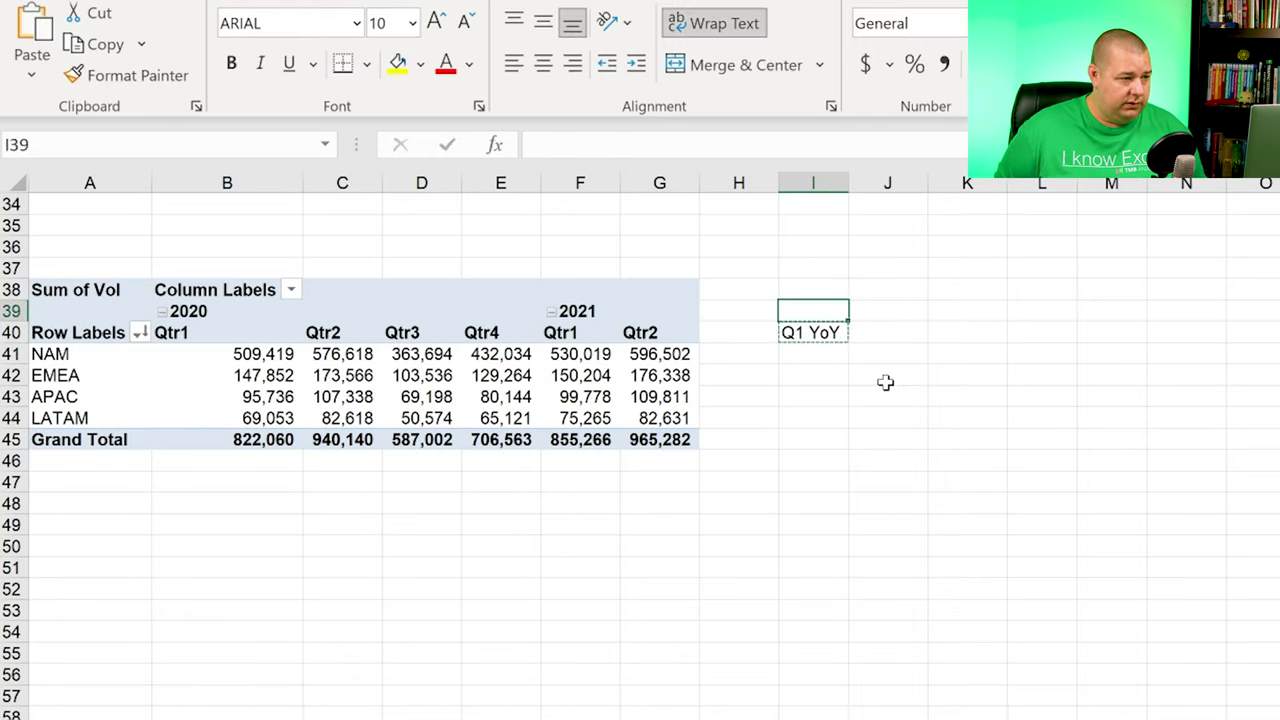
key("ctrl+v")
key("Down")
type("#")
key("Tab")
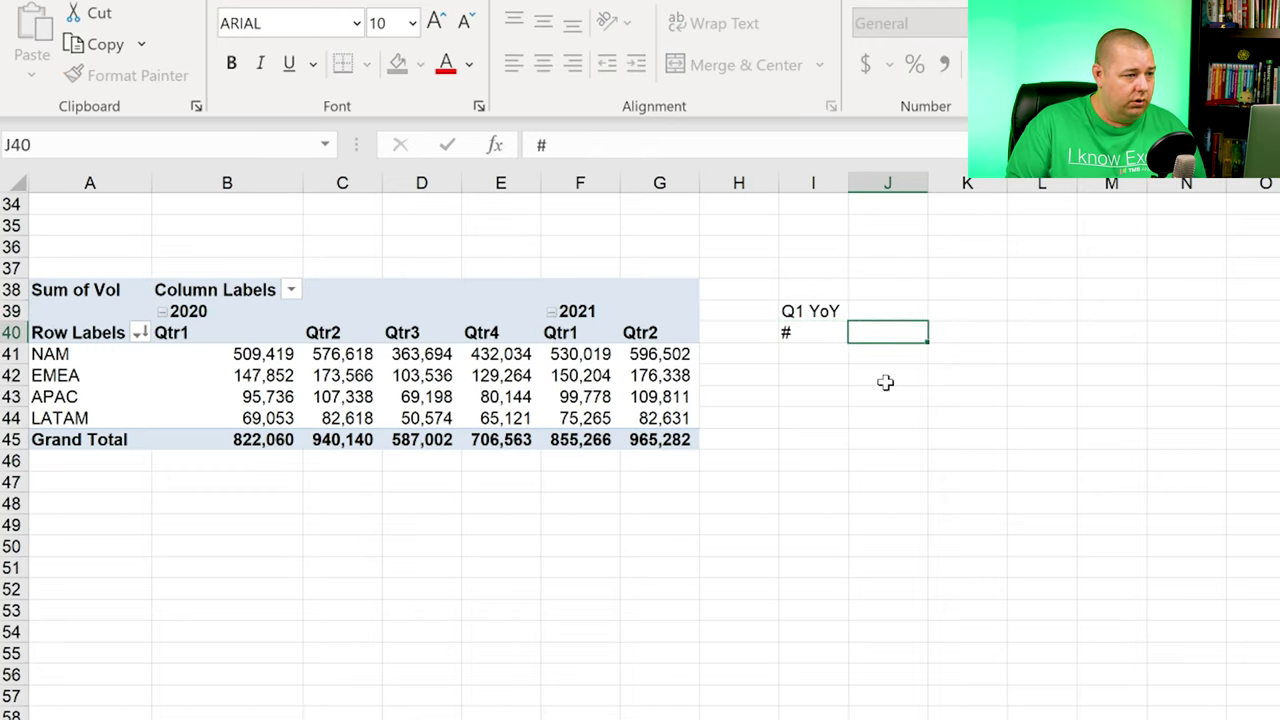
type("%")
key("Up")
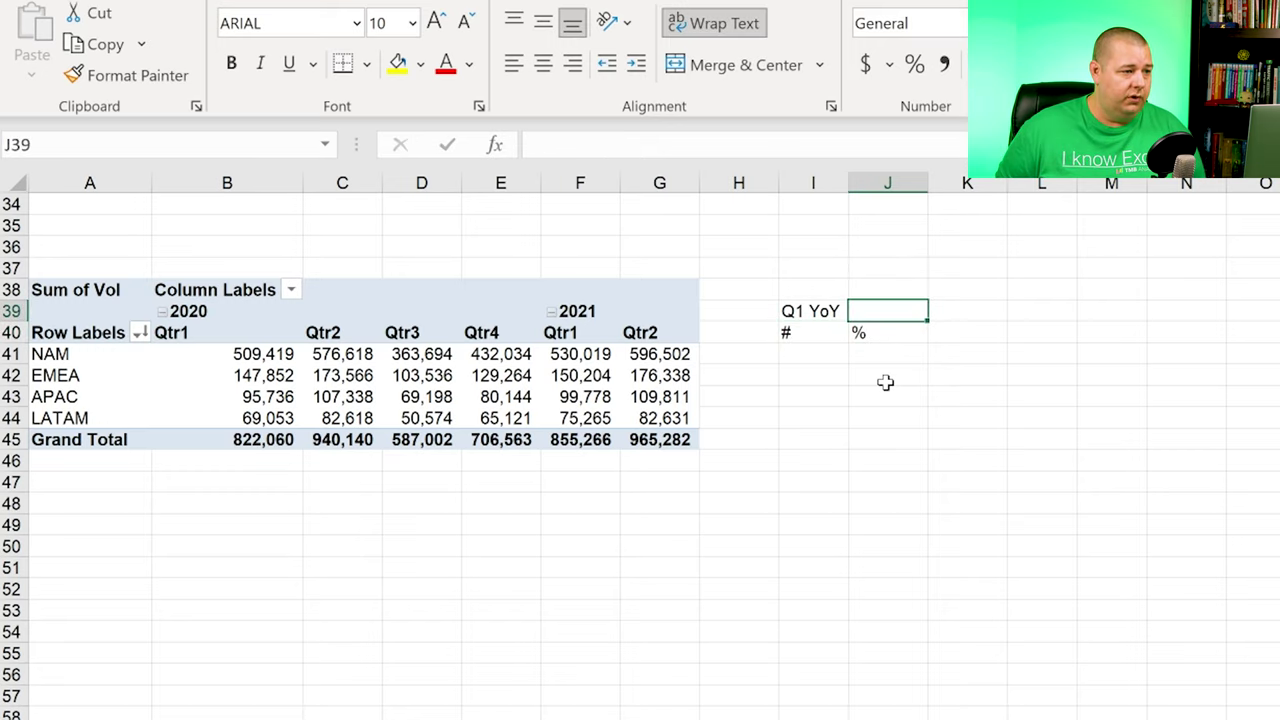
key("Right")
key("Right")
Step: Add a 'Q2 YoY' heading and copy the '#' and '%' labels beneath it
type("Q2 YoY")
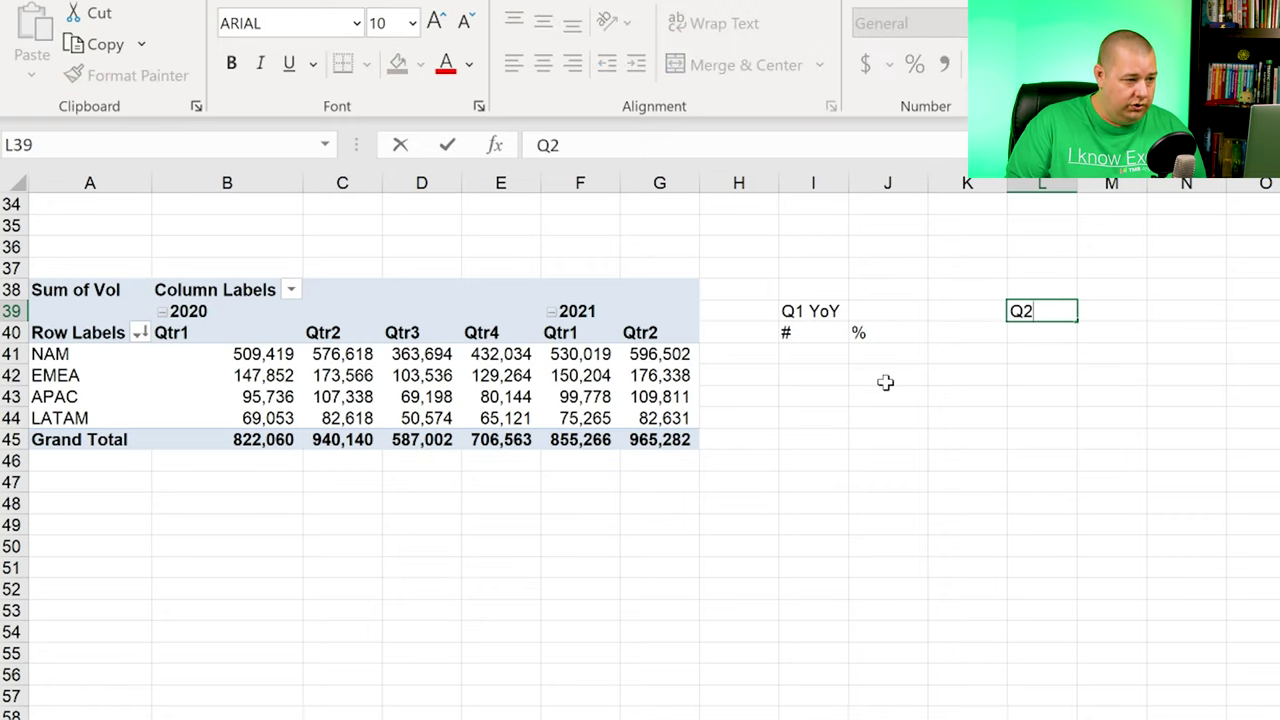
key("Return")
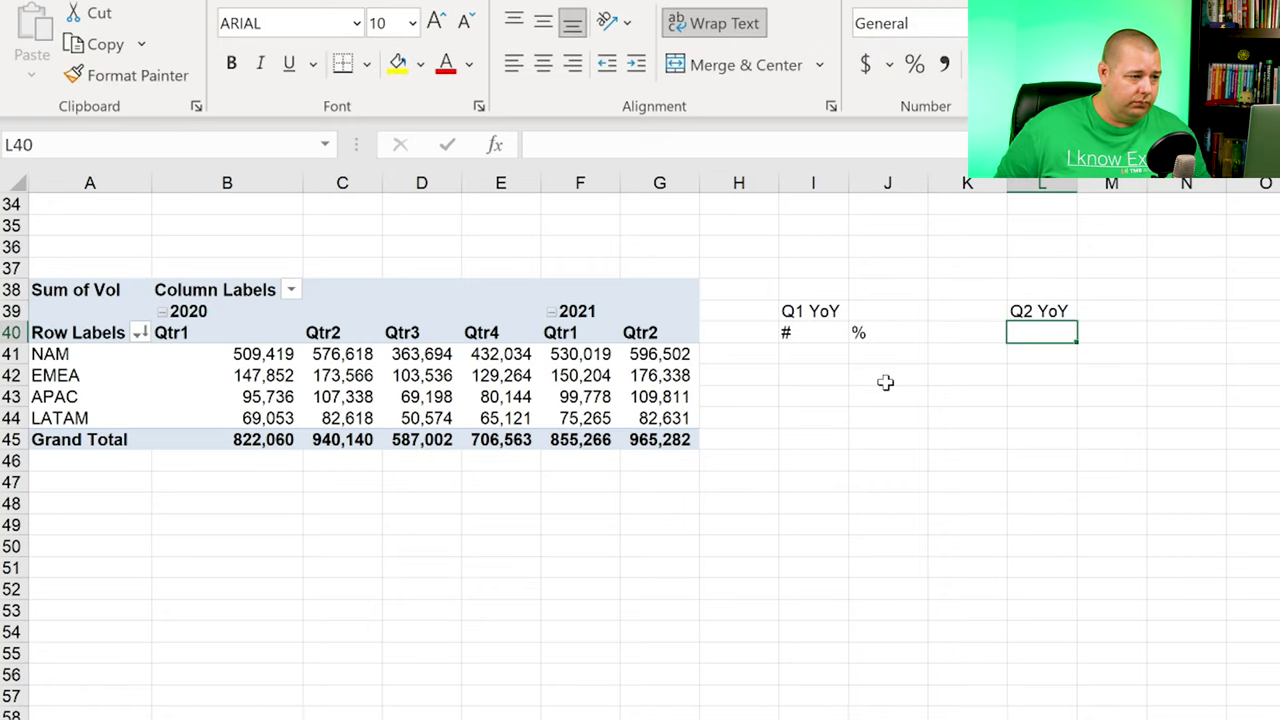
key("Left")
key("Left")
key("Left")
key("shift+Right")
key("ctrl+c")
key("Right")
key("Right")
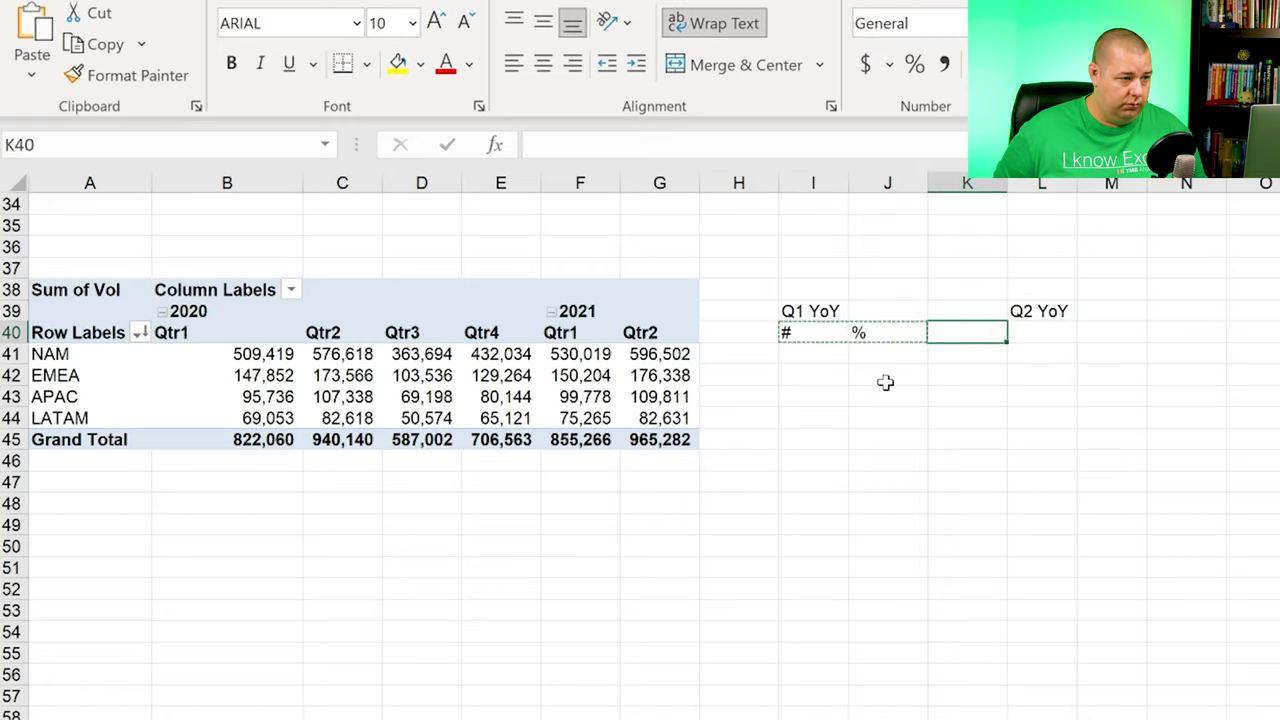
key("Right")
key("ctrl+v")
key("Down")
key("Left")
key("Left")
key("Left")
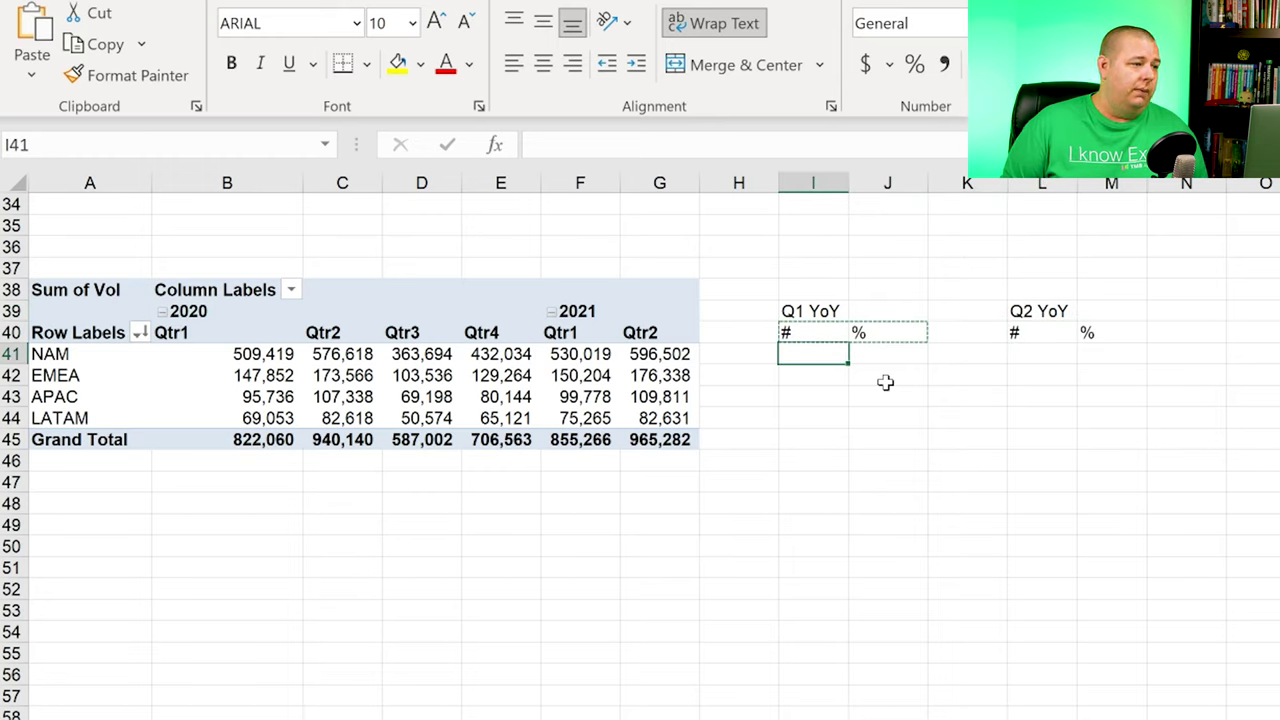
type("=")
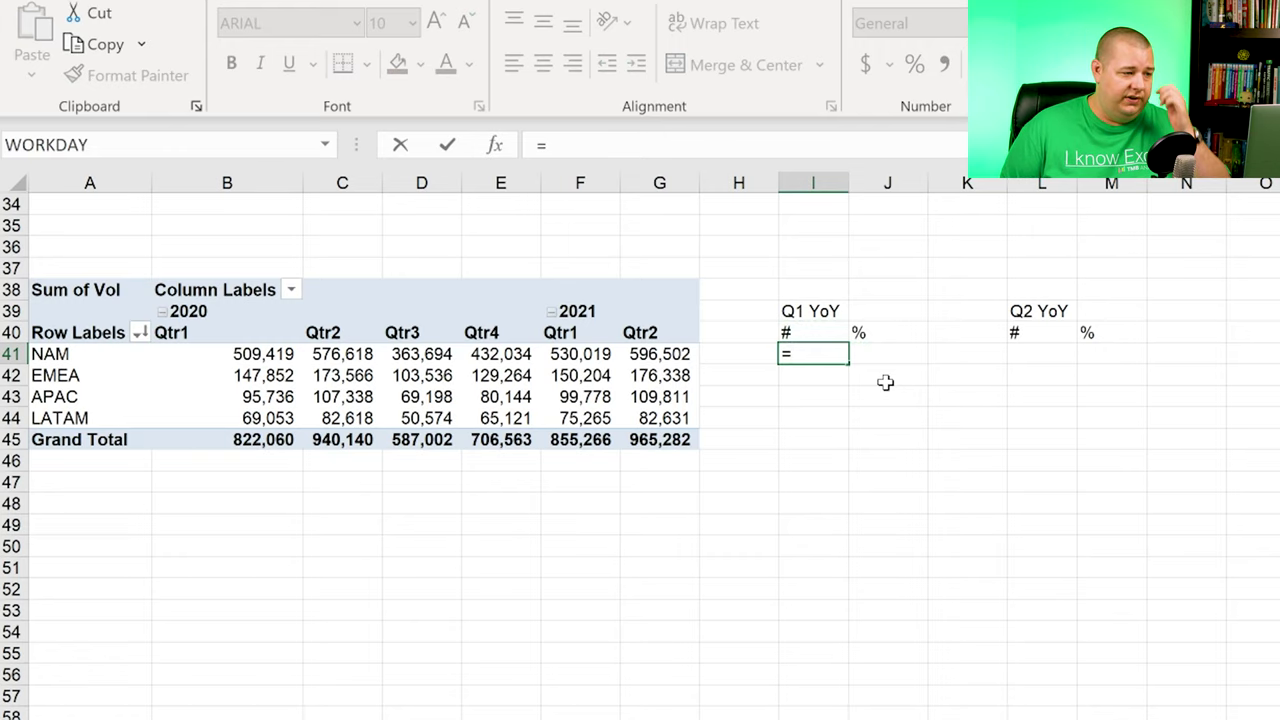
Step: Create a GETPIVOTDATA lookup of G41 in I41 and copy it down through I45, each showing 596502
key("Left")
key("Left")
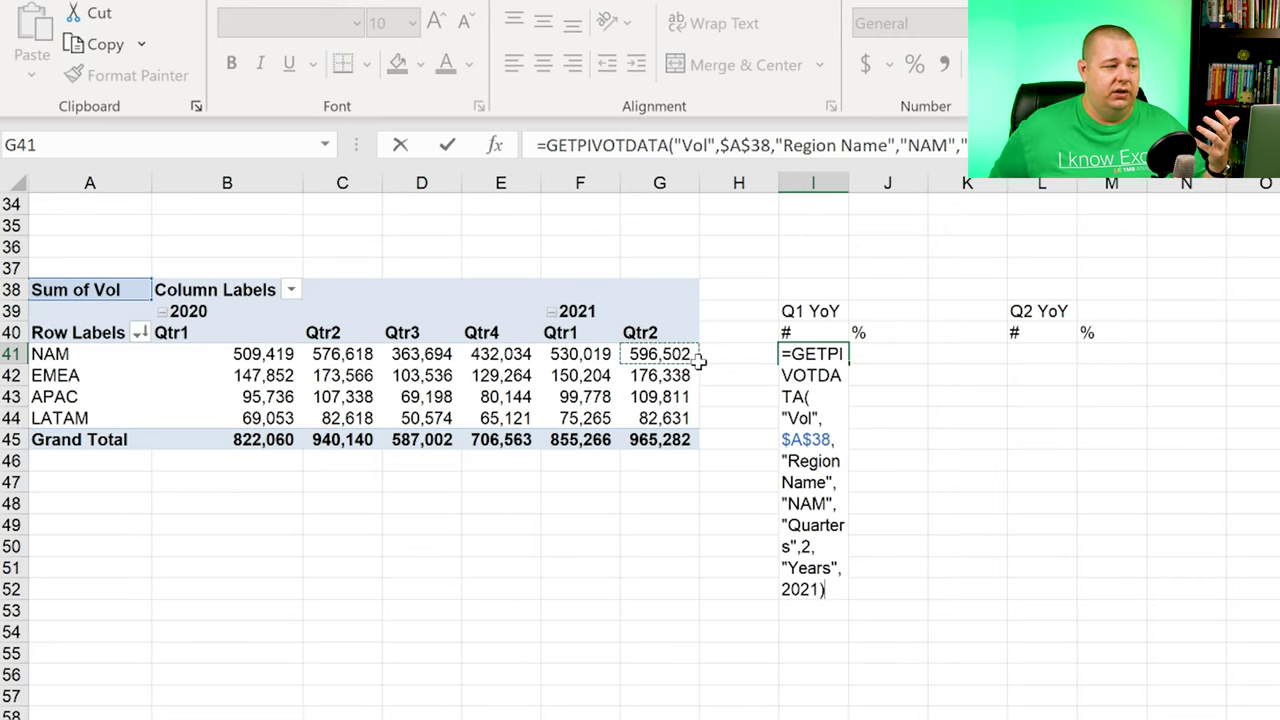
key("Return")
key("Up")
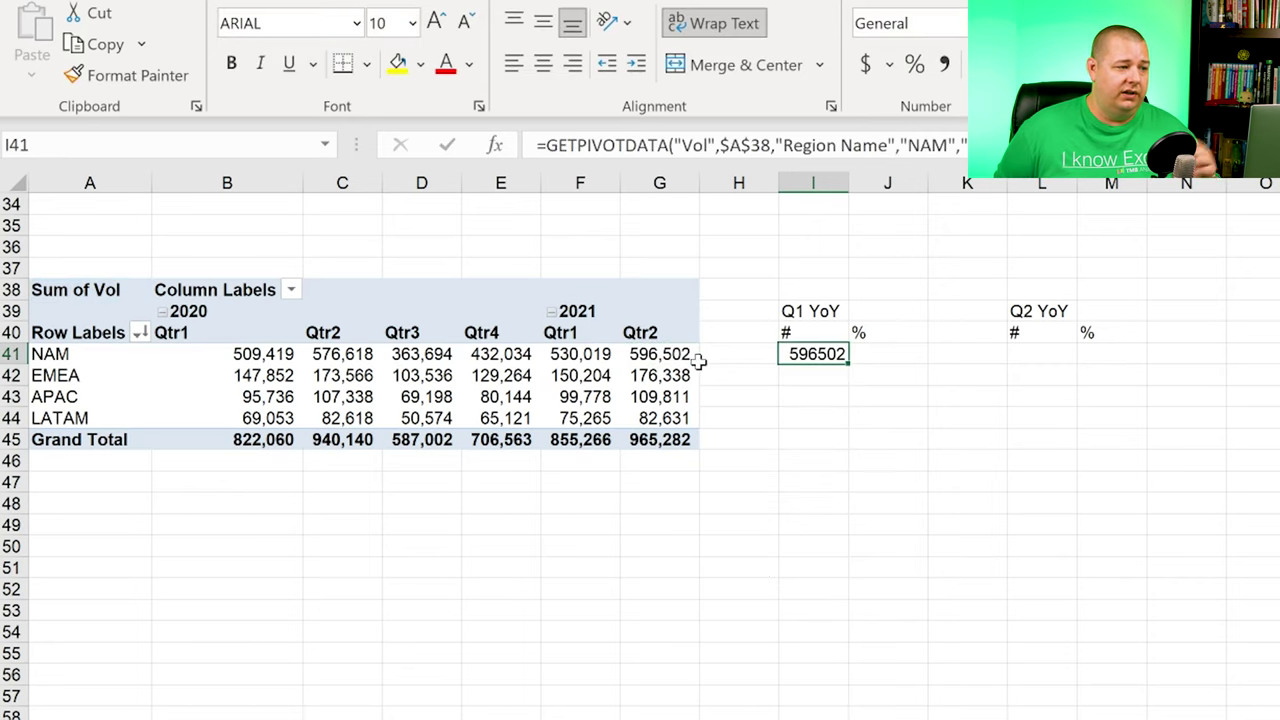
key("ctrl+c")
key("shift+Down")
key("shift+Down")
key("shift+Down")
key("shift+Down")
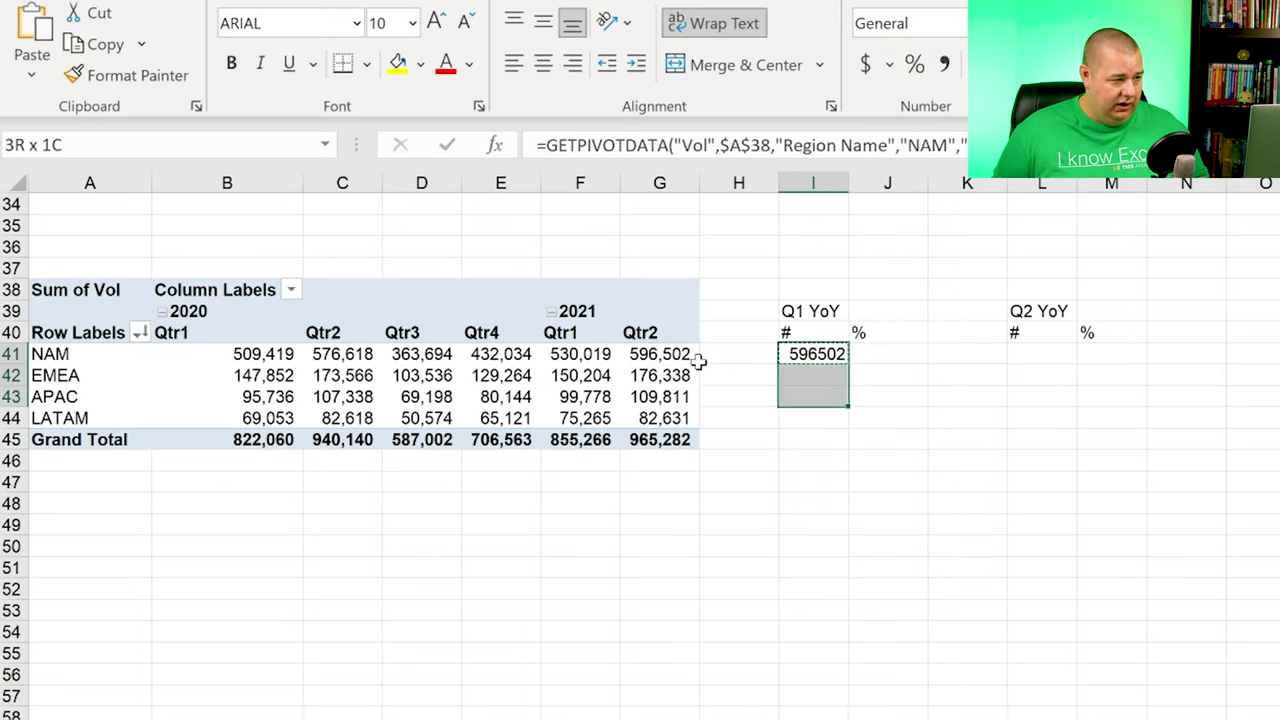
key("ctrl+v")
key("Down")
key("Down")
key("Down")
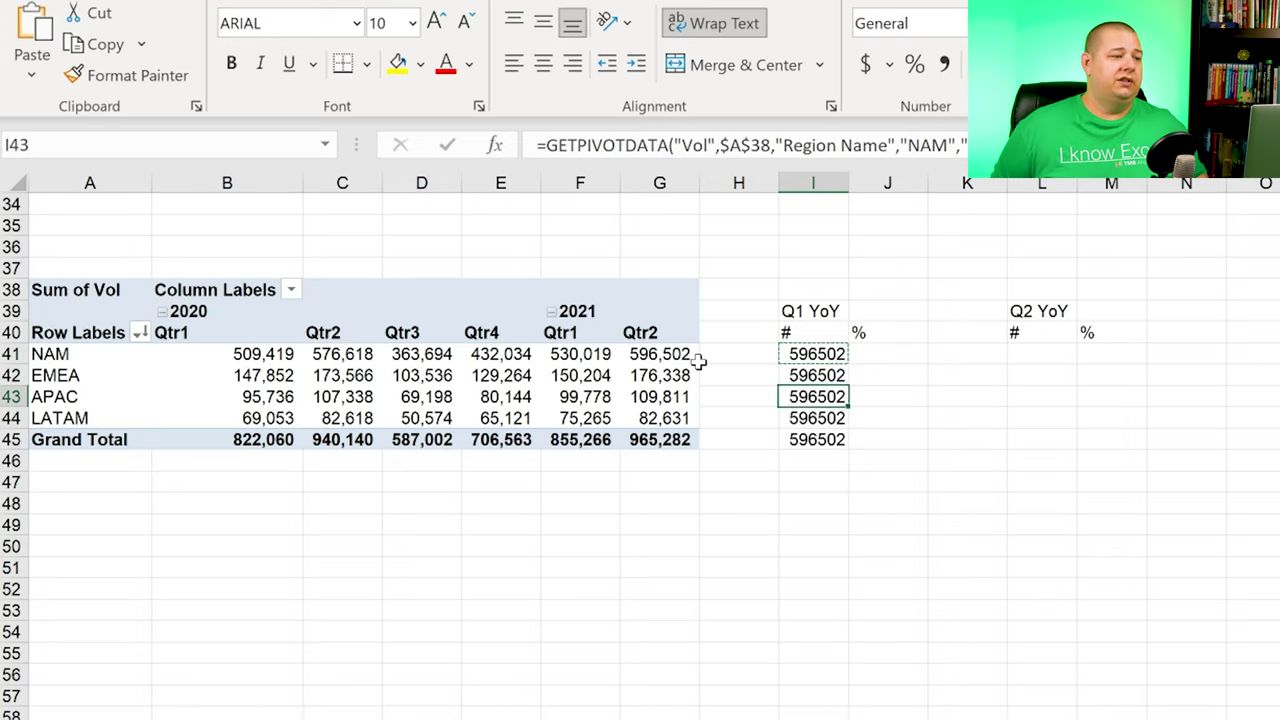
key("Up")
key("Up")
key("Up")
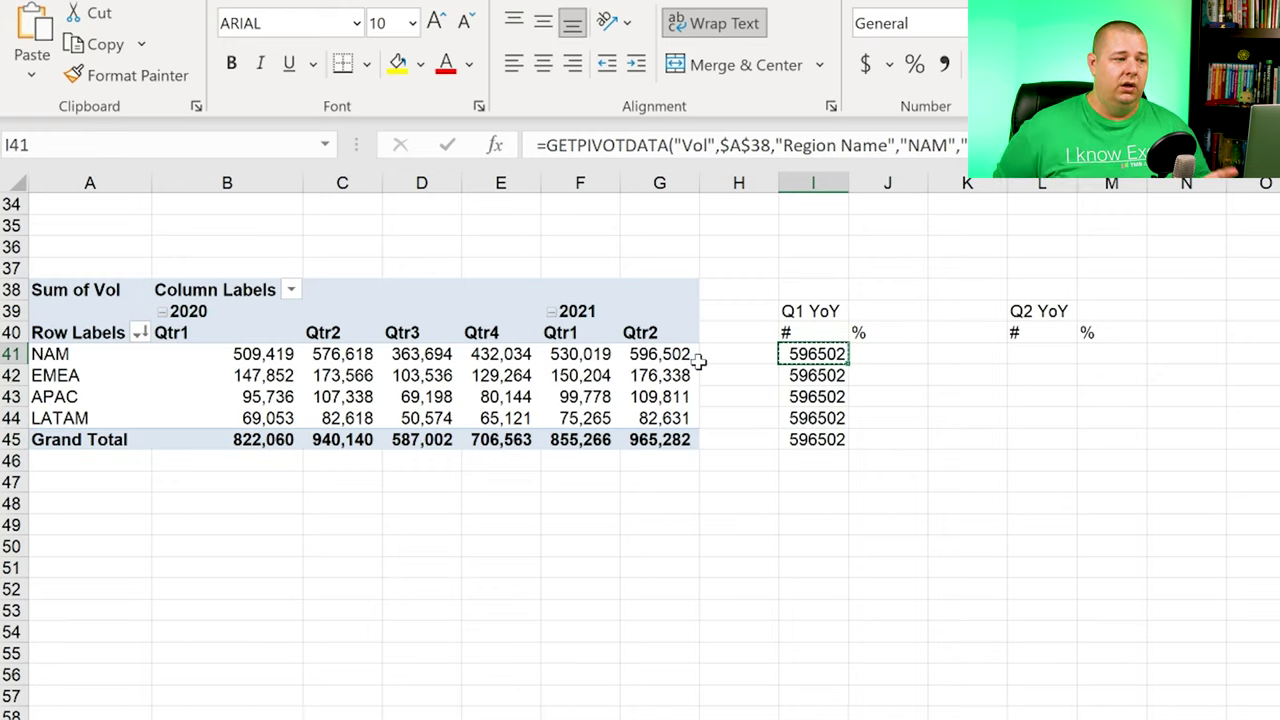
left_click(702, 362)
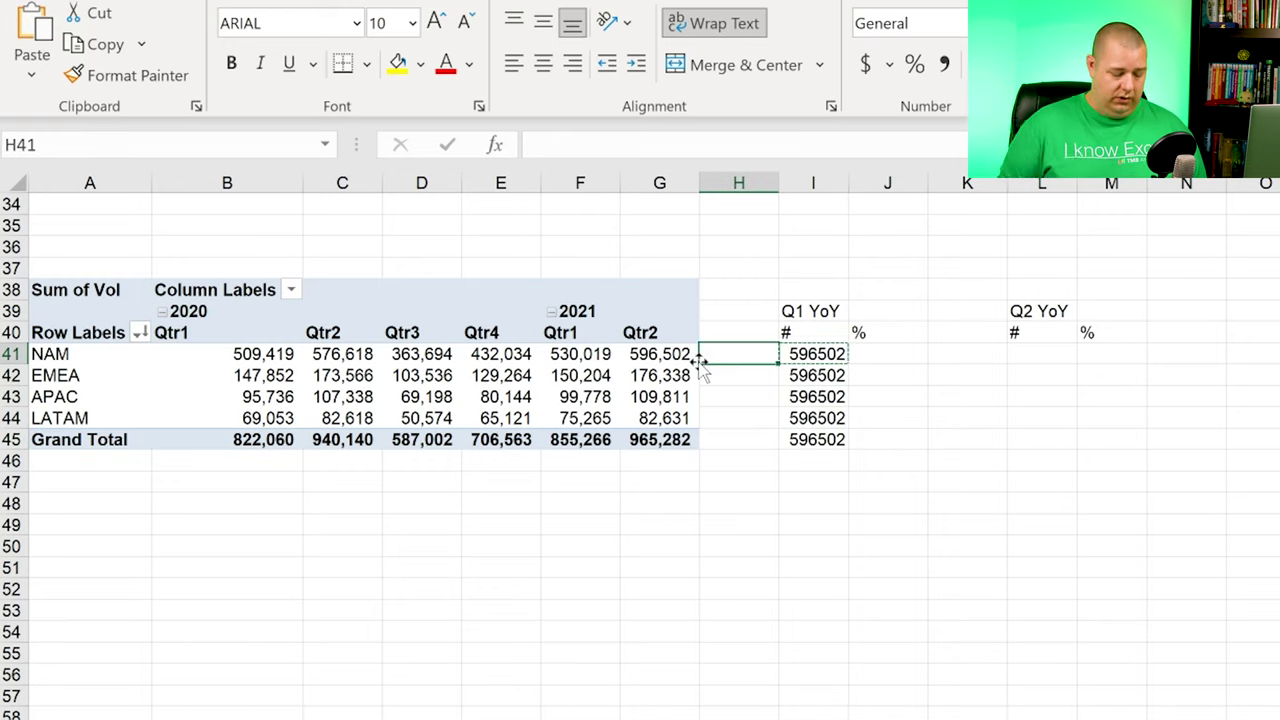
Step: Type NAM and EMEA row labels in H41:H42 and Qtr1/Qtr2 helper labels above the YoY columns
type("NAM")
key("Return")
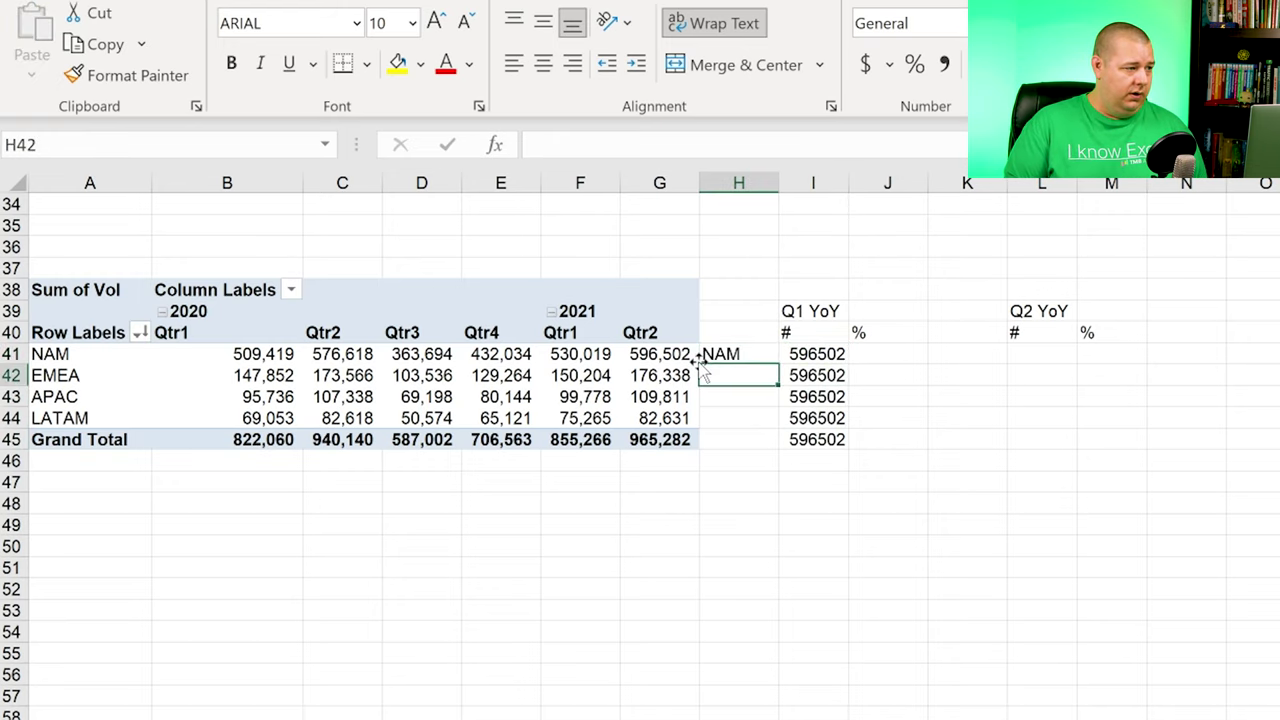
type("EMEA")
key("Return")
key("Up")
key("Up")
key("Up")
key("Up")
key("Up")
key("Right")
type("Q")
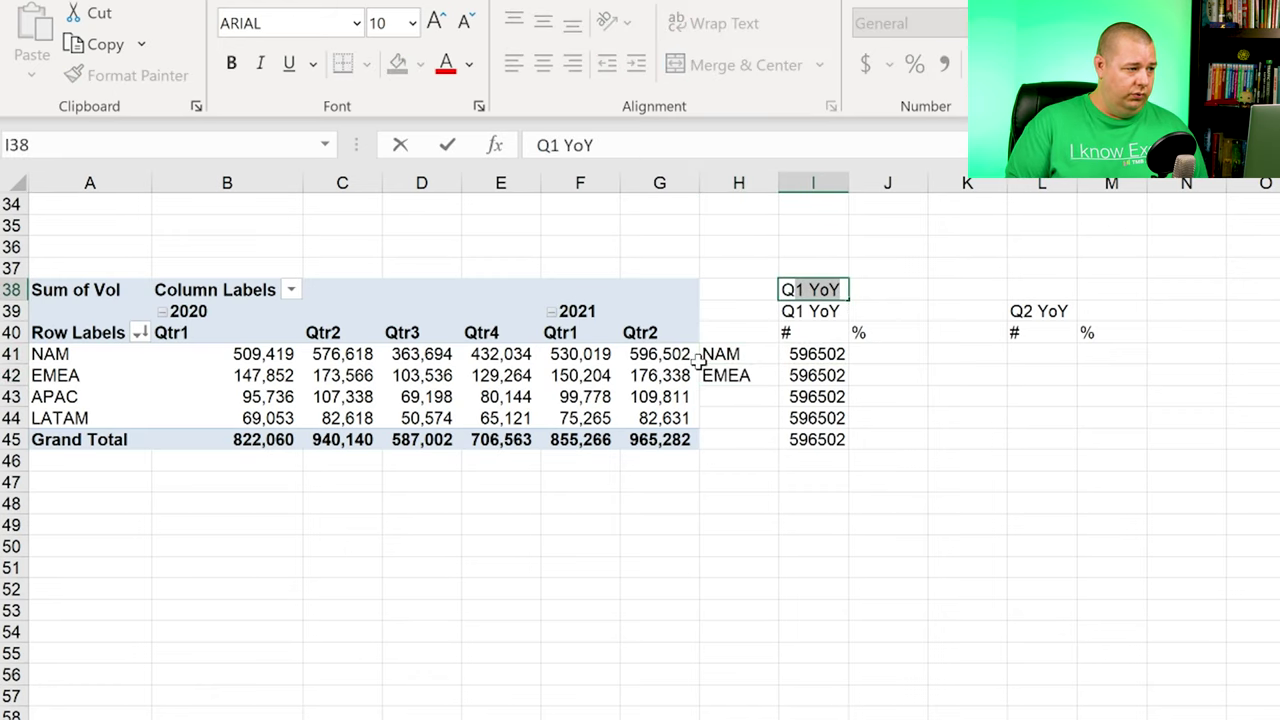
type("tr1")
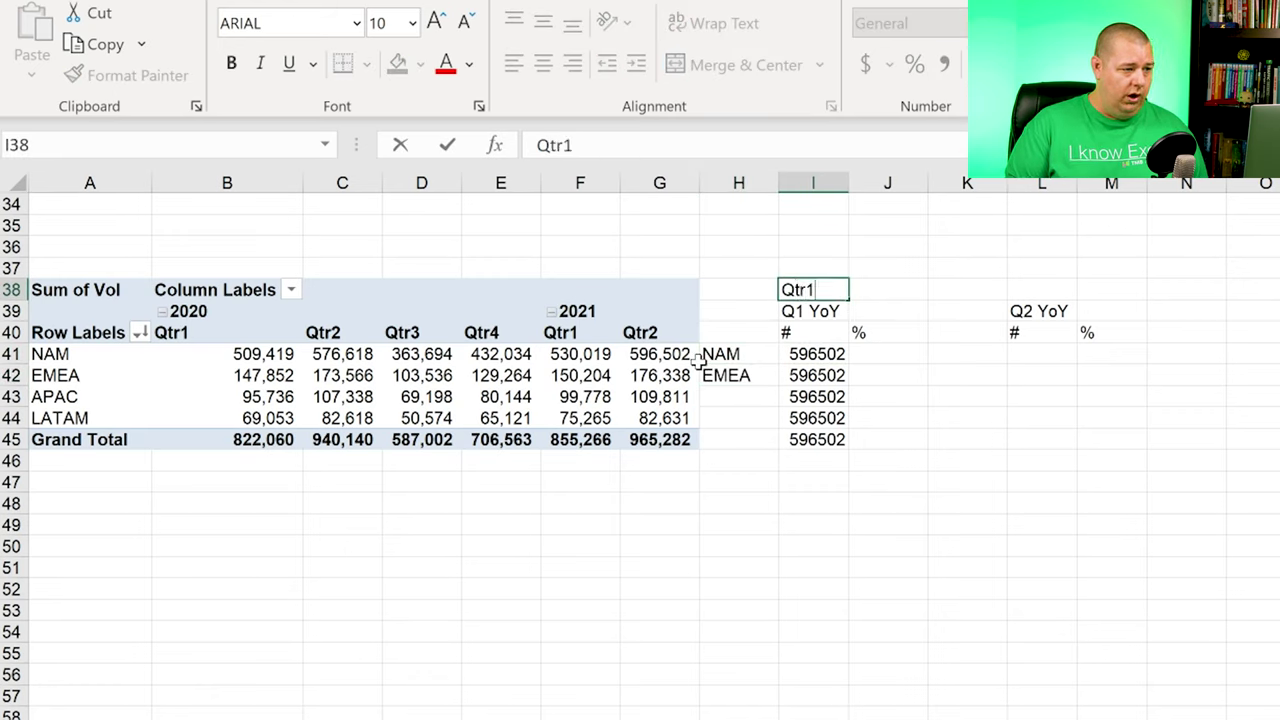
key("Tab")
type("Qtr2")
key("Return")
key("Down")
key("Down")
key("Left")
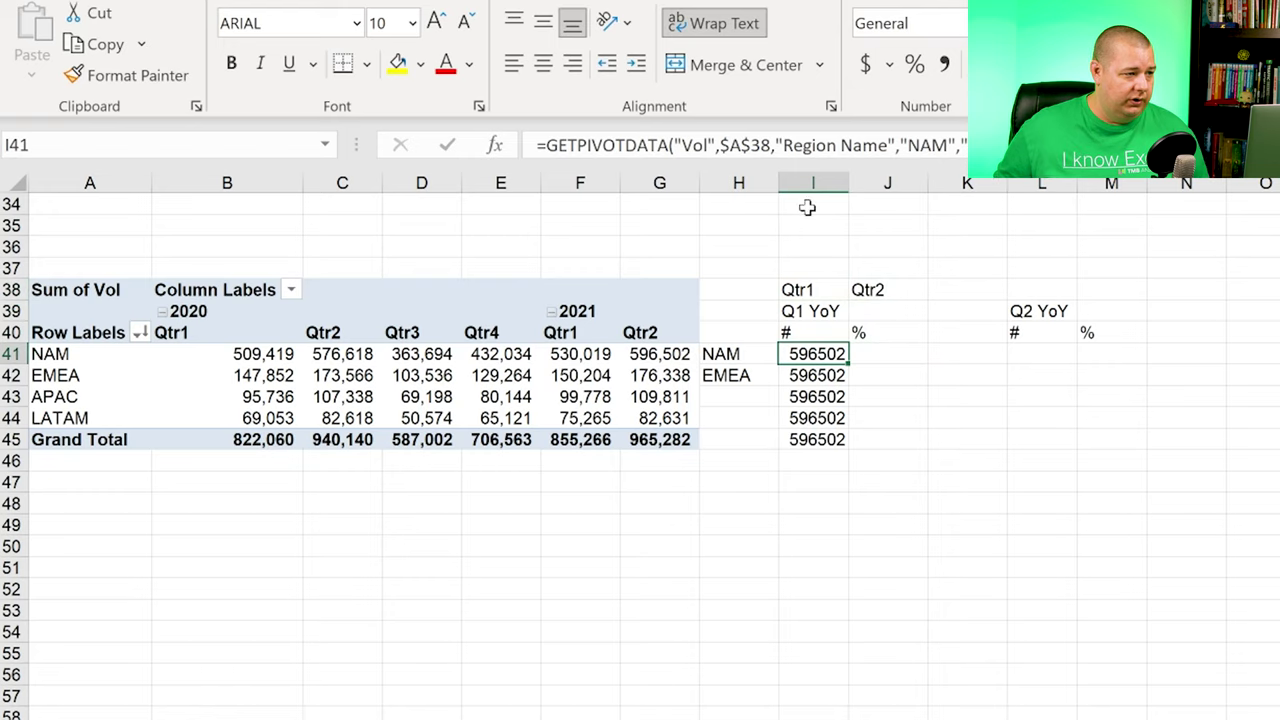
Step: Rewrite I41's GETPIVOTDATA to use $H41 for the region and row-locked helper cells I$38 and I$37
left_click_drag(907, 145, 949, 145)
key("Delete")
key("BackSpace")
key("Delete")
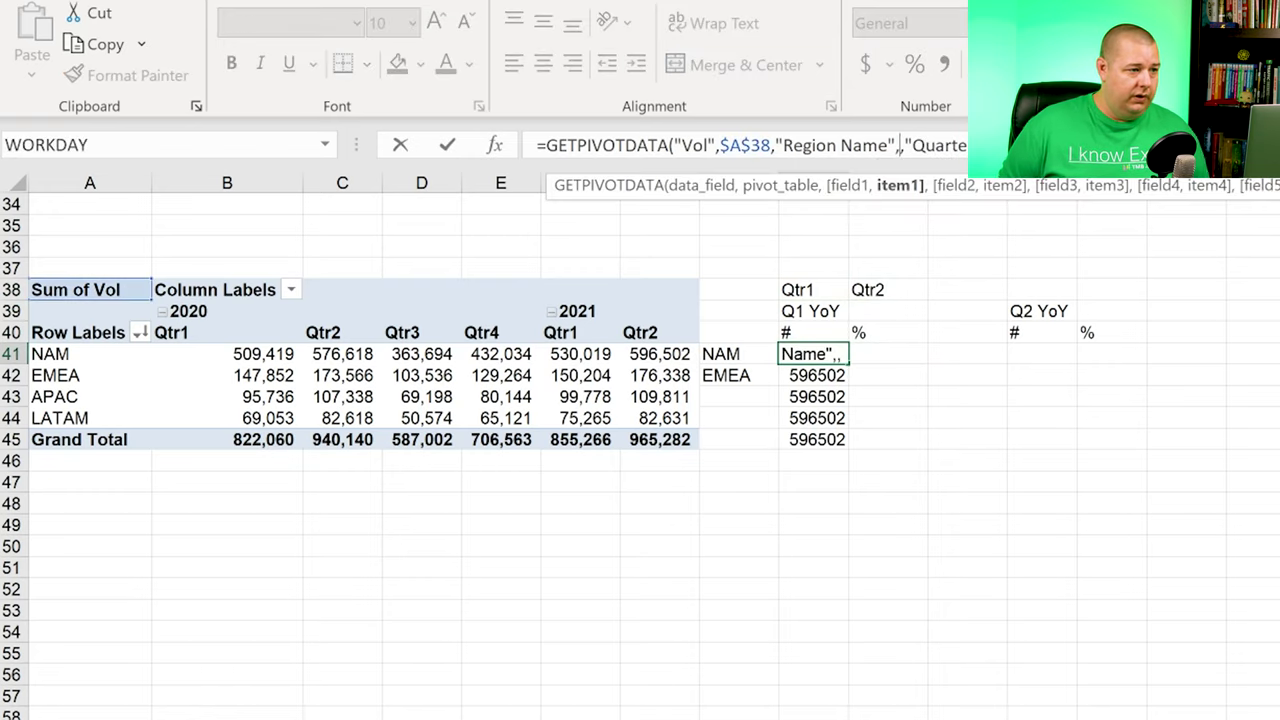
left_click(726, 352)
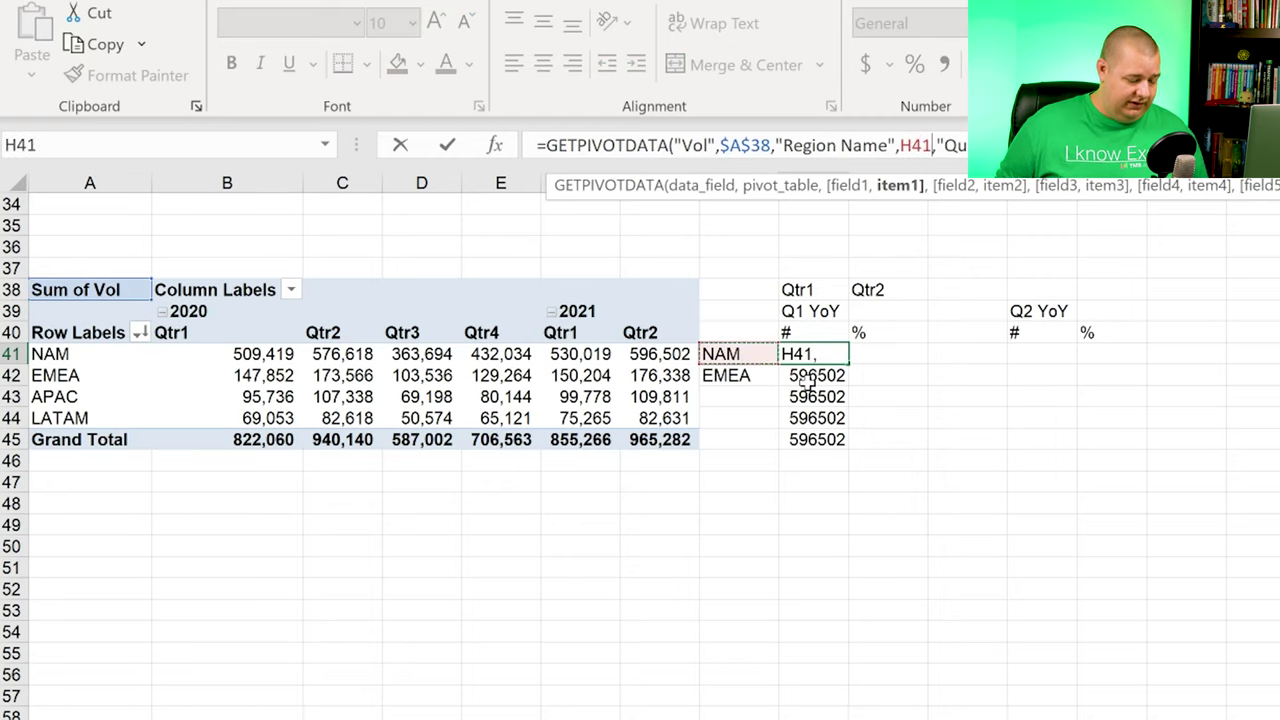
key("F4")
key("F4")
key("F4")
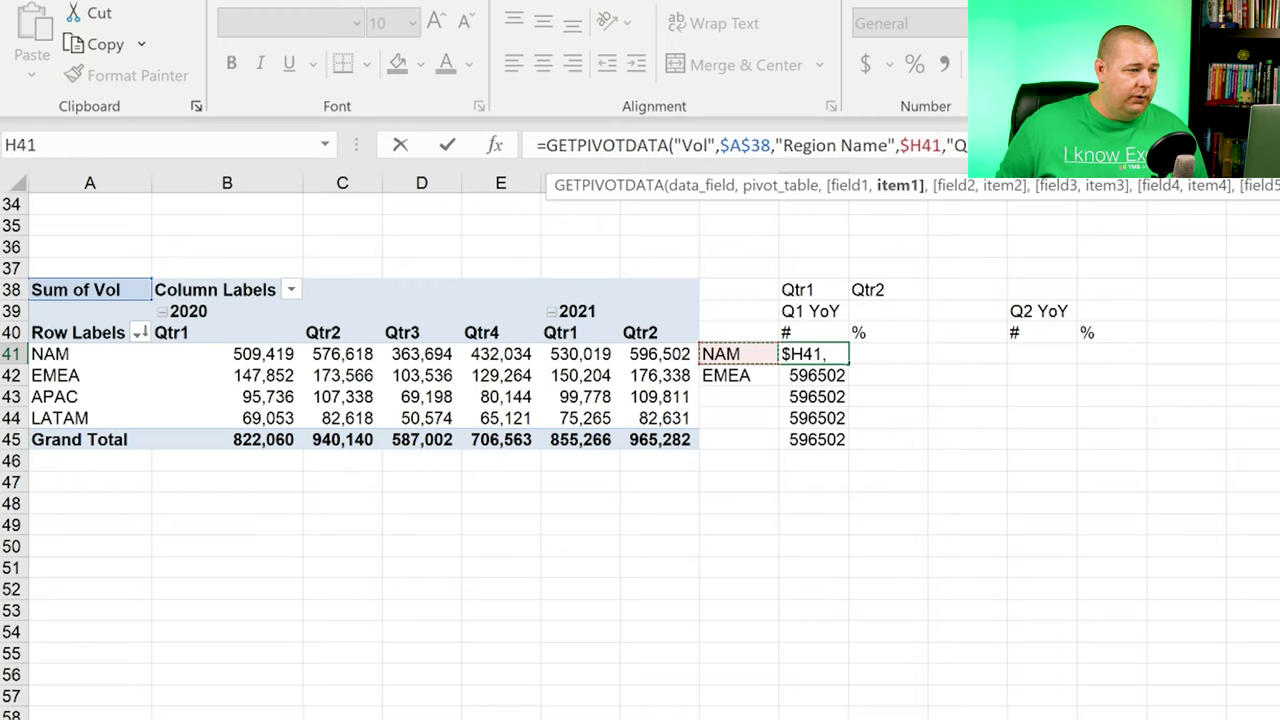
key("End")
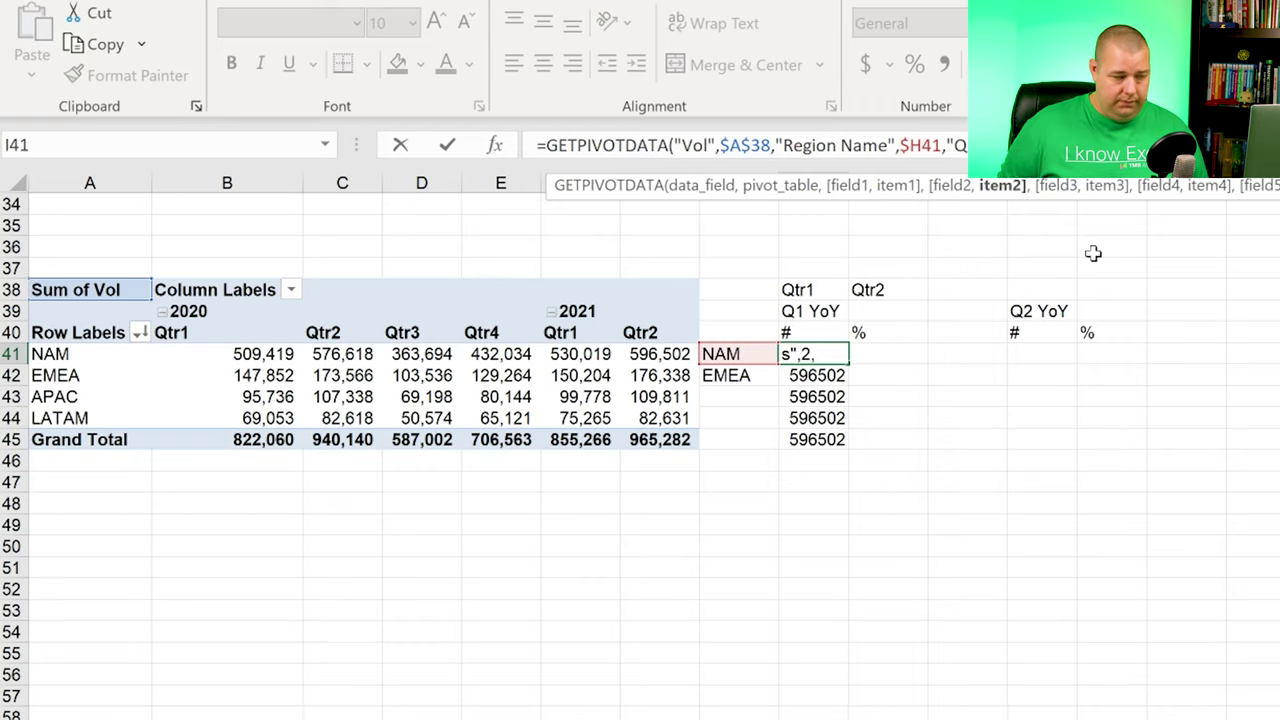
left_click(803, 289)
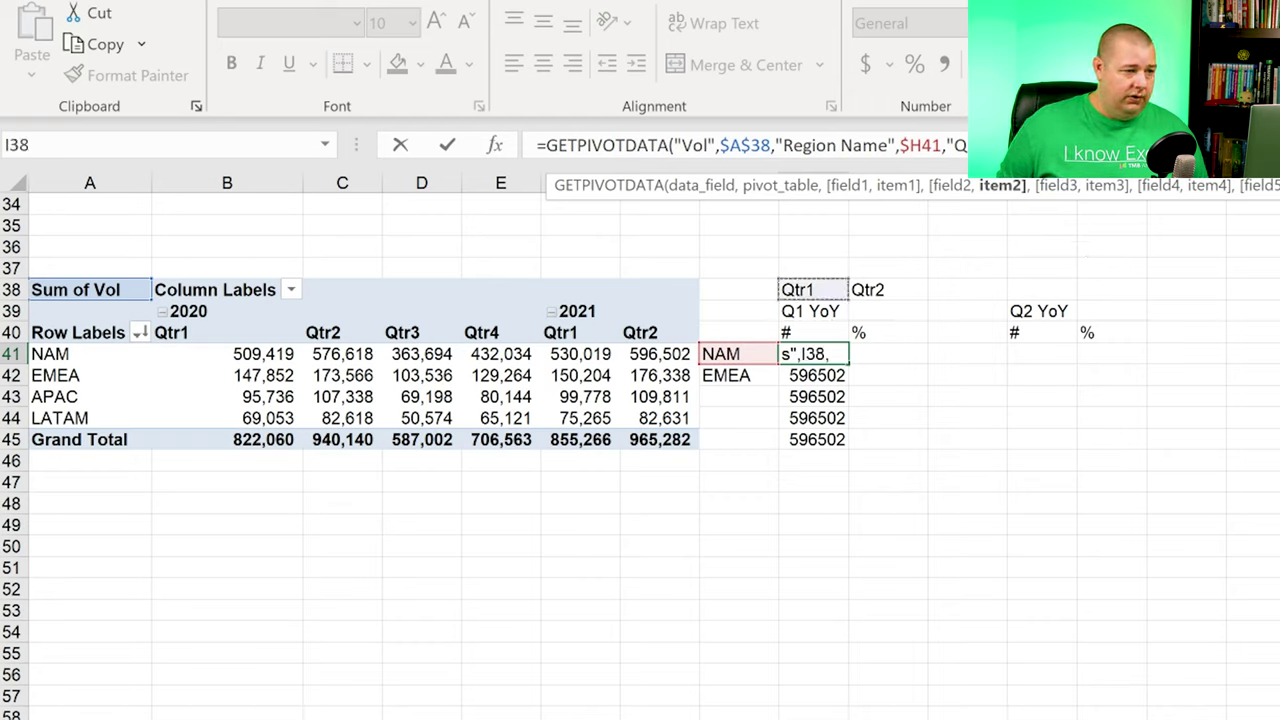
type("\"Years\",2021)")
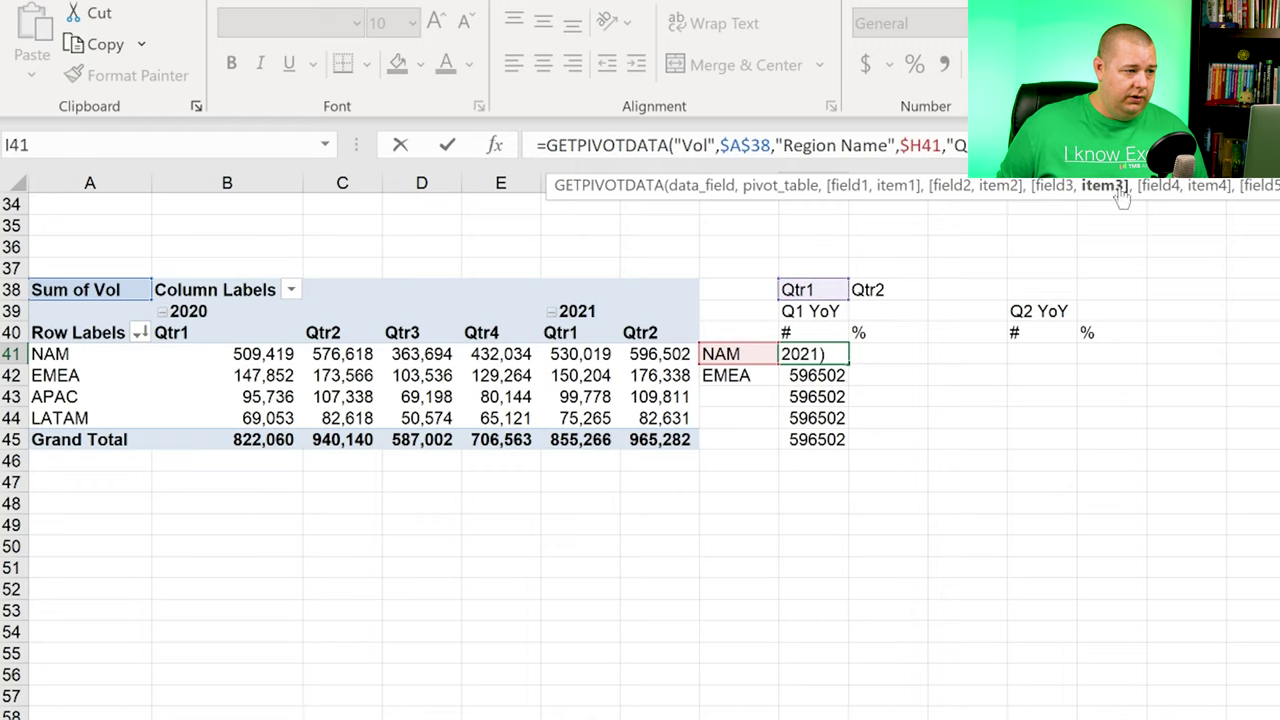
left_click(808, 265)
key("F4")
key("F4")
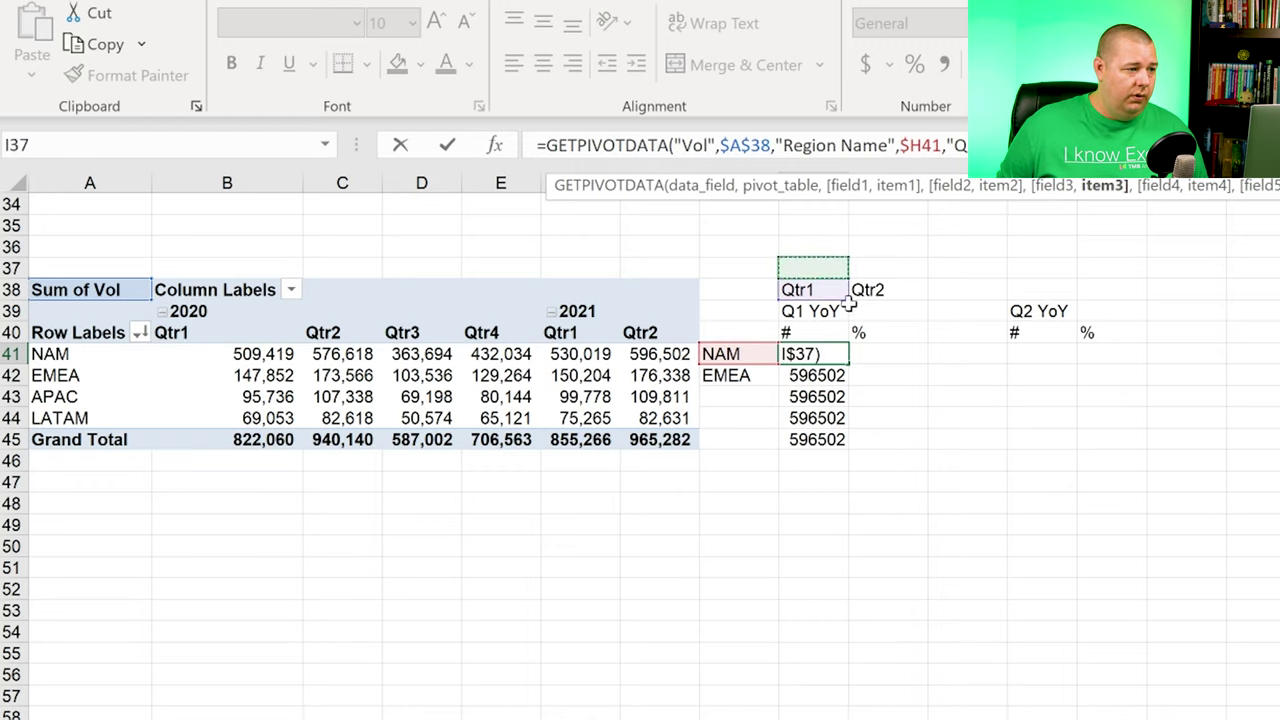
key("Left")
key("Left")
key("Left")
key("Left")
key("Left")
key("Left")
key("Left")
key("Left")
key("Left")
key("Left")
key("Left")
key("Left")
key("Left")
key("Left")
key("F4")
key("F4")
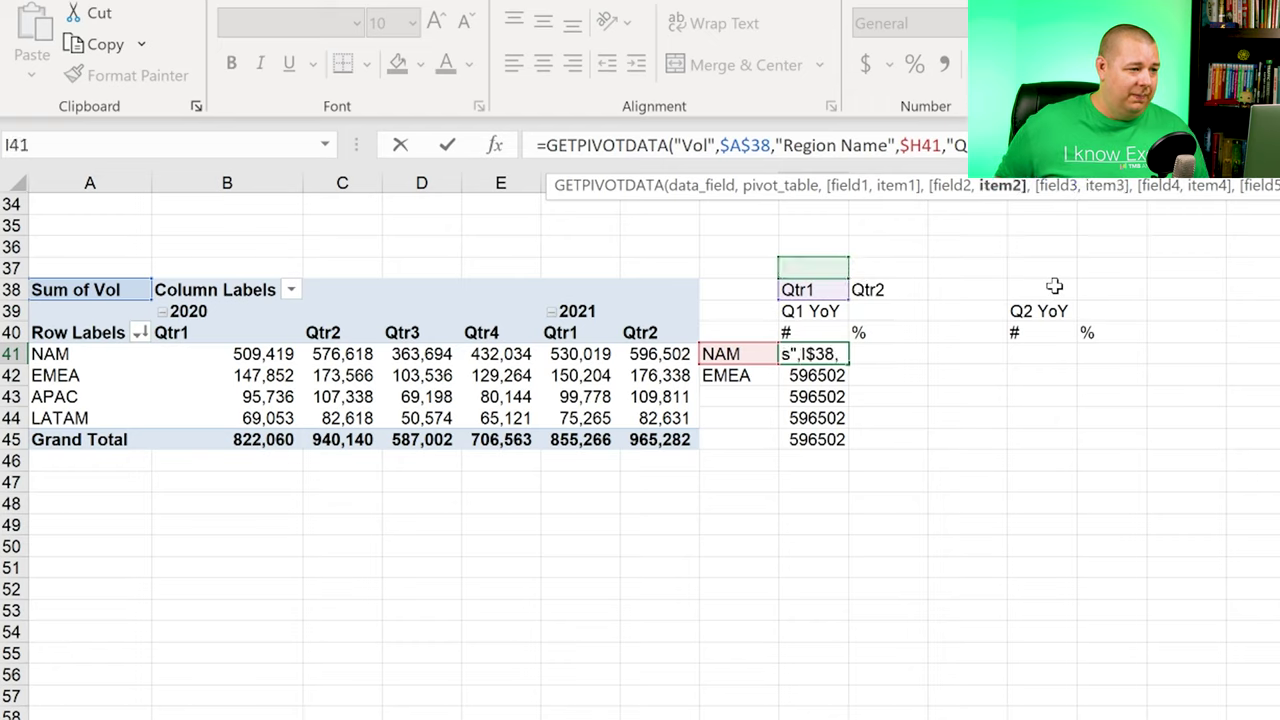
key("Return")
key("Up")
key("Up")
key("Up")
key("Up")
key("Up")
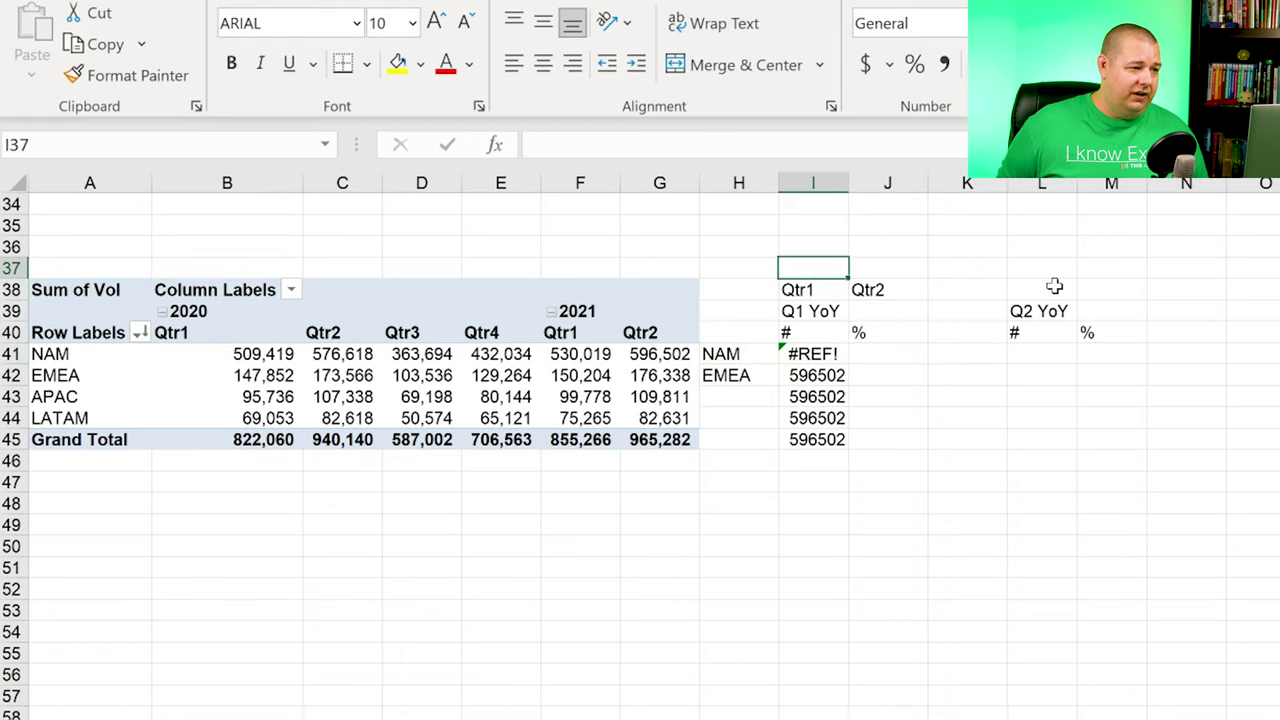
Step: Enter helper values 1 in I37 and 2021 in I38
type("1")
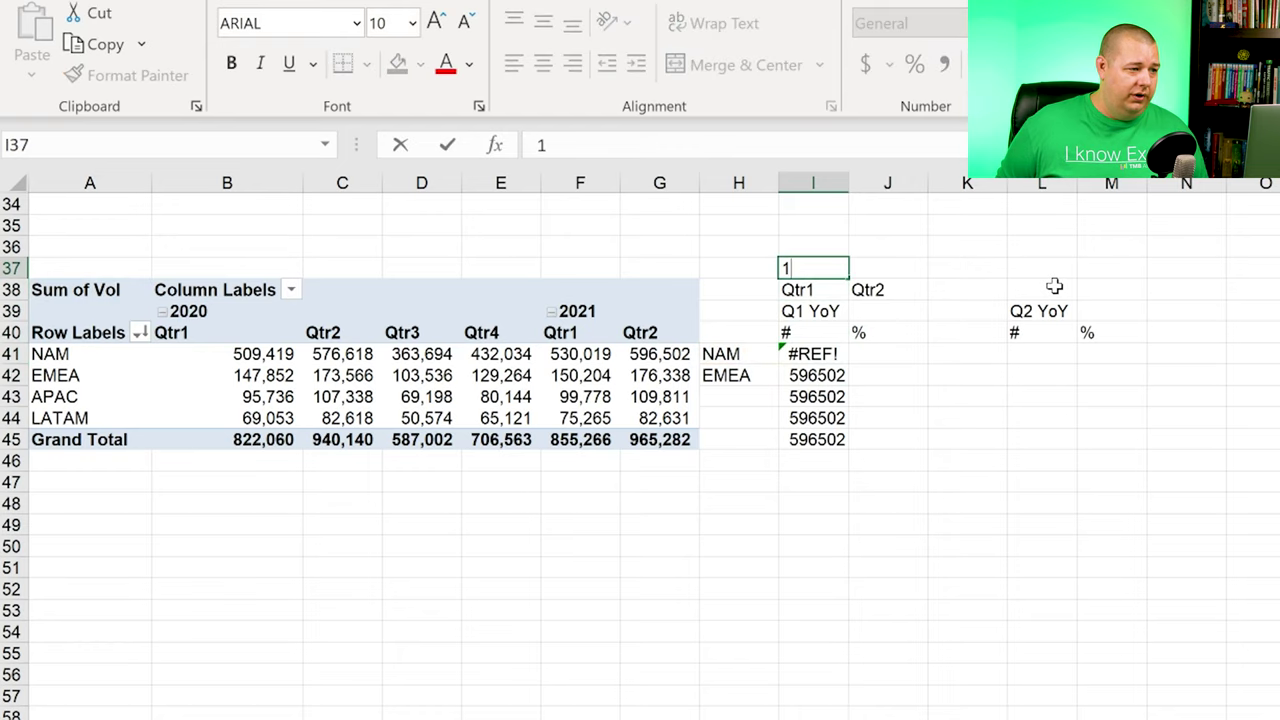
key("Return")
type("2021")
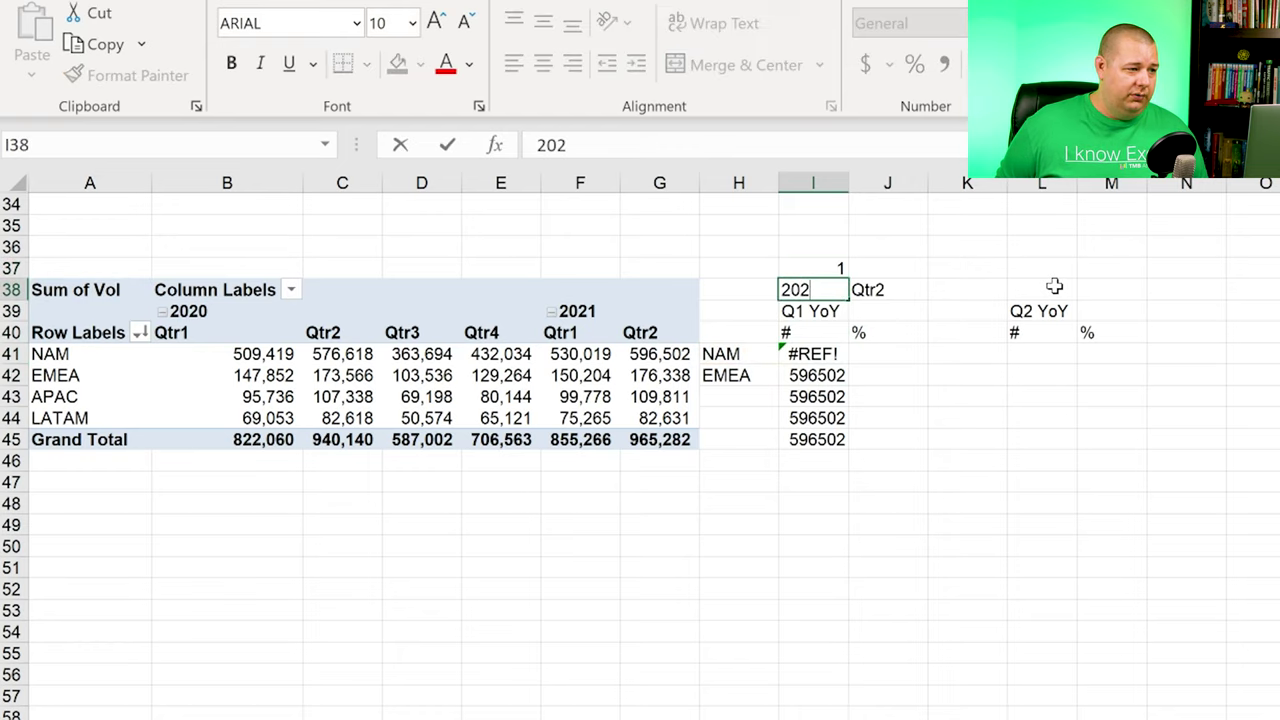
key("Return")
key("Down")
key("Down")
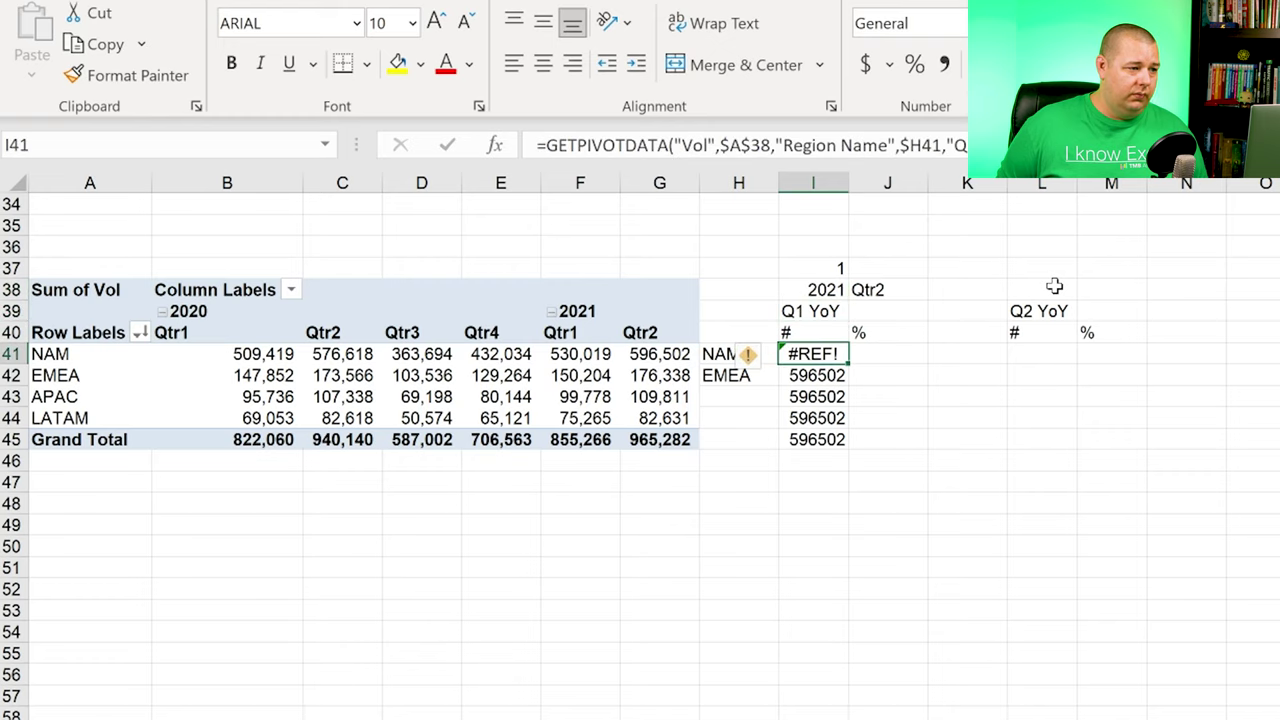
key("F2")
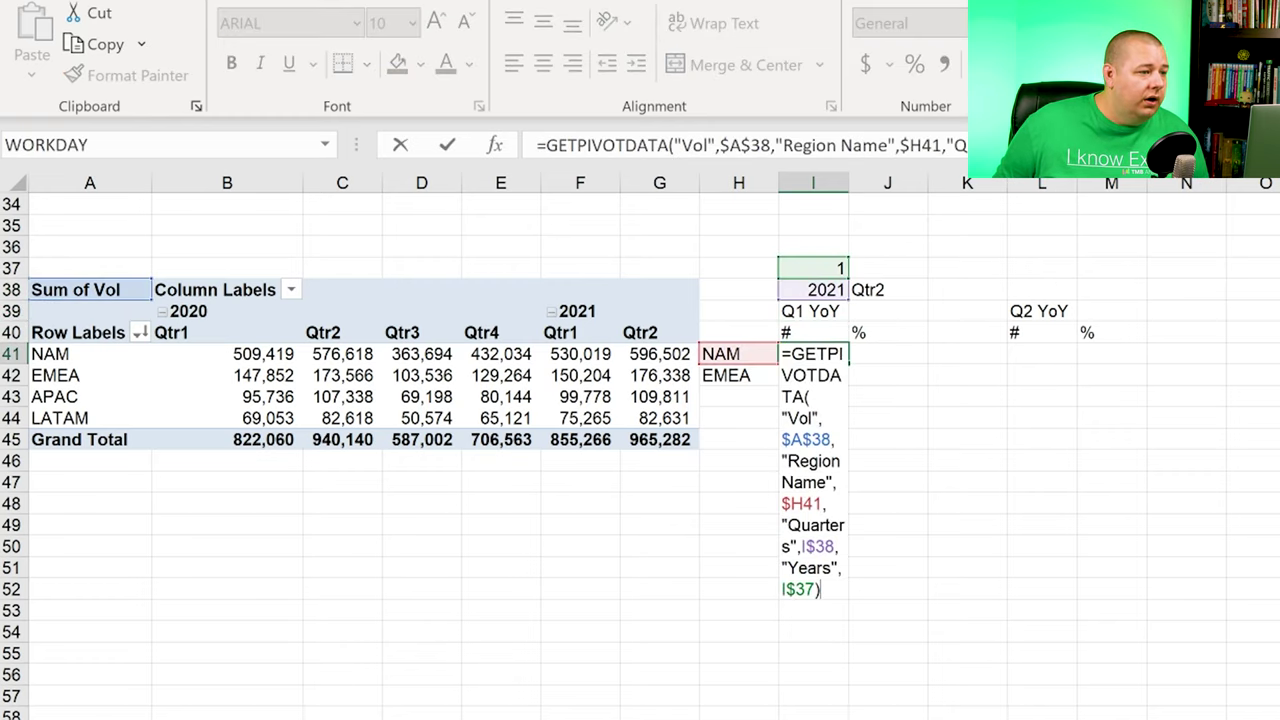
Step: Correct I41's lookup so its year reference points at the 2021 helper cell I38
left_click_drag(831, 260, 836, 270)
left_click(836, 268)
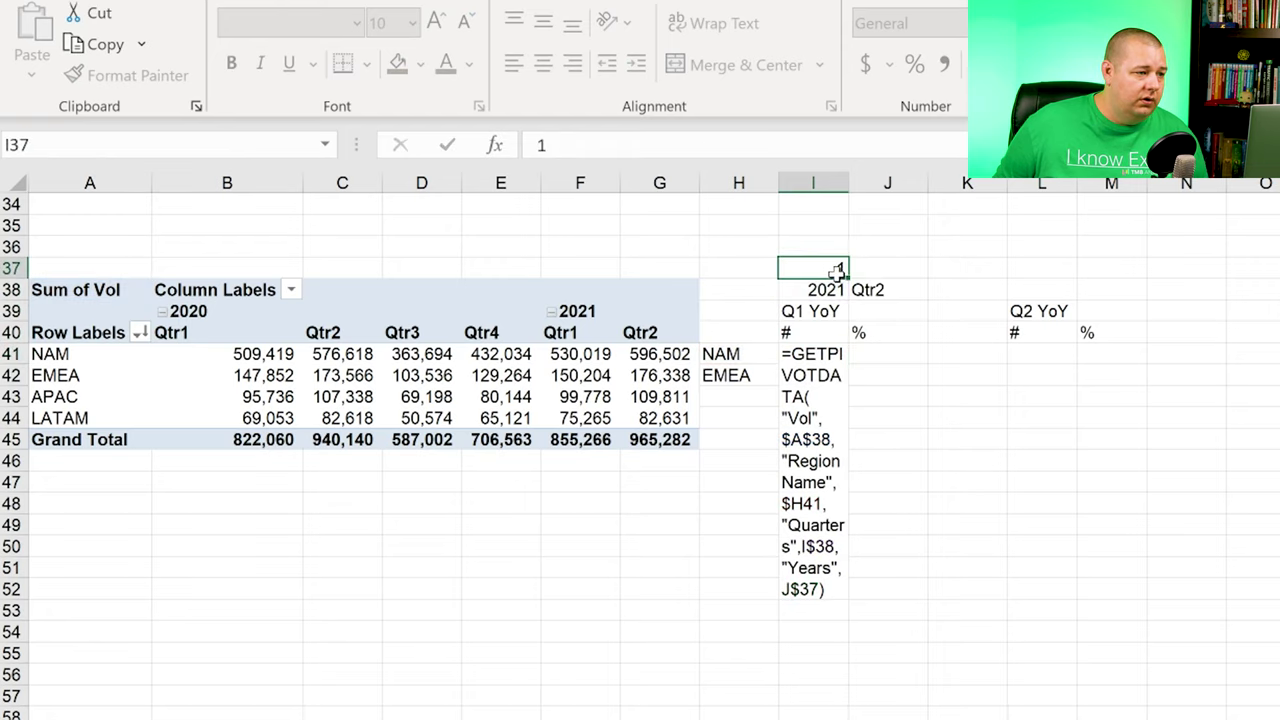
left_click(822, 352)
key("F2")
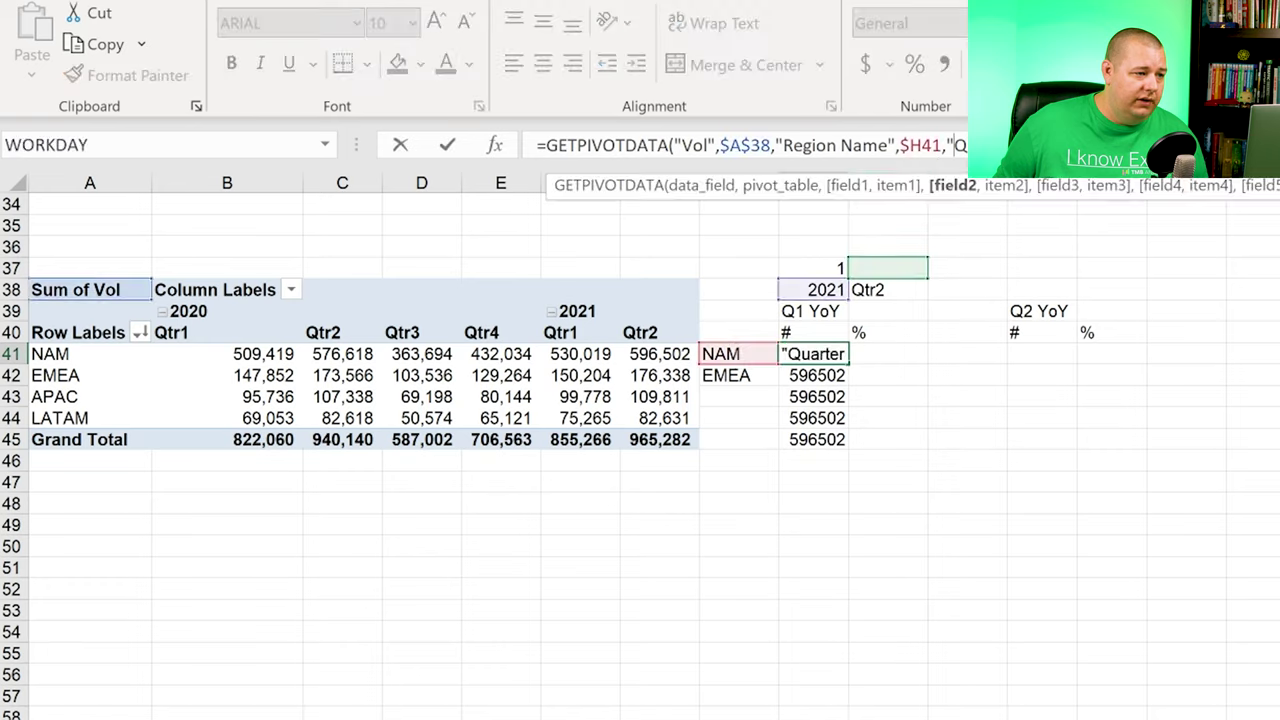
left_click(830, 270)
left_click_drag(878, 277, 826, 288)
key("Return")
key("Up")
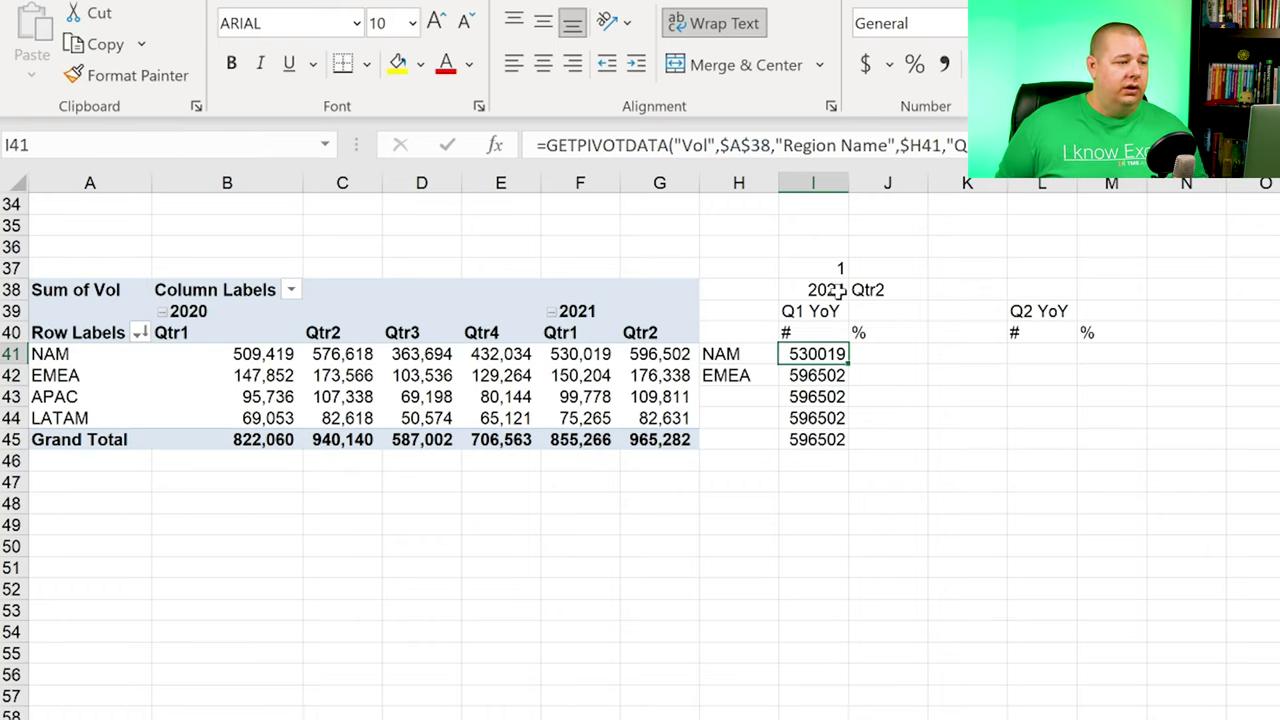
Step: Copy the NAM lookup formula across the YoY # and % columns
key("ctrl+c")
key("shift+Down")
key("shift+Down")
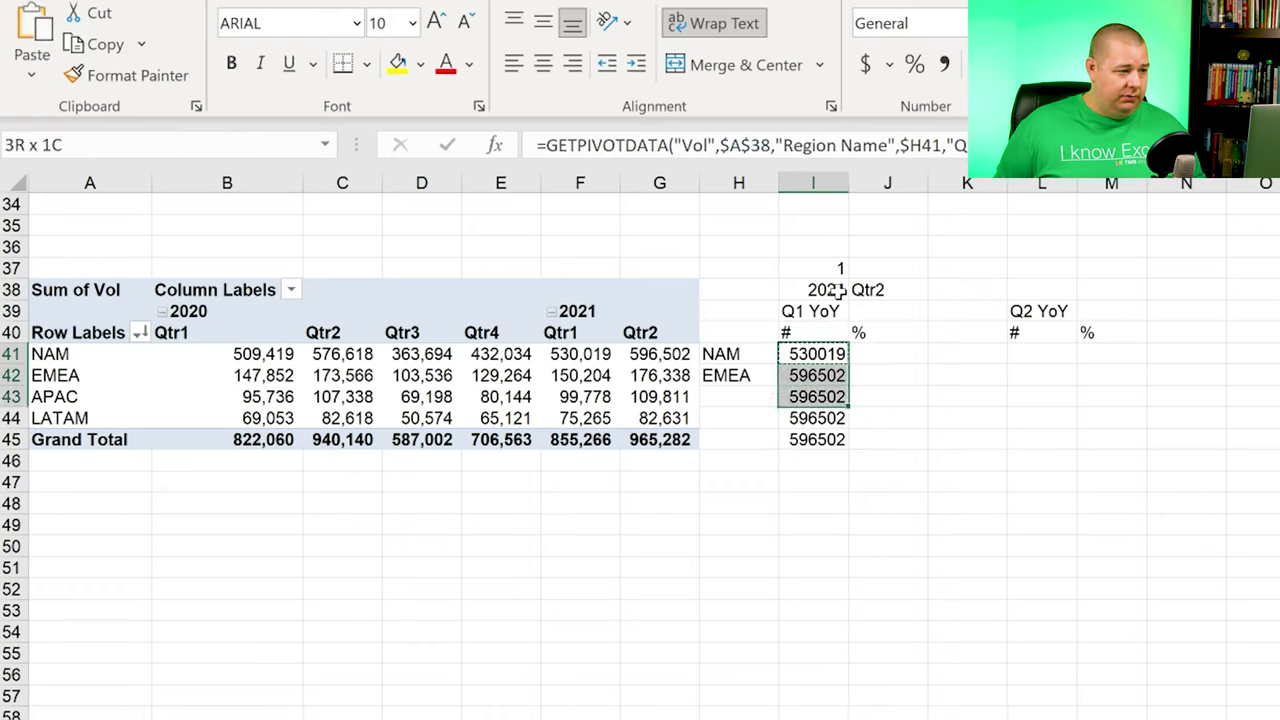
key("shift+Up")
key("shift+Right")
key("ctrl+v")
Step: Enter helper values 2 and 2021 in column J and check the lookups in I41 and J41
key("Up")
key("Up")
key("Up")
key("Up")
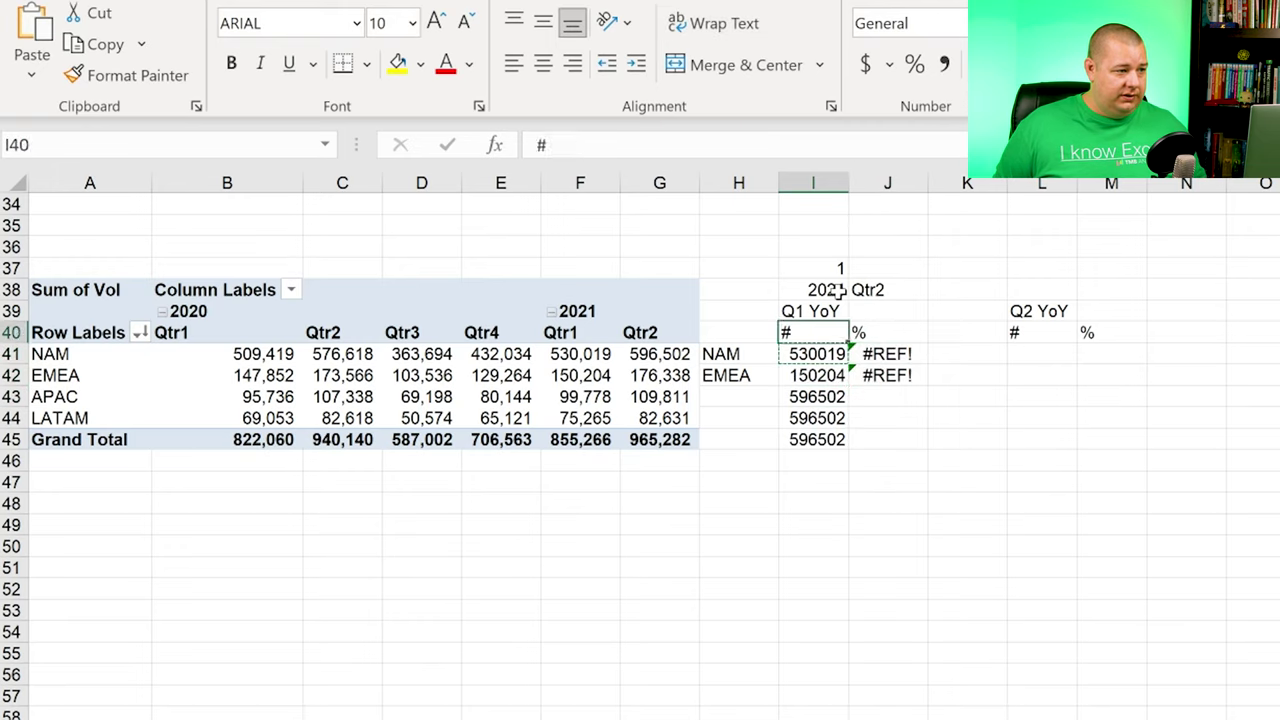
key("Right")
type("2")
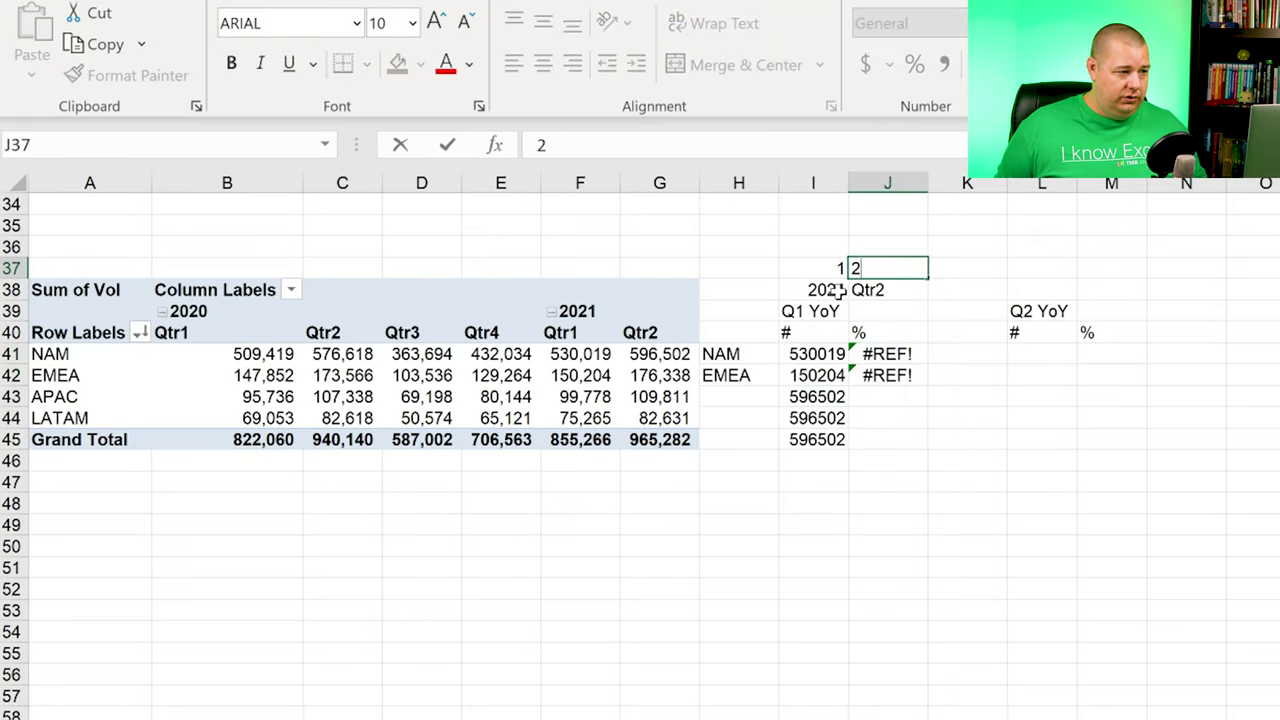
key("Return")
type("2021")
key("Return")
key("Down")
key("Down")
key("Down")
key("Up")
key("Left")
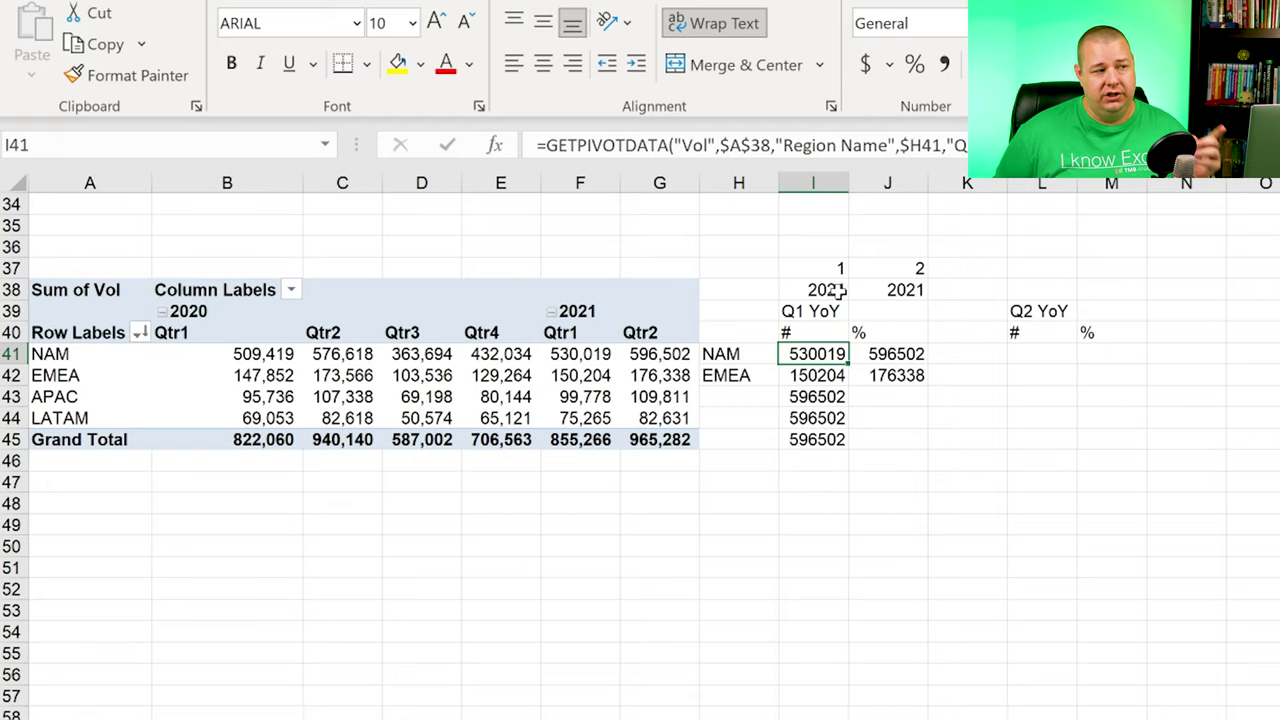
key("Right")
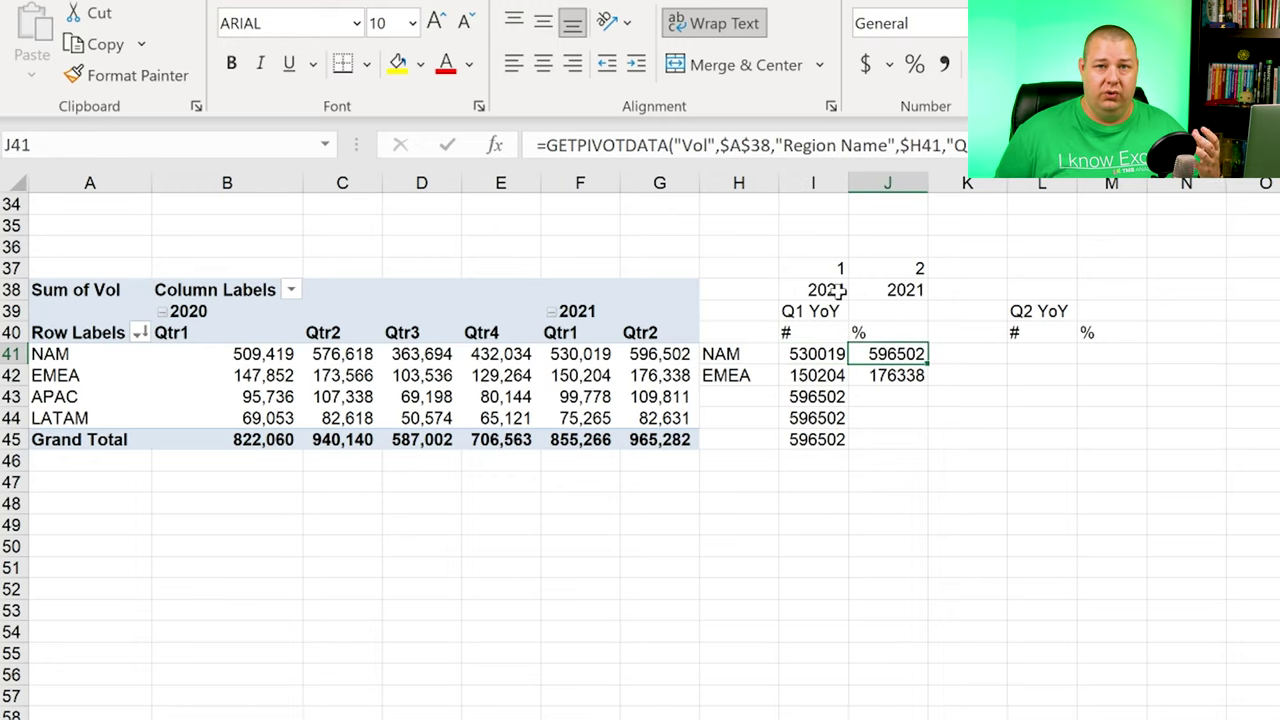
key("Up")
key("Up")
key("Up")
key("Up")
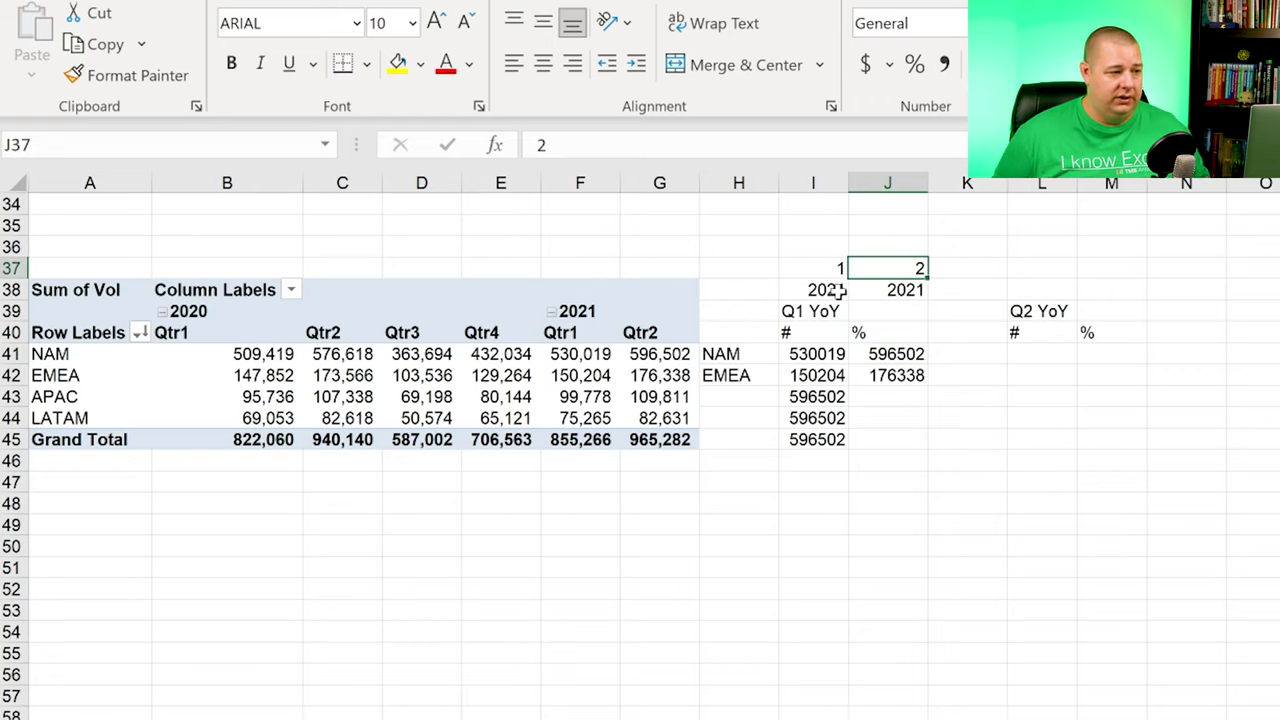
key("Left")
key("Left")
key("Right")
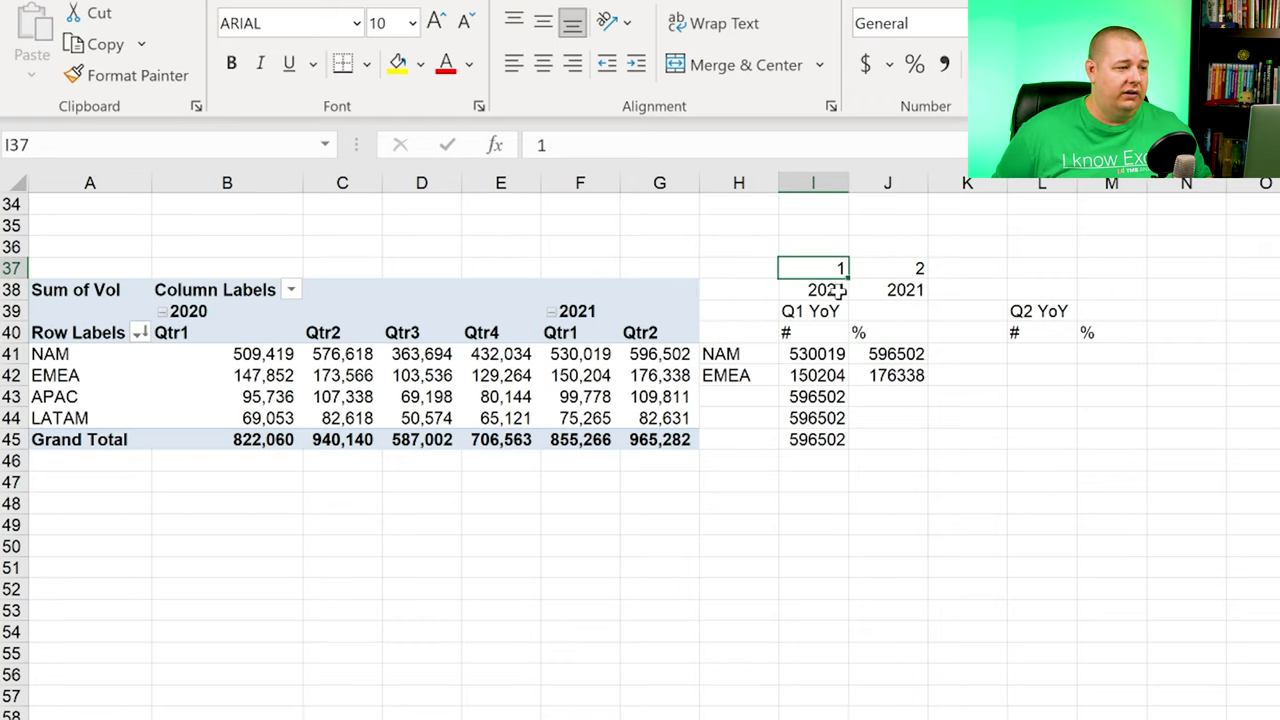
key("Down")
key("Down")
key("Down")
key("Down")
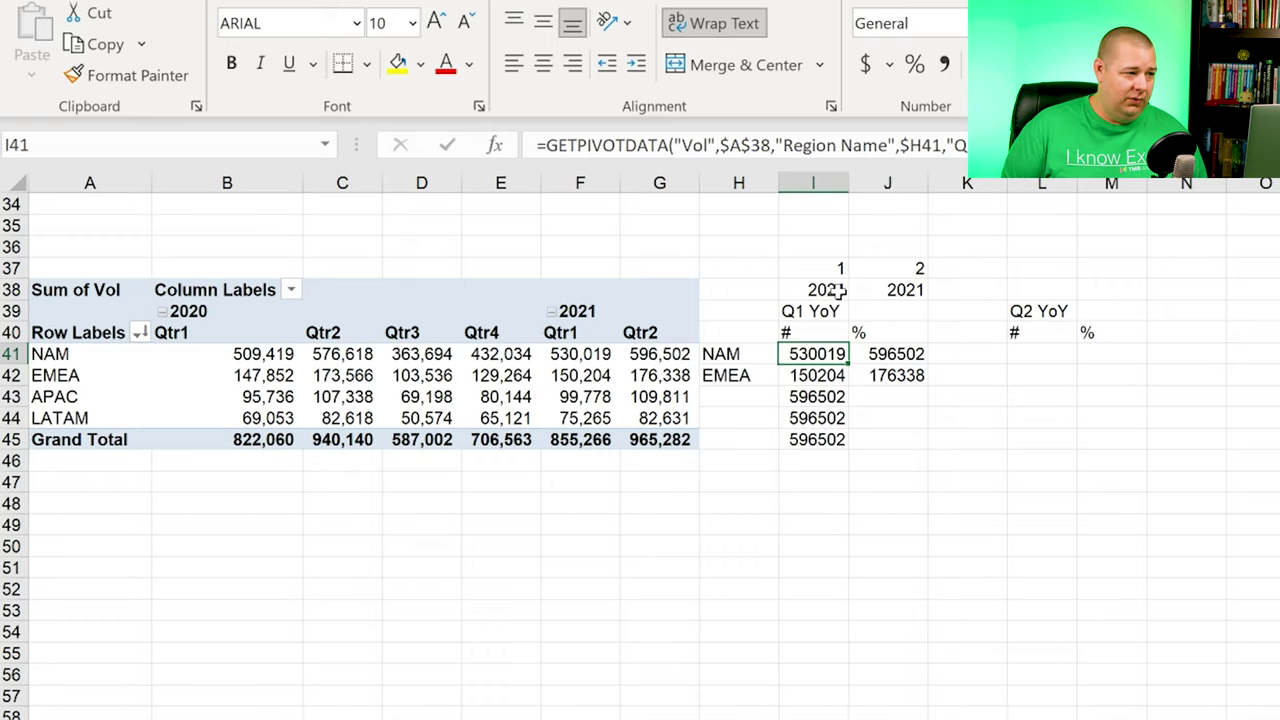
Step: Replace I41's lookup with a direct =G41 reference
type("=g41")
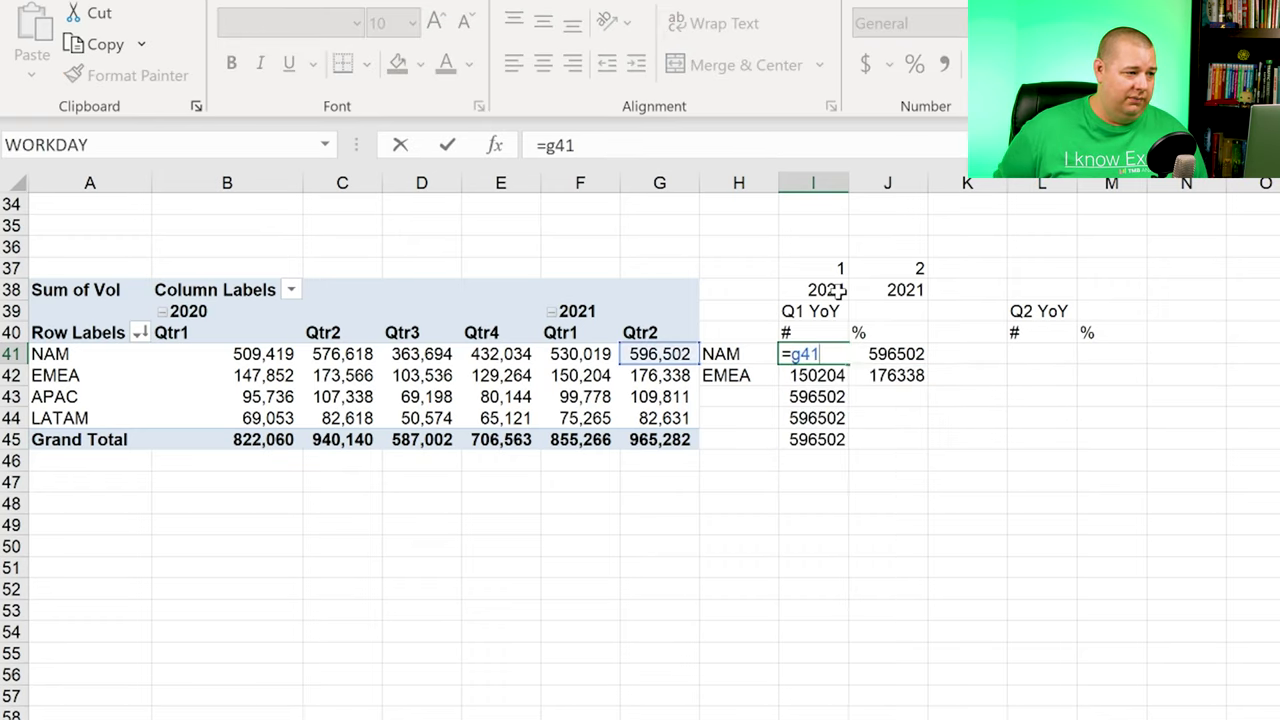
key("Return")
key("Up")
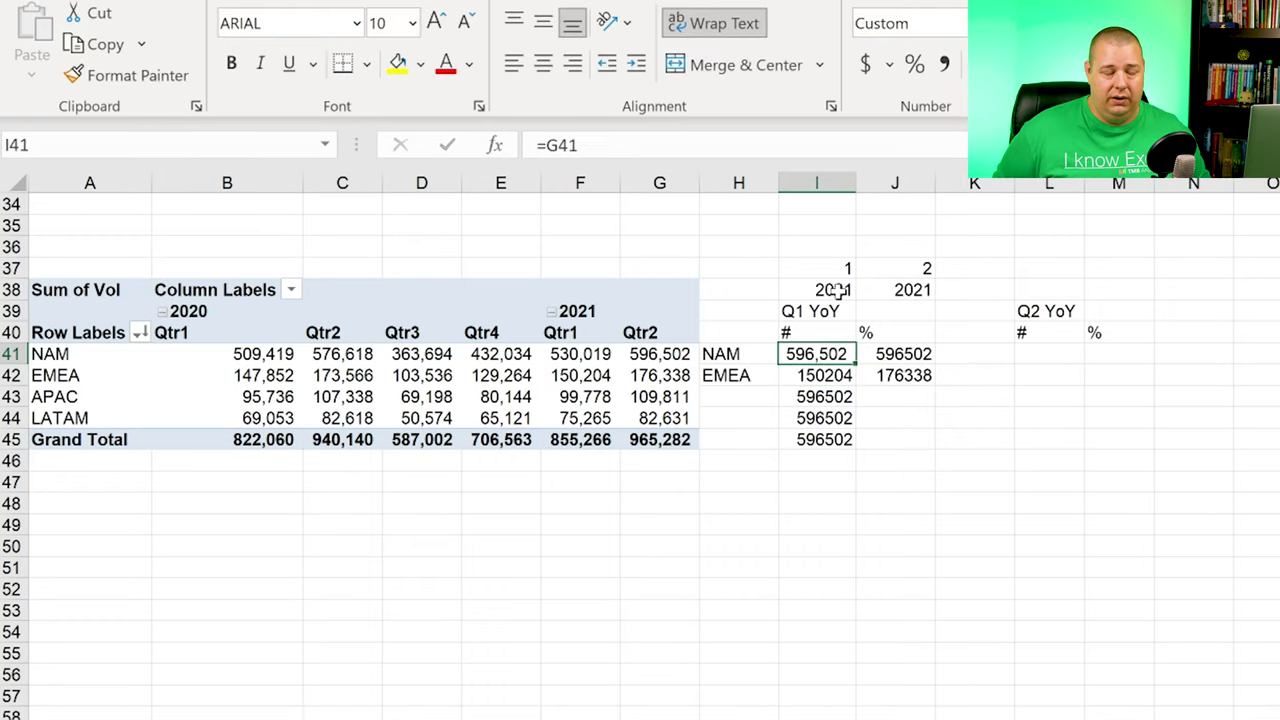
Step: Clear the NAM and EMEA labels in H41:H42 and the trial formulas in I41:J45
key("Left")
key("shift+Down")
key("Delete")
key("Right")
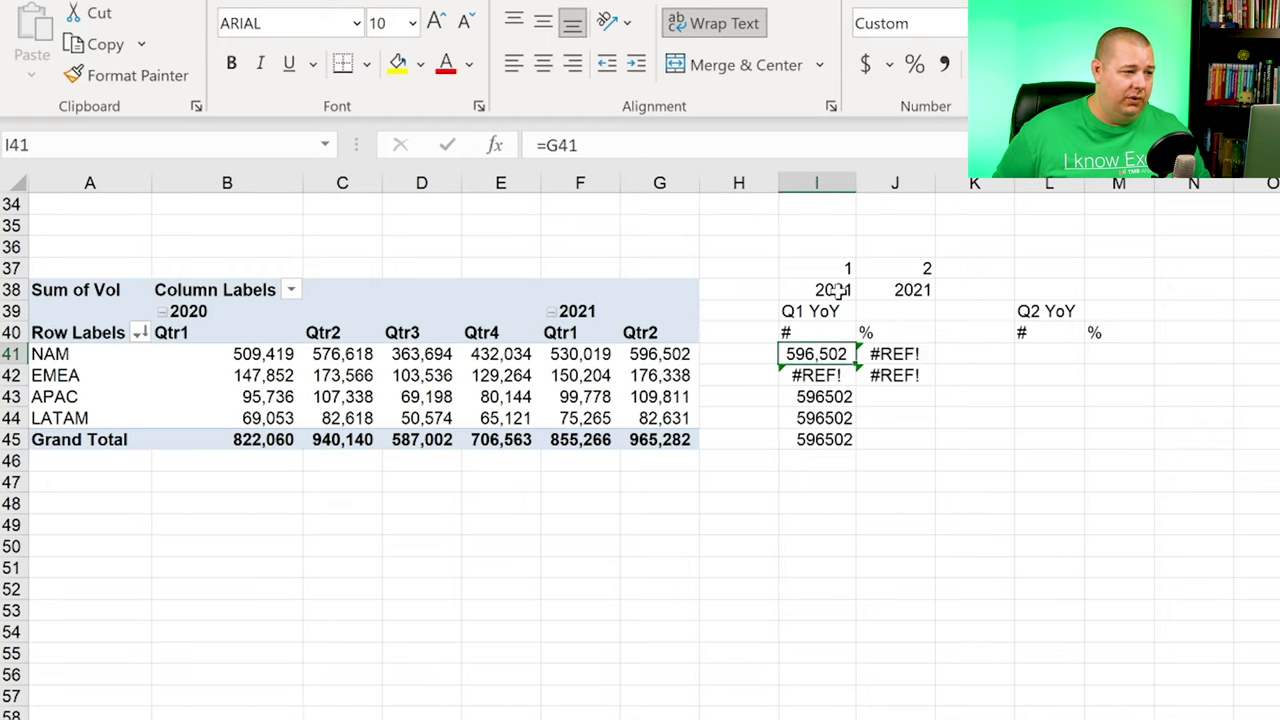
key("shift+Down")
key("shift+Down")
key("shift+Down")
key("shift+Down")
key("shift+Right")
key("Delete")
key("Up")
key("Up")
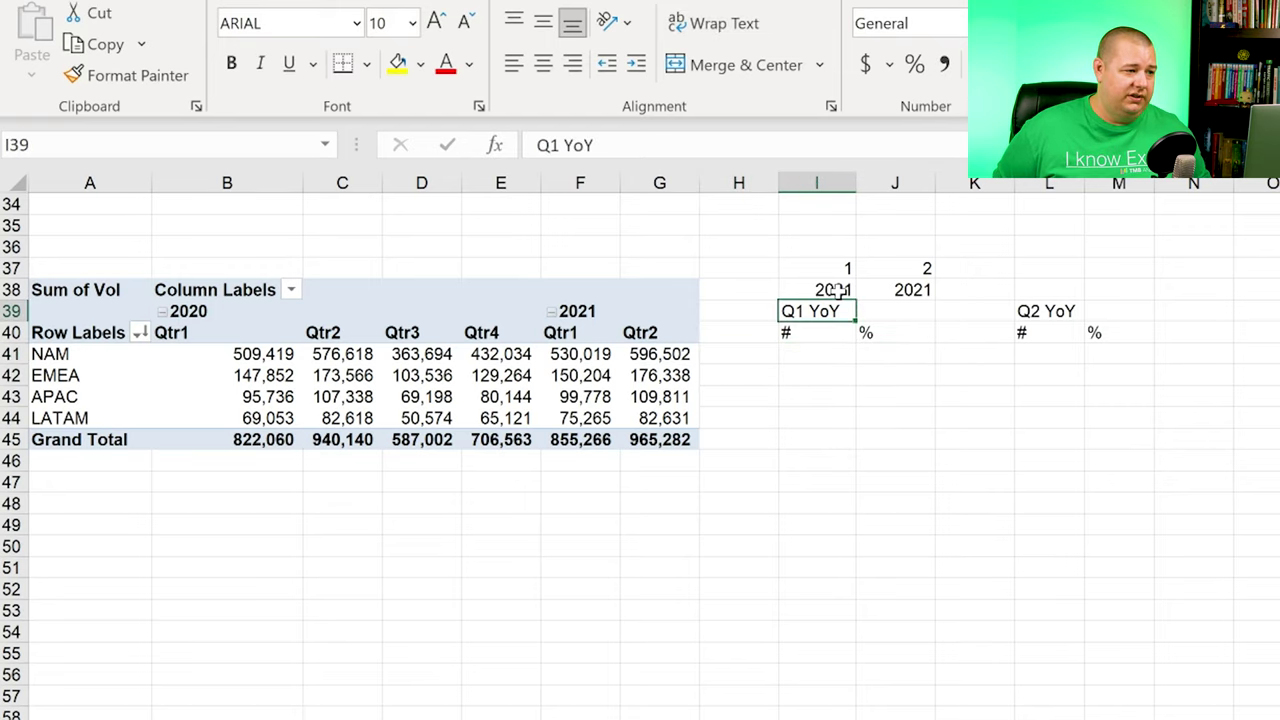
Step: Clear the helper numbers and years in I37:J38
key("Up")
key("shift+Right")
key("shift+Up")
key("Delete")
Step: Enter =F41-B41 in I41 to show NAM's Q1 change of 20,600
key("Down")
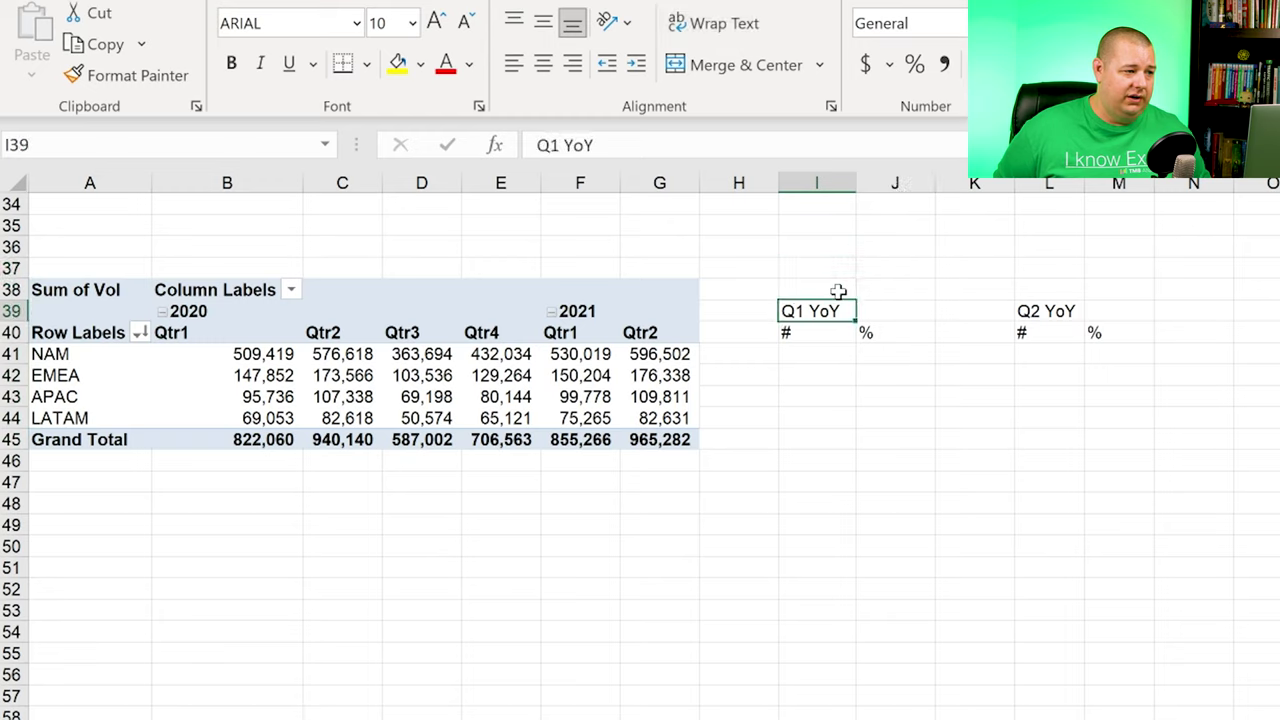
key("Down")
key("Down")
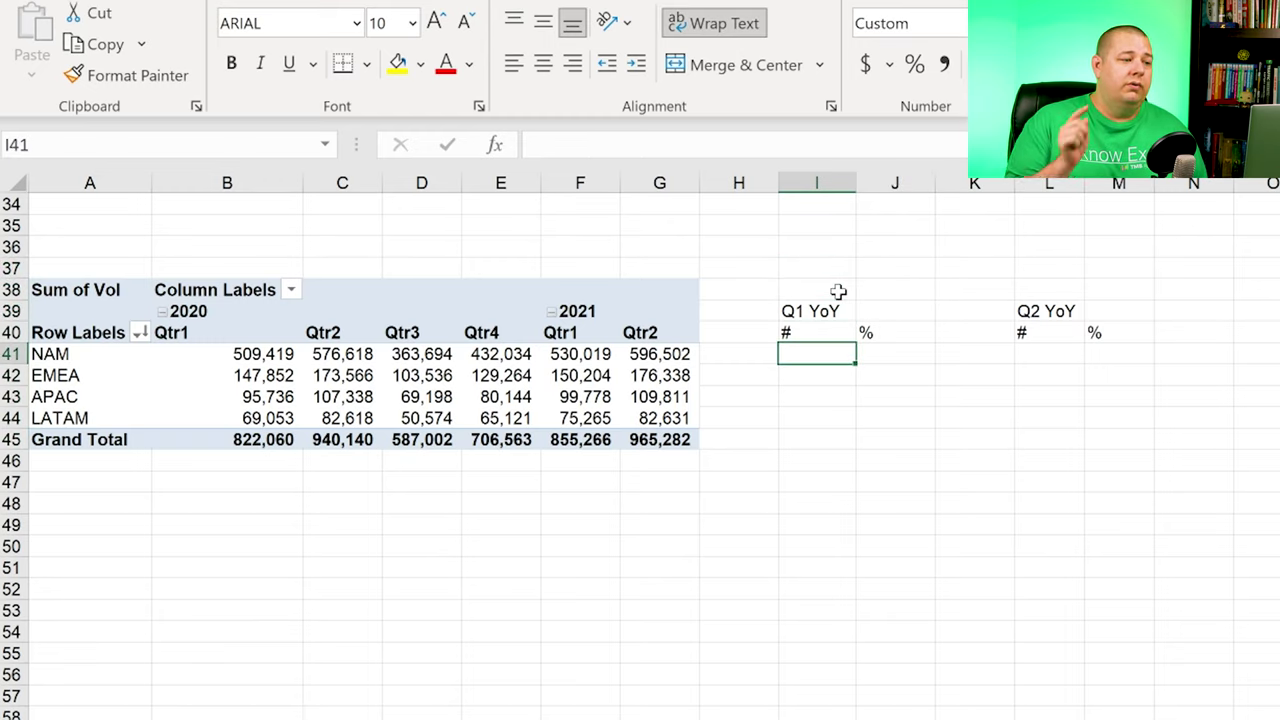
type("=")
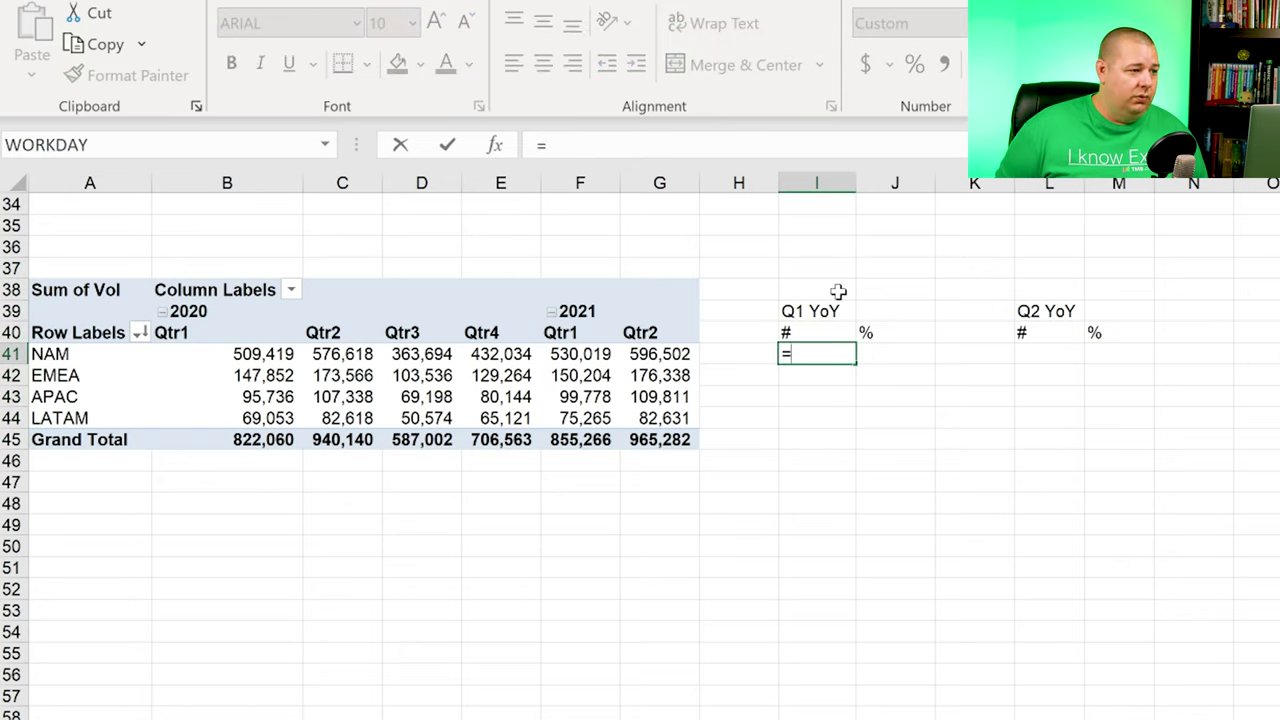
type("f41-")
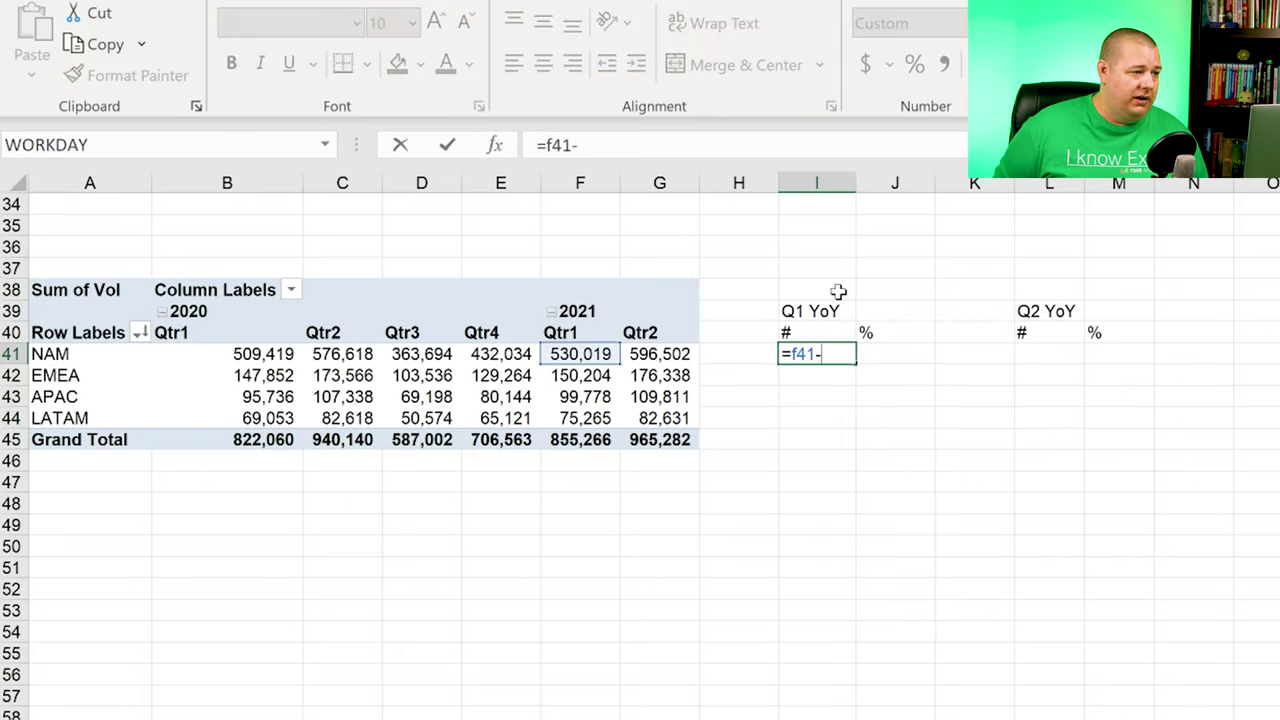
type("b41")
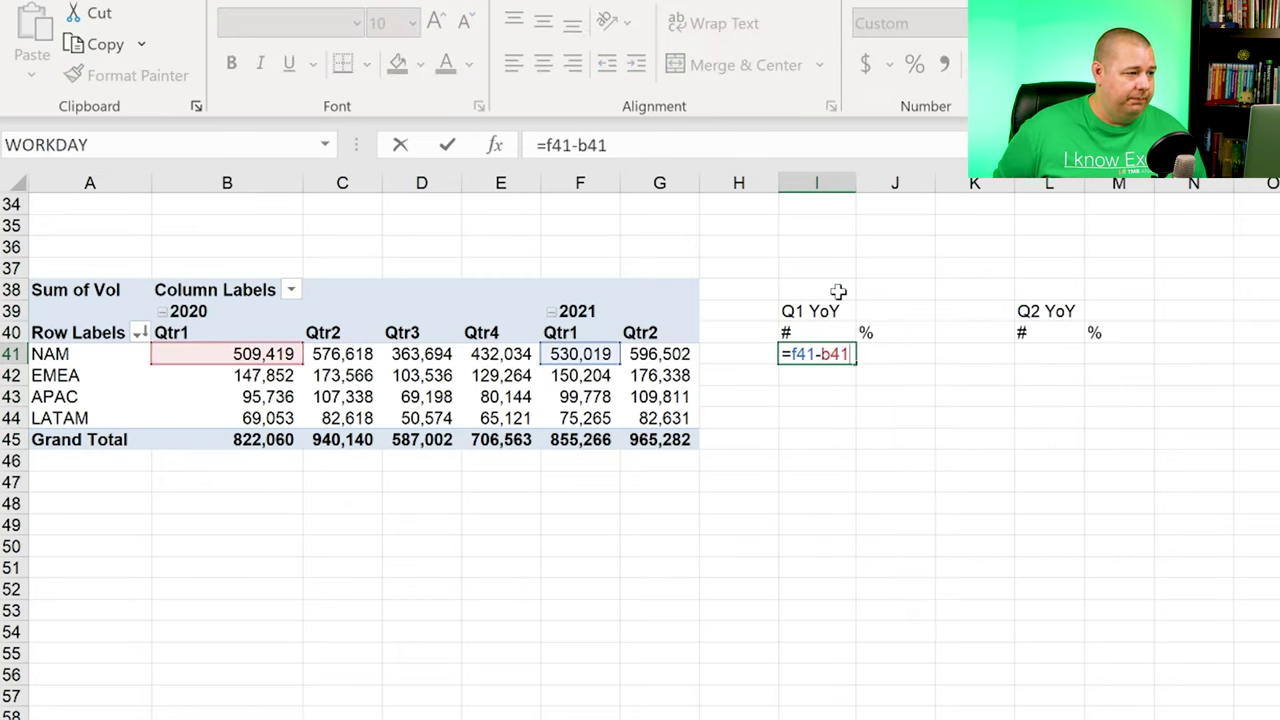
key("Return")
key("Up")
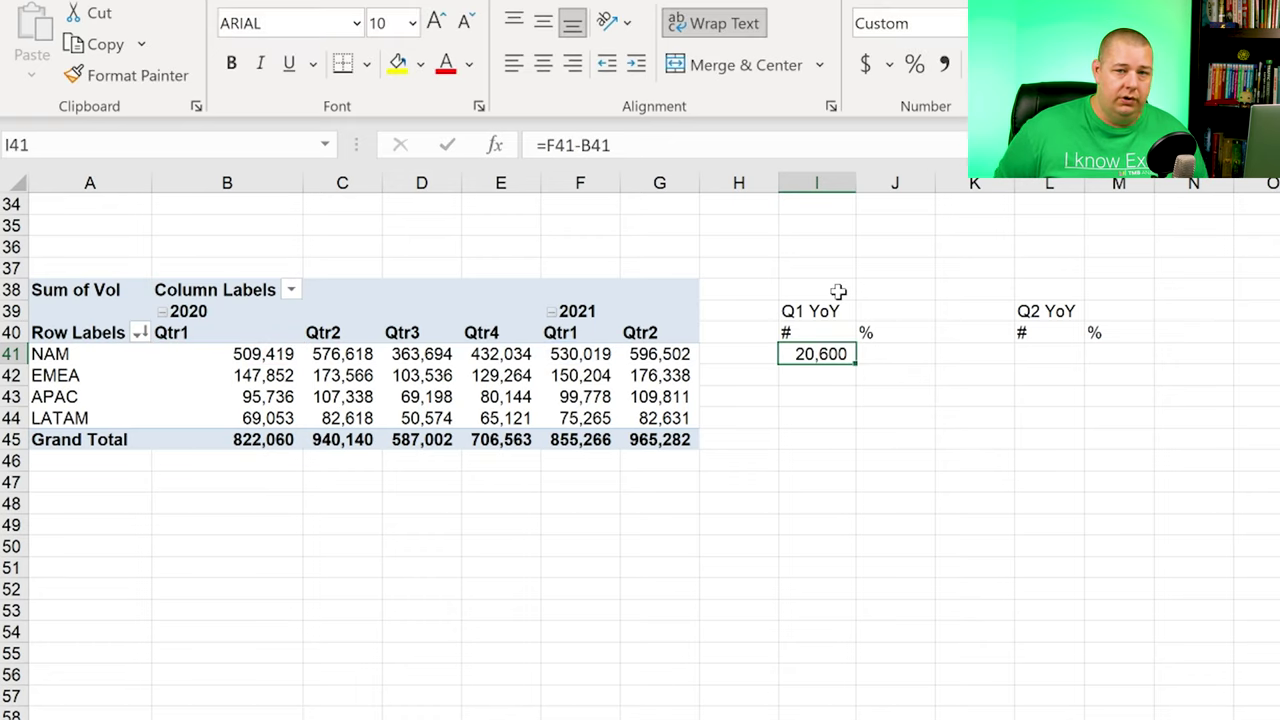
key("Right")
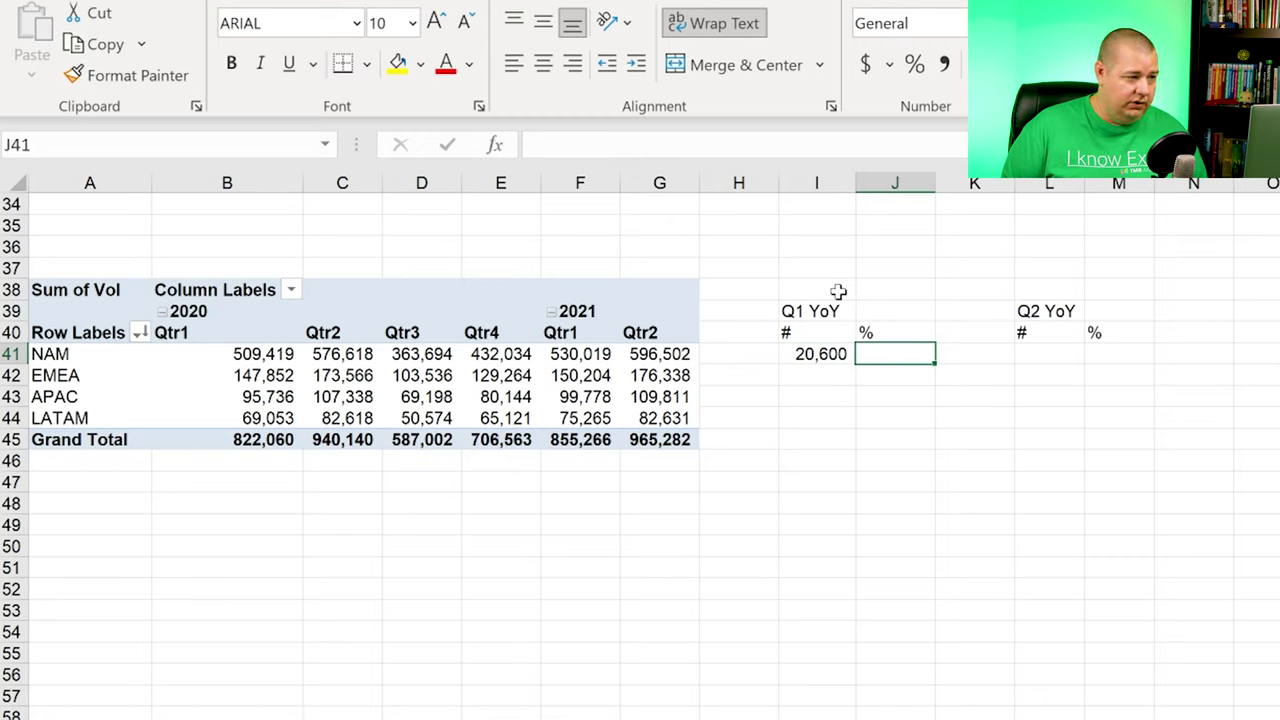
Step: Enter =F41/B41-1 in J41, formatted as a percentage with one decimal
type("=f41/")
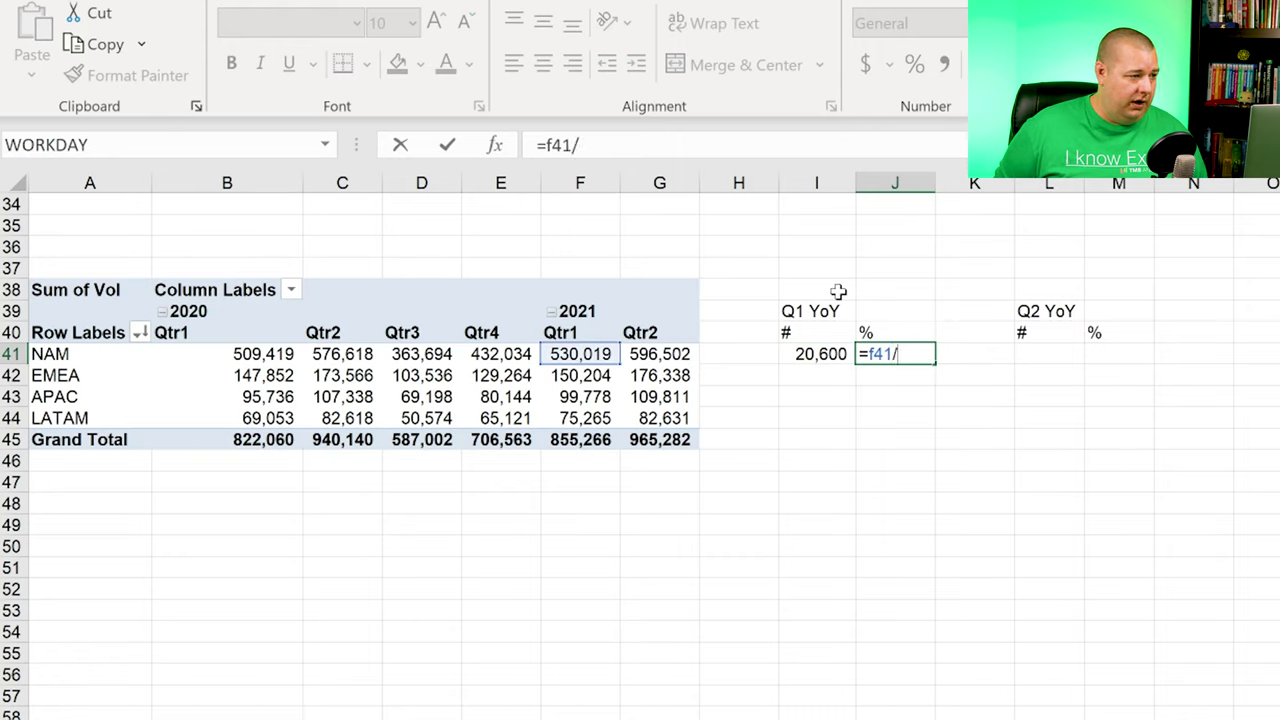
type("b41-1")
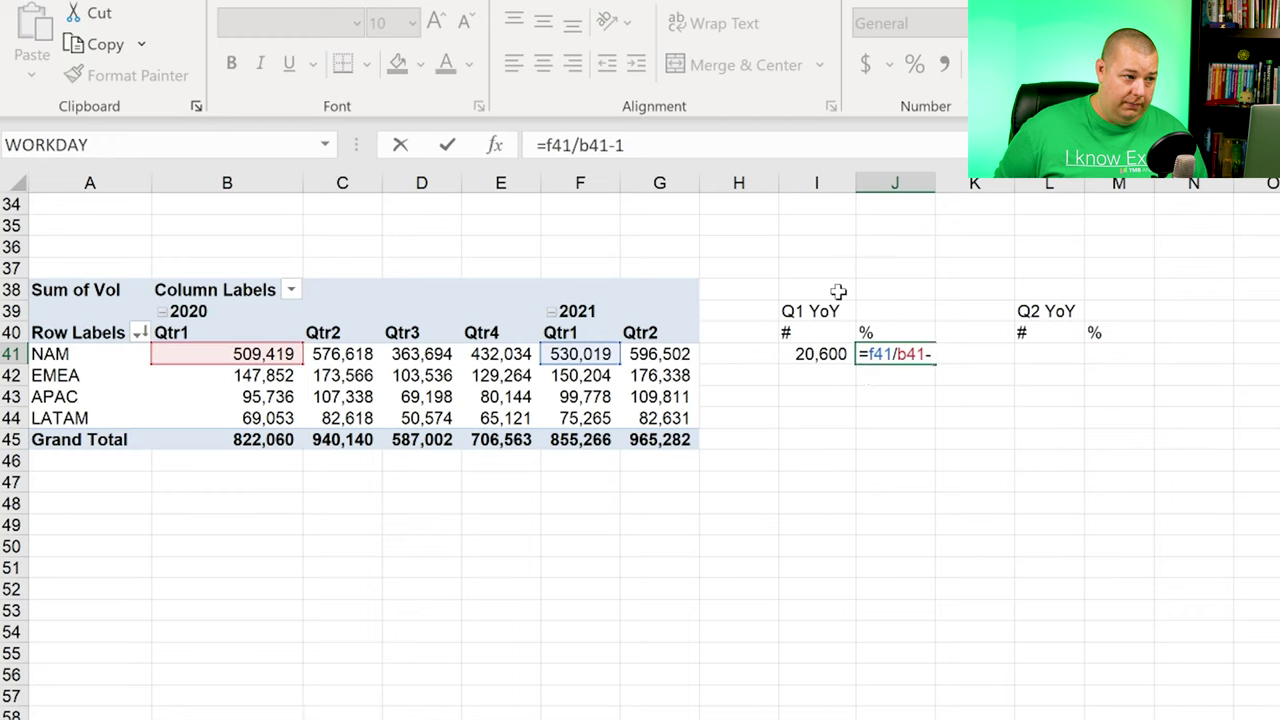
key("Return")
key("Up")
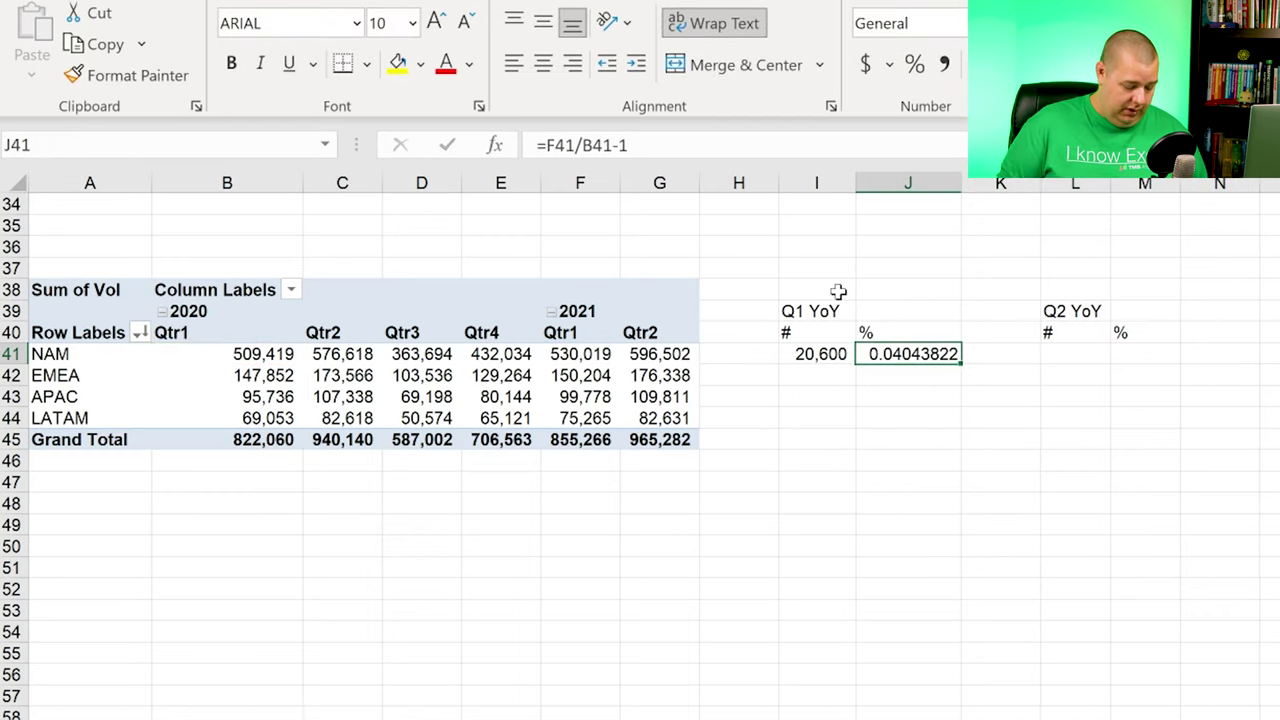
key("alt+h")
key("p")
key("alt+h")
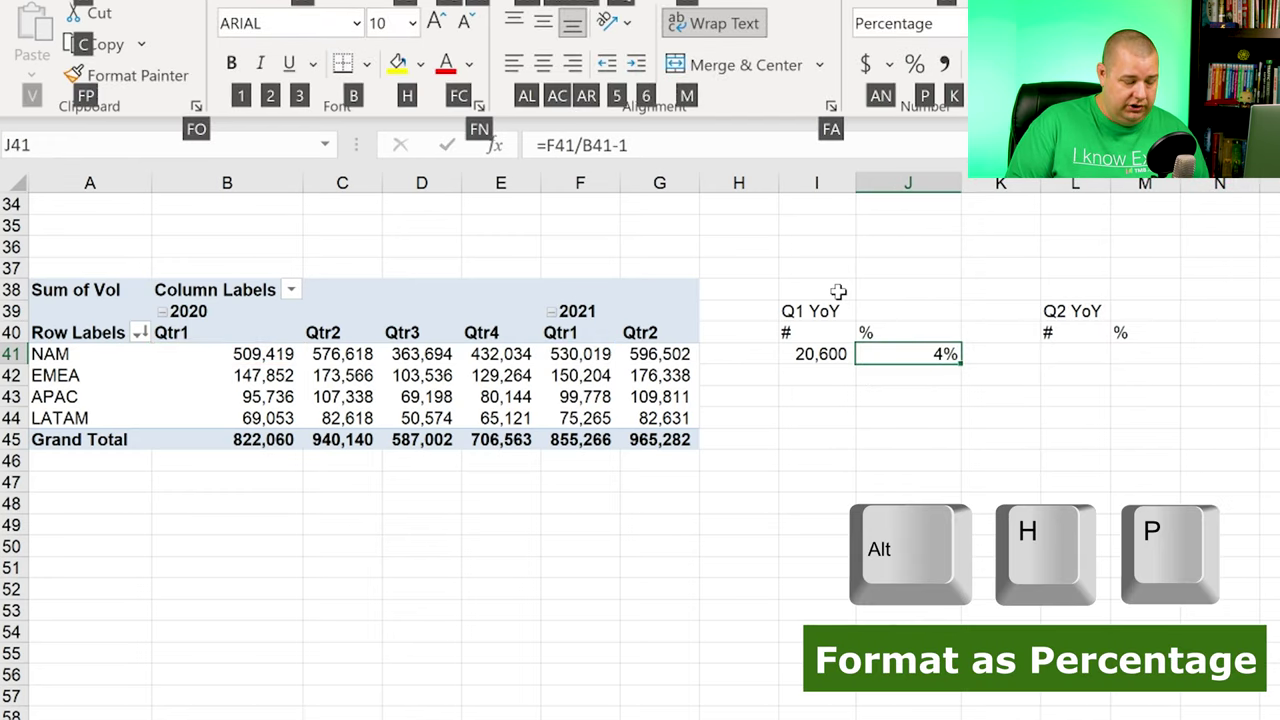
key("0")
Step: Copy NAM's # and % formulas down to rows 42–45 for all regions and the grand total
key("Left")
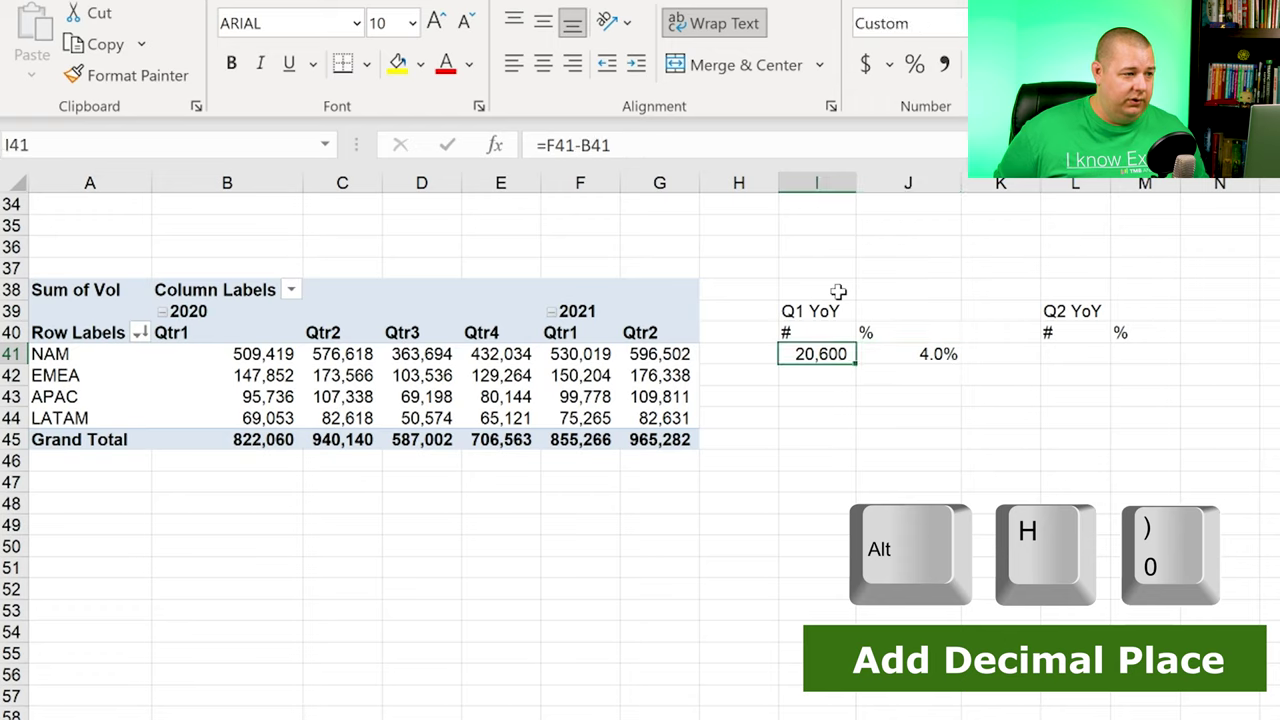
key("shift+Right")
key("ctrl+c")
key("shift+Down")
key("shift+Down")
key("shift+Down")
key("shift+Down")
key("ctrl+v")
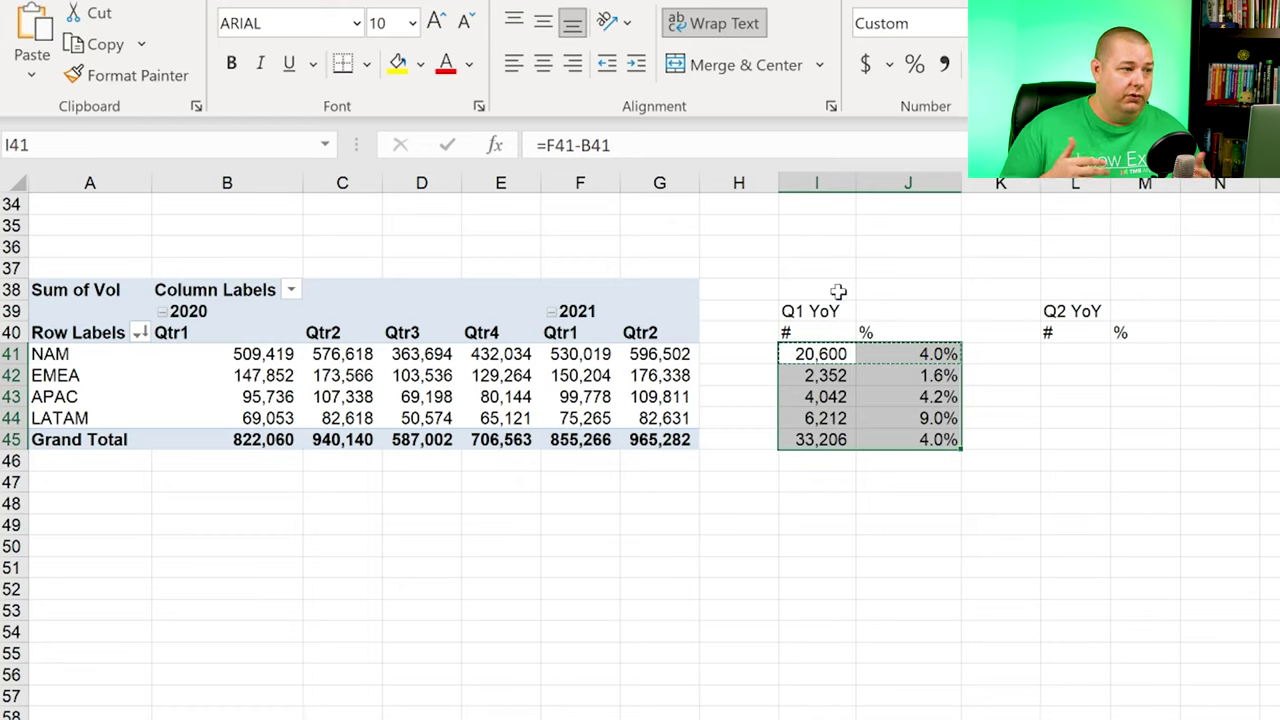
Step: Copy the NAM Q1 YoY # and % formulas into L41:M41 of the Q2 table
key("Left")
key("Right")
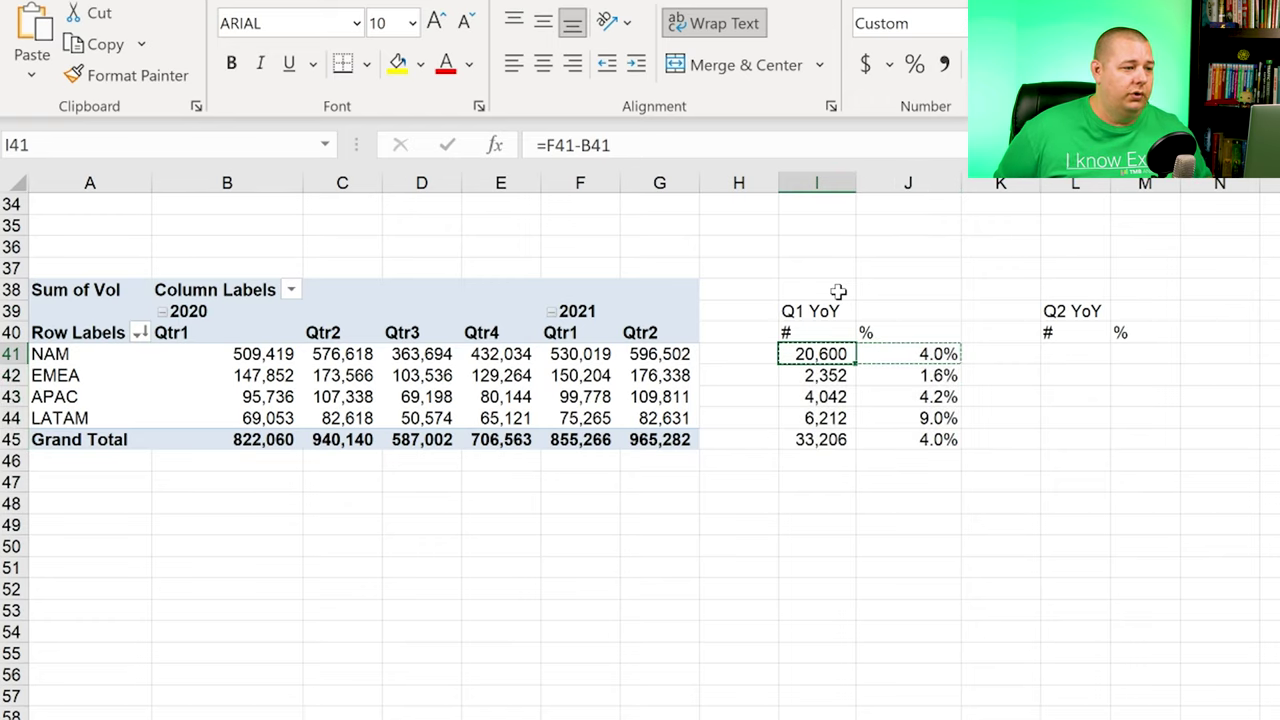
key("Right")
key("Down")
key("Down")
key("Down")
key("Down")
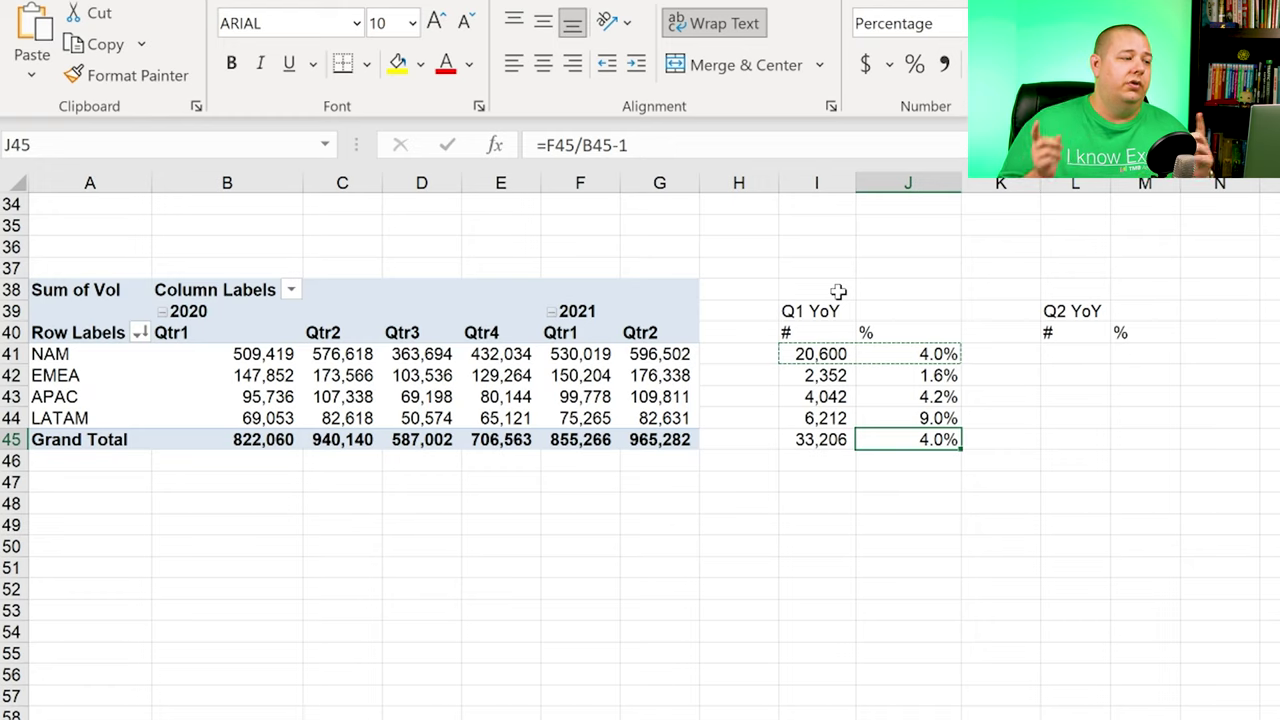
key("Up")
key("Up")
key("Up")
key("Up")
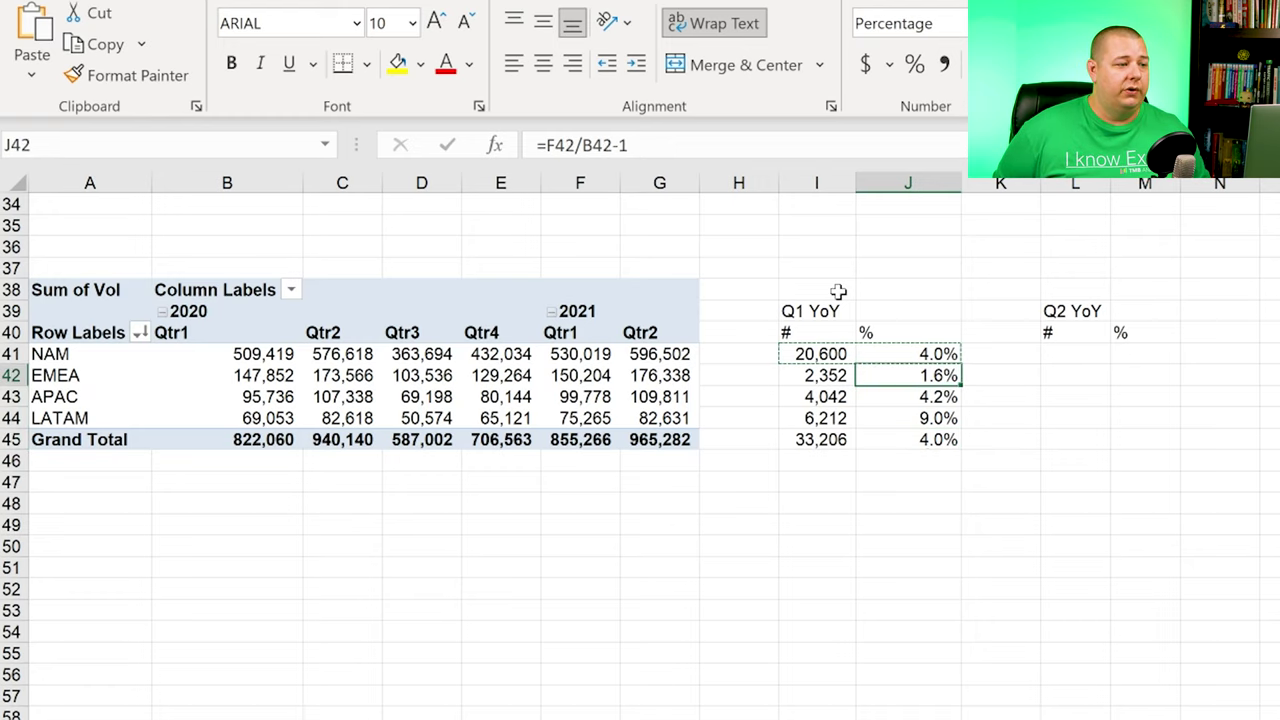
key("Left")
key("shift+Right")
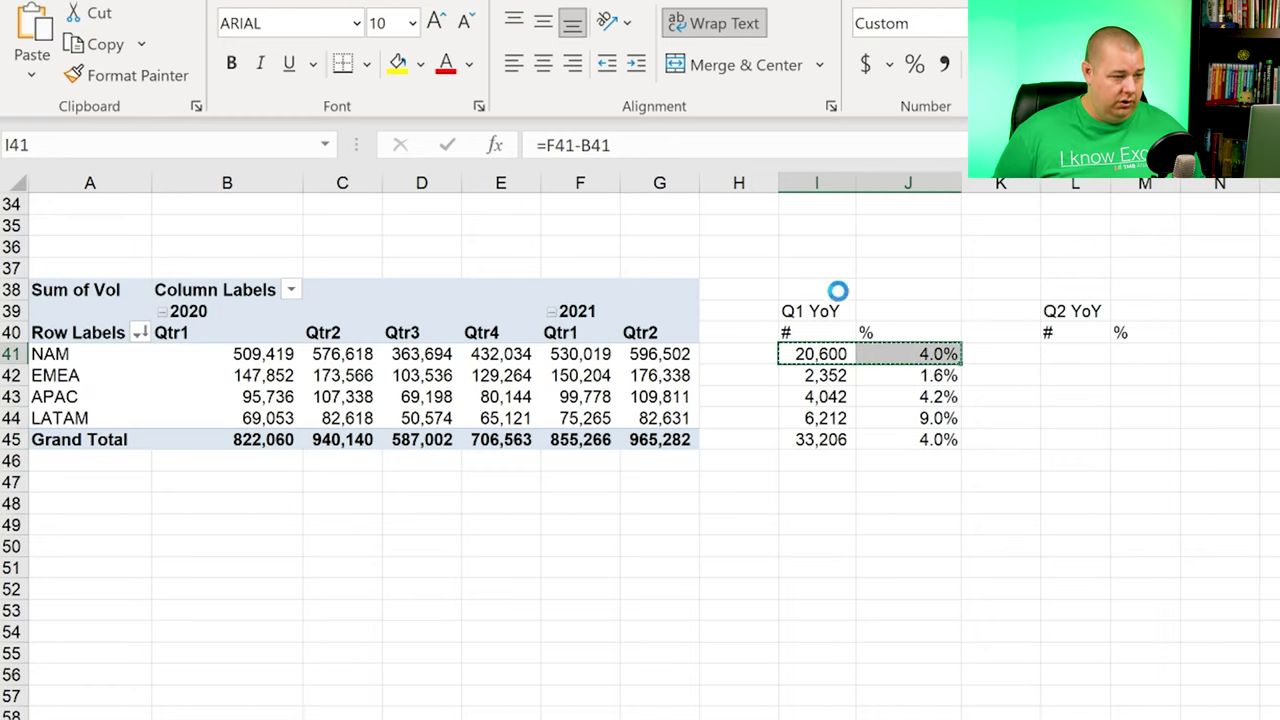
key("Right")
key("Right")
key("Right")
key("ctrl+v")
key("Down")
key("Up")
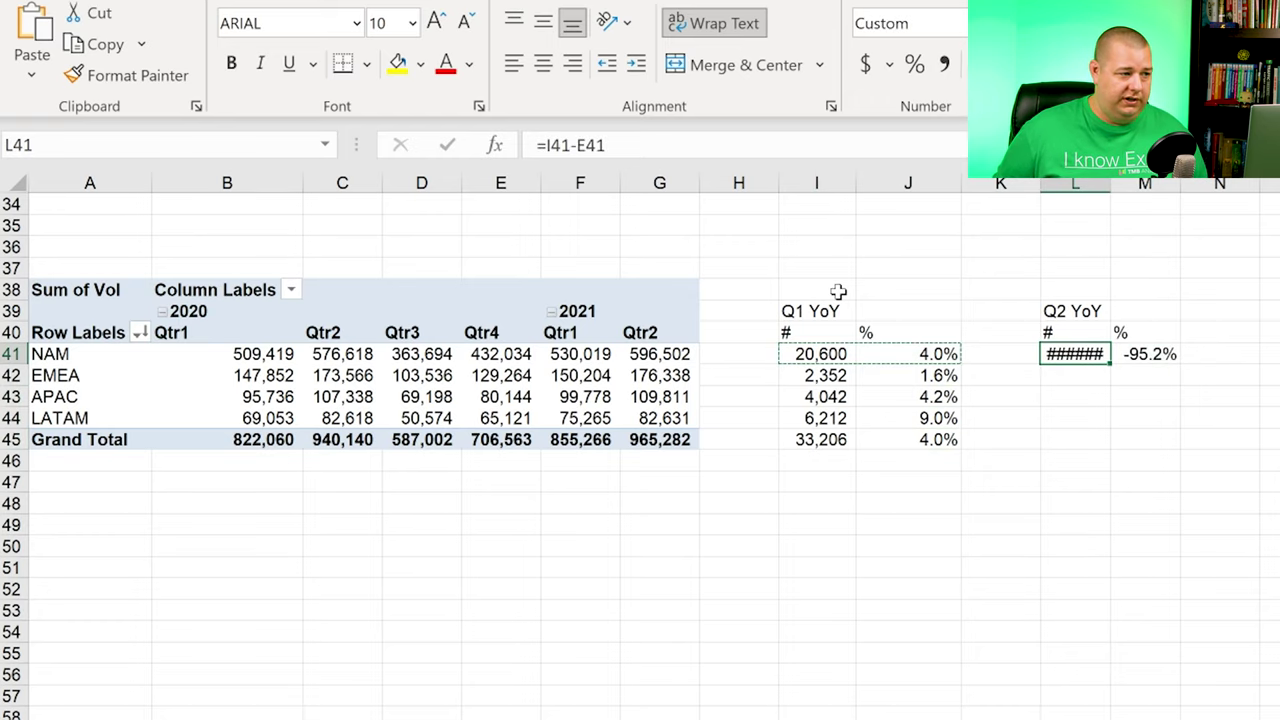
Step: Repoint L41 and M41 at 2021 and 2020 Qtr2, making M41 =G41/C41-1
key("F2")
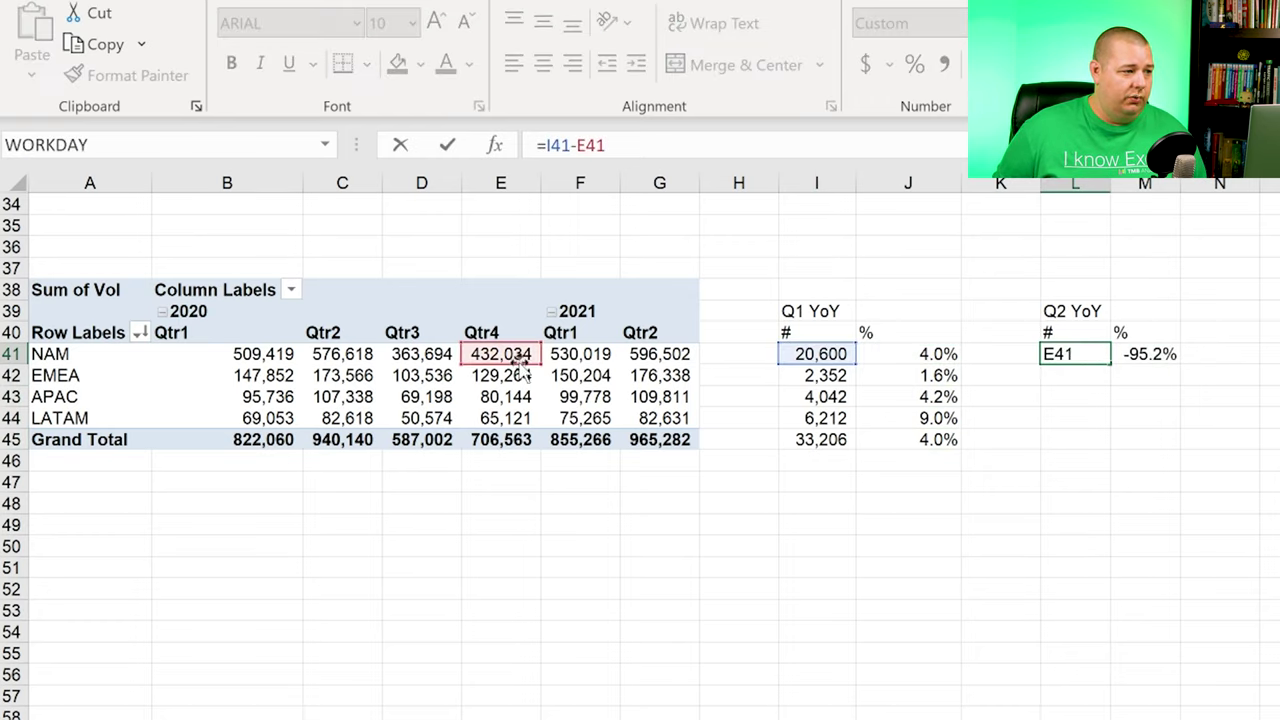
left_click_drag(525, 364, 345, 368)
left_click_drag(779, 372, 628, 345)
key("Return")
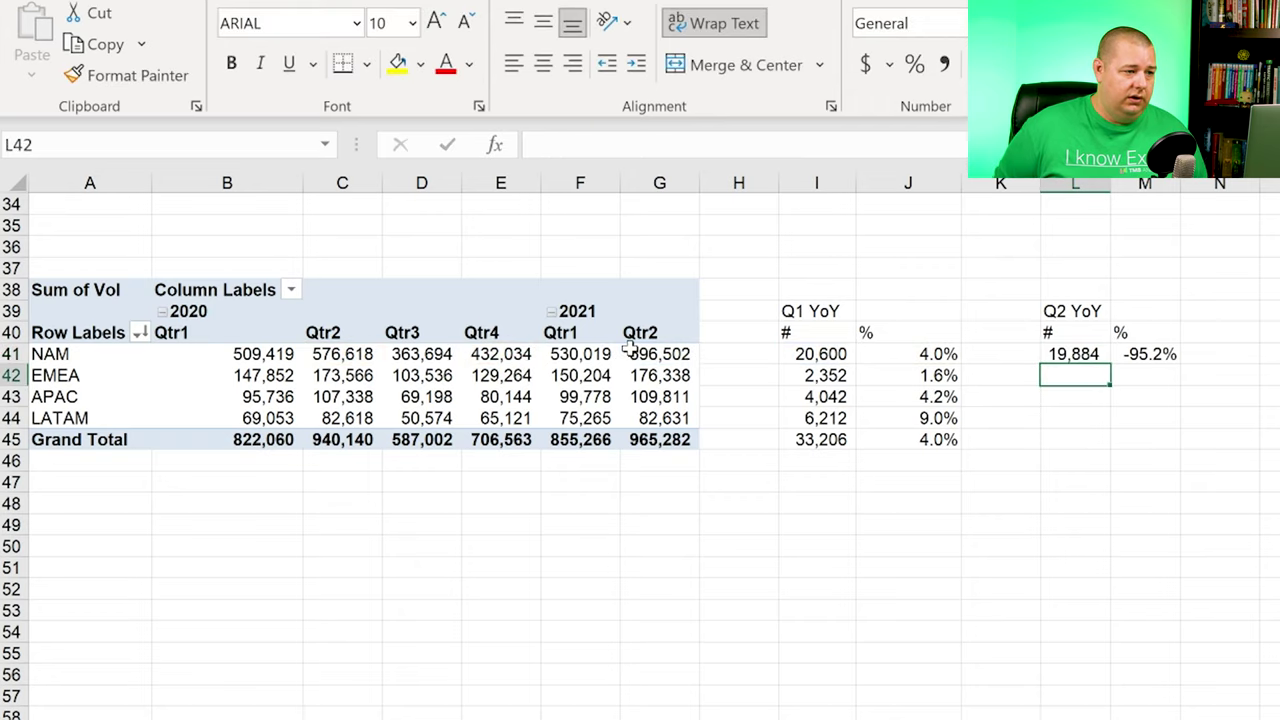
key("Up")
key("Right")
key("F2")
left_click_drag(468, 346, 328, 356)
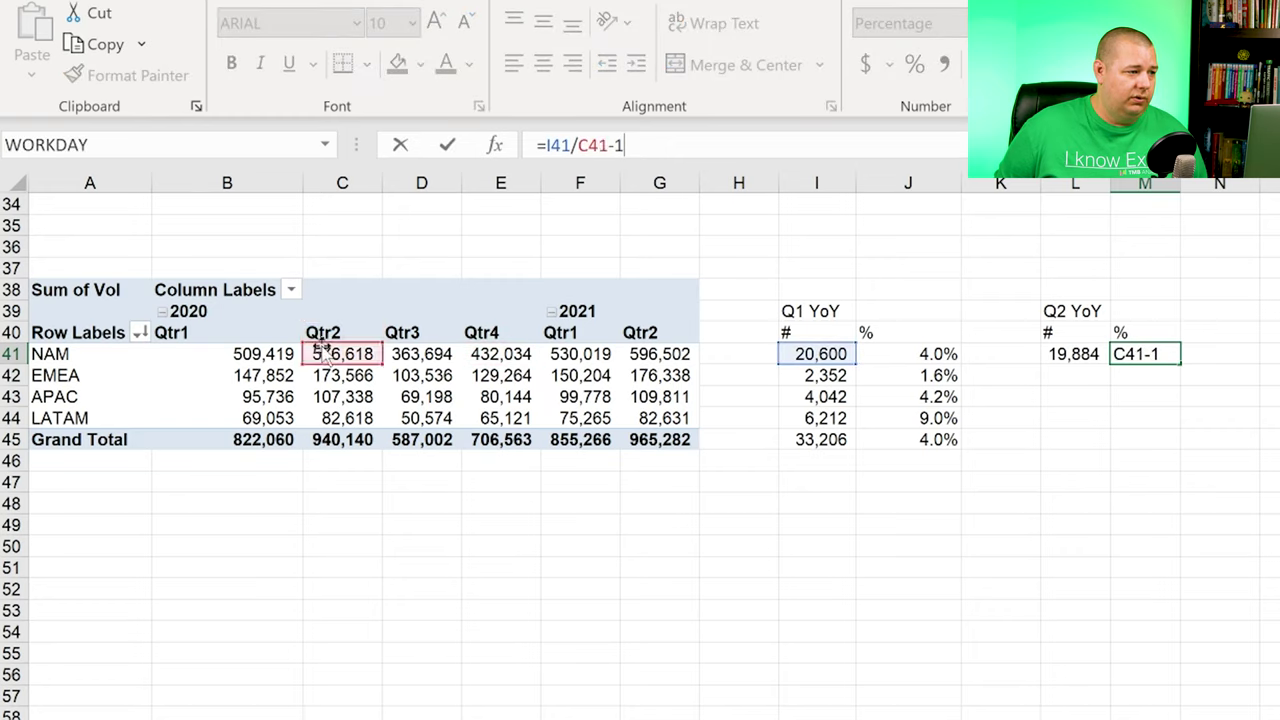
left_click_drag(777, 362, 688, 354)
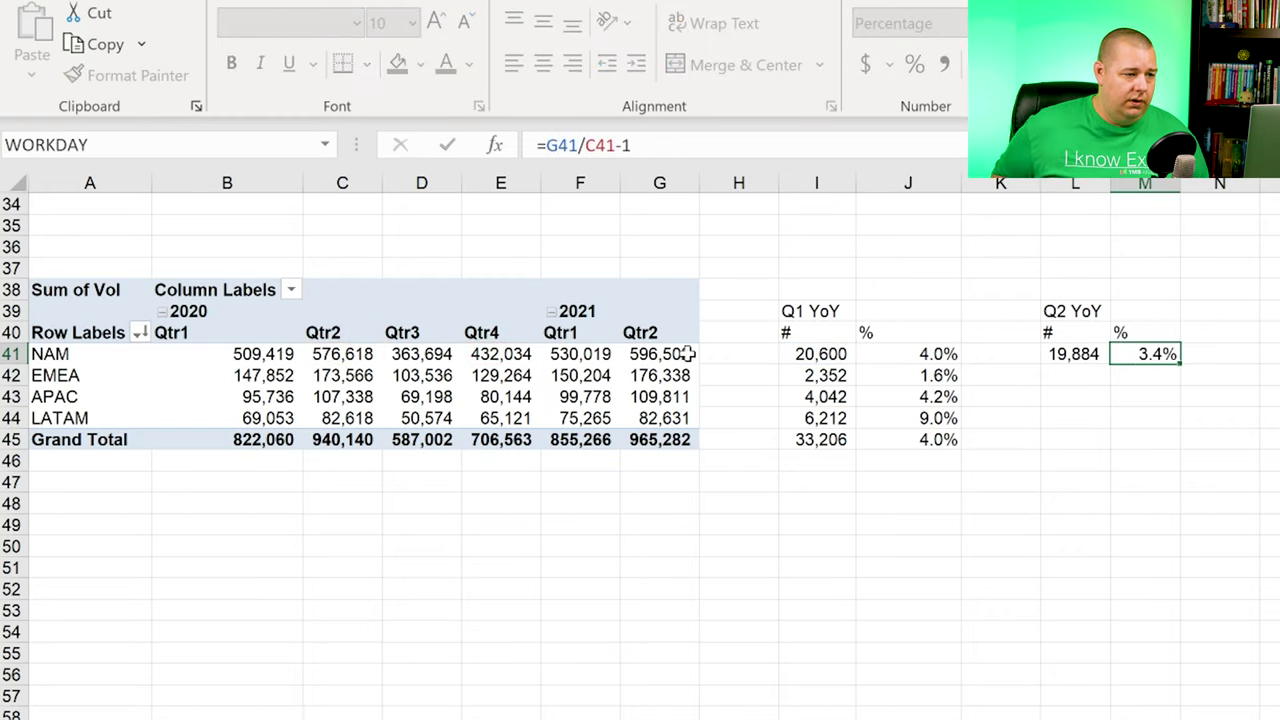
key("Return")
key("Up")
Step: Fill the NAM Q2 YoY formulas down L42:M45 through the Grand Total row
key("Left")
key("shift+Right")
key("ctrl+c")
key("shift+Down")
key("shift+Down")
key("shift+Down")
key("shift+Down")
key("ctrl+v")
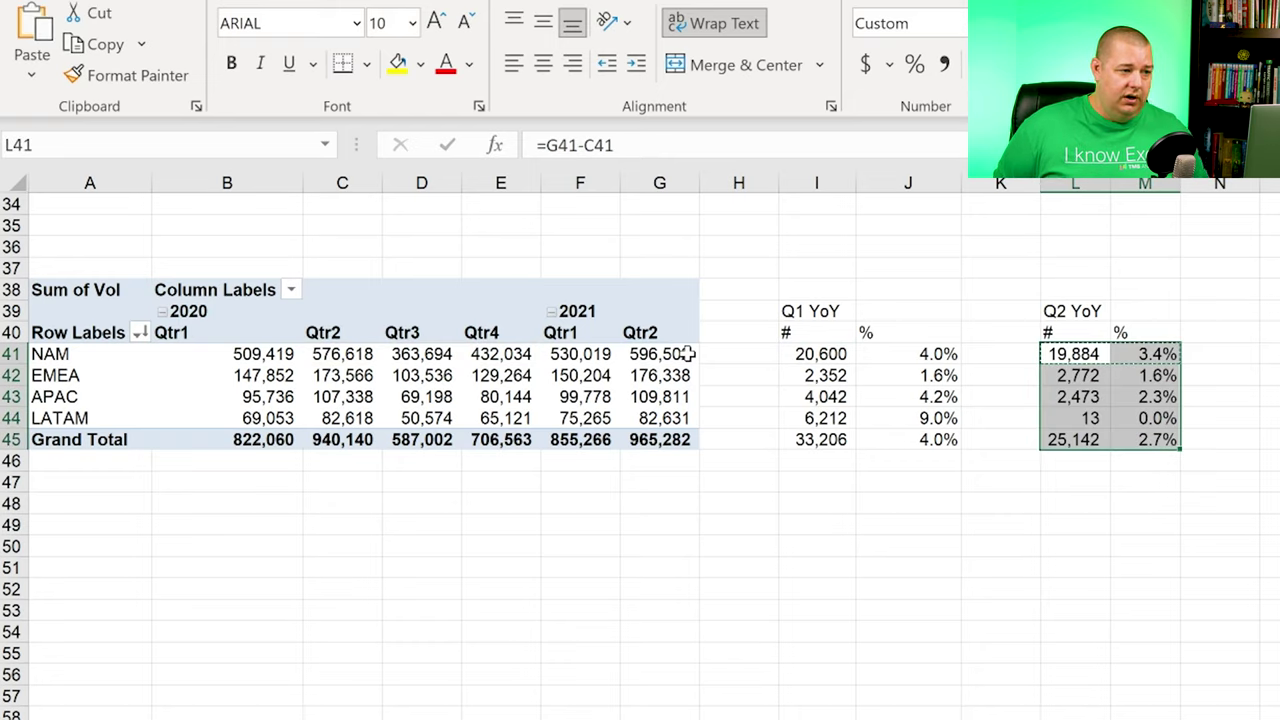
key("Up")
key("Down")
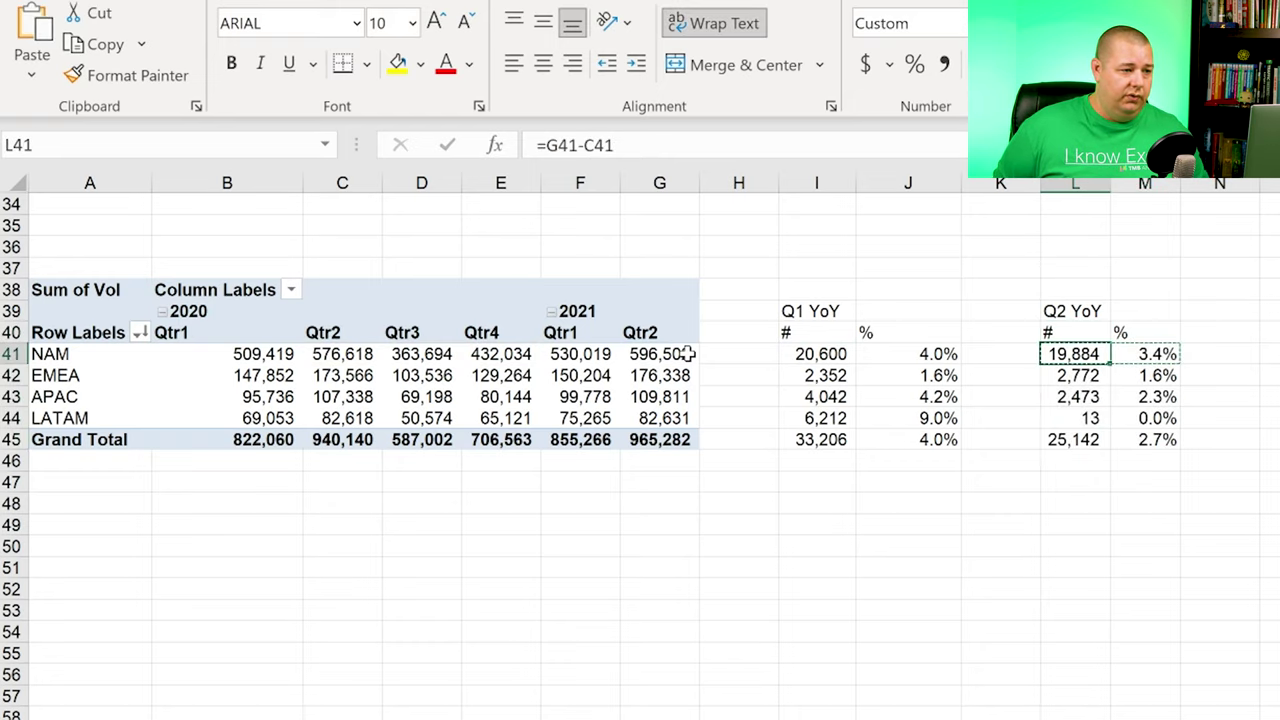
key("ctrl+Down")
key("ctrl+Up")
key("Down")
key("Down")
key("ctrl+Down")
key("Right")
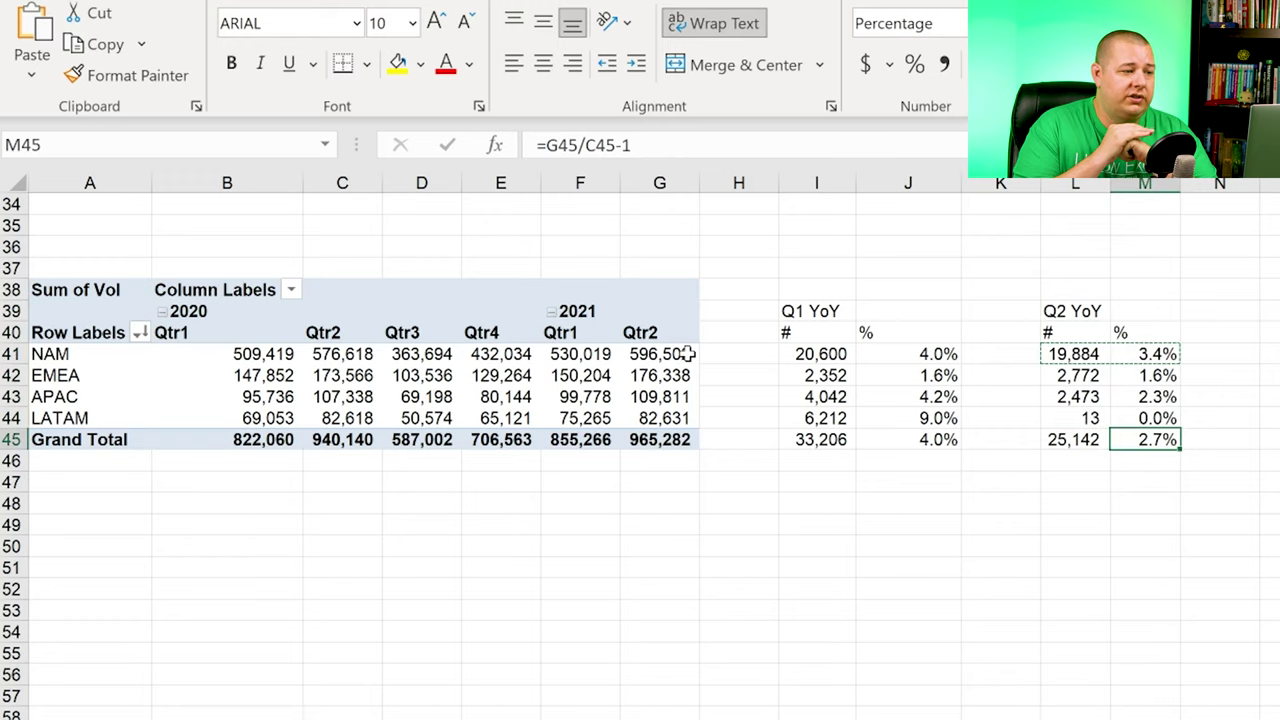
key("Up")
key("Left")
key("Left")
key("Left")
key("Left")
key("Right")
key("Right")
key("Right")
key("Right")
key("Left")
key("Left")
key("Left")
key("Left")
key("Right")
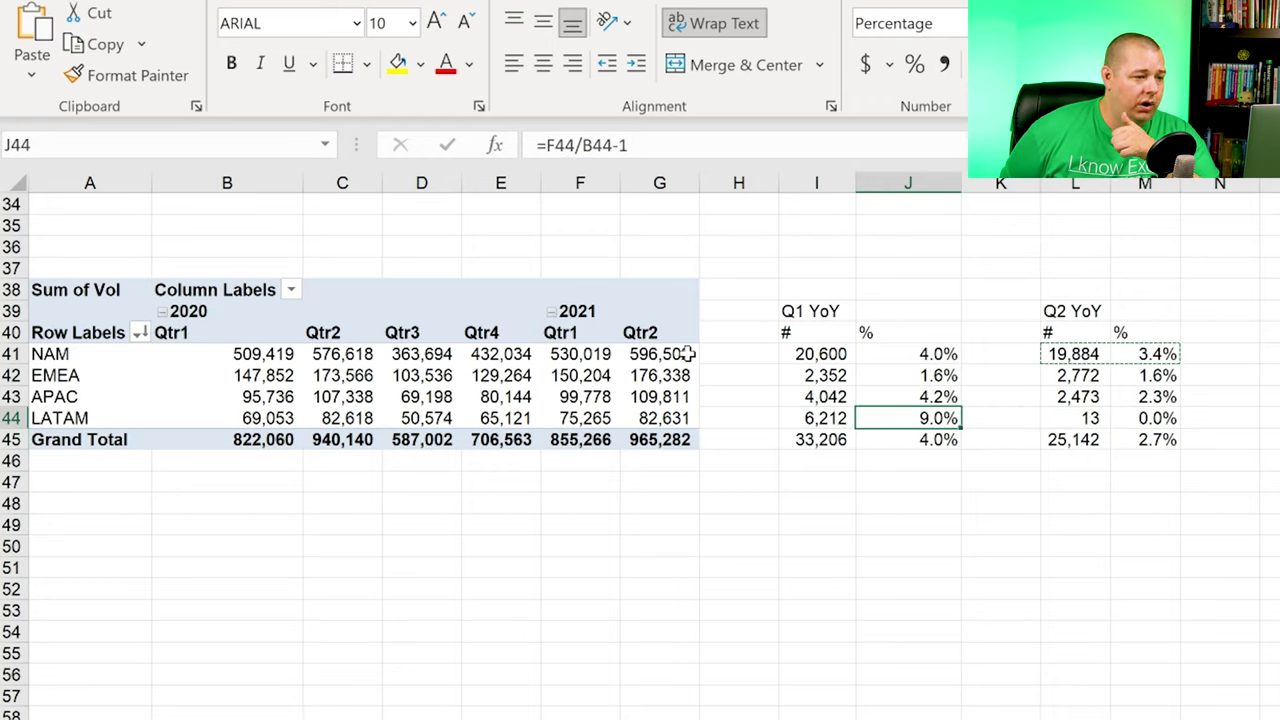
key("Right")
key("Right")
key("Right")
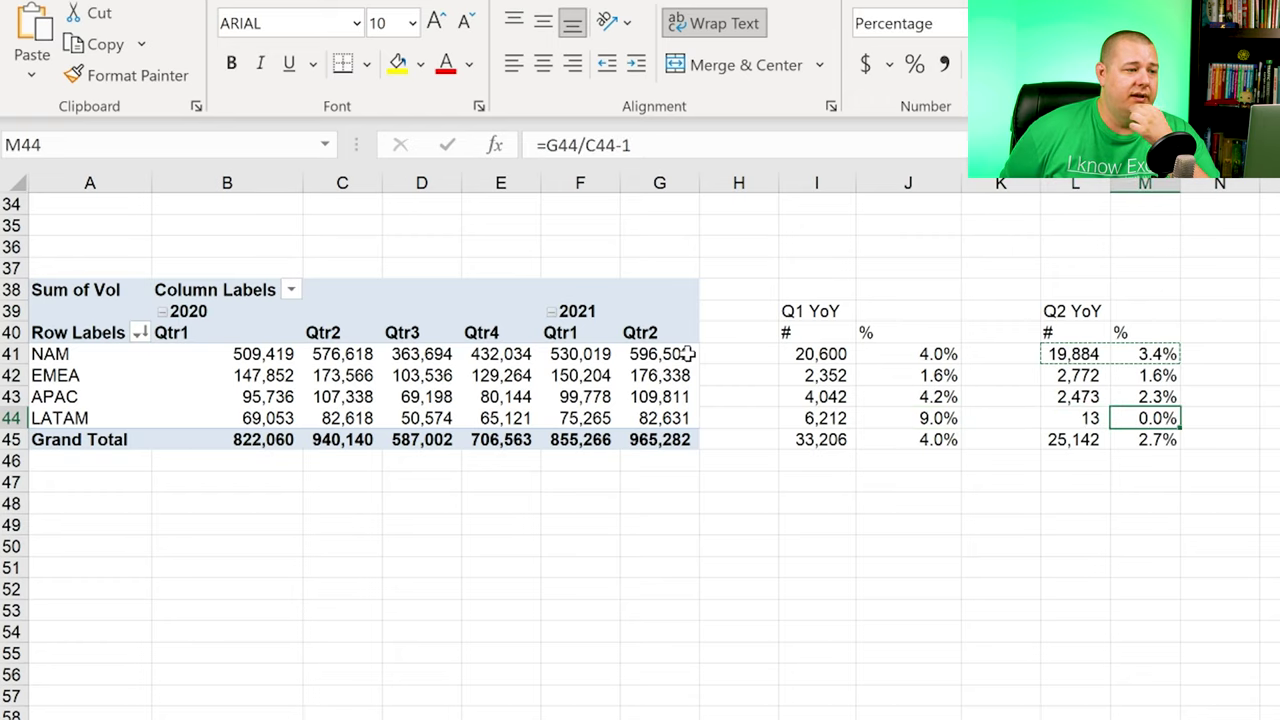
key("Up")
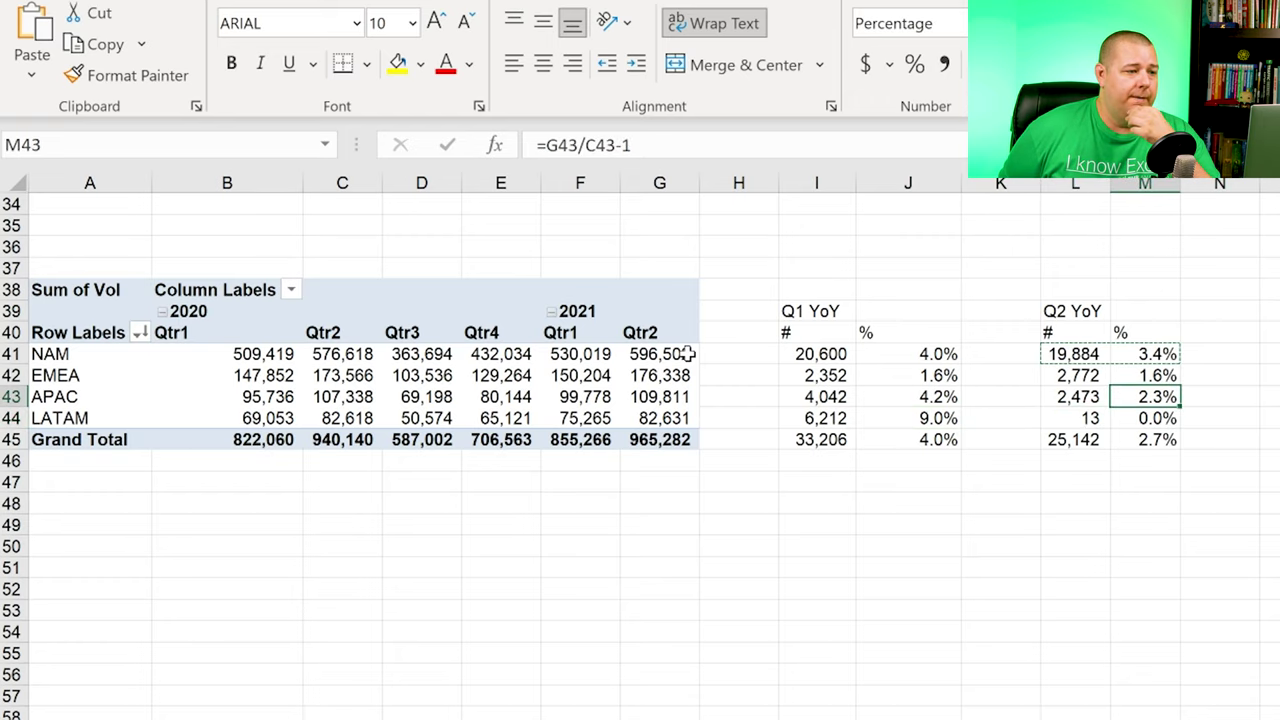
key("Up")
key("Up")
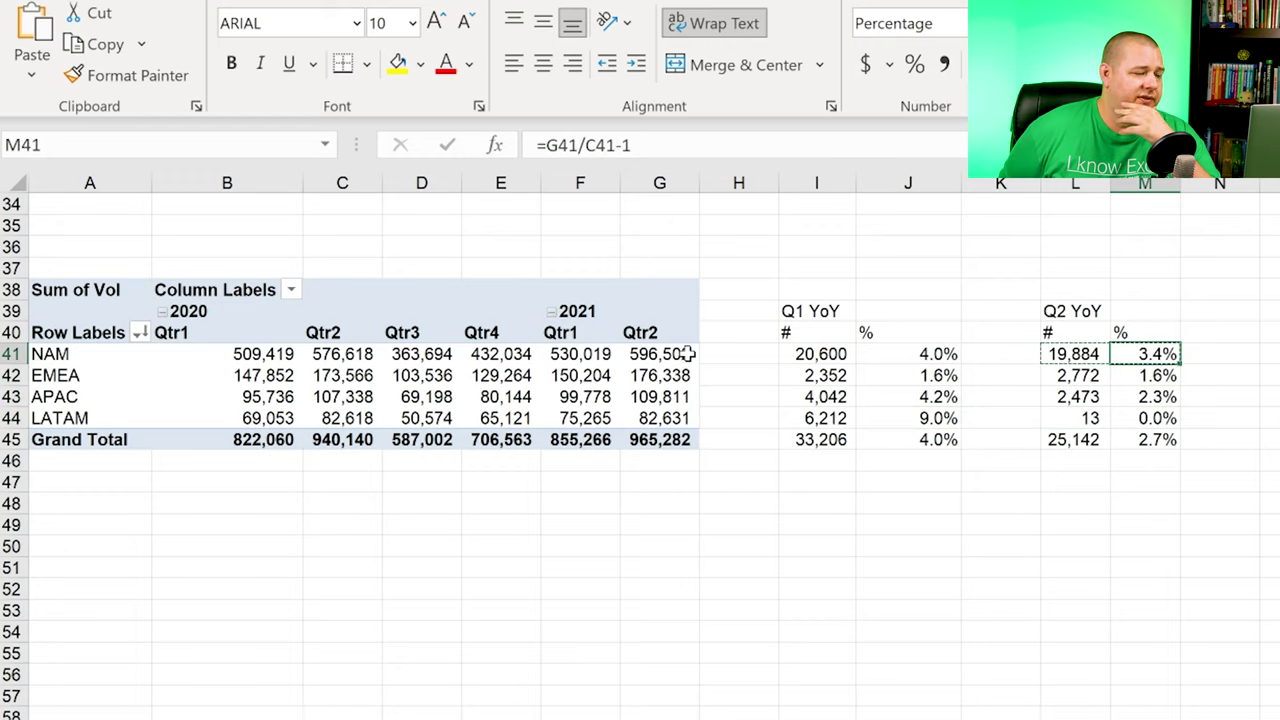
key("Down")
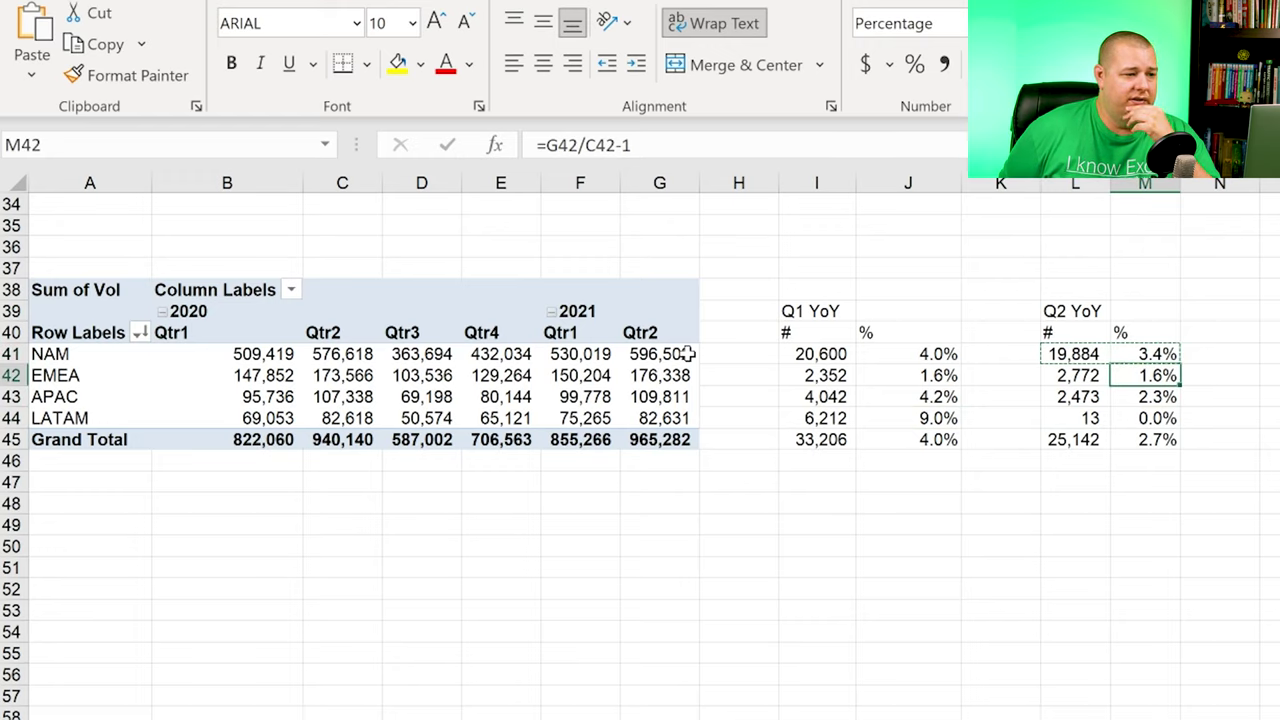
key("Down")
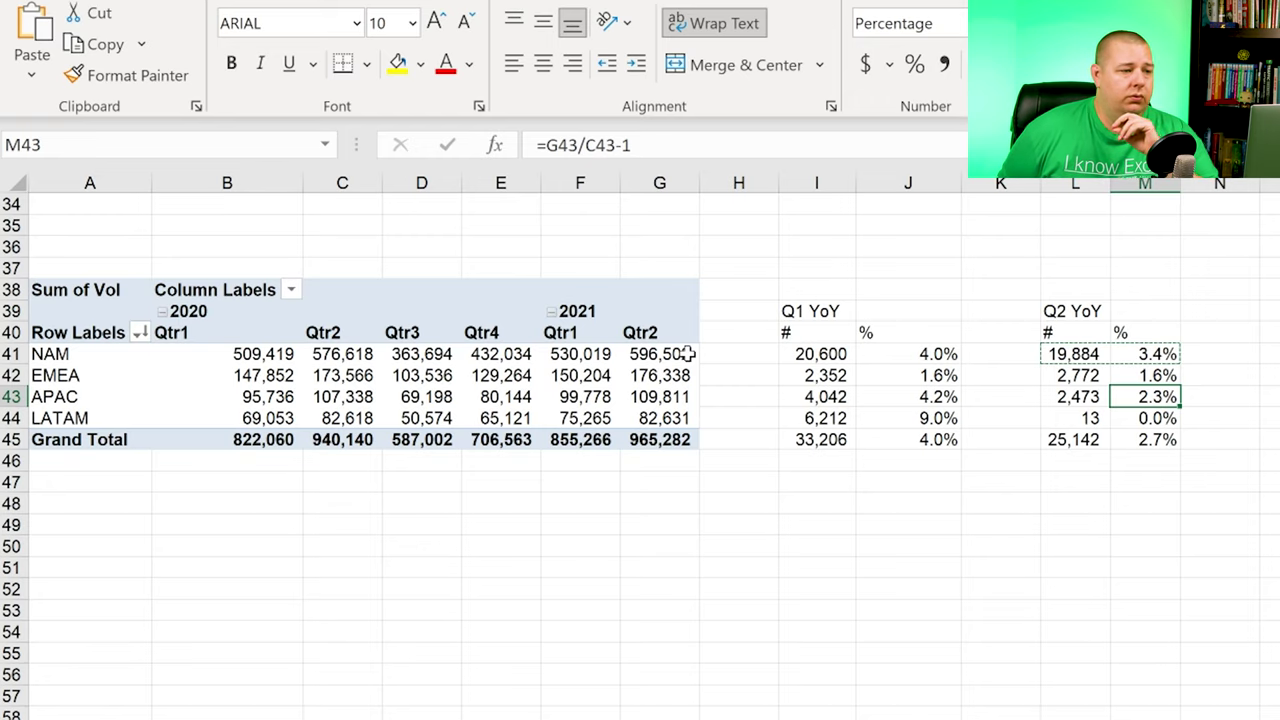
key("Right")
key("Up")
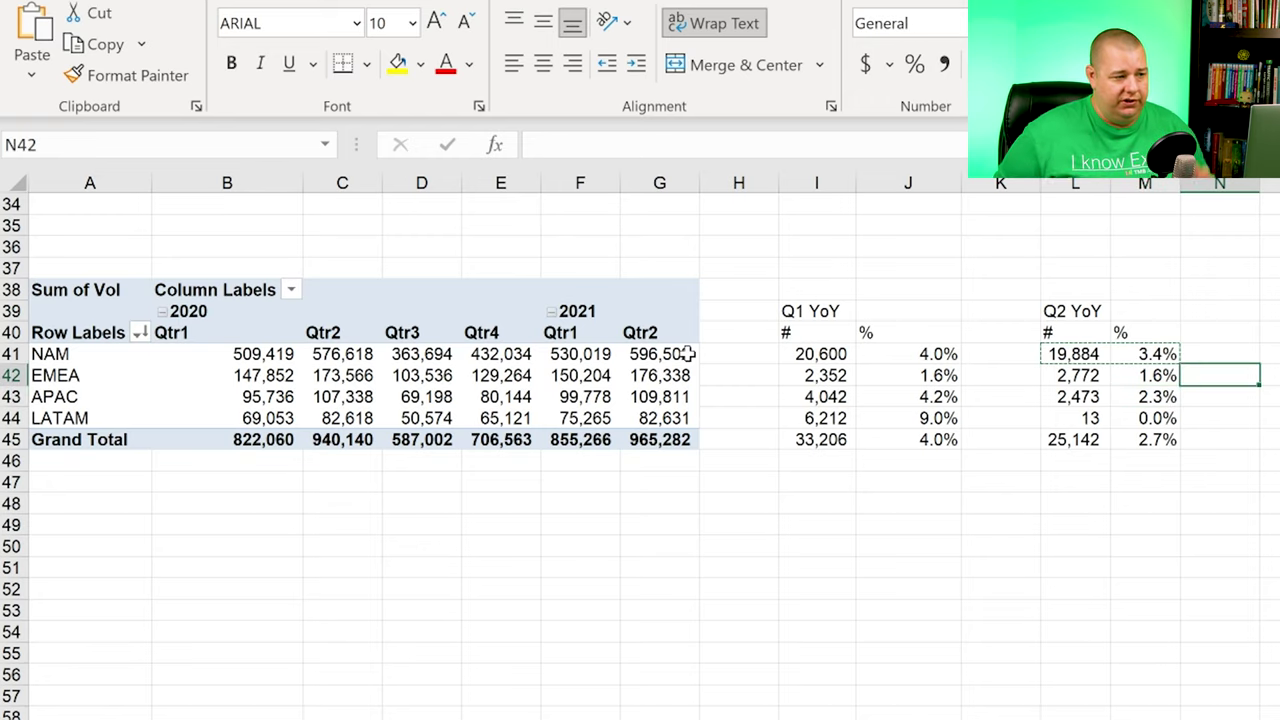
key("Right")
Step: Enter =C41/(1-J41) in O41 as NAM's Q2 forecast, returning 600,918.06
key("Up")
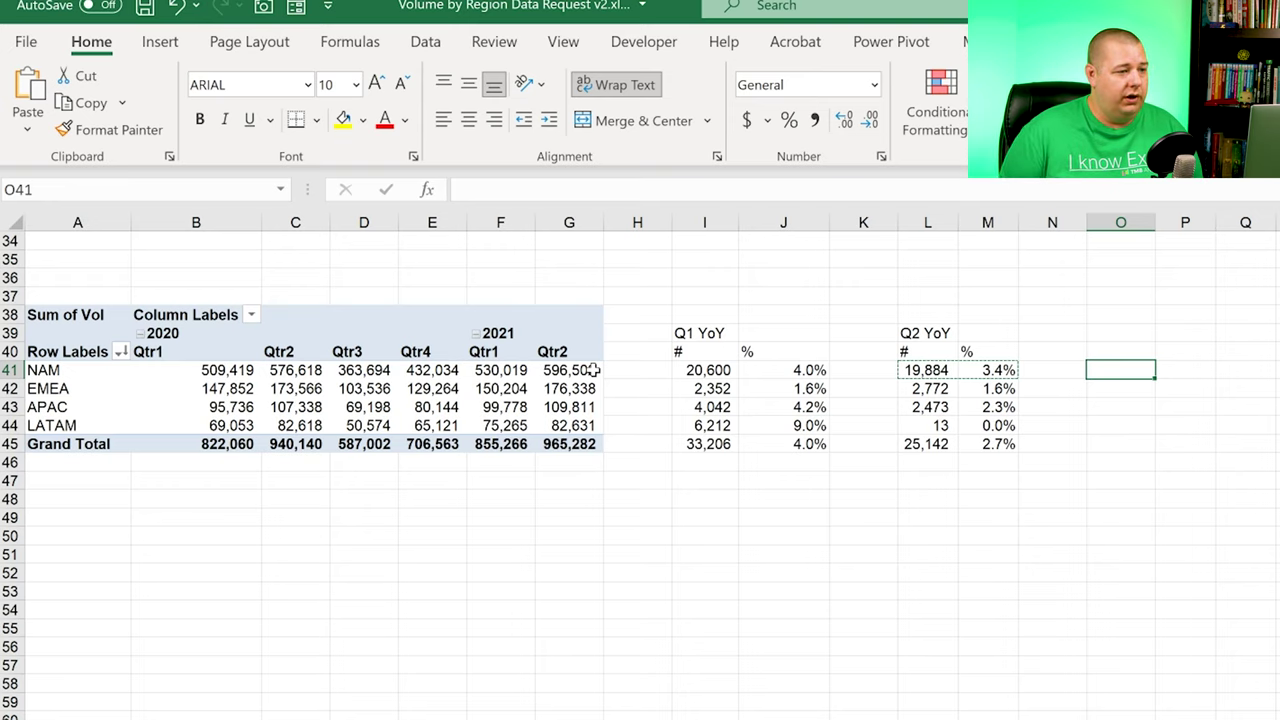
type("=")
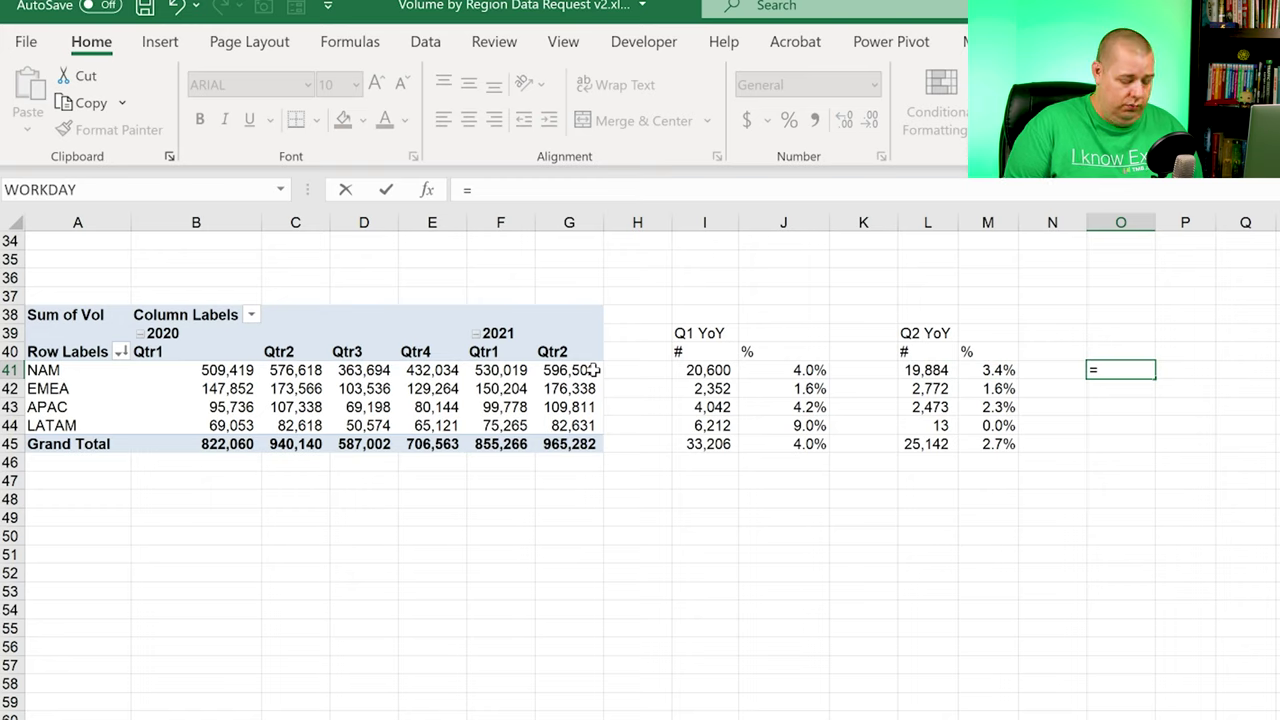
type("c")
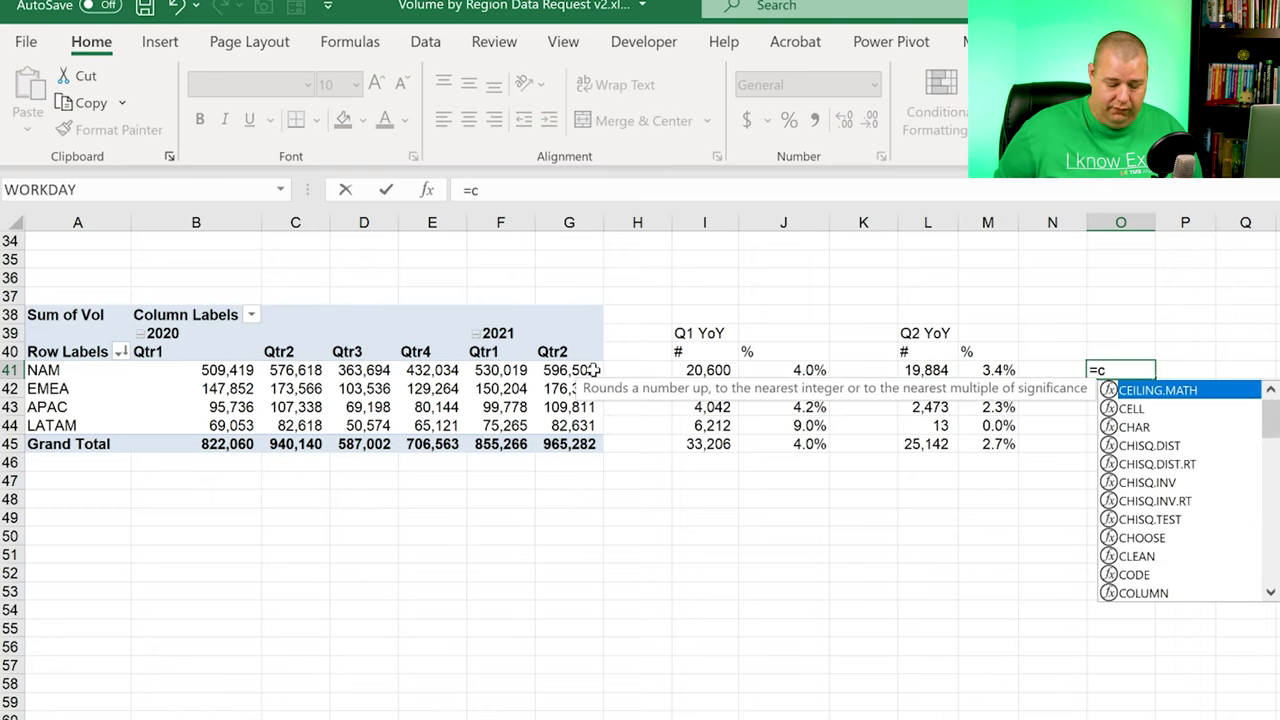
type("41")
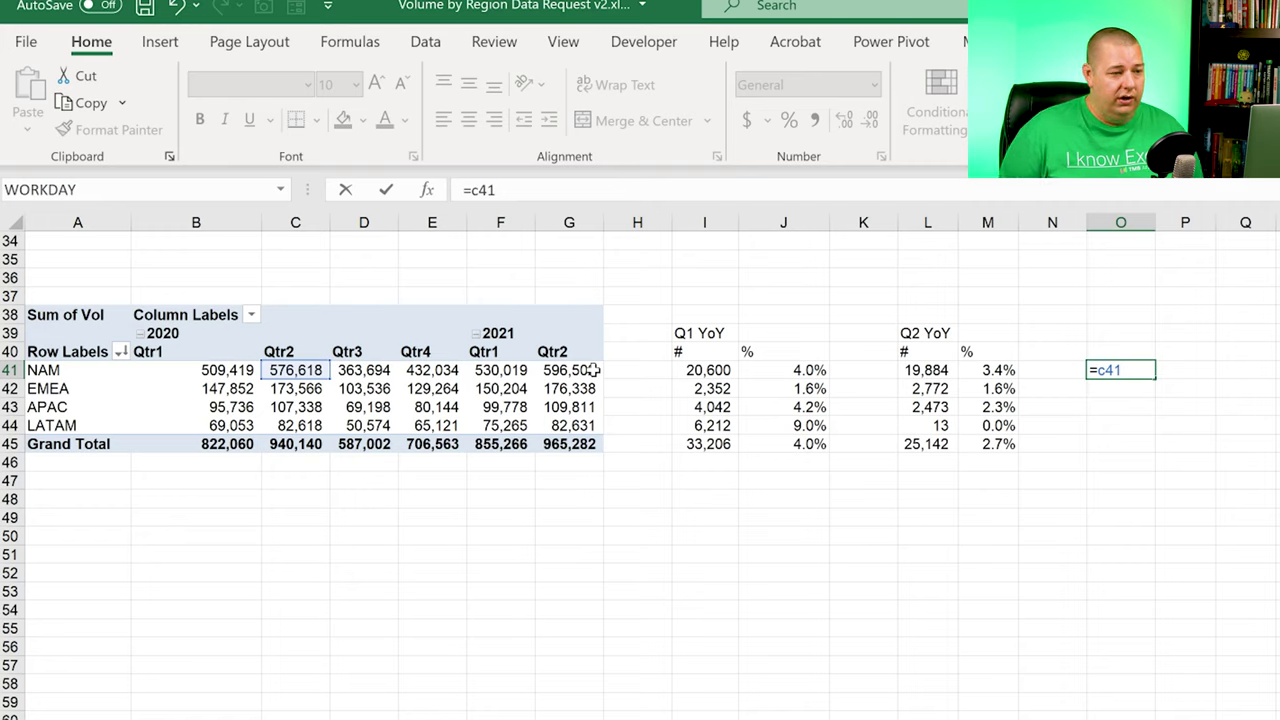
type("/")
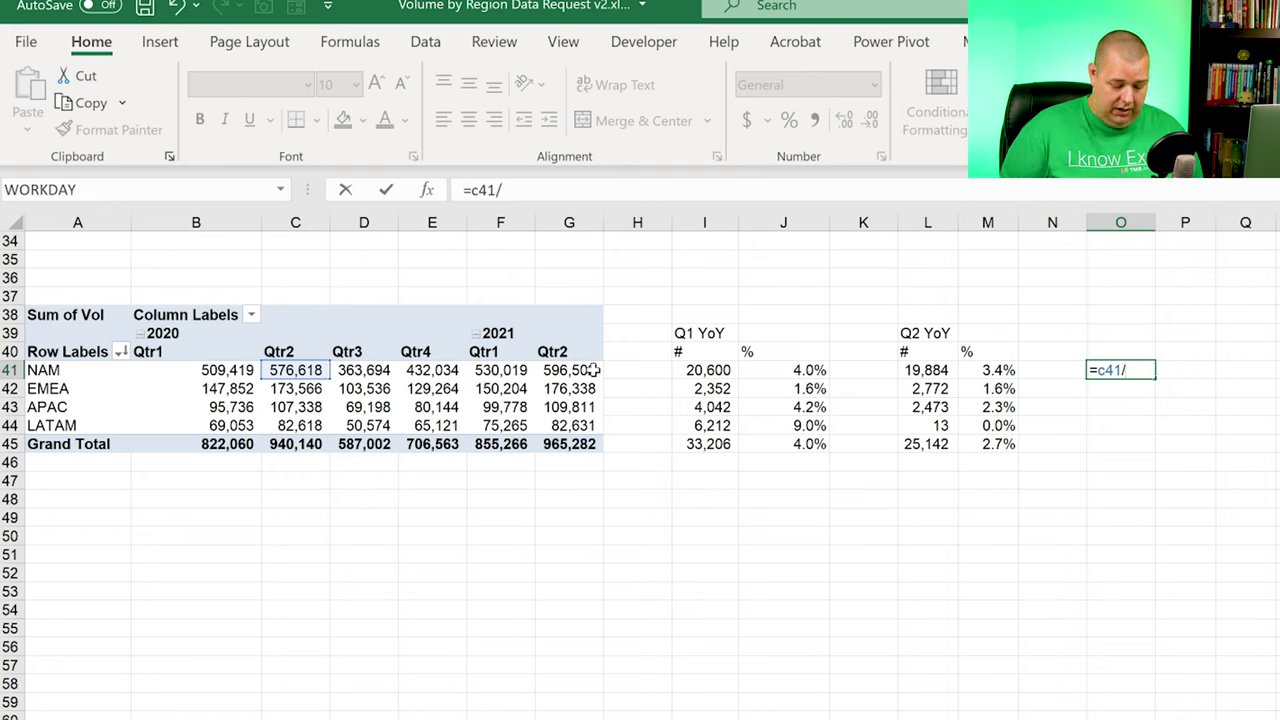
type("(")
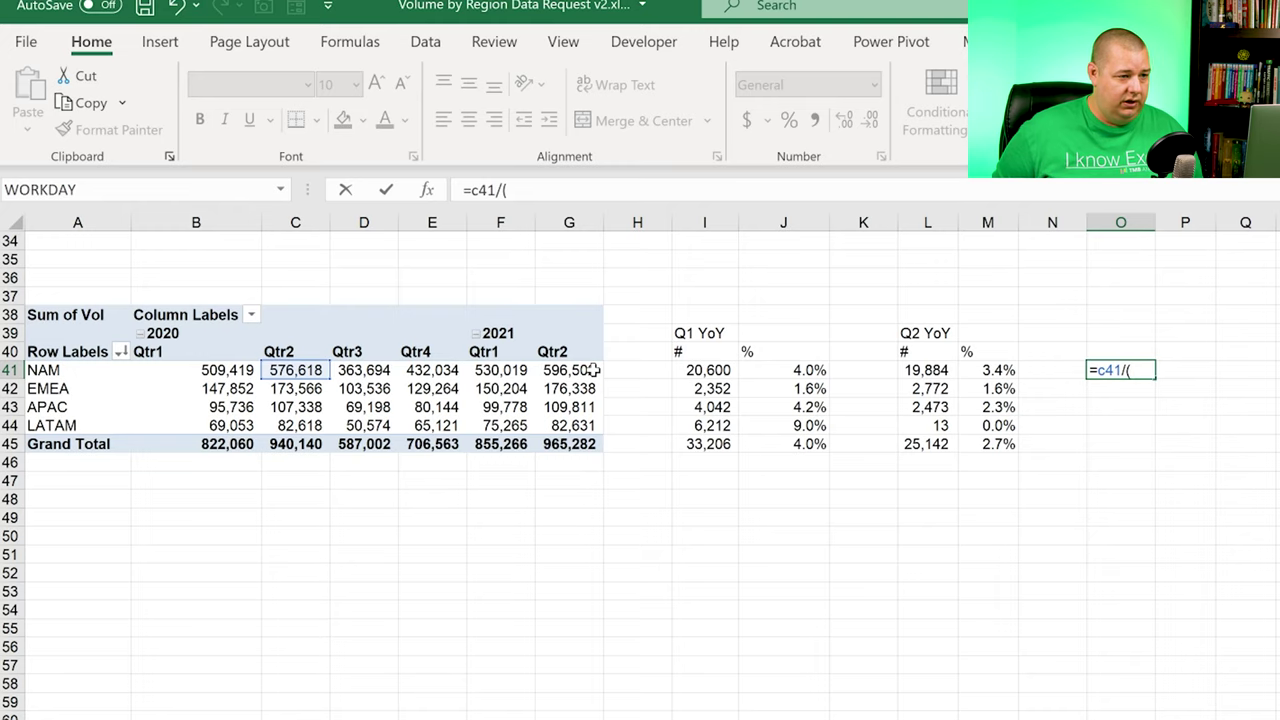
type("1-")
key("Left")
key("Left")
key("Left")
key("Left")
key("Left")
type(")")
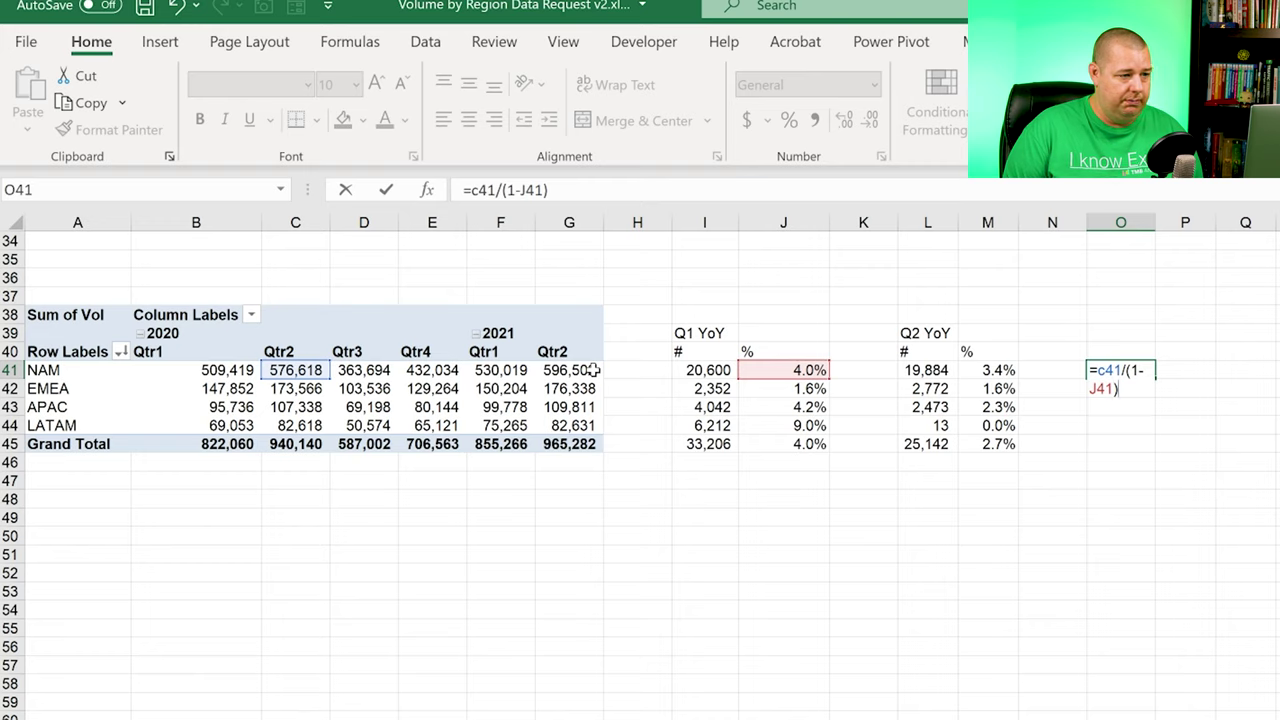
key("Return")
key("Up")
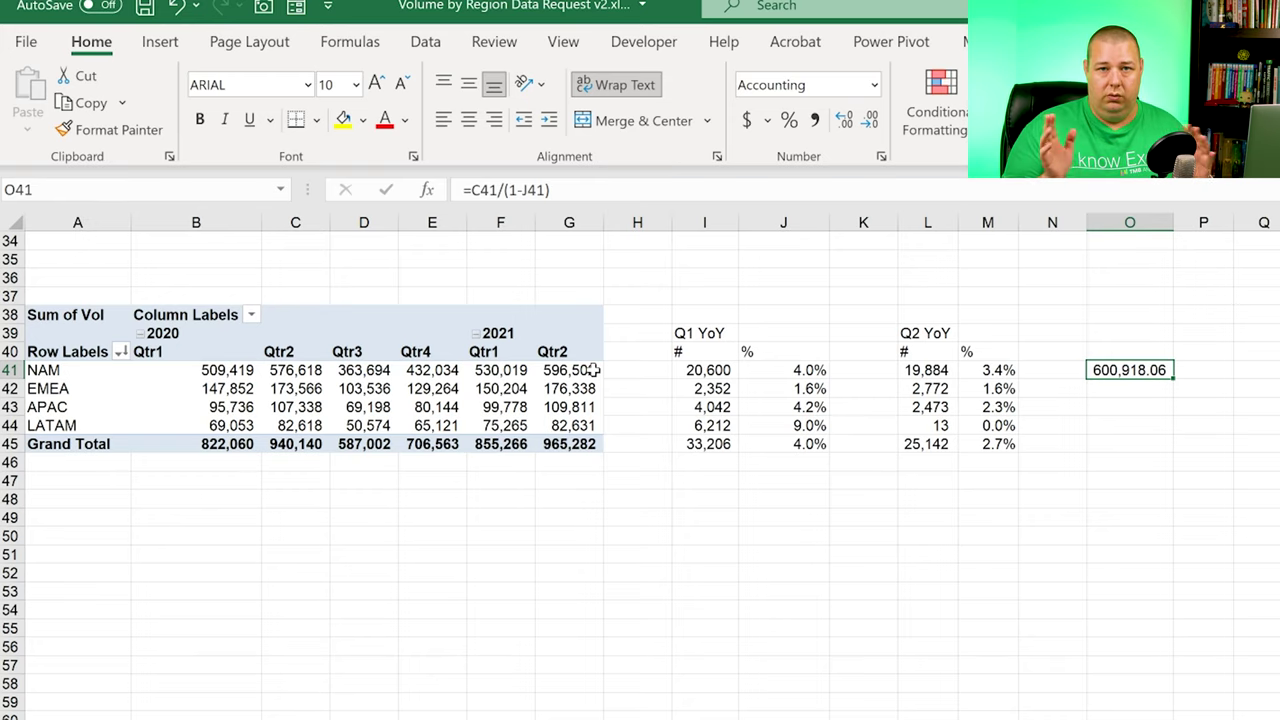
key("Down")
Step: Enter the NAM forecast gap =O41-G41 in P41
key("Up")
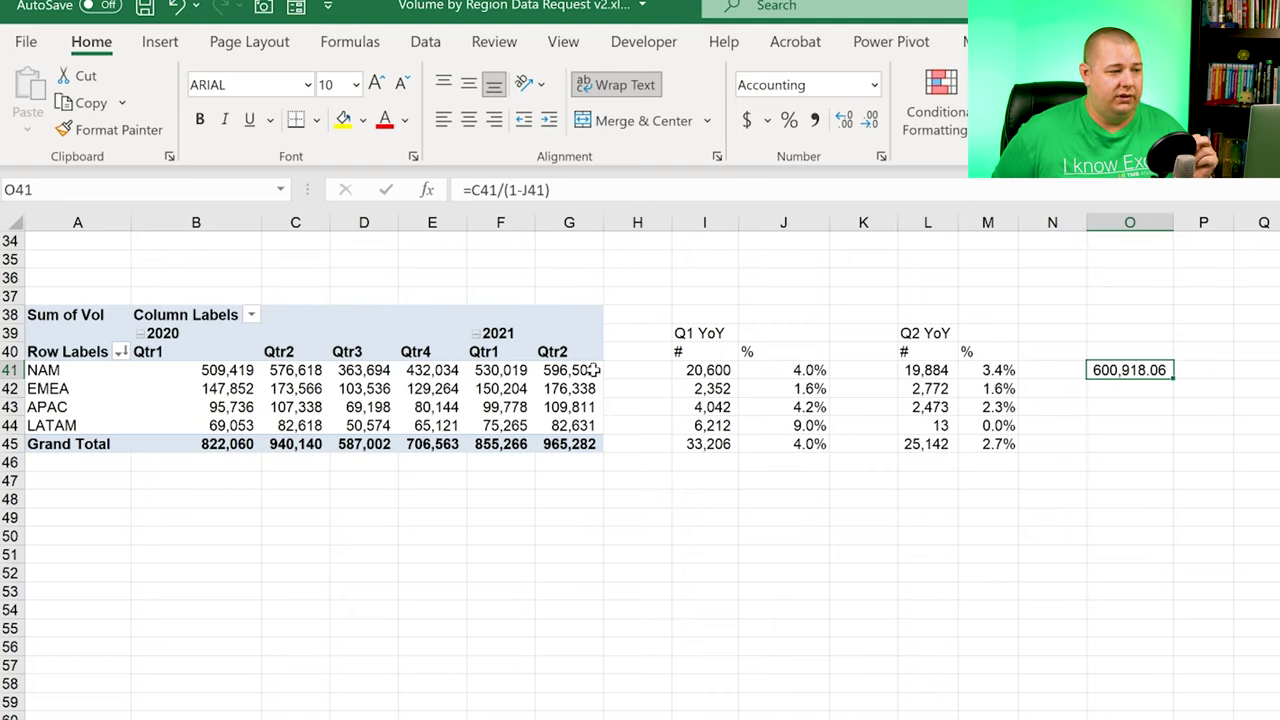
key("Right")
key("Left")
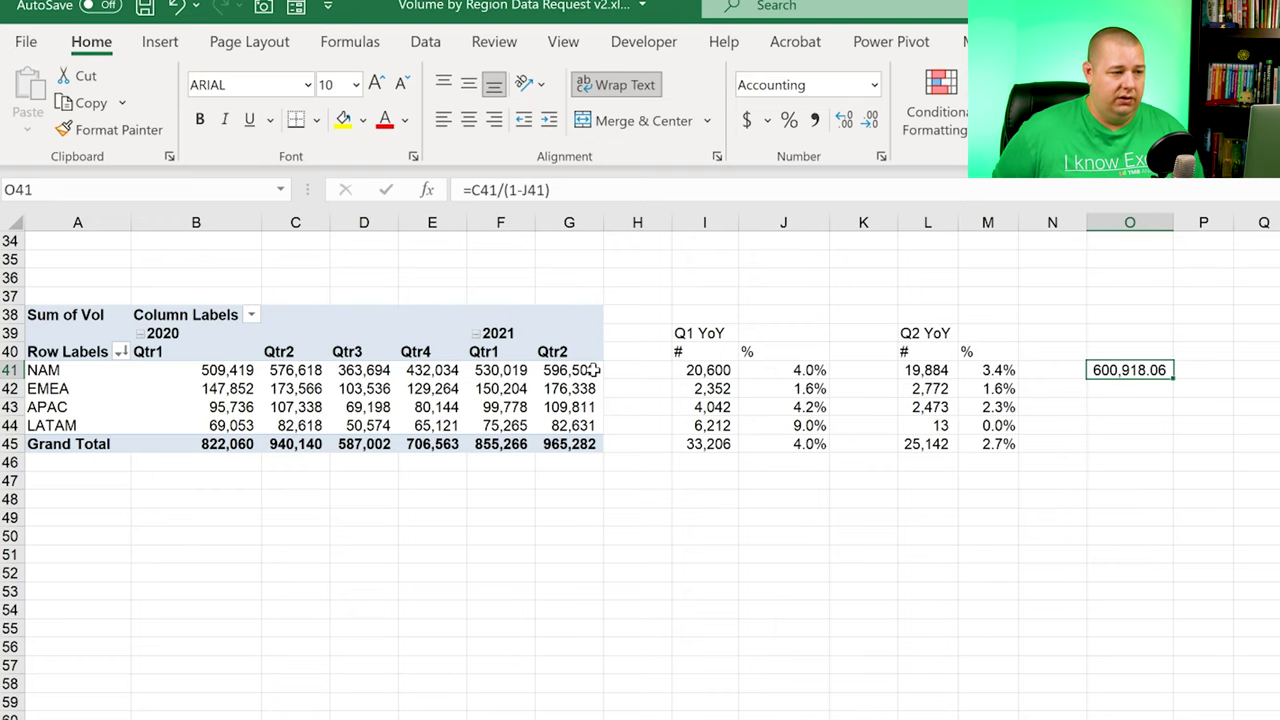
key("Right")
type("=")
key("Left")
type("-")
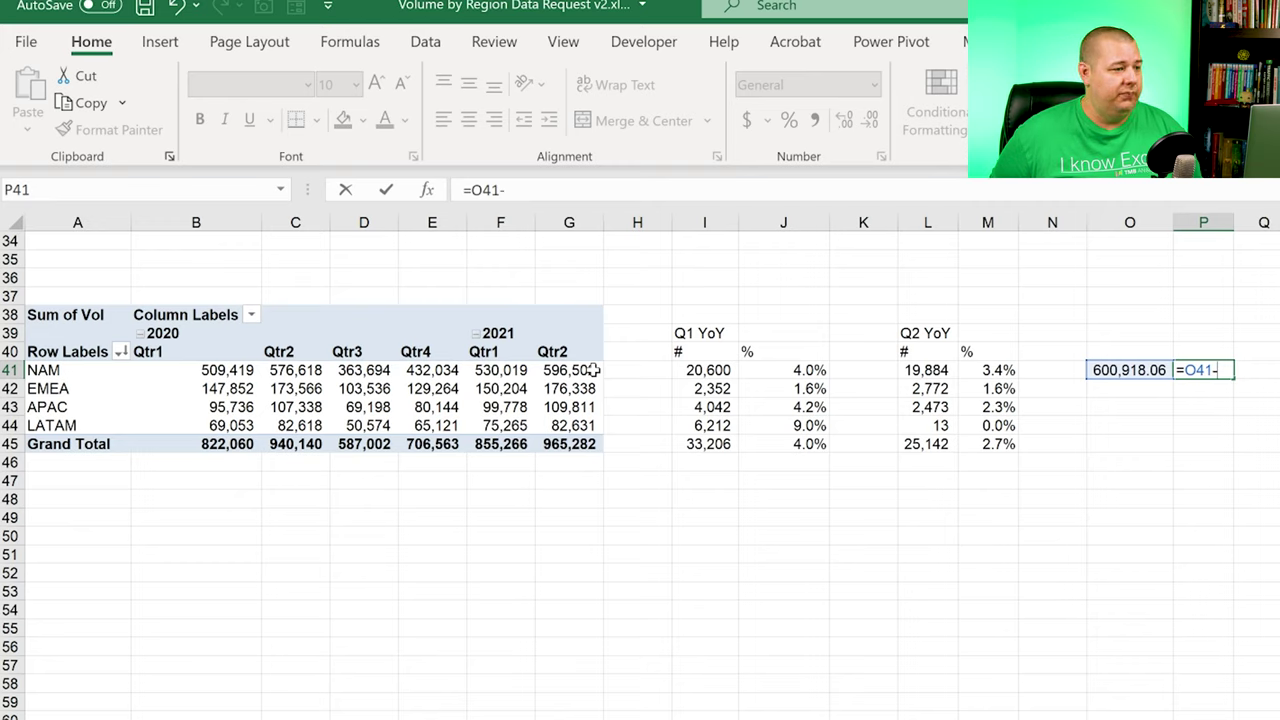
type("g41")
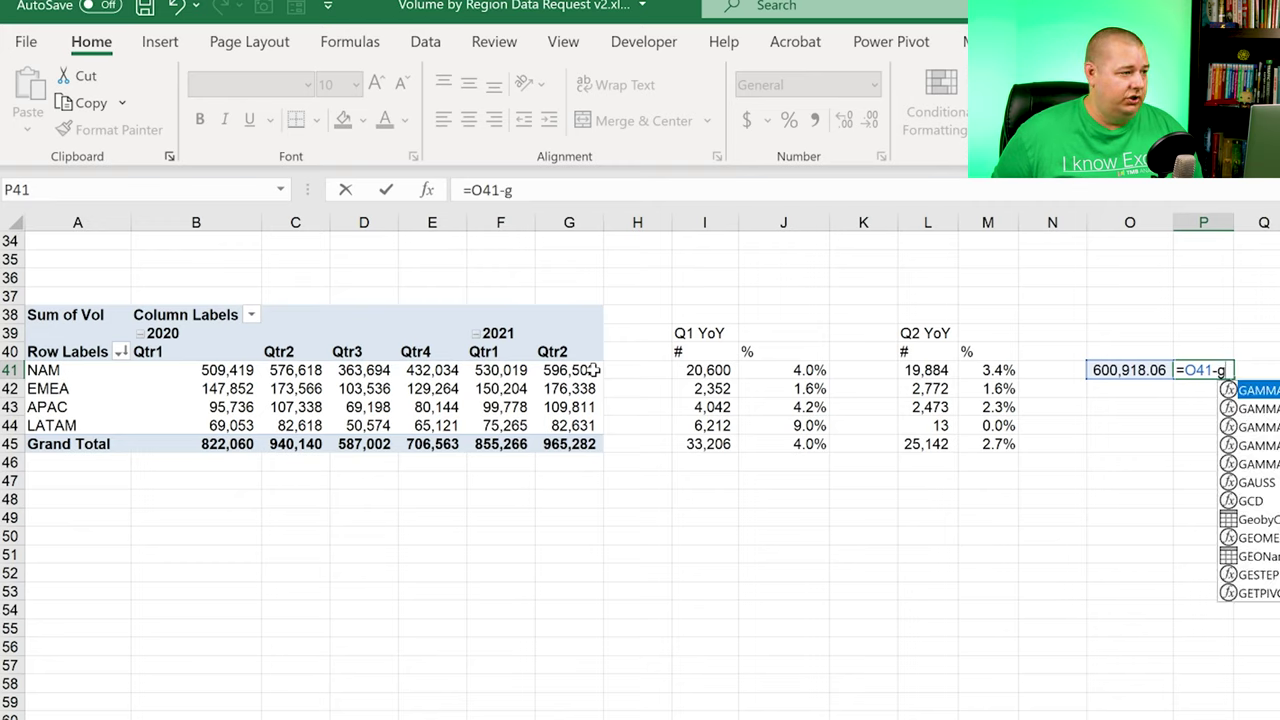
key("Return")
Step: Copy the forecast and gap formulas O41:P41 down through row 45
key("Up")
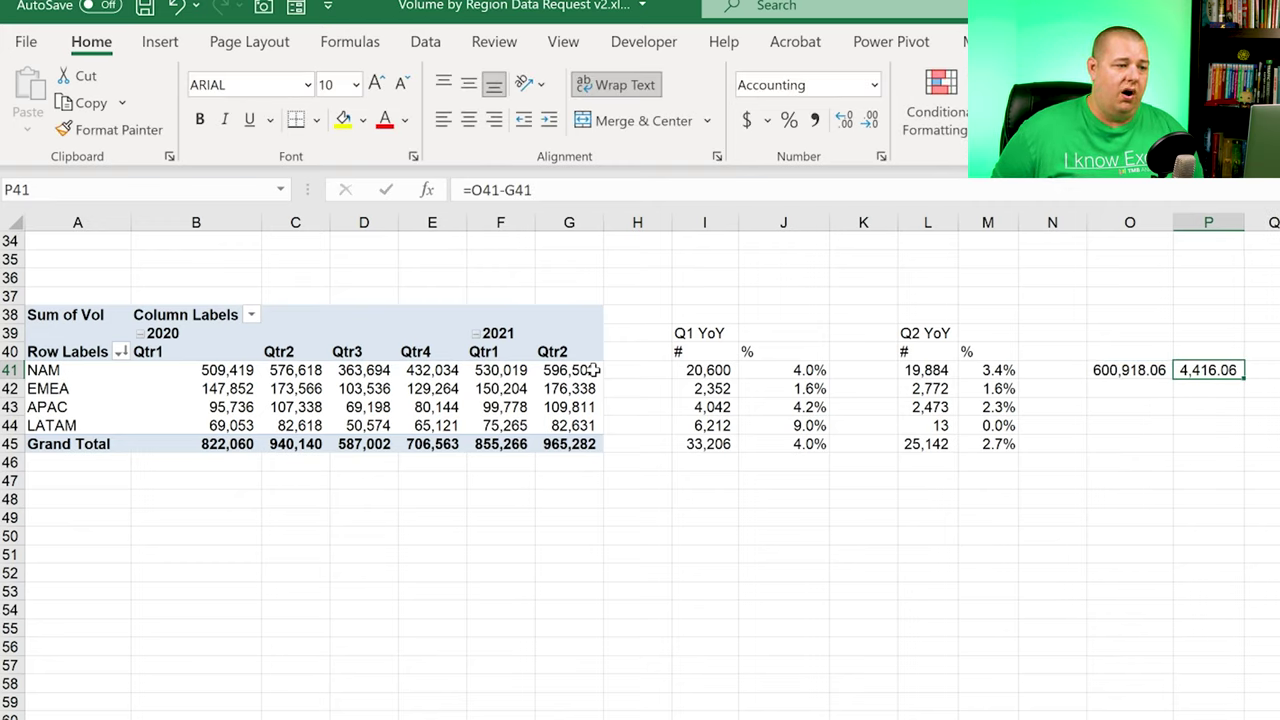
key("Left")
key("shift+Right")
key("ctrl+c")
key("shift+Down")
key("shift+Down")
key("shift+Down")
key("shift+Down")
key("ctrl+v")
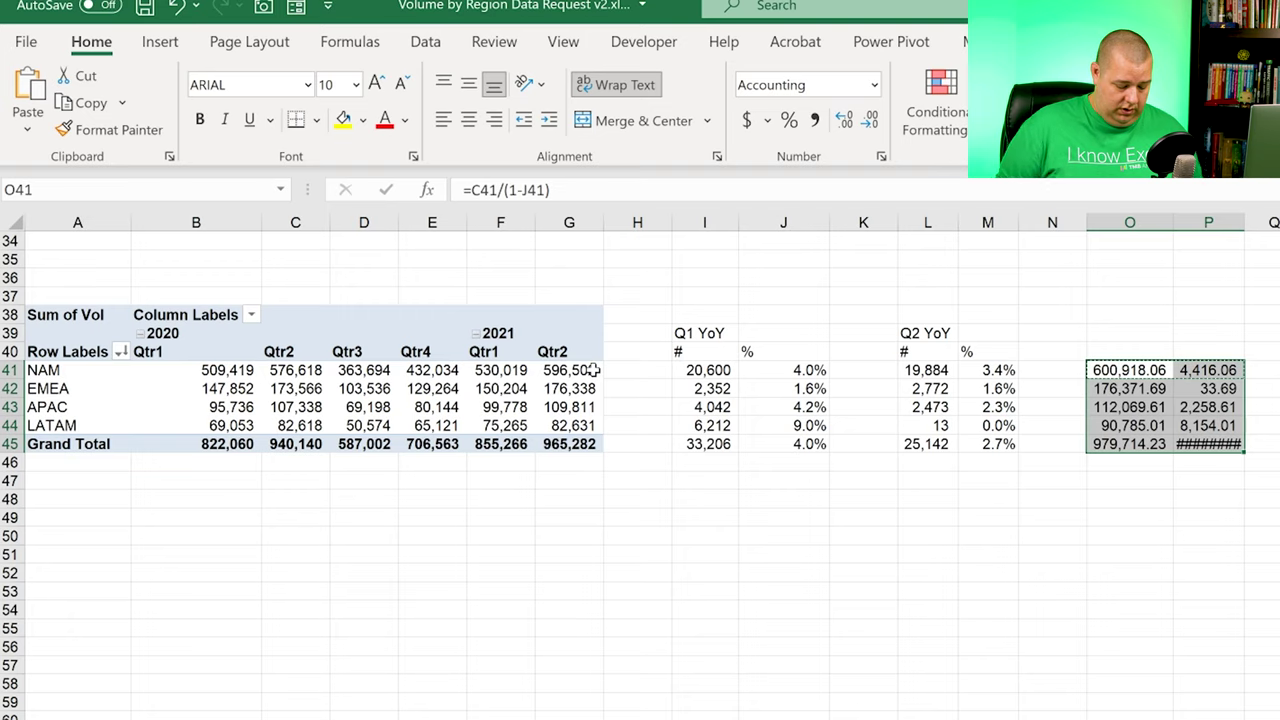
Step: Autofit column P and decrease decimals twice so the forecasts show whole numbers
key("alt+h")
key("o")
key("i")
key("alt+h")
key("9")
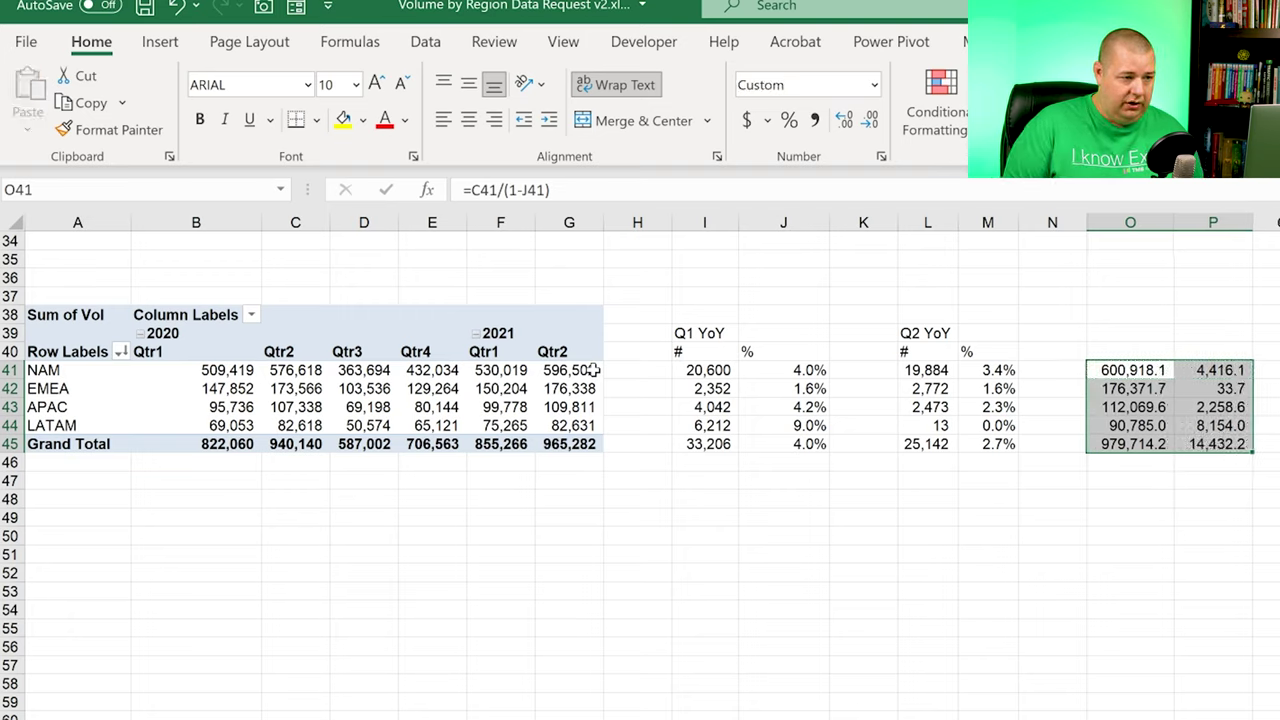
key("alt+h")
key("9")
key("Right")
key("ctrl+Down")
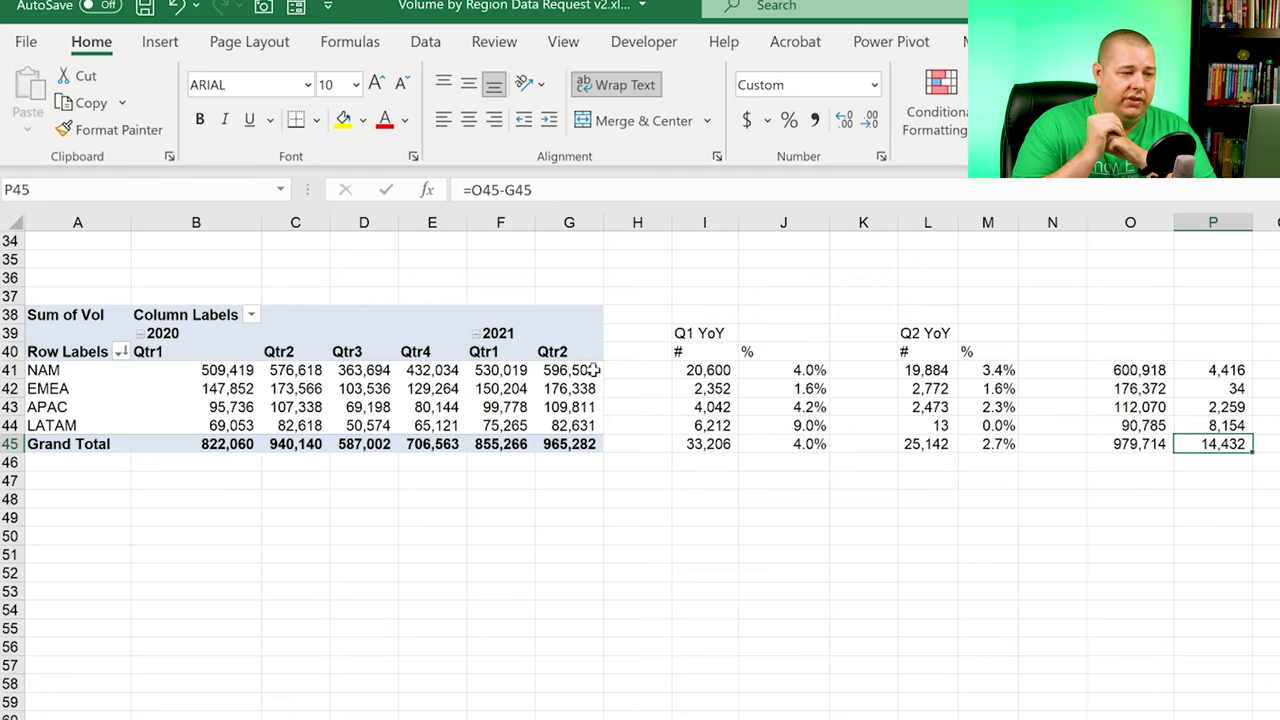
key("Up")
key("Up")
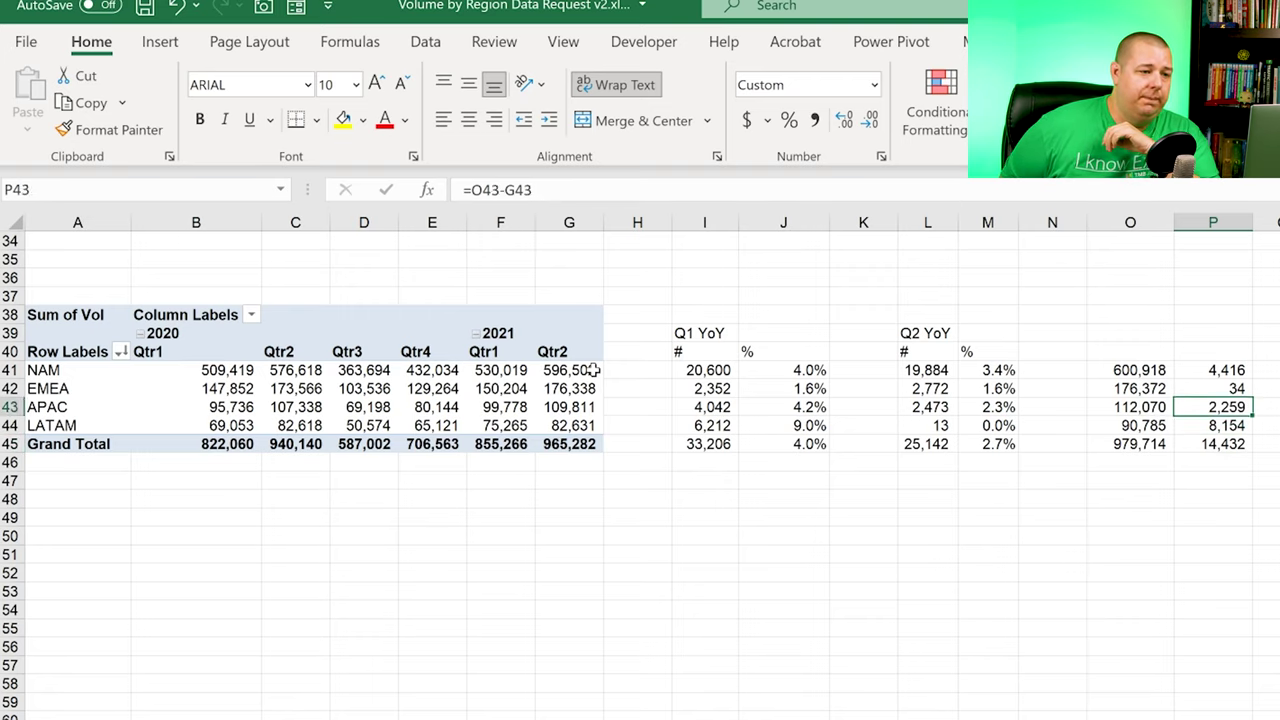
key("Up")
key("Up")
key("Right")
type("=")
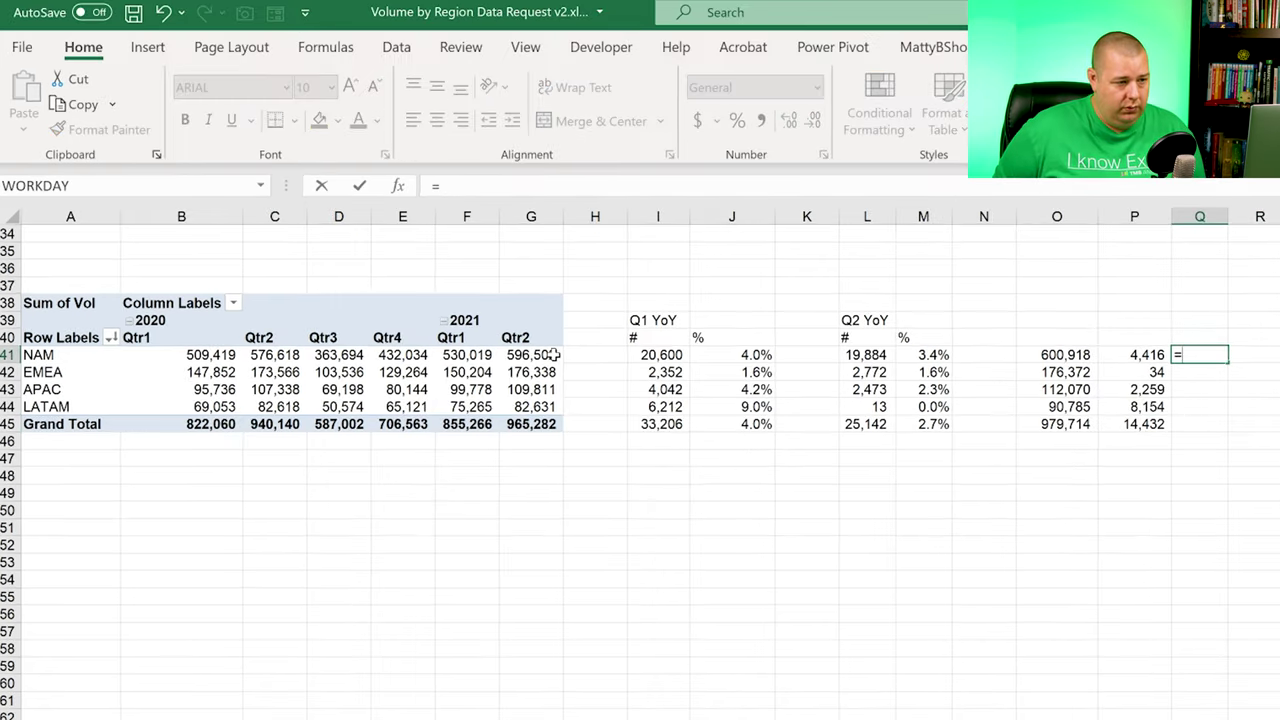
key("Left")
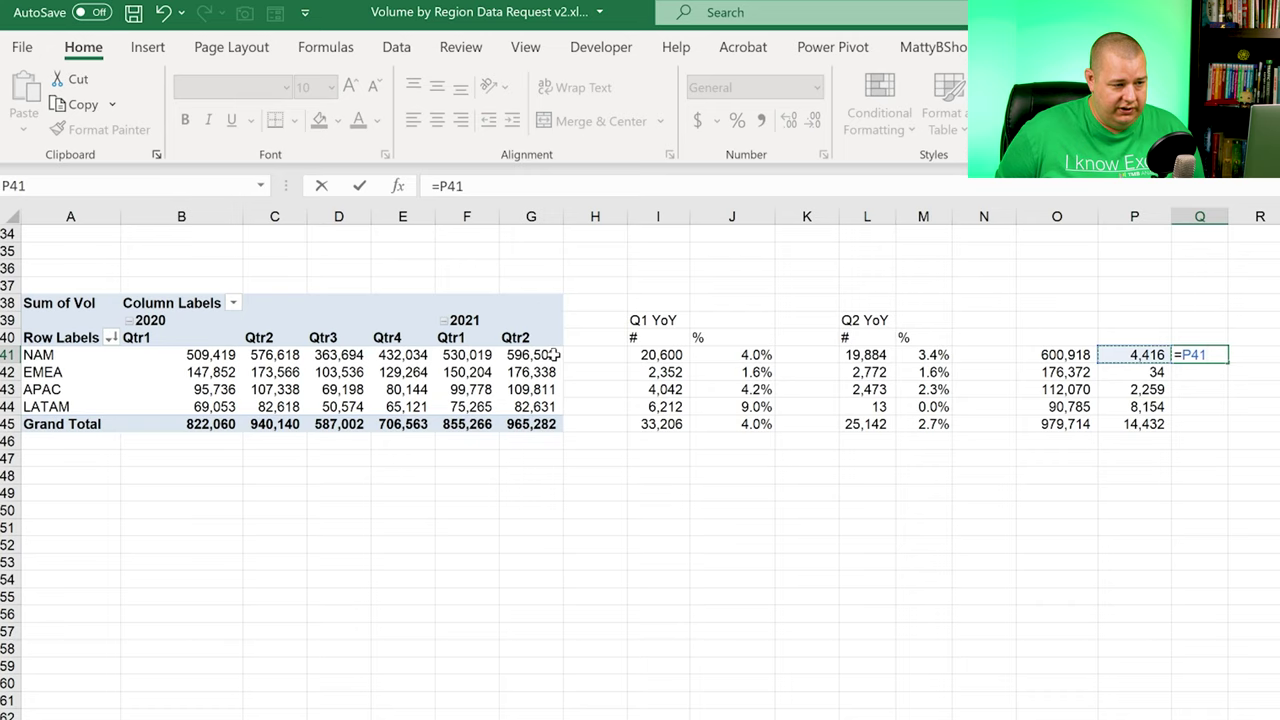
type("/")
key("Down")
key("Down")
key("Down")
key("Down")
key("Left")
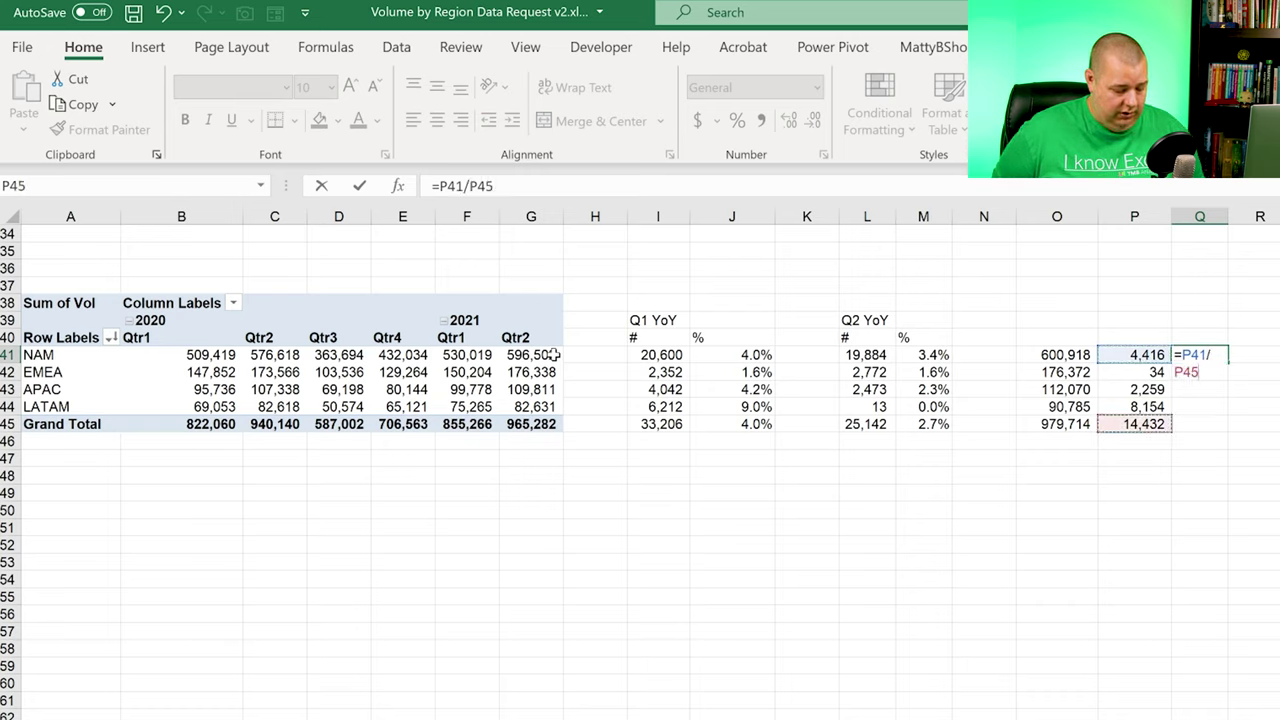
key("F4")
key("Return")
key("Up")
key("ctrl+shift+5")
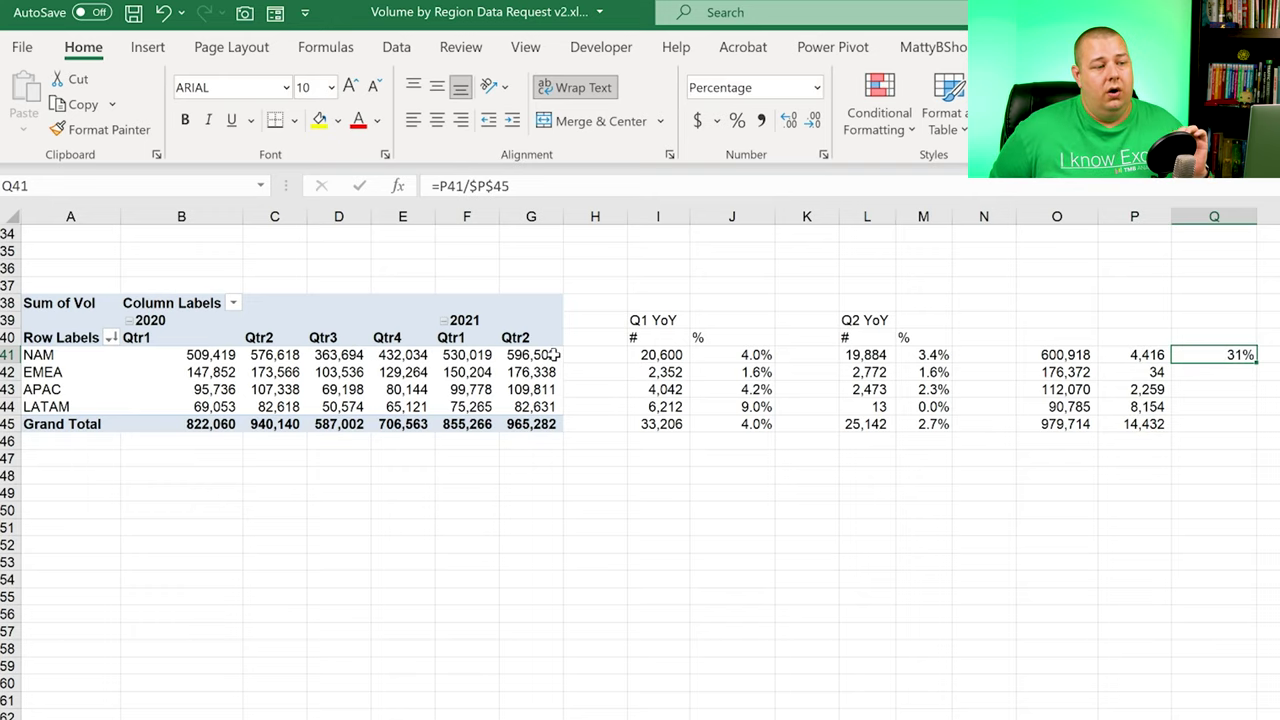
key("Left")
key("Down")
key("Down")
key("Down")
key("Down")
key("Left")
key("Left")
key("Left")
key("Right")
key("Up")
key("Up")
key("Up")
key("Right")
key("Right")
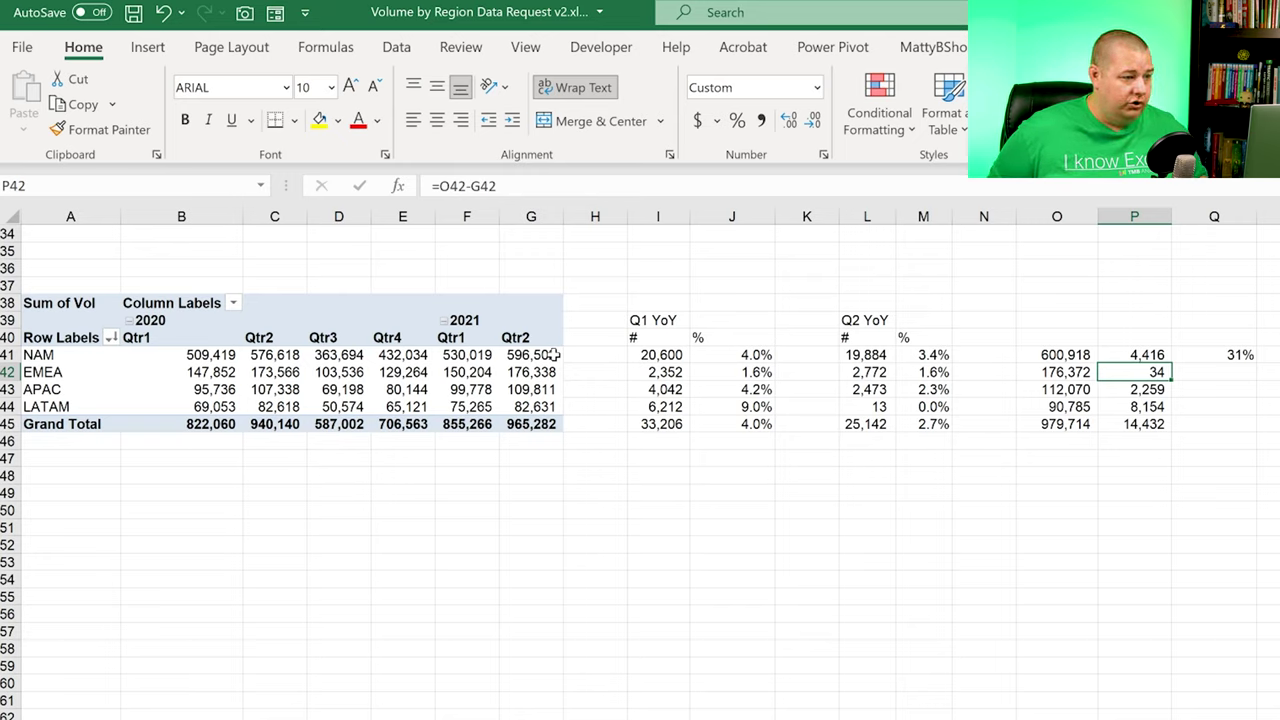
key("Up")
key("ctrl+Down")
key("ctrl+Up")
key("Left")
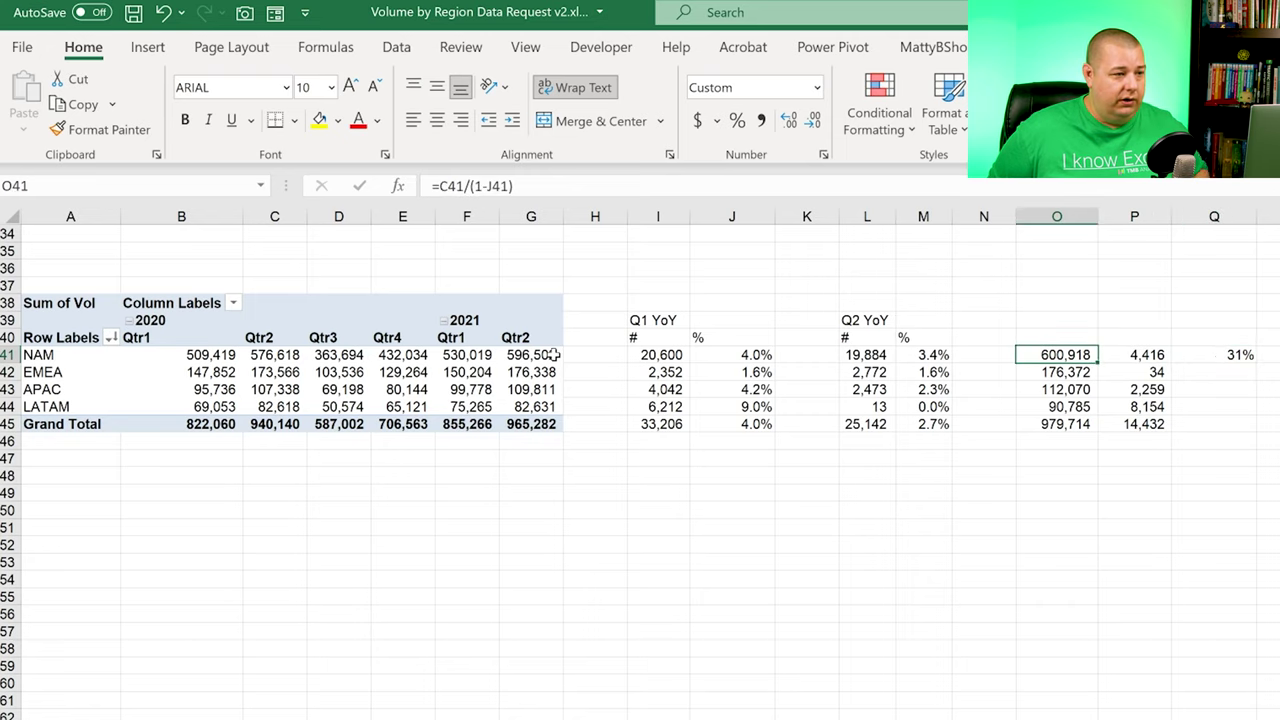
key("ctrl+Page_Up")
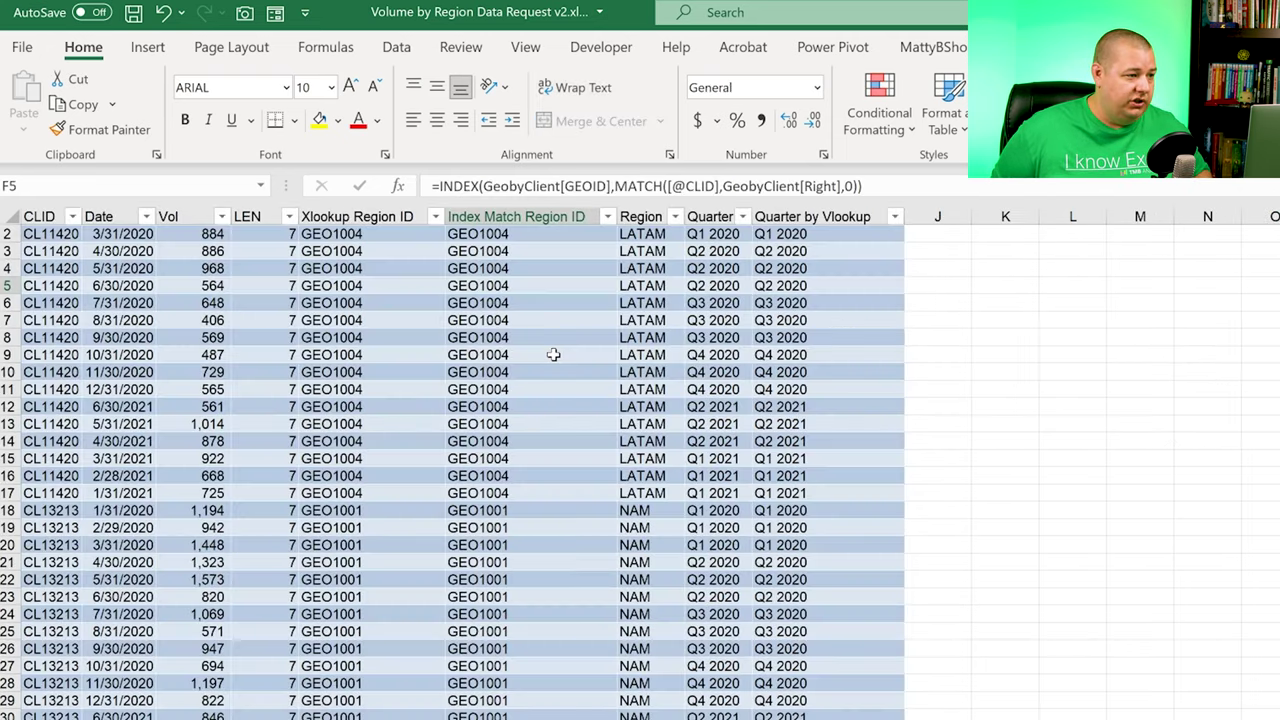
key("ctrl+Page_Down")
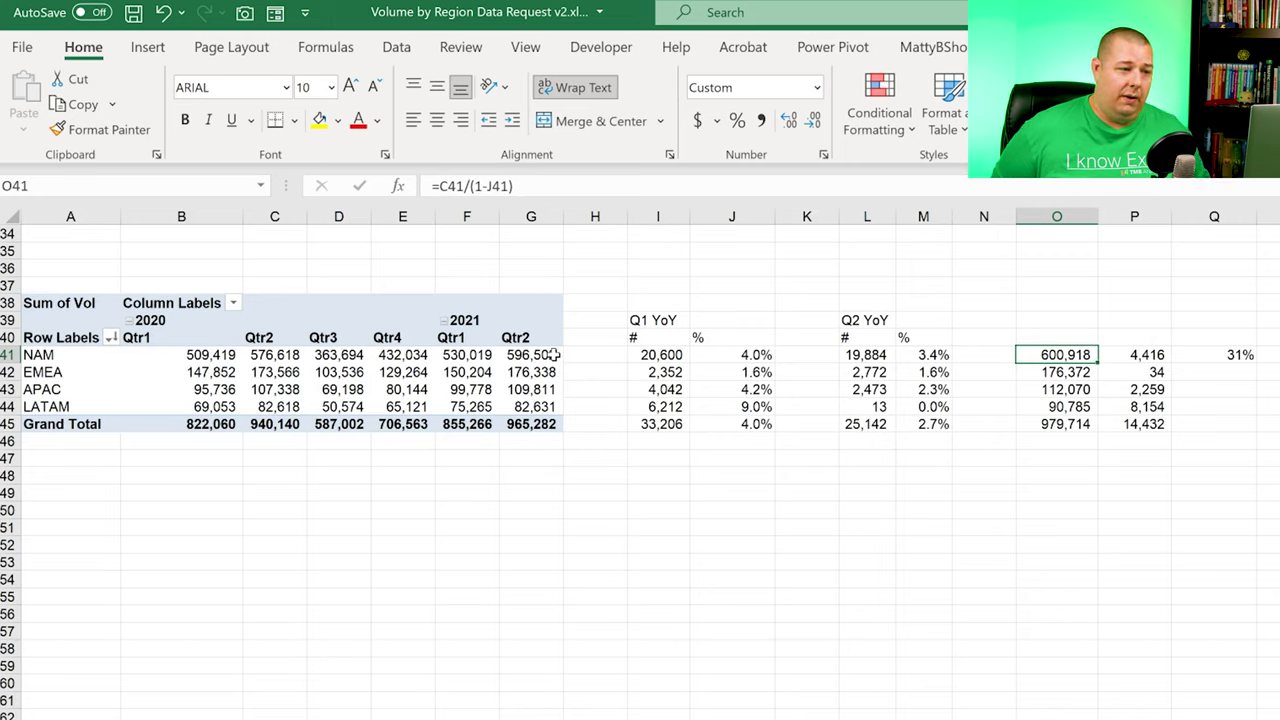
key("ctrl+Down")
key("Right")
key("ctrl+Up")
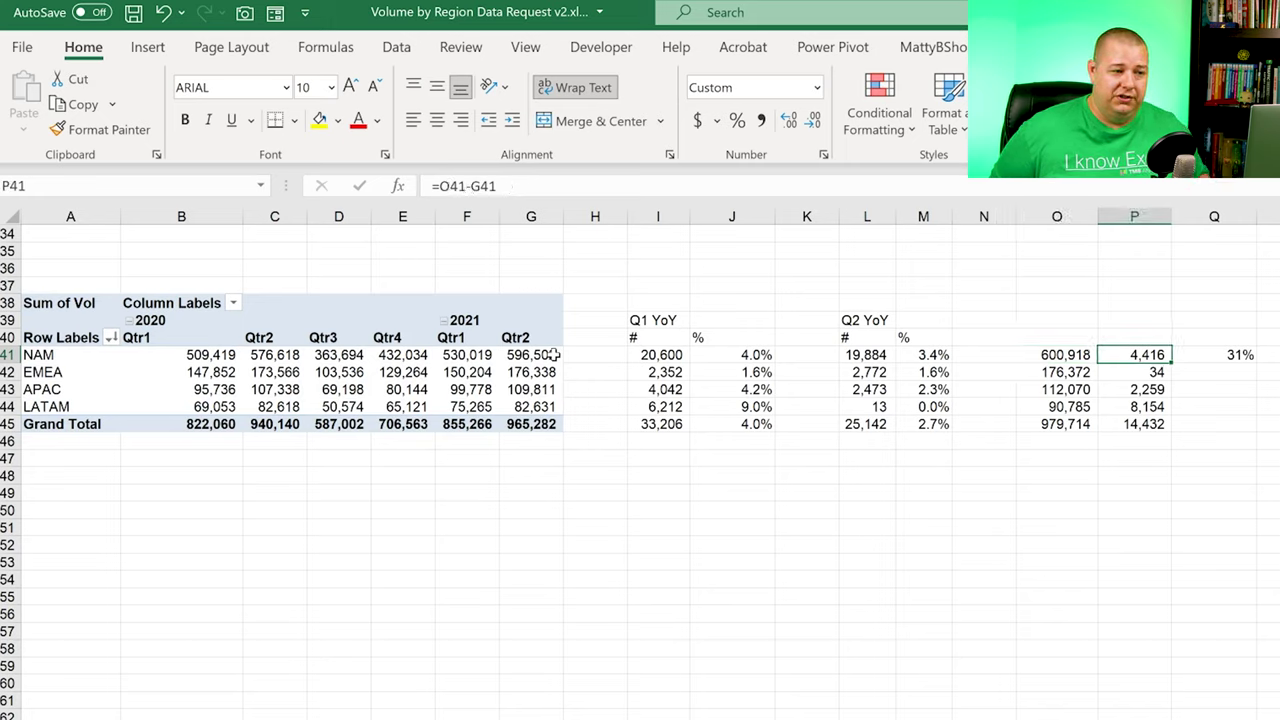
key("Left")
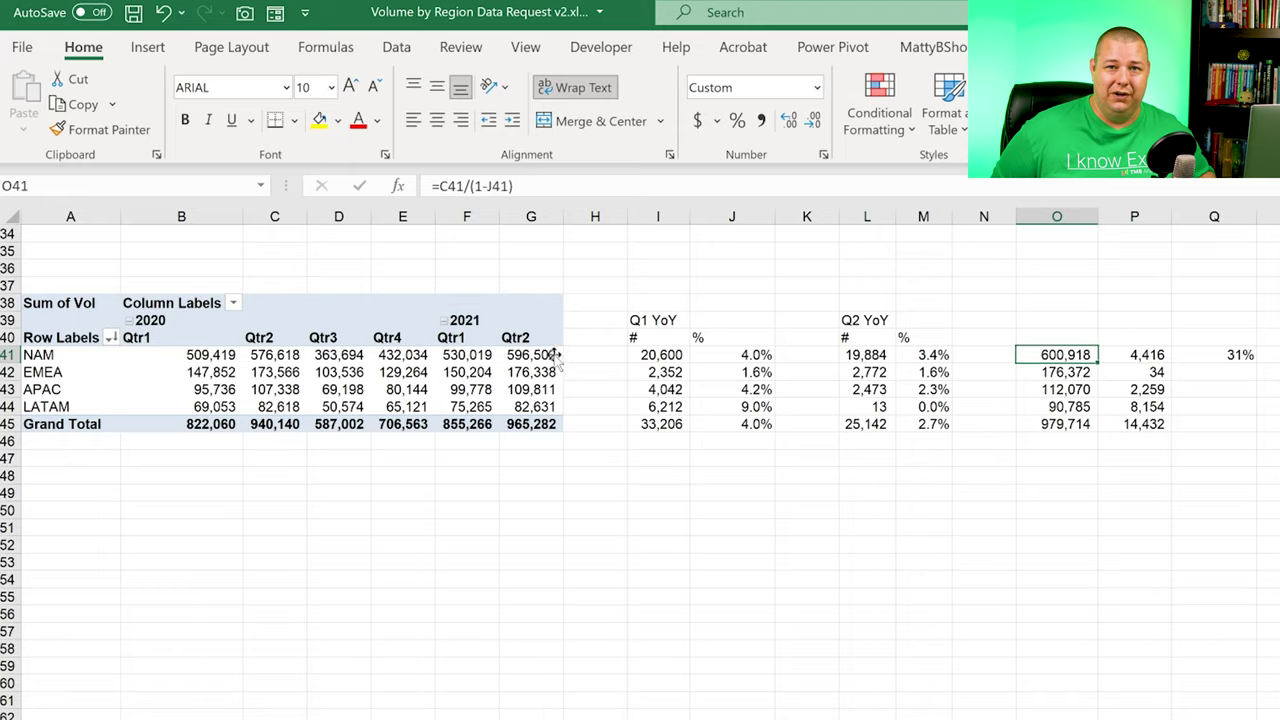
Step: Review the forecast and difference formulas, then copy the NAM share formula =P41/$P$45
scroll(553, 355, "up", 9)
scroll(553, 355, "up", 2)
scroll(553, 355, "down", 3)
key("Down")
key("Down")
key("Down")
key("Down")
scroll(553, 355, "down", 5)
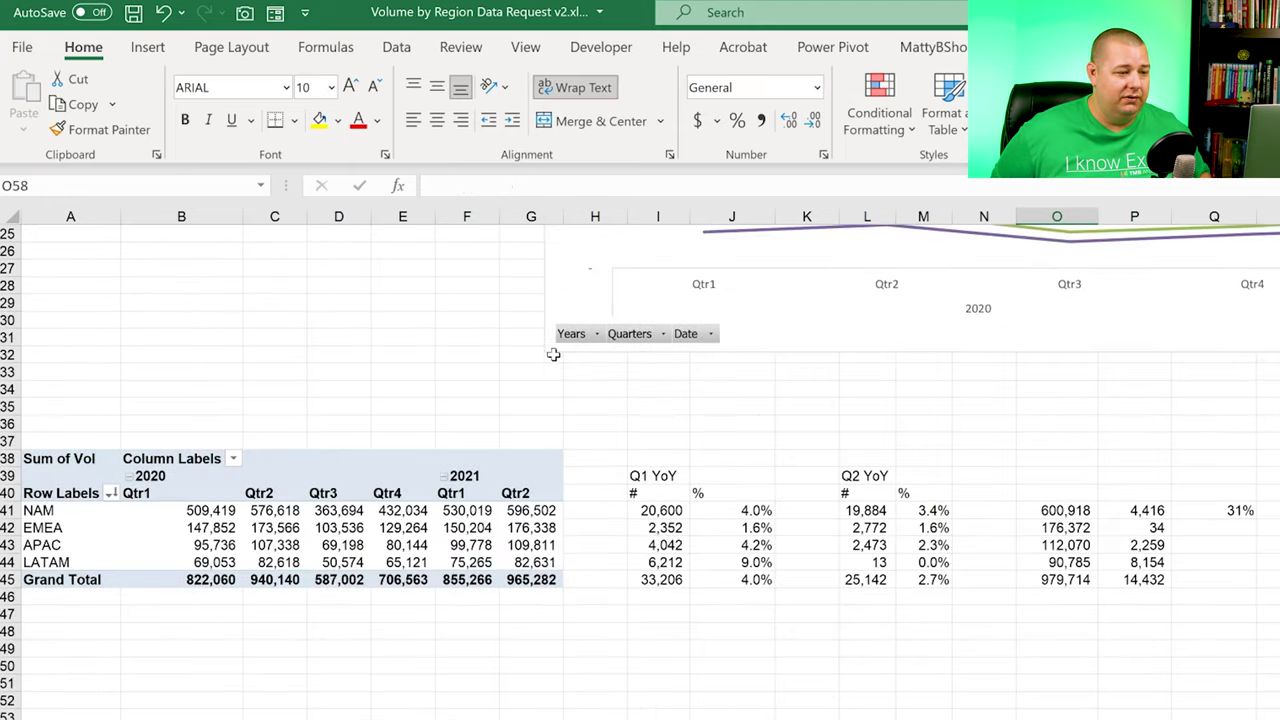
key("Right")
key("ctrl+Up")
key("Right")
key("Down")
key("Up")
key("Left")
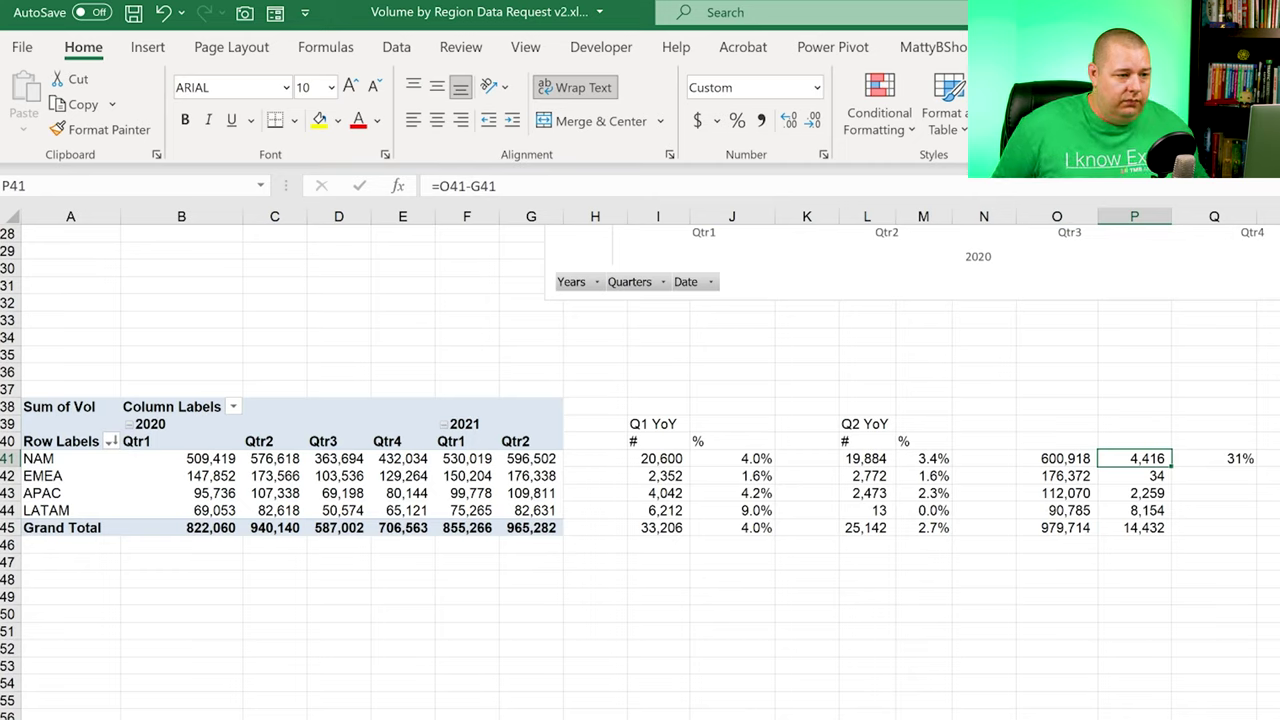
key("Right")
key("ctrl+c")
Step: Paste the share formula into Q41:Q45, giving NAM 31%, APAC 16%, LATAM 56%
key("Down")
key("Down")
key("Down")
key("Down")
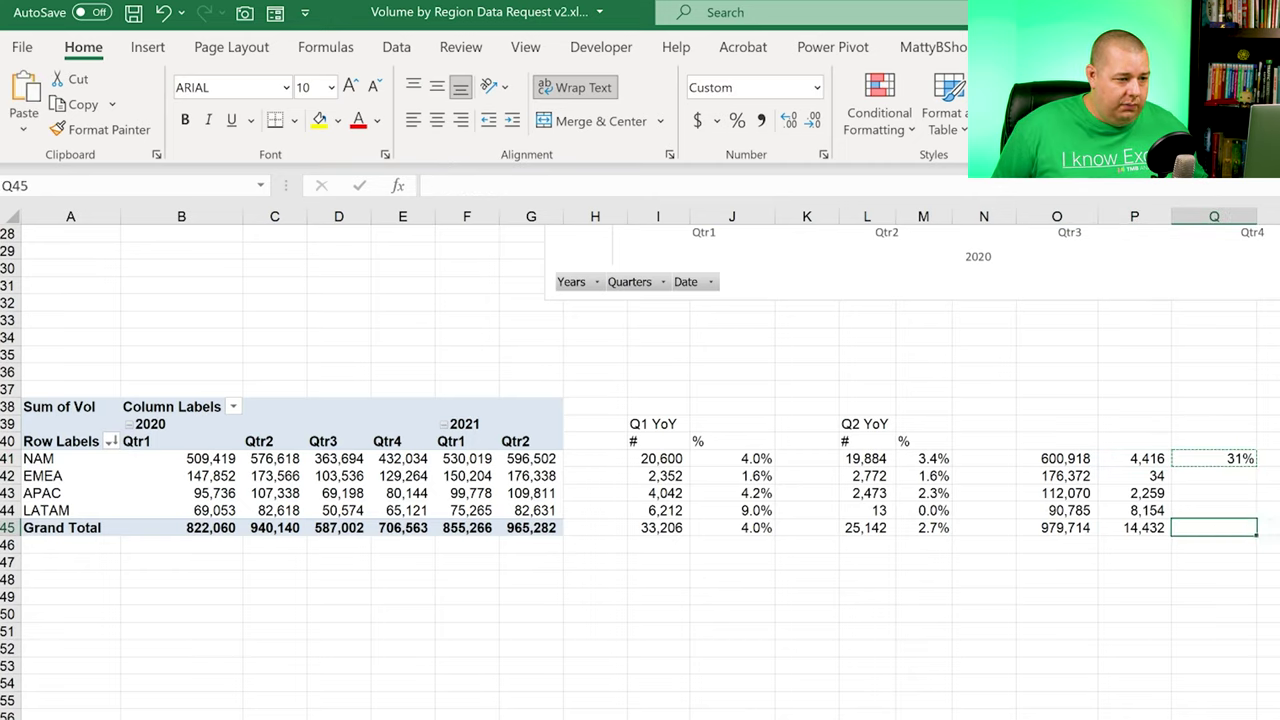
key("ctrl+shift+Up")
key("ctrl+v")
key("Up")
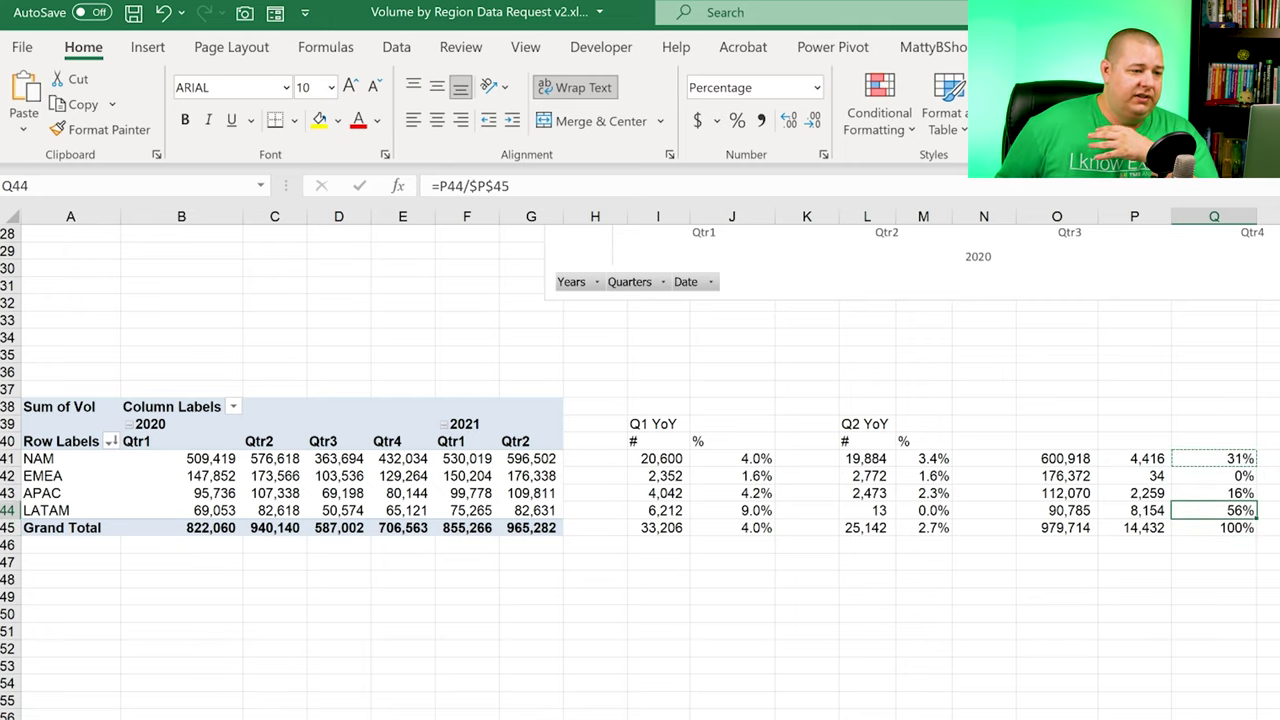
key("Left")
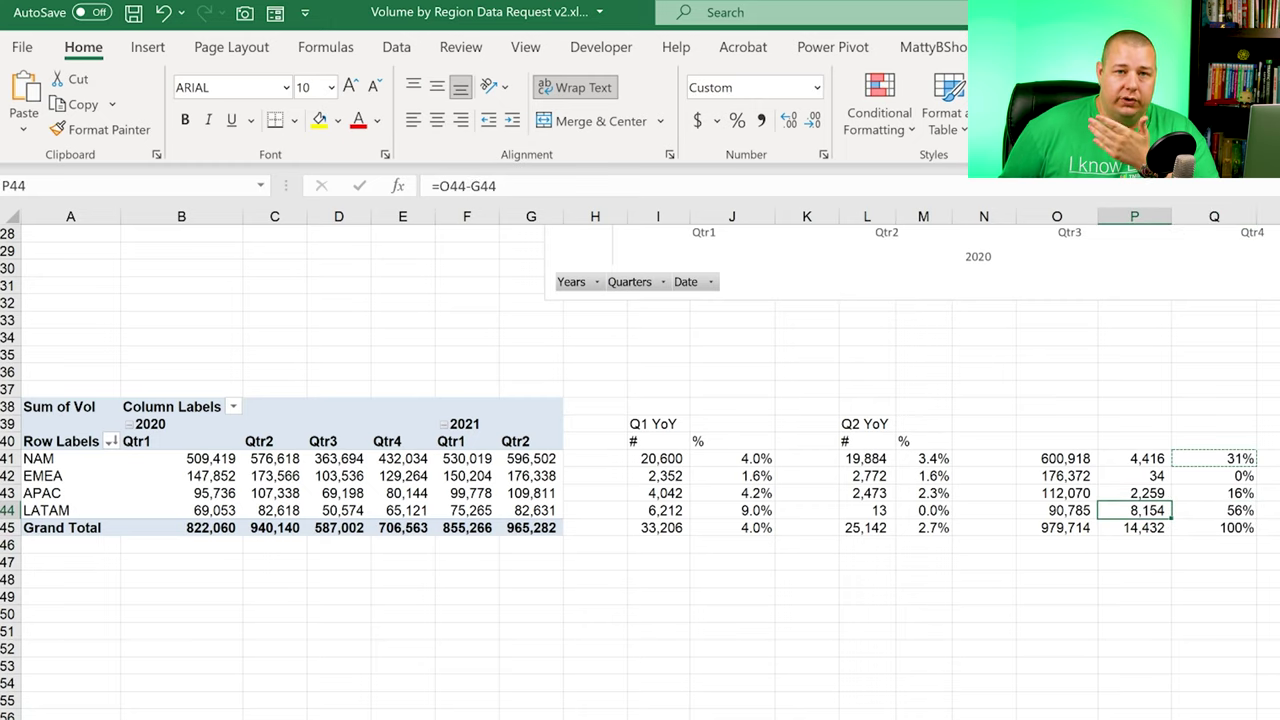
key("Right")
key("Up")
key("Up")
key("Up")
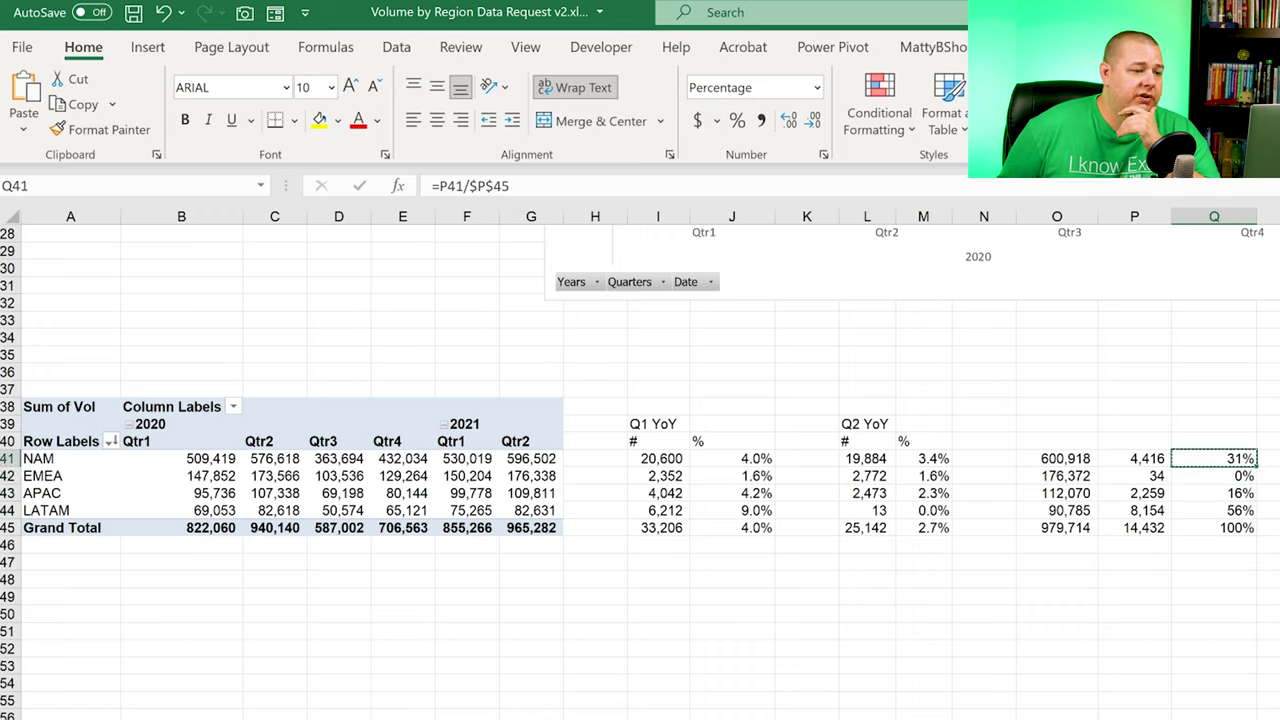
key("Left")
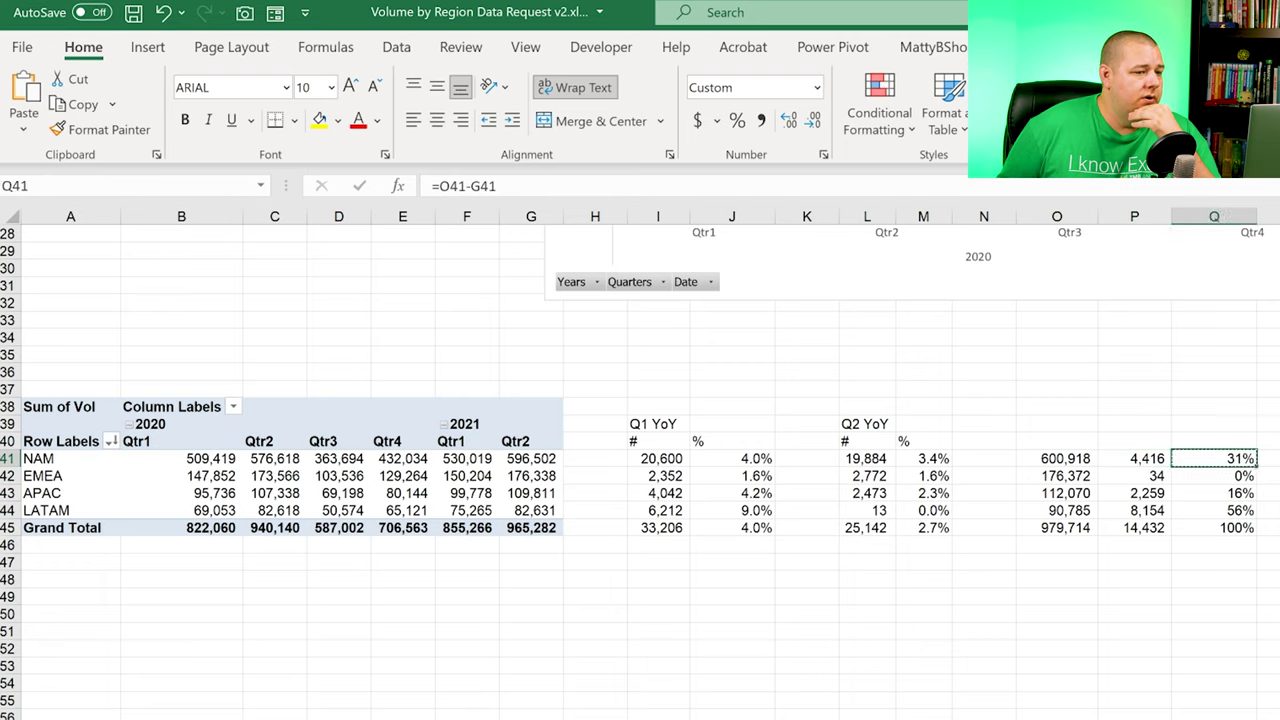
Step: Enter =O41/$O$45 in R41 as a percentage and fill it down to row 45
key("Right")
key("Right")
type("=")
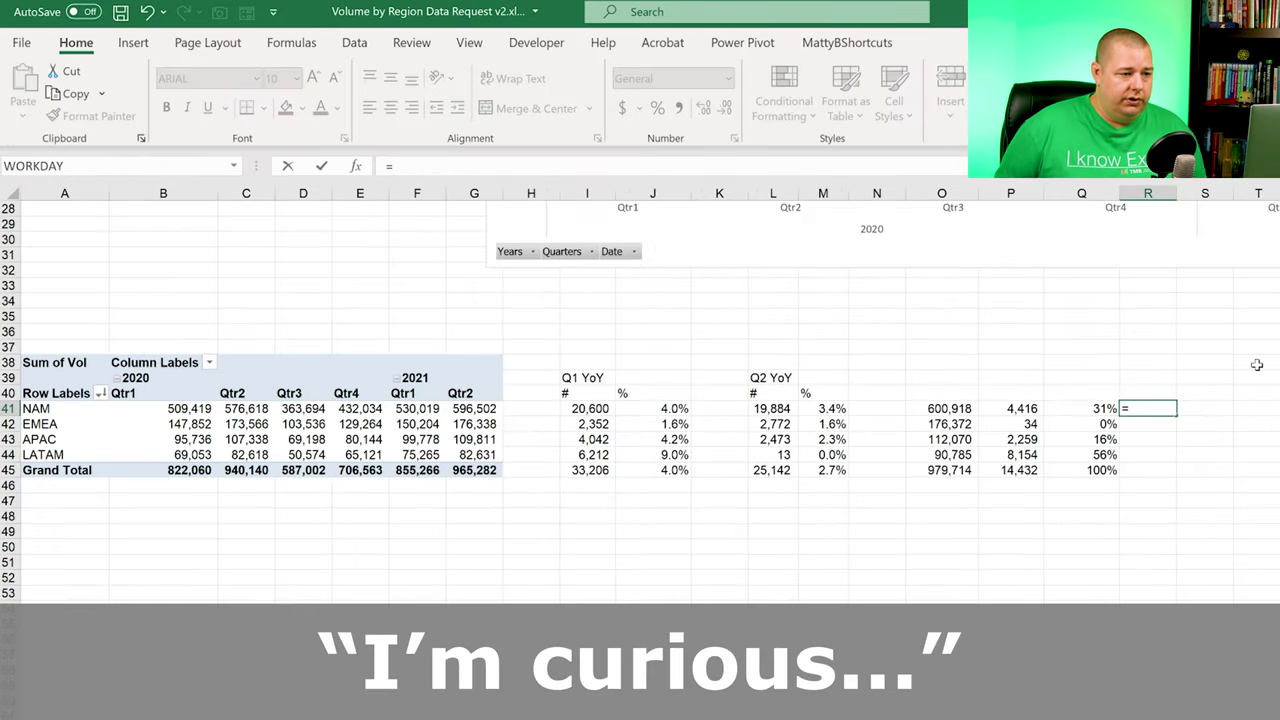
key("Left")
key("Left")
key("Left")
type("/")
key("Left")
key("Left")
key("Left")
key("Left")
key("Down")
key("Down")
key("Right")
key("Down")
key("Down")
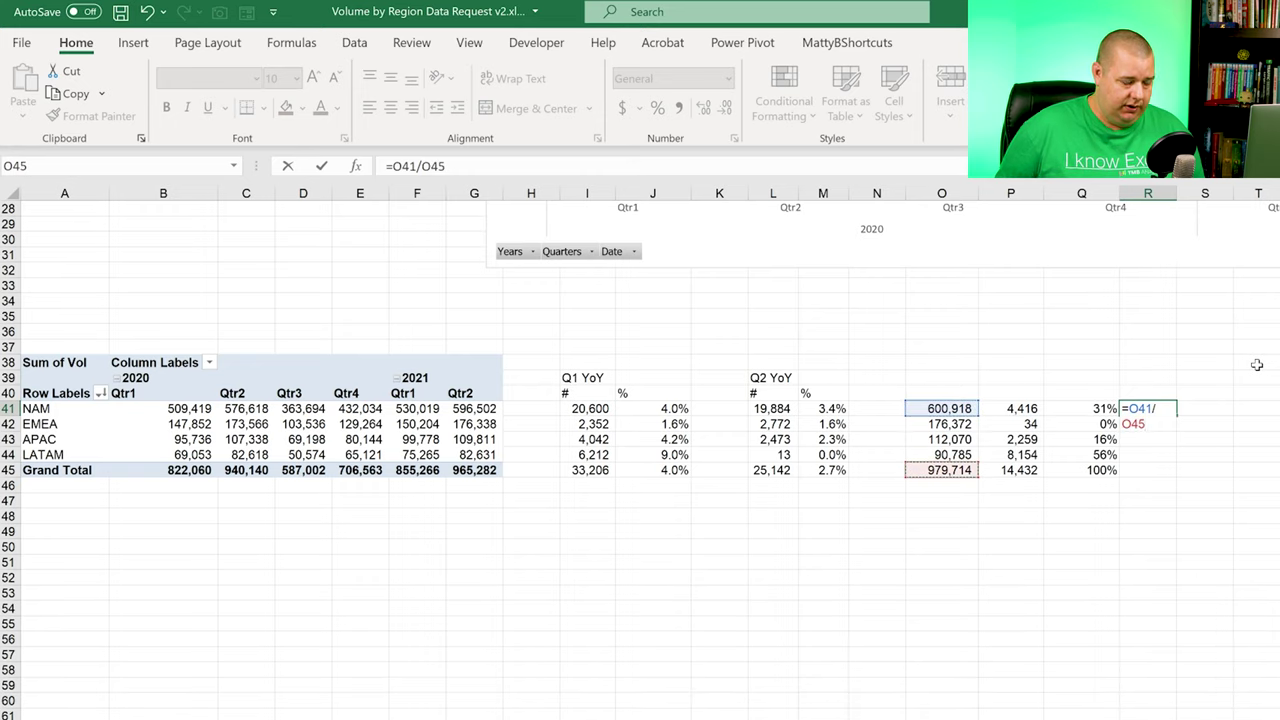
key("F4")
key("ctrl+Return")
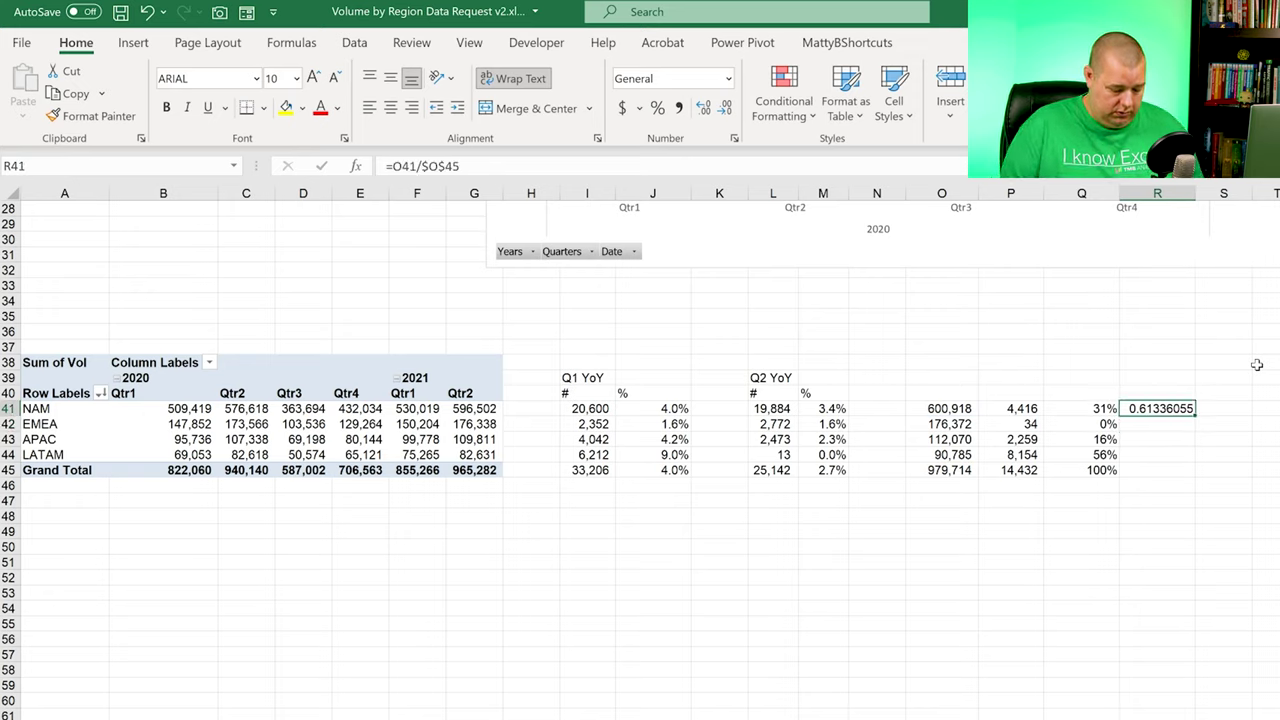
key("ctrl+shift+5")
key("ctrl+c")
key("shift+Down")
key("shift+Down")
key("shift+Down")
key("shift+Down")
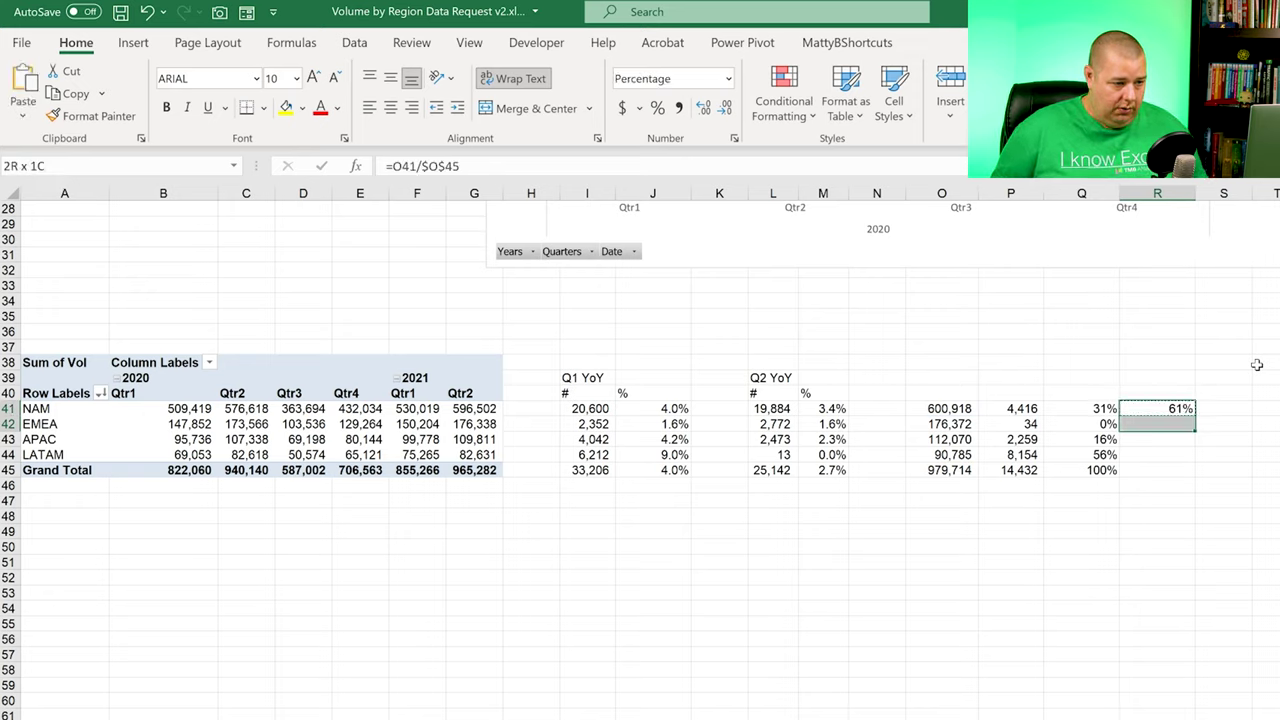
key("ctrl+v")
Step: Shift the difference and share block one column right and place forecast shares in P41:P45
key("Left")
key("Left")
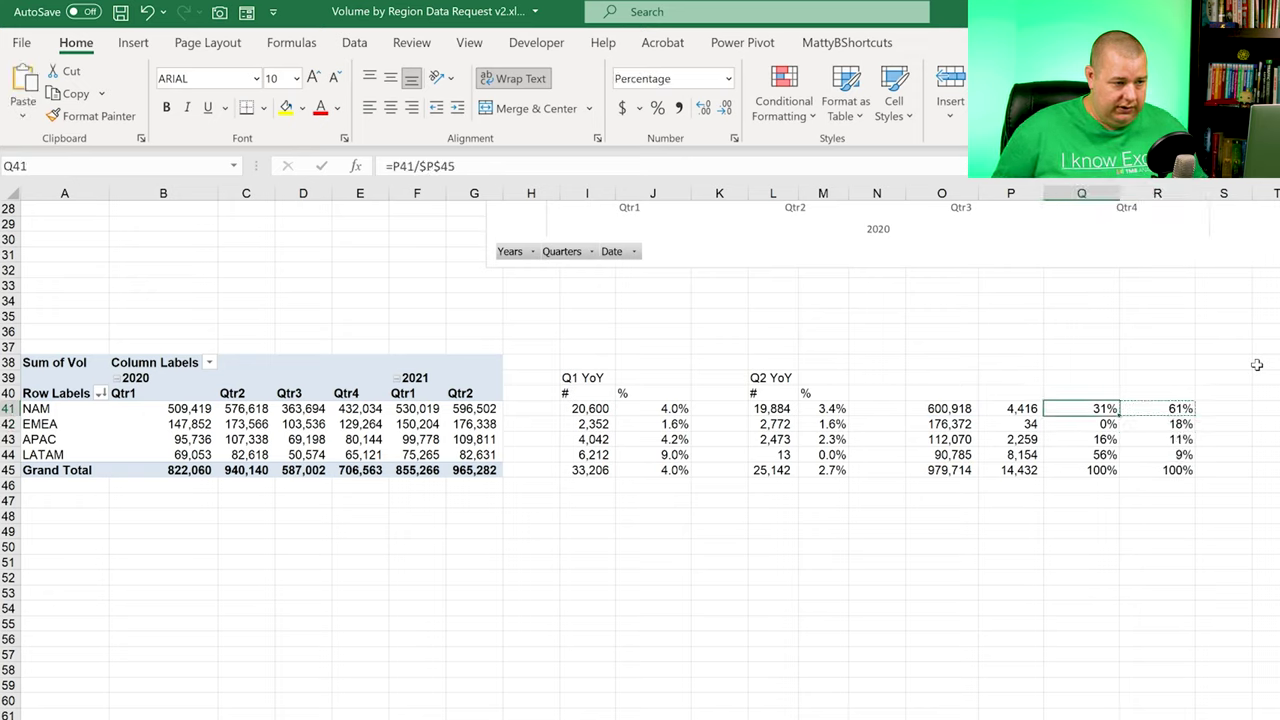
key("shift+Right")
key("shift+Right")
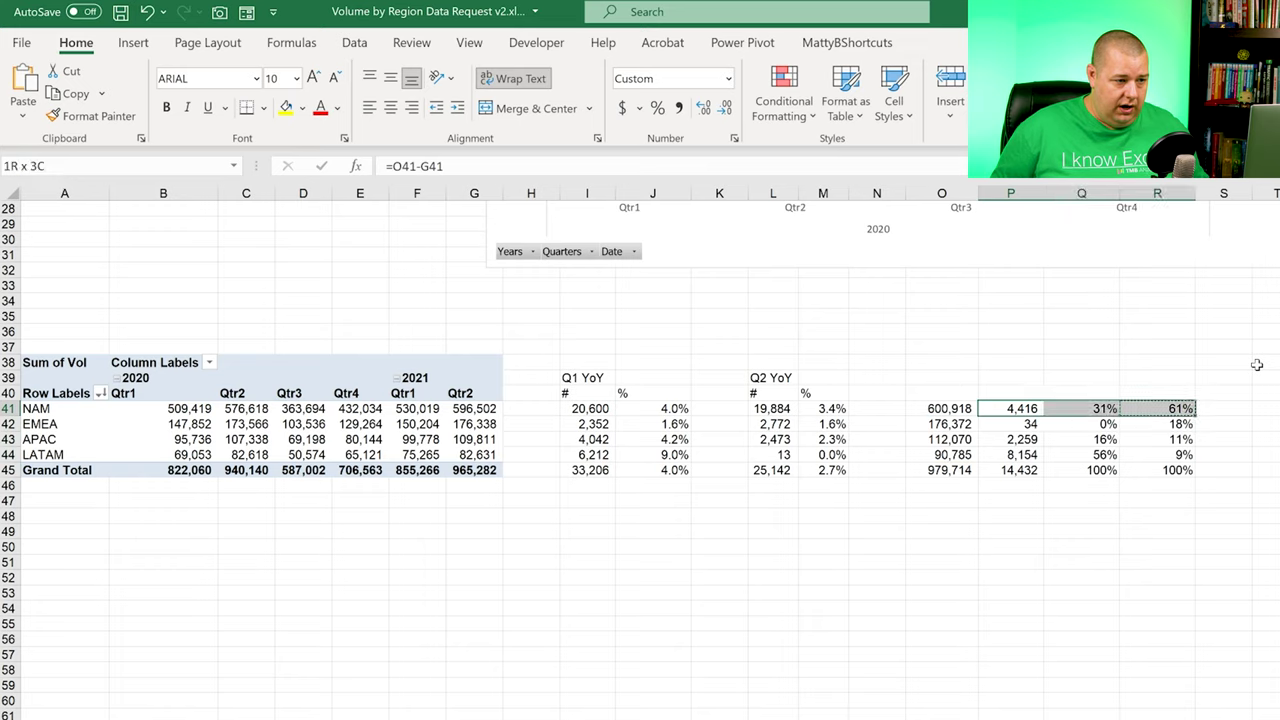
key("ctrl+shift+Down")
key("ctrl+c")
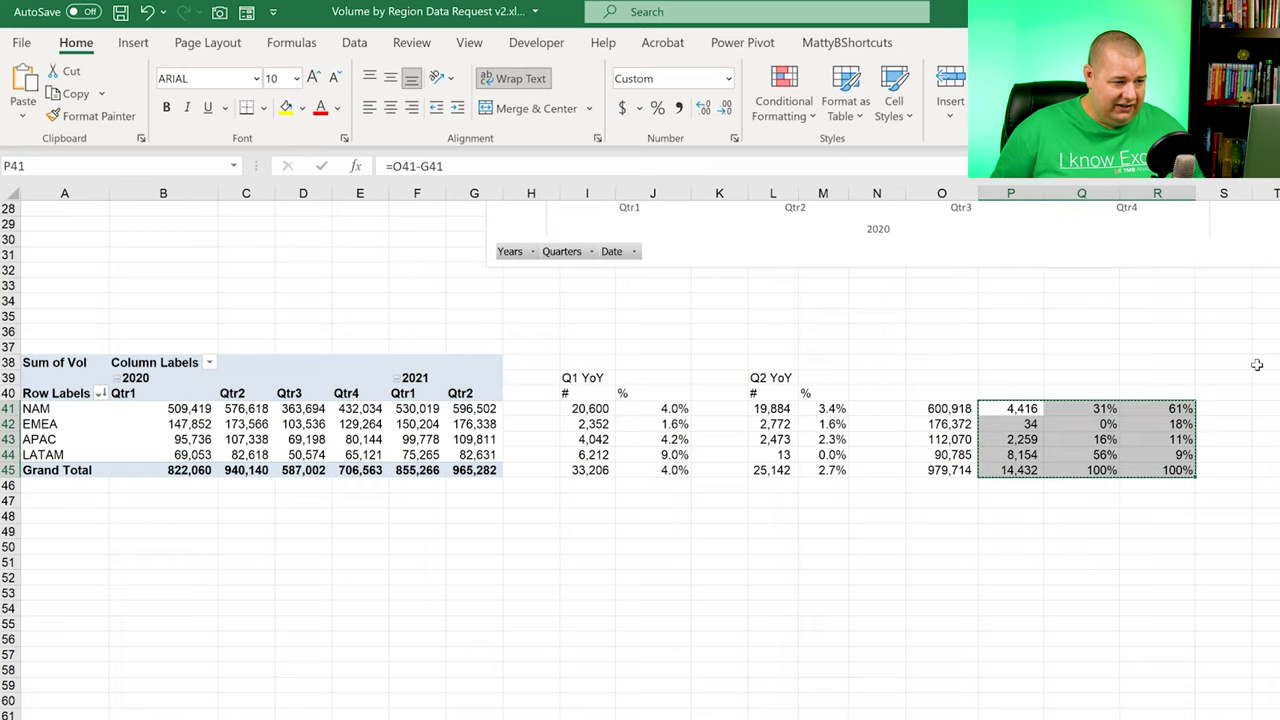
key("Right")
key("ctrl+v")
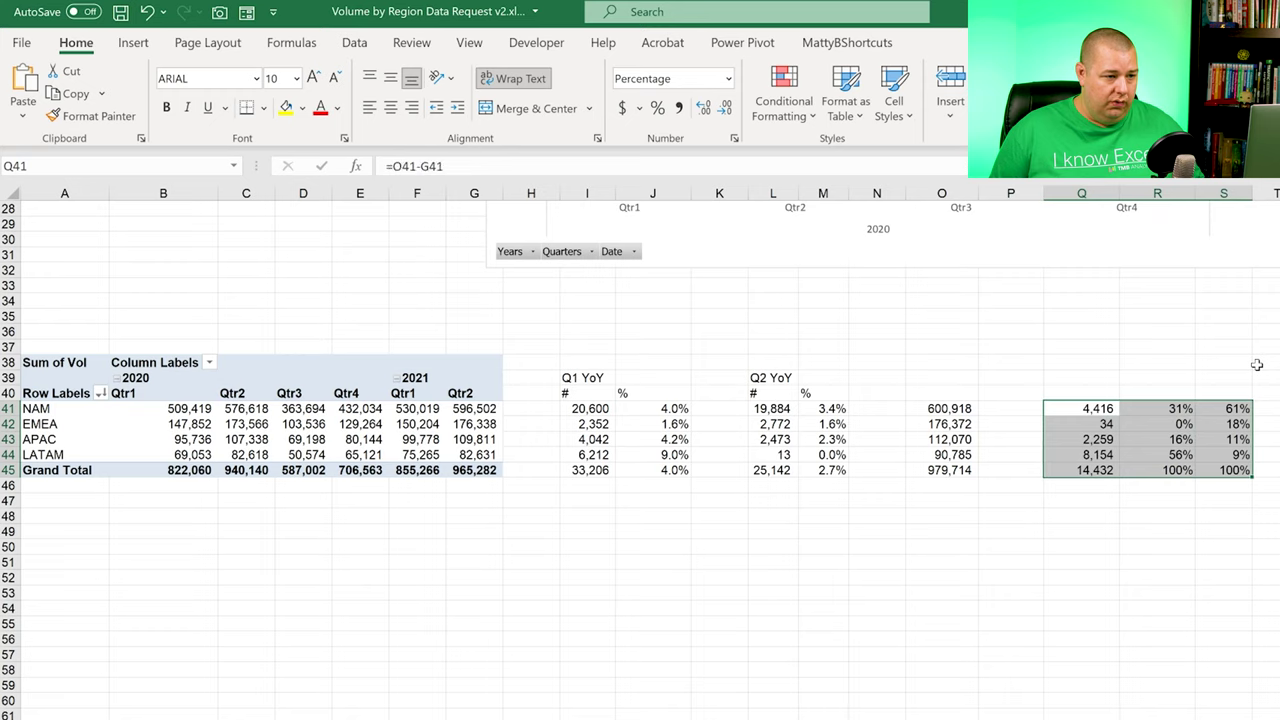
key("Right")
key("Right")
key("ctrl+shift+Down")
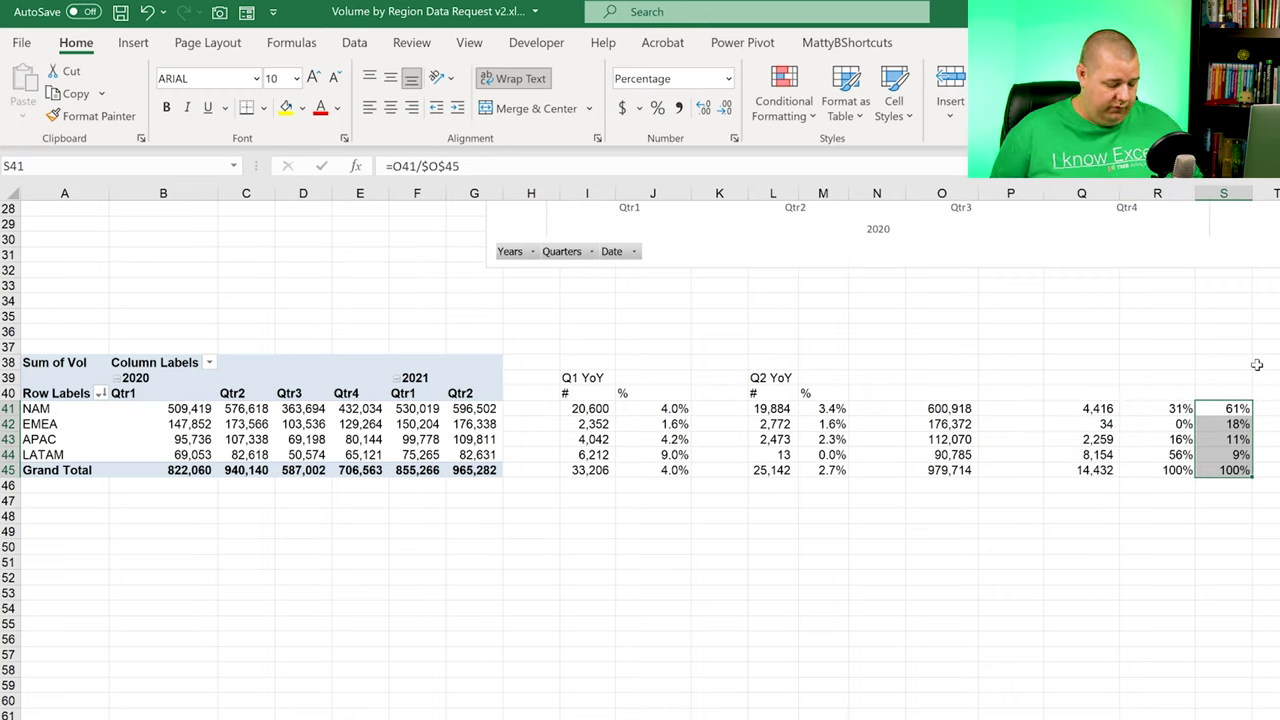
key("ctrl+c")
key("Left")
key("Left")
key("Left")
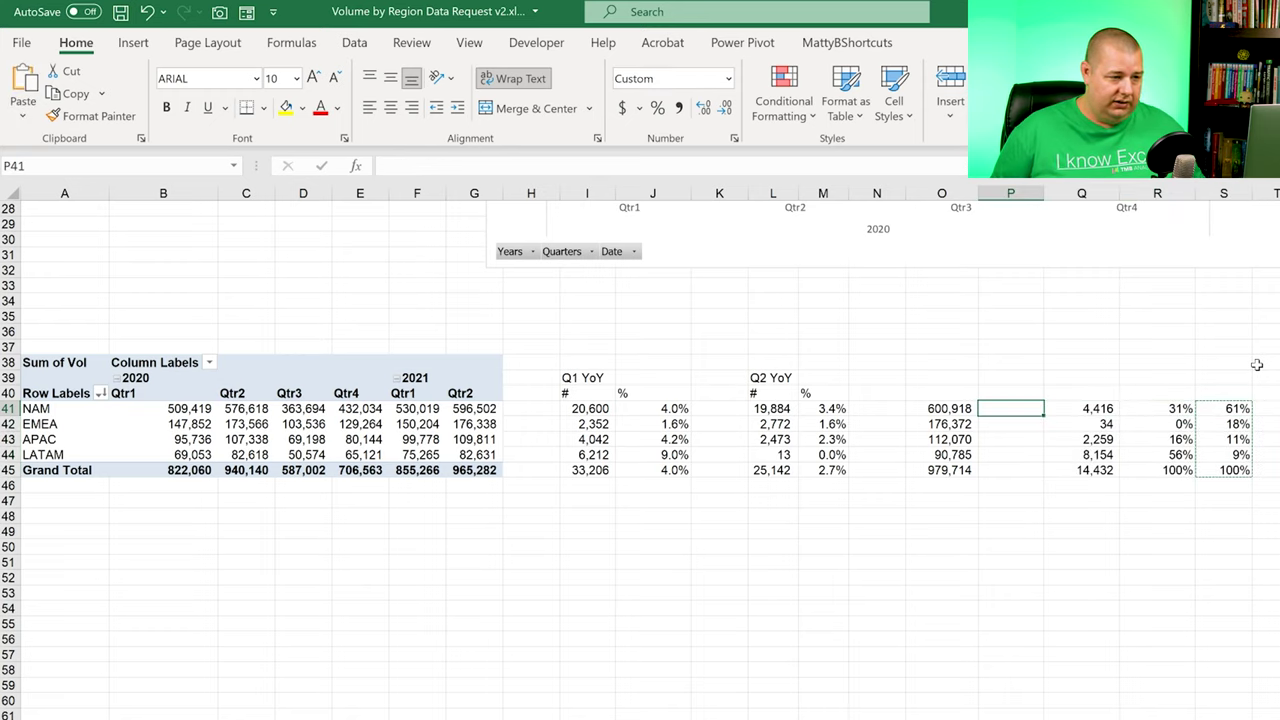
key("ctrl+v")
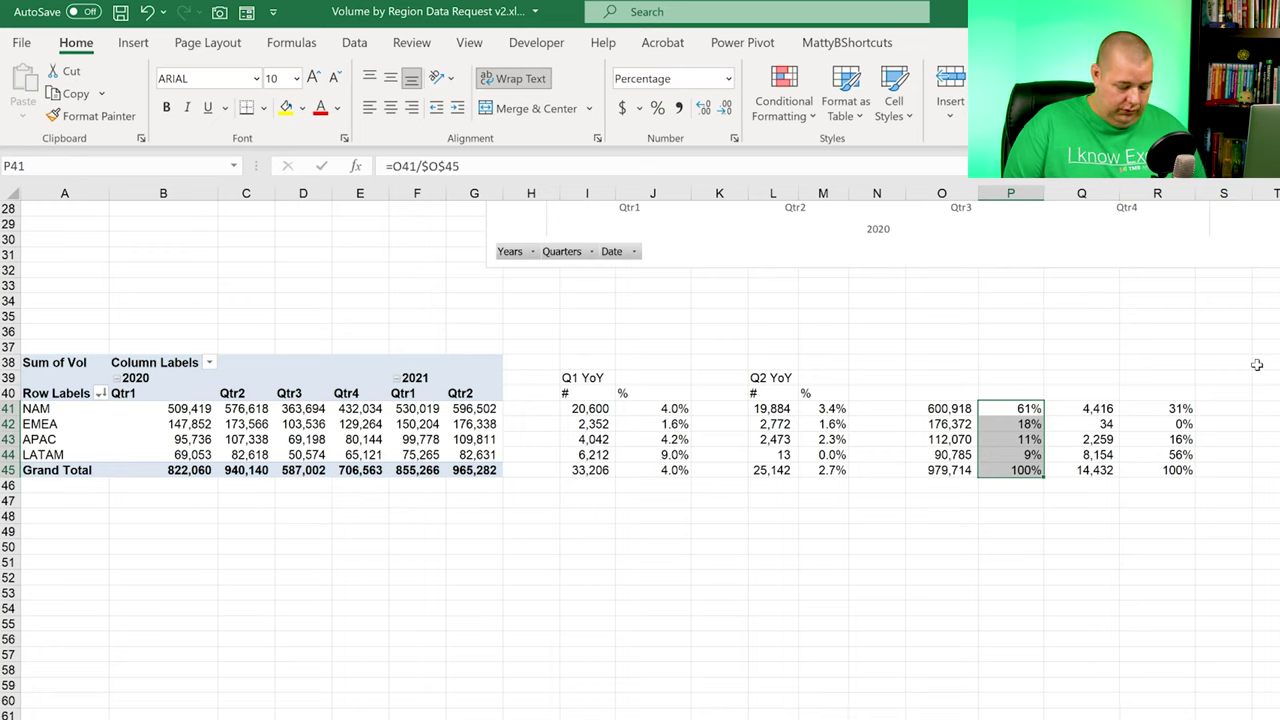
Step: Left-align the forecast share column and the difference share column
key("alt+h")
key("a")
key("l")
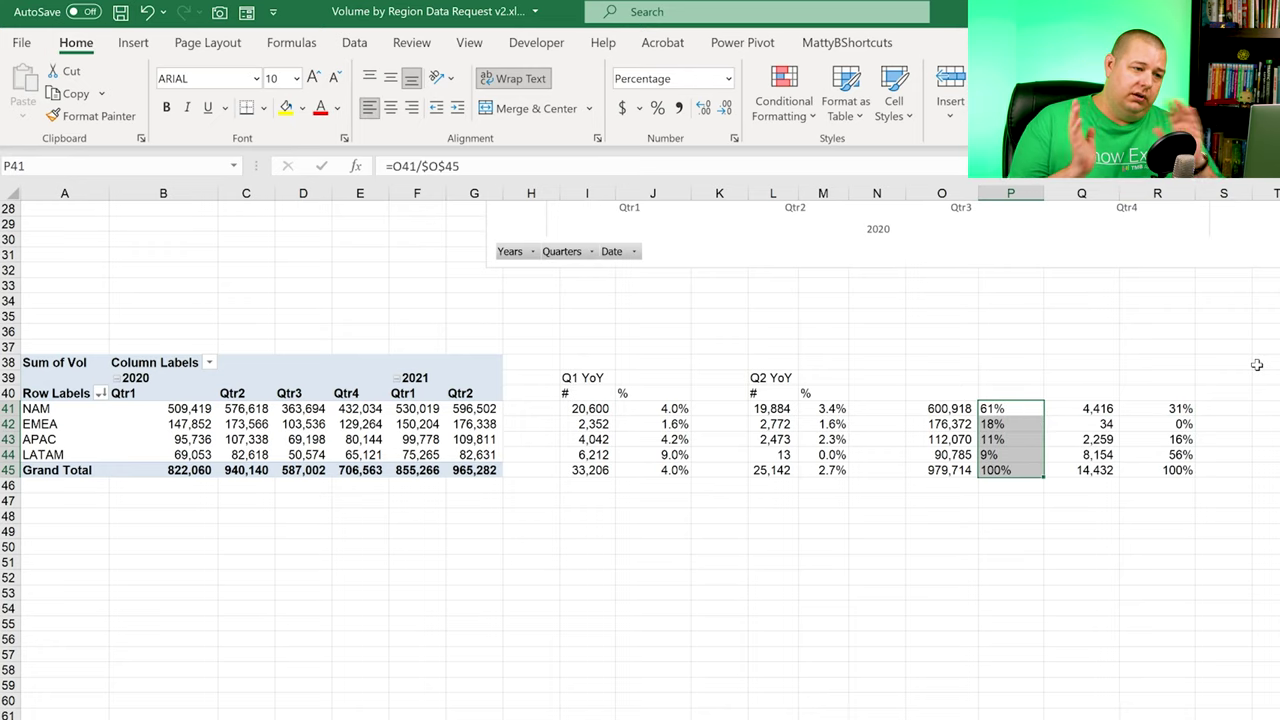
key("Right")
key("Right")
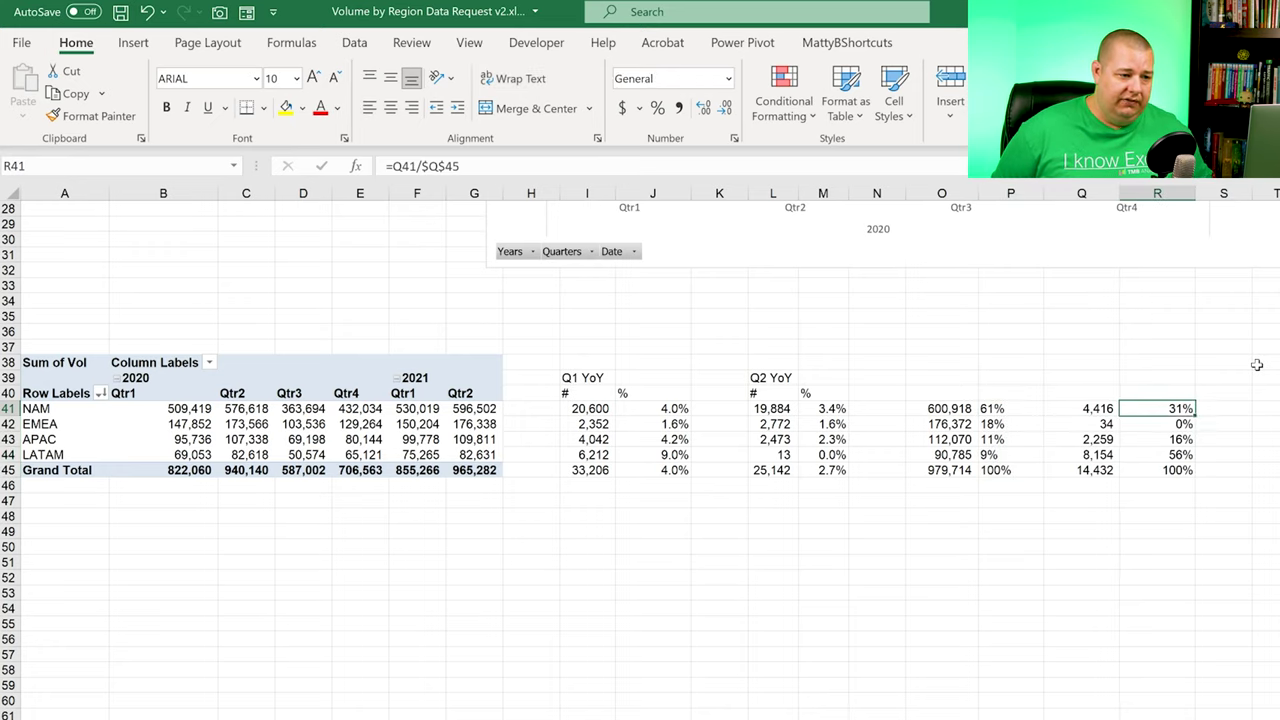
key("ctrl+shift+Down")
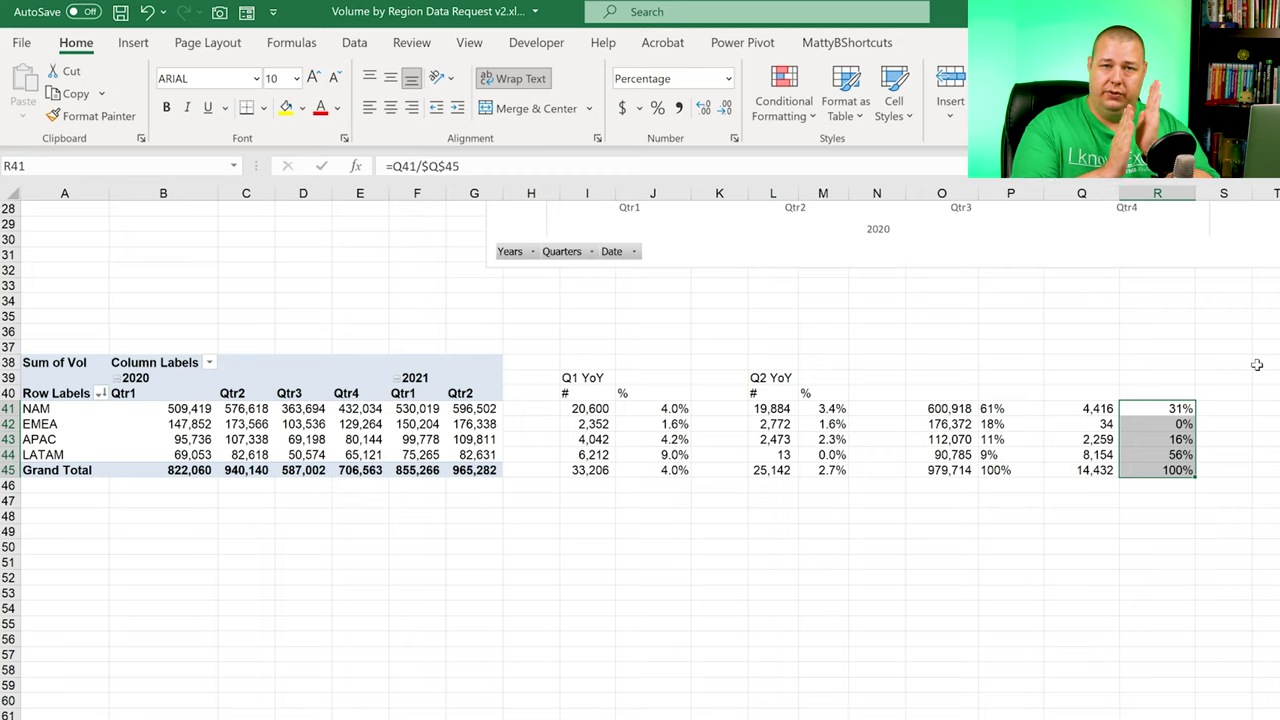
key("alt+h")
key("a")
key("l")
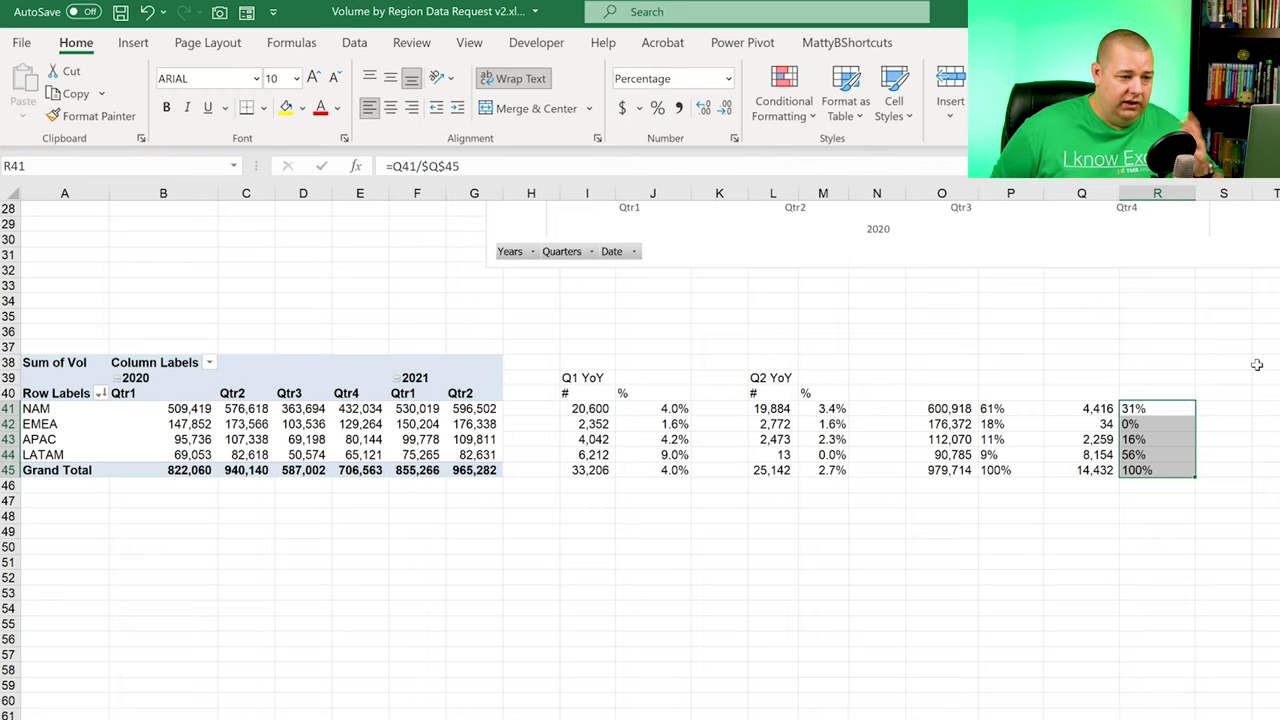
key("Left")
key("Left")
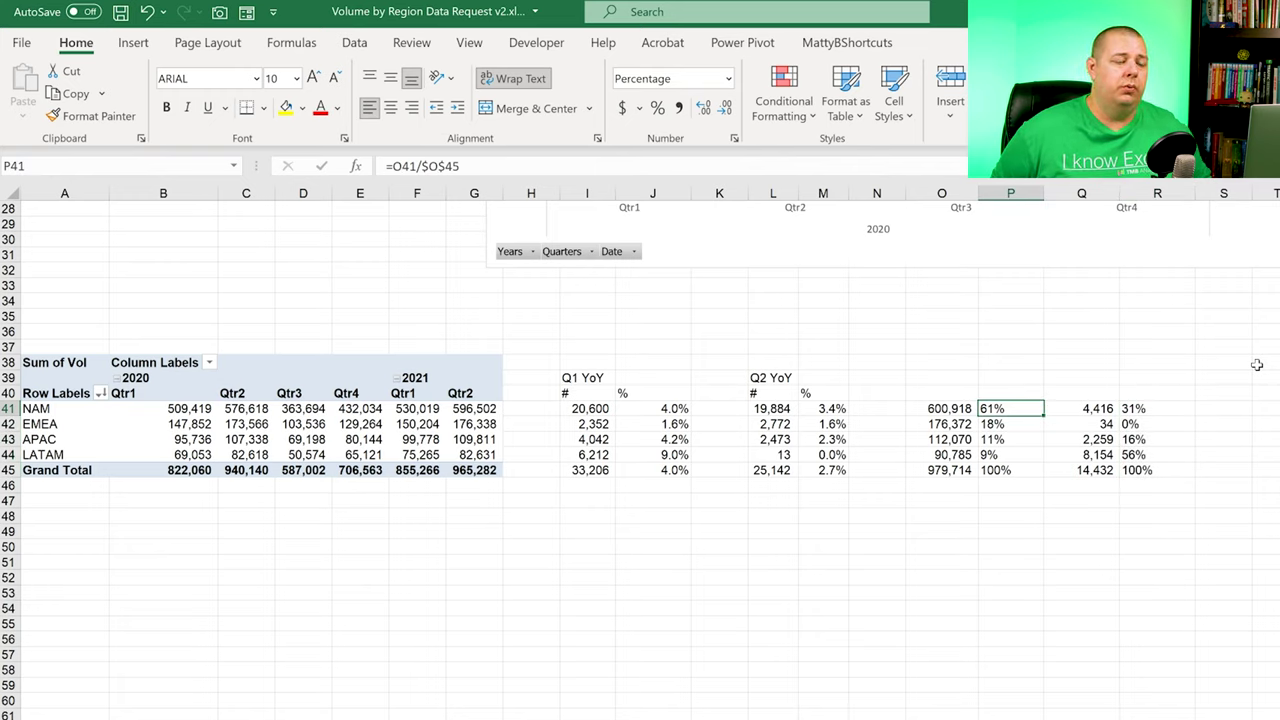
key("Left")
key("Up")
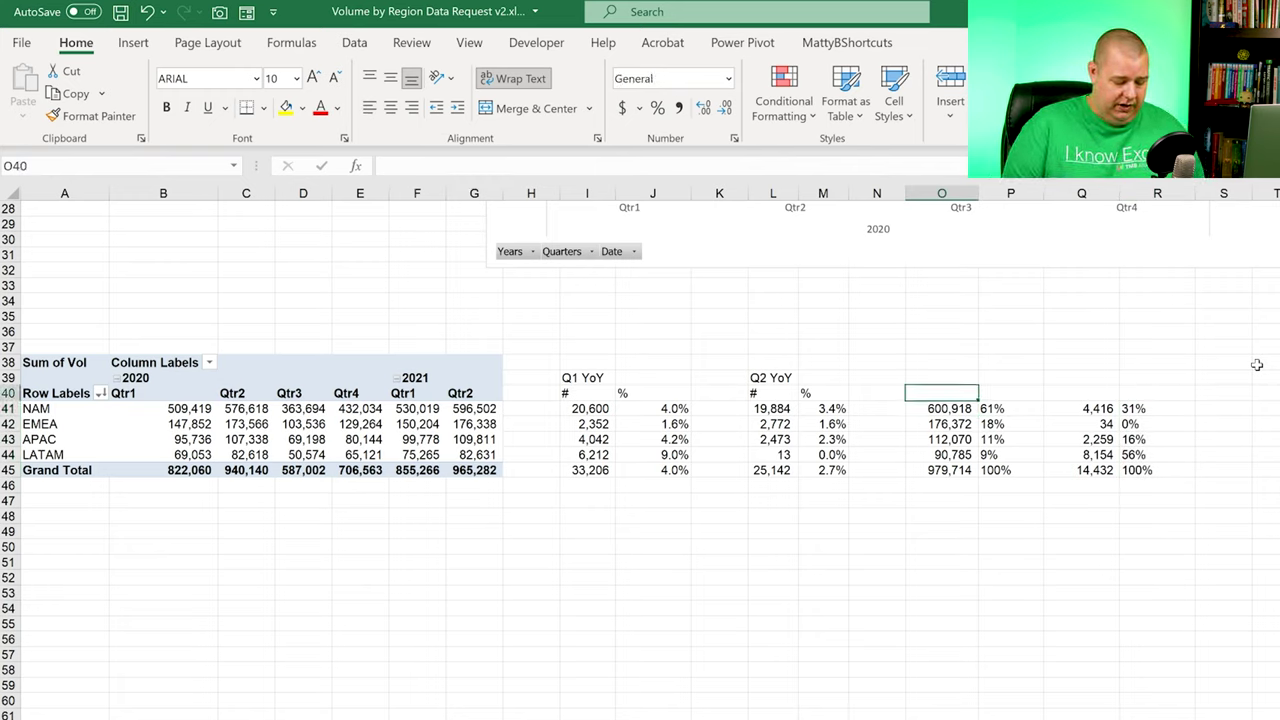
Step: Type the heading 'Q2 Fcst' into O40
type("Q2 F")
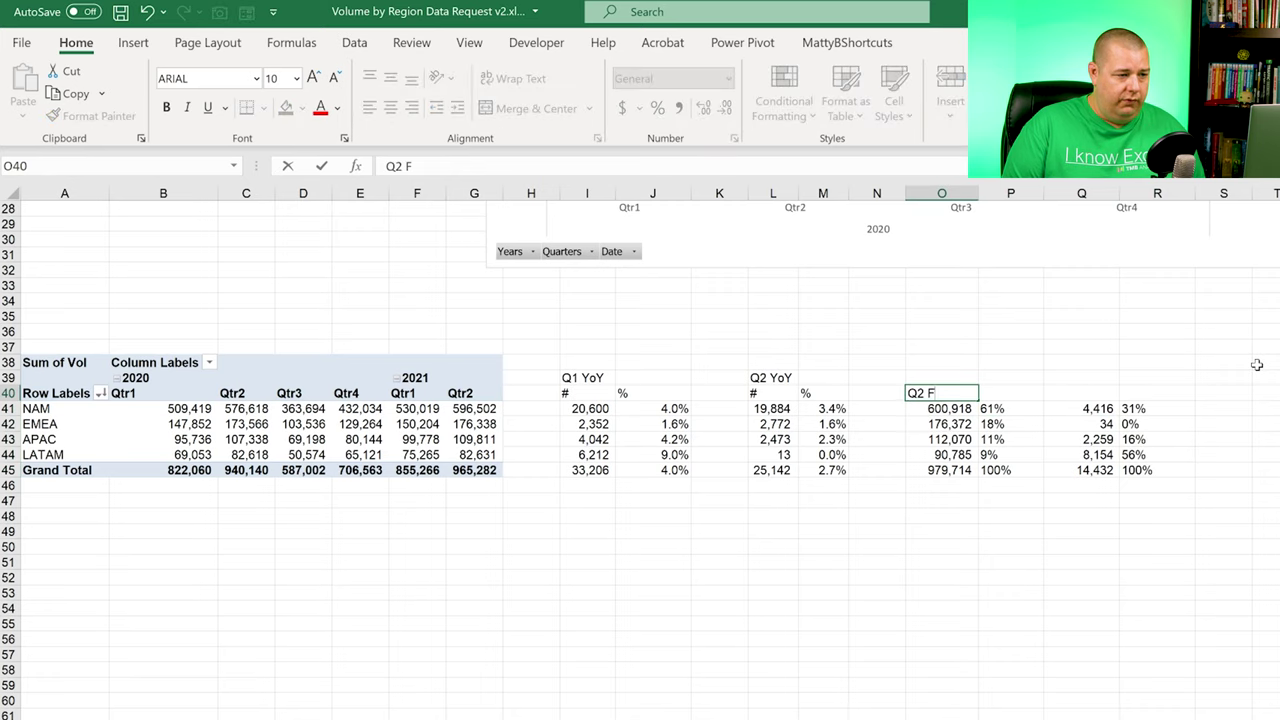
type("cst")
key("Return")
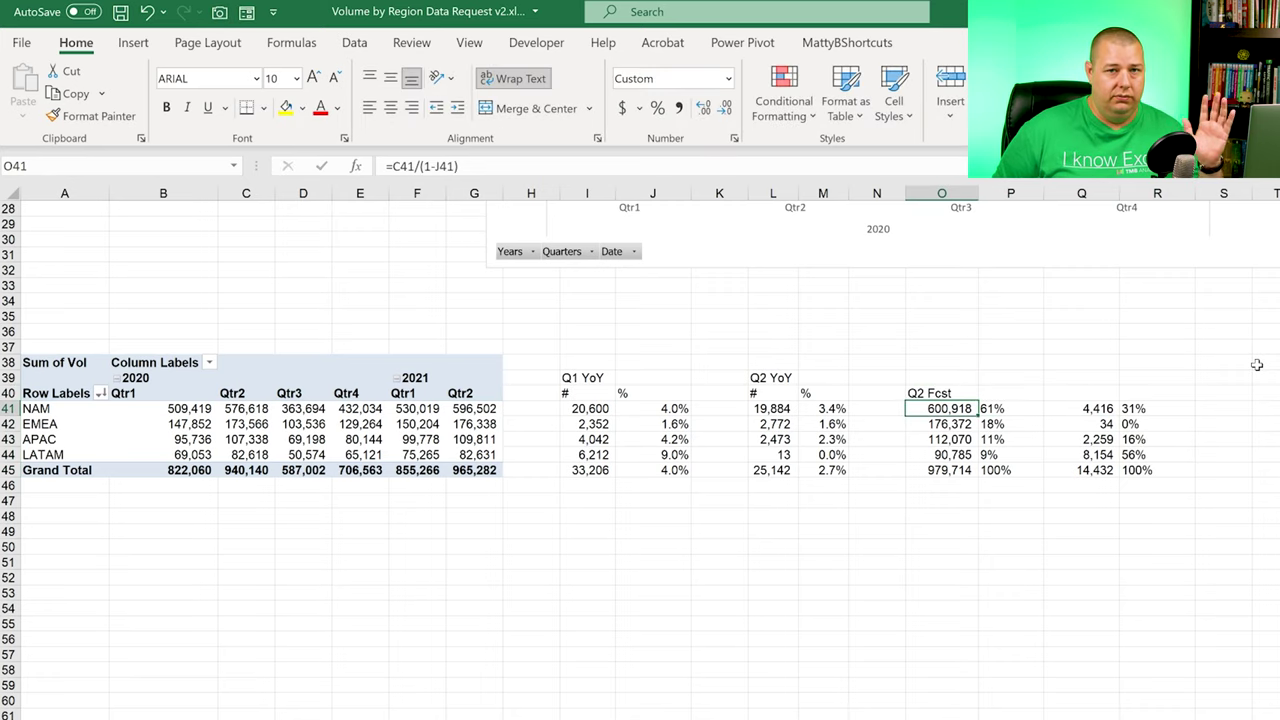
key("Up")
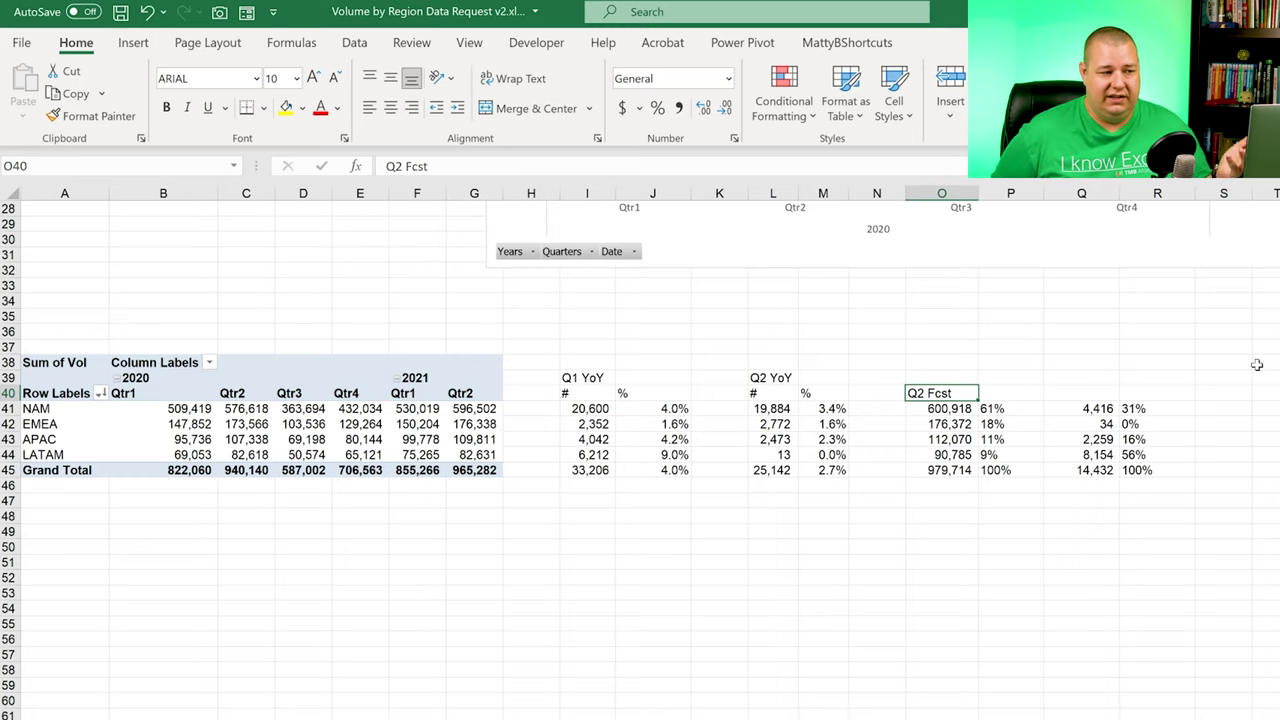
key("Down")
key("Down")
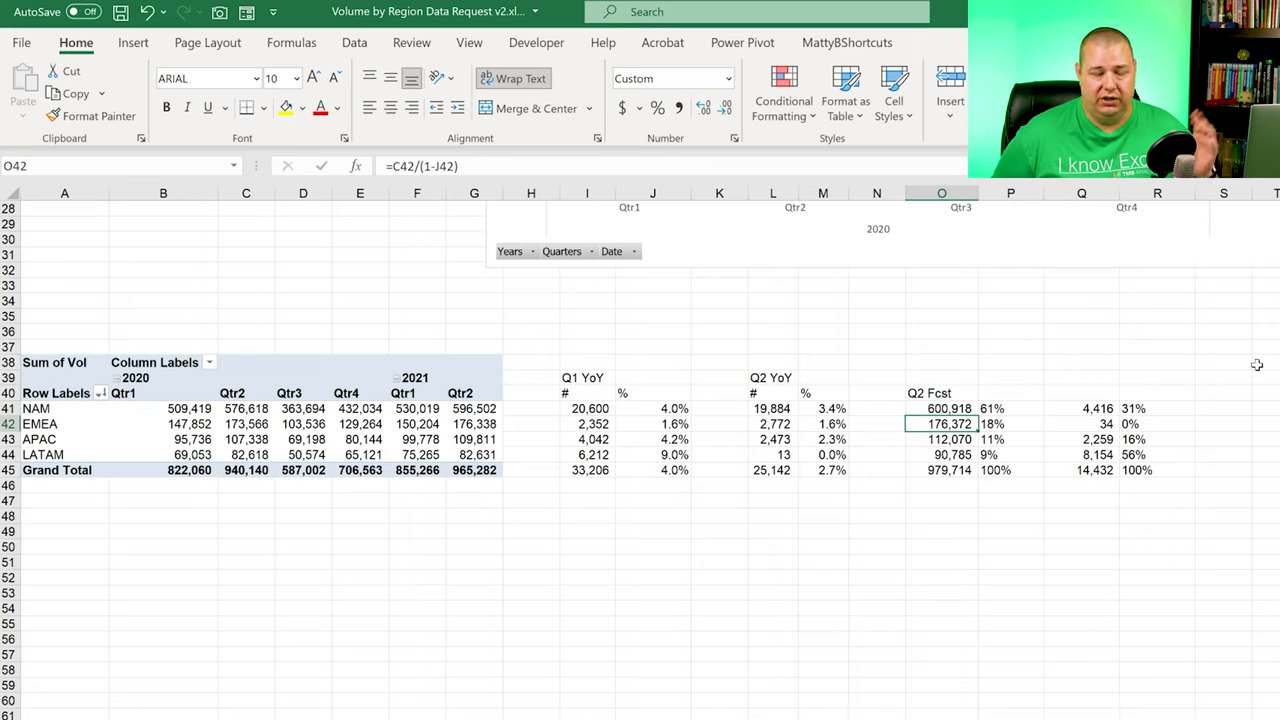
key("Down")
key("Down")
key("Down")
key("Up")
key("Up")
key("Up")
key("Up")
key("Down")
key("Down")
key("Down")
key("Down")
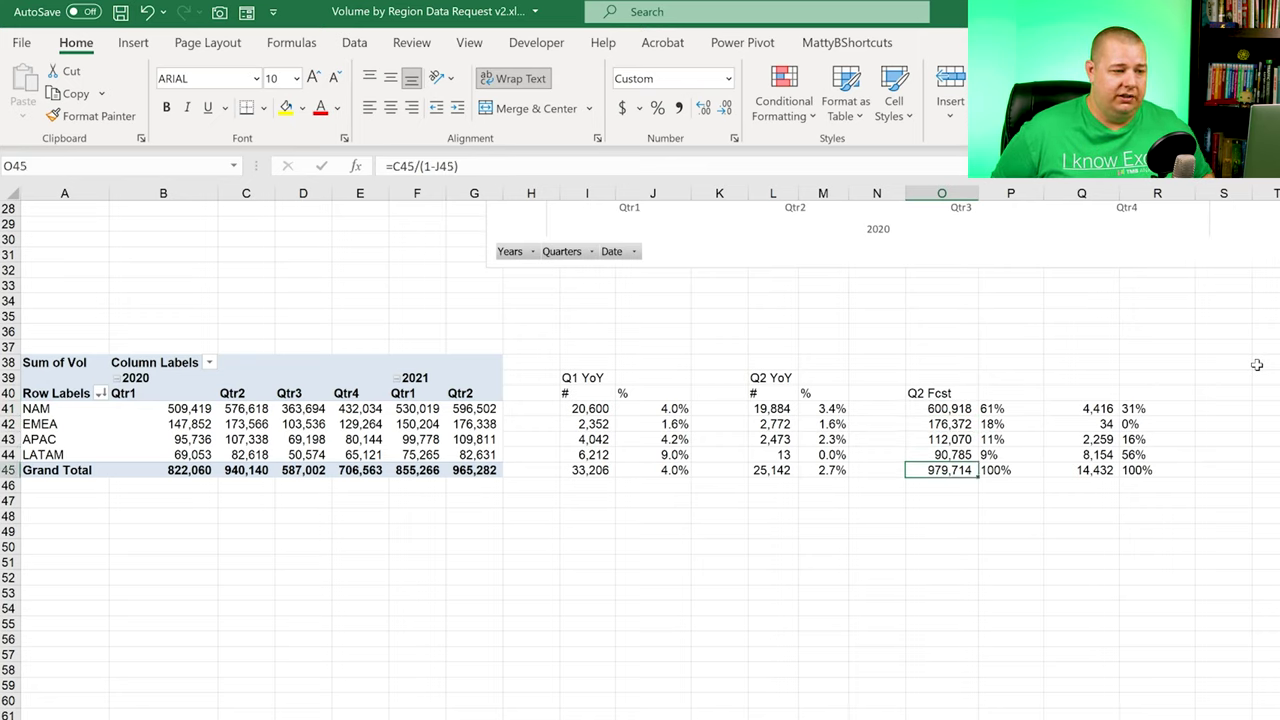
key("Right")
key("Up")
key("Up")
key("Up")
key("Up")
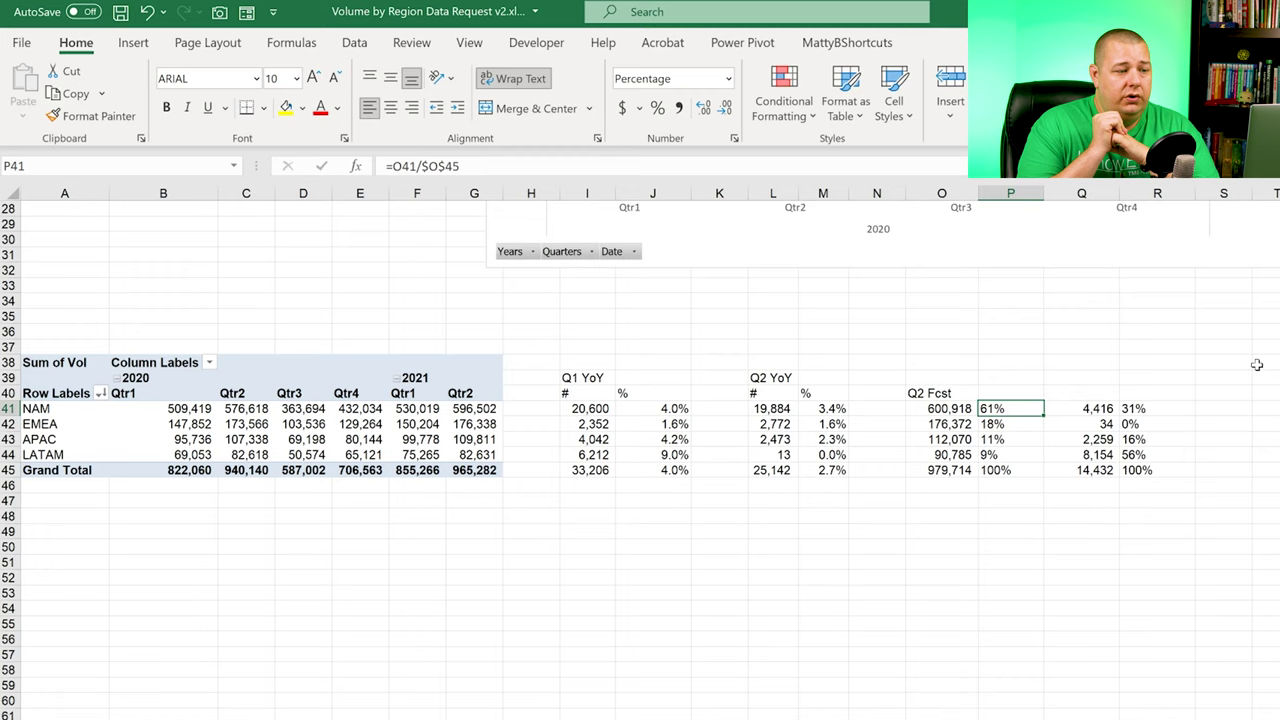
key("Down")
key("Down")
key("Down")
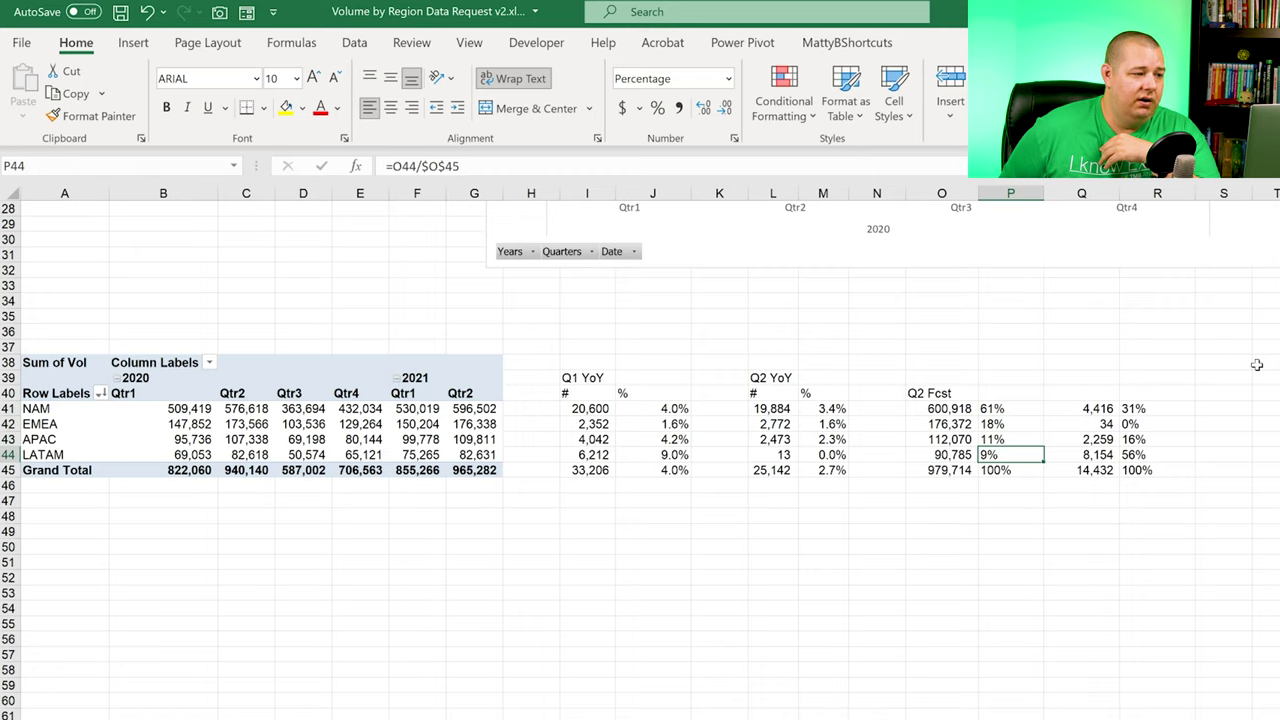
key("Right")
key("Right")
key("Up")
key("Up")
key("Up")
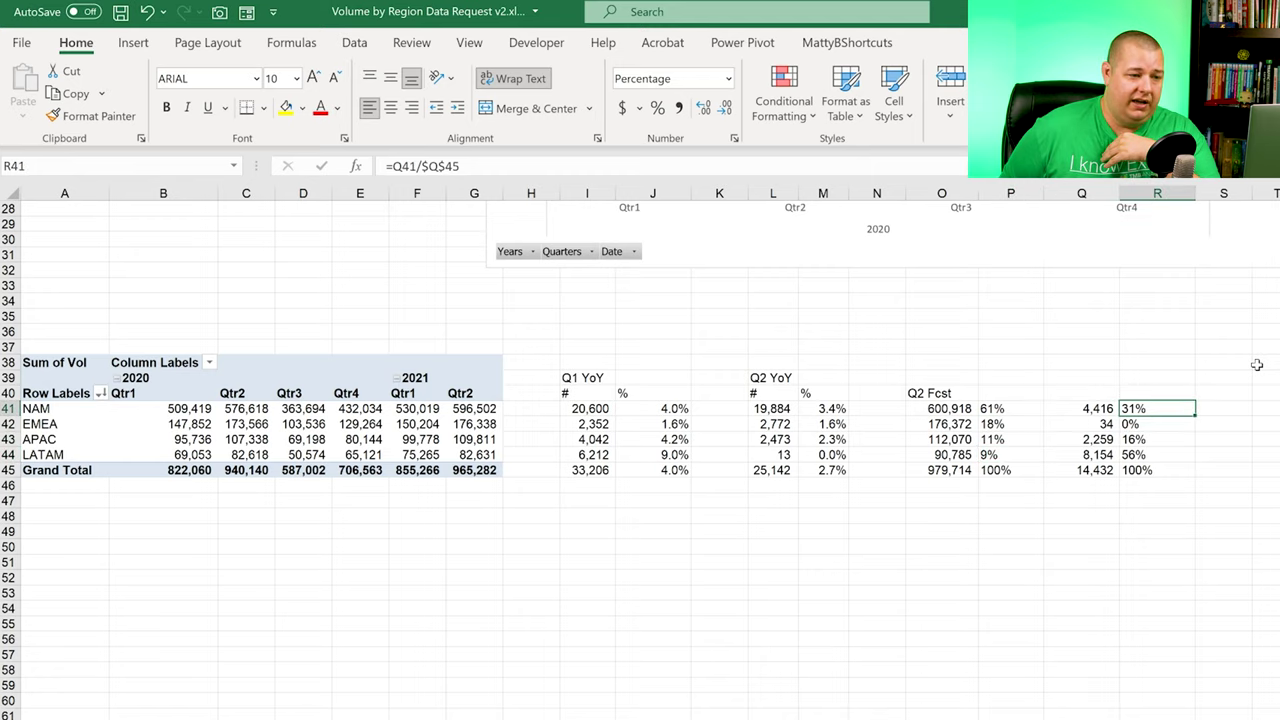
key("Left")
key("Left")
key("Left")
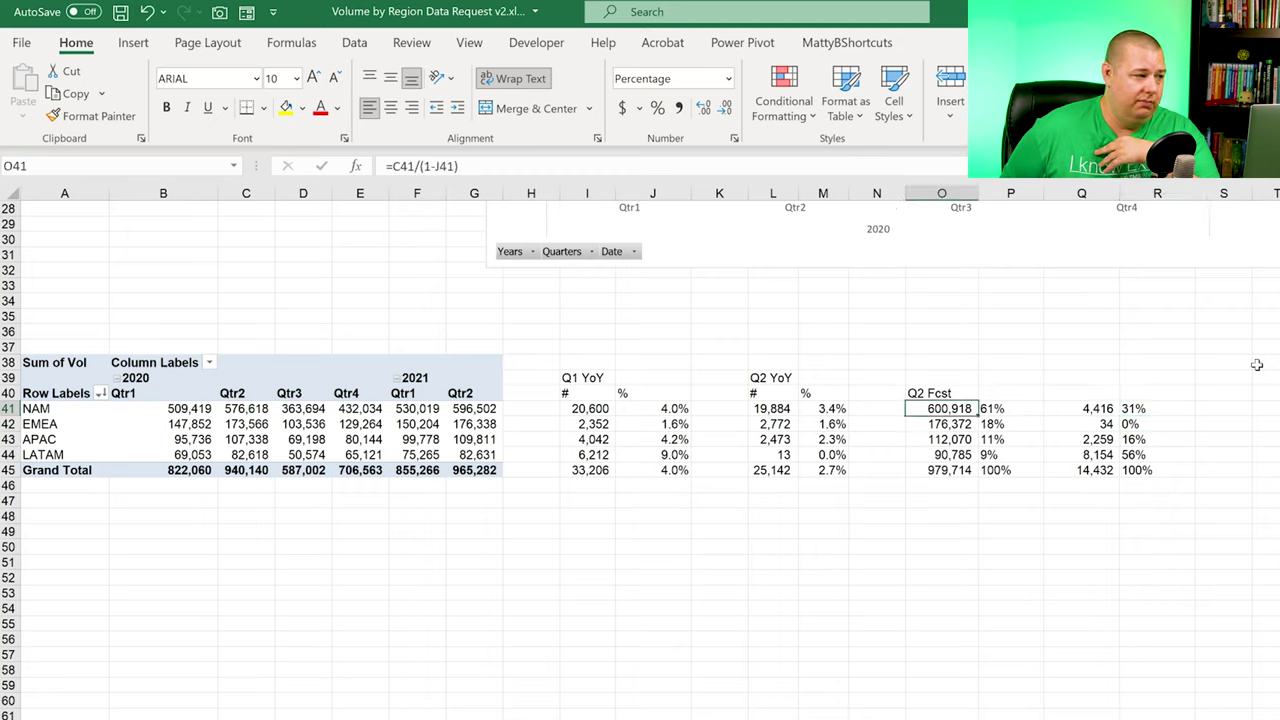
key("Right")
key("Right")
key("Right")
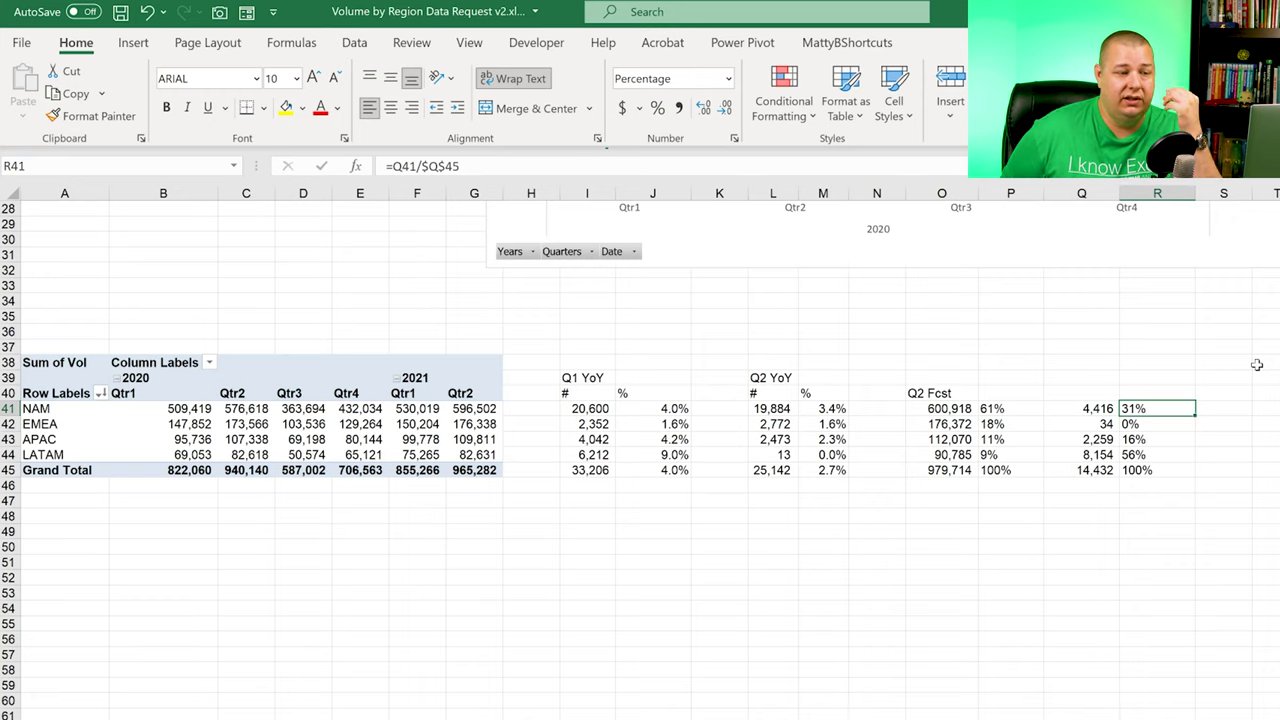
key("Down")
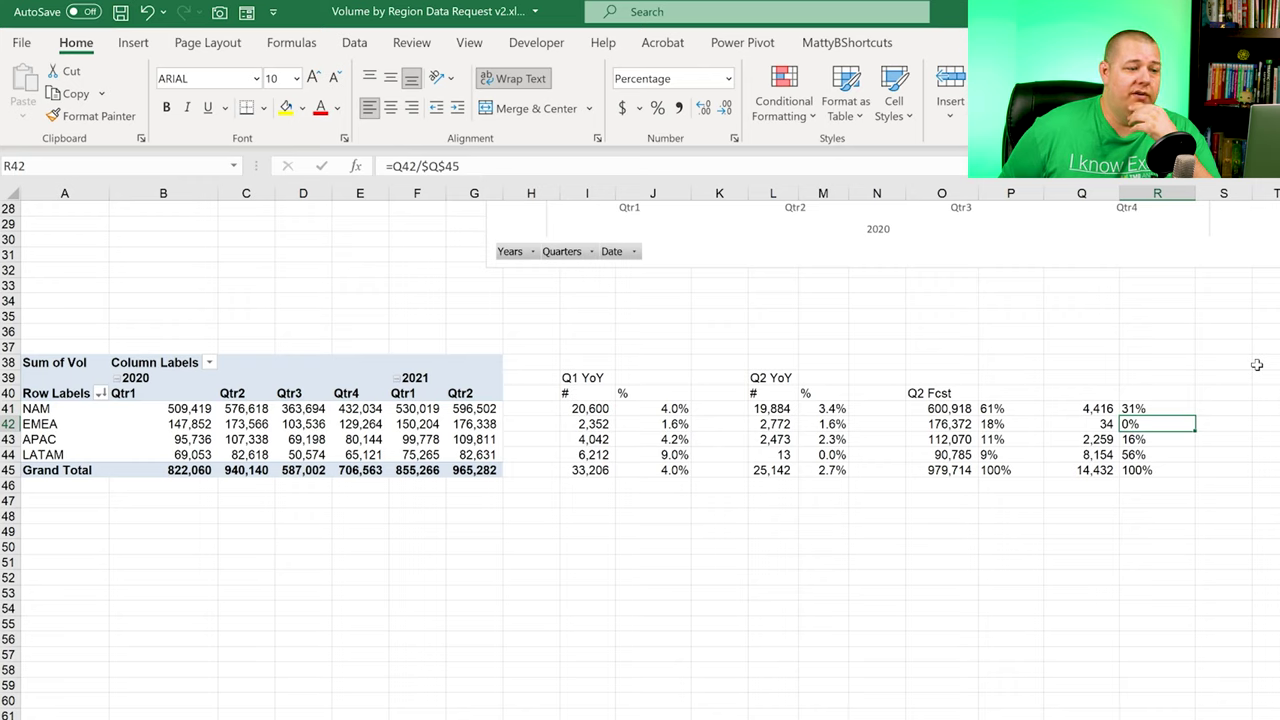
key("Down")
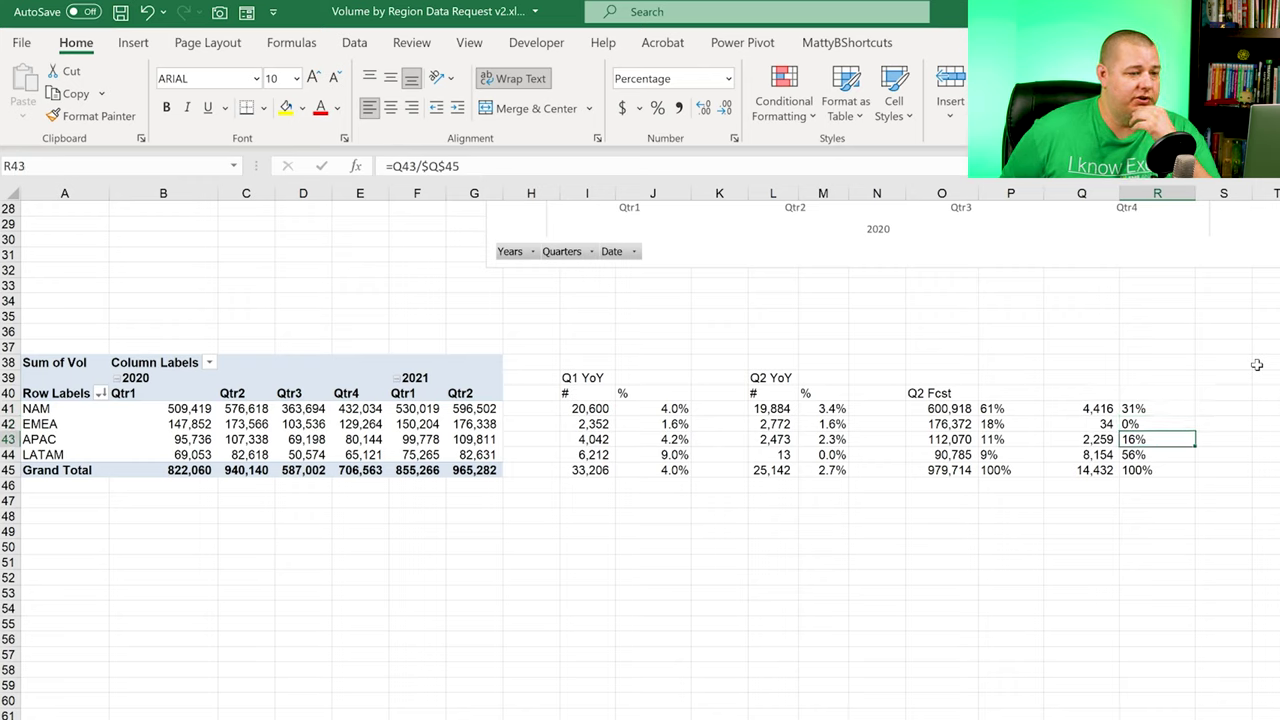
key("Left")
key("Left")
key("Left")
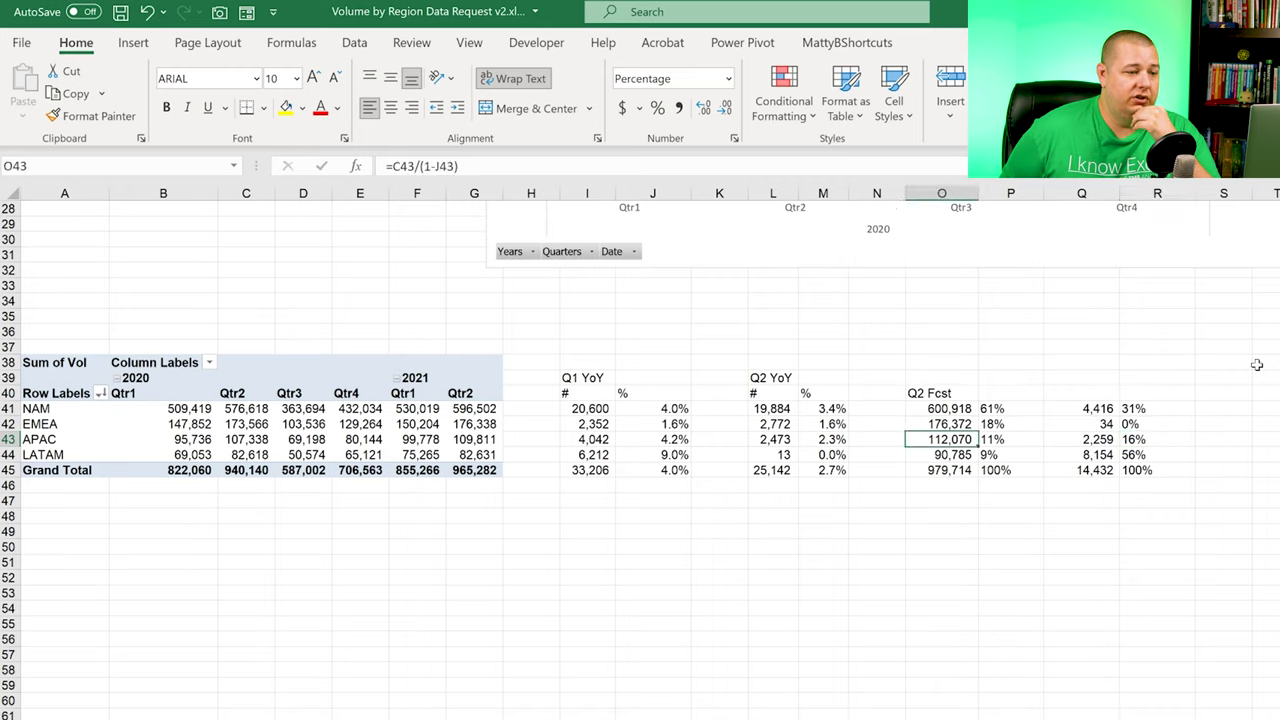
key("Right")
key("Right")
key("Right")
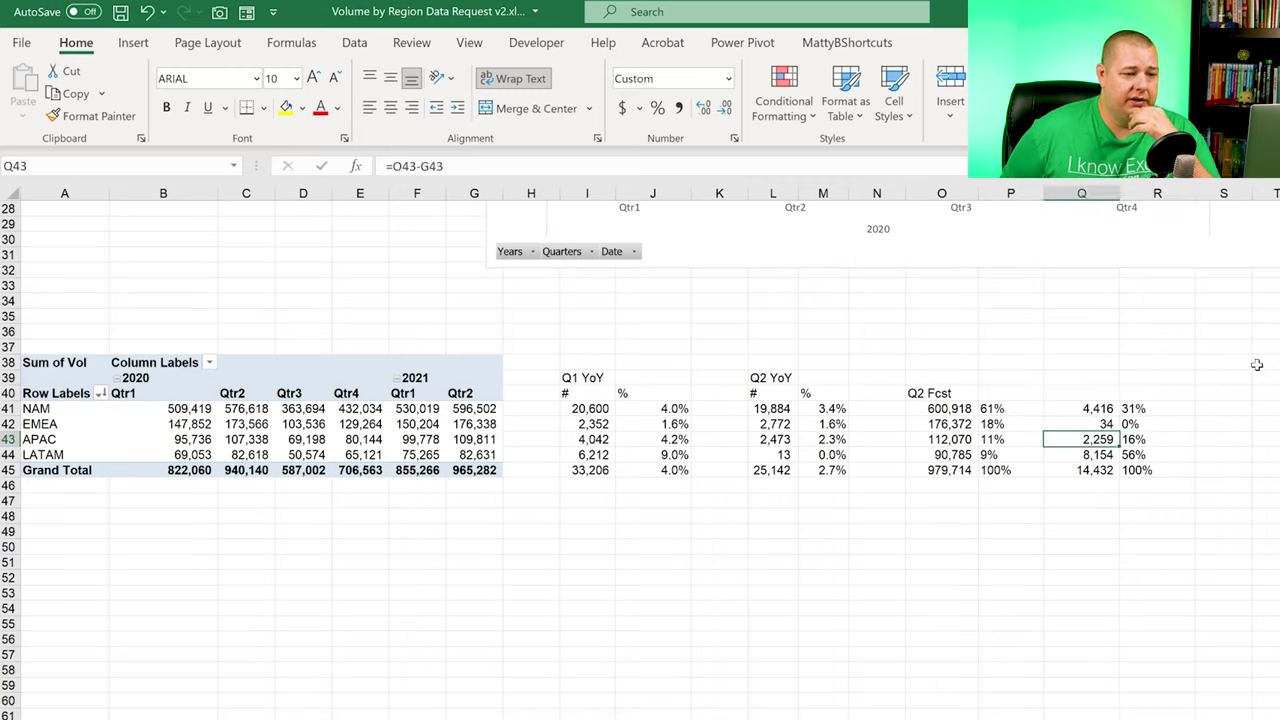
key("Down")
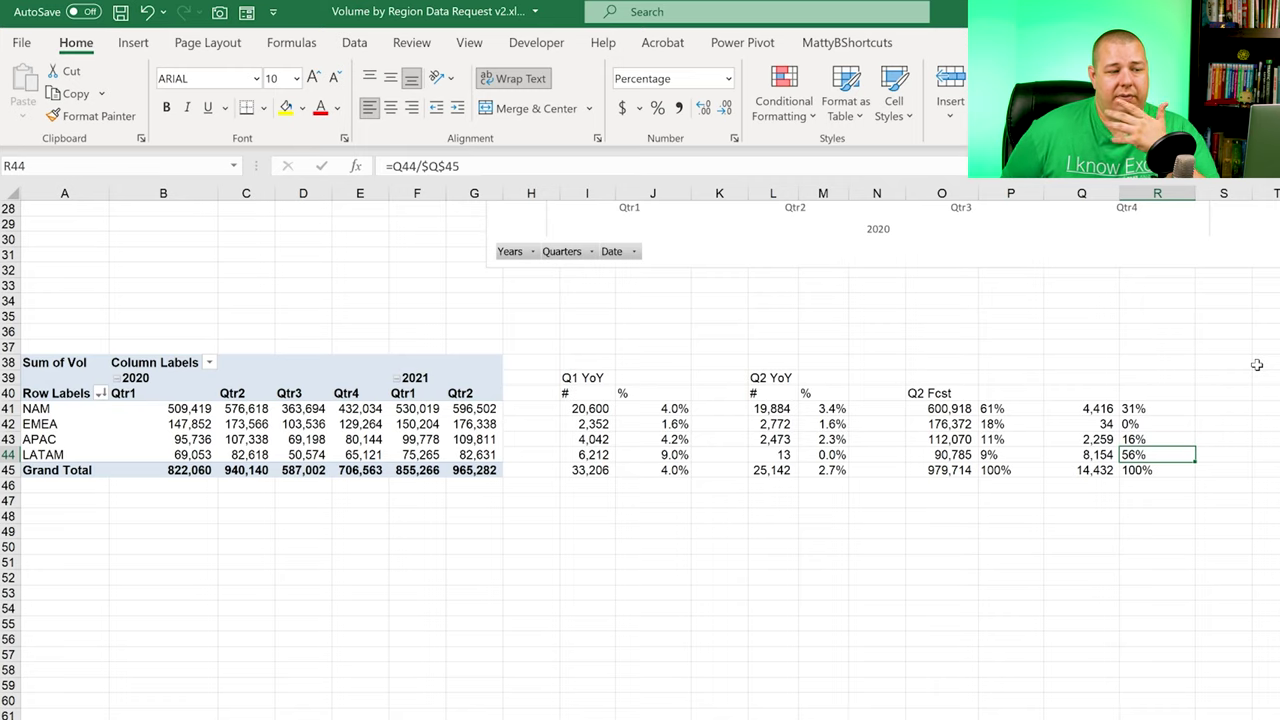
key("Left")
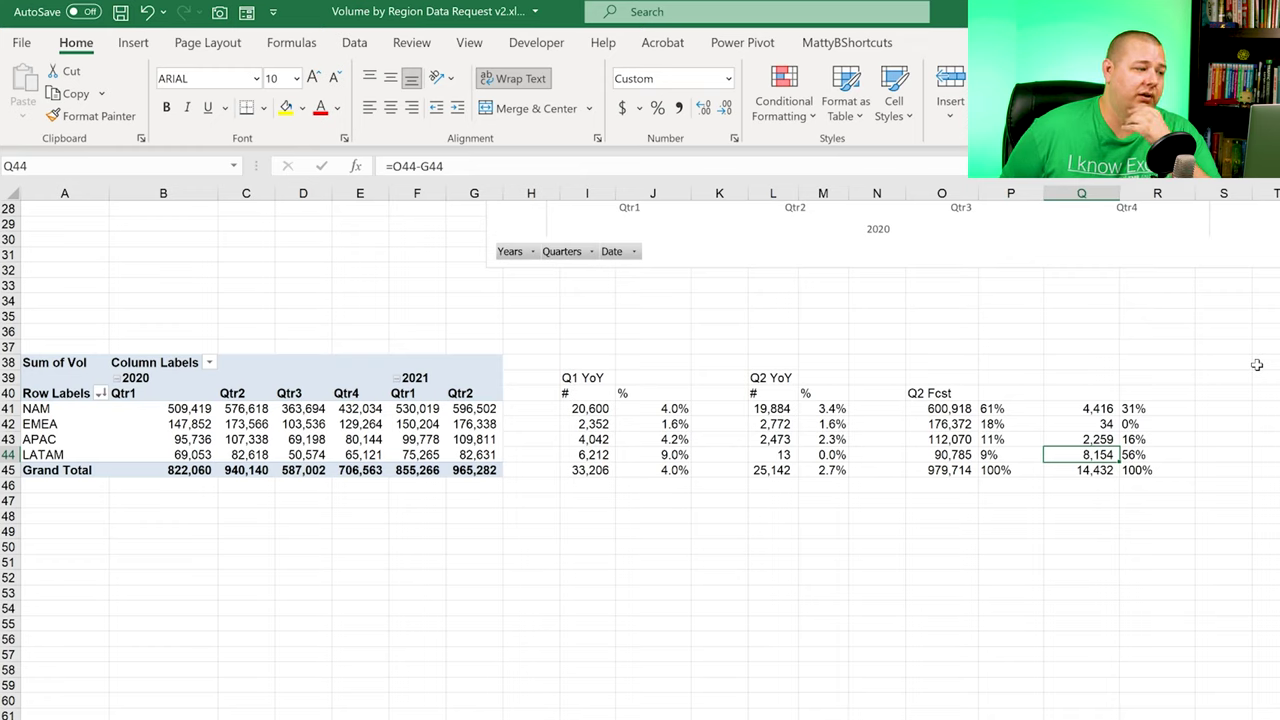
key("Left")
key("Left")
key("Left")
key("Left")
key("Left")
key("Left")
key("Left")
key("Left")
key("Left")
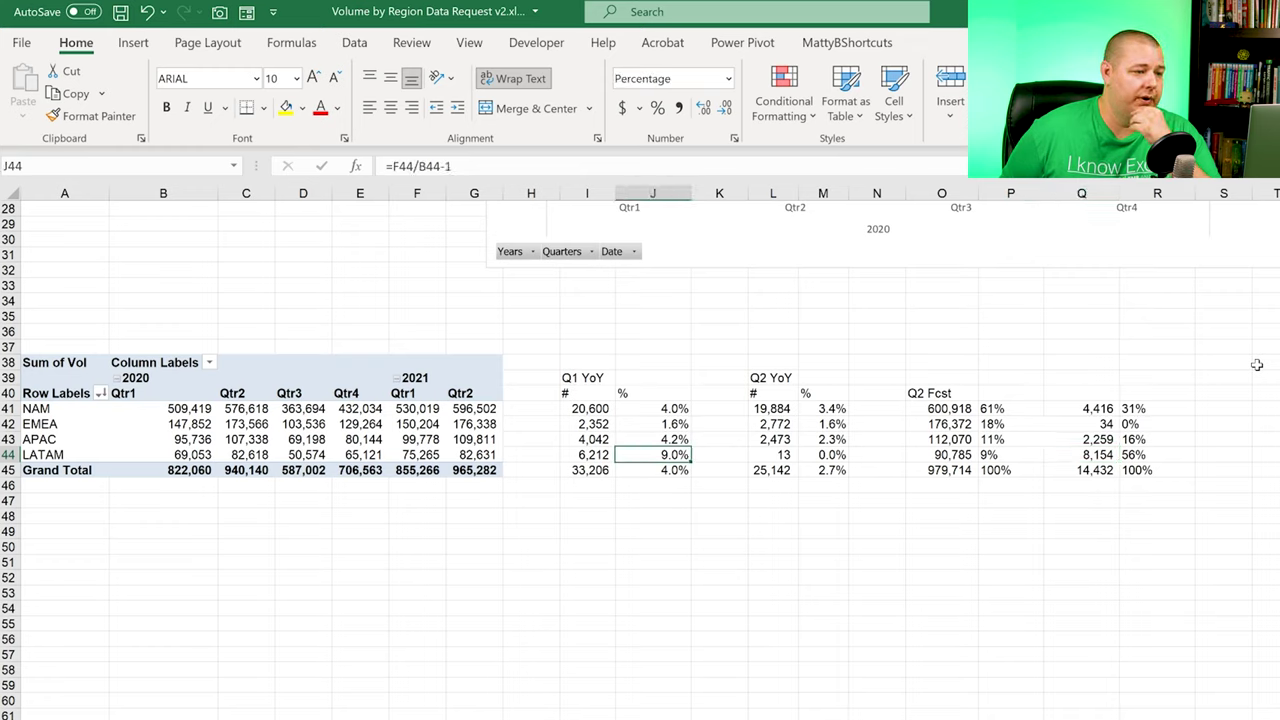
key("Left")
key("Left")
key("Right")
key("Right")
key("Right")
key("Right")
key("Right")
key("Right")
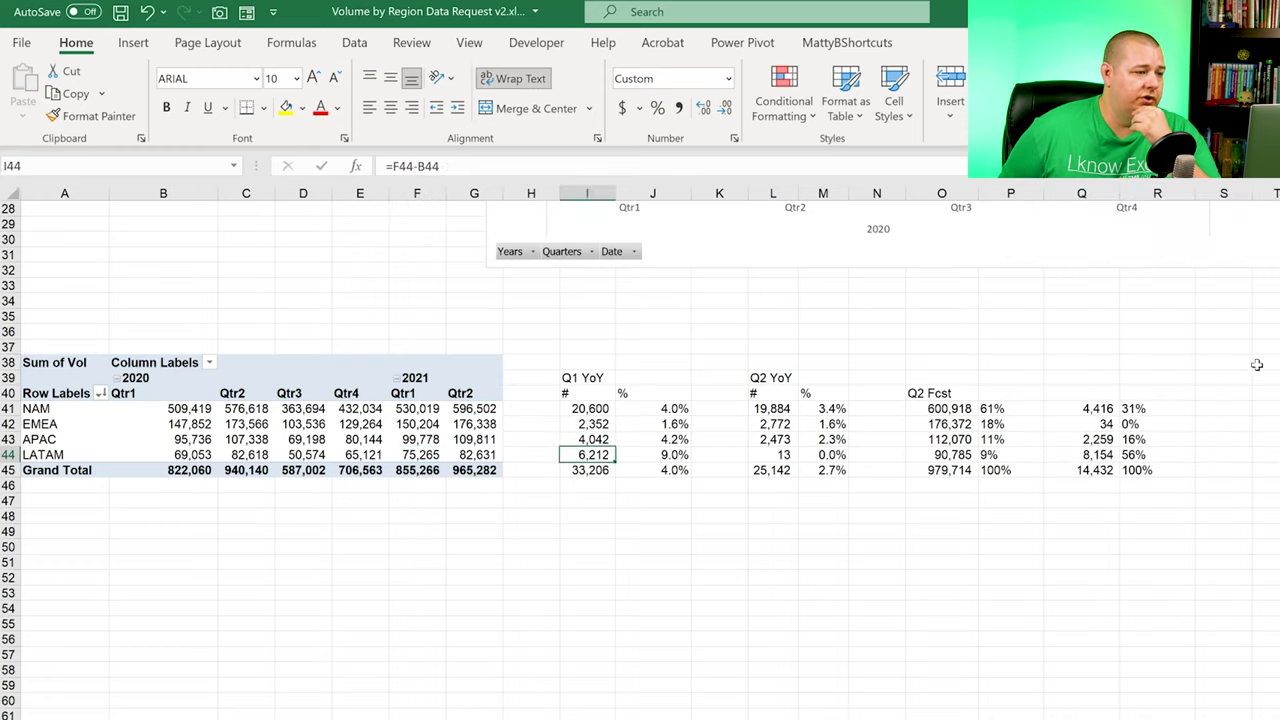
key("Right")
key("Right")
key("Right")
key("Right")
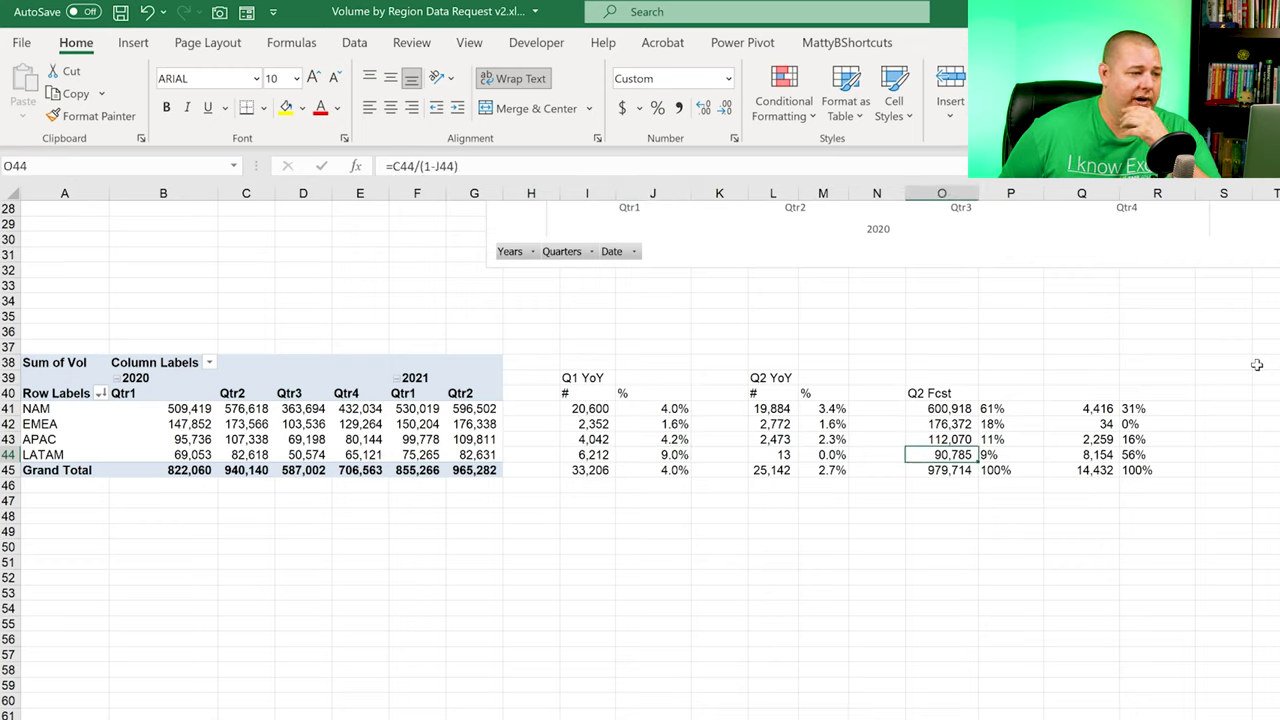
key("Left")
key("Left")
key("Left")
key("Left")
key("Left")
key("Left")
key("Left")
key("Left")
key("Left")
key("Left")
key("Left")
key("Left")
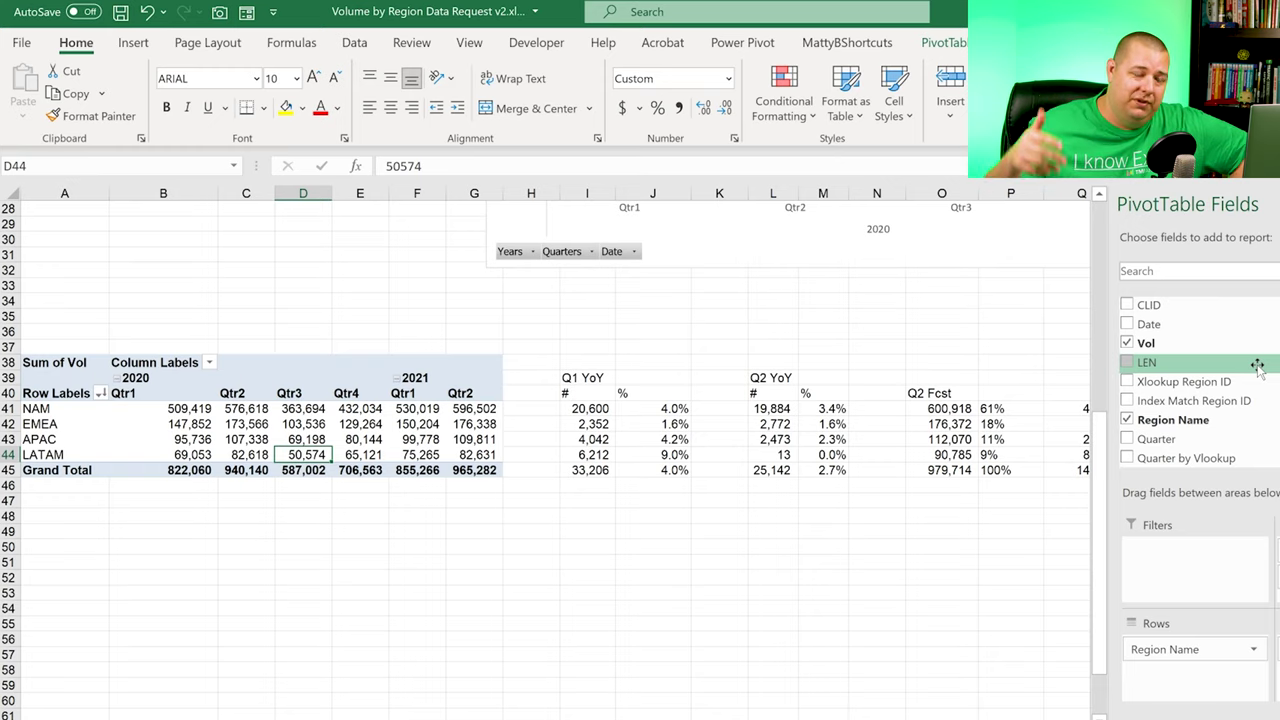
Step: Copy the entire pivot table starting at A38 and paste the duplicate at A51
key("ctrl+Left")
key("ctrl+Up")
key("Down")
key("Down")
key("Down")
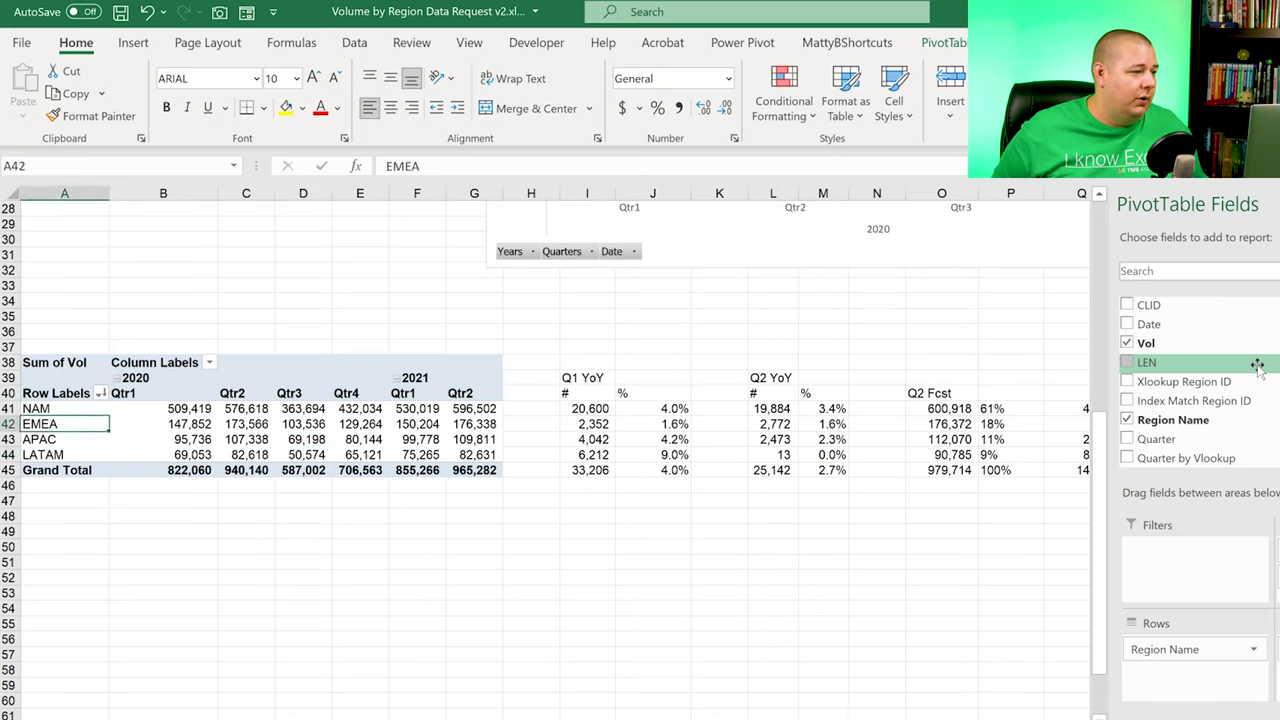
left_click(409, 377)
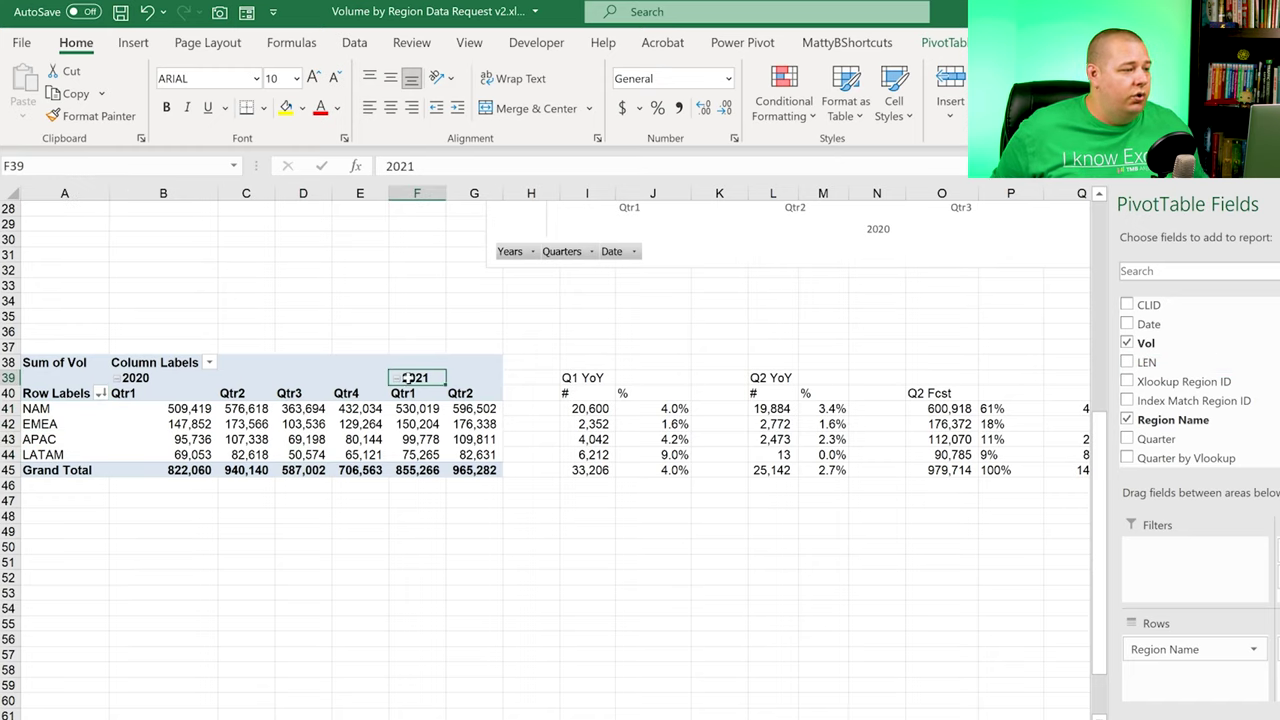
left_click(80, 362)
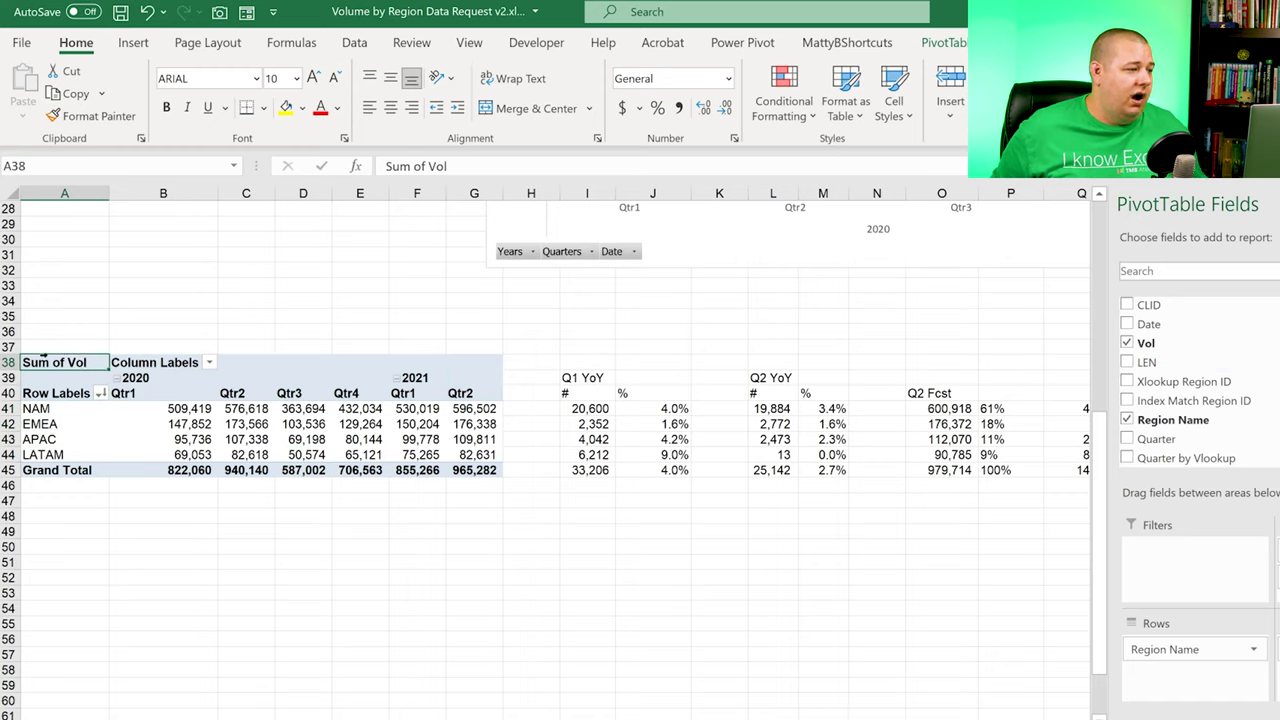
key("ctrl+a")
key("ctrl+c")
key("Down")
key("Down")
key("Down")
key("Down")
key("Down")
key("Down")
key("Down")
key("Down")
key("Down")
key("Down")
key("Down")
key("Down")
key("Down")
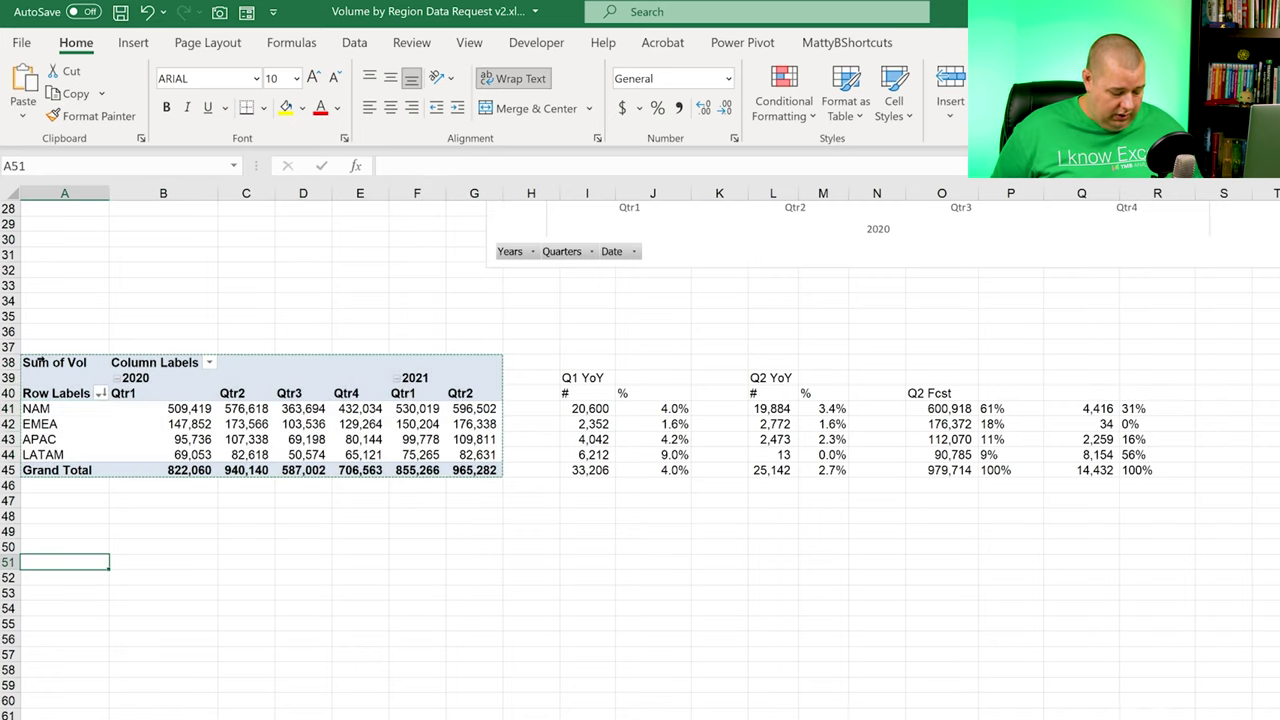
key("ctrl+v")
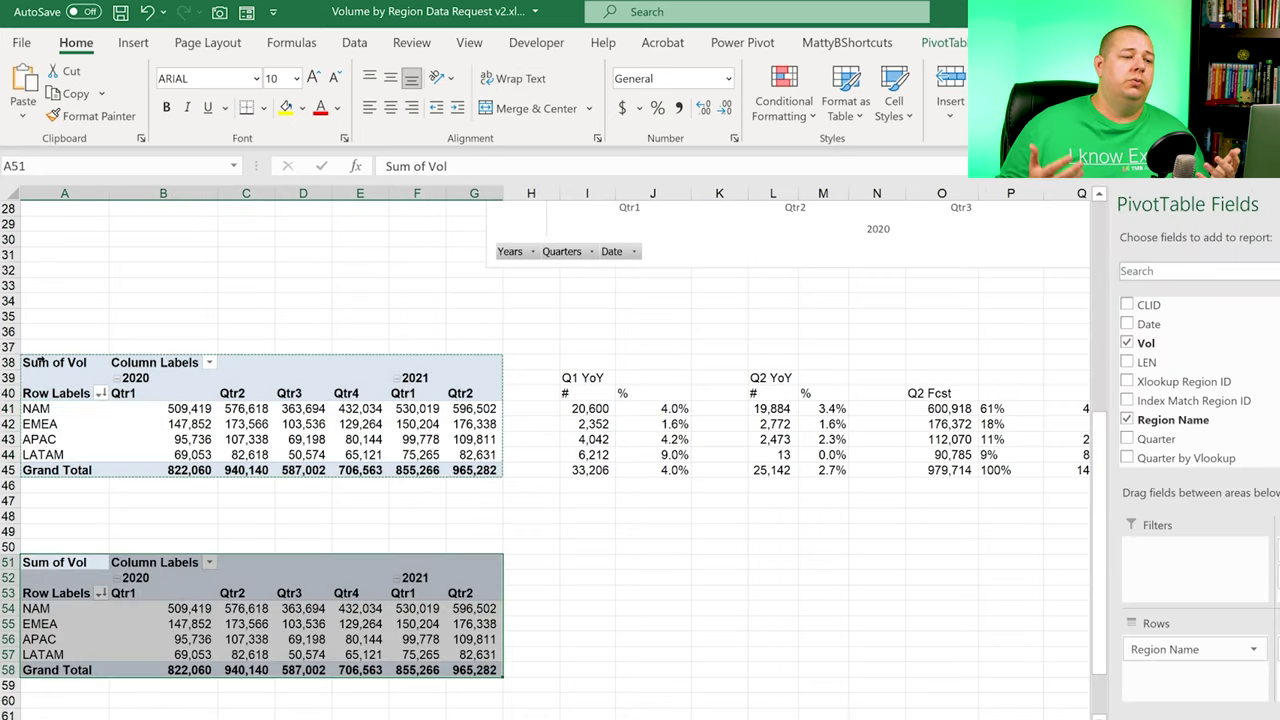
scroll(357, 323, "up", 5)
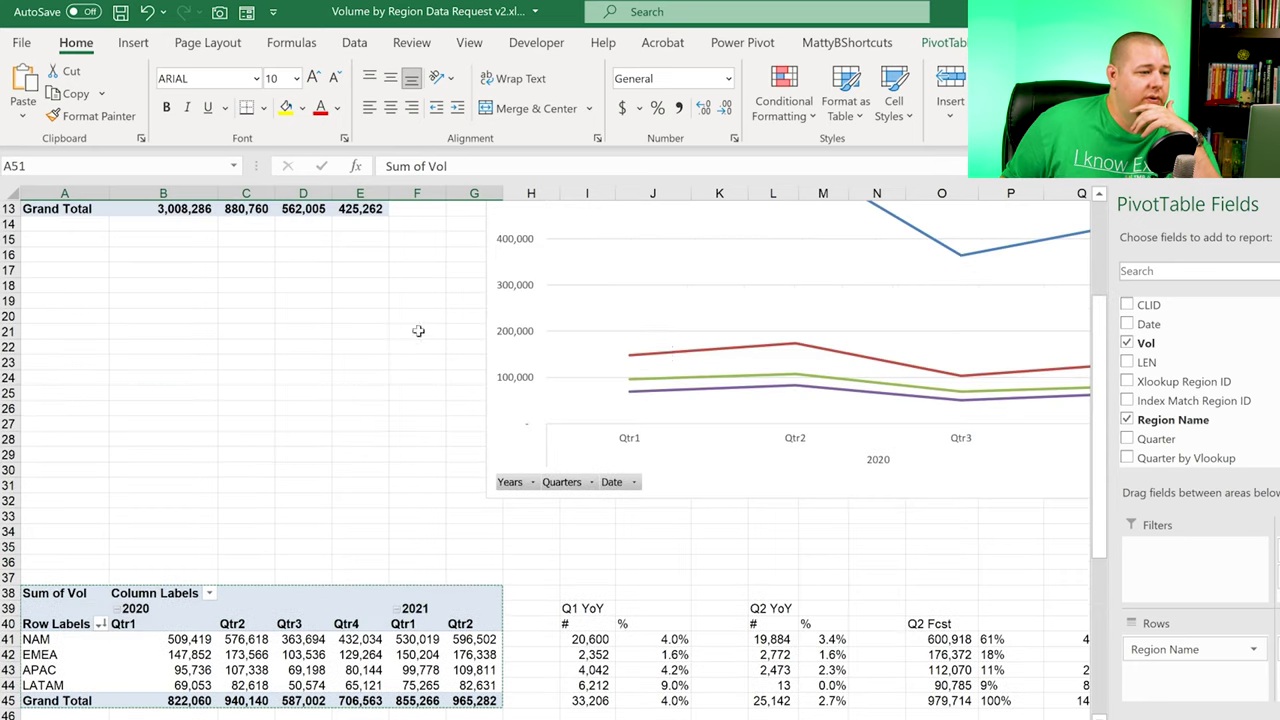
scroll(667, 351, "up", 4)
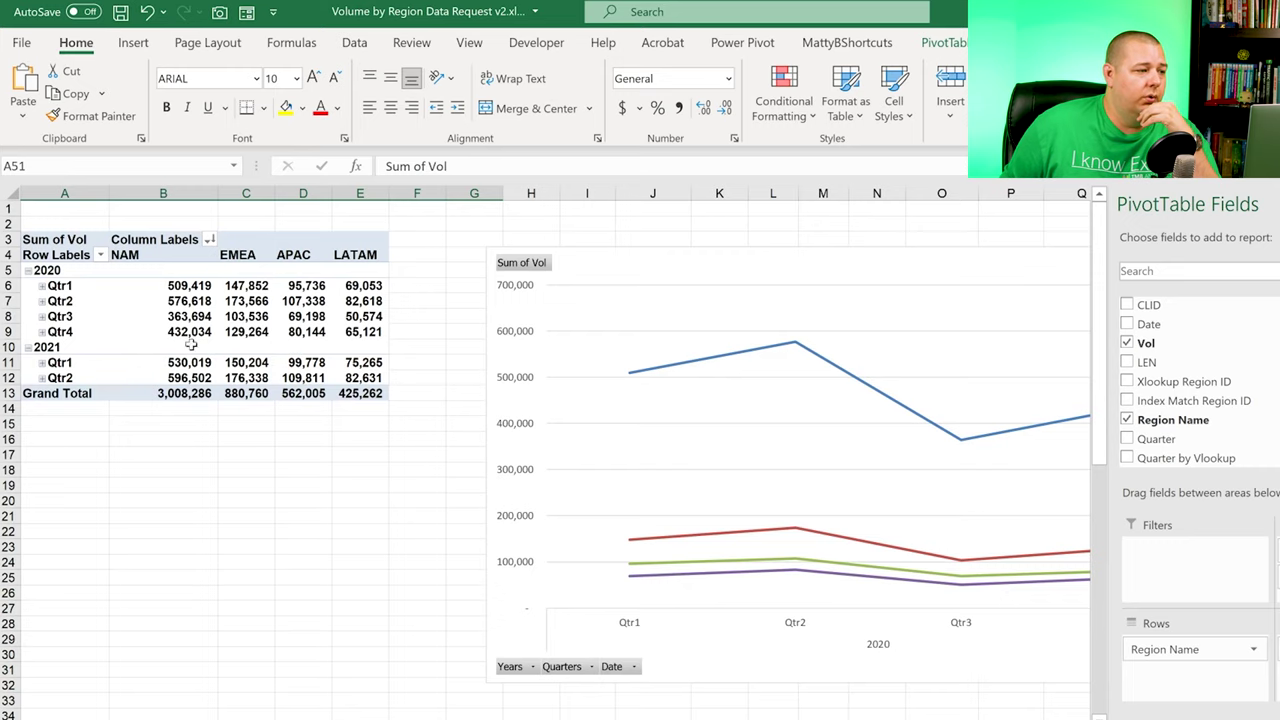
left_click_drag(722, 718, 744, 718)
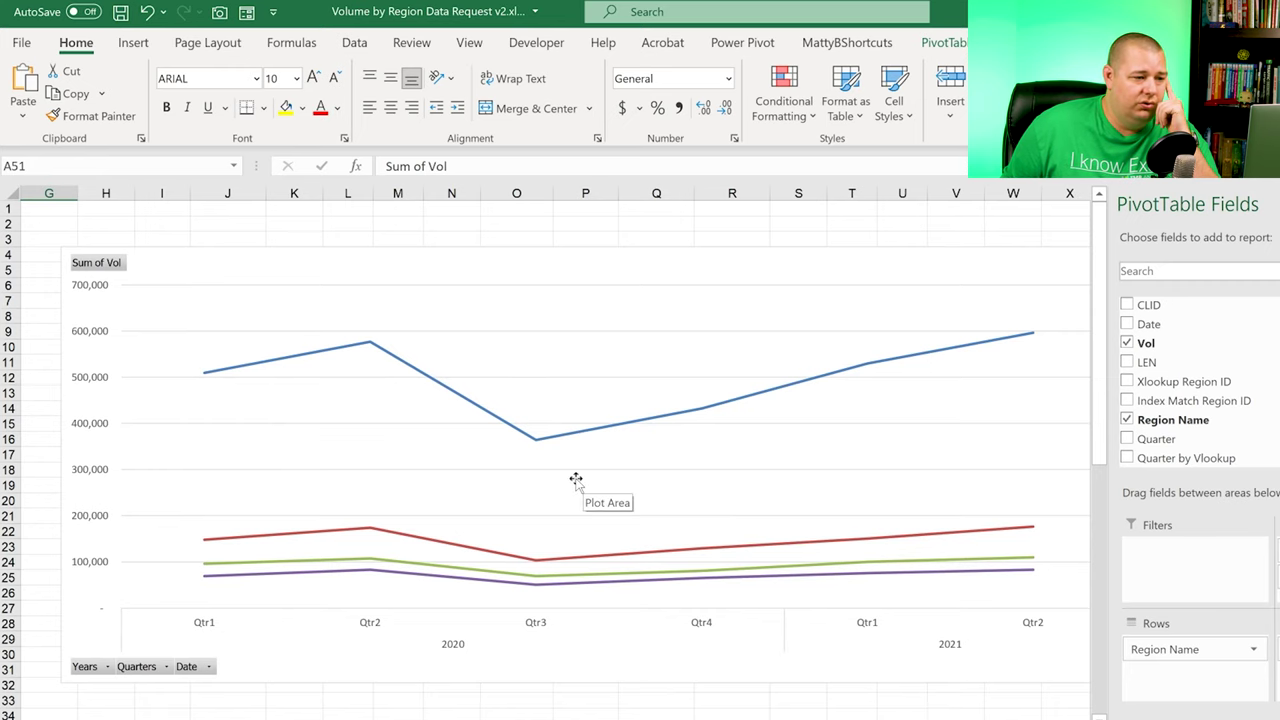
scroll(583, 480, "down", 7)
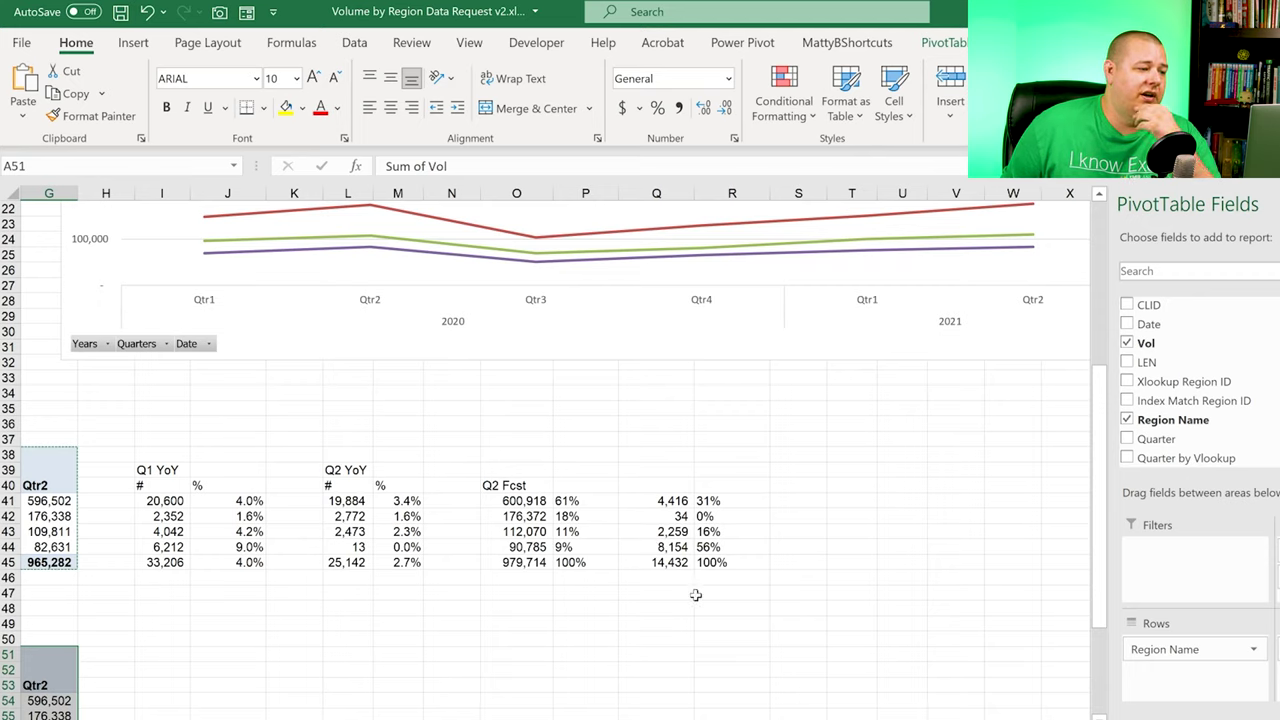
left_click(403, 562)
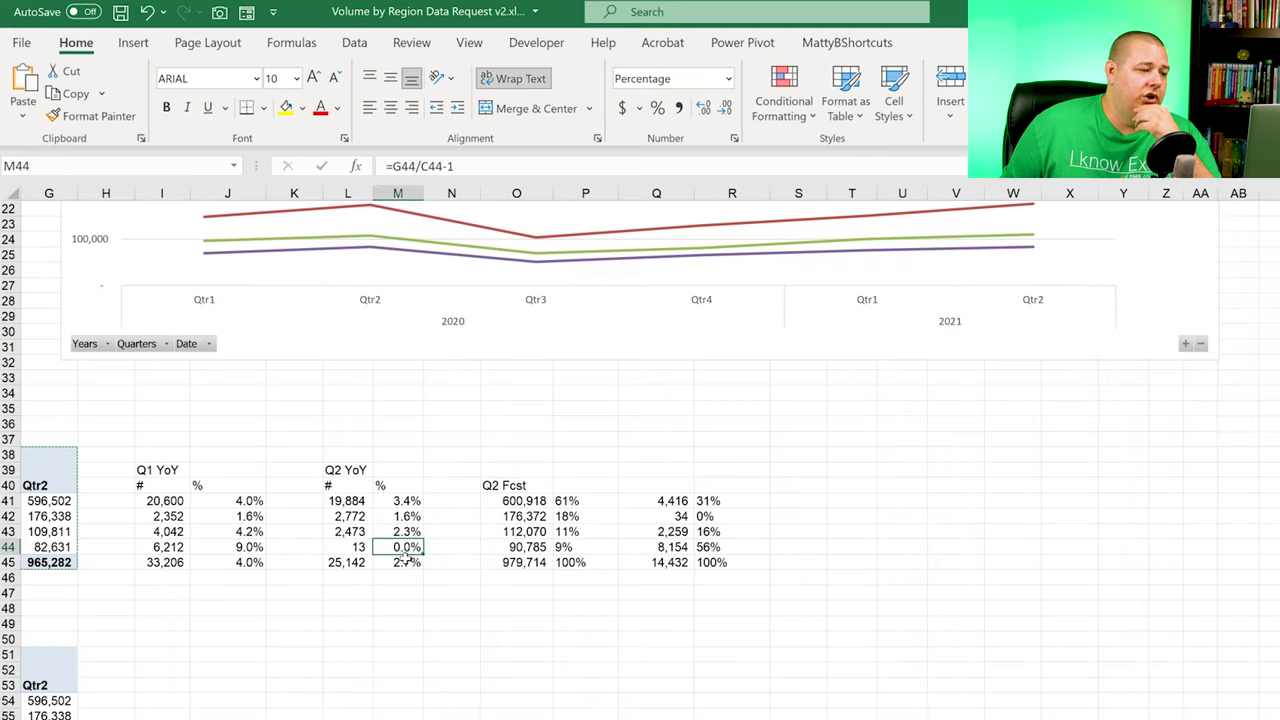
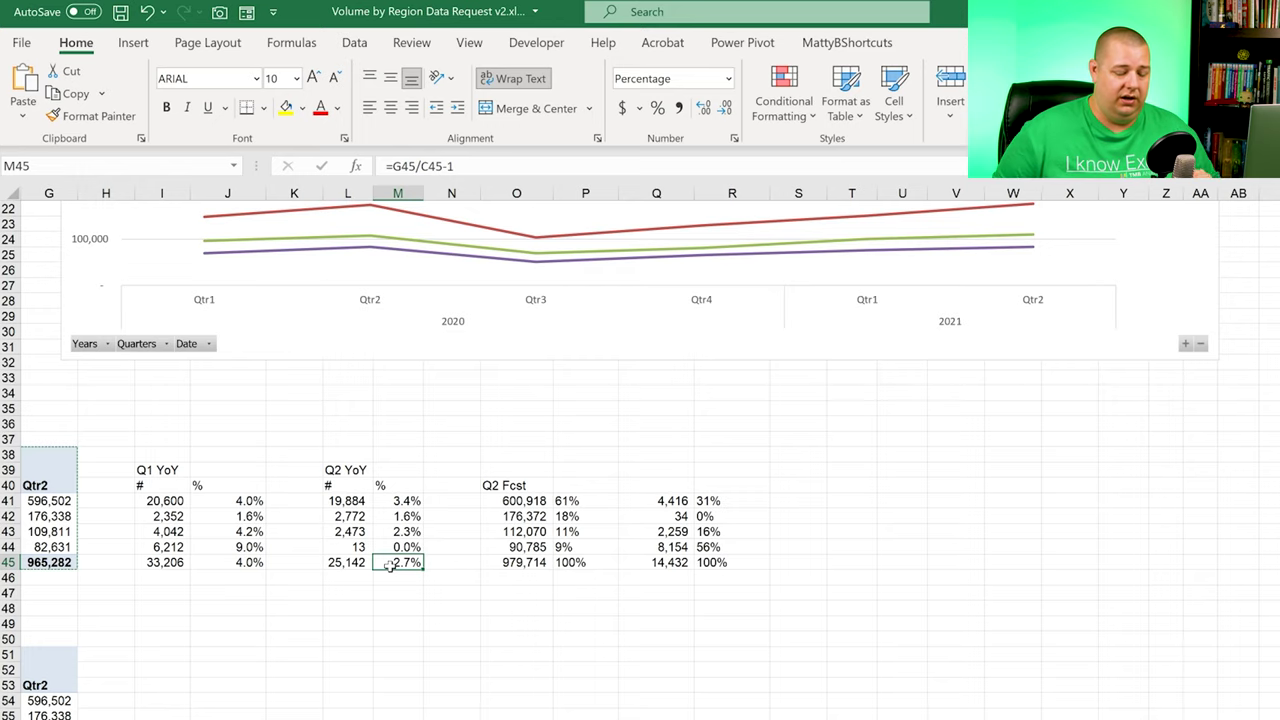
Step: Review the NAM and LATAM gap and share formulas in Q41:R44
scroll(390, 565, "down", 2)
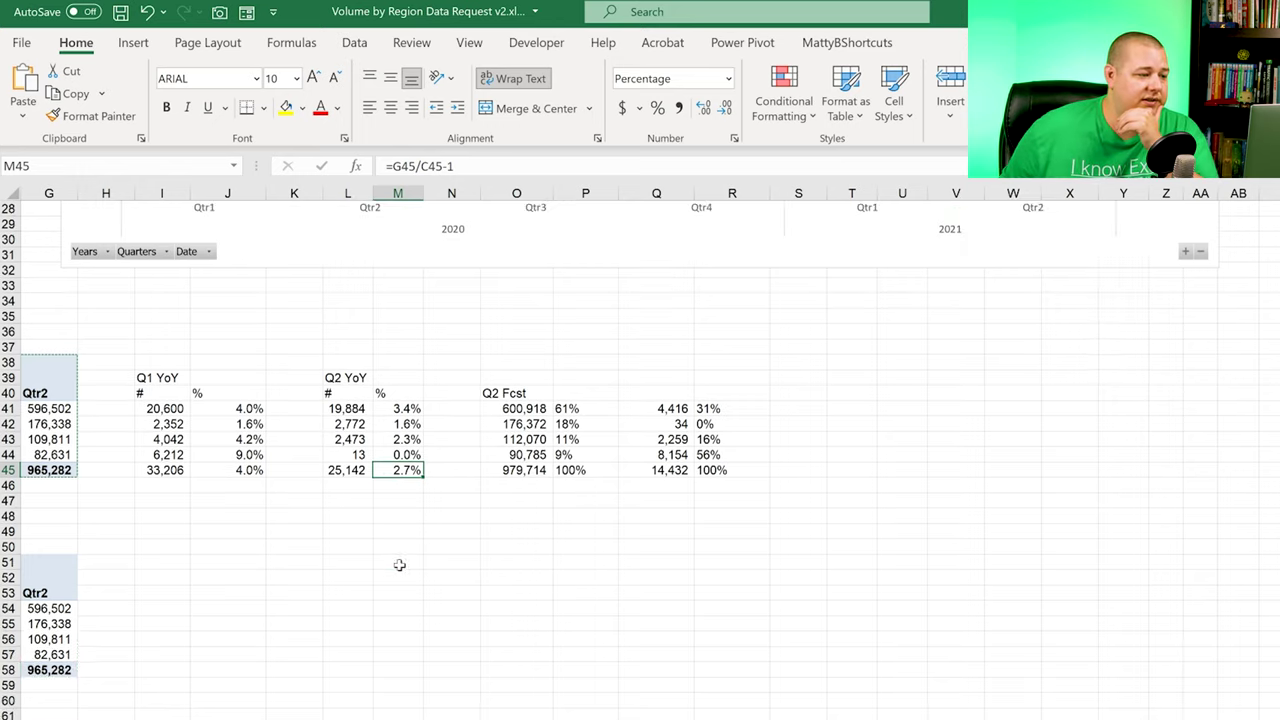
left_click(702, 410)
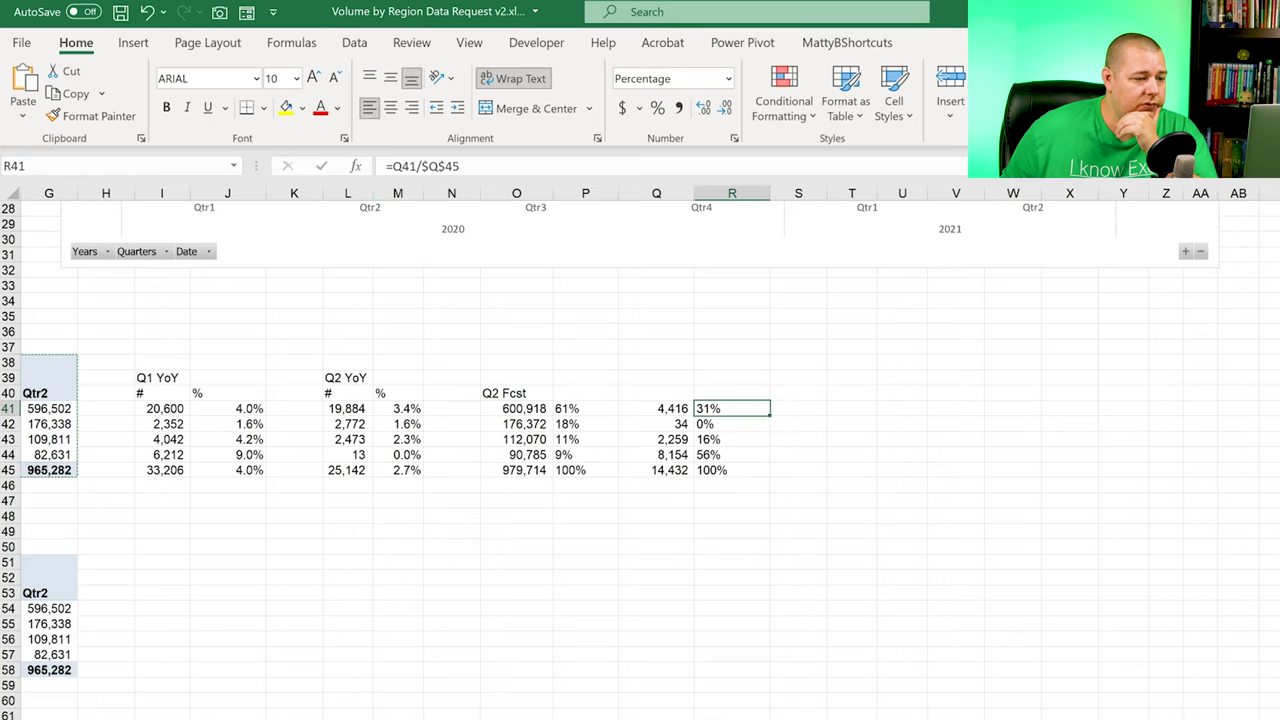
scroll(612, 593, "left", 3)
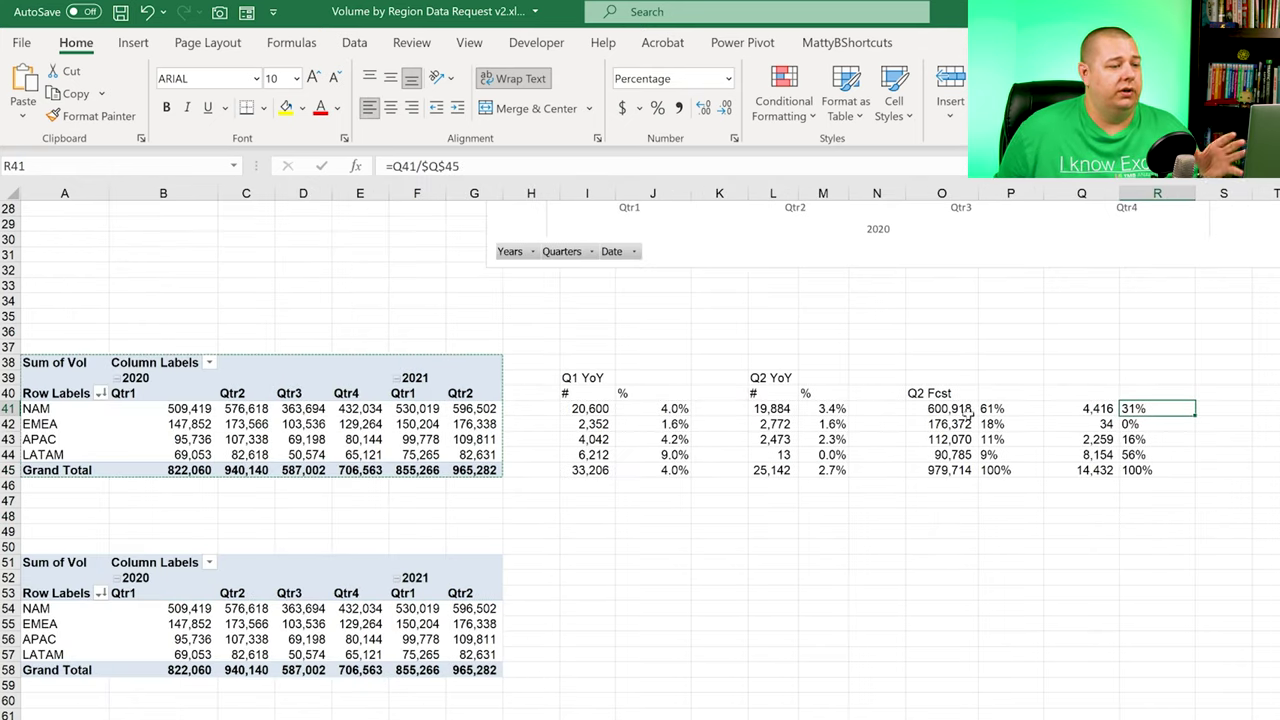
left_click(1140, 455)
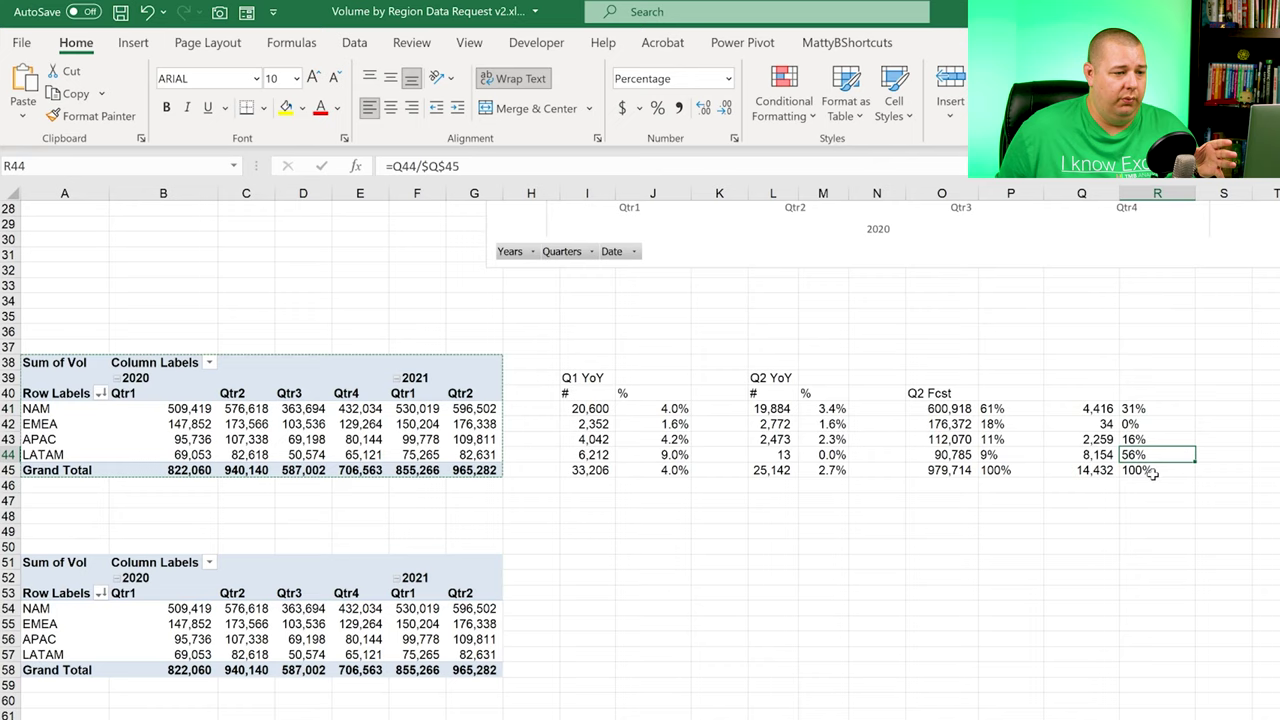
left_click(1100, 466)
left_click(1100, 455)
left_click_drag(1140, 456, 1108, 455)
left_click_drag(1156, 408, 1105, 408)
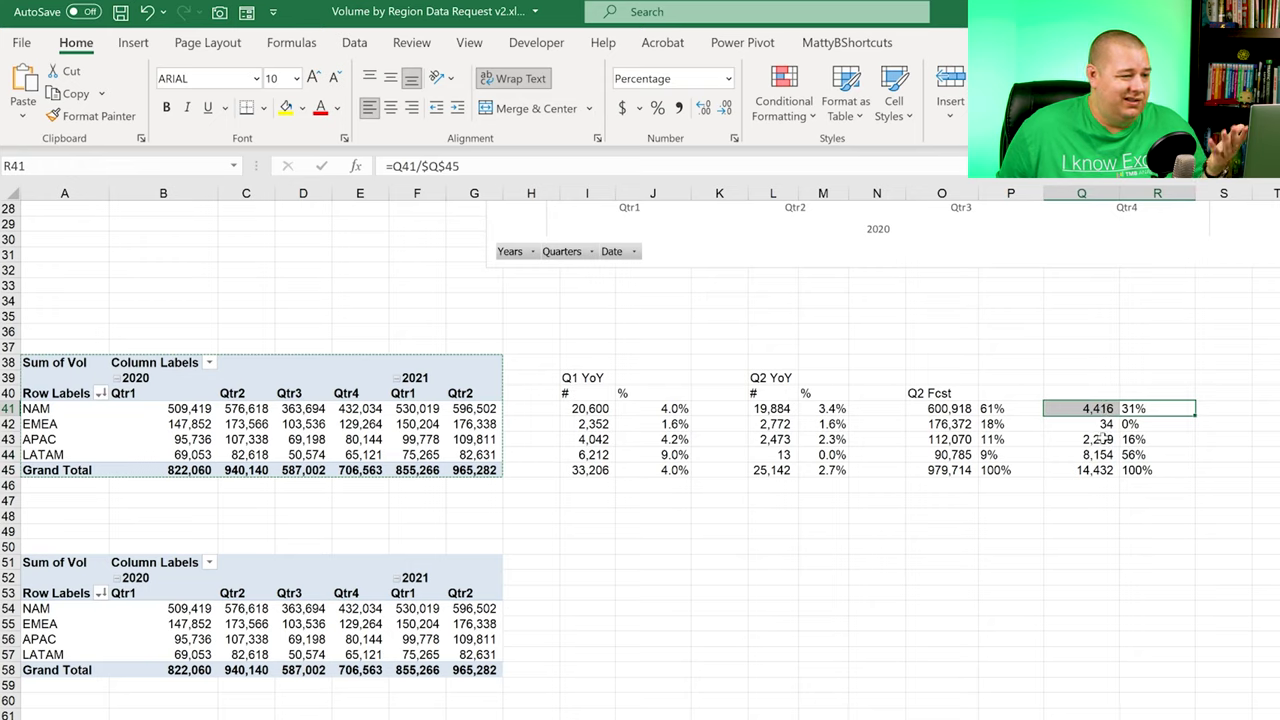
left_click(1088, 455)
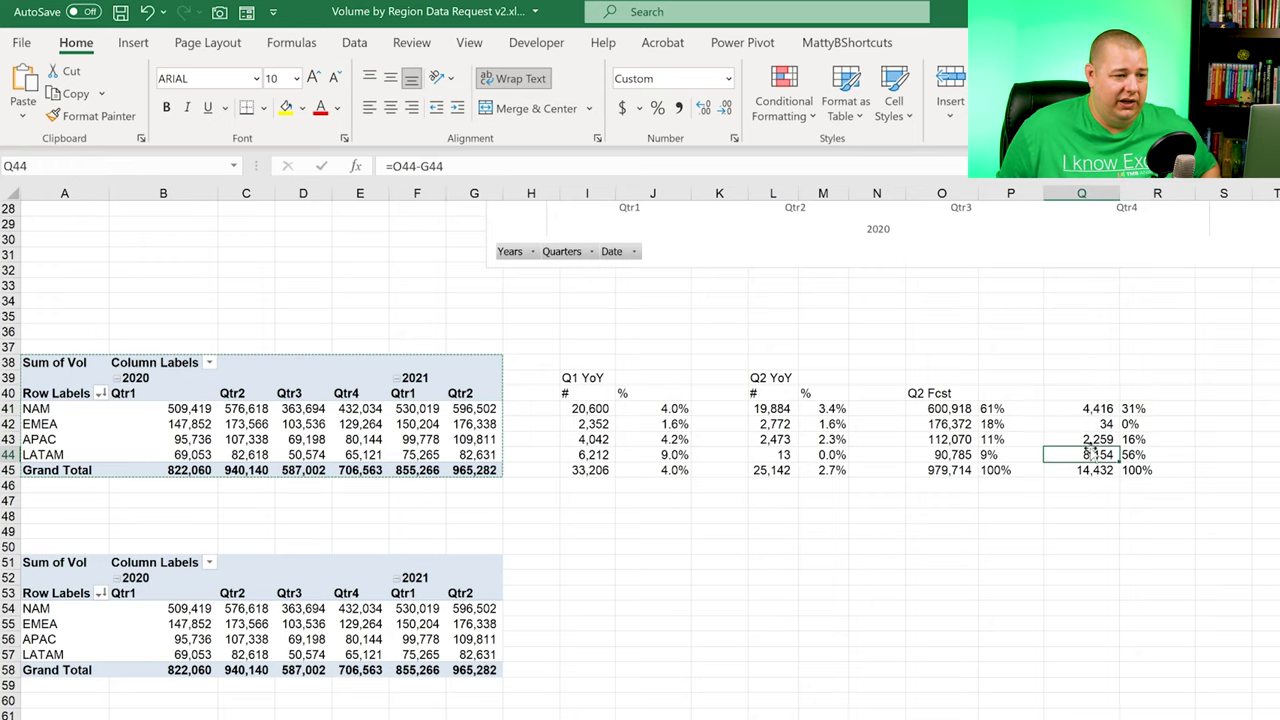
Step: Compare the regional share cells R41:R44, then select a cell in the lower pivot table
left_click(1143, 408)
left_click(1143, 458, "ctrl")
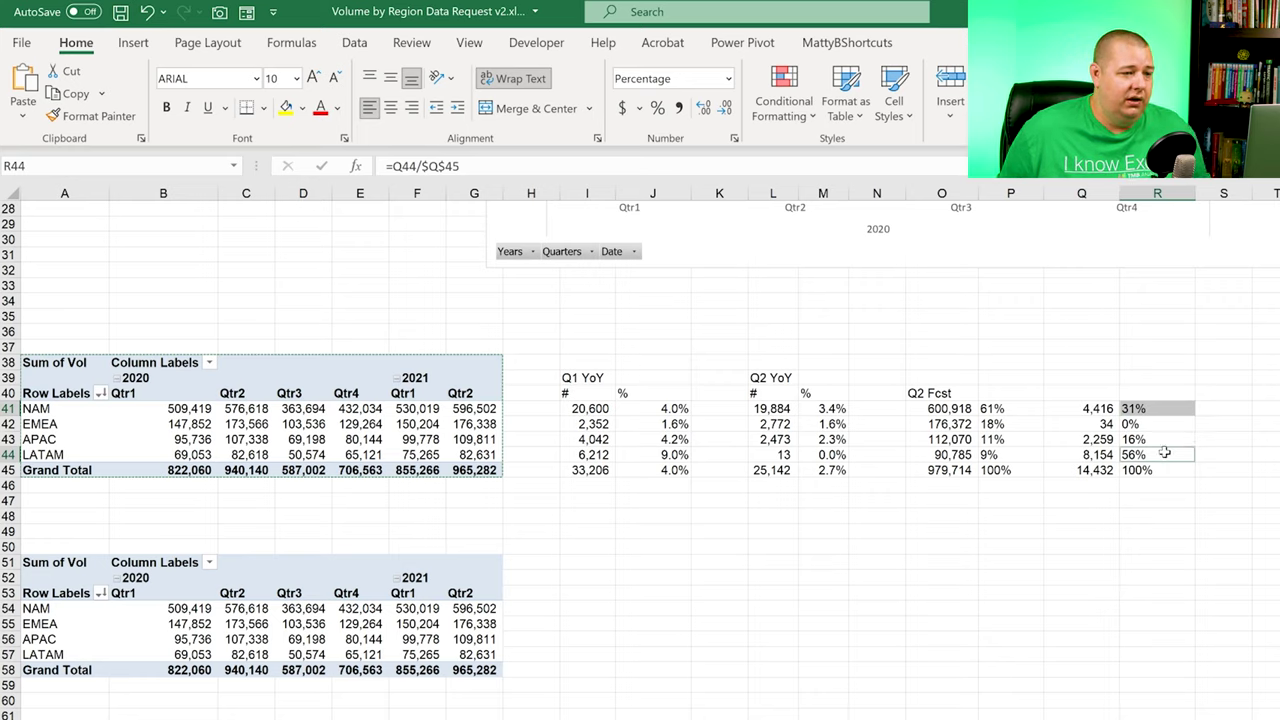
left_click_drag(1145, 407, 1152, 437)
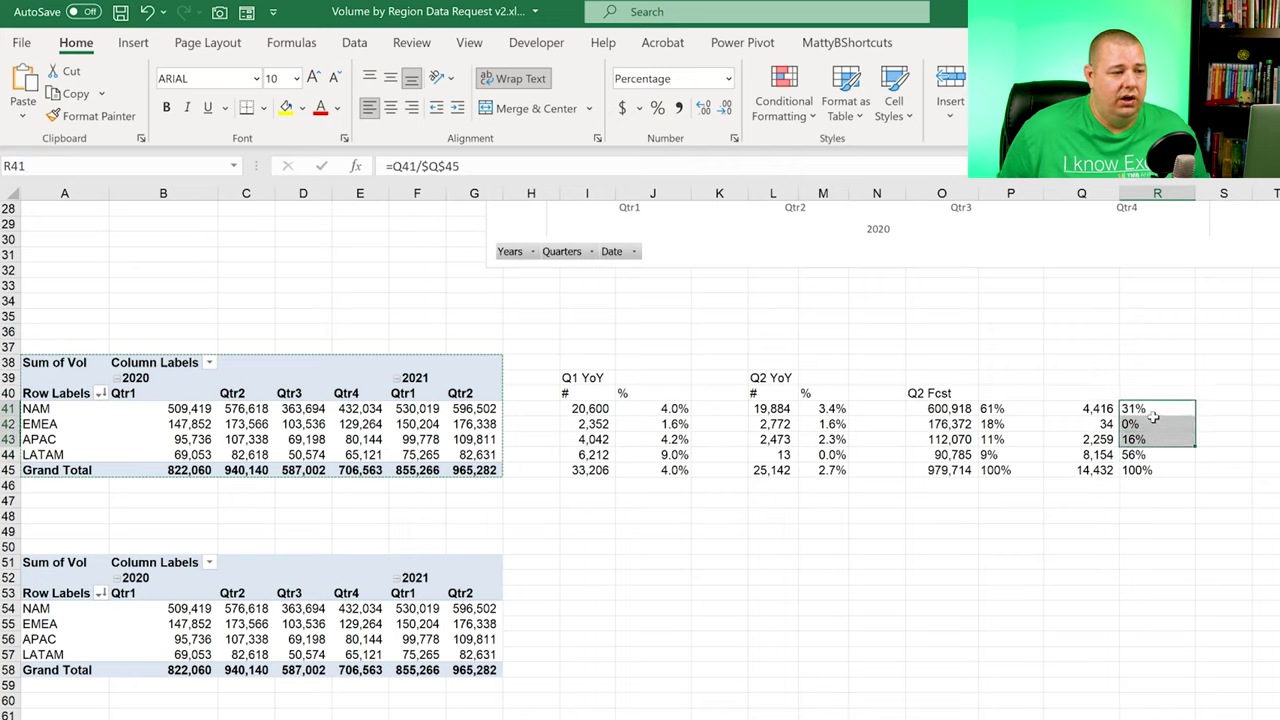
left_click(1157, 410)
left_click(1145, 446, "ctrl")
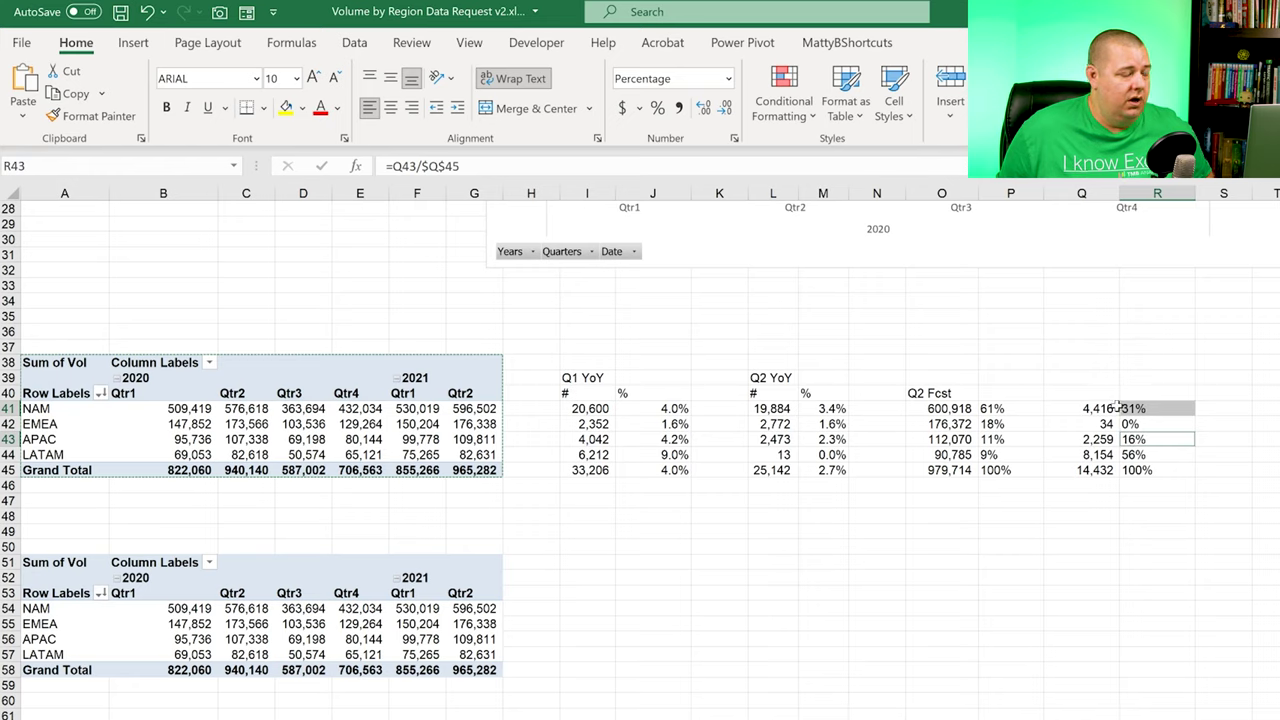
left_click(1143, 456)
left_click(255, 653)
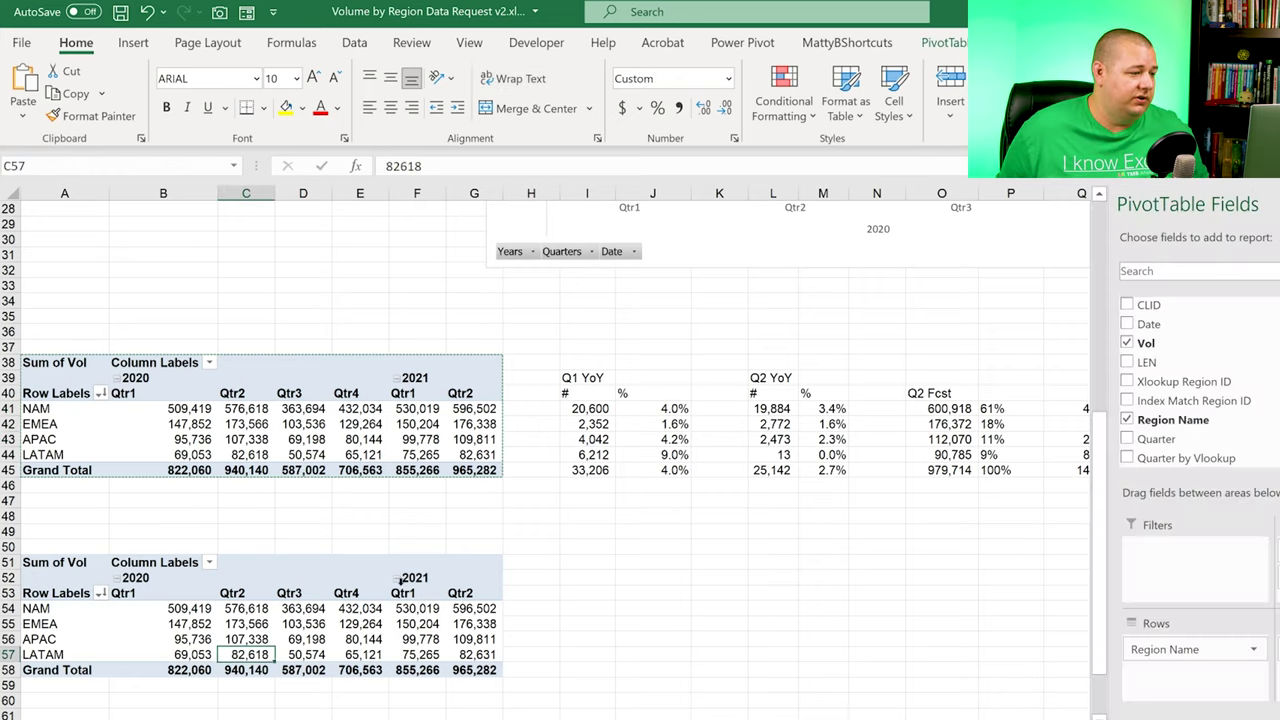
Step: Add CLID to the Rows area below Region Name to split each region by customer
scroll(372, 551, "down", 3)
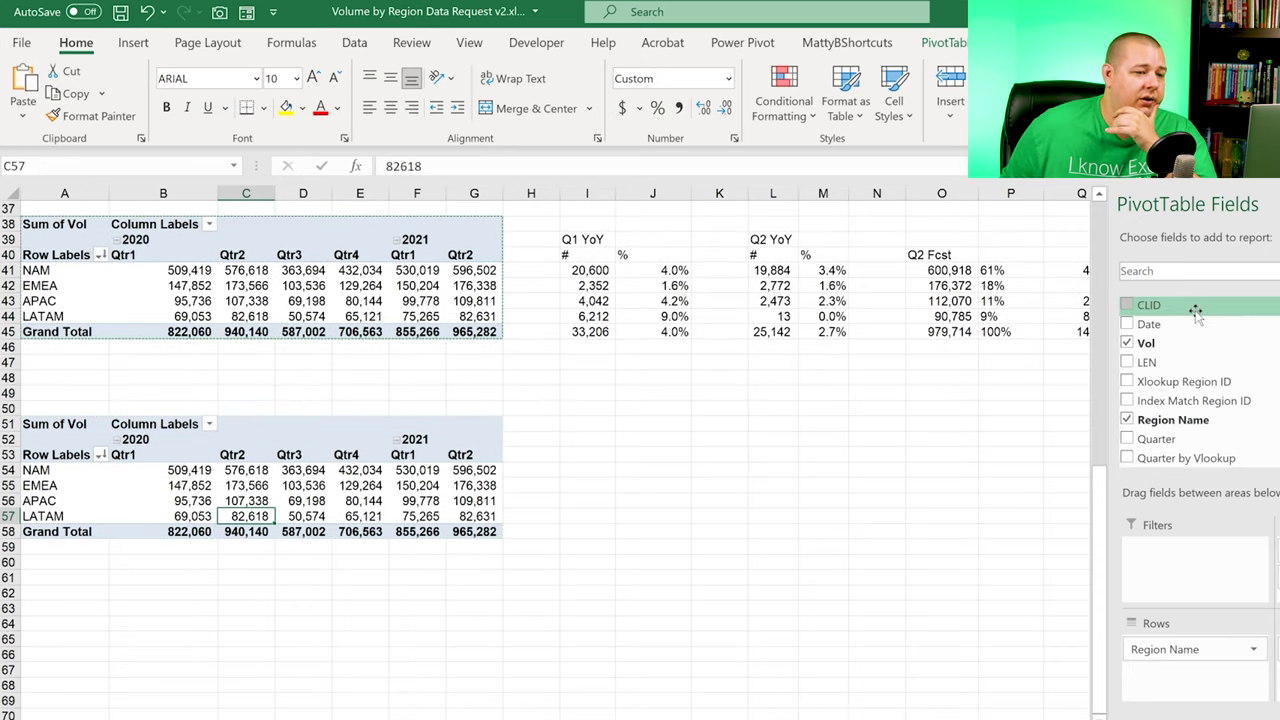
left_click_drag(1195, 312, 1190, 676)
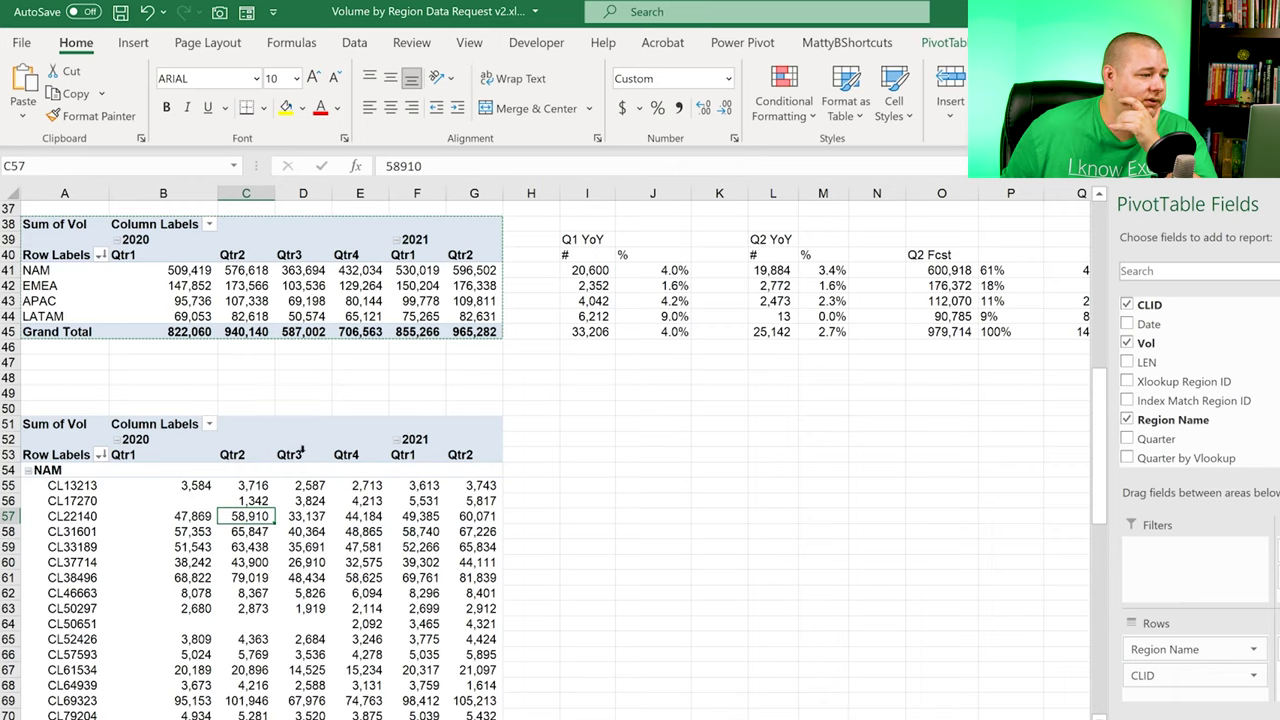
scroll(485, 433, "down", 5)
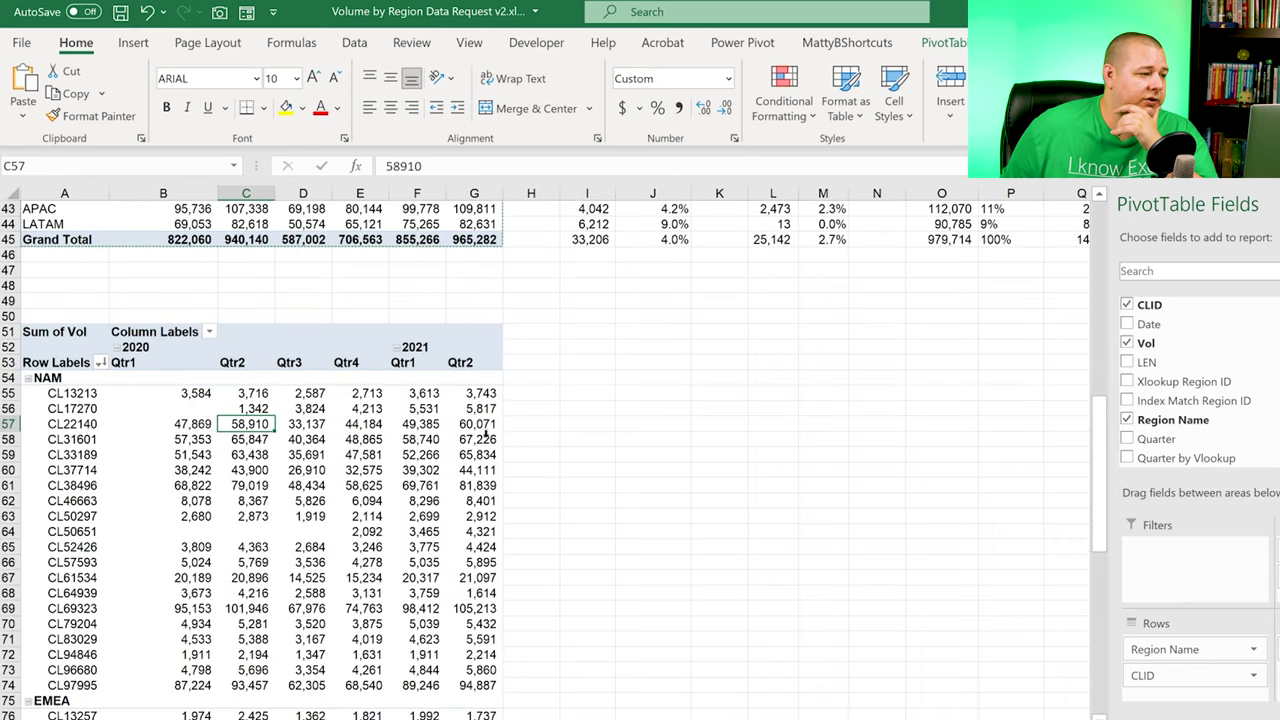
left_click_drag(199, 391, 329, 385)
left_click(428, 408)
left_click_drag(189, 392, 325, 392)
scroll(477, 381, "up", 4)
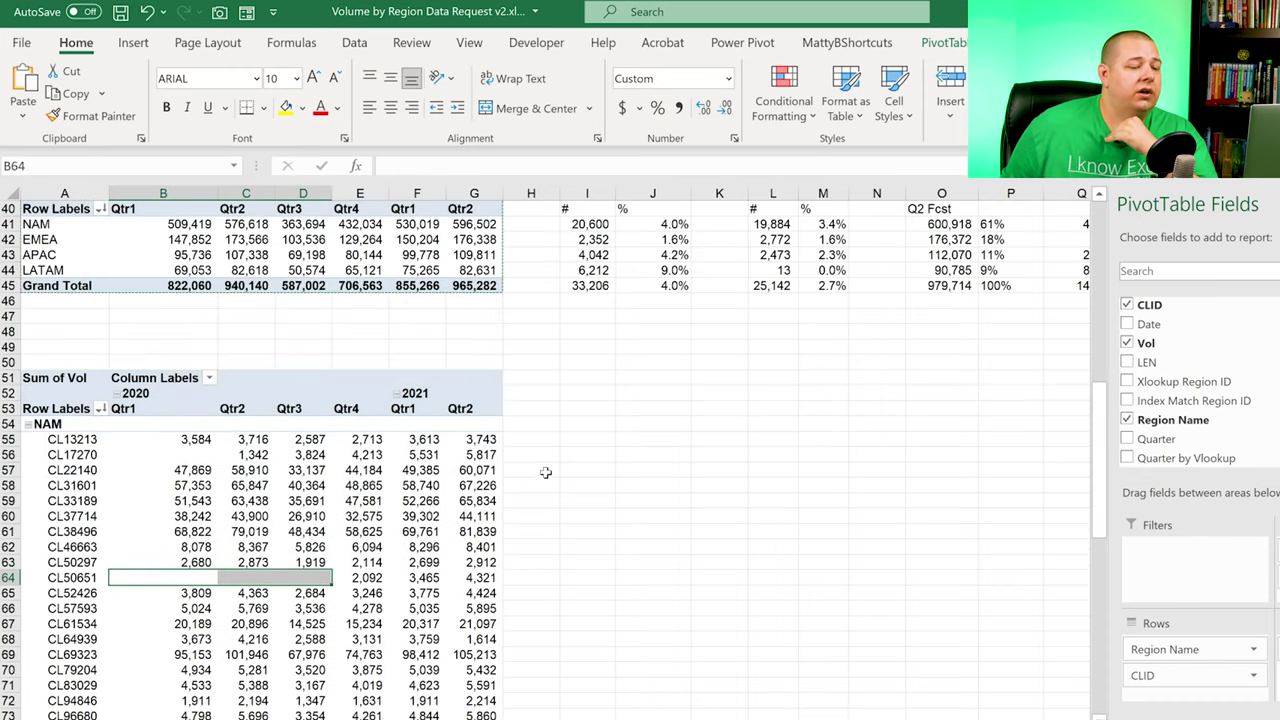
Step: Review NAM customers' volumes across the 2020 and 2021 quarter columns
left_click(368, 487)
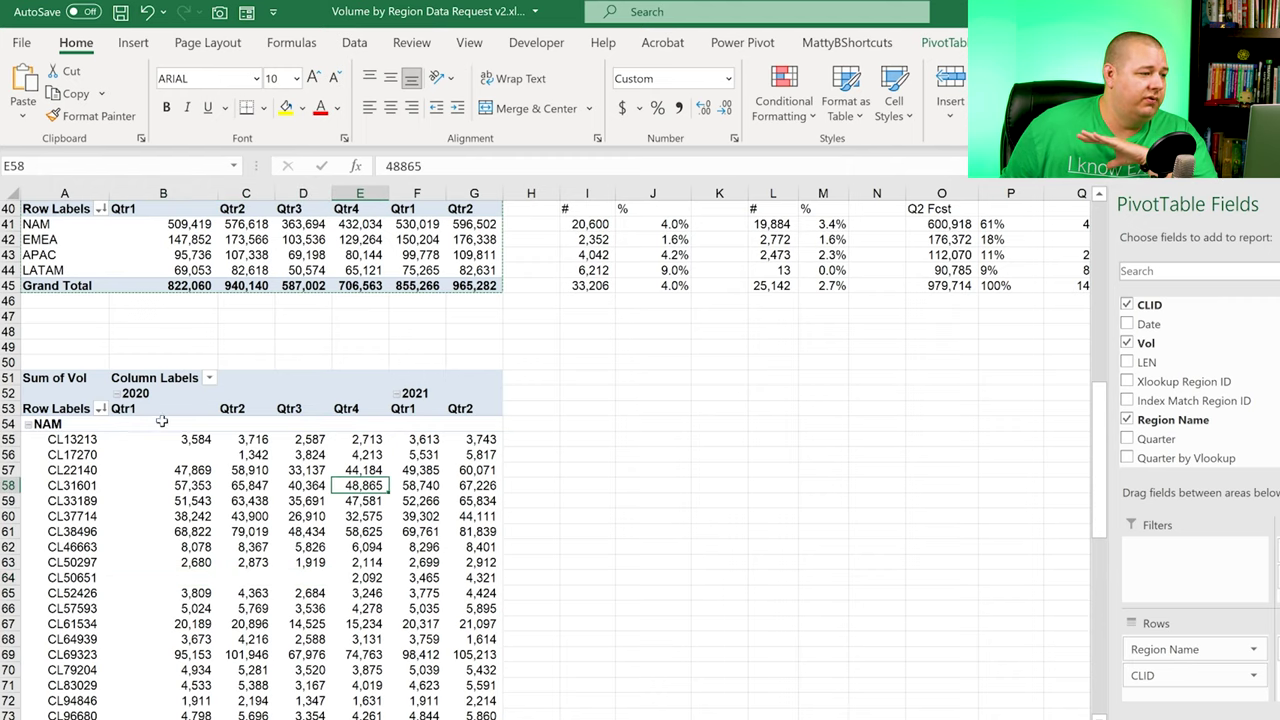
left_click_drag(141, 408, 470, 406)
left_click(414, 393)
left_click(52, 427)
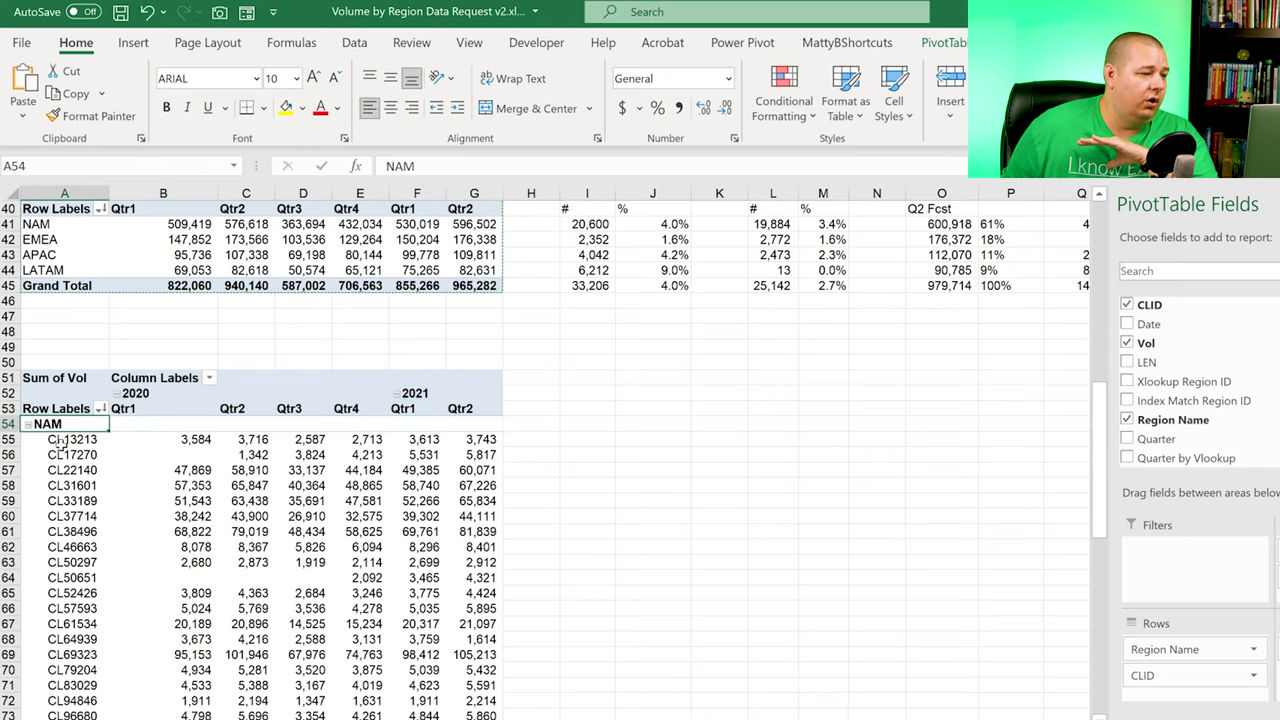
scroll(455, 481, "down", 4)
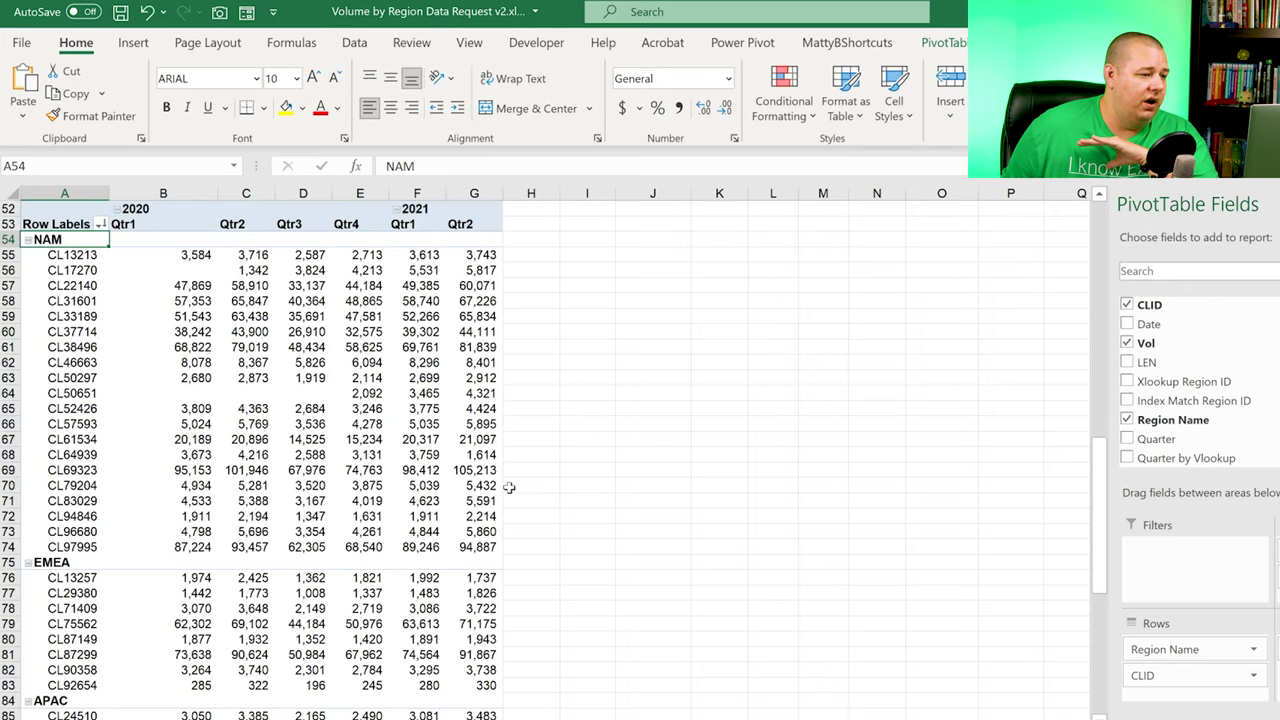
scroll(510, 487, "up", 4)
scroll(510, 487, "down", 2)
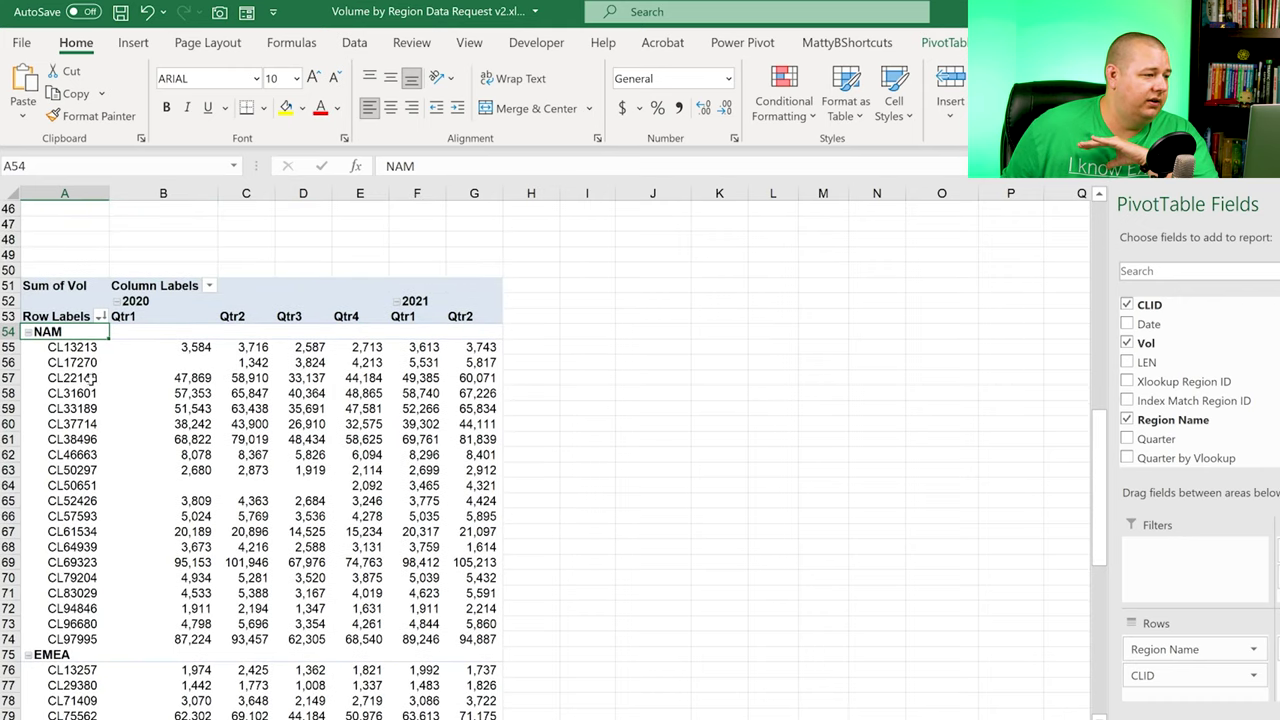
right_click(53, 362)
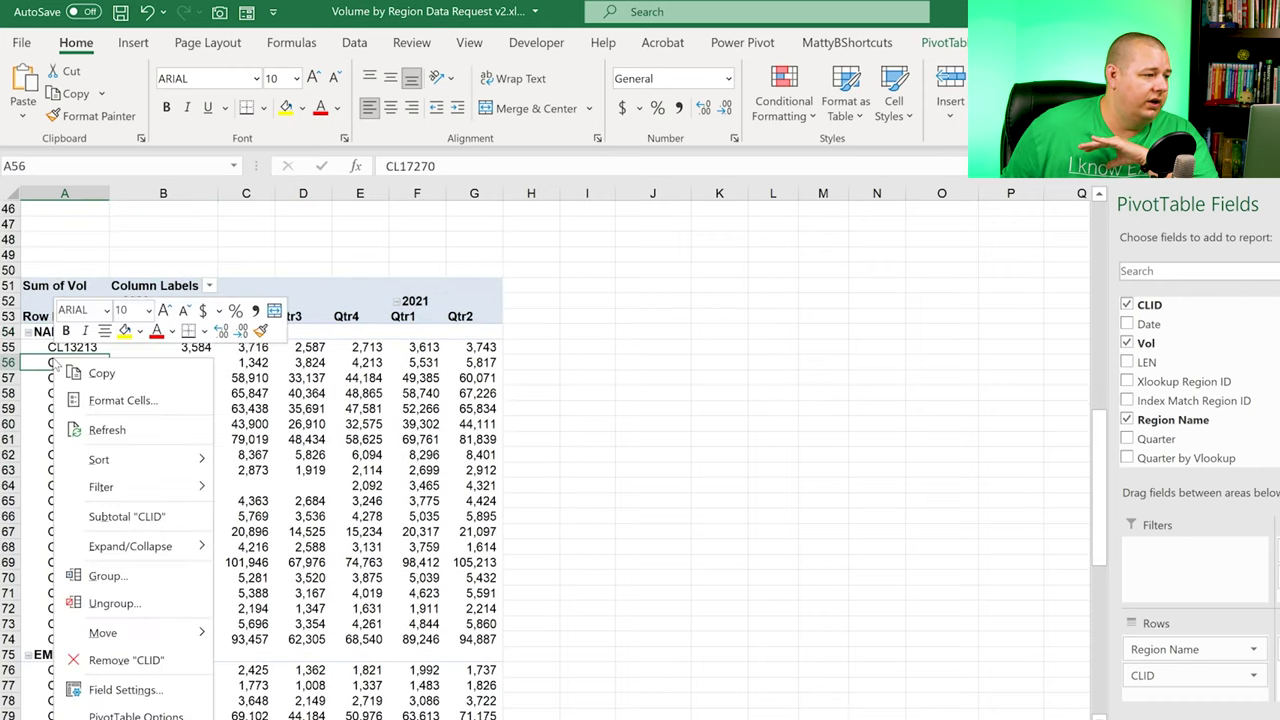
Step: Sort CLIDs within each region descending by Sum of Vol, putting CL69323 first in NAM
mouse_move(163, 459)
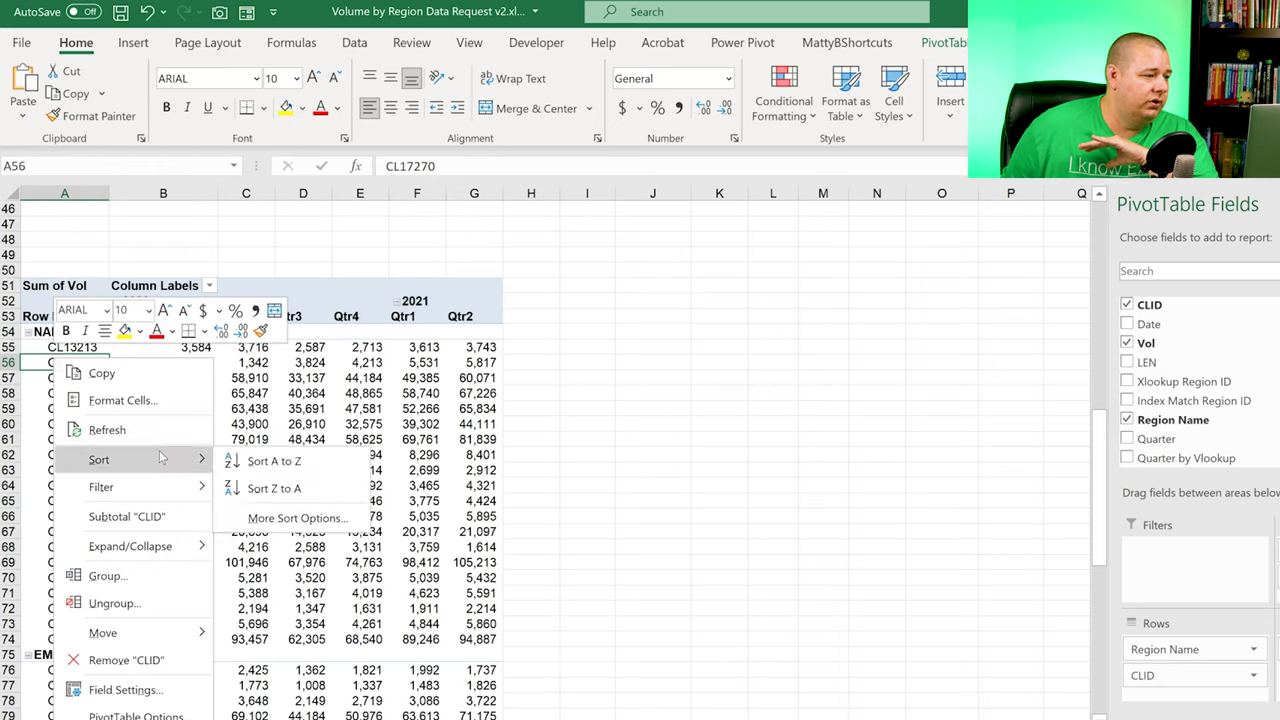
left_click(297, 518)
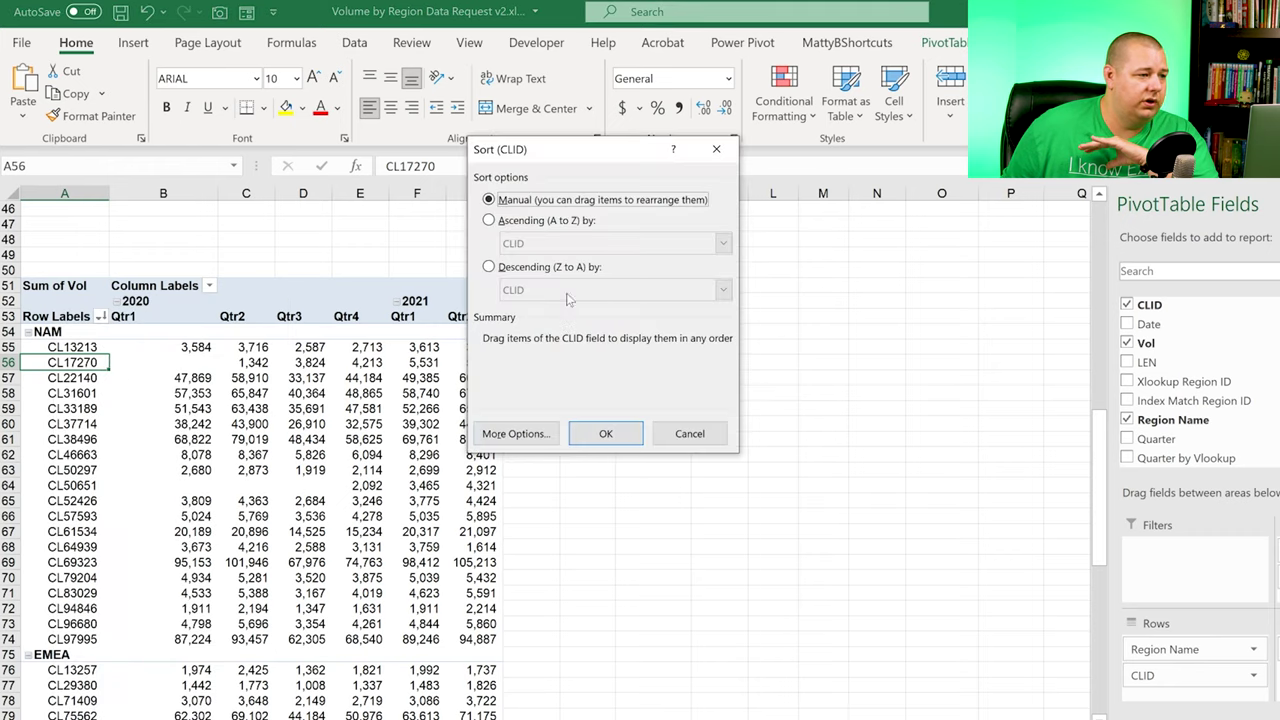
left_click(537, 270)
left_click(533, 292)
left_click(543, 320)
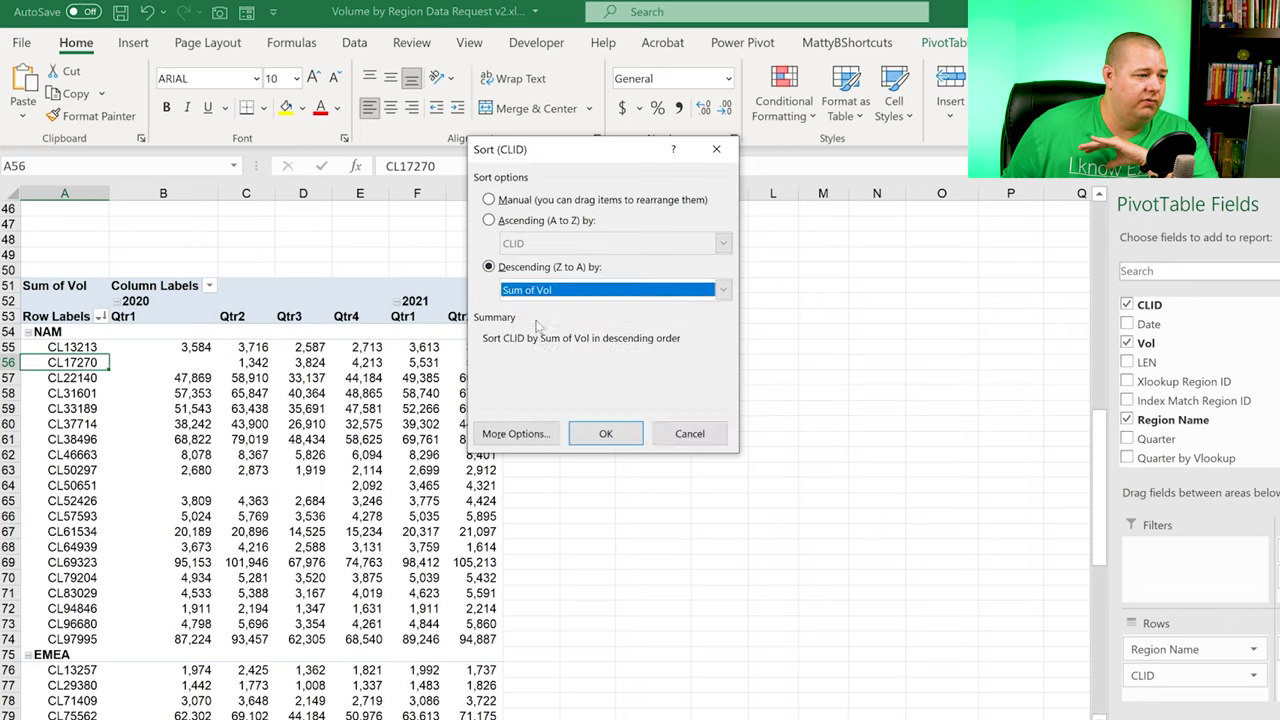
left_click(602, 433)
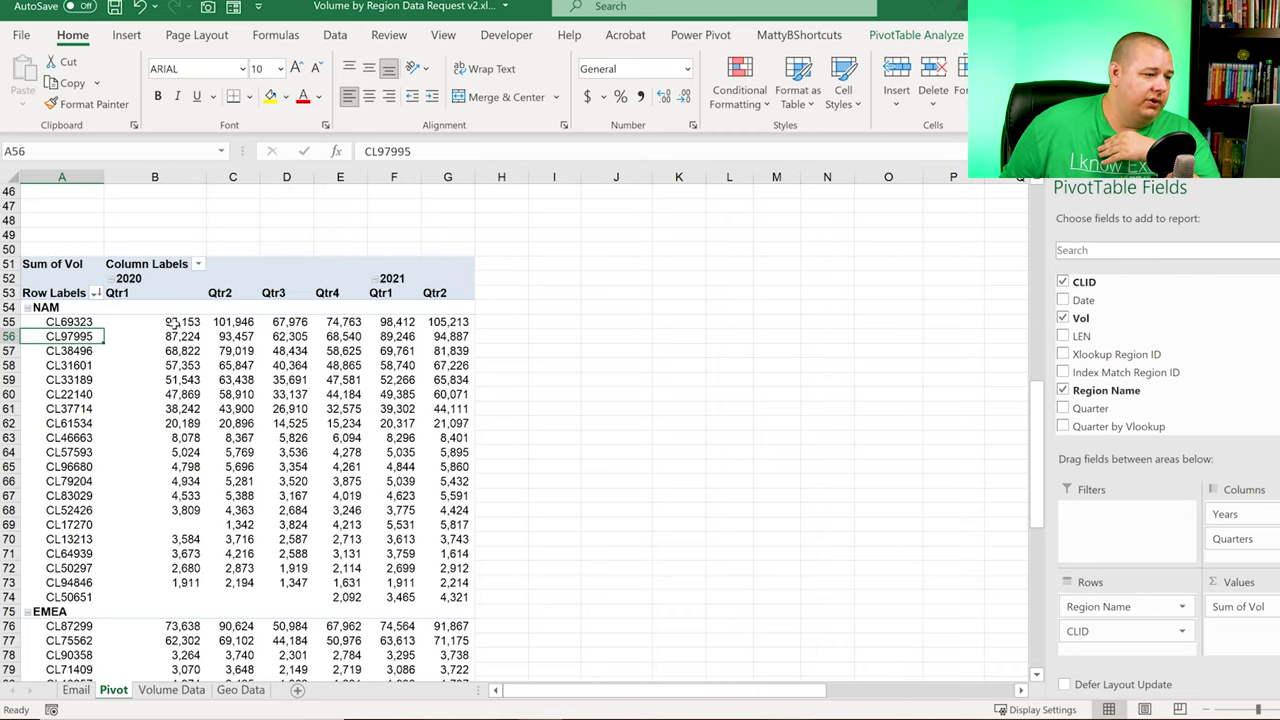
scroll(375, 335, "down", 2)
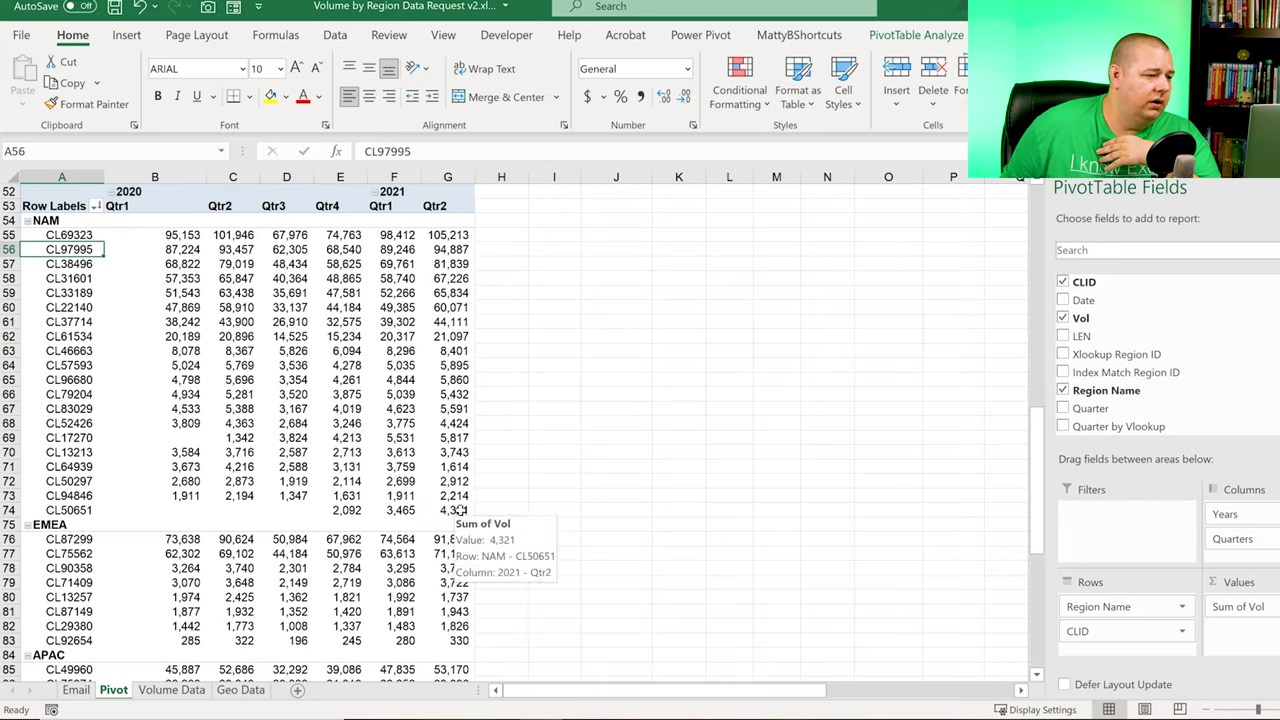
left_click(460, 510)
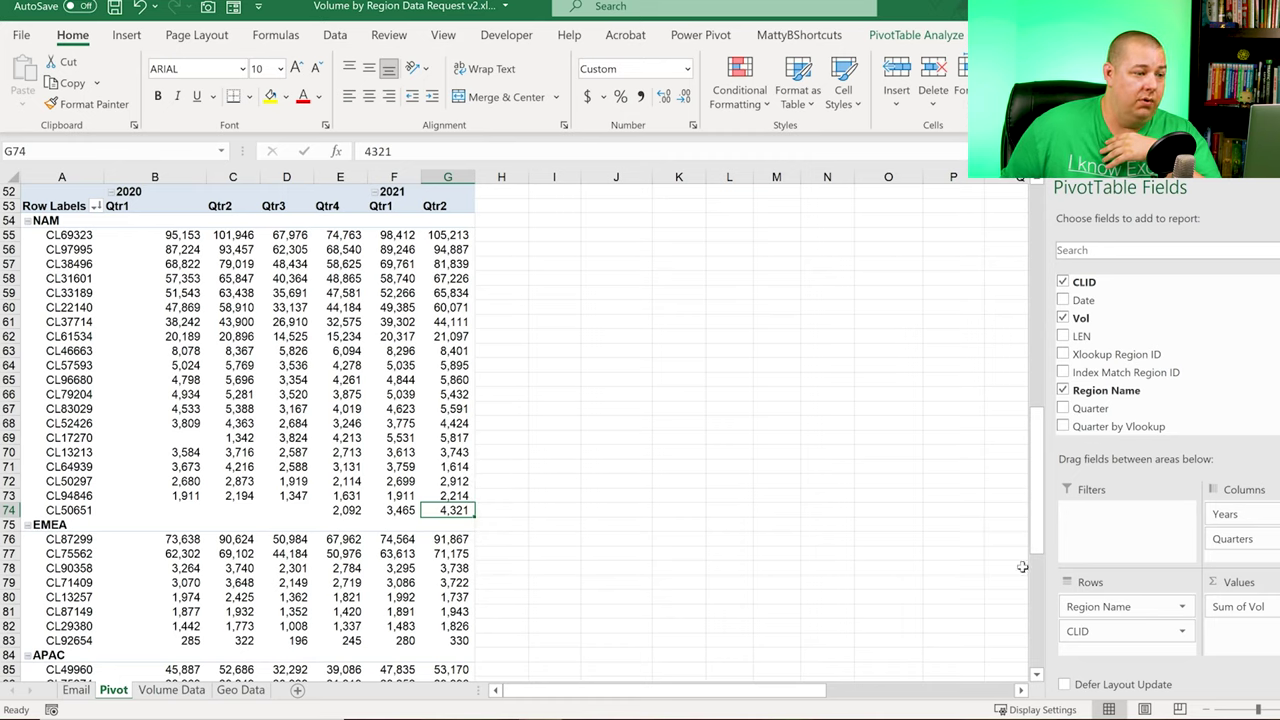
left_click_drag(345, 508, 447, 508)
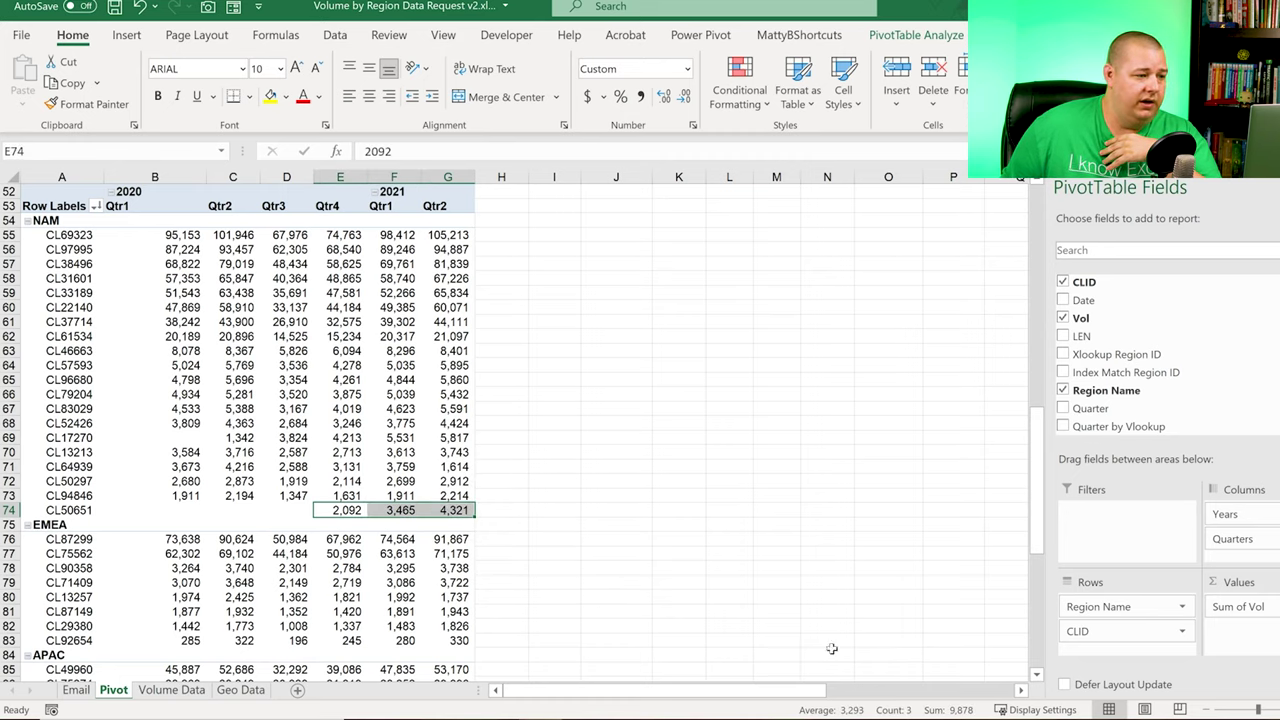
left_click(489, 534)
left_click_drag(455, 496, 193, 500)
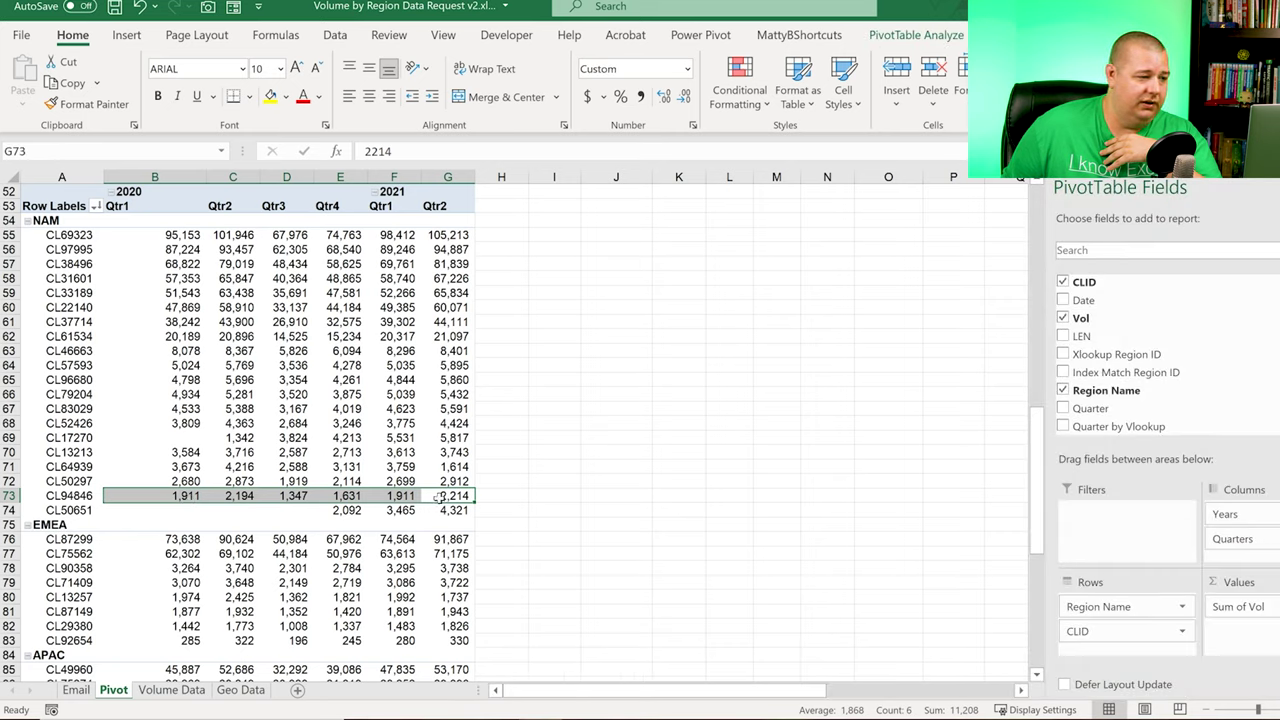
left_click(505, 513)
left_click(443, 510)
left_click_drag(443, 510, 358, 515)
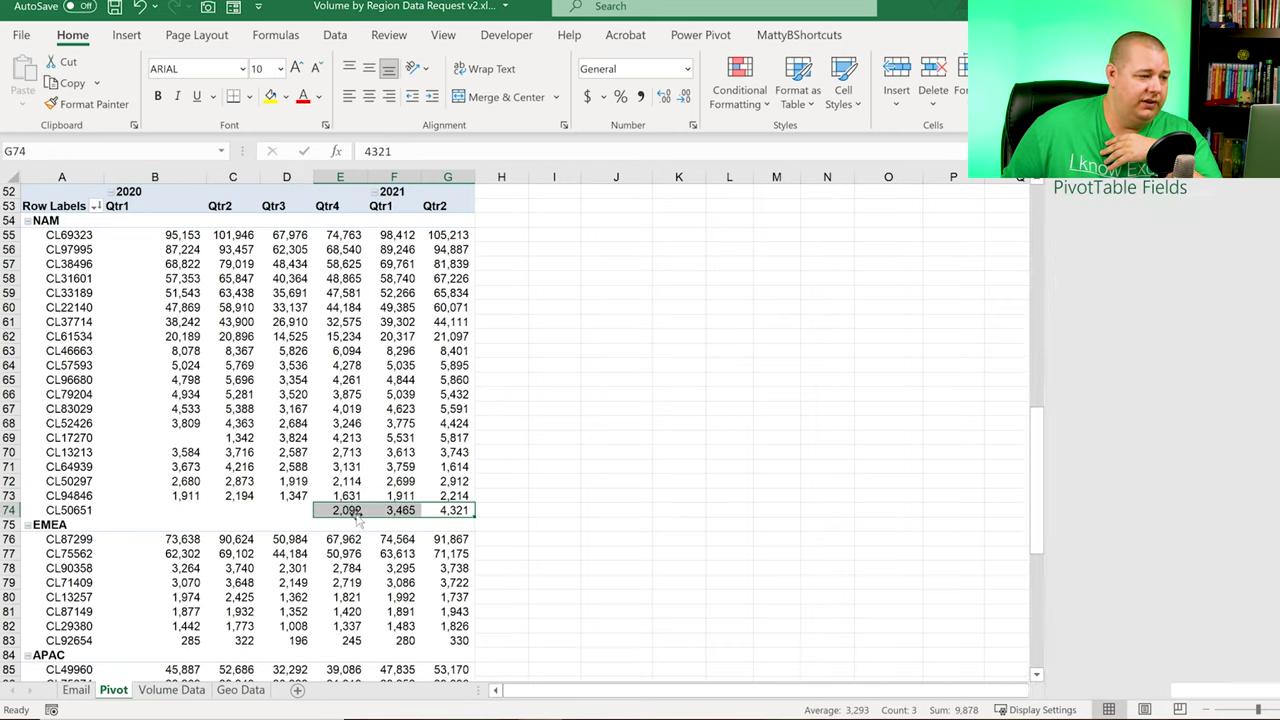
left_click(505, 515)
left_click(460, 510)
left_click_drag(455, 495, 450, 452)
left_click(516, 497)
left_click_drag(455, 510, 340, 512)
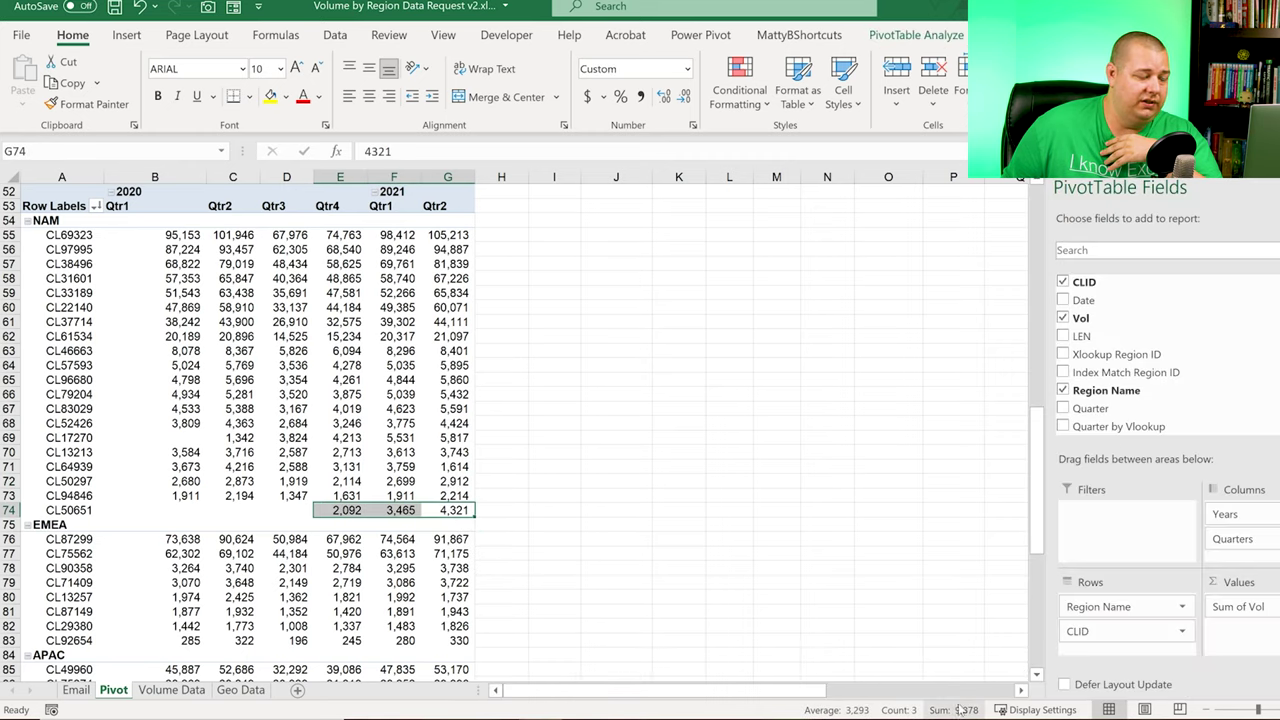
left_click(604, 437)
scroll(547, 450, "down", 3)
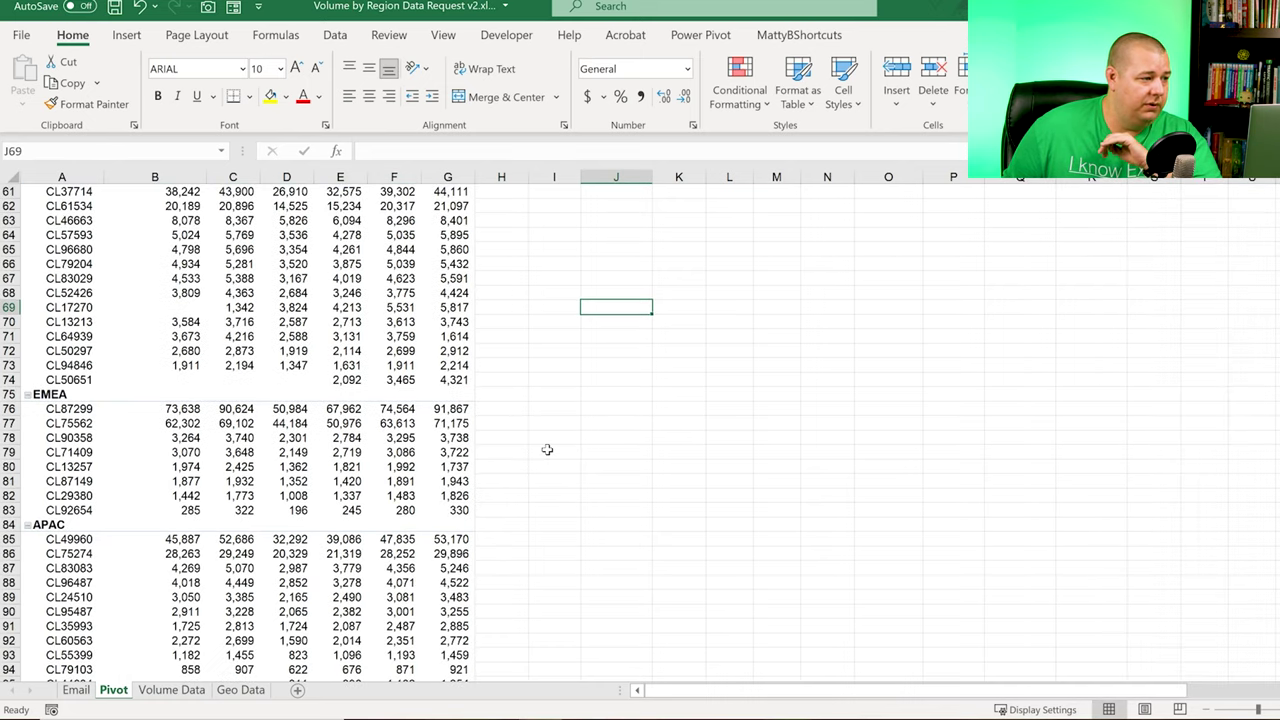
scroll(570, 442, "up", 9)
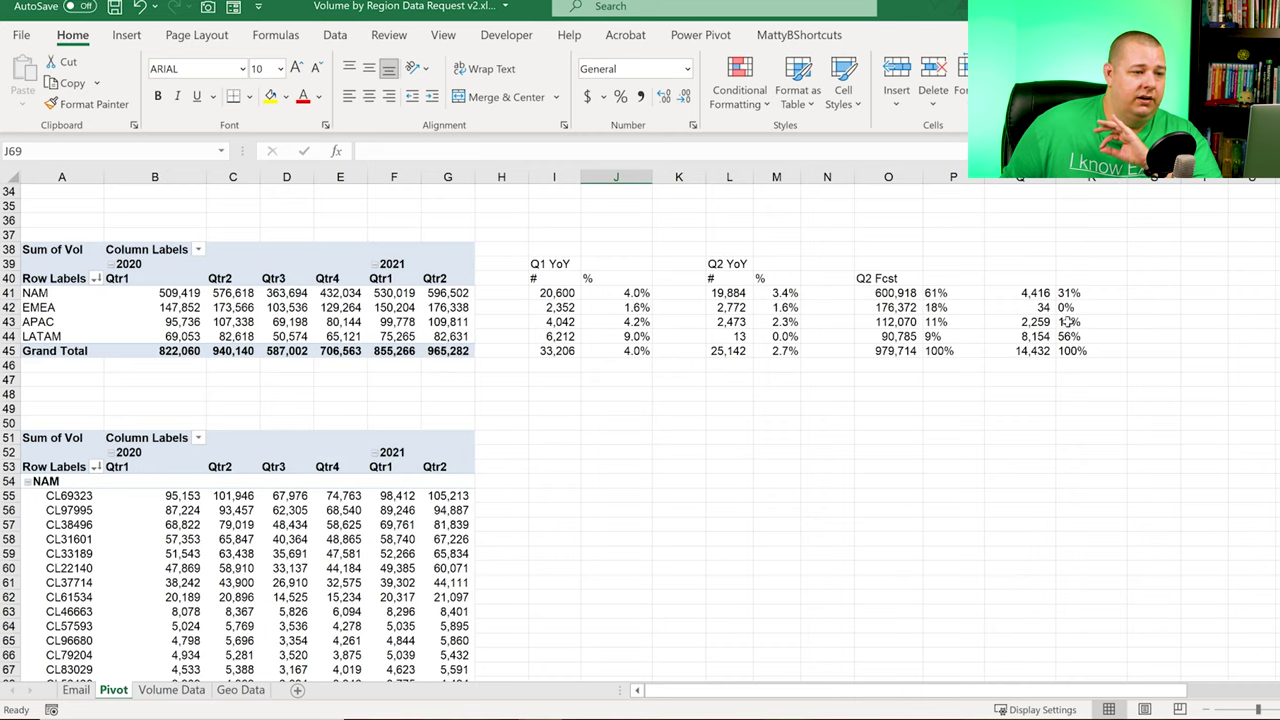
Step: Check the EMEA row's Q2 YoY percentage and forecast difference formulas
left_click_drag(1074, 308, 550, 308)
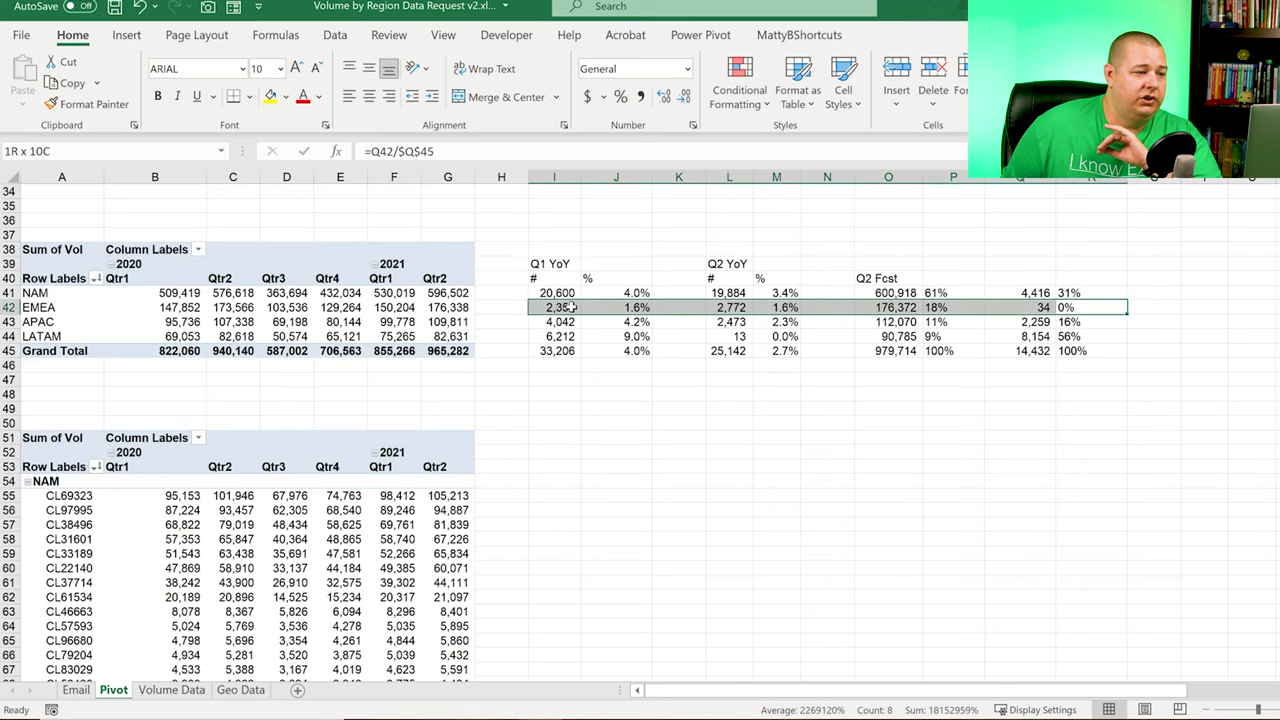
left_click(776, 481)
left_click(629, 310)
left_click(780, 308)
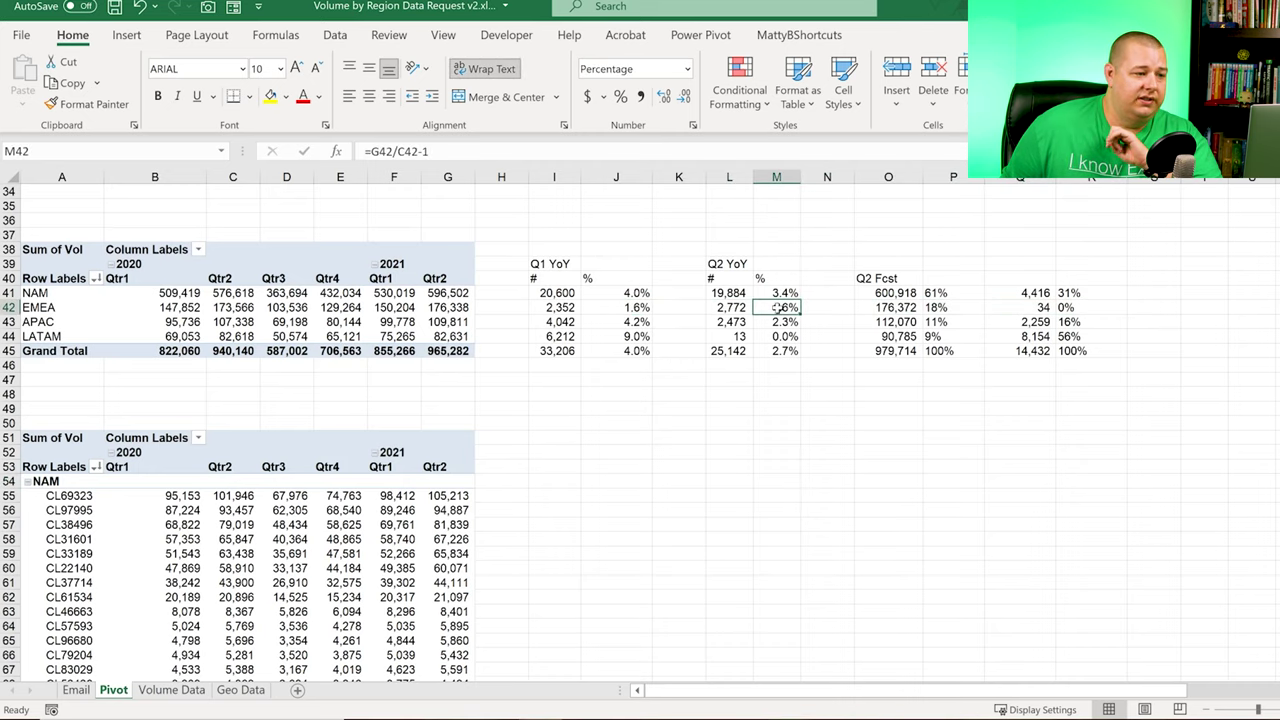
left_click(601, 312)
left_click(778, 305)
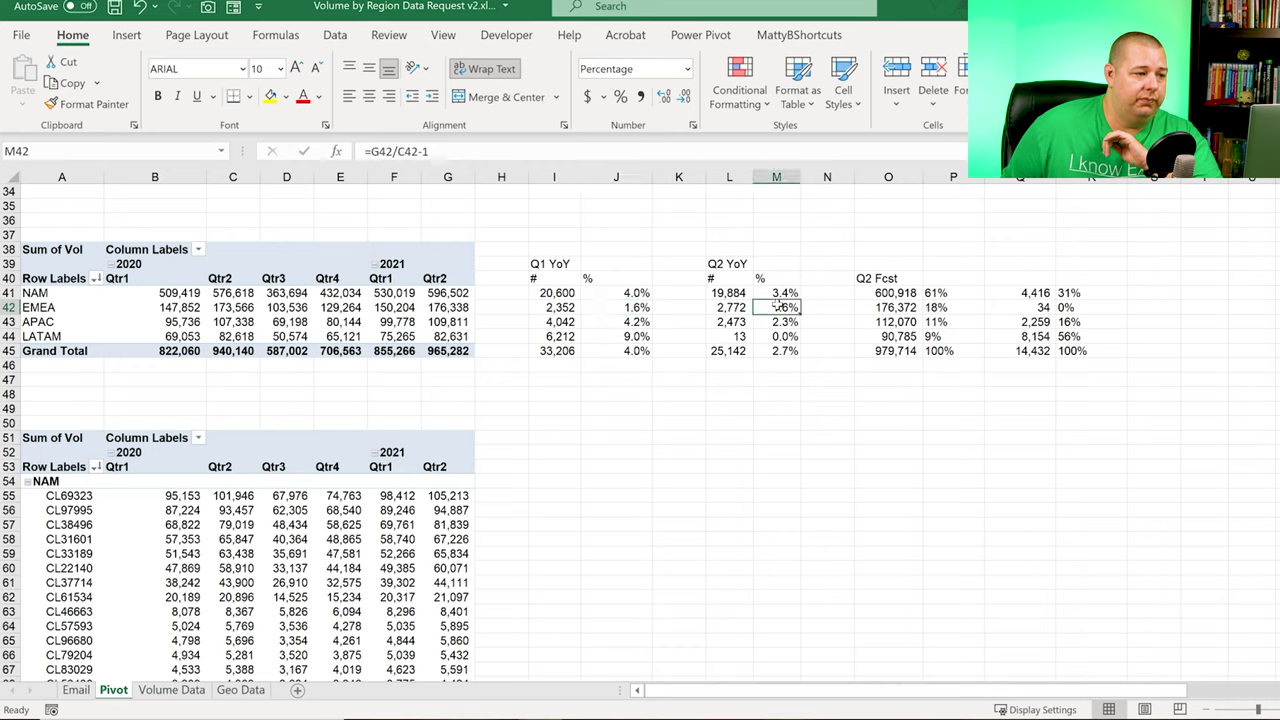
left_click(1046, 308)
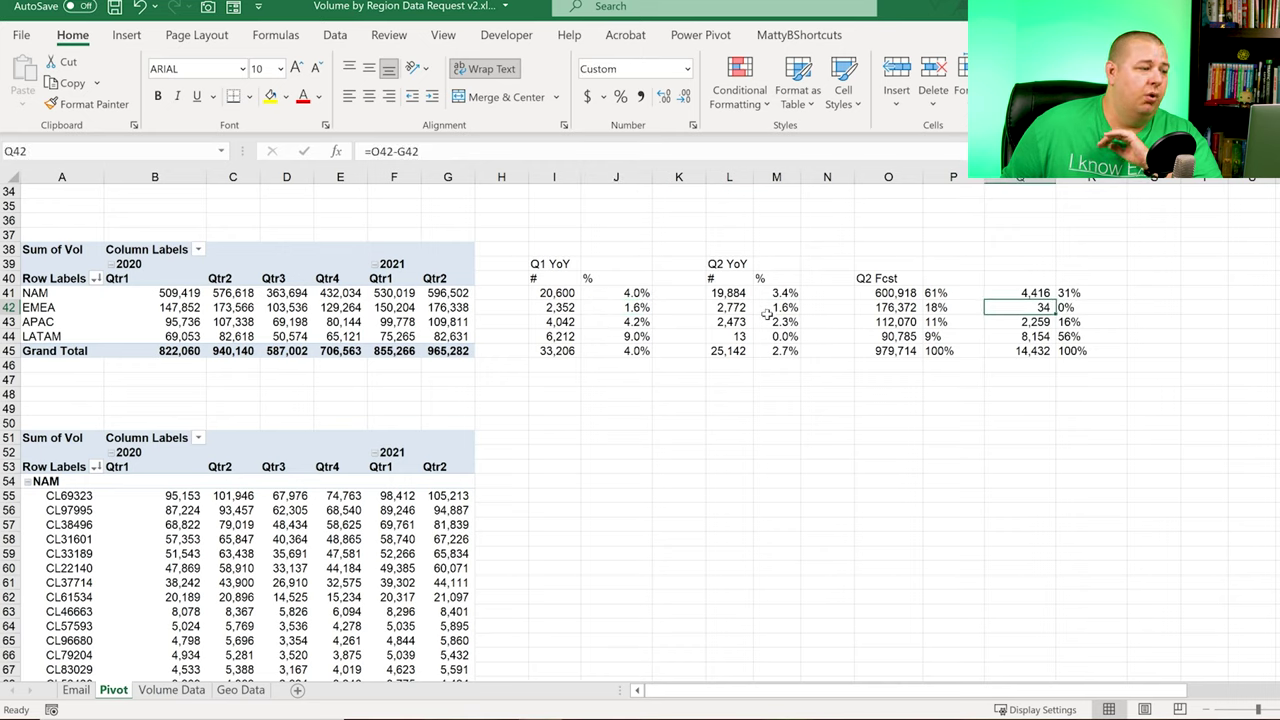
Step: Select the EMEA customer IDs and their quarterly volumes in the pivot detail
scroll(767, 314, "down", 7)
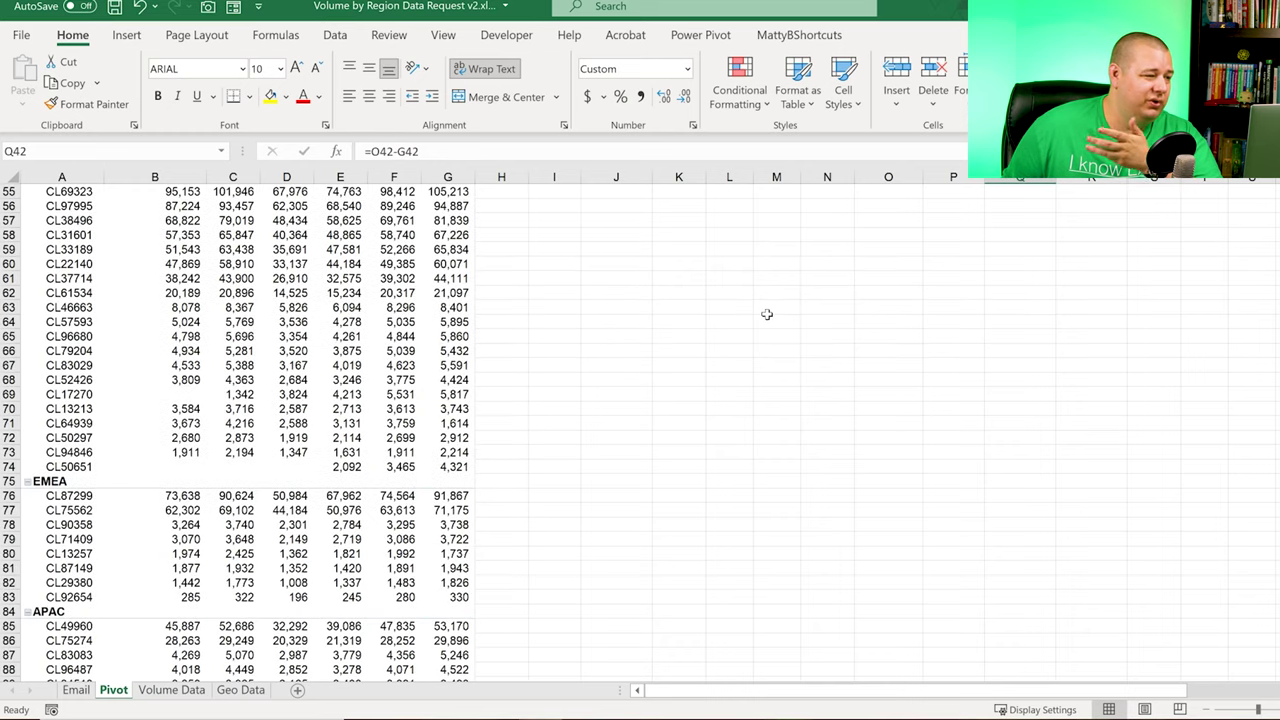
scroll(767, 314, "down", 2)
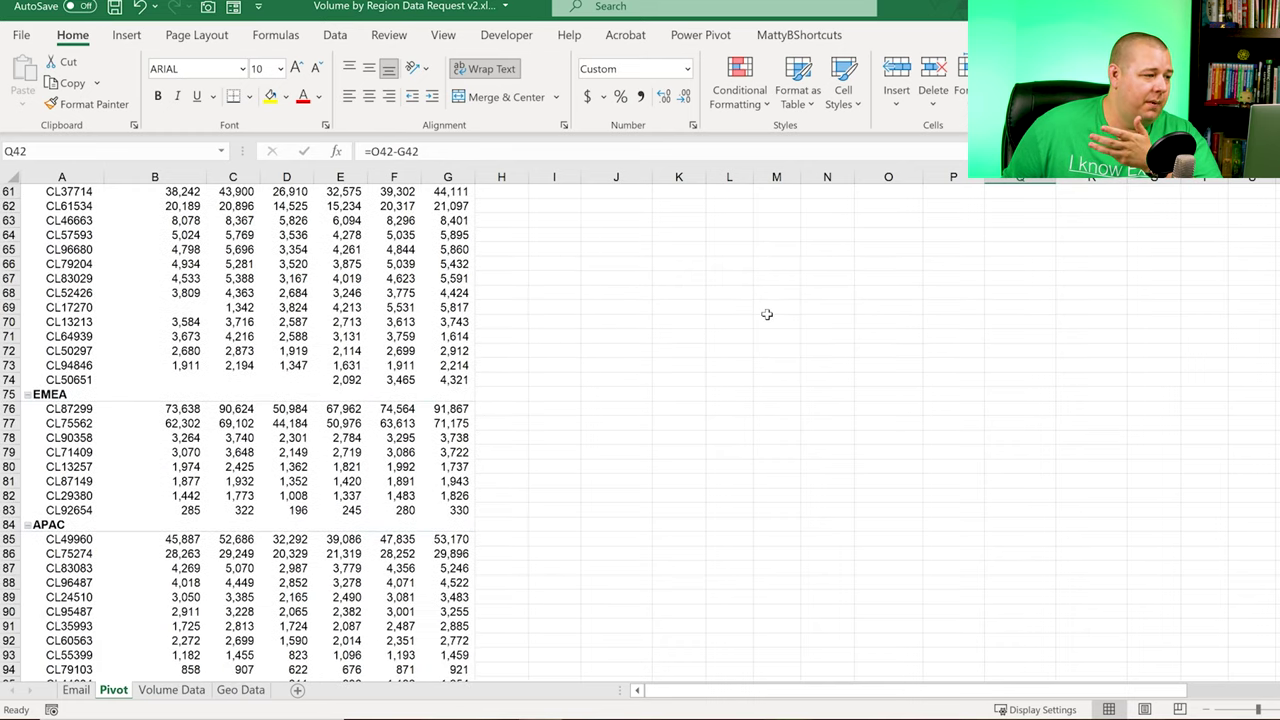
left_click(198, 412)
left_click_drag(198, 410, 450, 510)
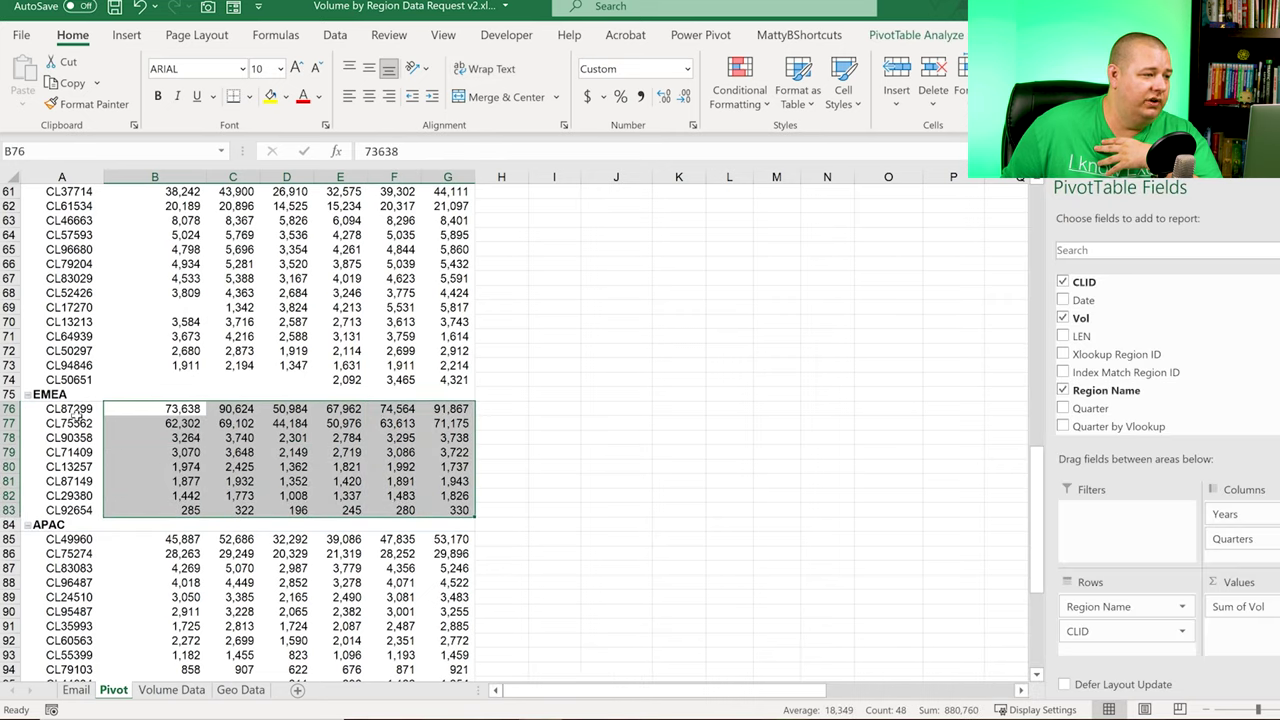
left_click_drag(77, 410, 85, 510)
left_click_drag(158, 412, 468, 500)
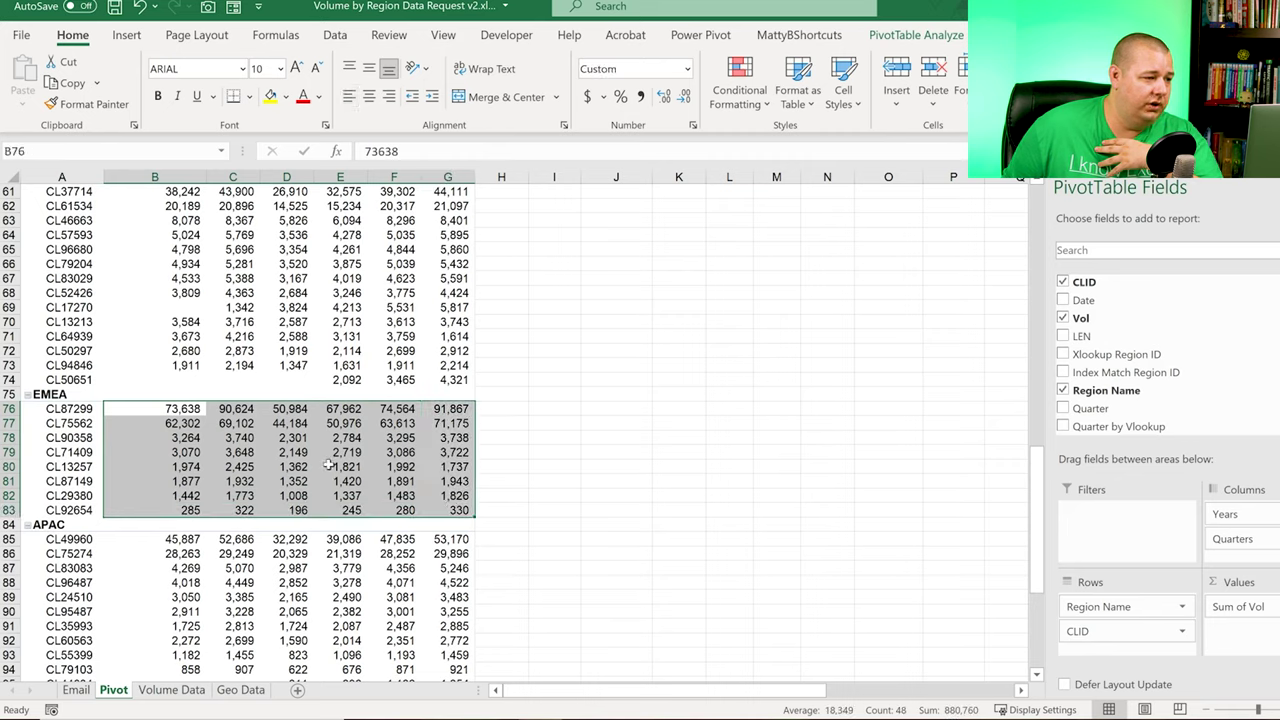
scroll(590, 429, "down", 1)
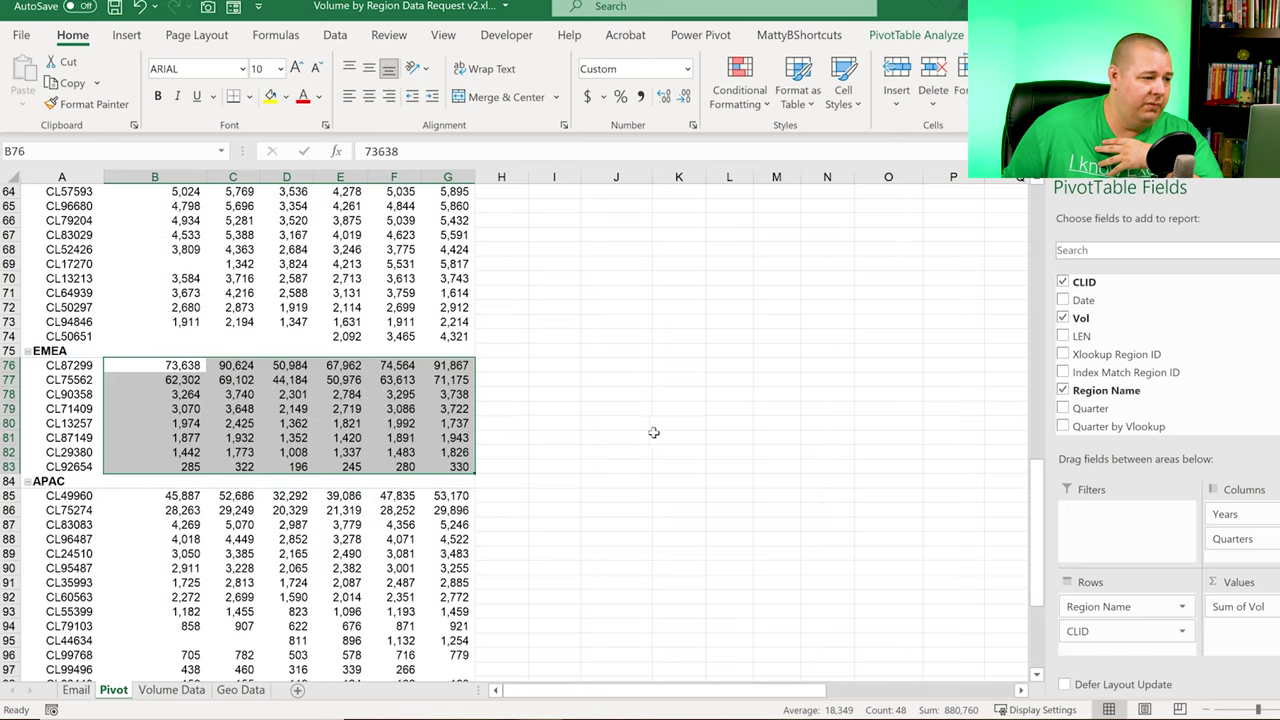
left_click(591, 468)
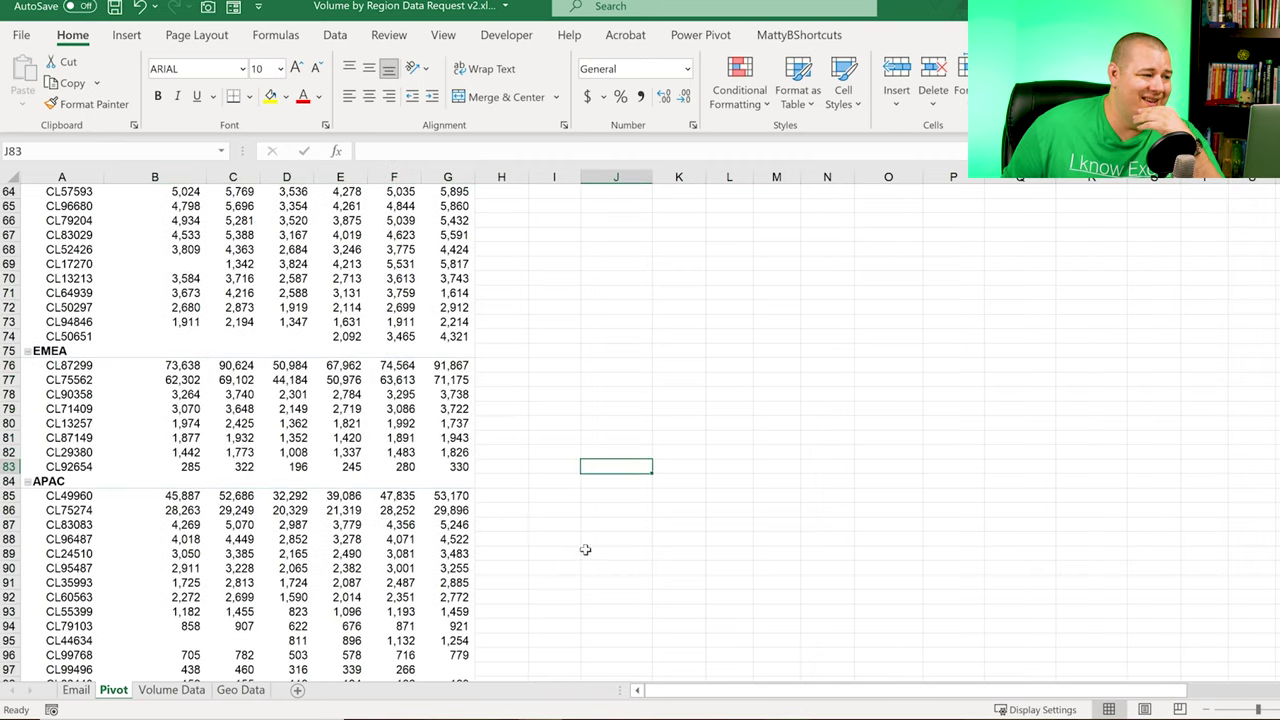
left_click_drag(85, 367, 458, 467)
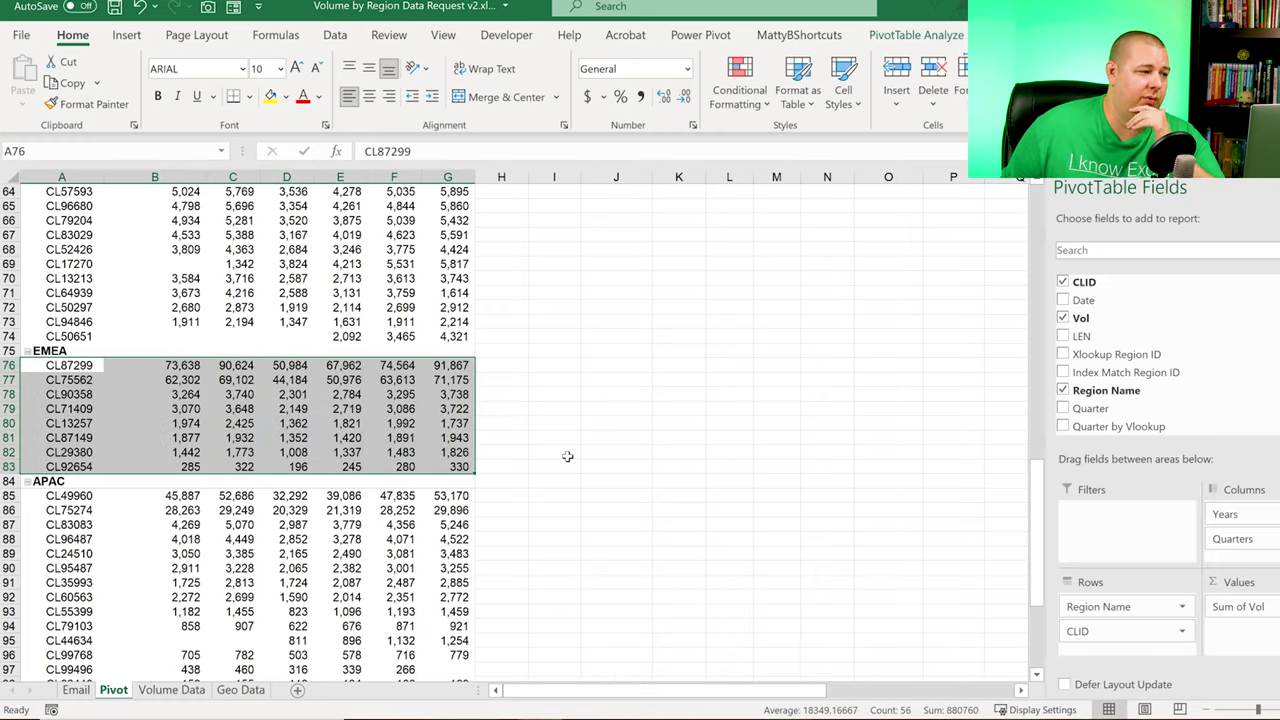
Step: Check APAC customer CL44634's blank 2020 quarters and first recorded volume of 811
scroll(567, 456, "up", 1)
scroll(567, 456, "down", 6)
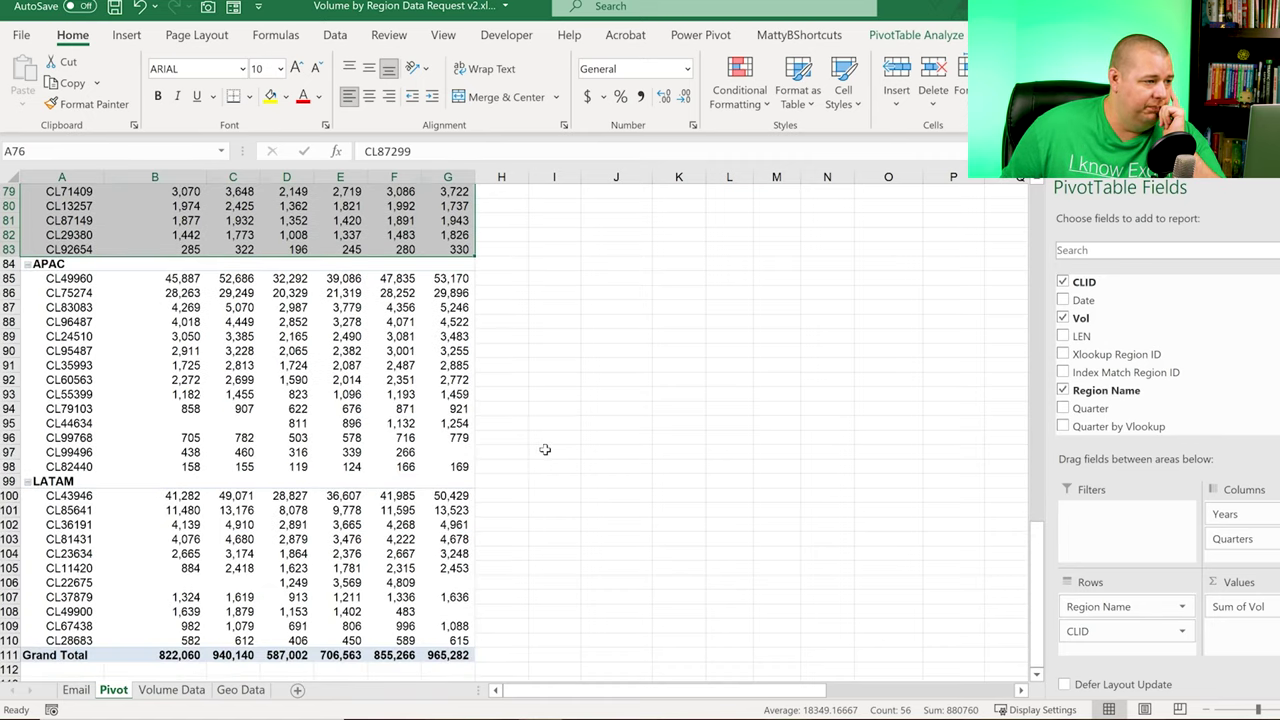
scroll(561, 447, "up", 3)
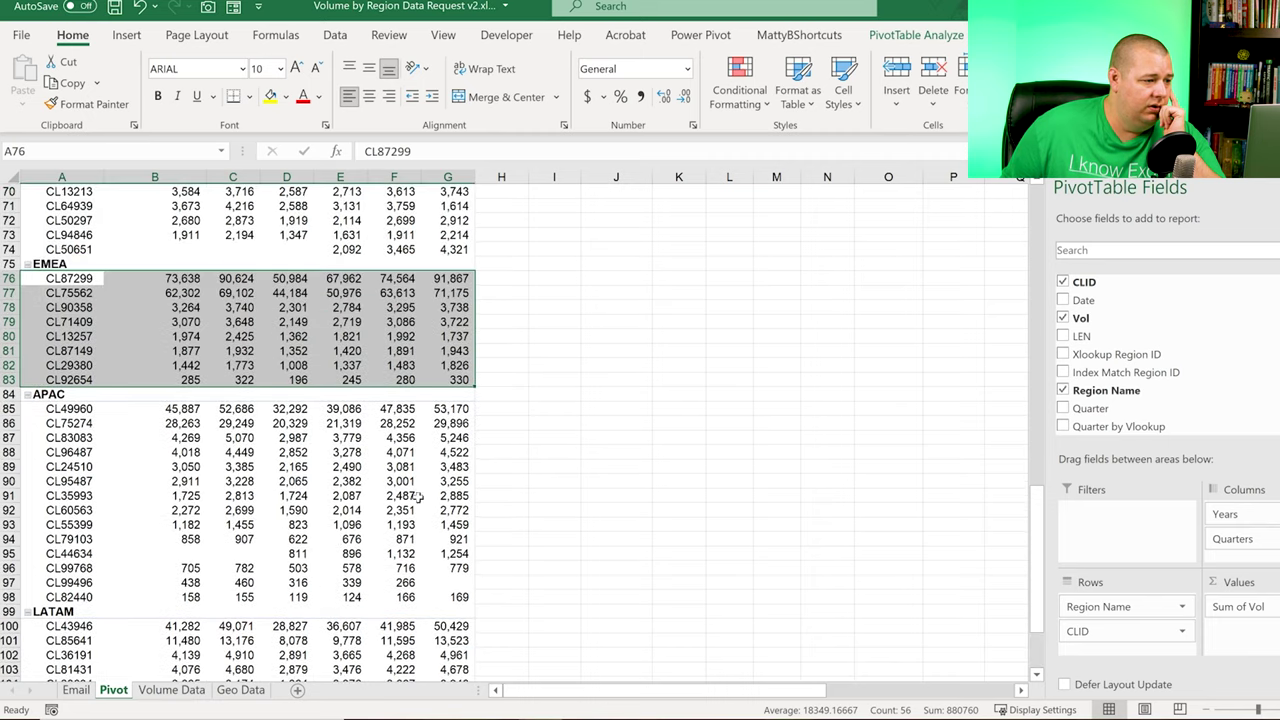
left_click_drag(195, 550, 300, 553)
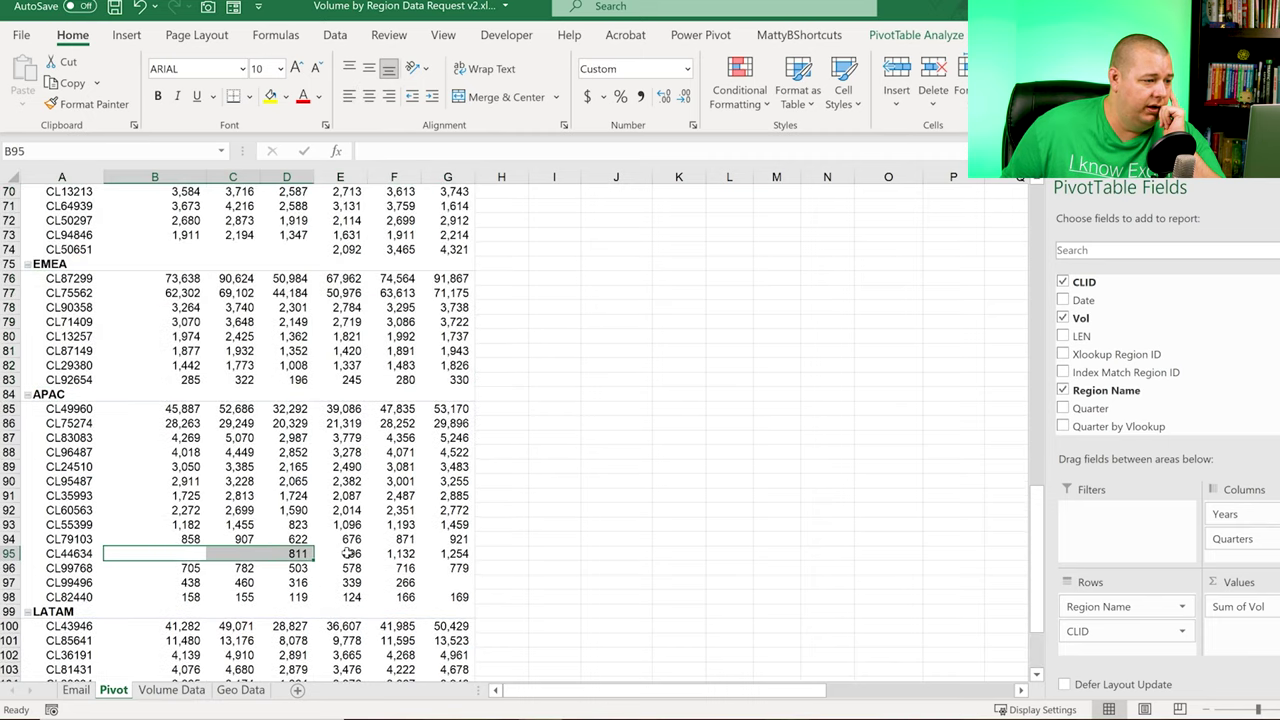
left_click(348, 553)
left_click(300, 553)
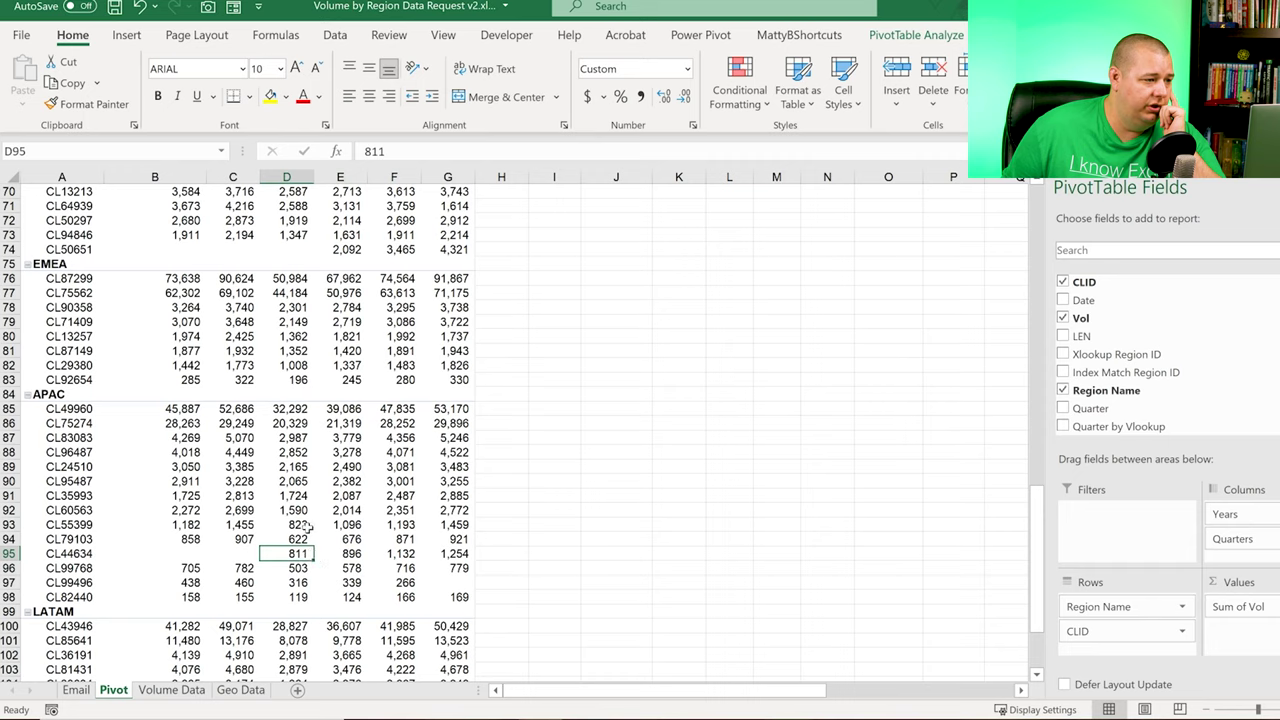
Step: Return to the NAM region label and pick the cell to freeze panes below
scroll(308, 528, "up", 8)
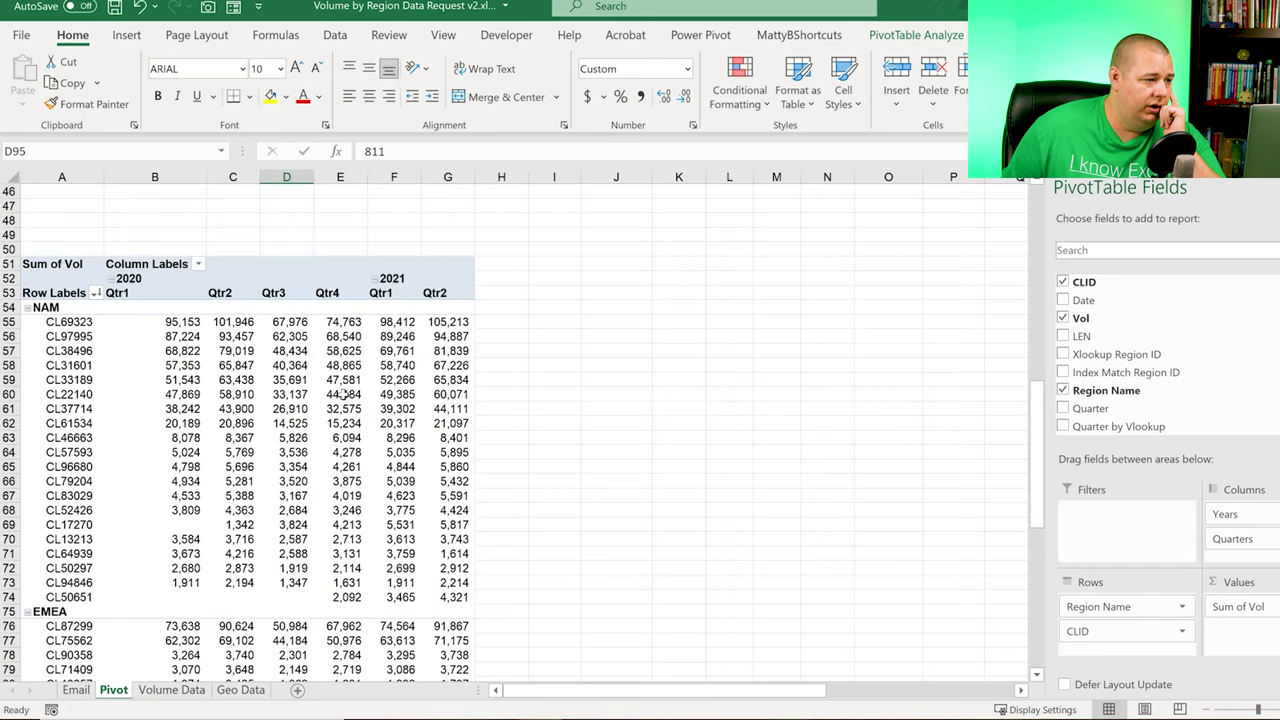
scroll(342, 395, "down", 1)
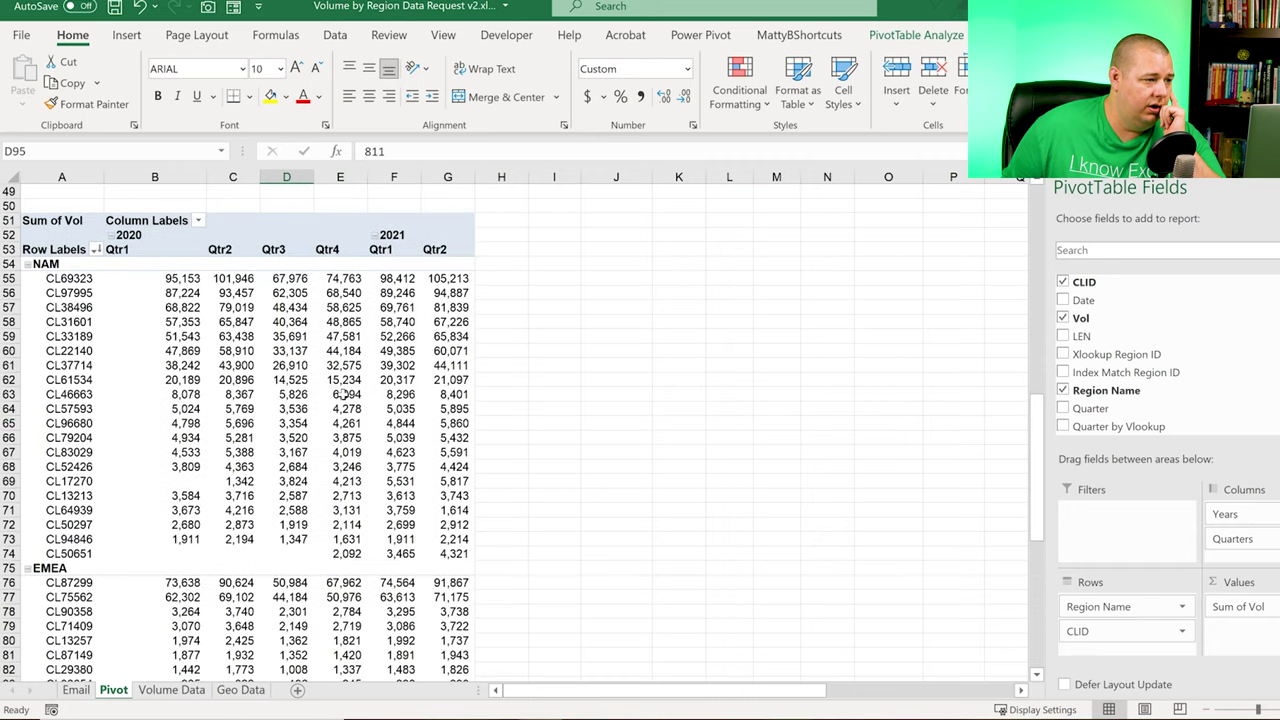
left_click(102, 265)
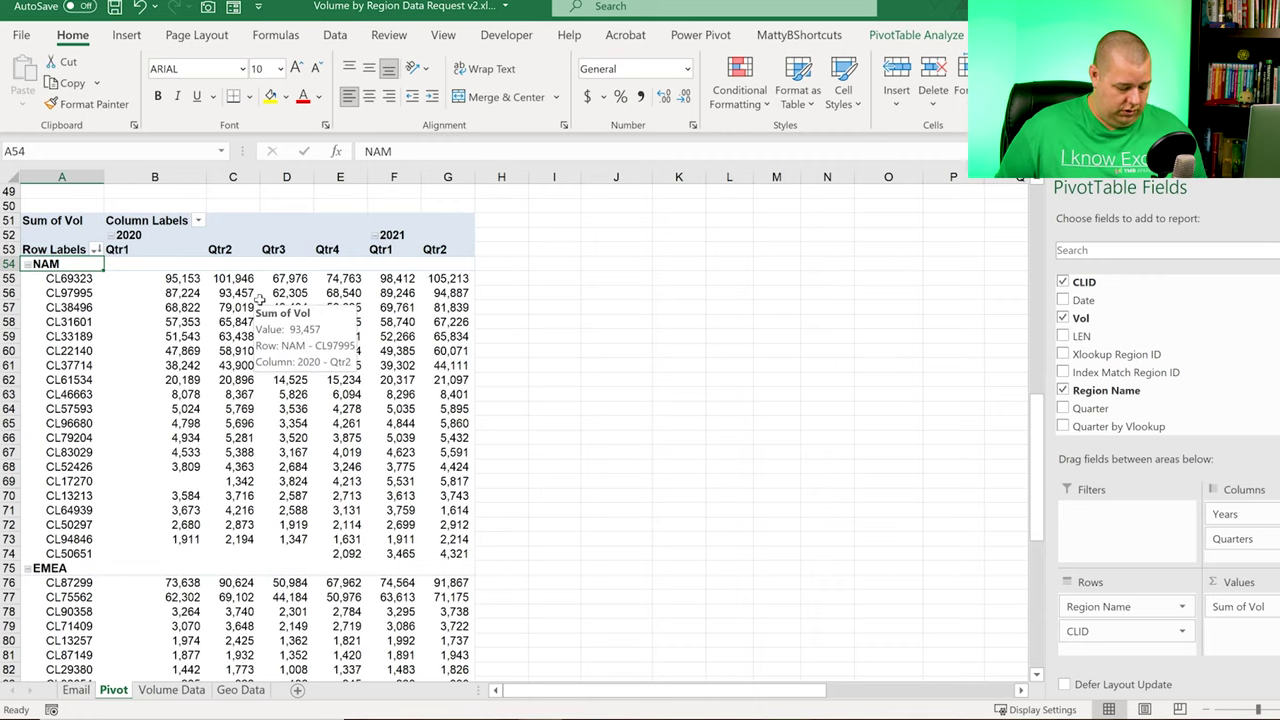
key("Right")
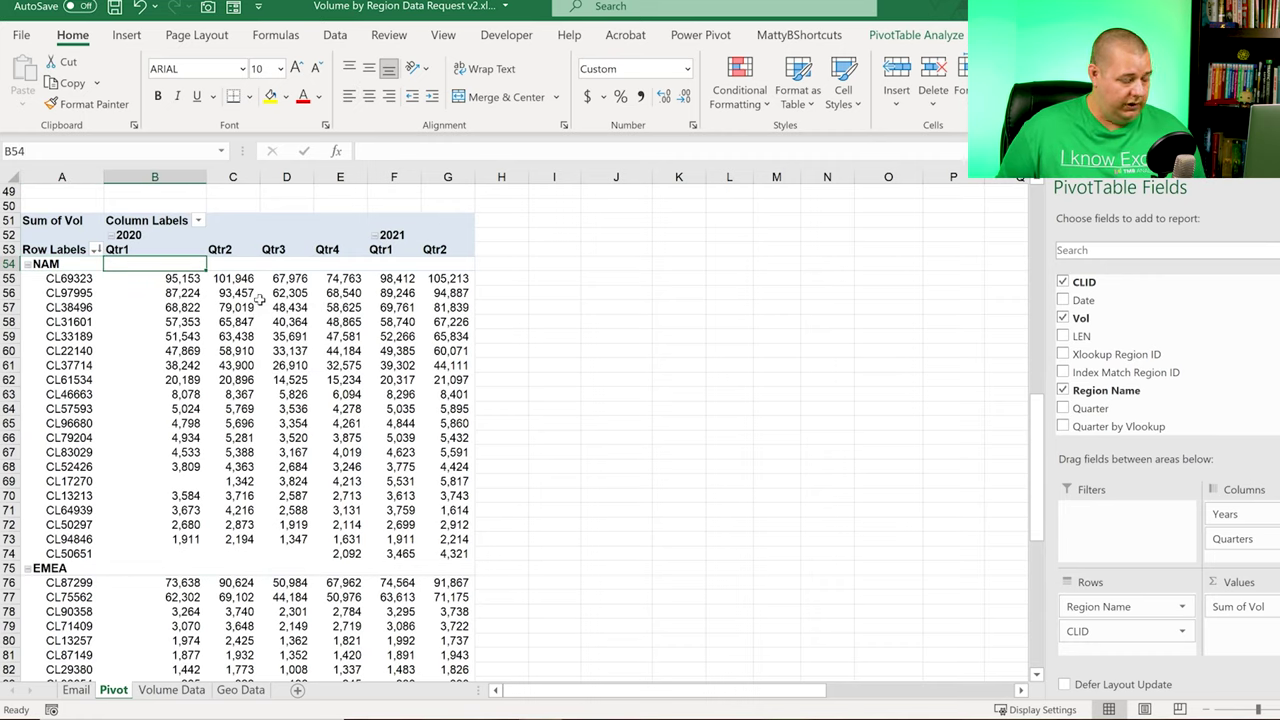
key("alt")
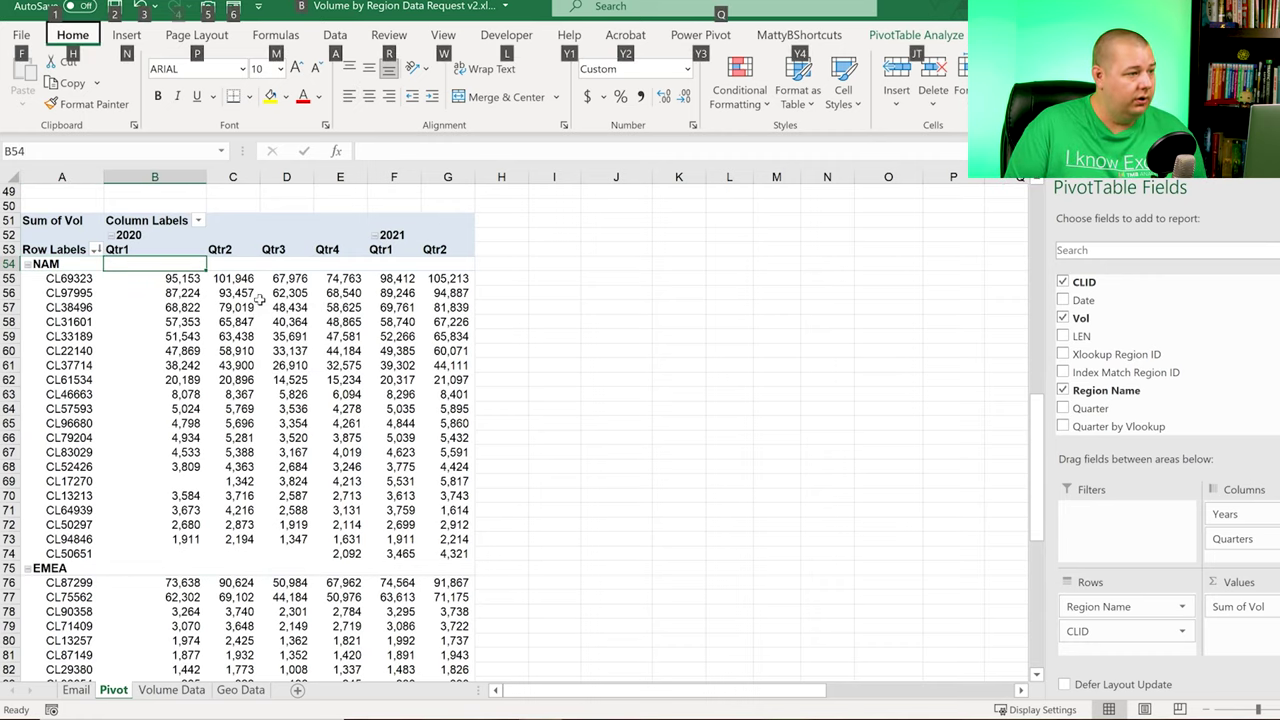
key("w")
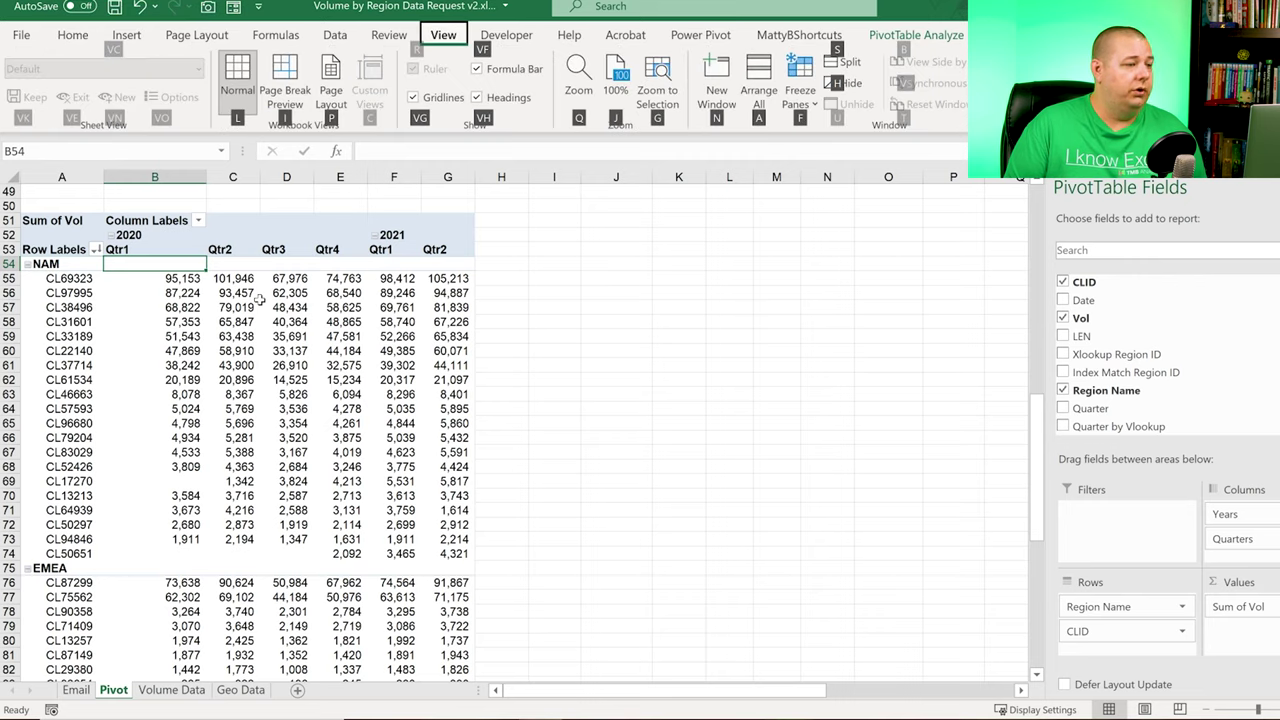
key("f")
key("f")
key("Down")
scroll(268, 302, "down", 3)
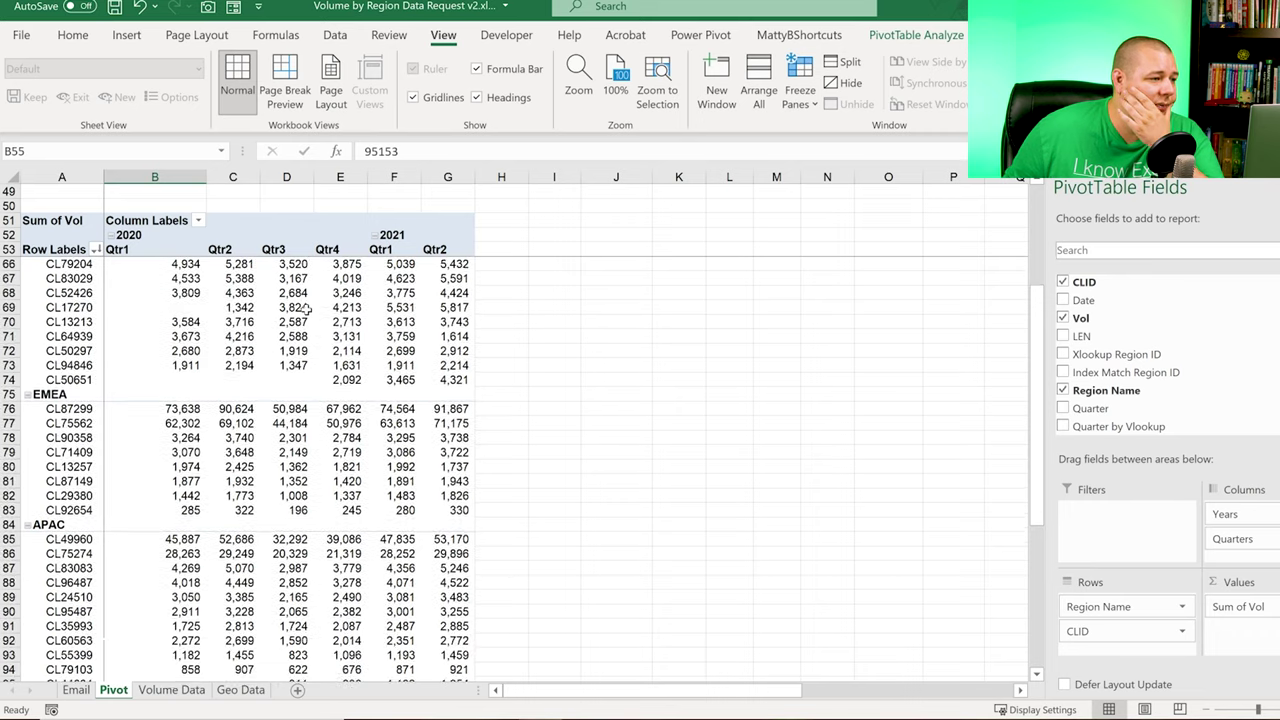
scroll(270, 301, "up", 3)
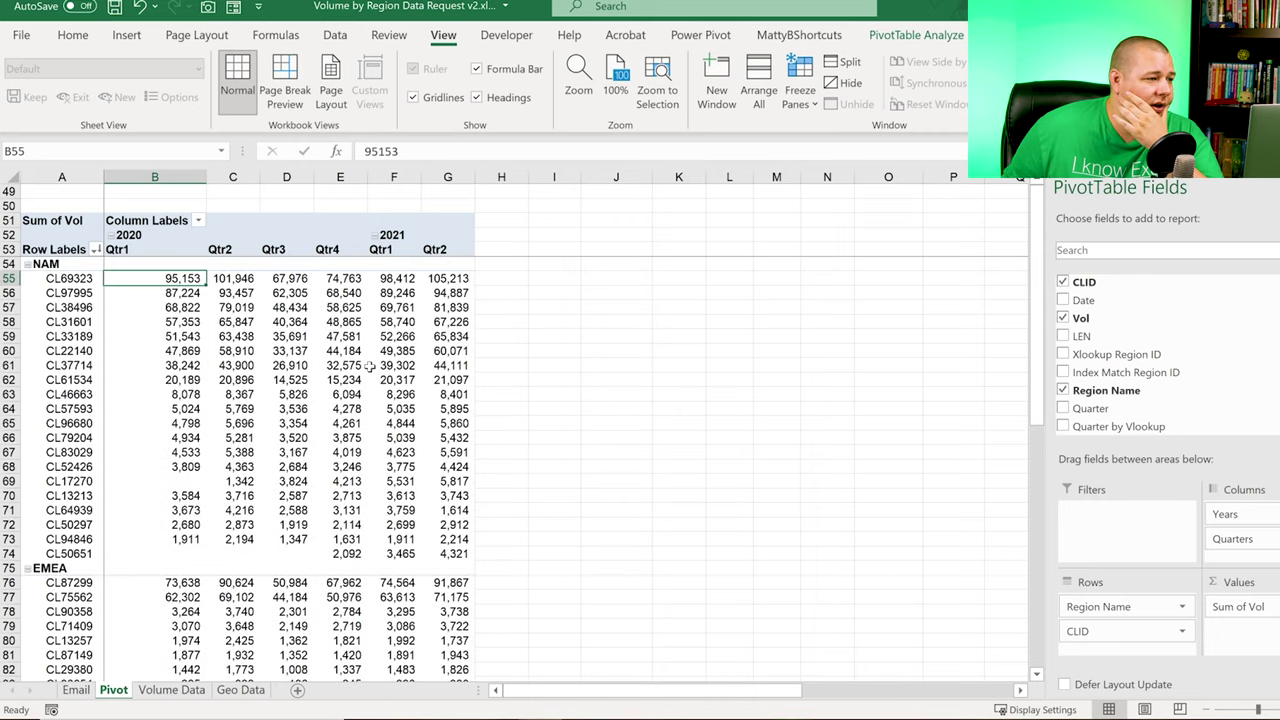
scroll(370, 367, "down", 3)
scroll(374, 368, "up", 3)
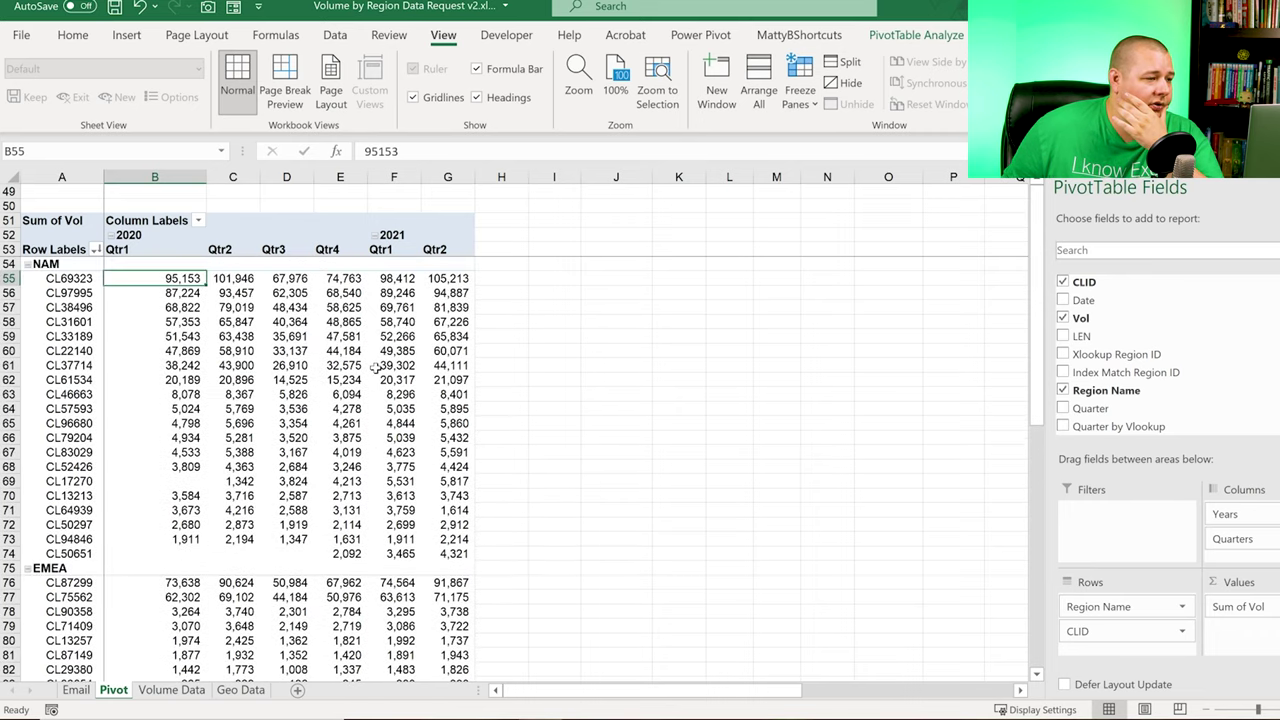
scroll(75, 195, "down", 2)
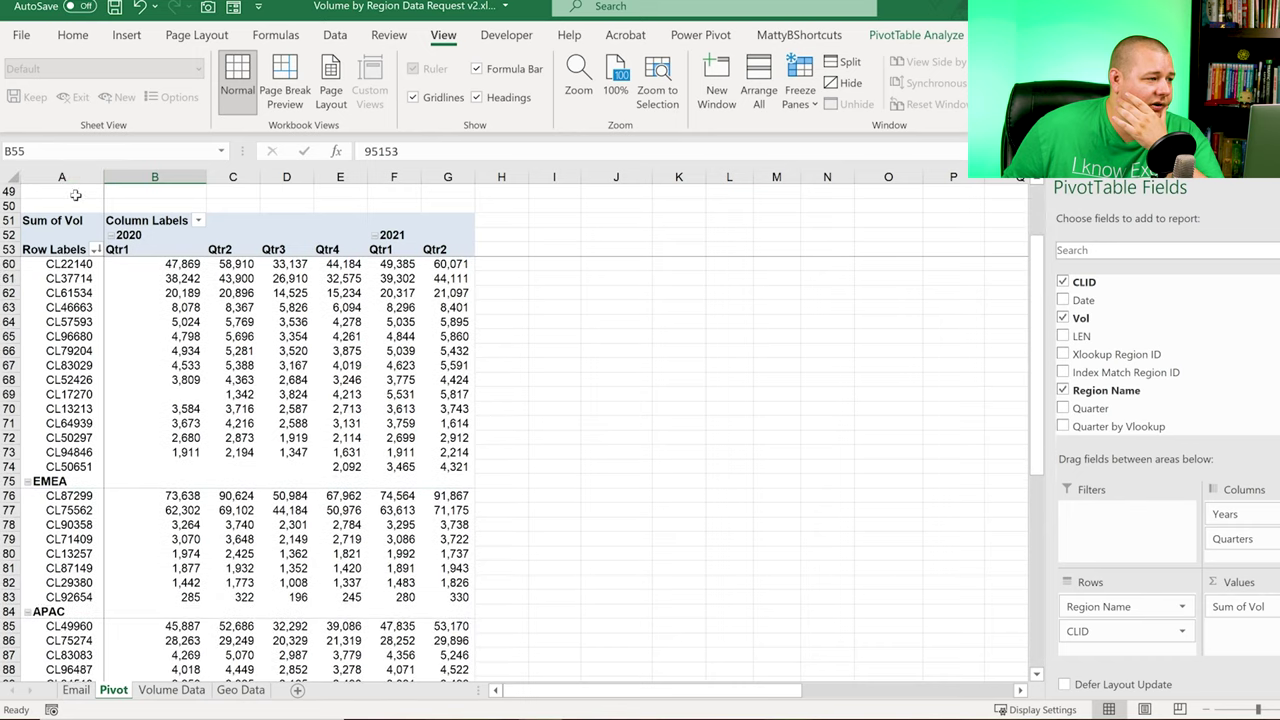
scroll(365, 346, "down", 2)
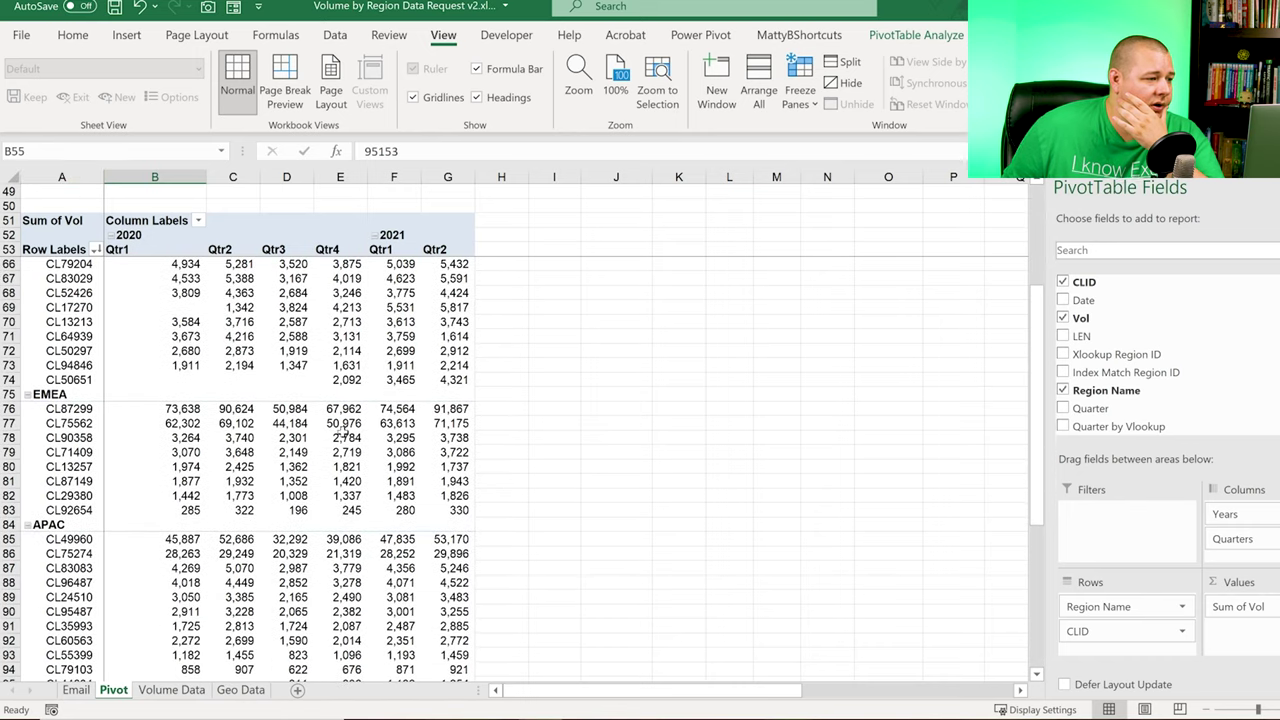
scroll(345, 437, "down", 5)
scroll(345, 437, "up", 9)
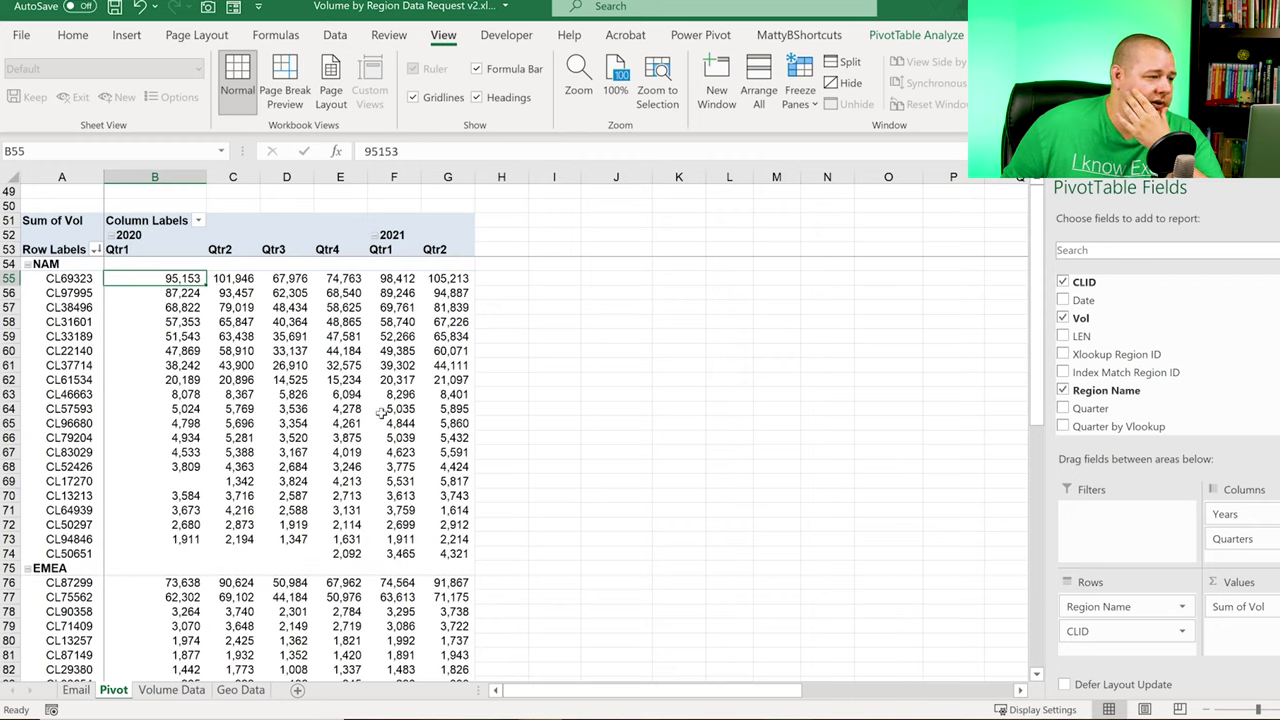
left_click_drag(464, 556, 340, 556)
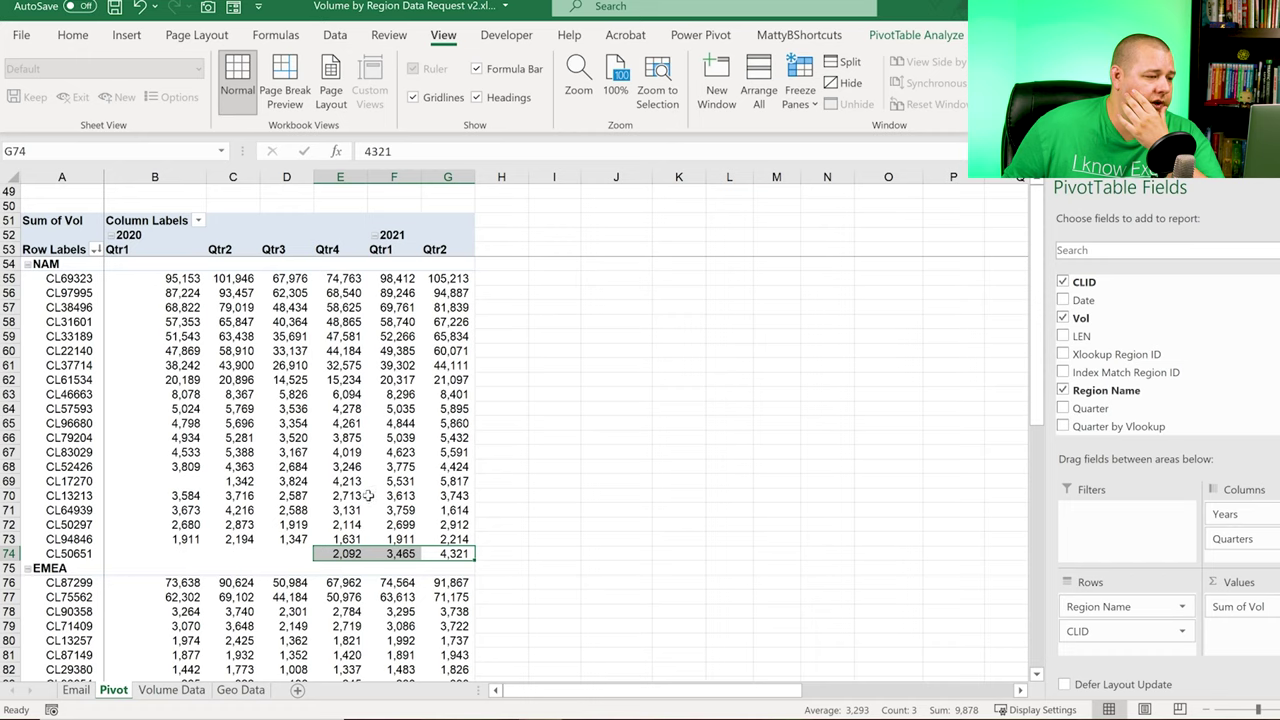
left_click(476, 554)
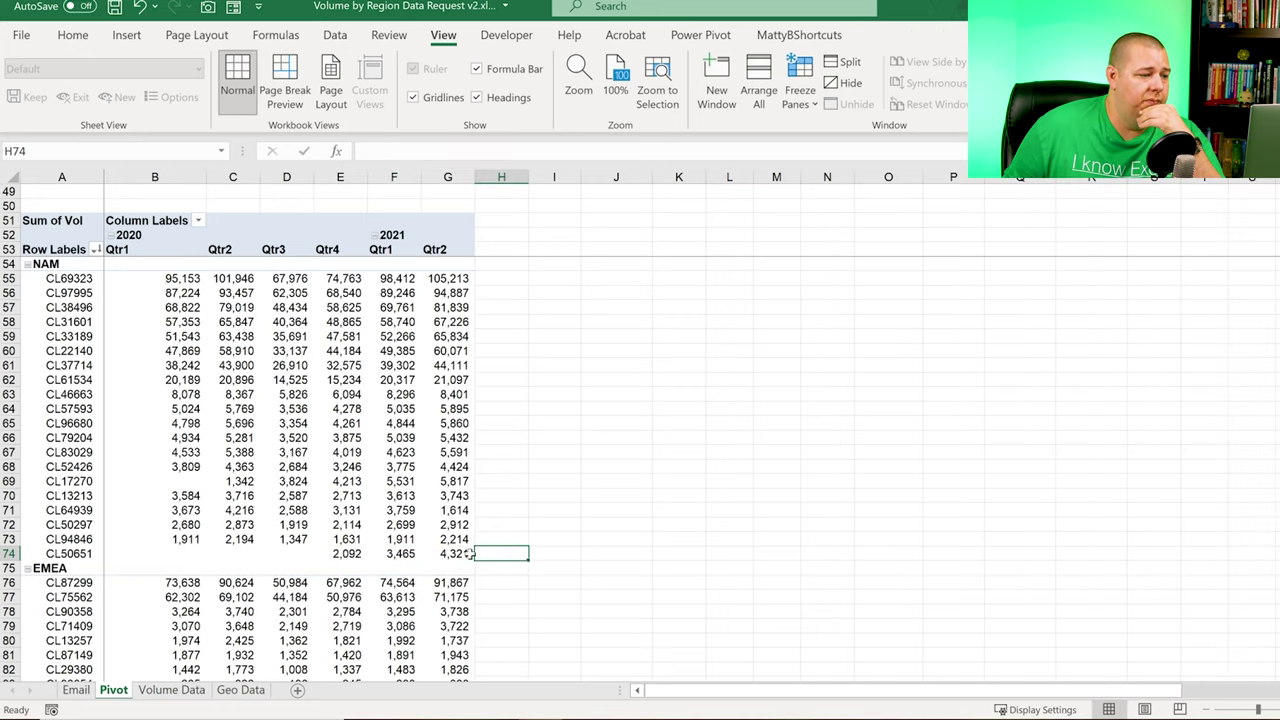
left_click_drag(445, 553, 347, 553)
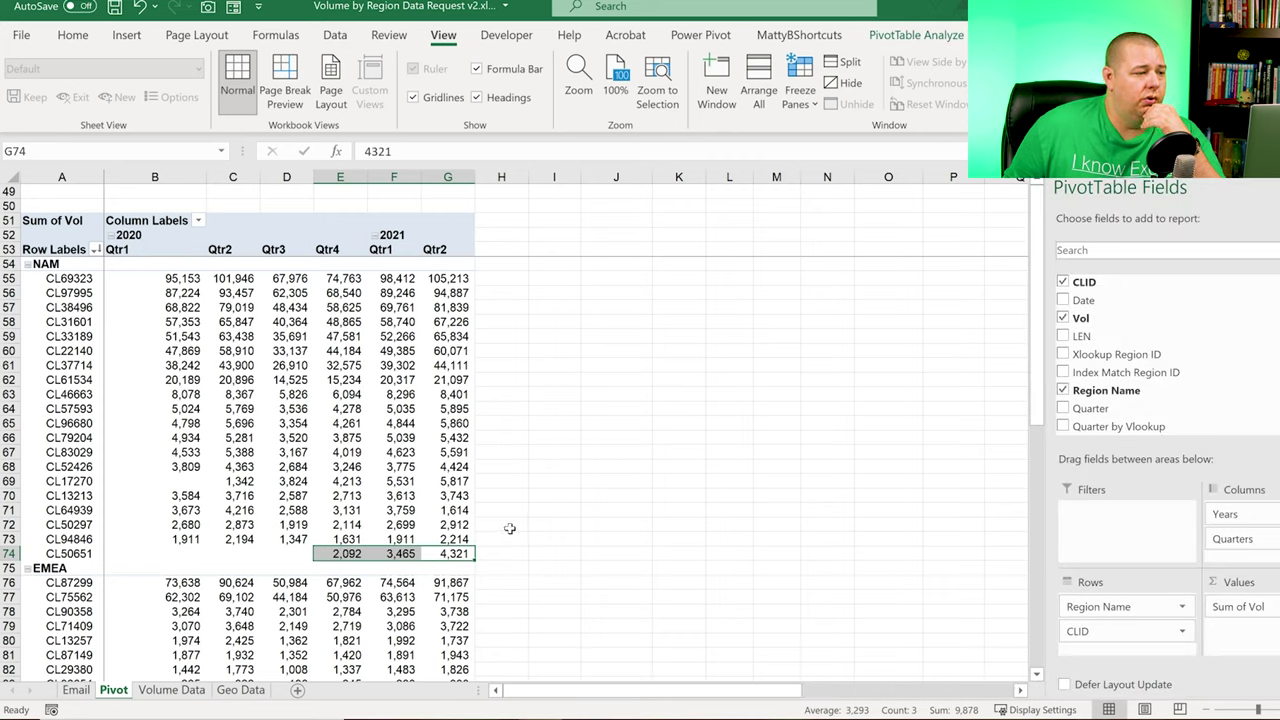
left_click(235, 483)
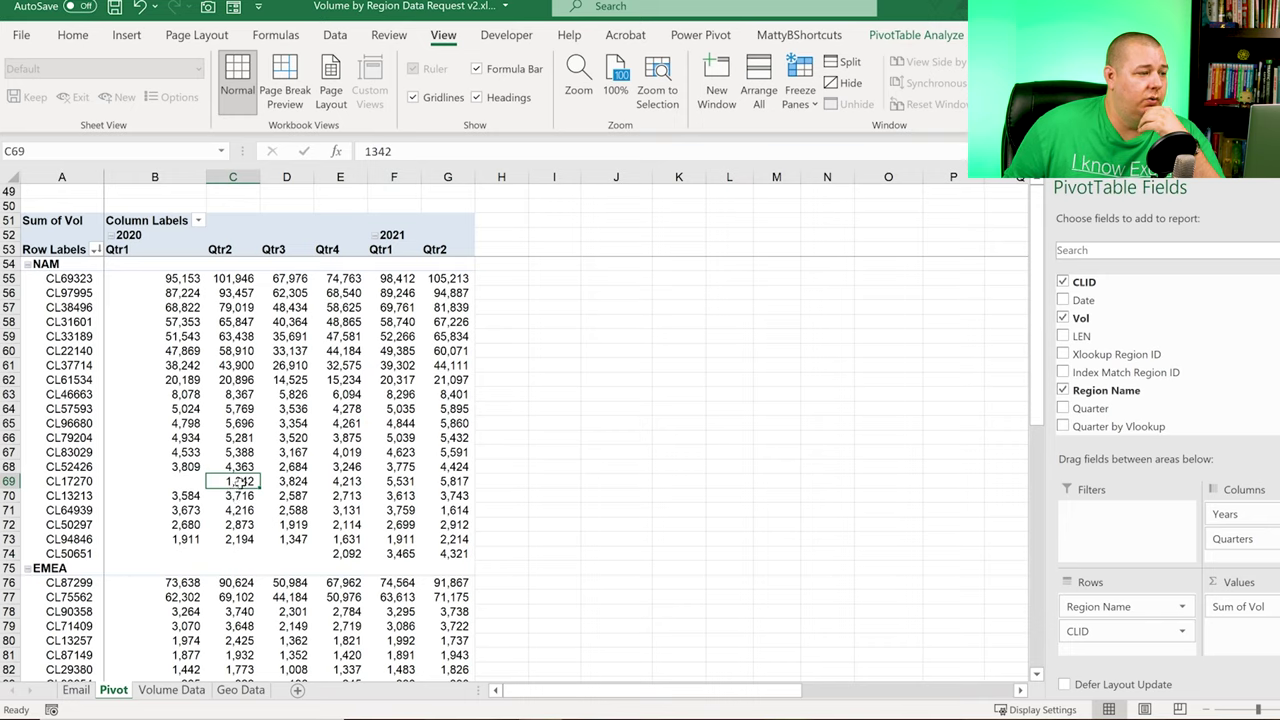
mouse_move(270, 488)
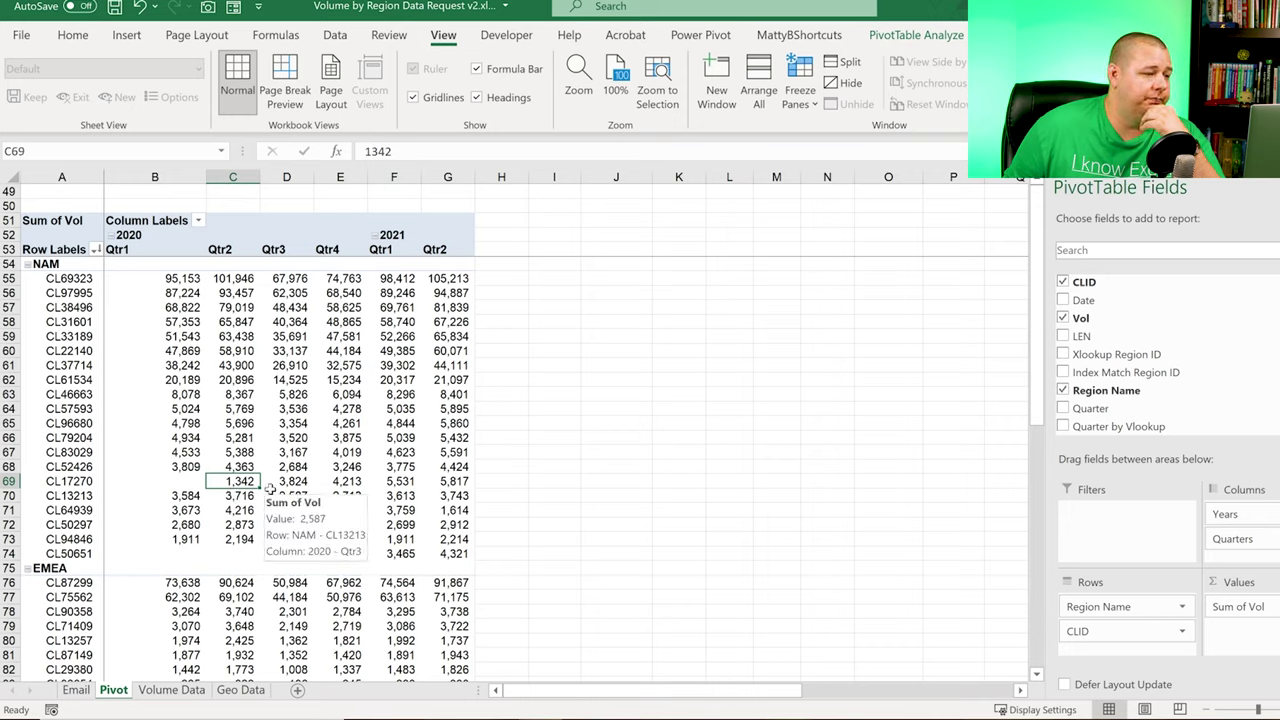
left_click(168, 481)
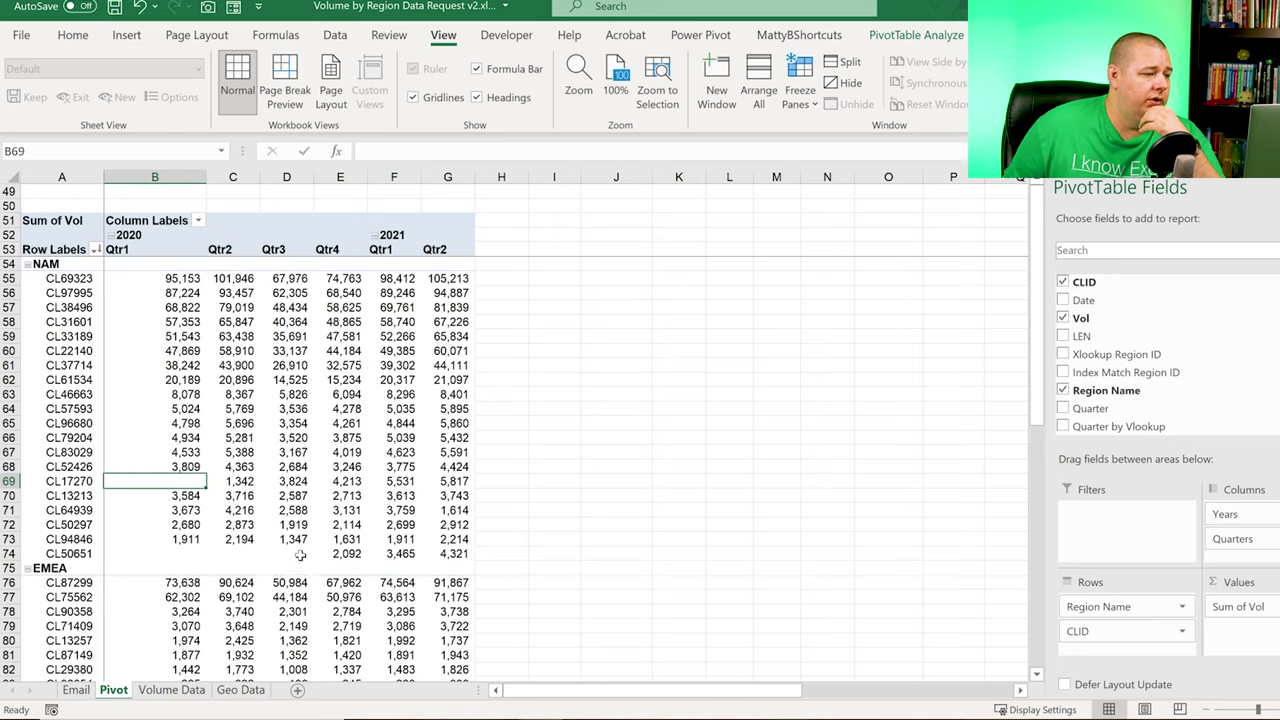
left_click_drag(300, 555, 172, 553)
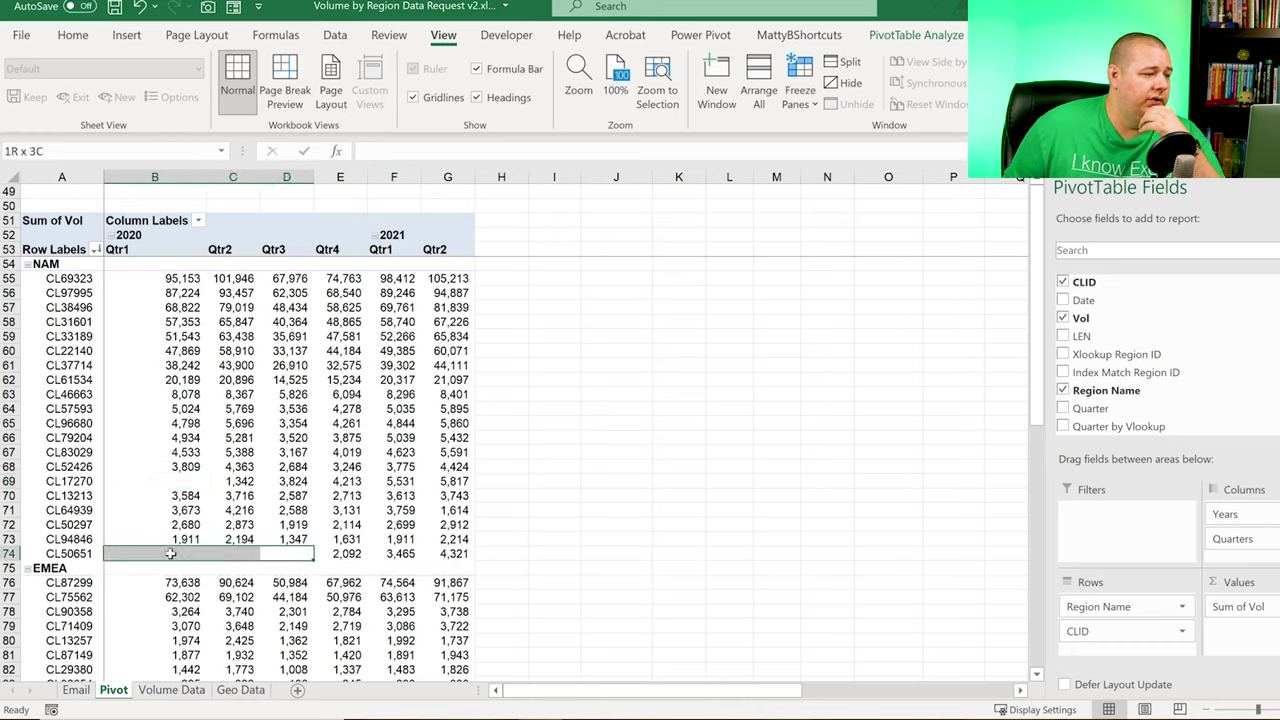
left_click(455, 484)
left_click(441, 554)
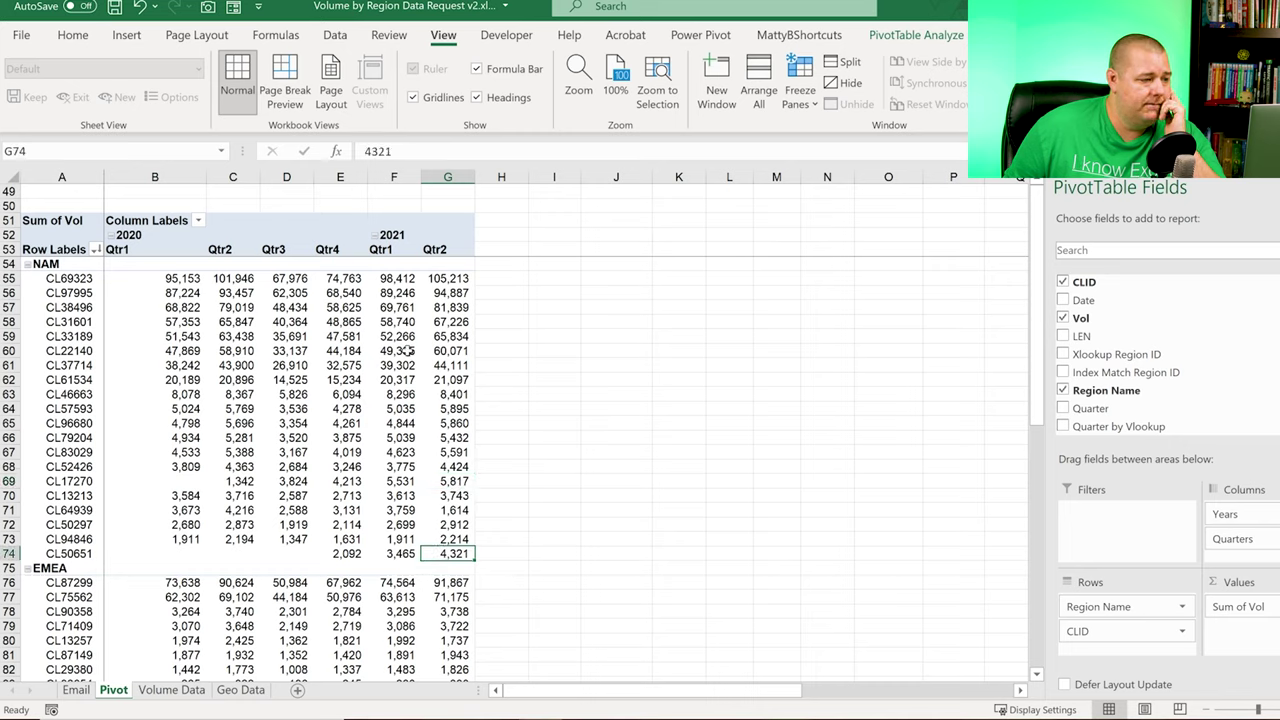
left_click(441, 282)
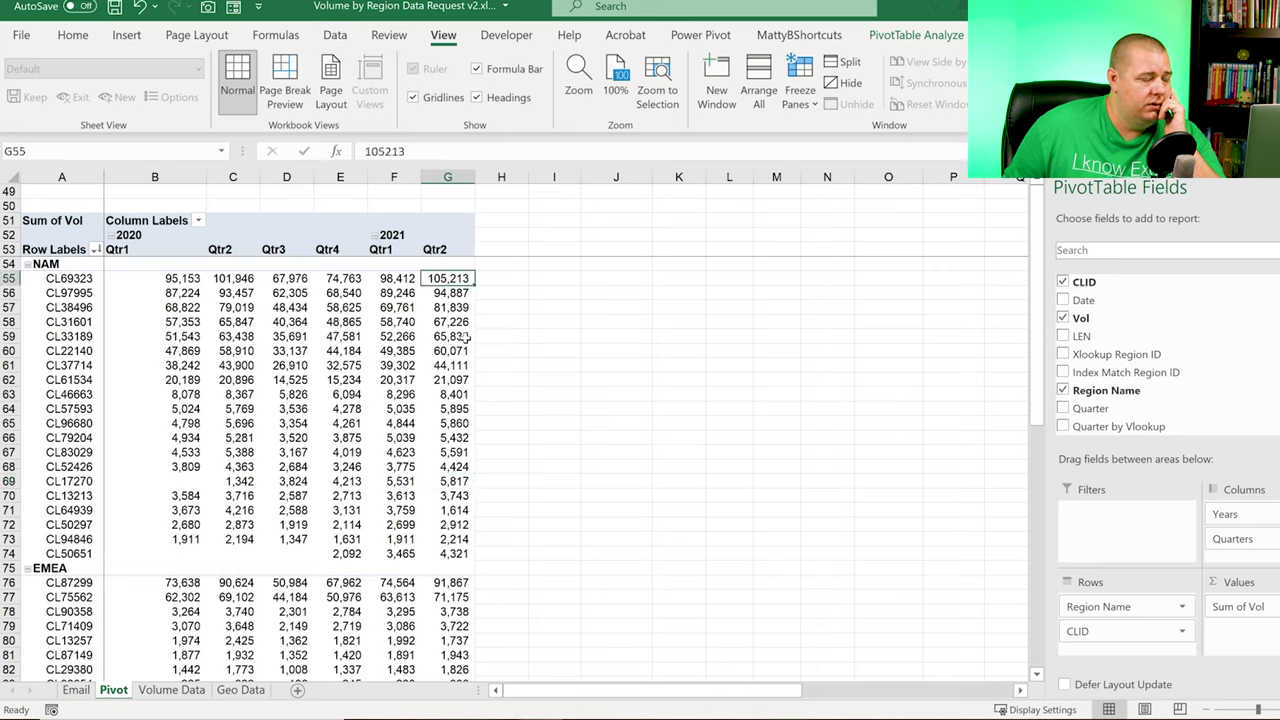
scroll(465, 340, "down", 3)
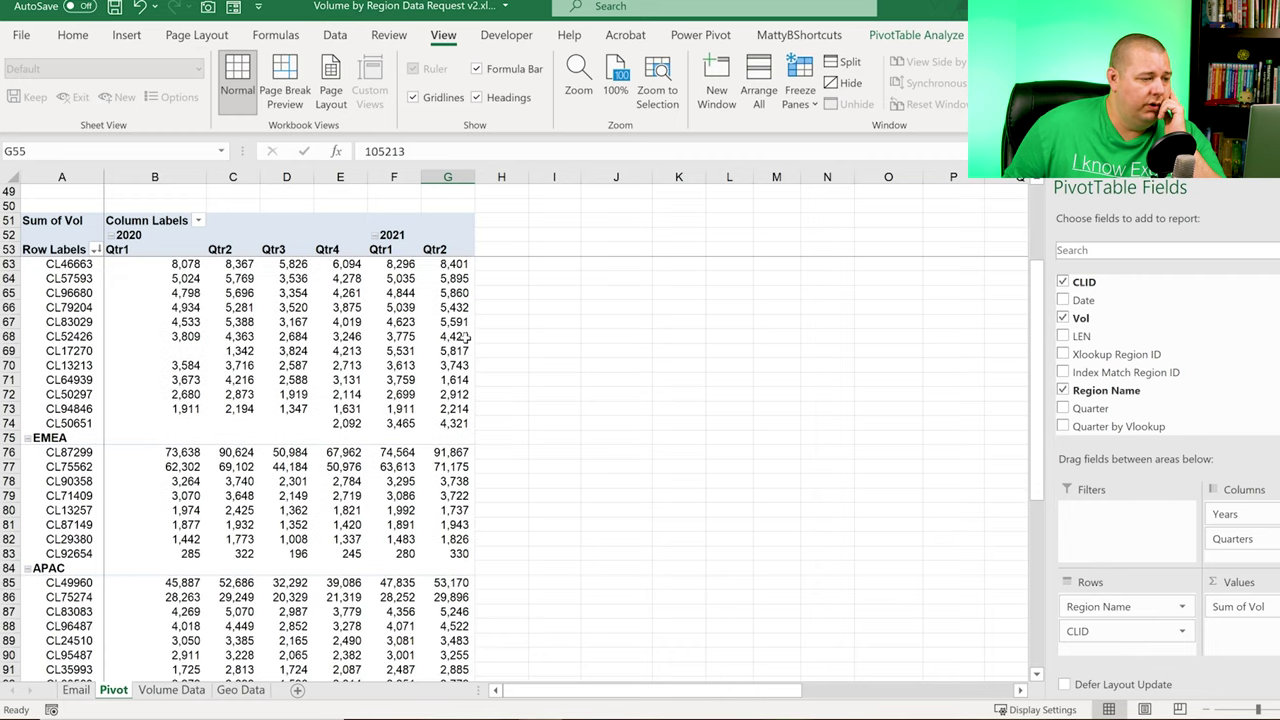
scroll(465, 340, "up", 3)
left_click(350, 352)
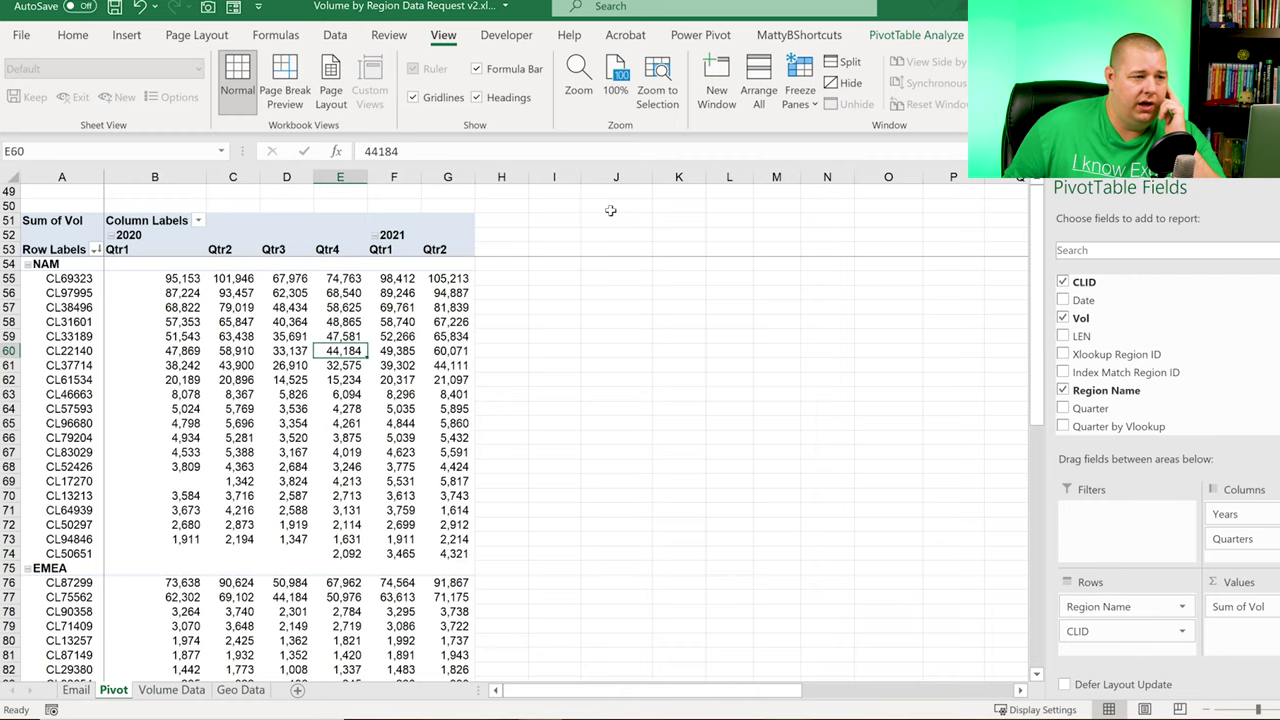
left_click(936, 36)
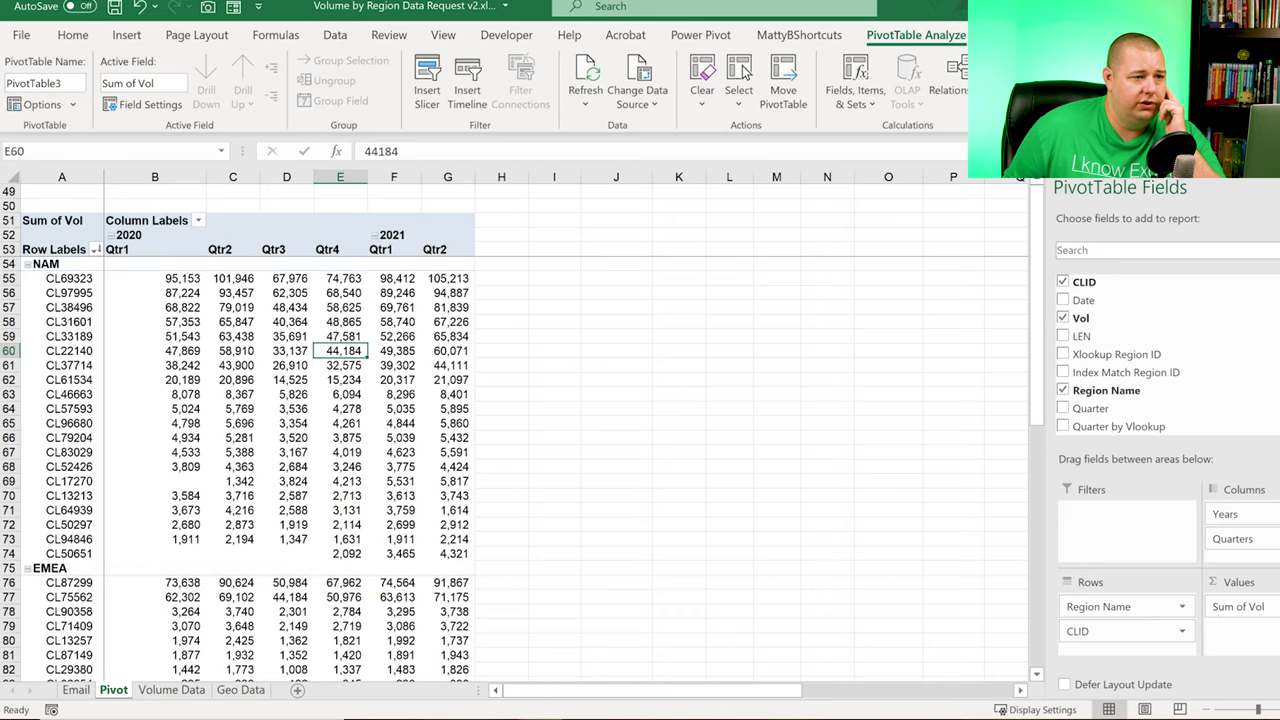
Step: Show all region subtotals at the top of each group in the customer pivot
left_click(1000, 35)
left_click(48, 100)
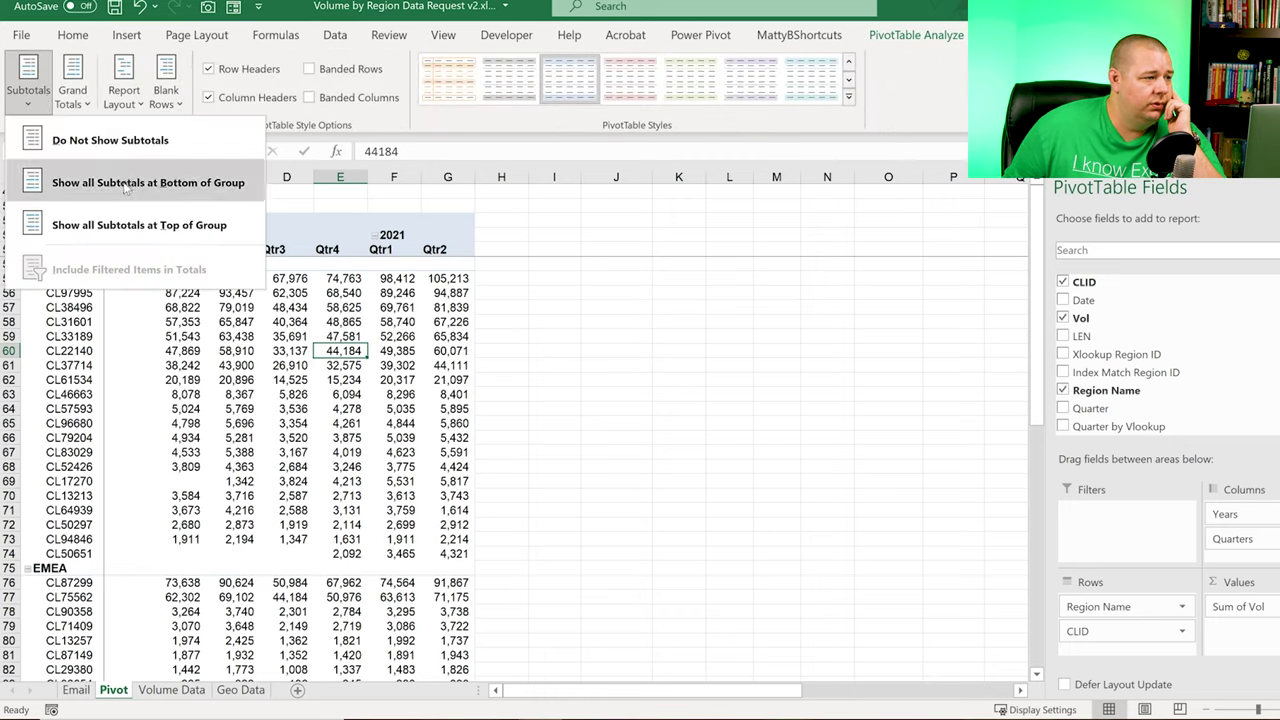
left_click(140, 225)
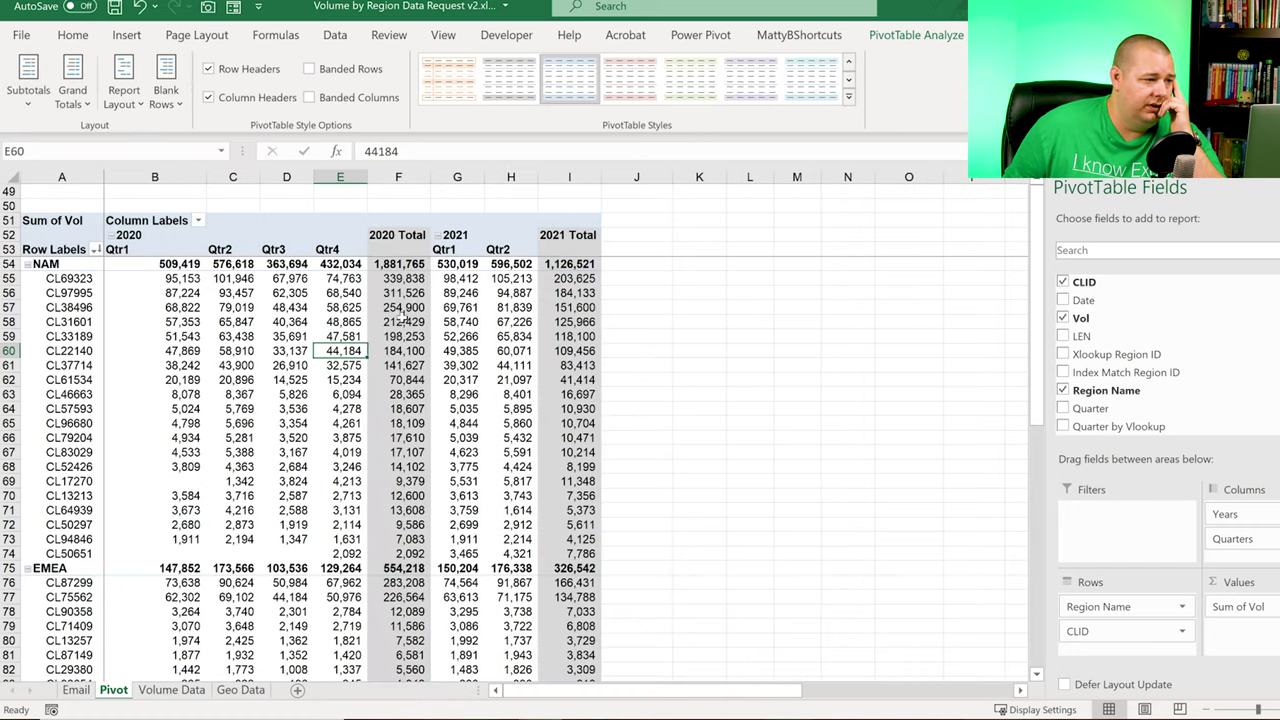
left_click(400, 319)
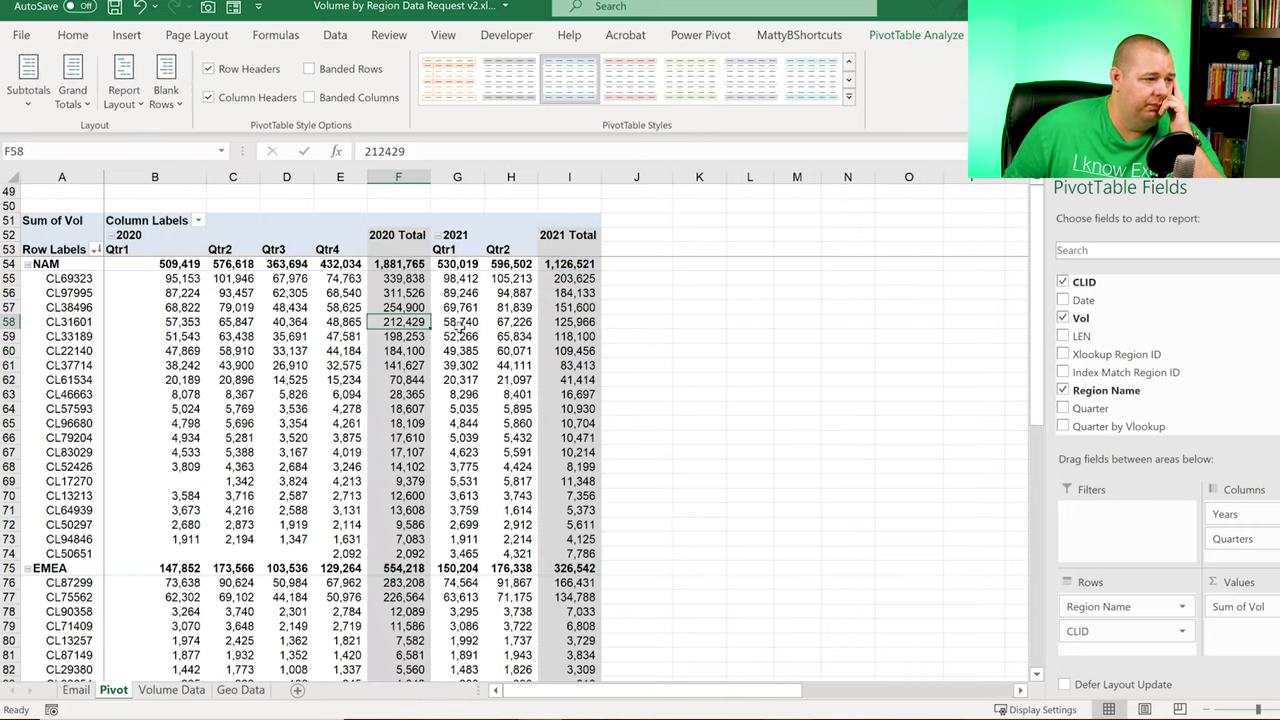
Step: Check NAM's Qtr1 and Qtr2 subtotals against customer volumes like CL17270 and CL50651
mouse_move(463, 340)
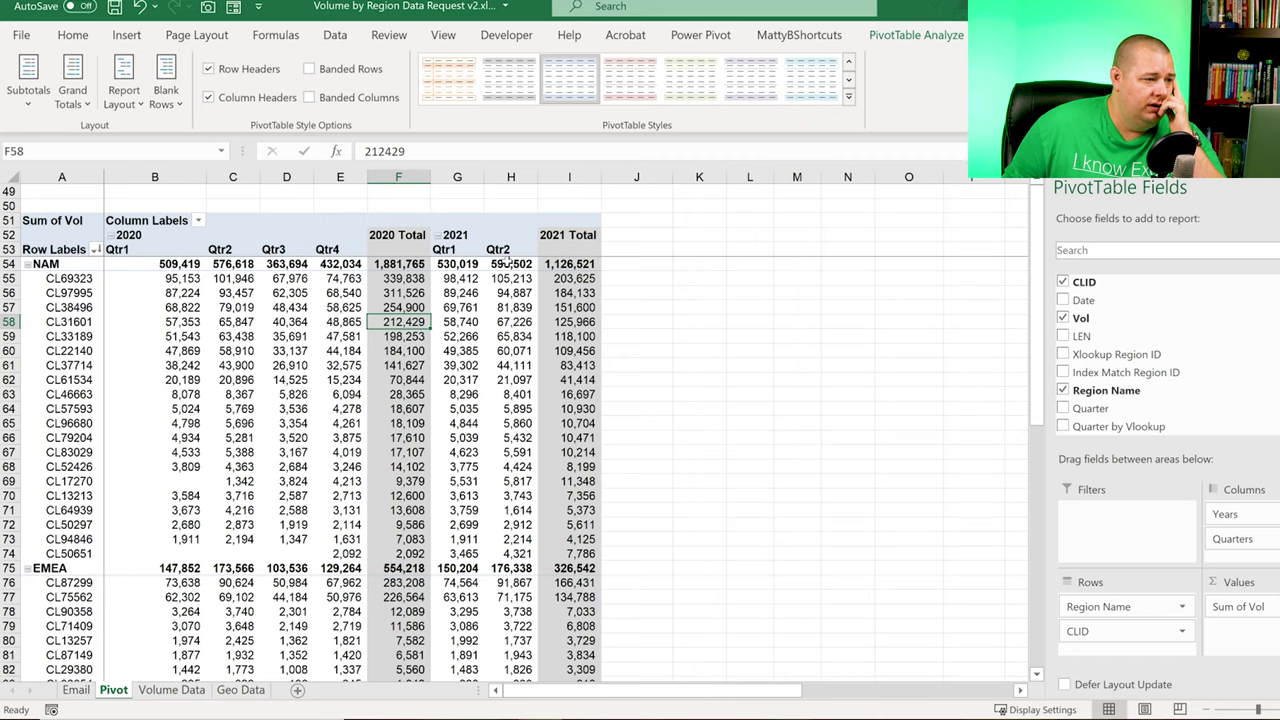
left_click(507, 262)
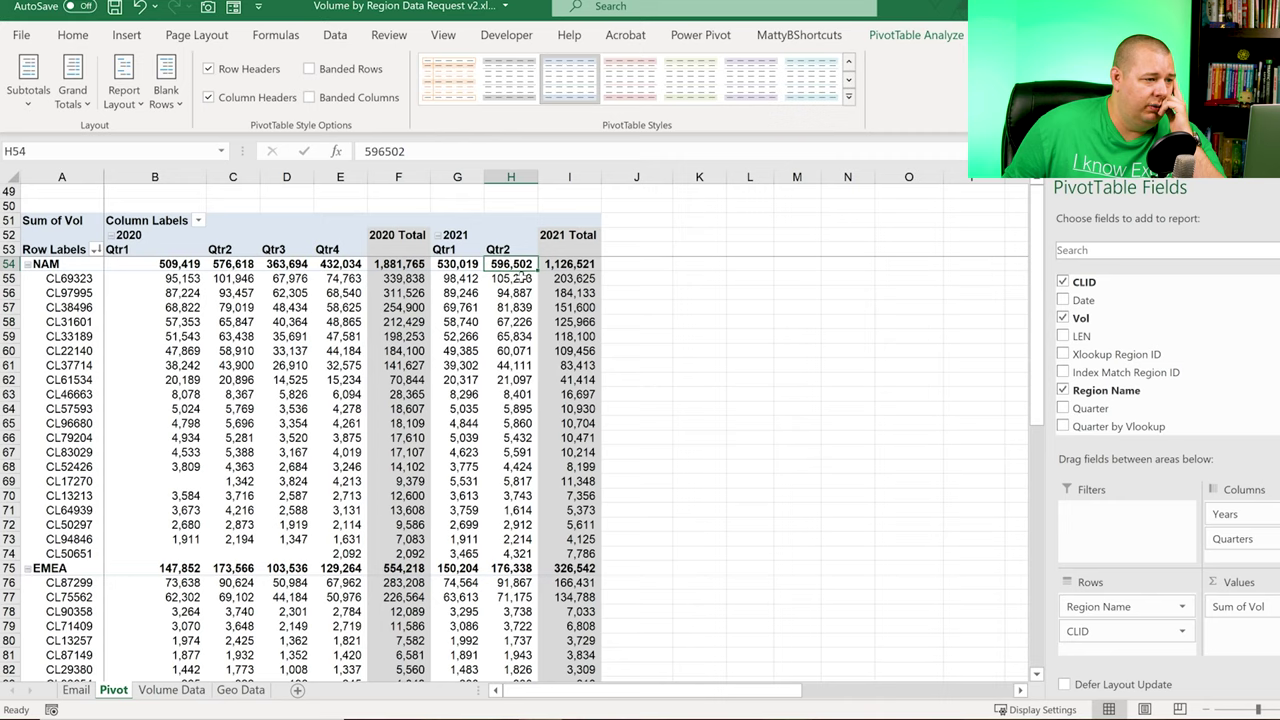
left_click(248, 268)
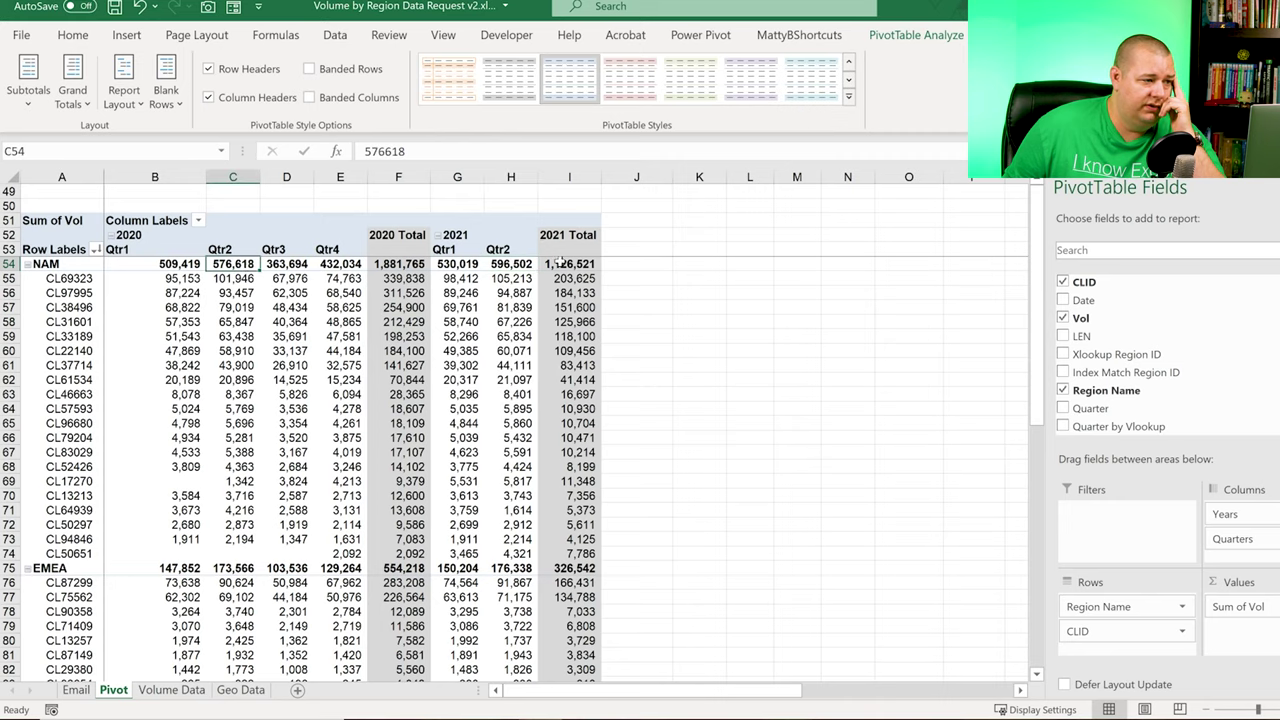
left_click(520, 264)
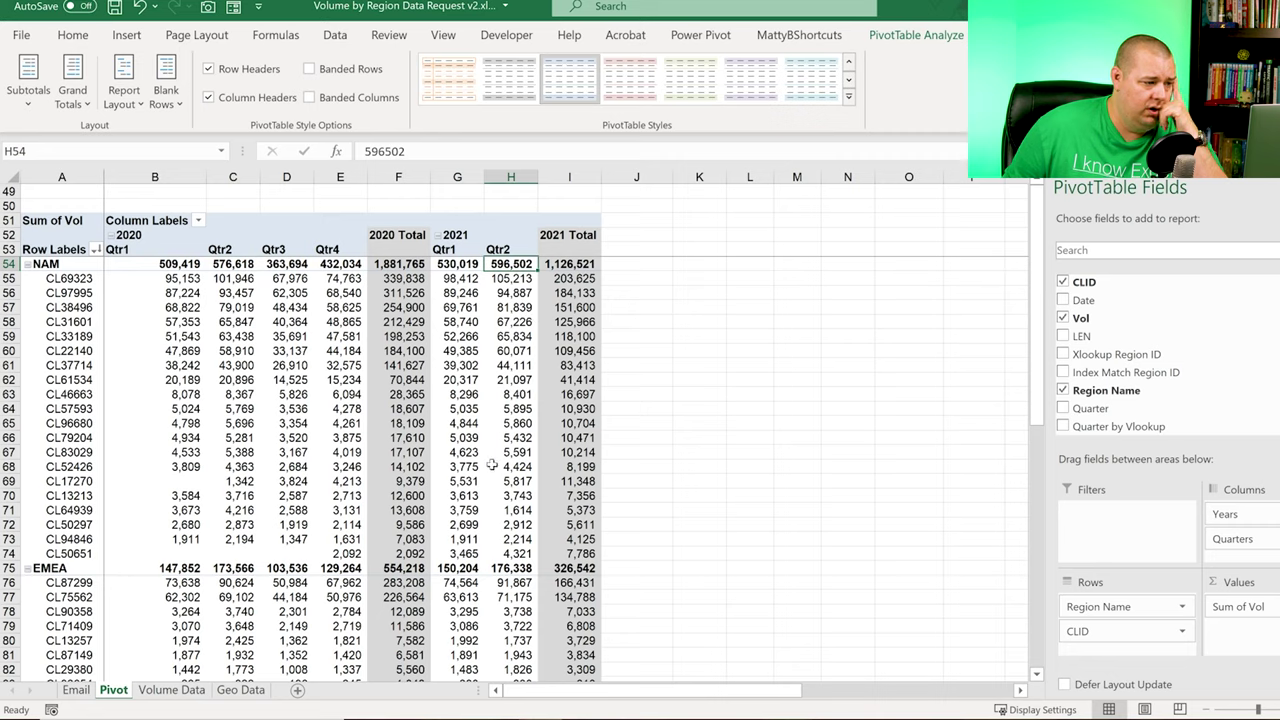
left_click(513, 551)
left_click(511, 482)
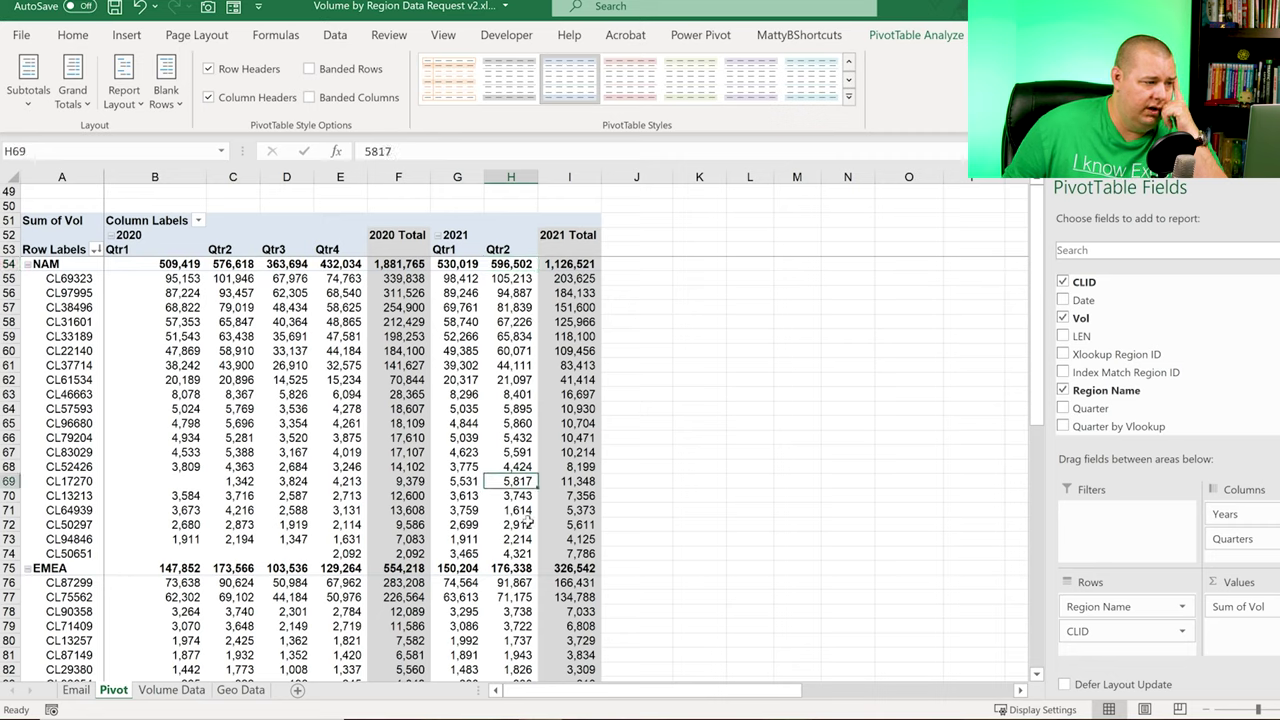
left_click(454, 479)
left_click(474, 550)
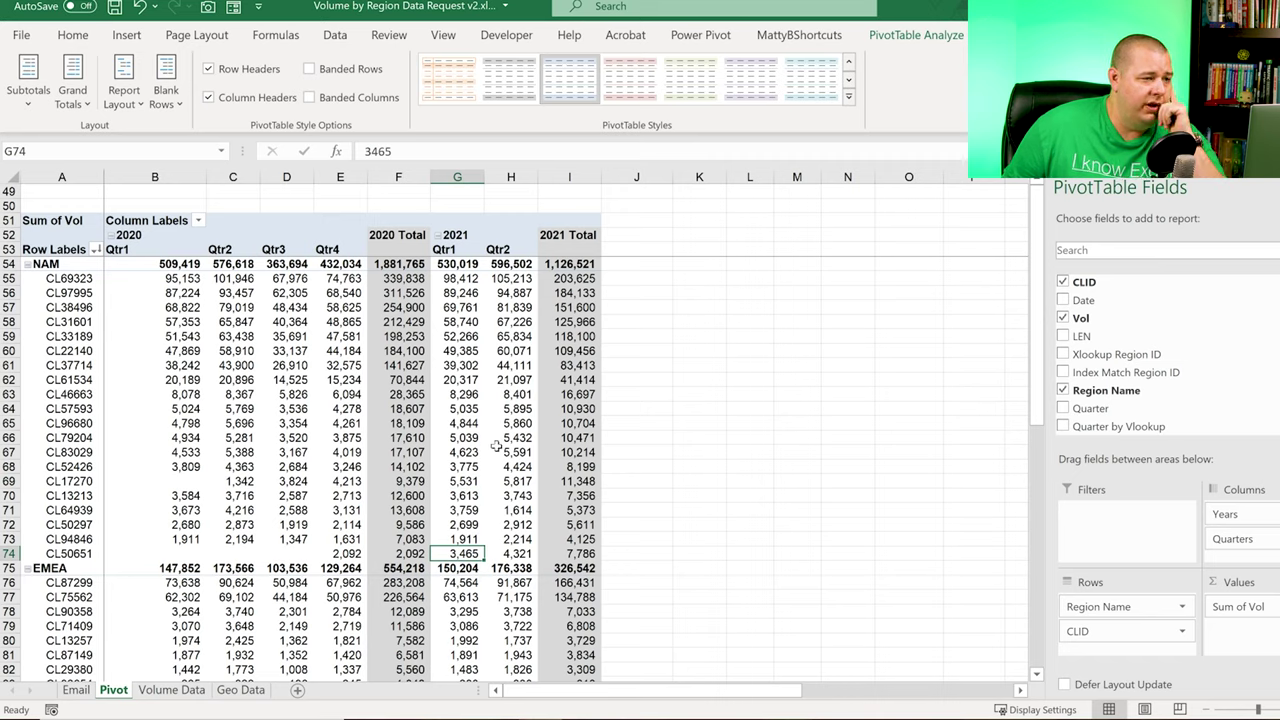
mouse_move(503, 442)
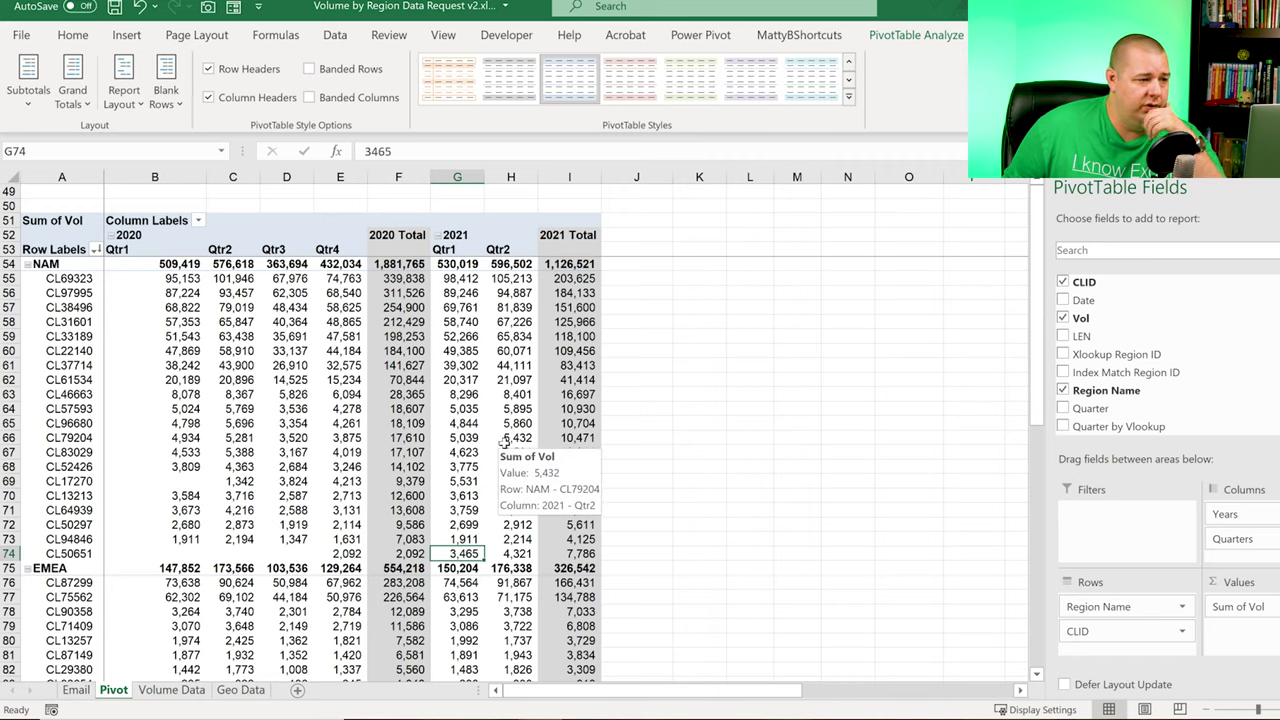
left_click(180, 279)
left_click(137, 262)
mouse_move(134, 264)
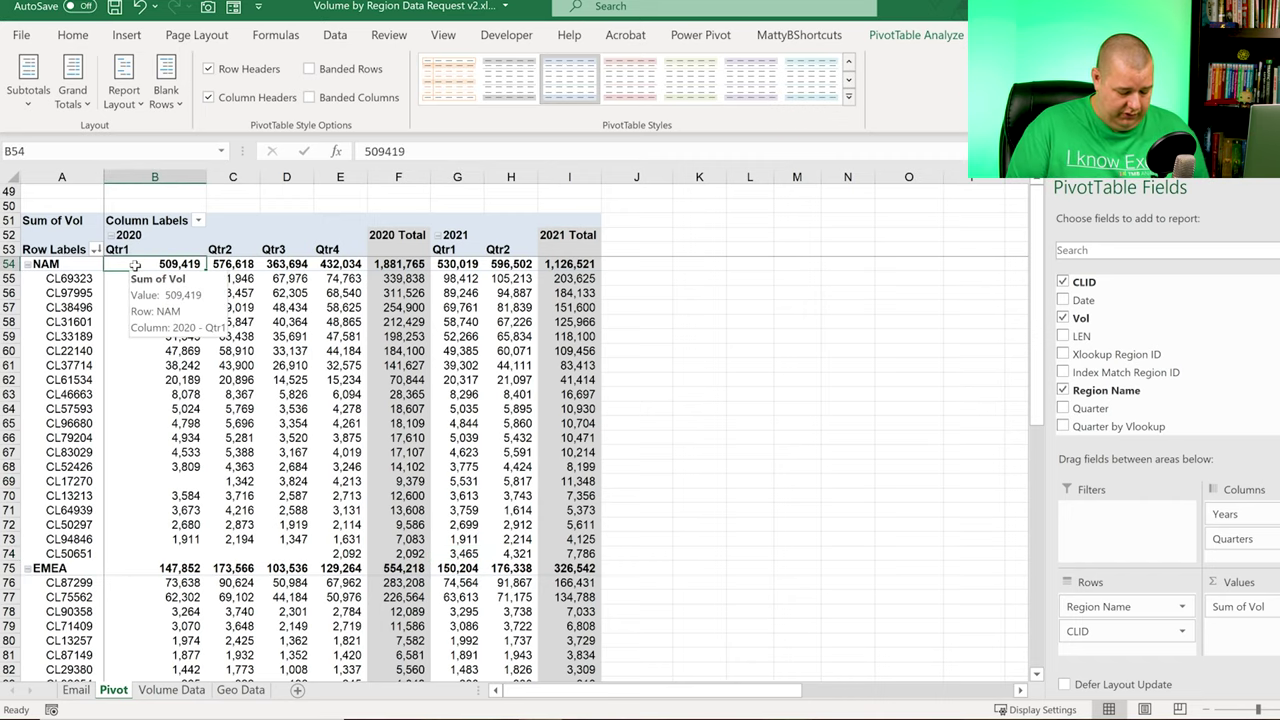
Step: Unfreeze panes and check NAM's Q1 and Q2 year-over-year percentages in the summary
key("alt+w")
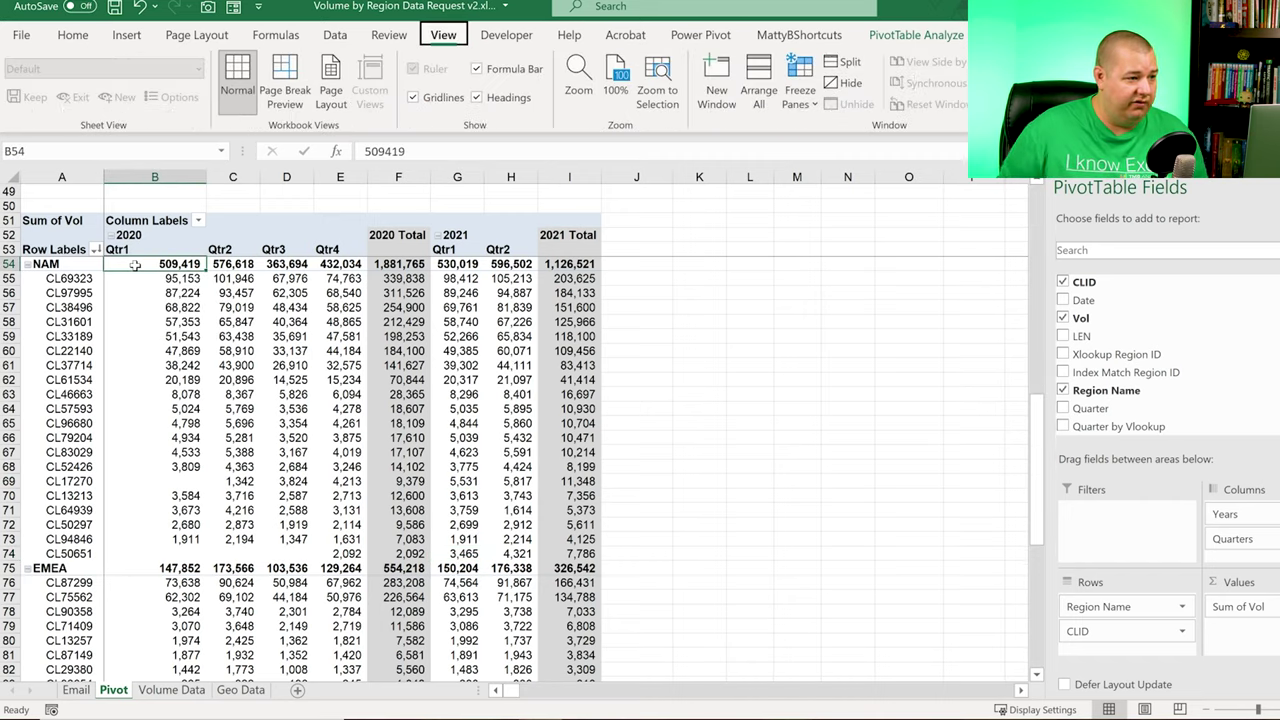
scroll(178, 263, "up", 7)
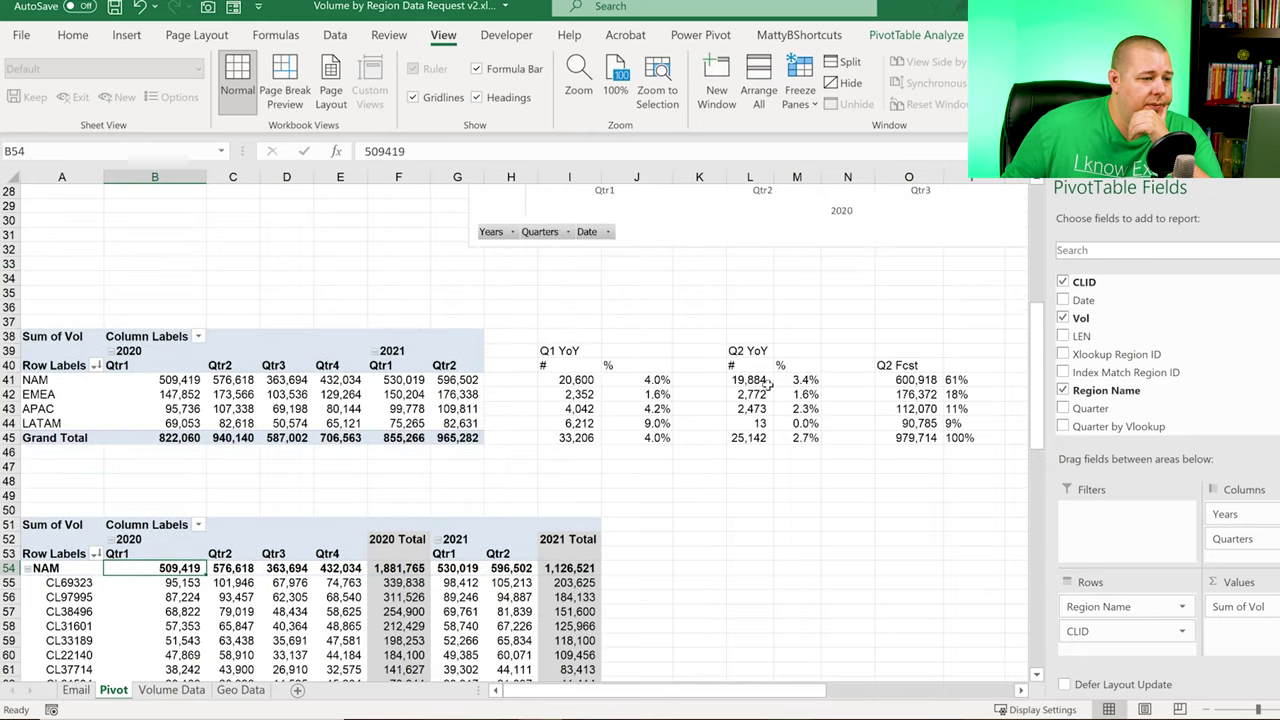
left_click(887, 440)
left_click(800, 379)
left_click(640, 382)
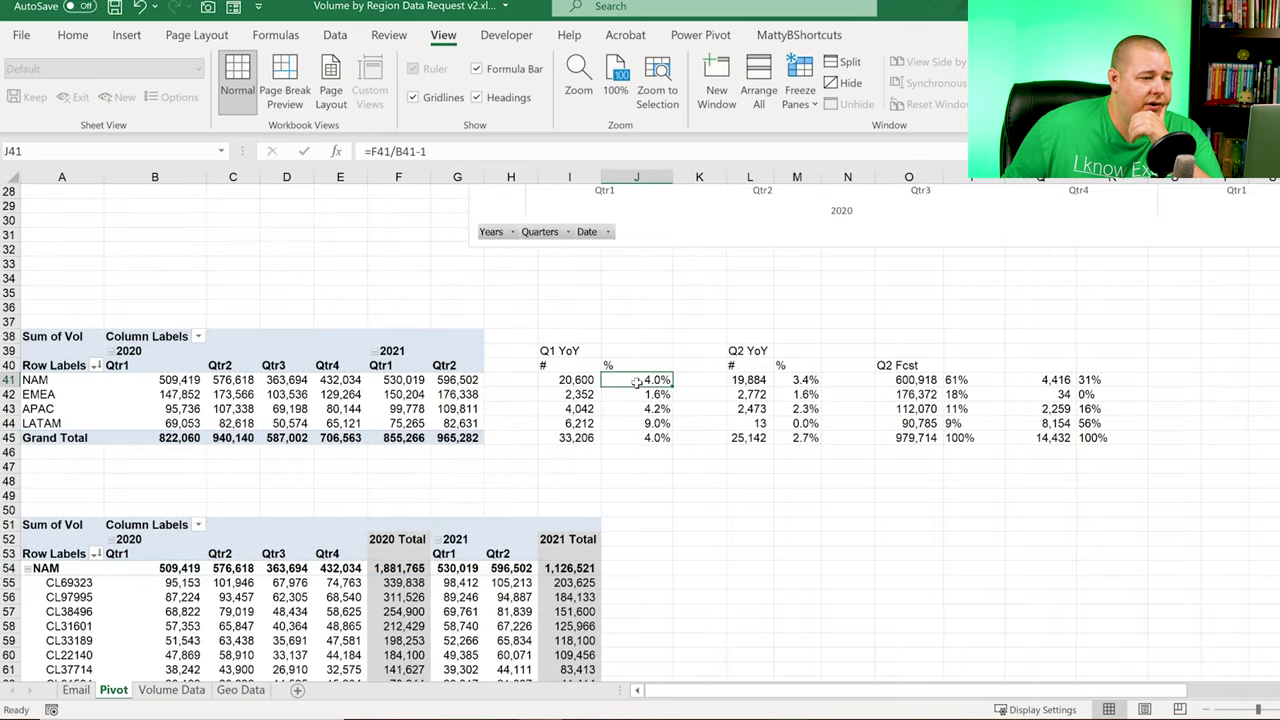
Step: Recheck NAM's Q2 year-over-year percentage and scroll down to the customer pivot
left_click(810, 382)
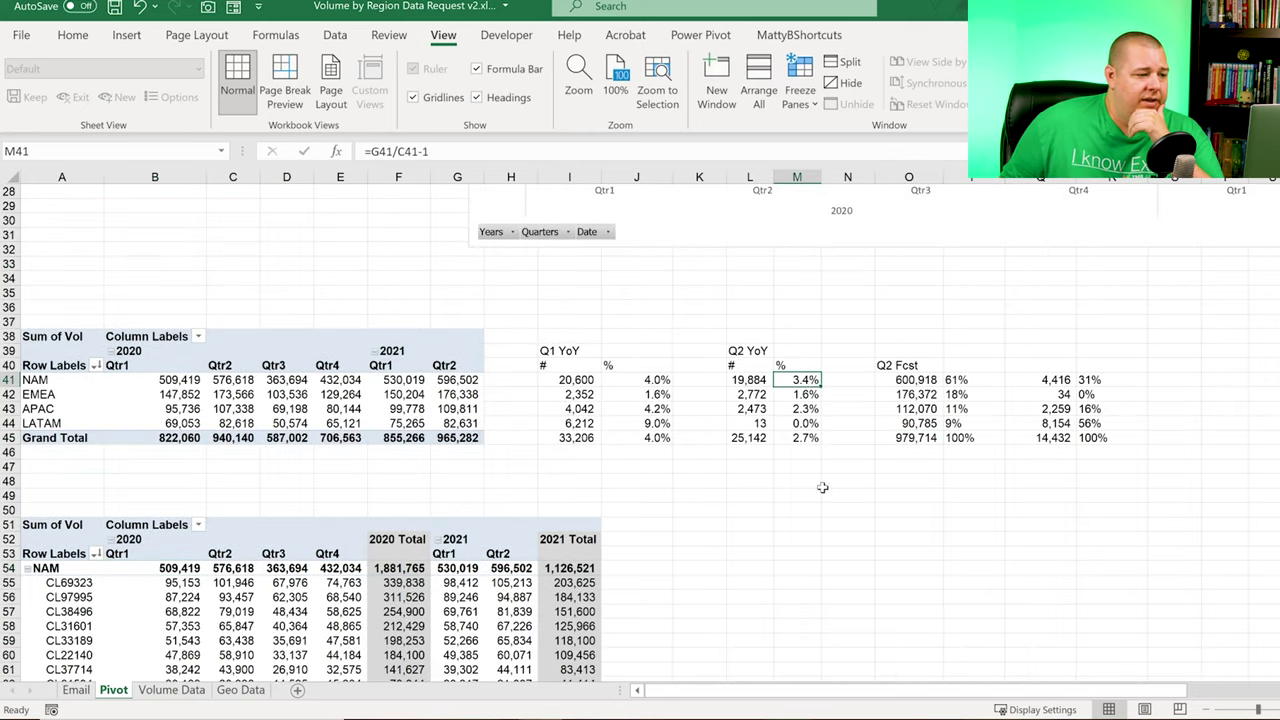
scroll(818, 487, "down", 3)
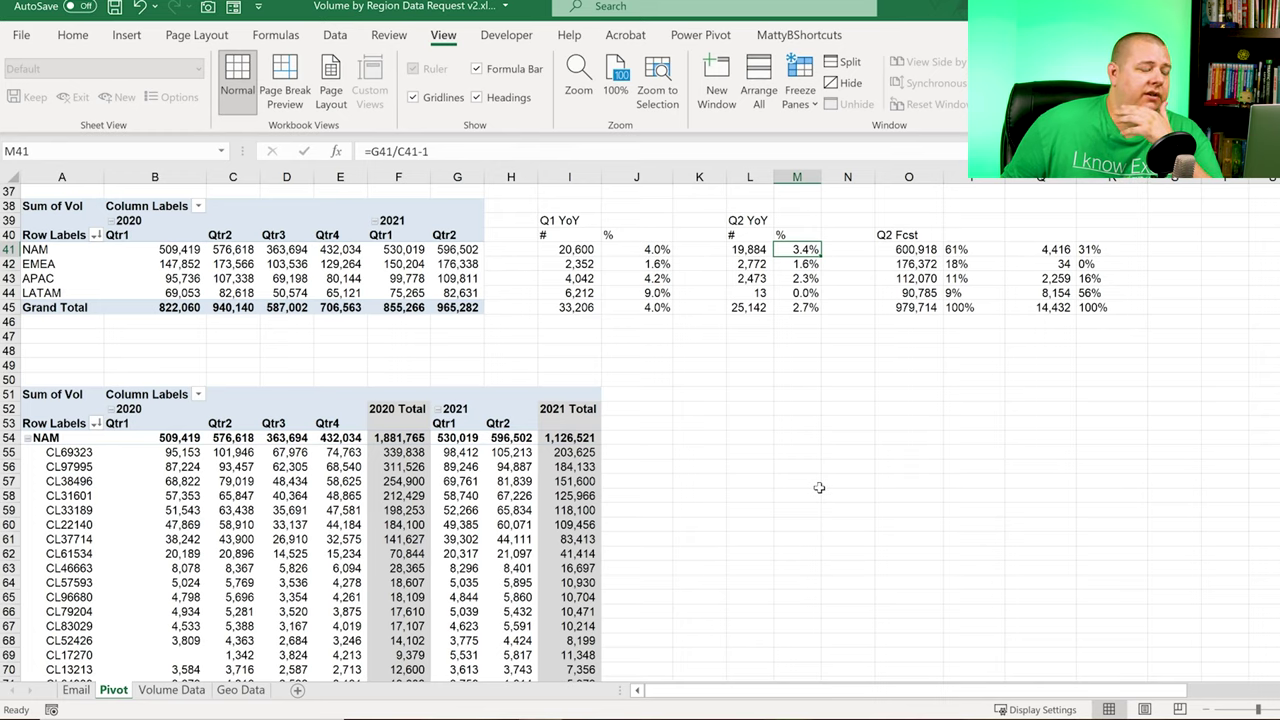
scroll(818, 487, "down", 4)
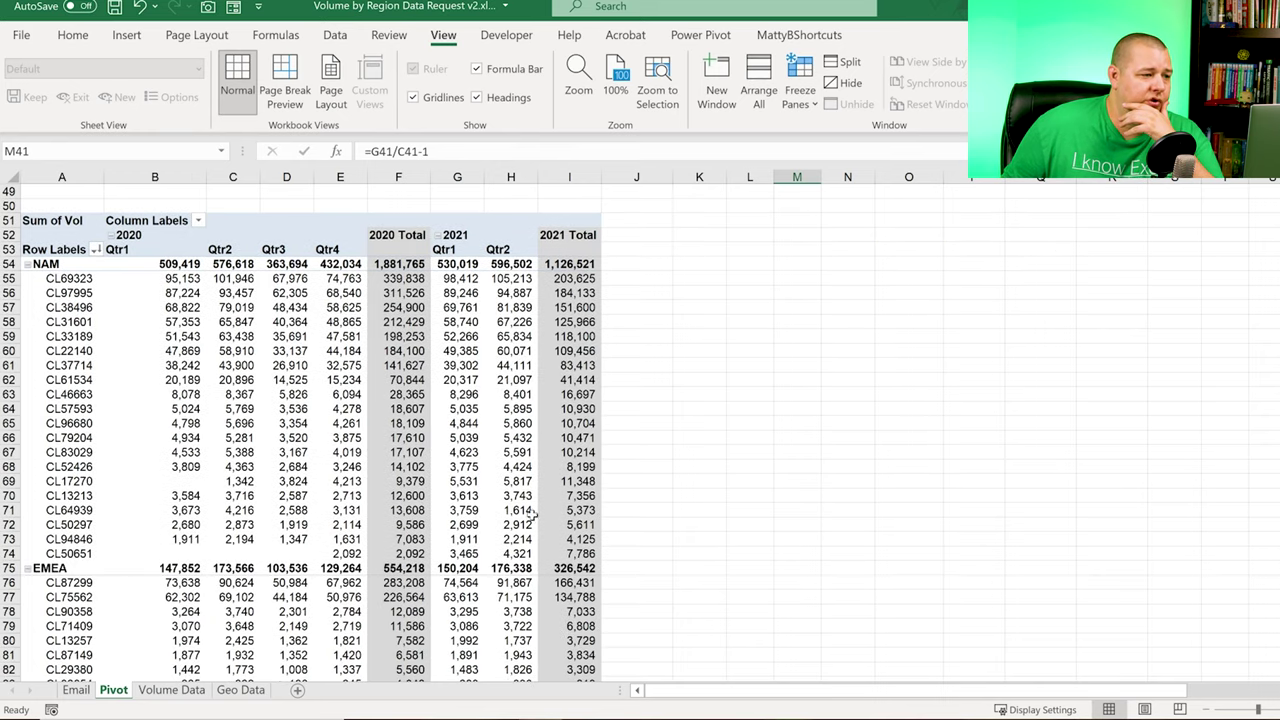
scroll(358, 428, "down", 8)
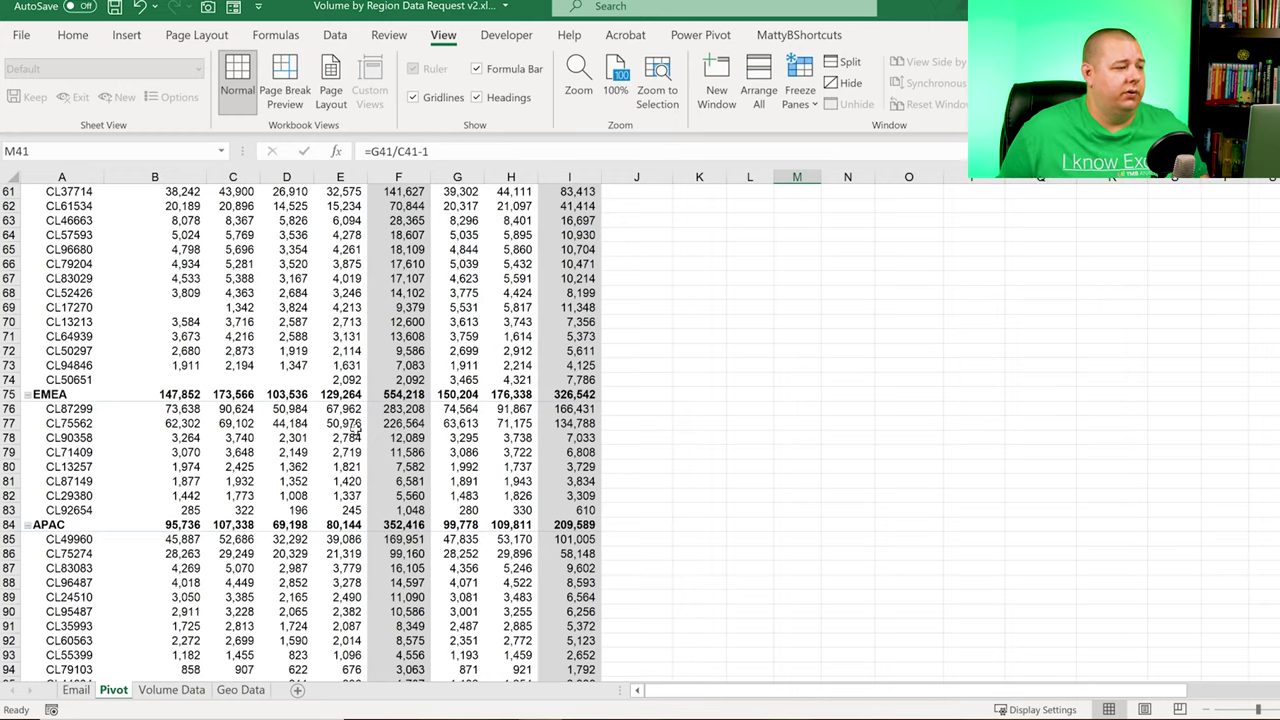
scroll(357, 428, "down", 5)
scroll(360, 410, "up", 14)
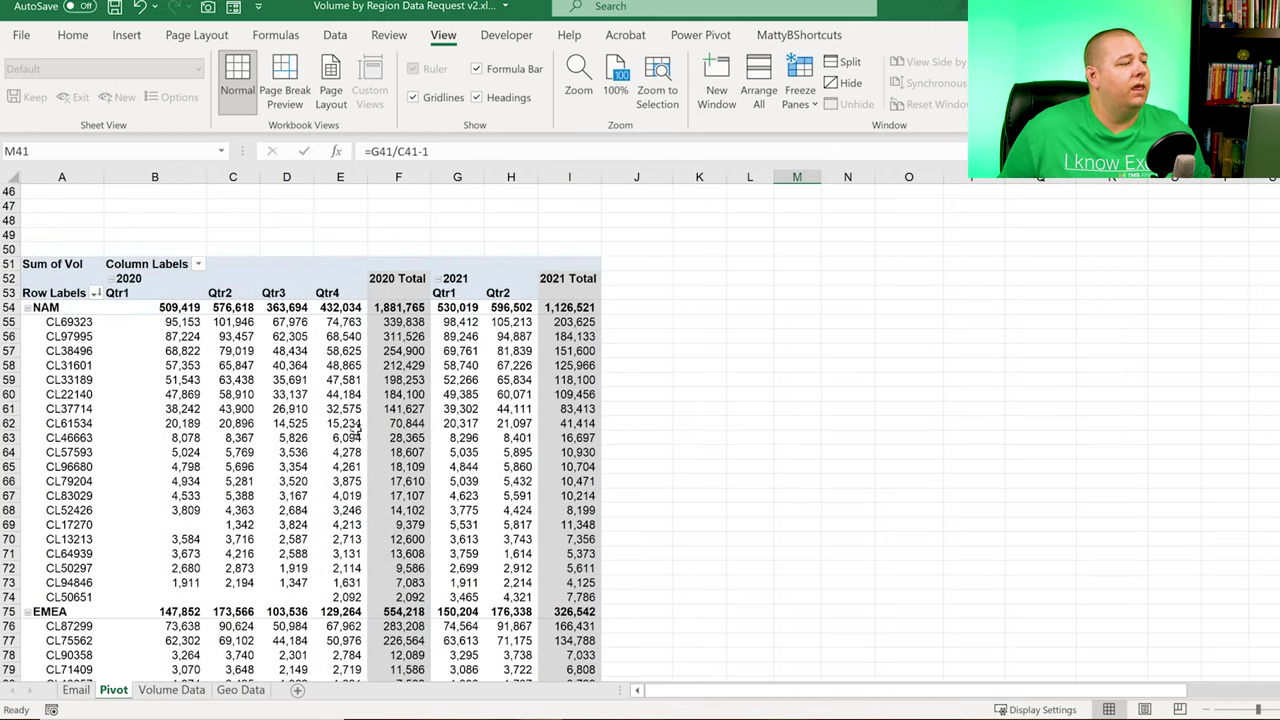
Step: Inspect CL31601's 2021 Qtr1 and Qtr2 volumes and show the PivotTable Analyze tools
left_click(460, 366)
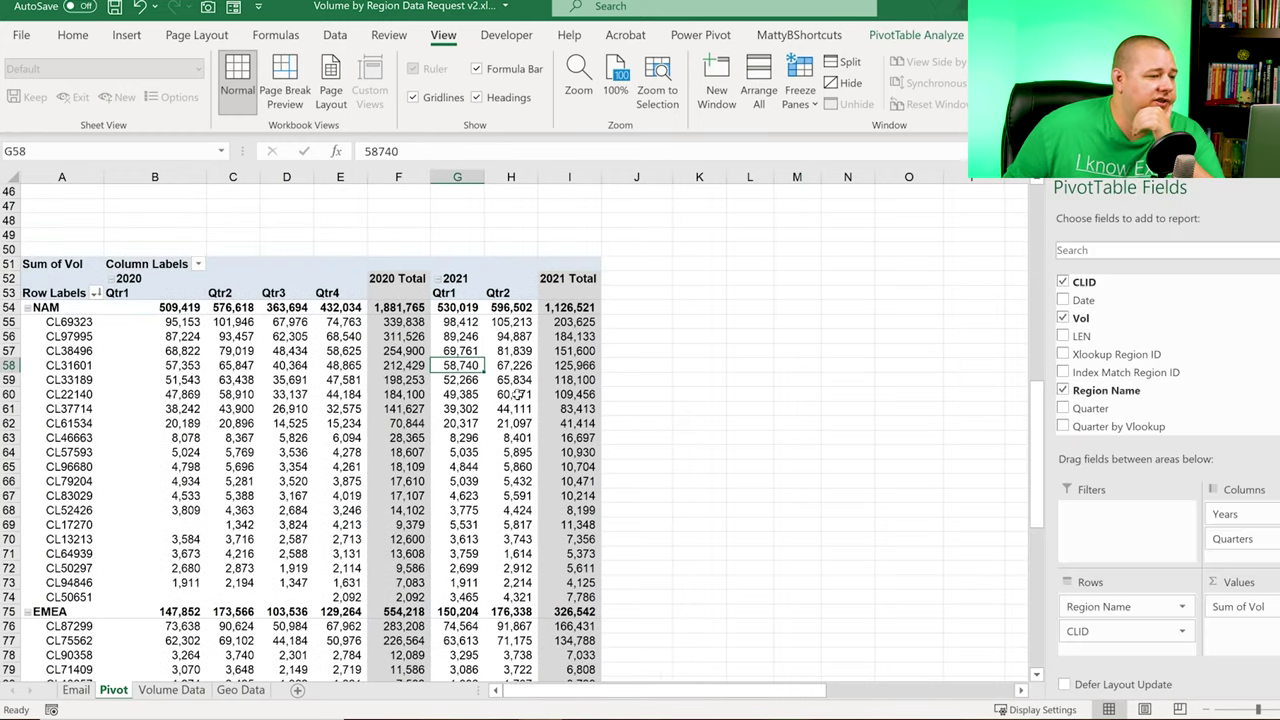
mouse_move(510, 397)
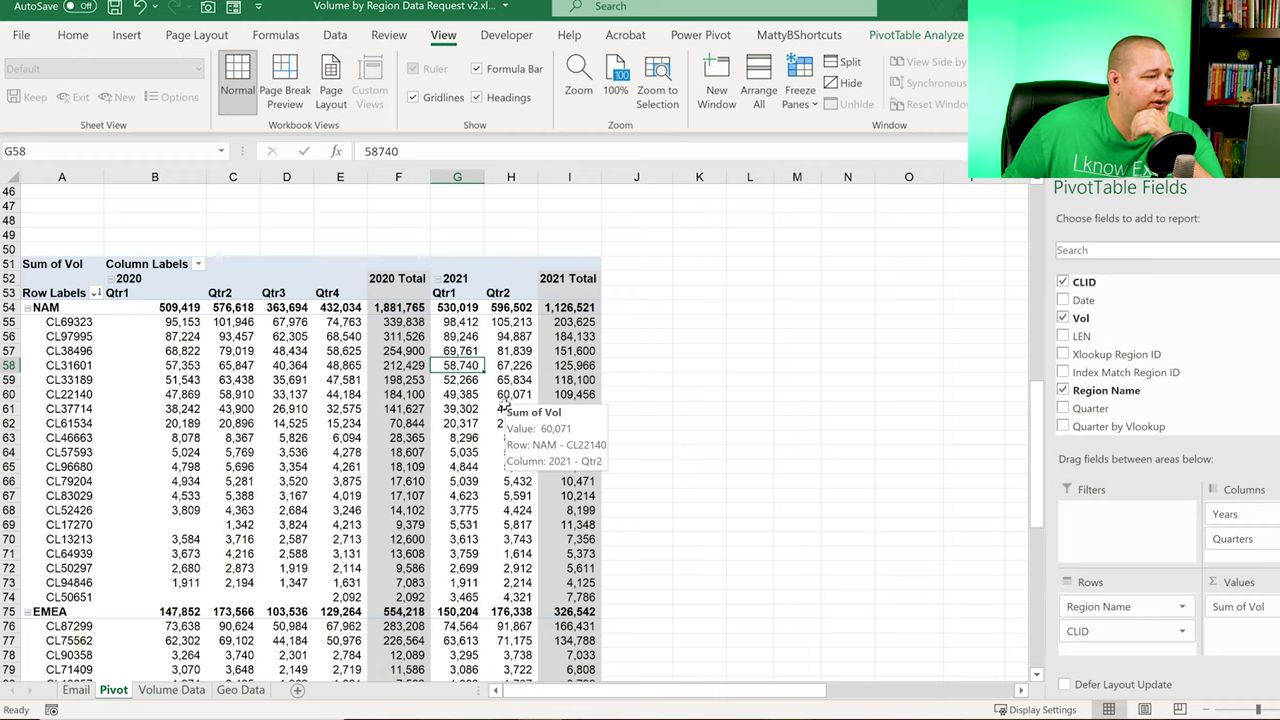
left_click(498, 362)
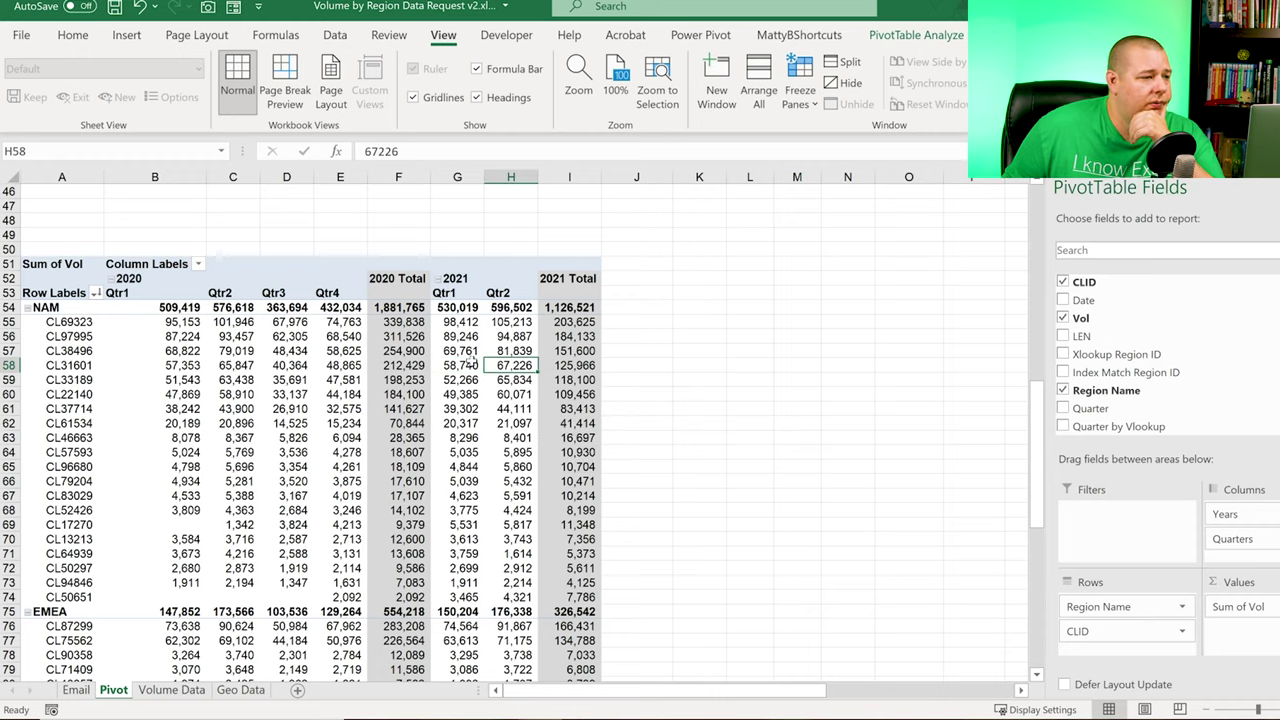
left_click(410, 350)
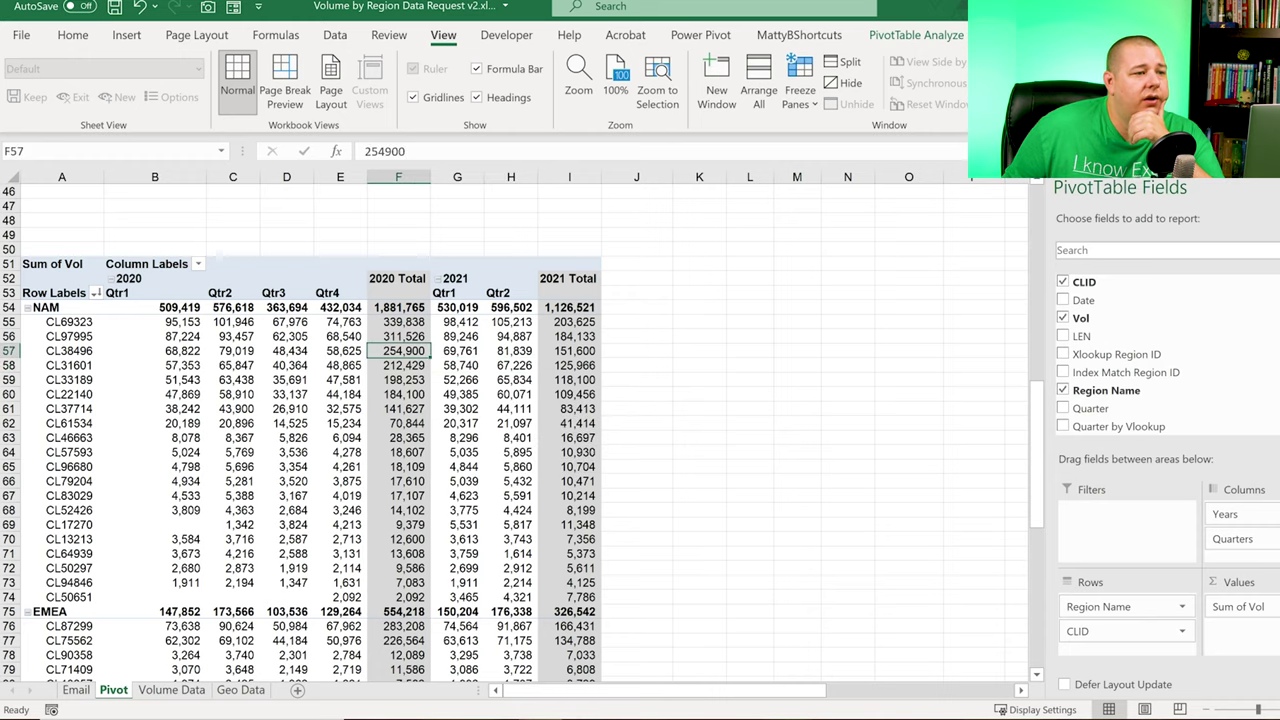
left_click(918, 35)
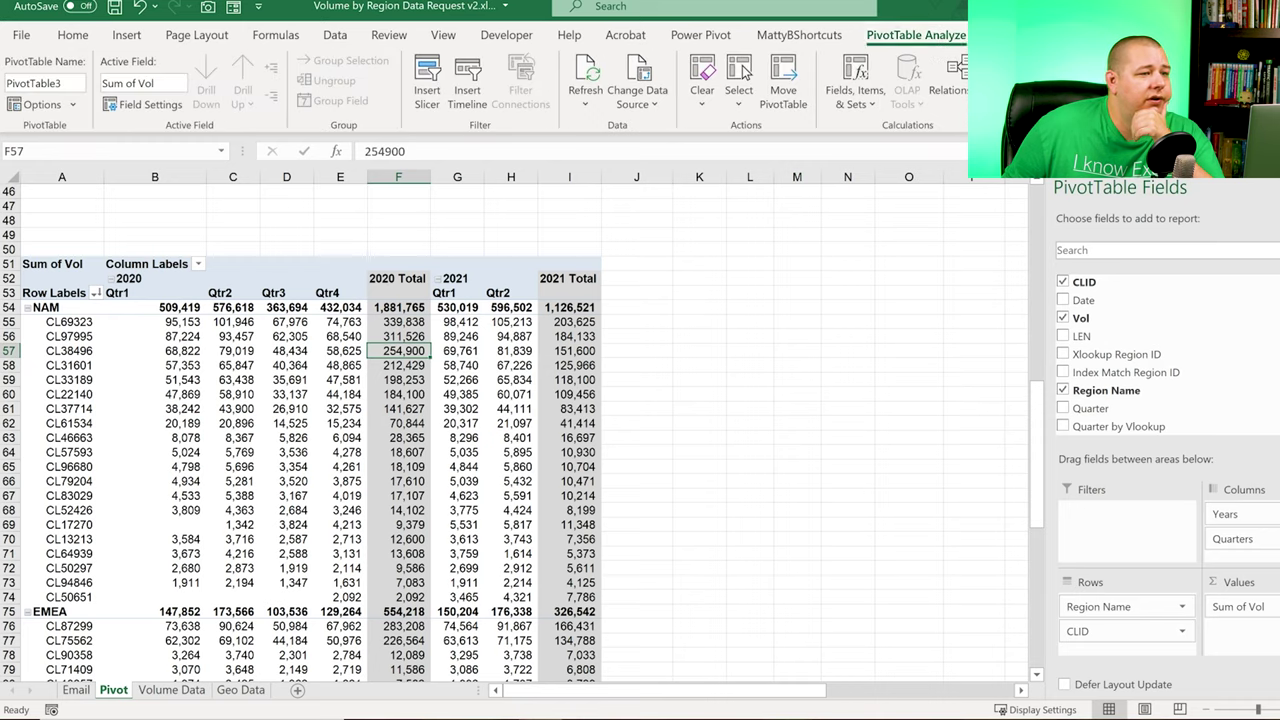
Step: Switch the pivot's report layout to tabular form and repeat all item labels
left_click(1000, 35)
left_click(30, 95)
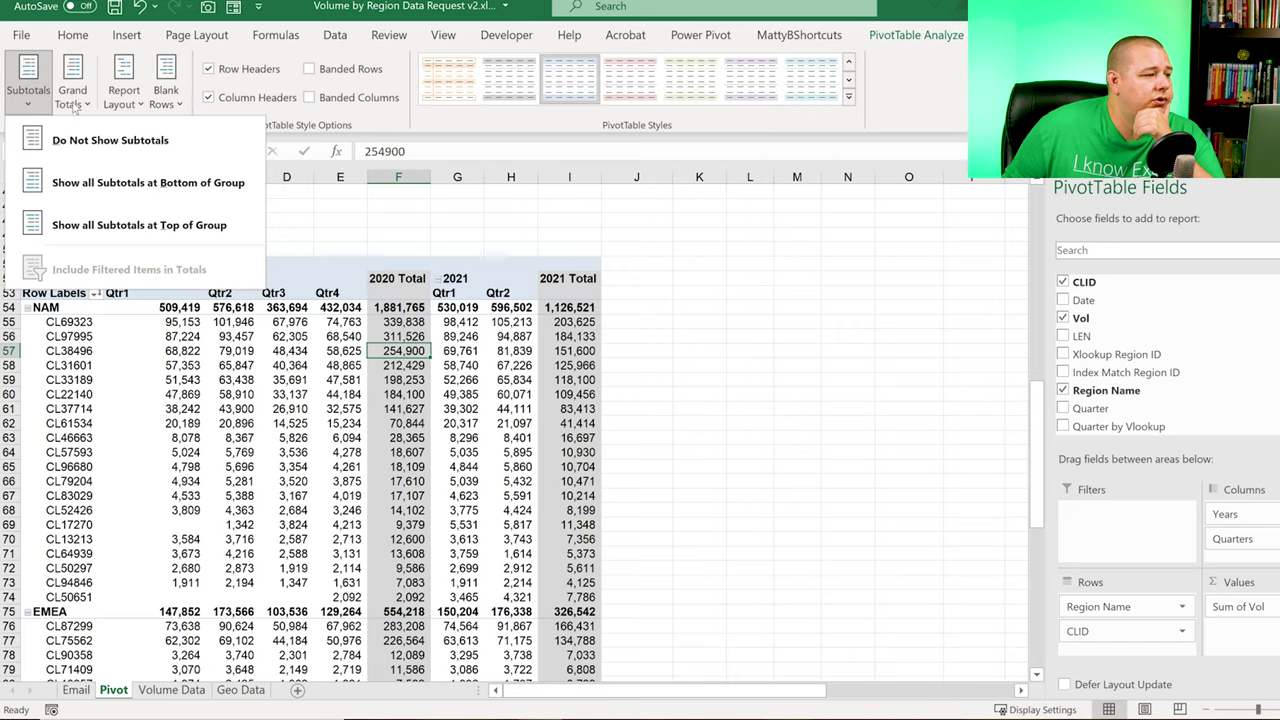
left_click(80, 104)
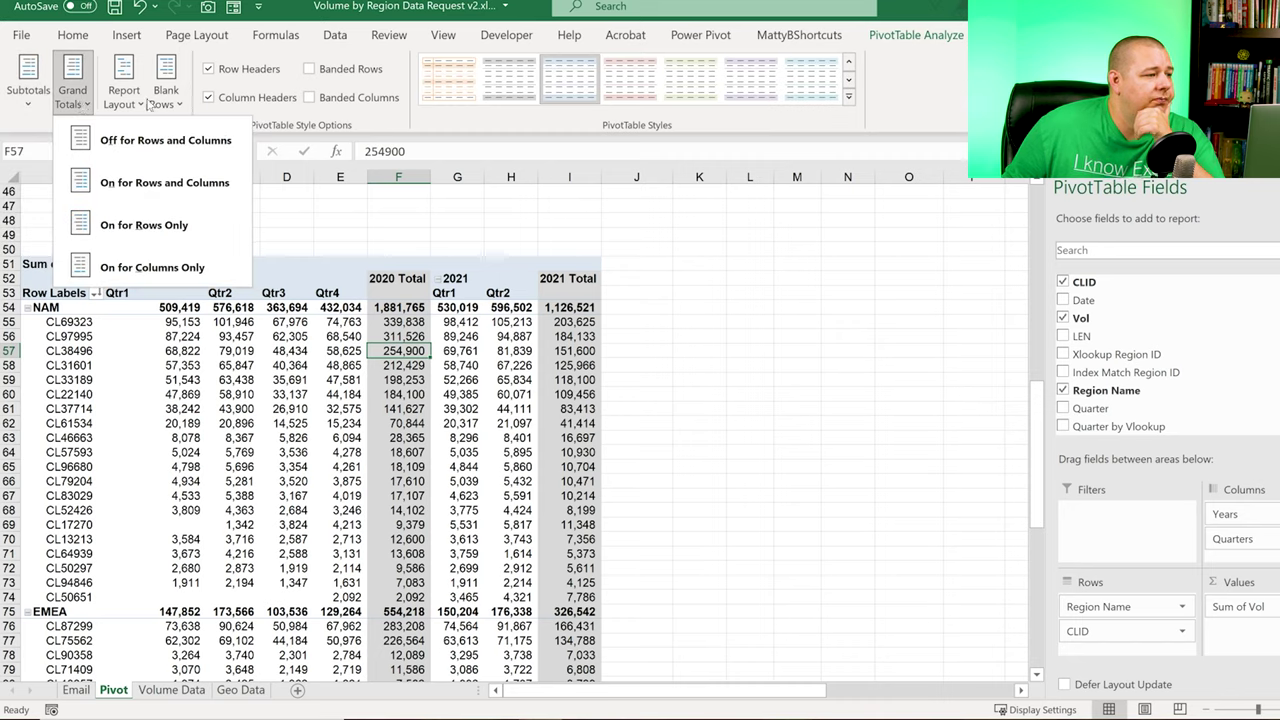
left_click(125, 100)
left_click(150, 140)
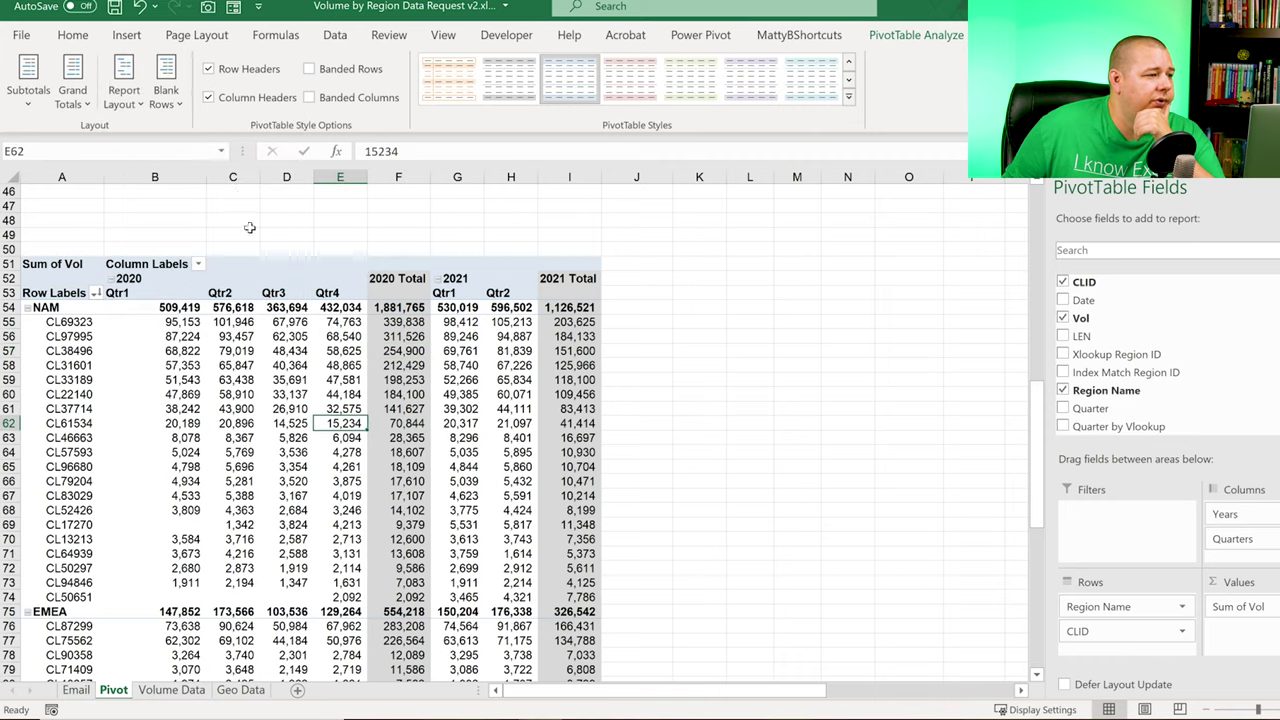
left_click(125, 100)
left_click(195, 225)
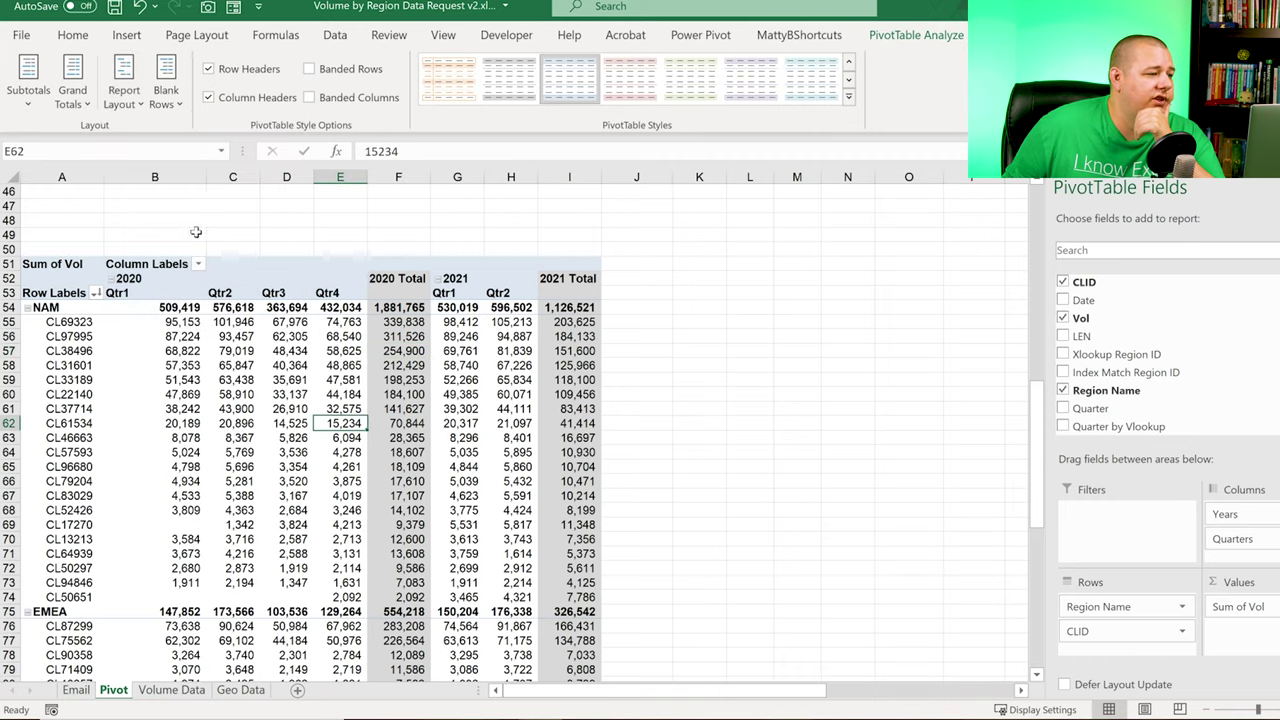
left_click(125, 100)
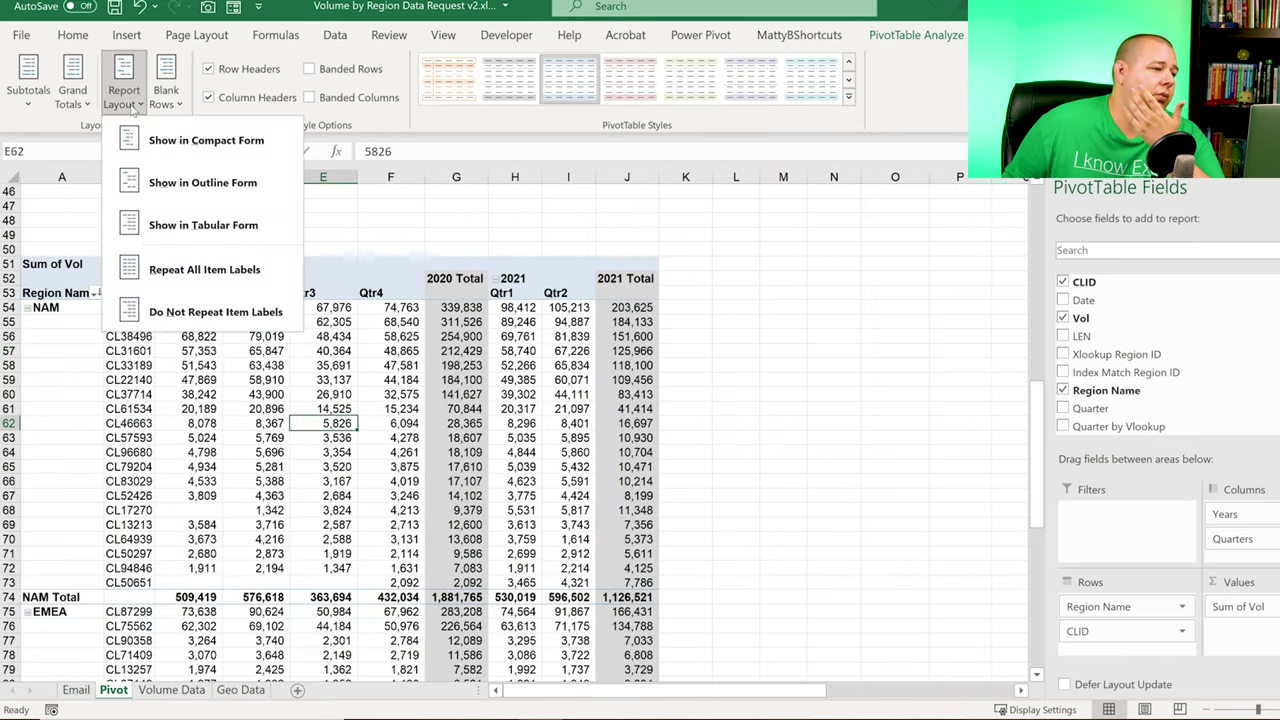
left_click(204, 269)
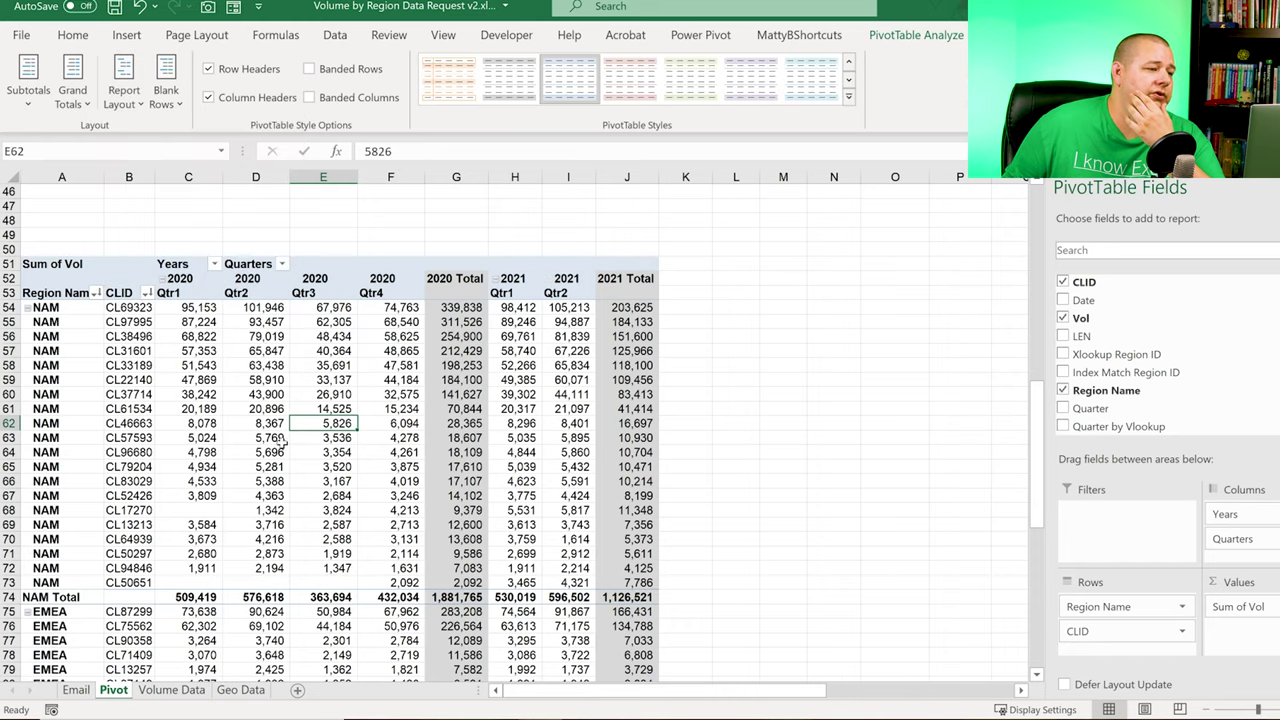
Step: Check the 2020 quarter headers and repeated NAM labels, then scroll down to LATAM
left_click_drag(180, 278, 380, 278)
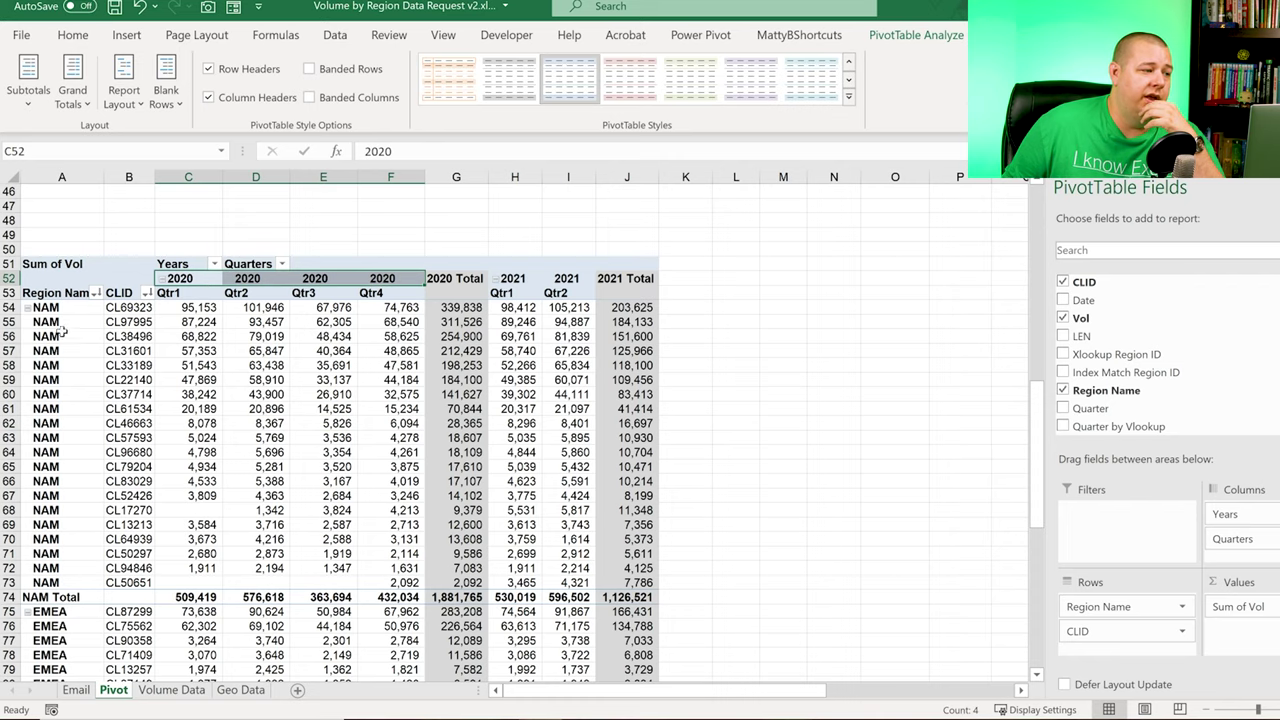
left_click_drag(77, 307, 85, 571)
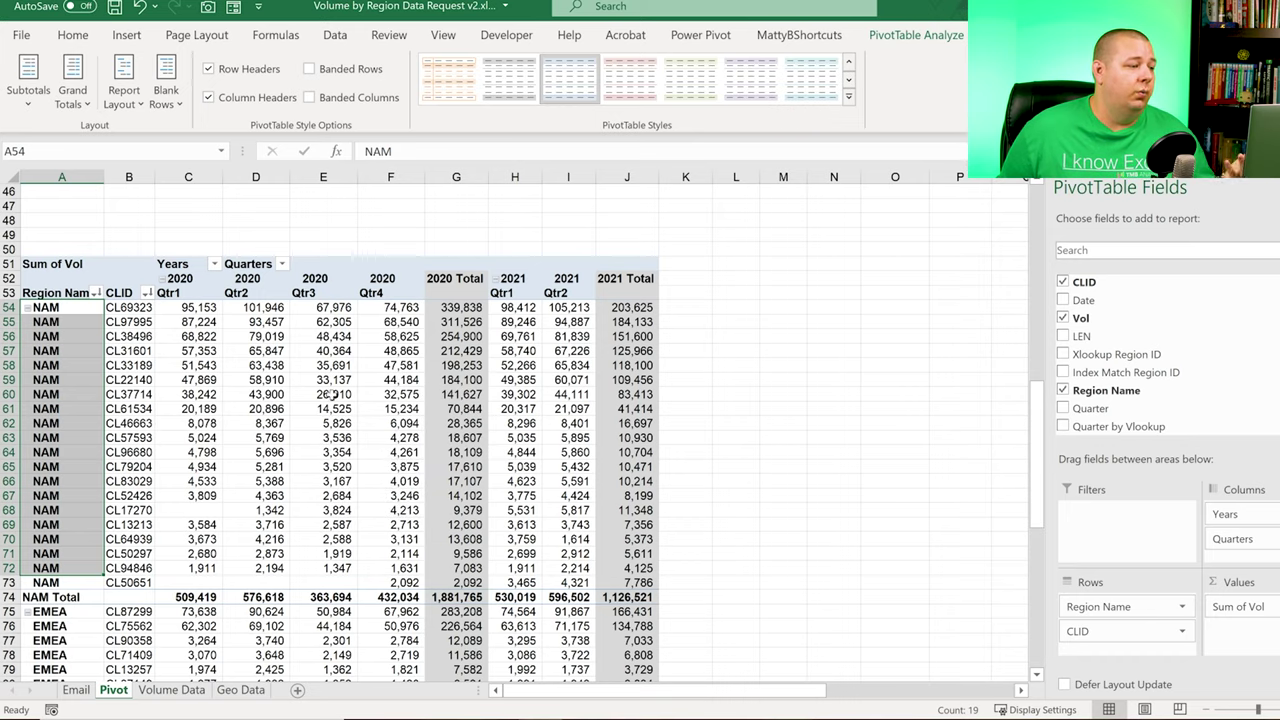
scroll(286, 366, "down", 2)
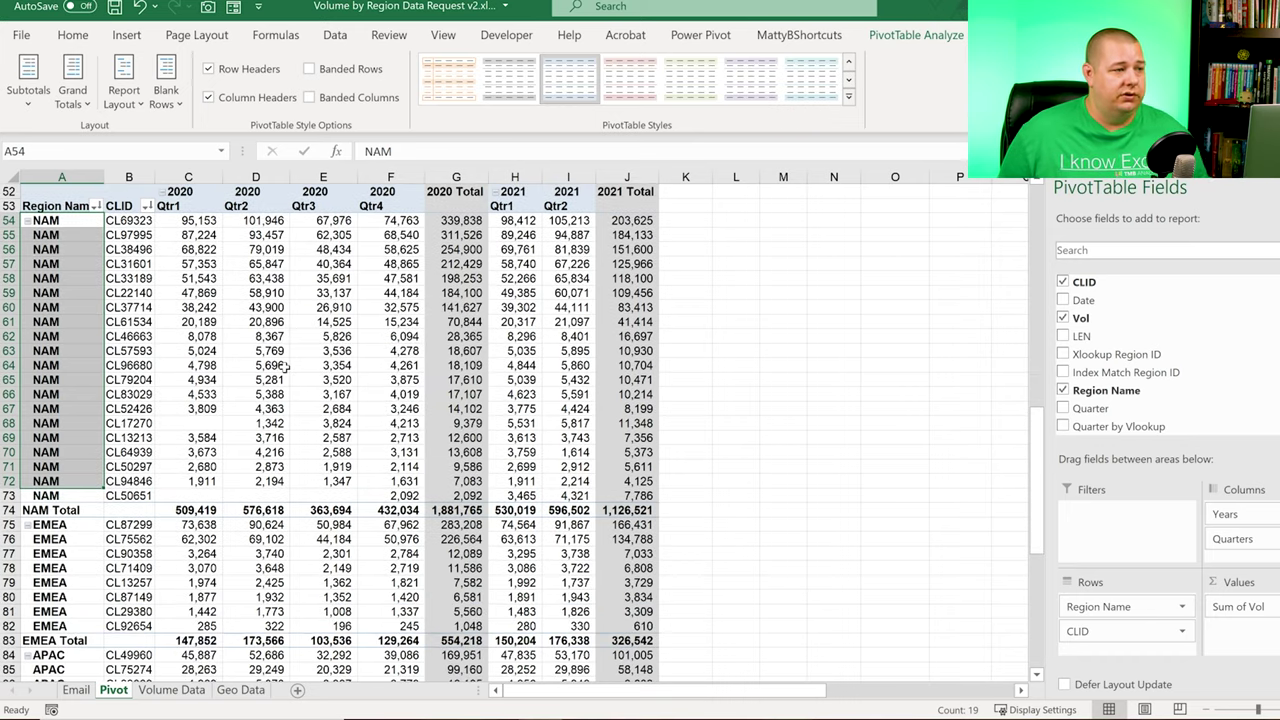
scroll(286, 366, "down", 15)
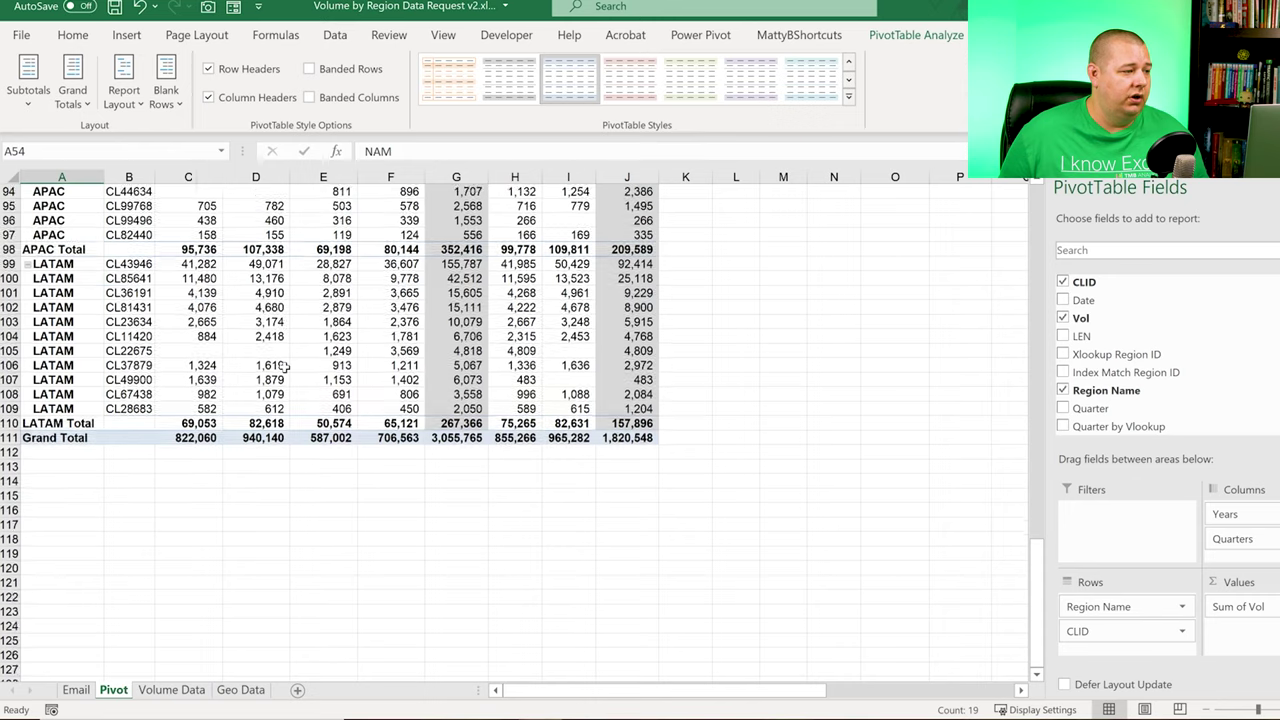
Step: Enter NAM, EMEA, APAC, LATAM and Total down cells A117:A121
left_click(71, 481)
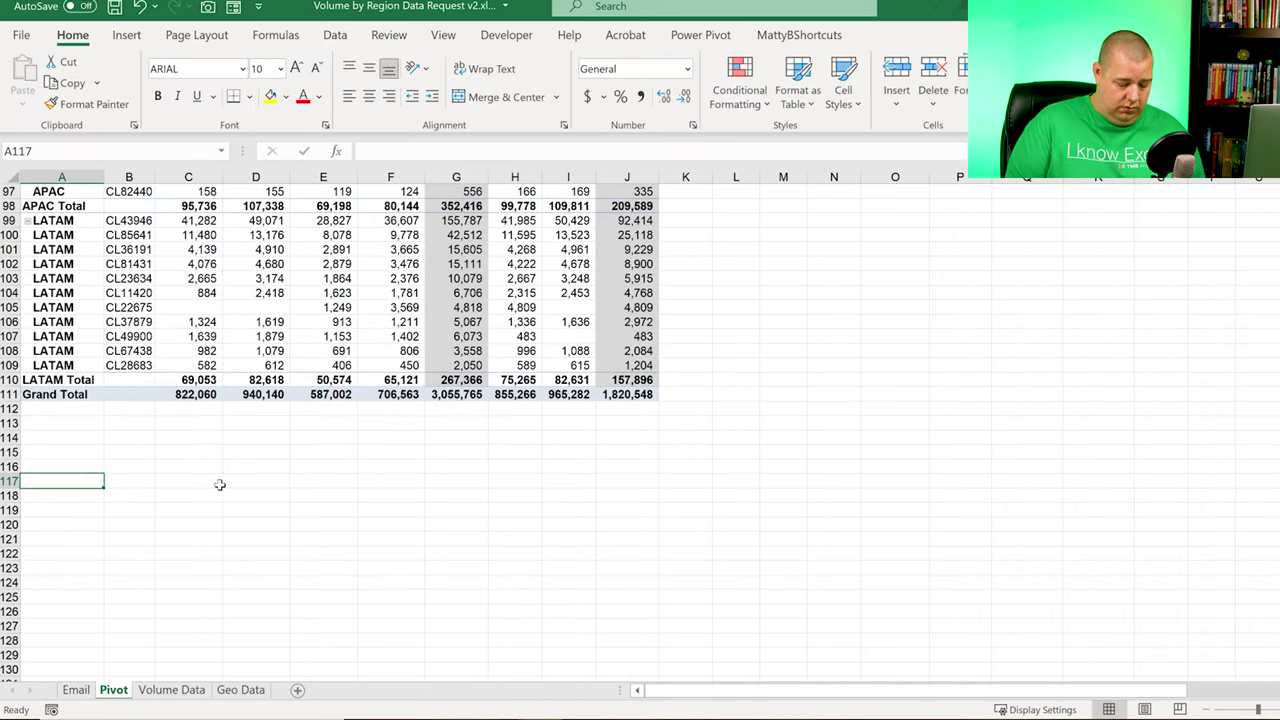
type("NAM")
key("Return")
type("A")
key("BackSpace")
type("MEA")
key("Return")
type("L")
key("BackSpace")
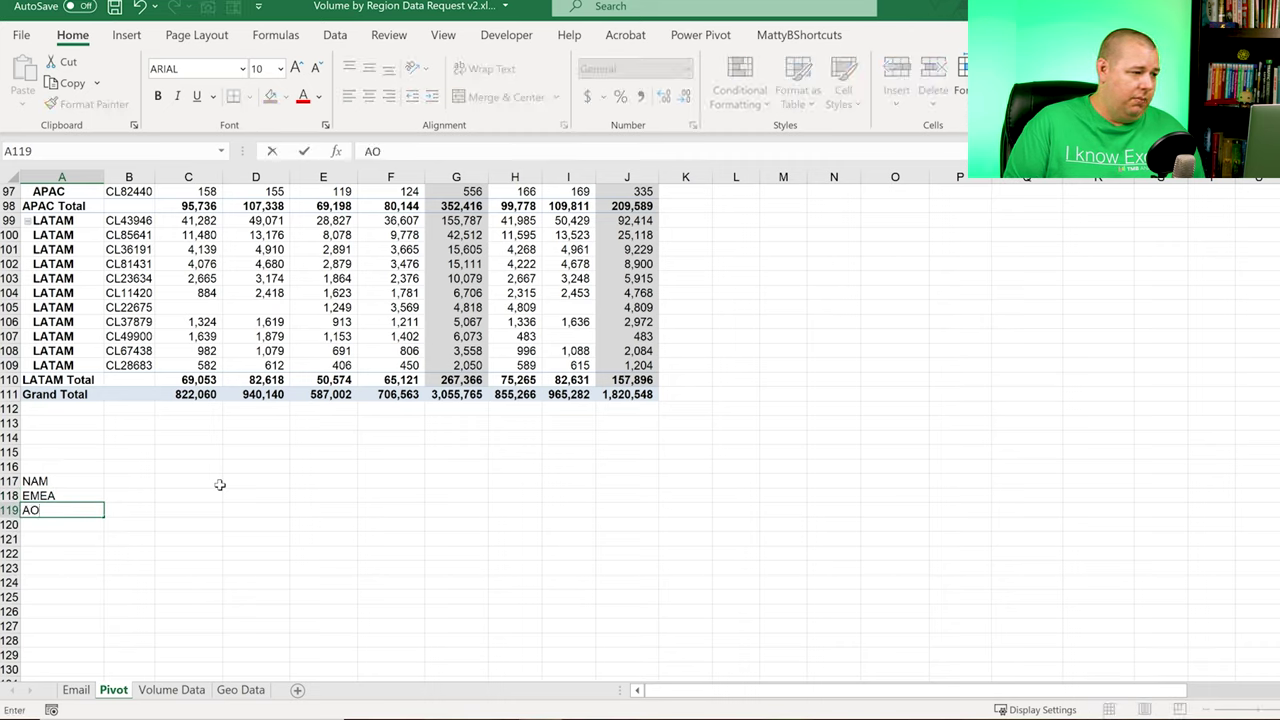
key("BackSpace")
type("PAC")
key("Return")
type("LATAM")
key("Return")
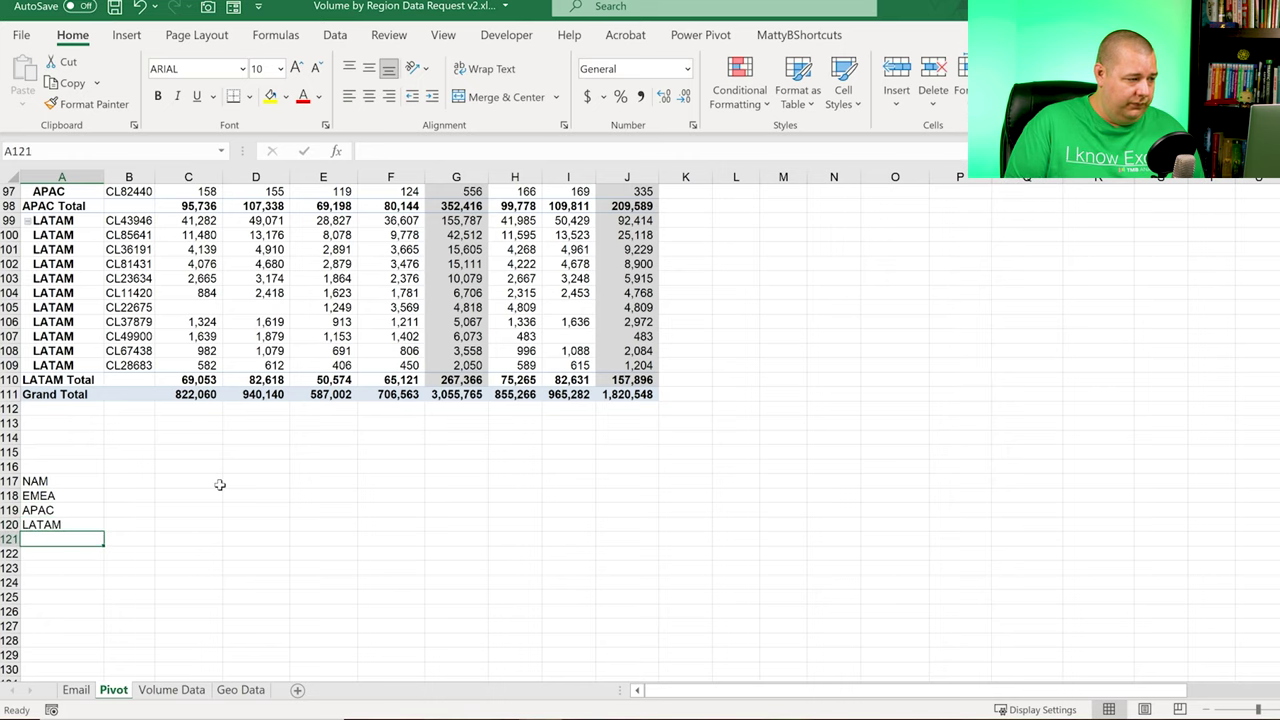
type("Total")
key("Return")
Step: Move the region label list from A117:A121 into B117:B121
key("Up")
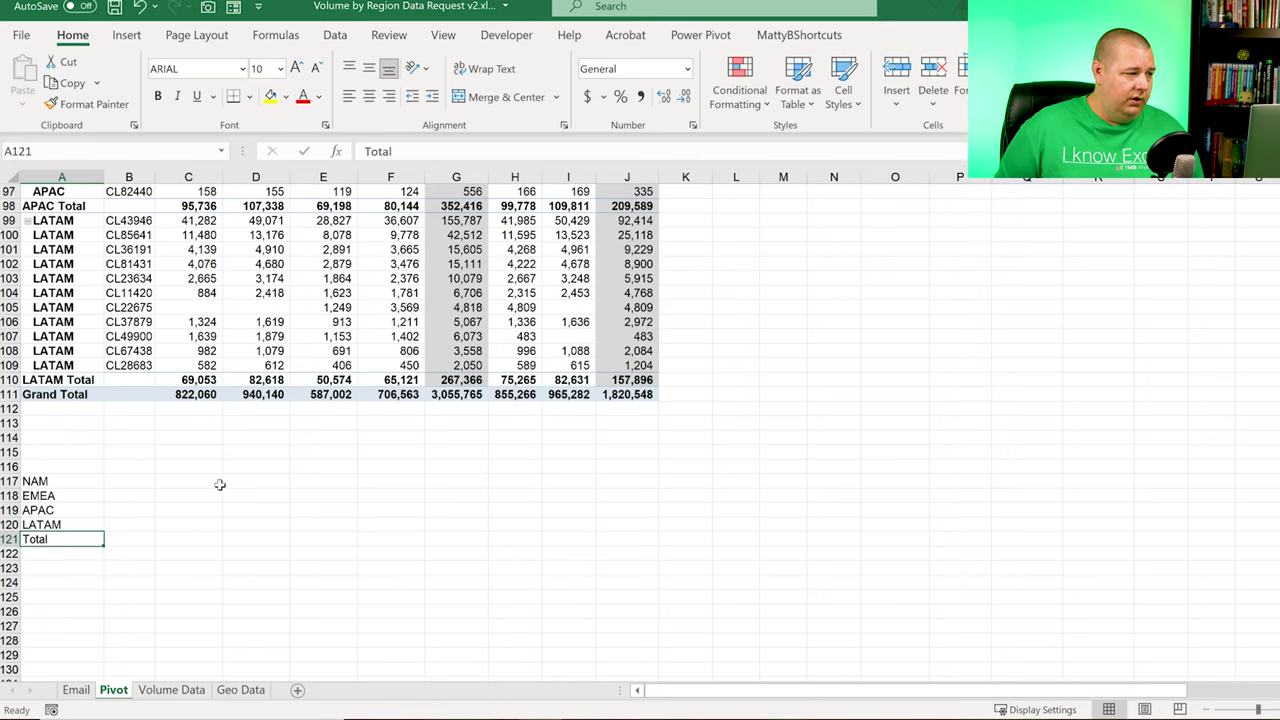
key("Right")
key("Up")
key("Up")
key("Up")
key("Left")
key("Up")
key("shift+Down")
key("shift+Down")
key("shift+Down")
key("shift+Down")
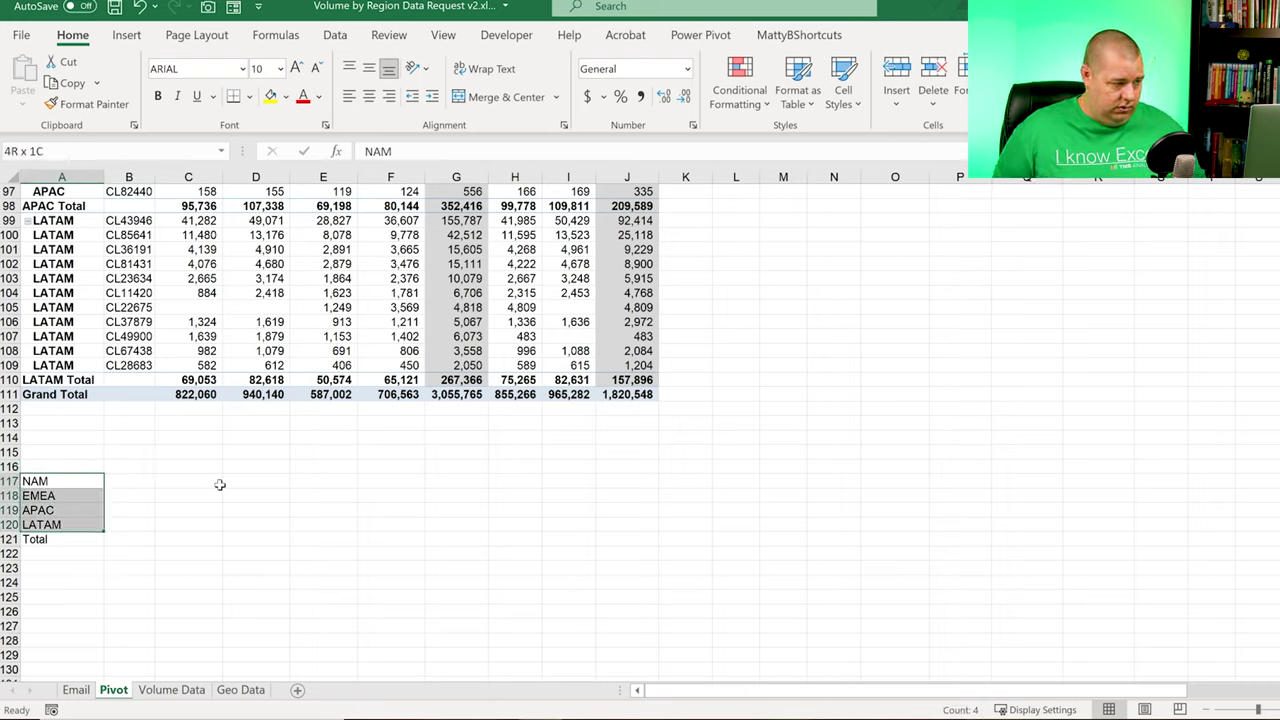
key("ctrl+c")
key("Right")
key("Return")
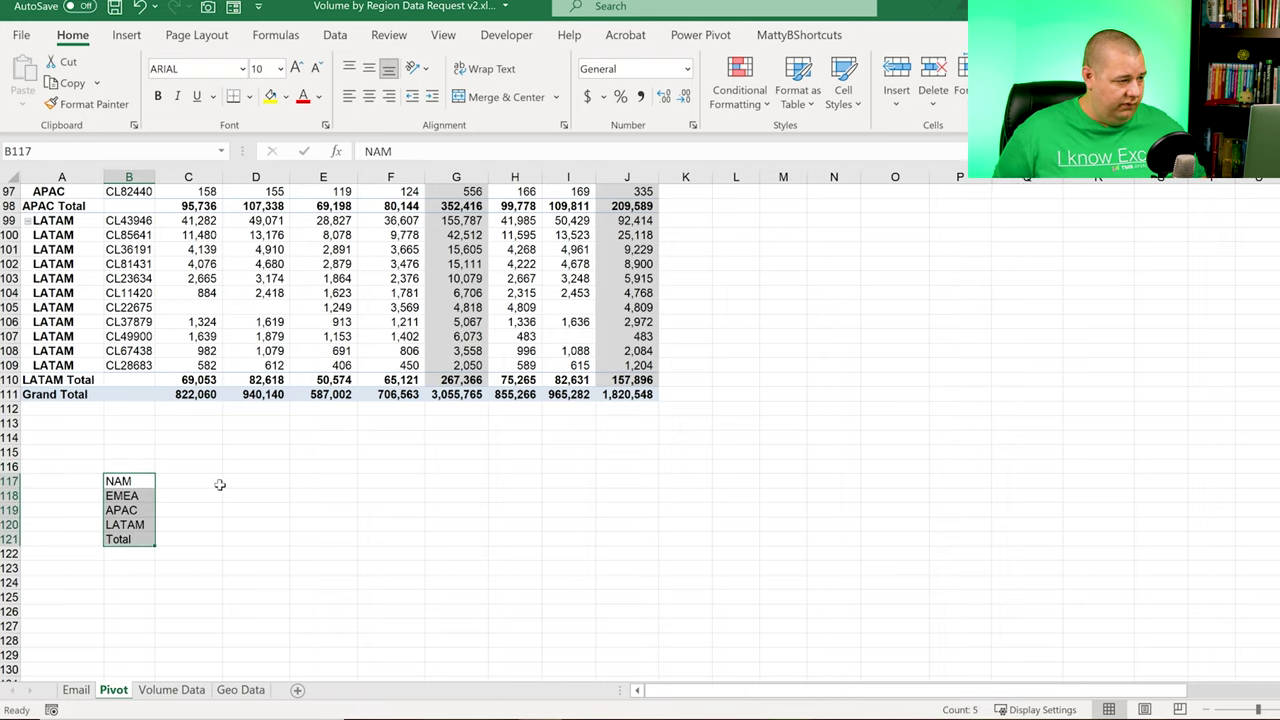
key("Right")
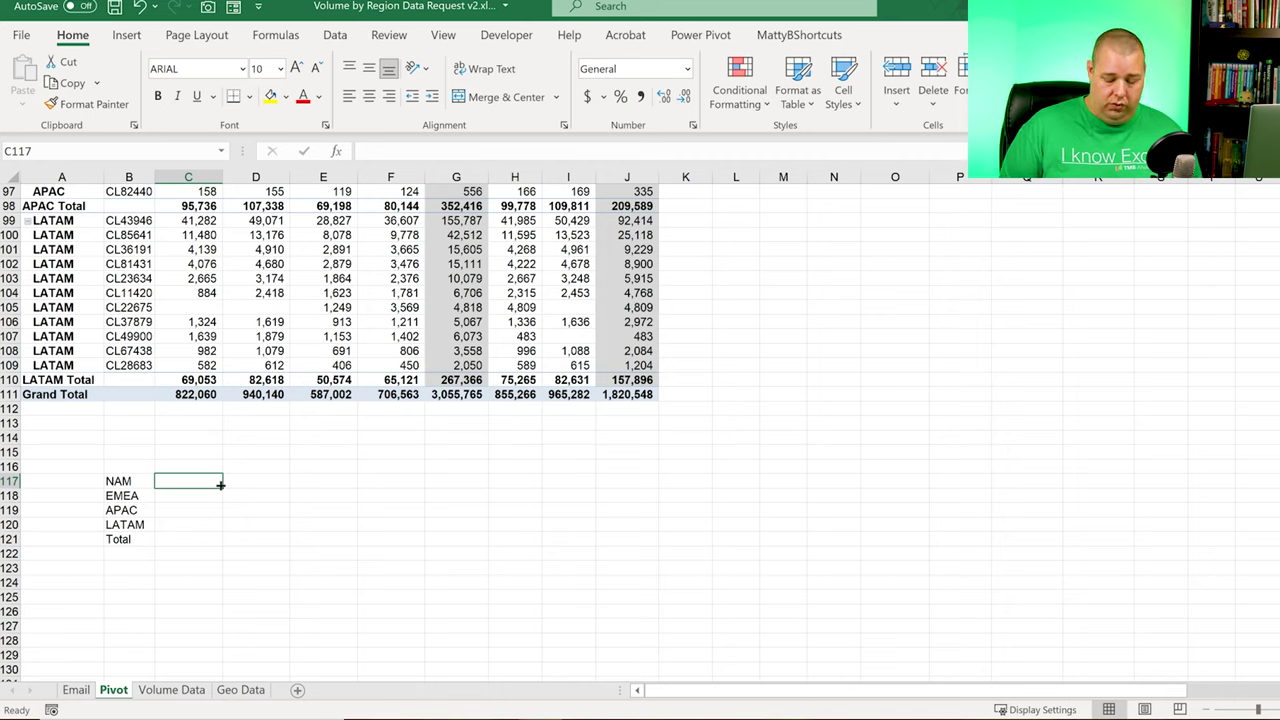
Step: Start a COUNTIFS in C117 on the row-anchored Qtr1 range C$54:C$109 with a ">0" criterion
type("=")
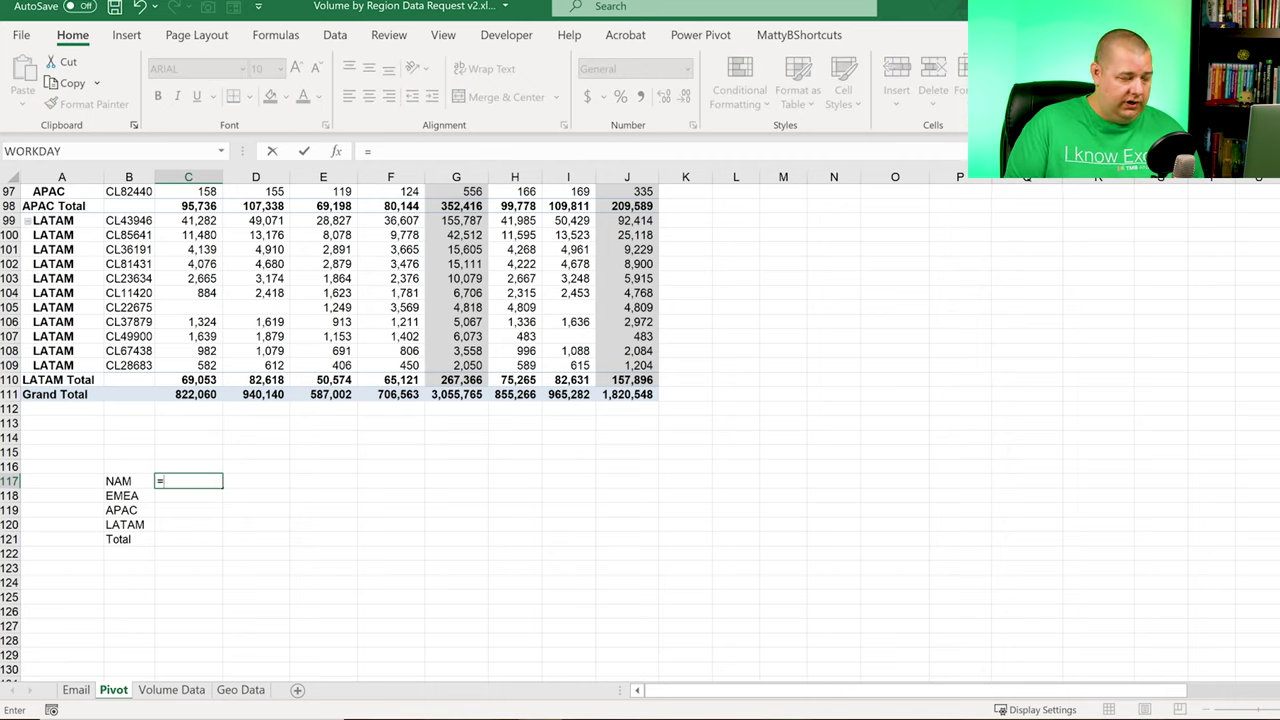
type("countifs(")
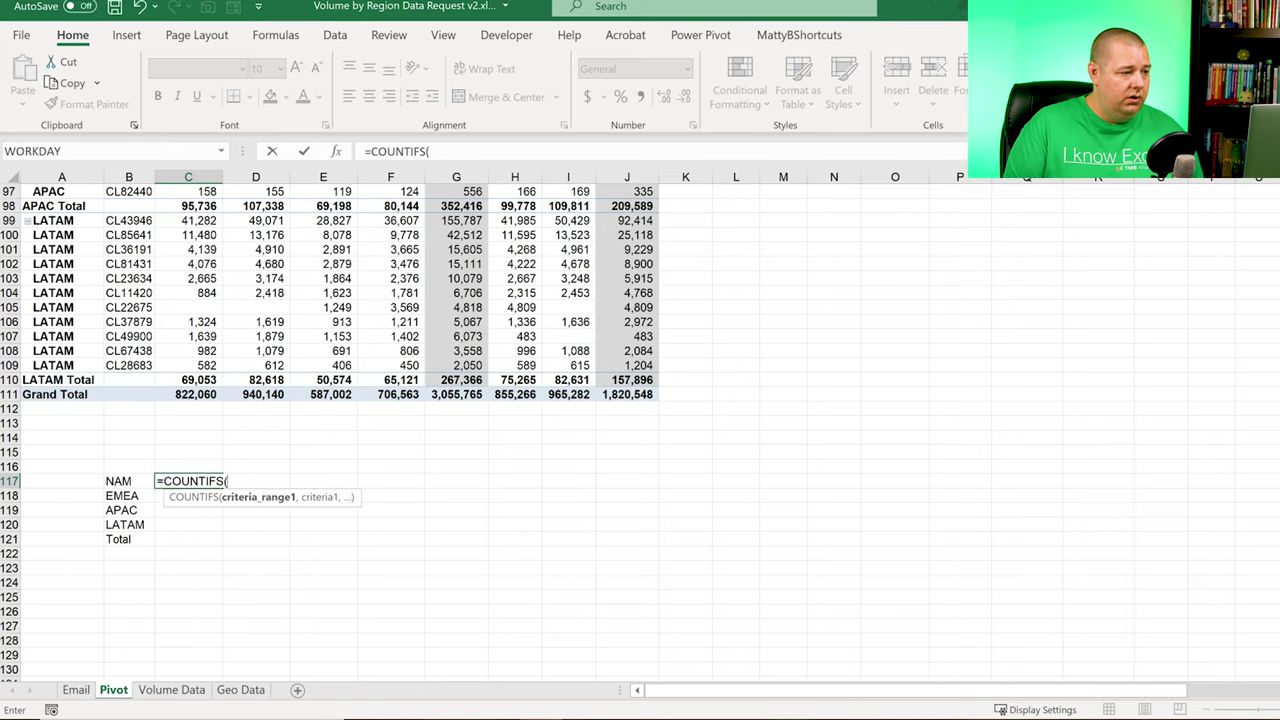
key("Up")
key("Up")
key("Up")
key("Up")
key("Up")
key("Up")
key("Up")
key("Up")
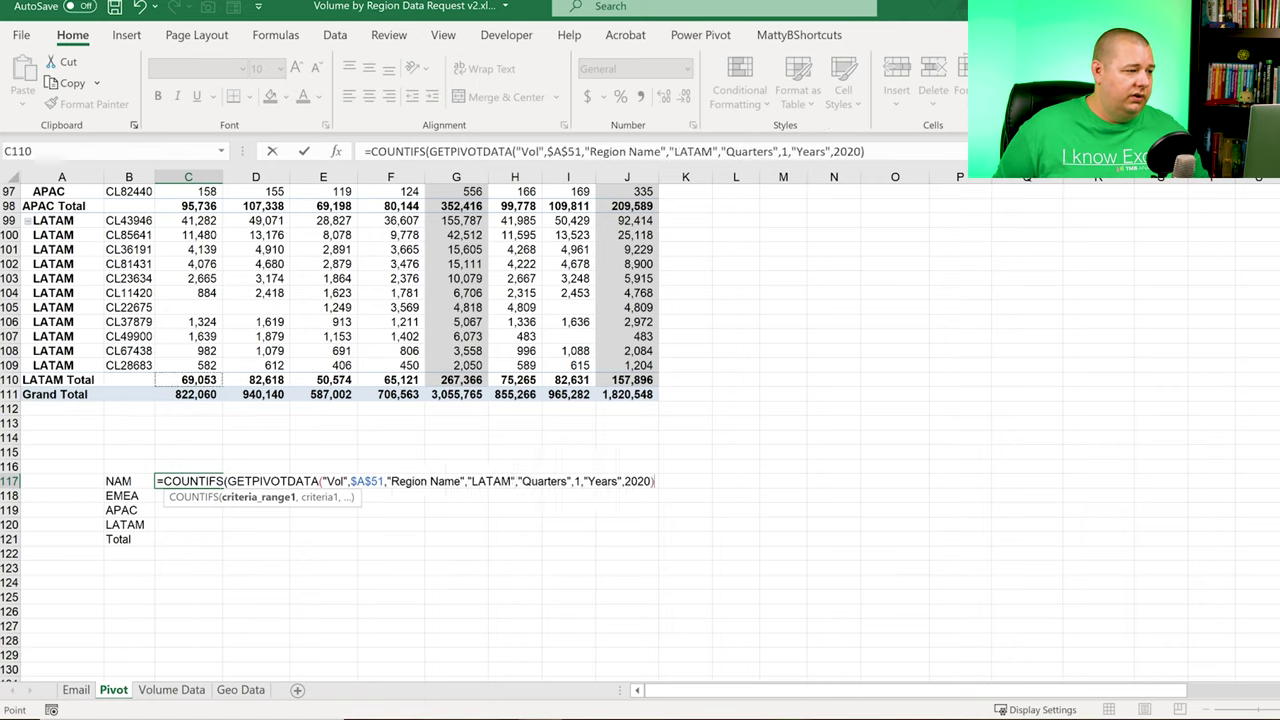
key("shift+Up")
key("shift+Up")
key("shift+Up")
key("shift+Up")
key("shift+Up")
key("shift+Up")
key("shift+Up")
key("shift+Up")
key("shift+Up")
key("shift+Up")
key("shift+Up")
key("shift+Up")
key("shift+Up")
key("shift+Up")
key("shift+Up")
key("shift+Up")
key("shift+Up")
key("shift+Up")
key("shift+Up")
key("shift+Up")
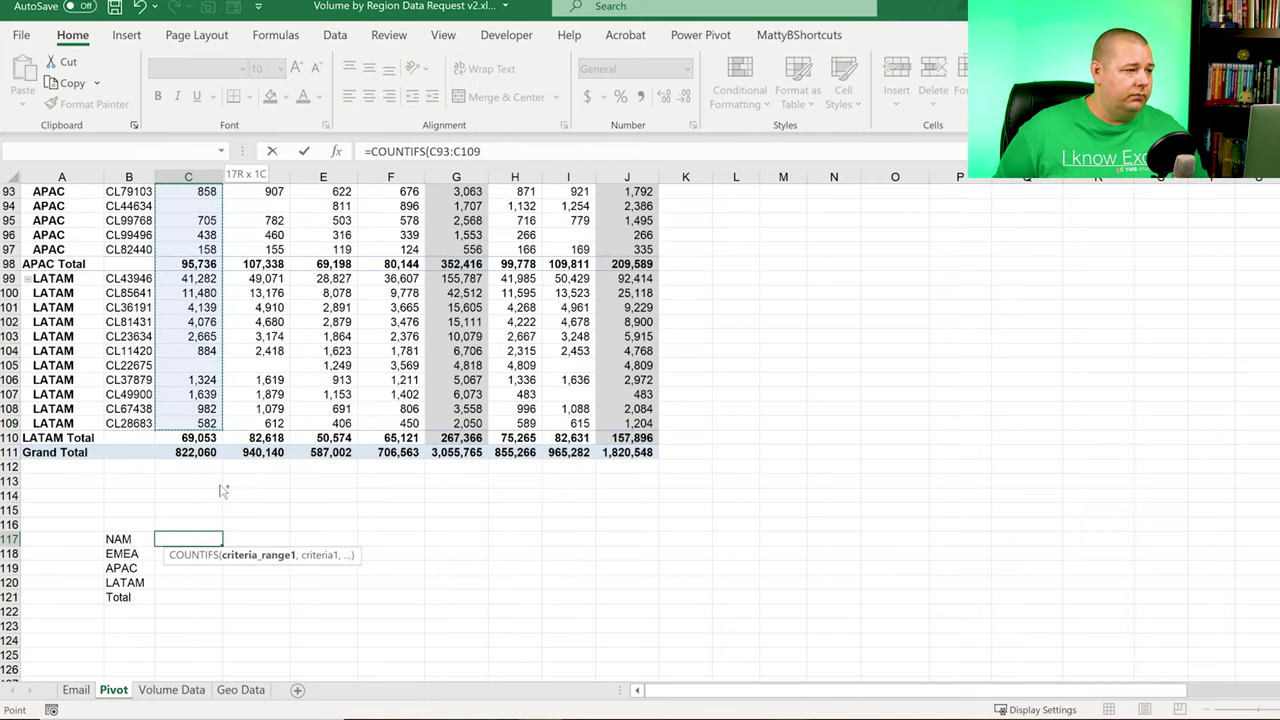
key("shift+Up")
key("shift+Up")
key("shift+Up")
key("shift+Up")
key("shift+Up")
key("shift+Up")
key("shift+Up")
key("shift+Up")
key("shift+Up")
key("shift+Up")
key("shift+Up")
key("shift+Up")
key("shift+Up")
key("shift+Up")
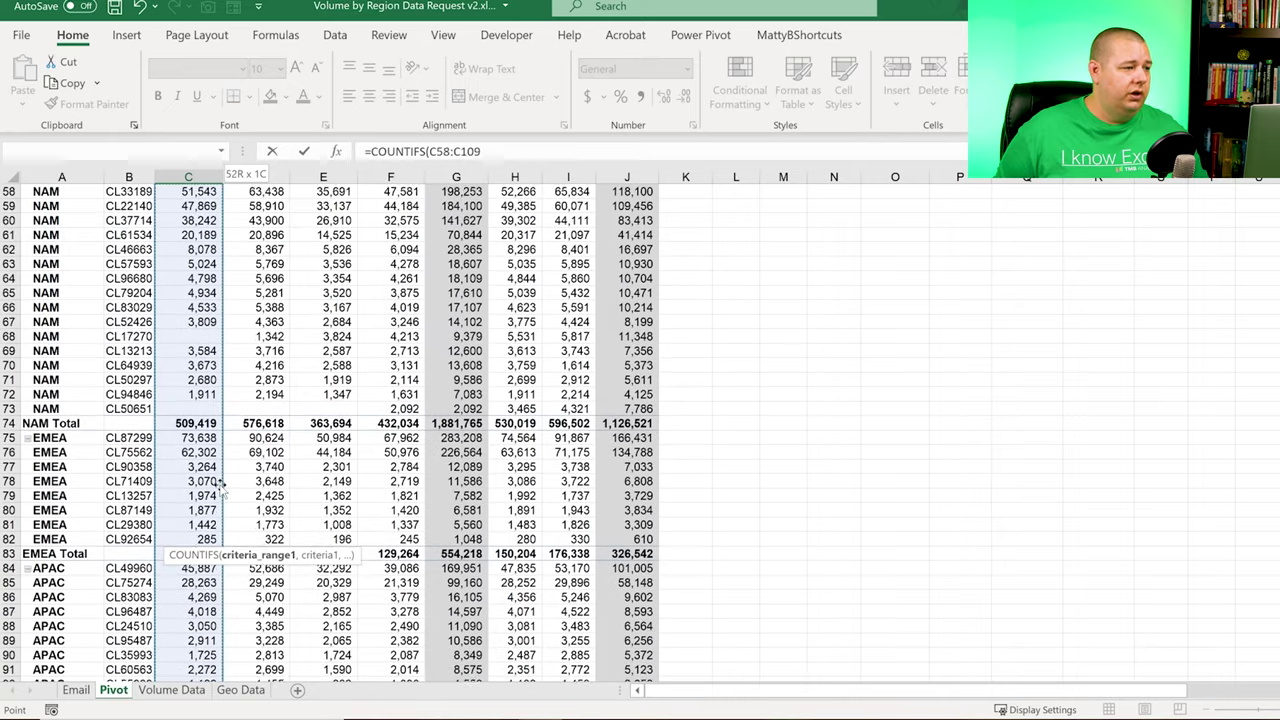
key("shift+Down")
key("shift+Down")
key("shift+Down")
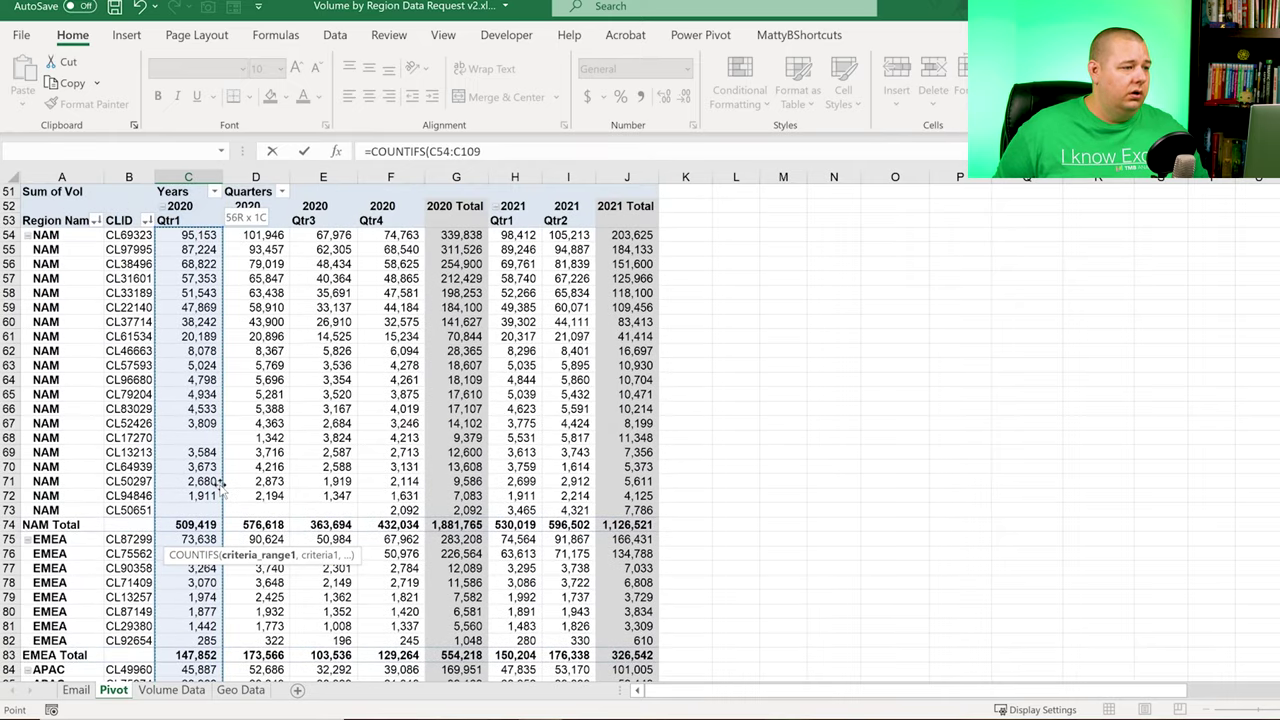
key("F4")
key("F4")
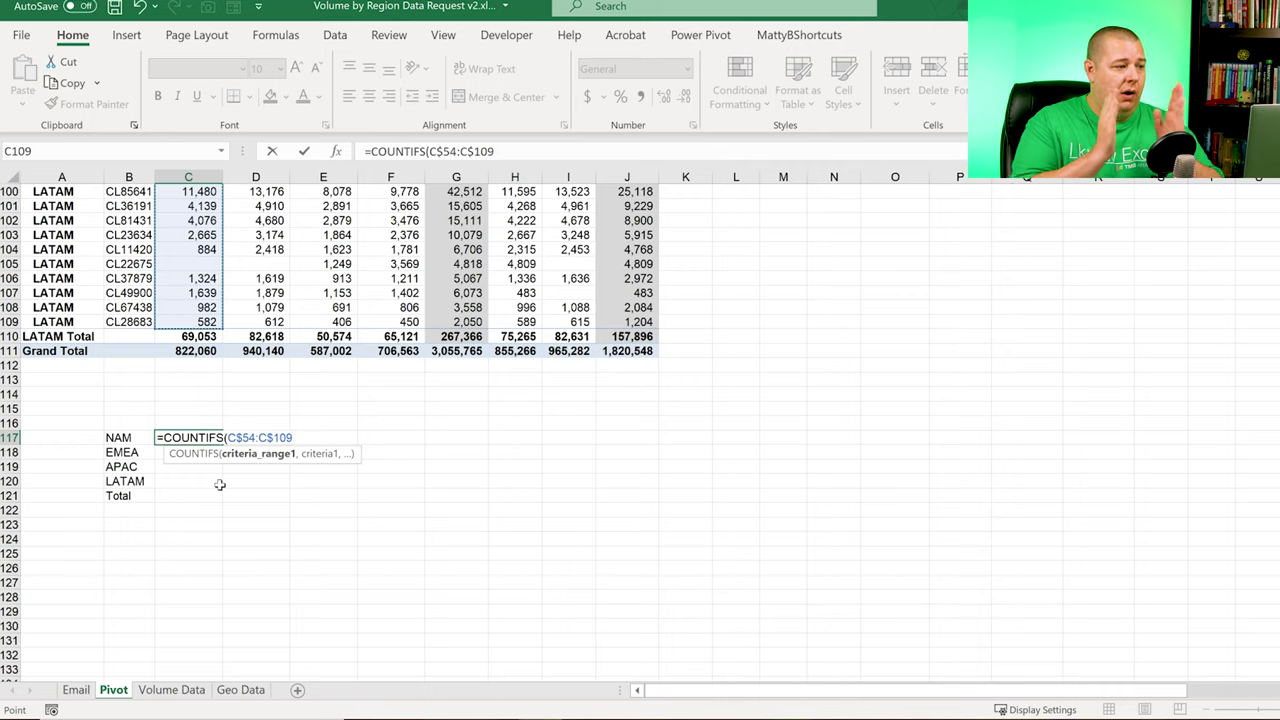
type(",\">")
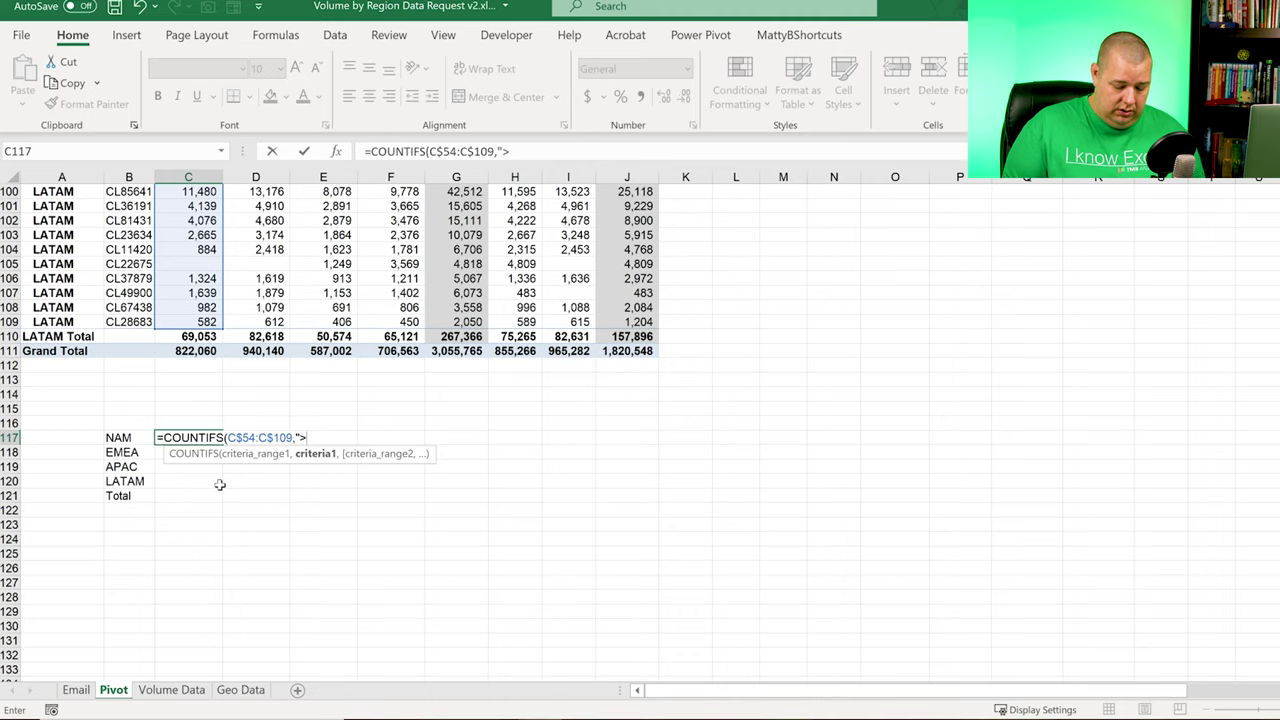
type(",")
Step: Add the criterion that $A$54:$A$109 matches the region in $B117, then commit the formula
key("Left")
key("Left")
key("Up")
key("Up")
key("Up")
key("Up")
key("Up")
key("Up")
key("Up")
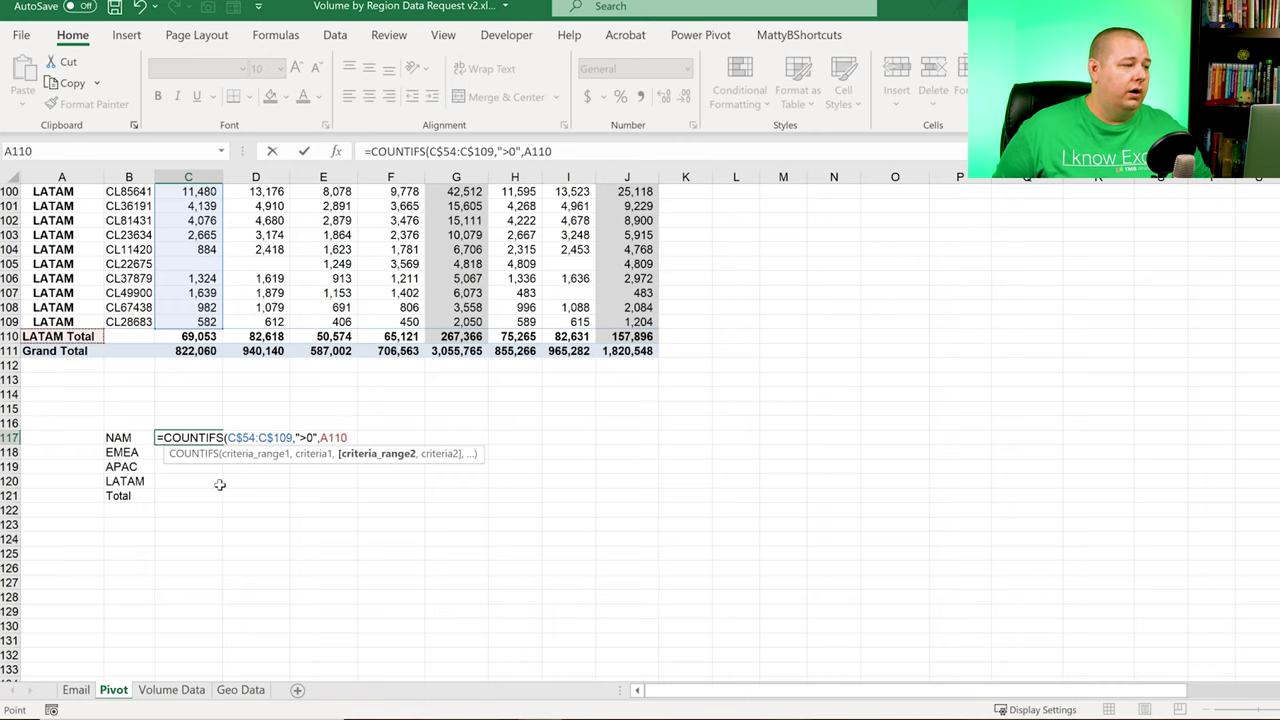
key("Up")
key("ctrl+shift+Up")
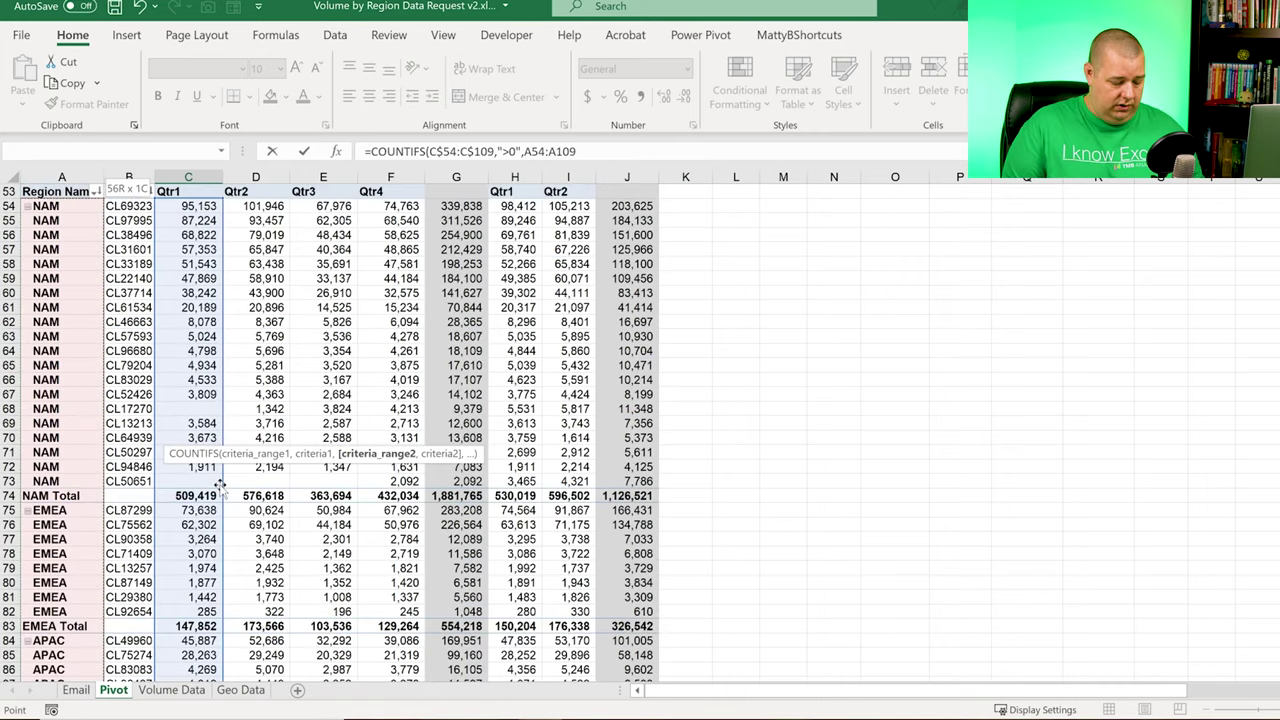
key("F4")
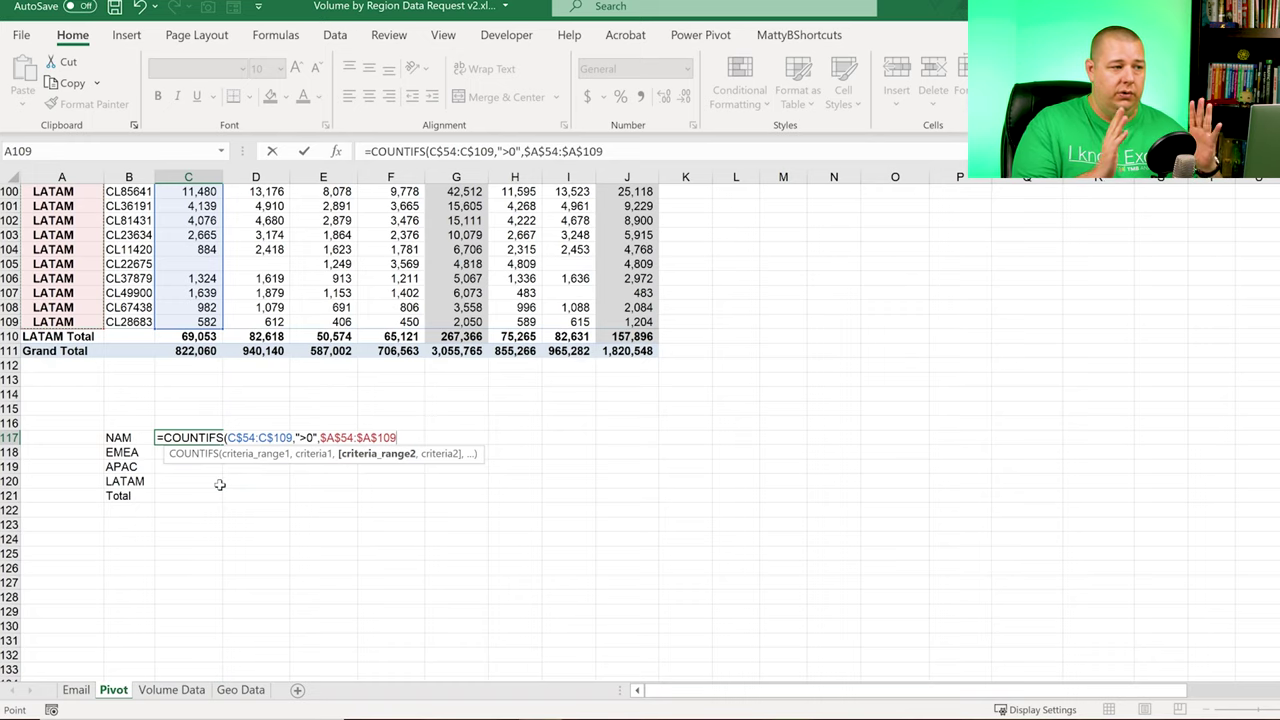
type(",")
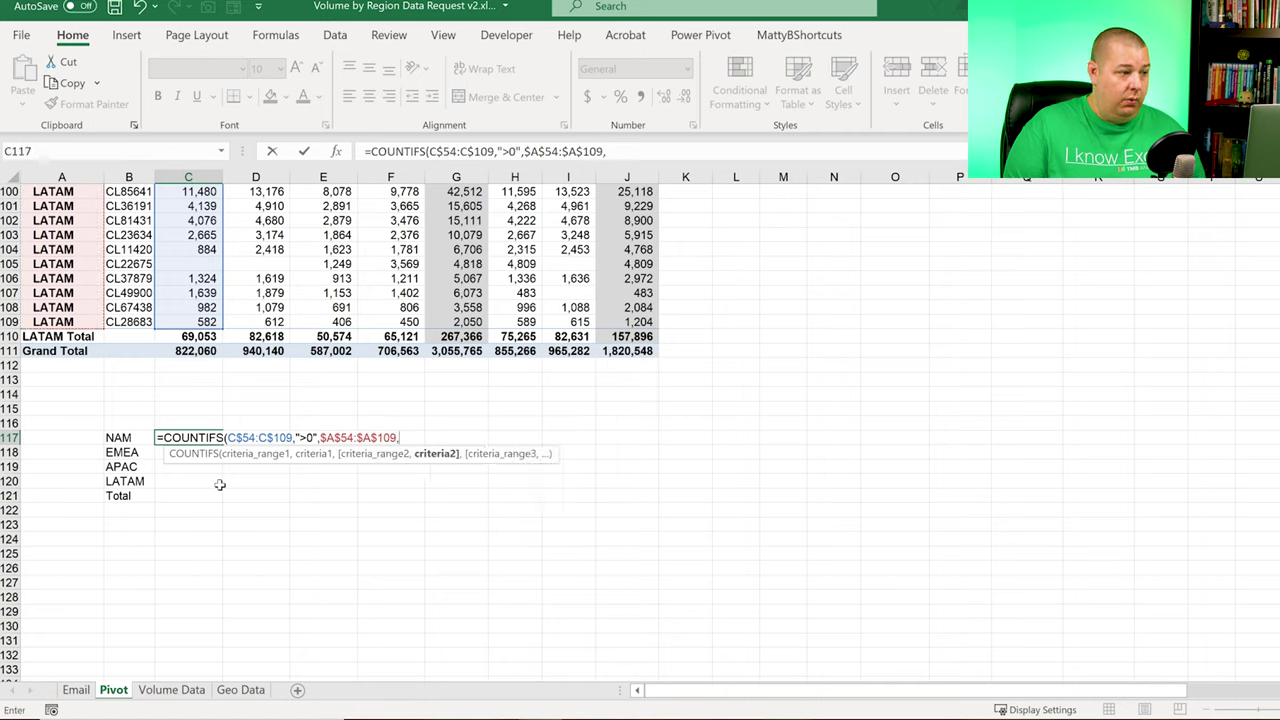
key("Left")
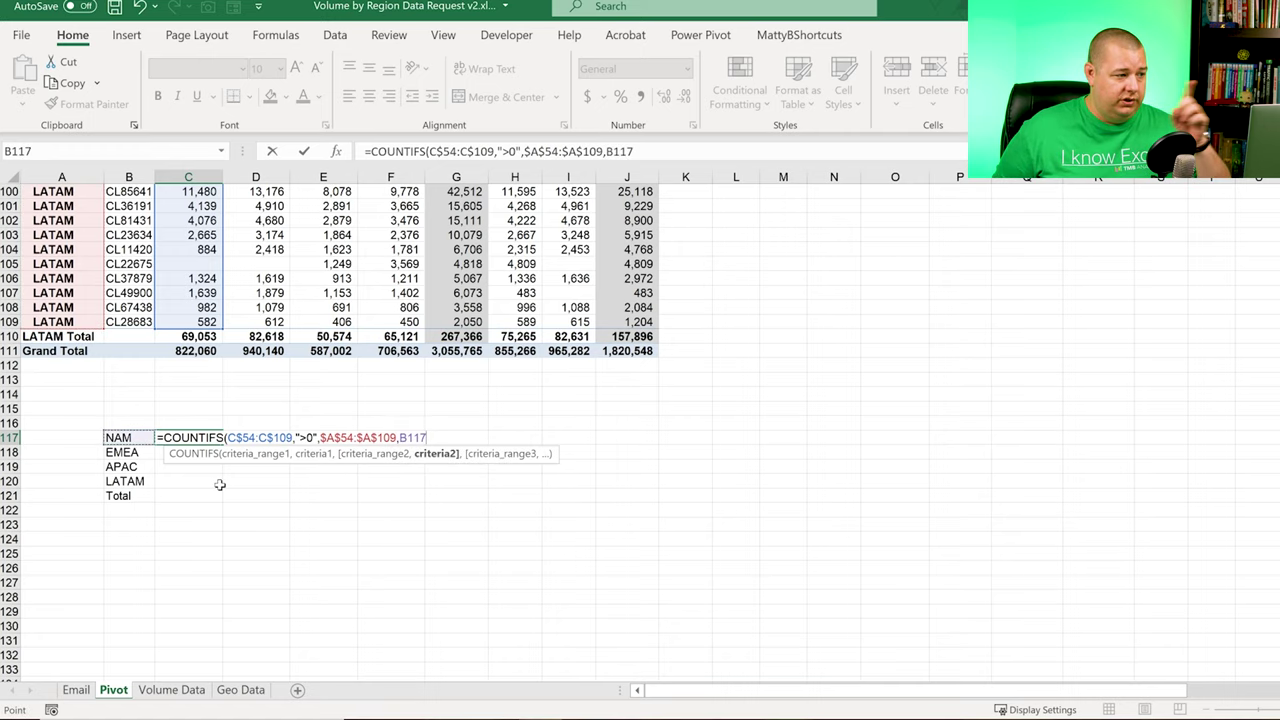
key("F4")
key("F4")
key("F4")
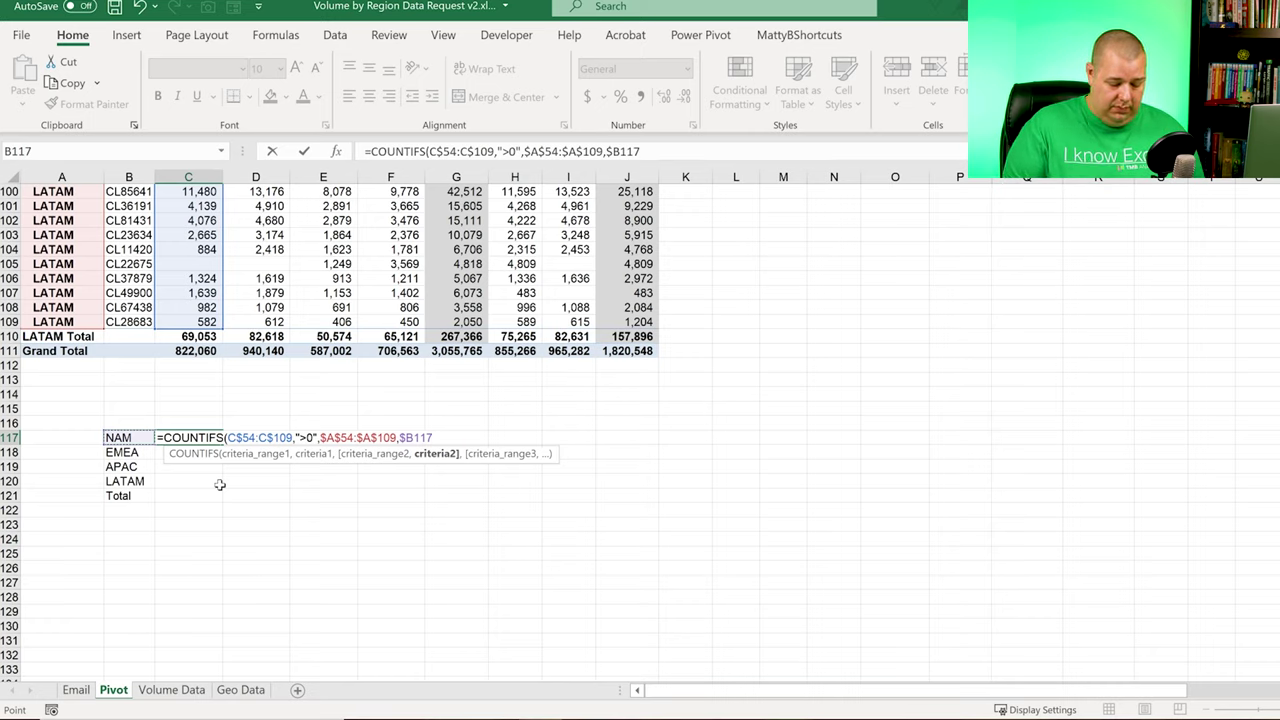
key("Return")
Step: Check the result of 18 by selecting NAM's 2020 Qtr1 volumes C54:C72 in the pivot
key("Up")
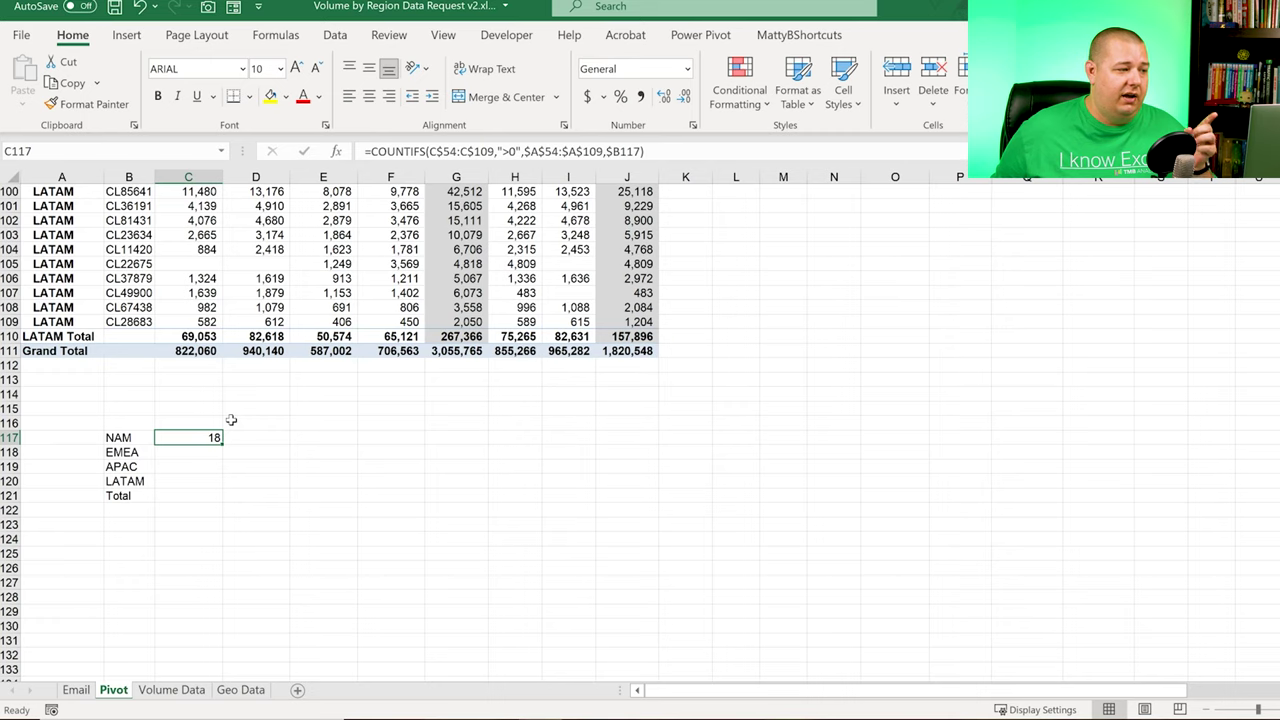
scroll(231, 420, "up", 2)
mouse_move(231, 421)
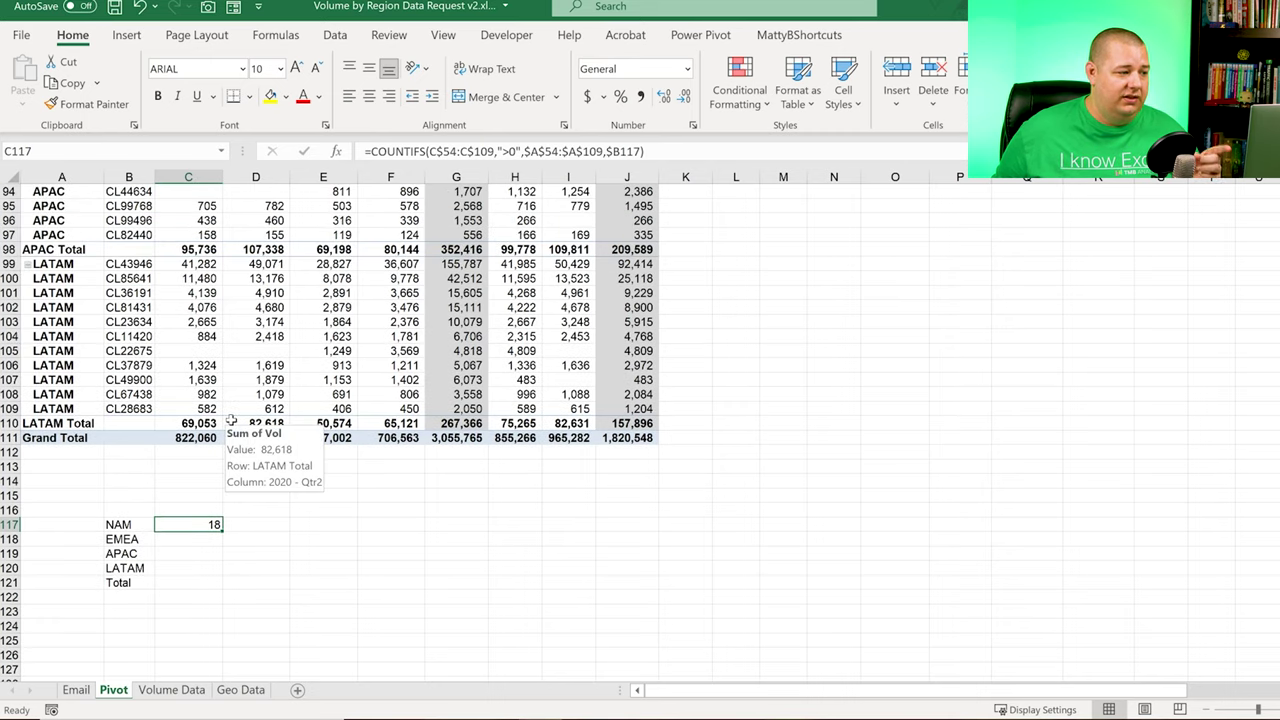
scroll(231, 421, "up", 15)
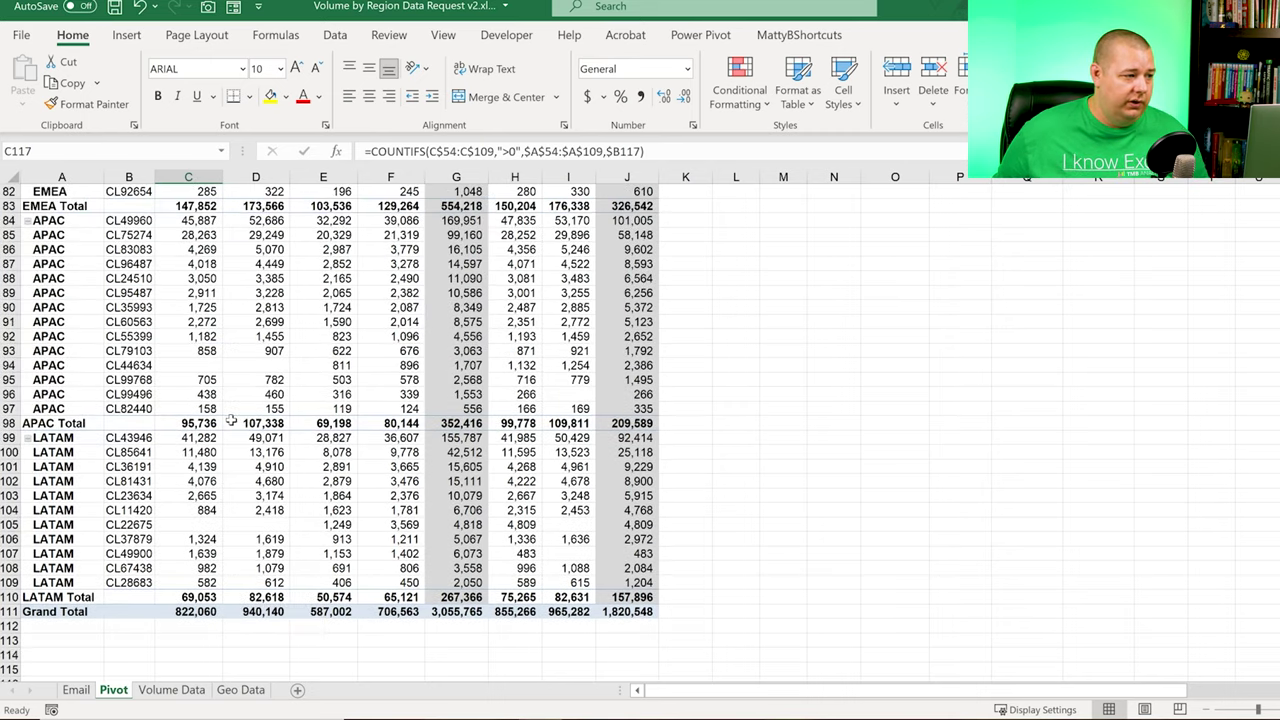
left_click_drag(200, 264, 201, 540)
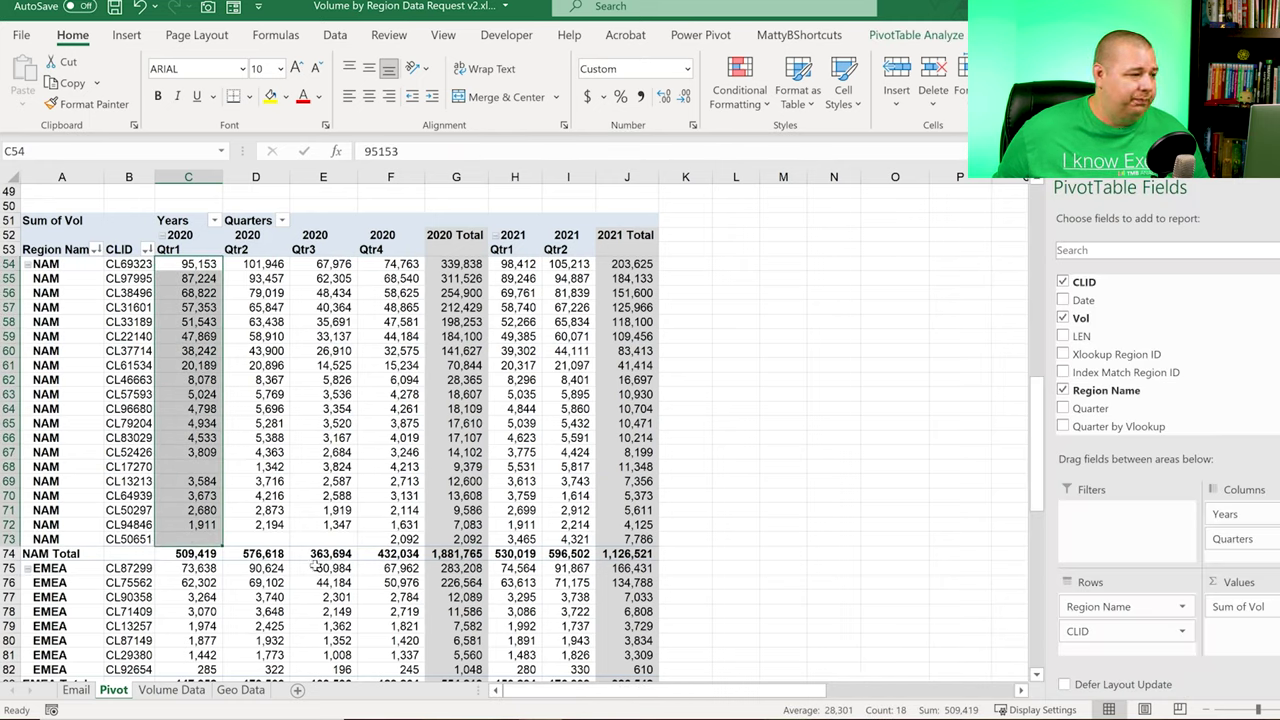
scroll(213, 455, "down", 14)
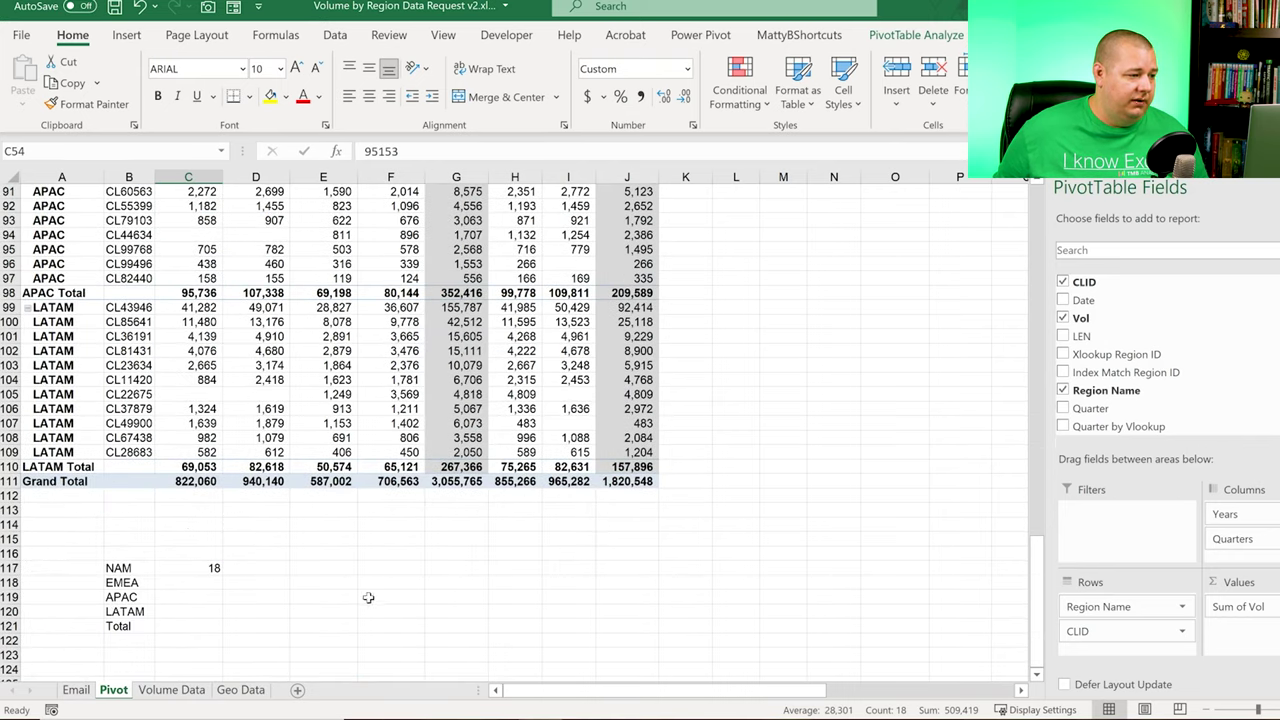
Step: Select the year and quarter headings of the detail pivot
left_click(206, 568)
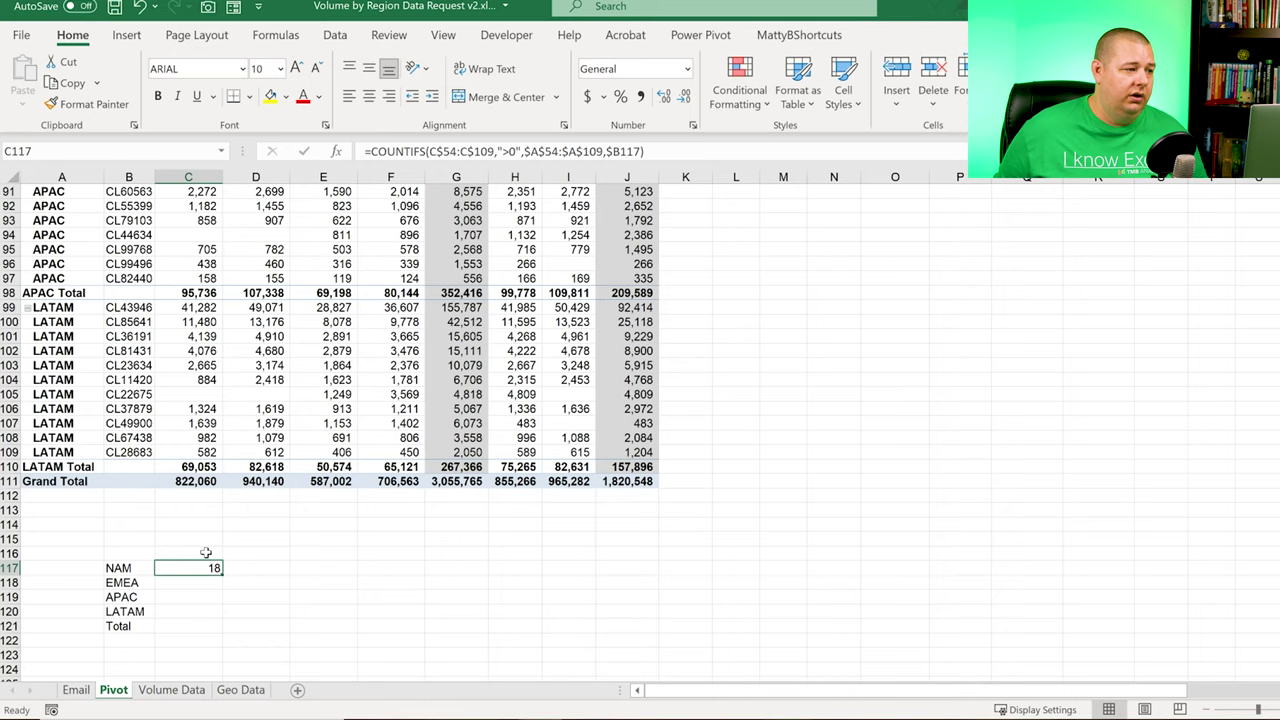
scroll(206, 566, "up", 19)
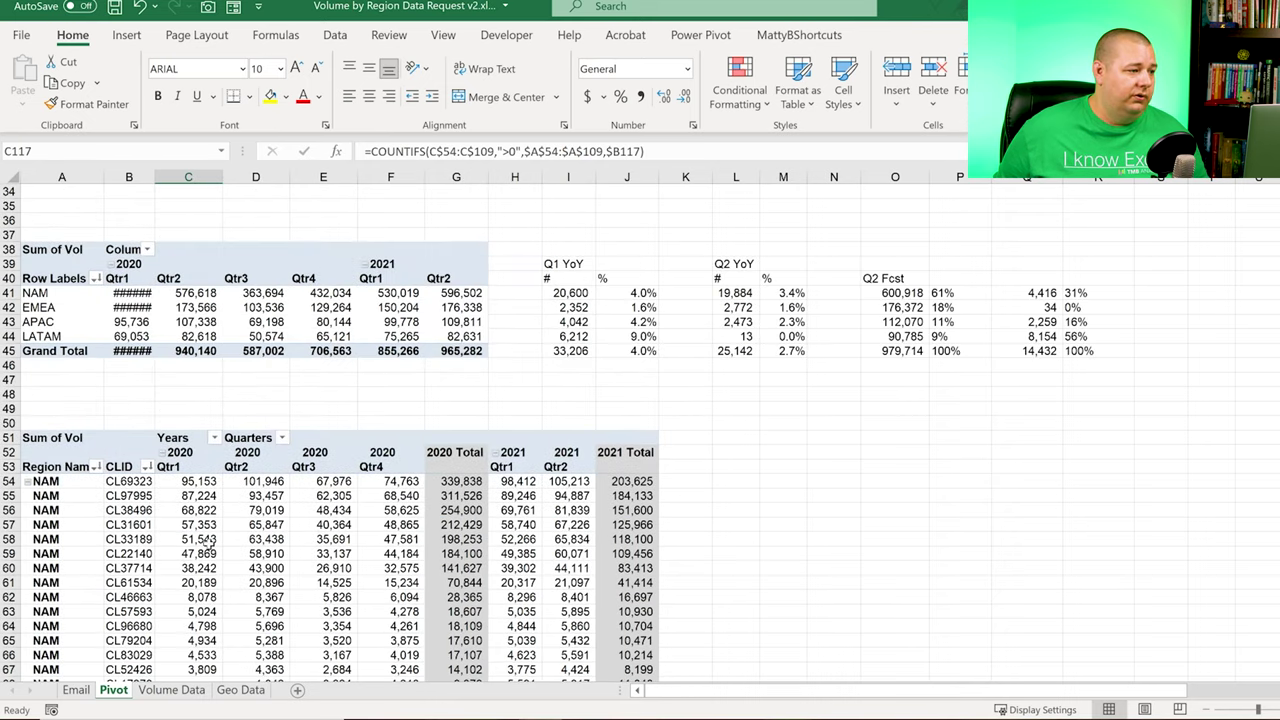
left_click_drag(130, 266, 335, 280)
left_click_drag(182, 452, 566, 462)
Step: Copy the pivot headings C52:I53 and paste them as values into C115
key("ctrl+c")
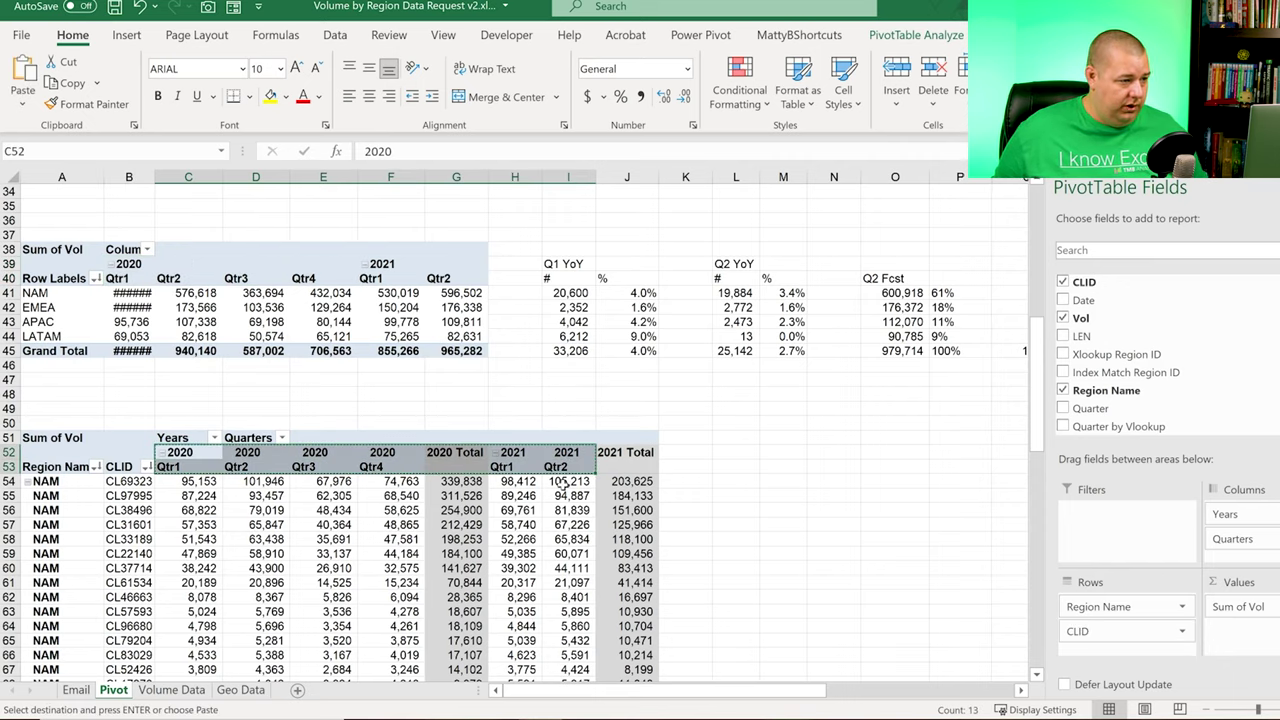
scroll(578, 484, "down", 17)
scroll(578, 484, "down", 4)
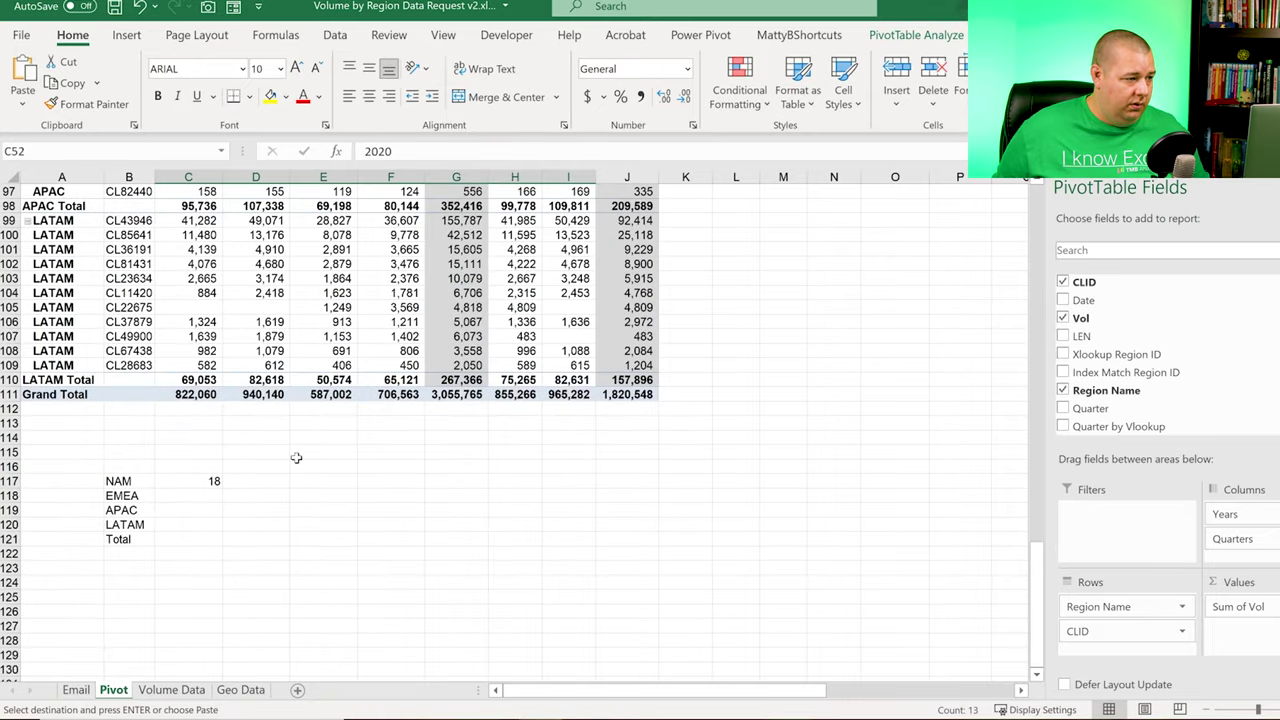
left_click(220, 452)
key("ctrl+alt+v")
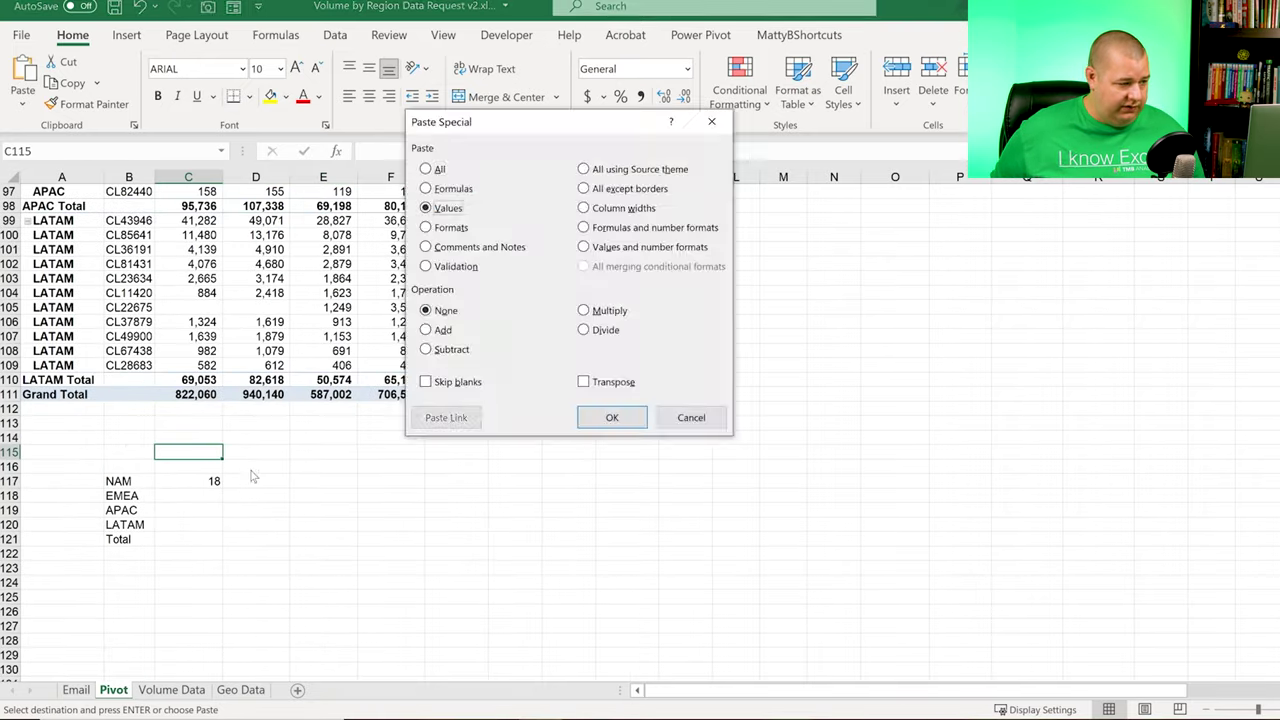
key("Return")
key("Down")
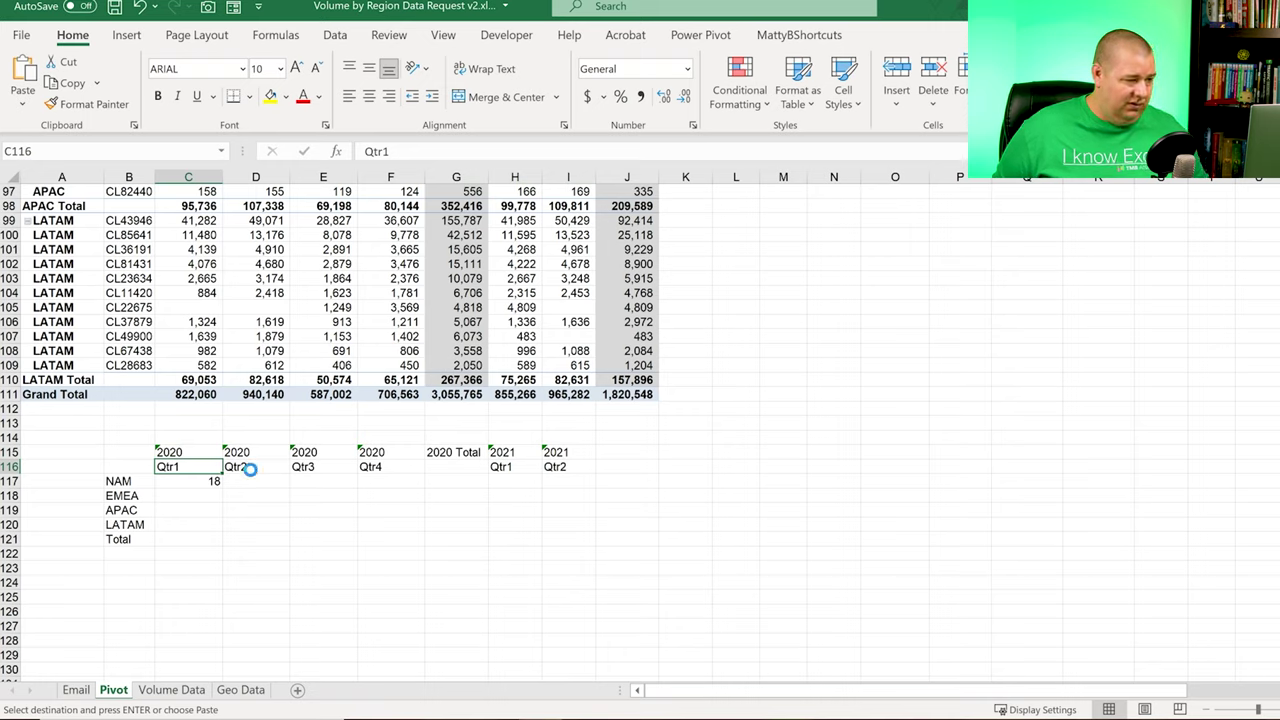
Step: Undo the values paste, restore the Total label and NAM formula, and paste the headings into C115:I116
key("ctrl+z")
key("shift+BackSpace")
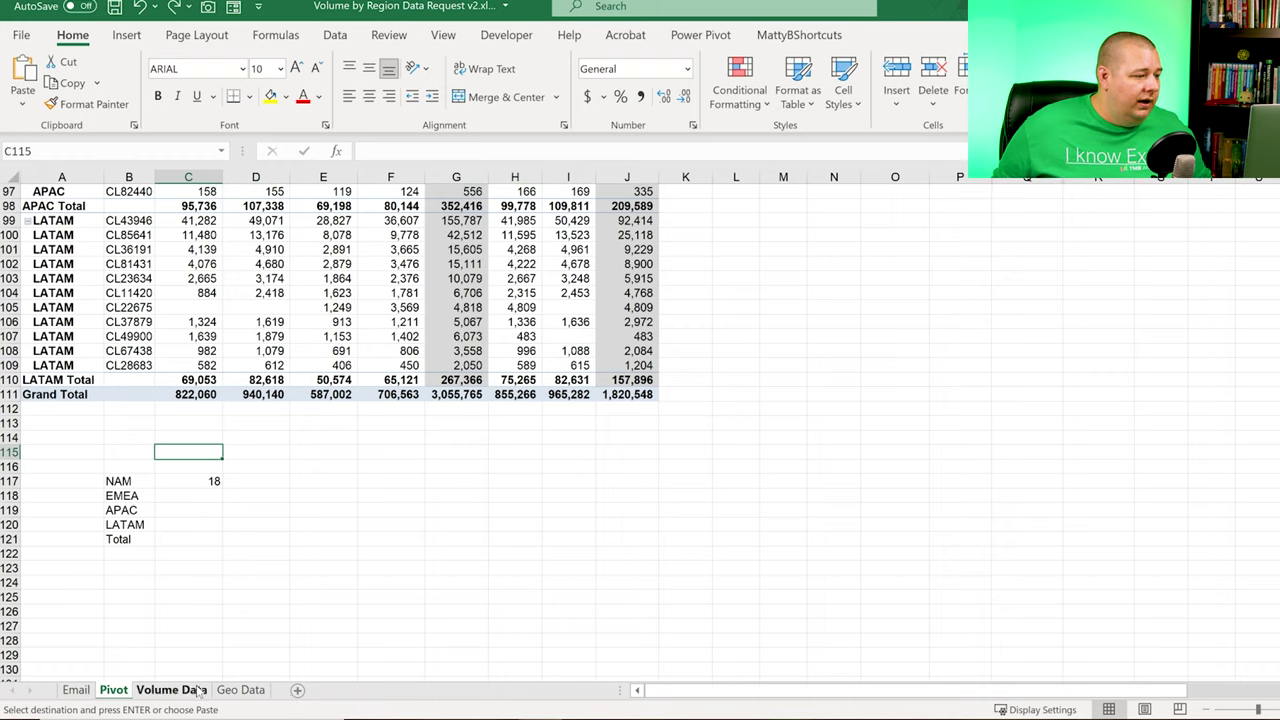
left_click(211, 466)
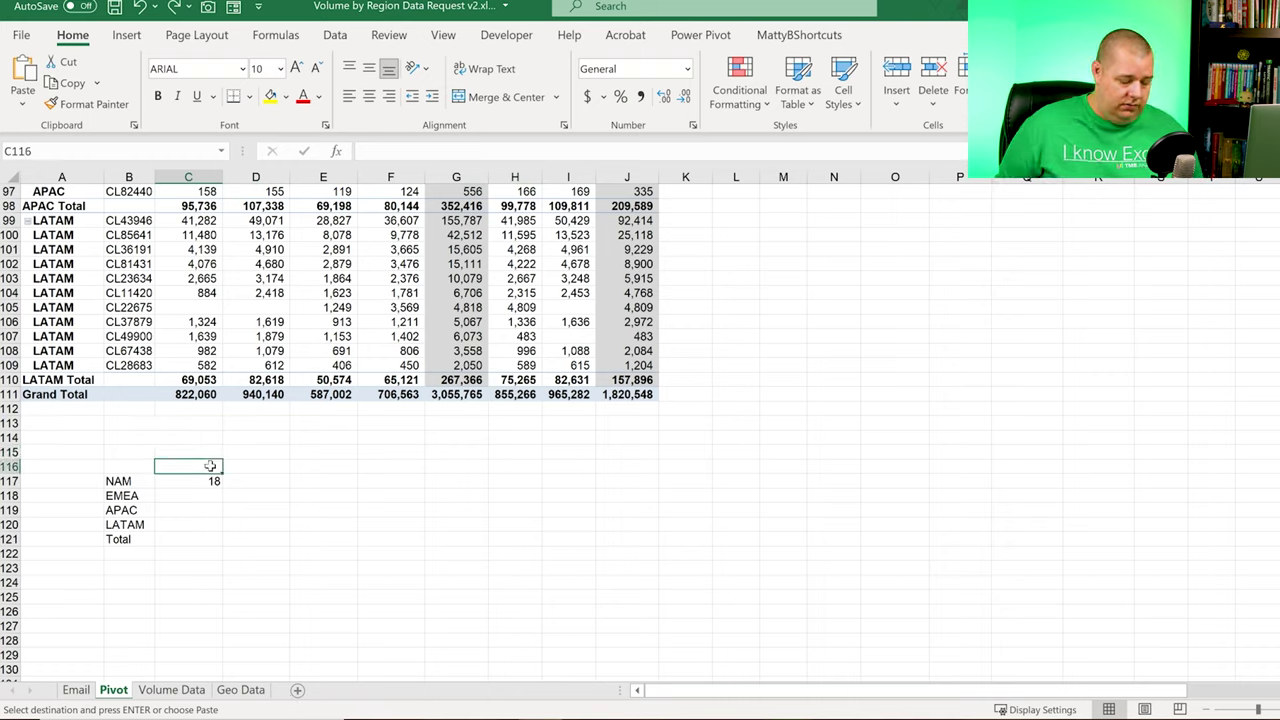
key("Down")
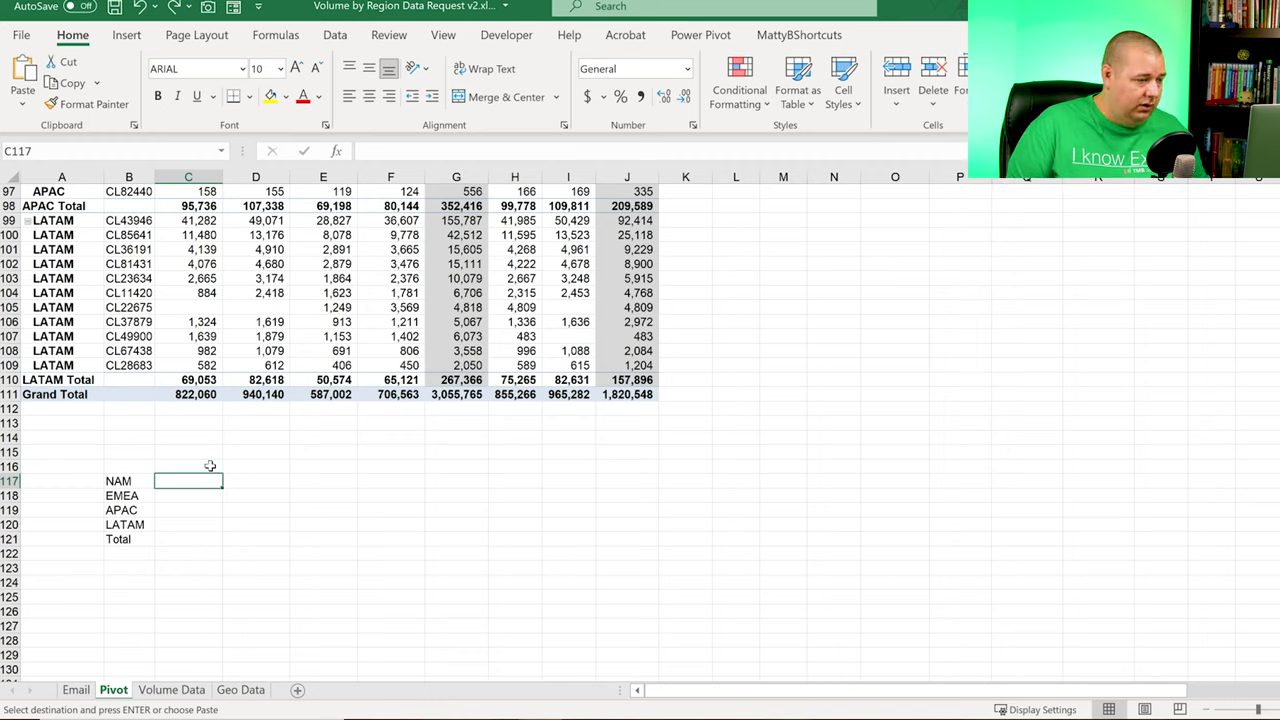
key("ctrl+z")
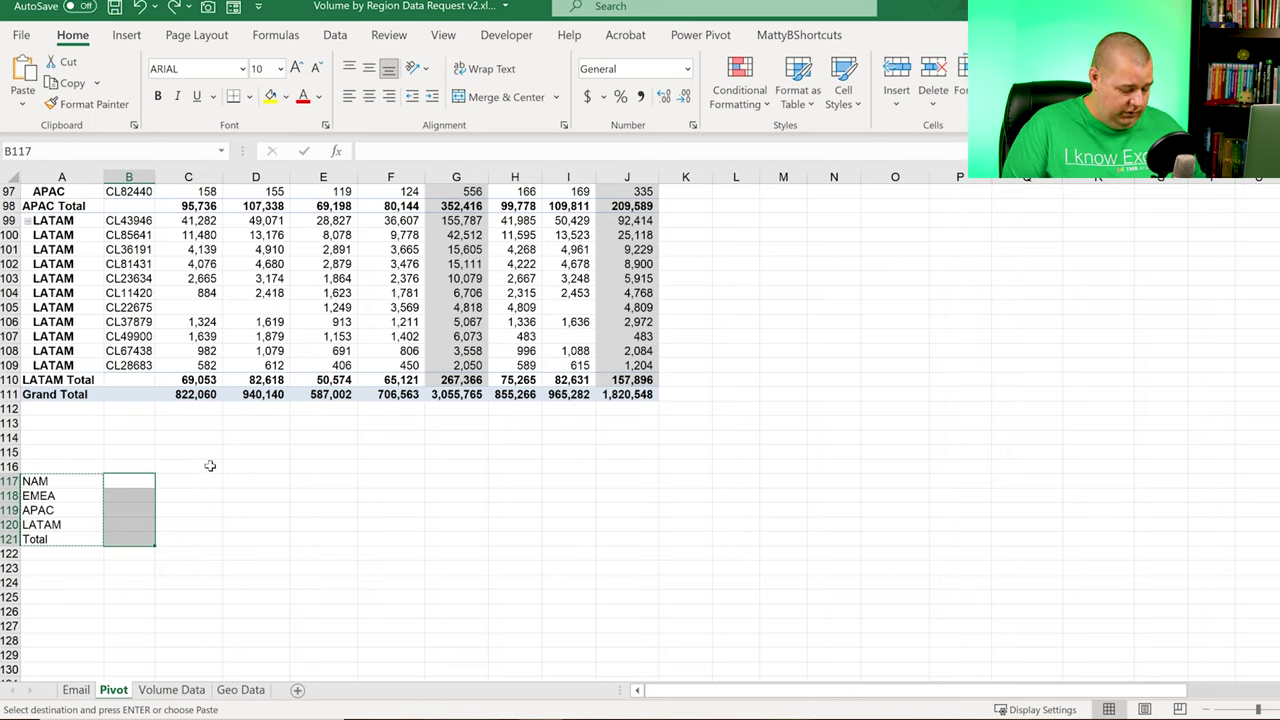
key("ctrl+z")
key("ctrl+y")
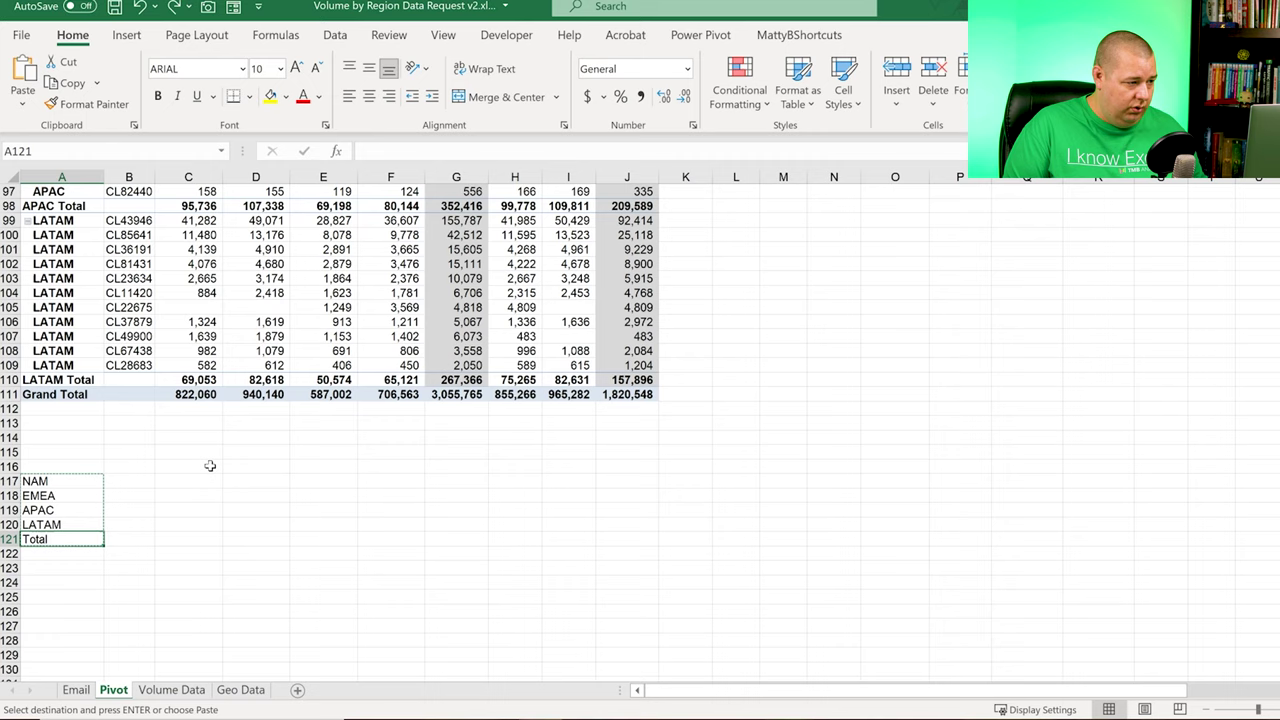
key("ctrl+y")
key("ctrl+y")
key("Up")
key("Up")
key("ctrl+v")
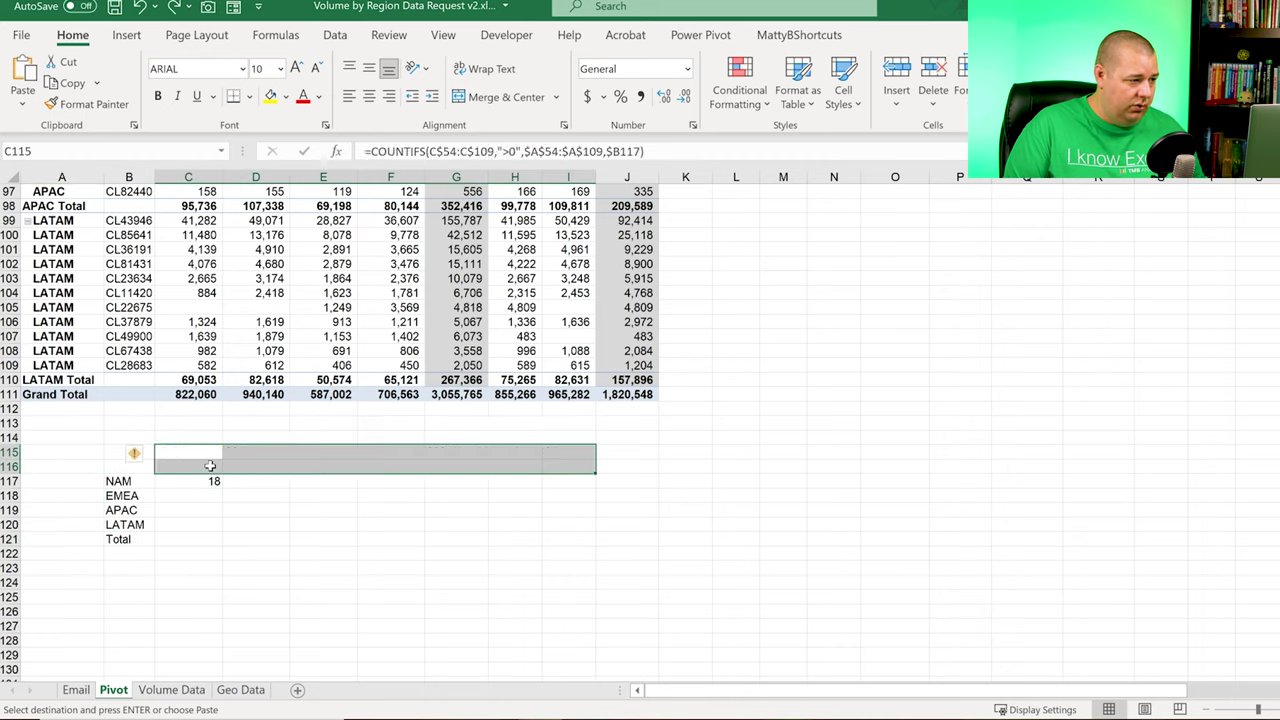
Step: Copy the NAM count formula in C117 and select C117:I120 as the fill range
key("Down")
key("Down")
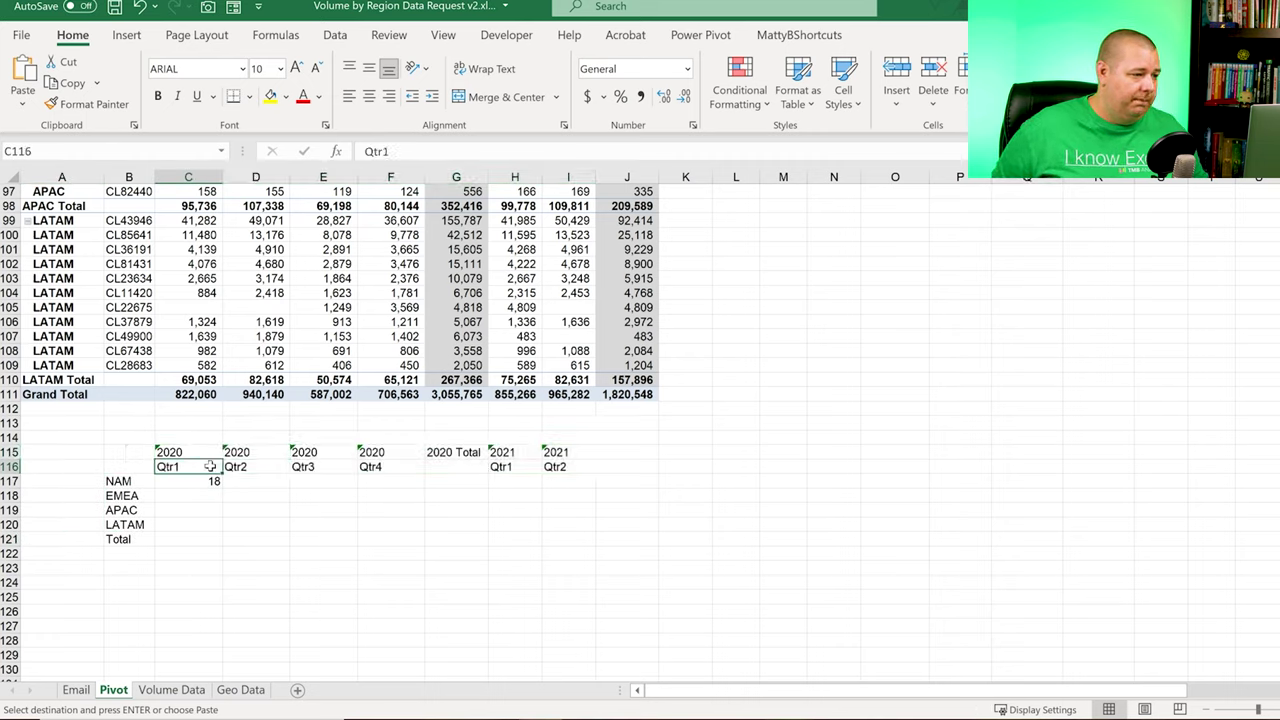
key("Escape")
key("ctrl+c")
key("shift+Down")
key("shift+Down")
key("shift+Down")
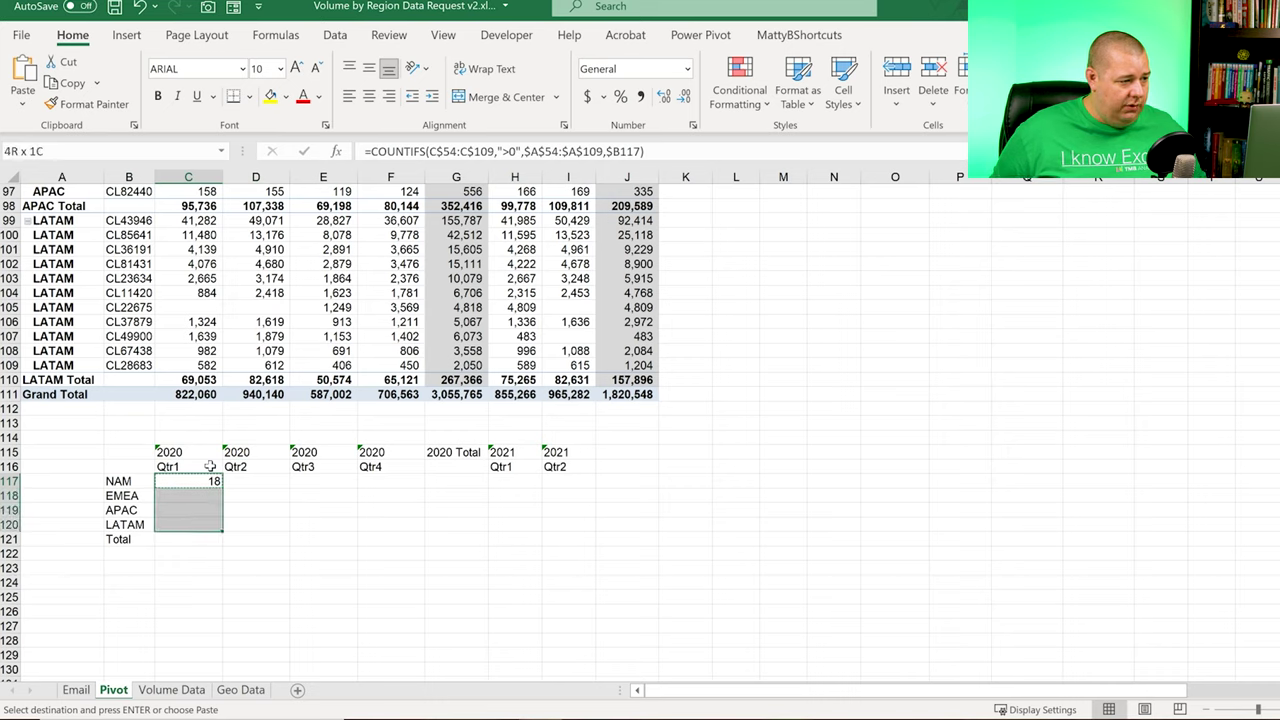
key("shift+Right")
key("shift+Right")
key("shift+Right")
key("shift+Right")
key("shift+Right")
key("shift+Right")
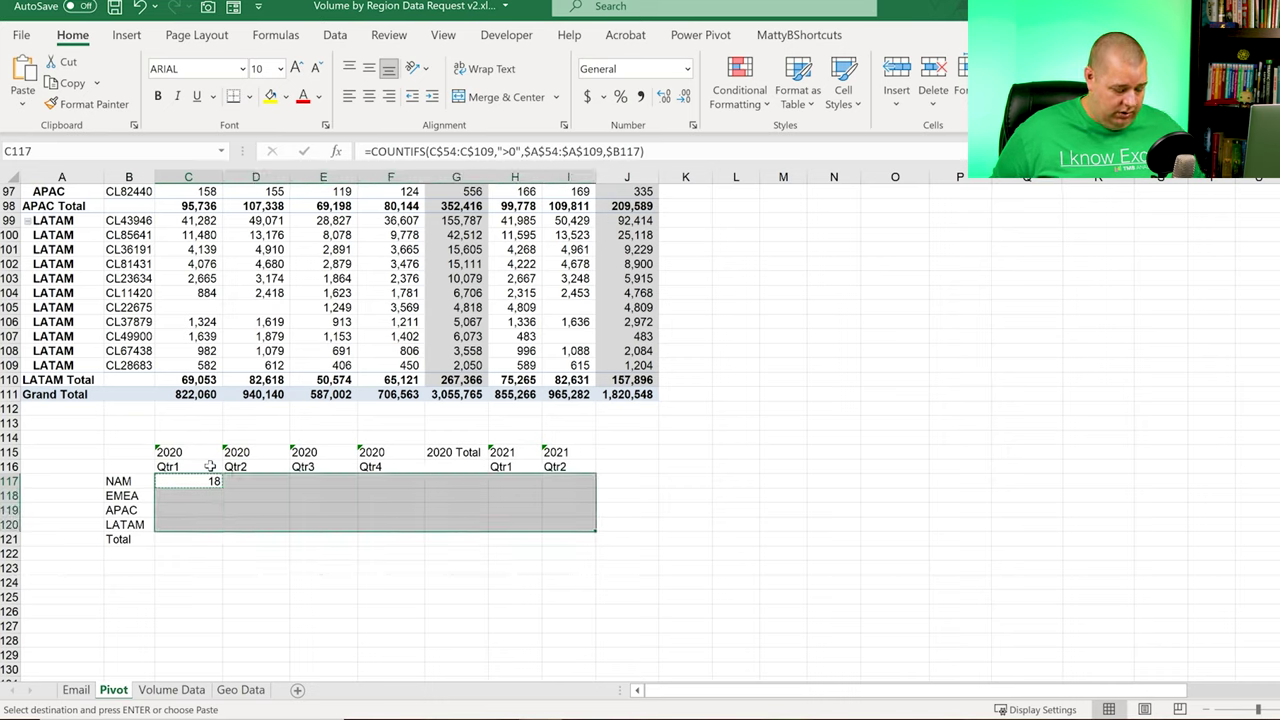
Step: Fill the COUNTIFS formula across C117:I120 and clear the 2020 Total column G
key("ctrl+v")
key("Right")
key("Right")
key("Right")
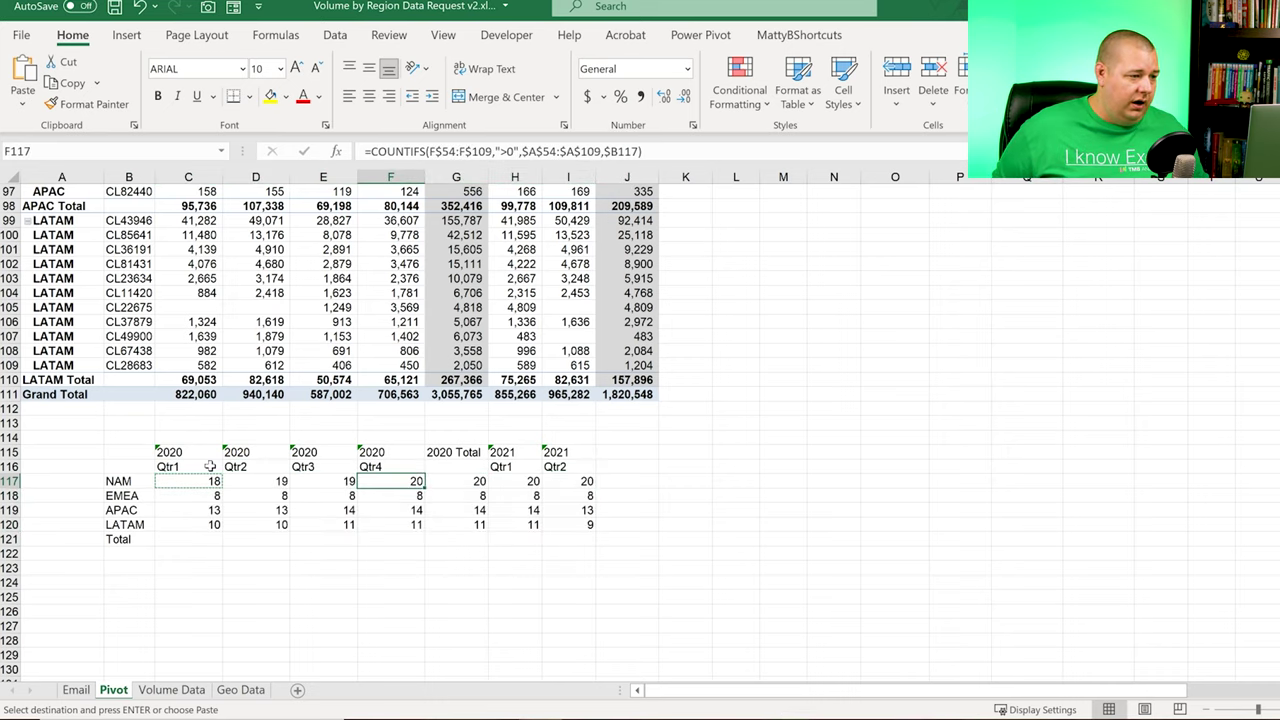
key("Right")
key("Up")
key("Up")
key("shift+Down")
Step: Test moving the 2021 quarter columns into column G, then undo the move and cancel the cut
key("shift+Down")
key("shift+Down")
key("shift+Down")
key("shift+Down")
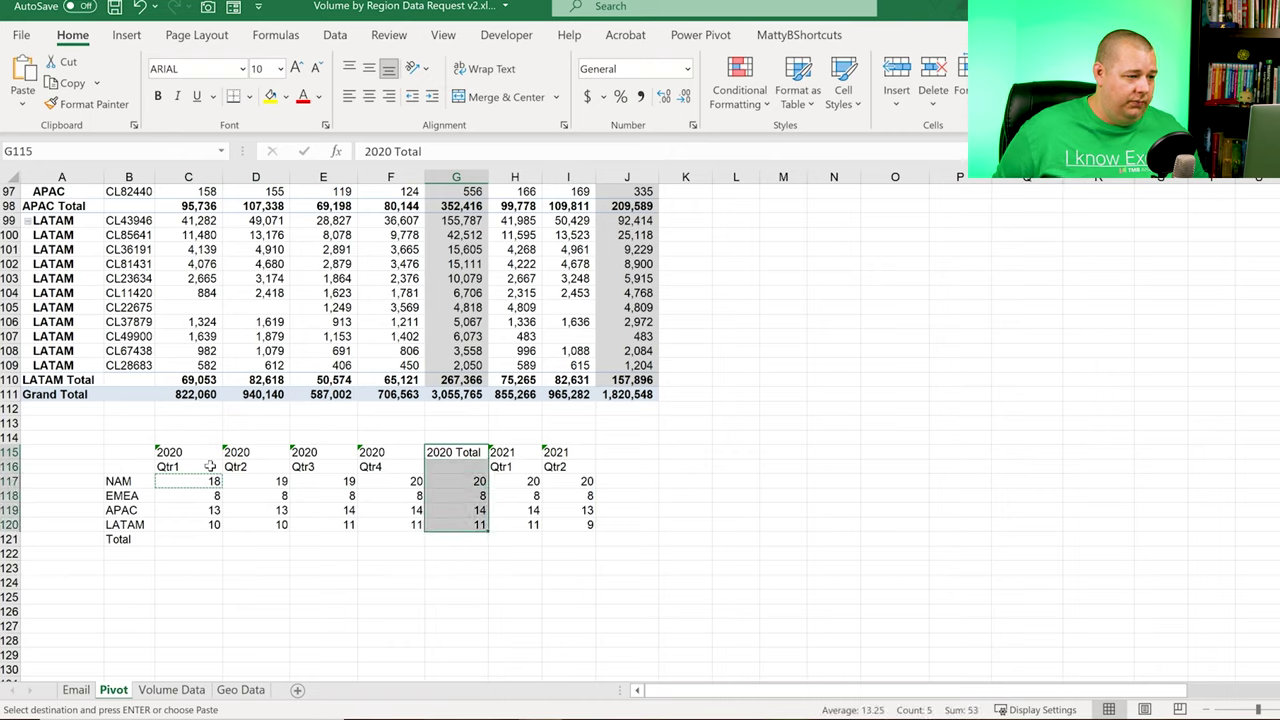
key("Delete")
key("Right")
key("shift+Right")
key("shift+Down")
key("shift+Down")
key("shift+Down")
key("shift+Down")
key("shift+Down")
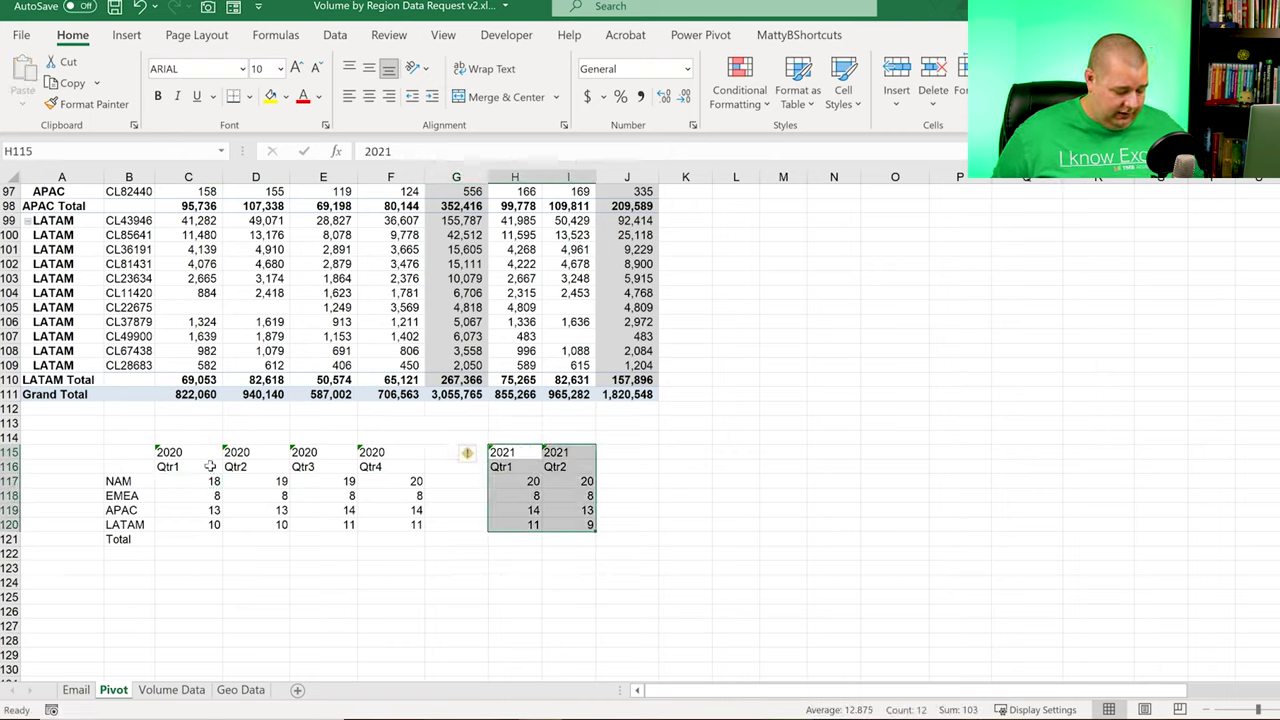
key("ctrl+x")
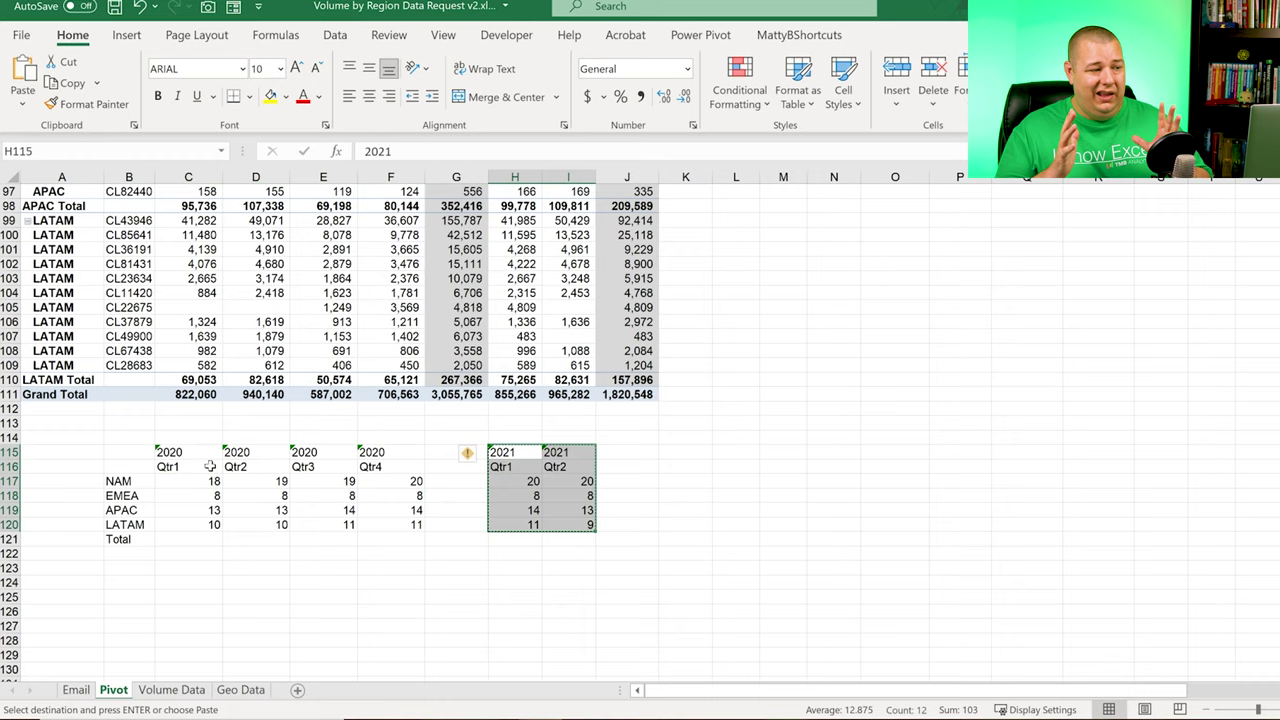
key("Left")
key("Return")
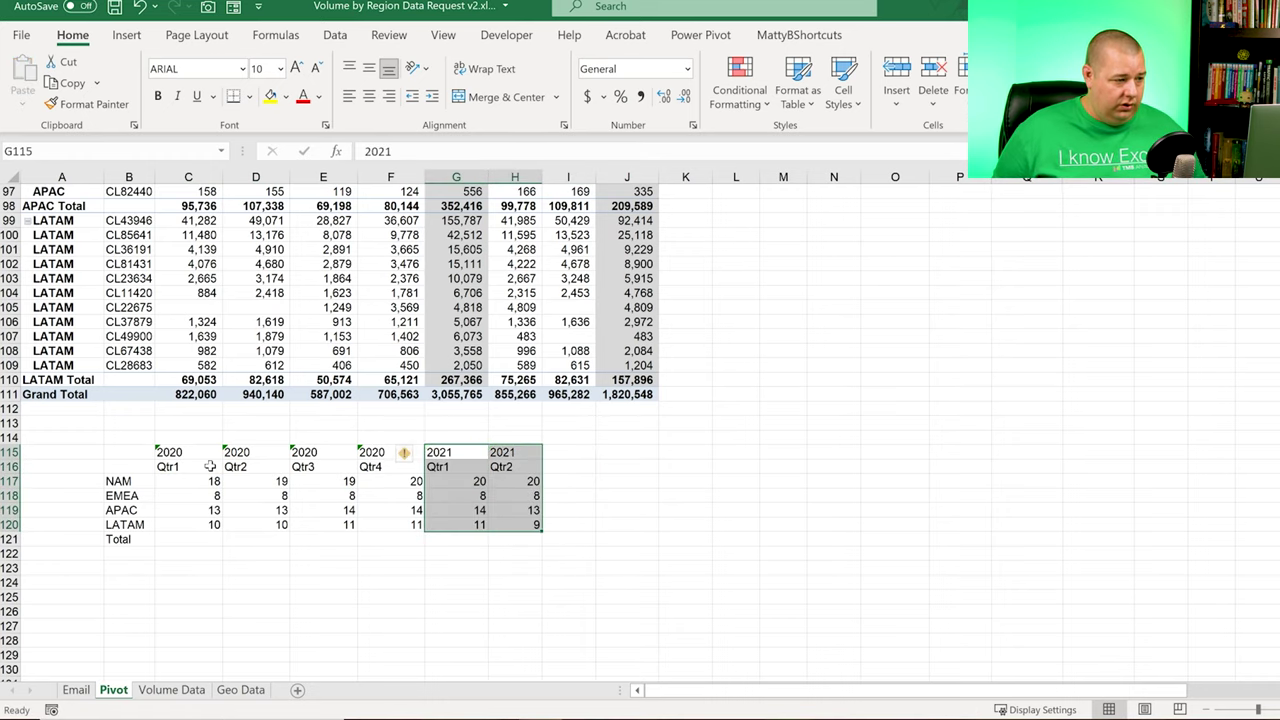
key("Down")
key("Down")
key("Up")
key("Up")
key("Up")
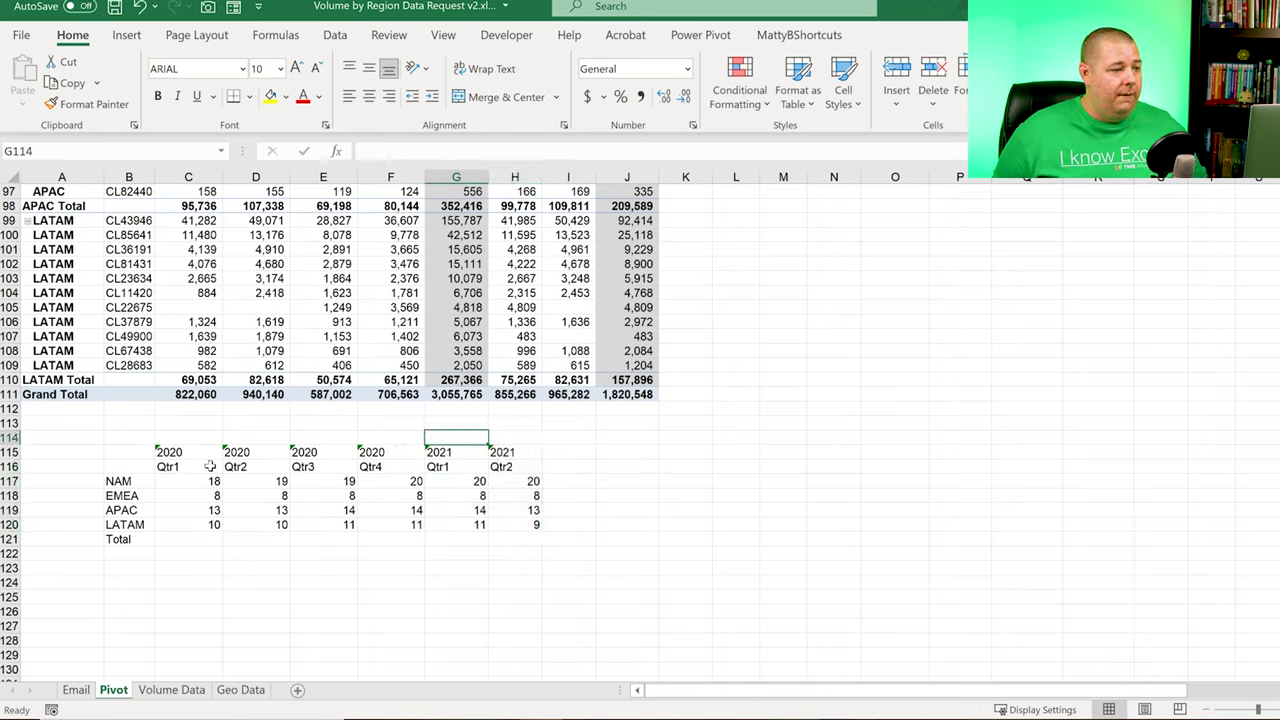
key("ctrl+z")
key("Right")
key("Down")
key("Escape")
Step: Sum the 2020 Qtr1 region counts in C121 with AutoSum, giving 49
key("Left")
key("Left")
key("Left")
key("Left")
key("Left")
key("Up")
key("Down")
key("Down")
key("Down")
key("Down")
key("Down")
key("Down")
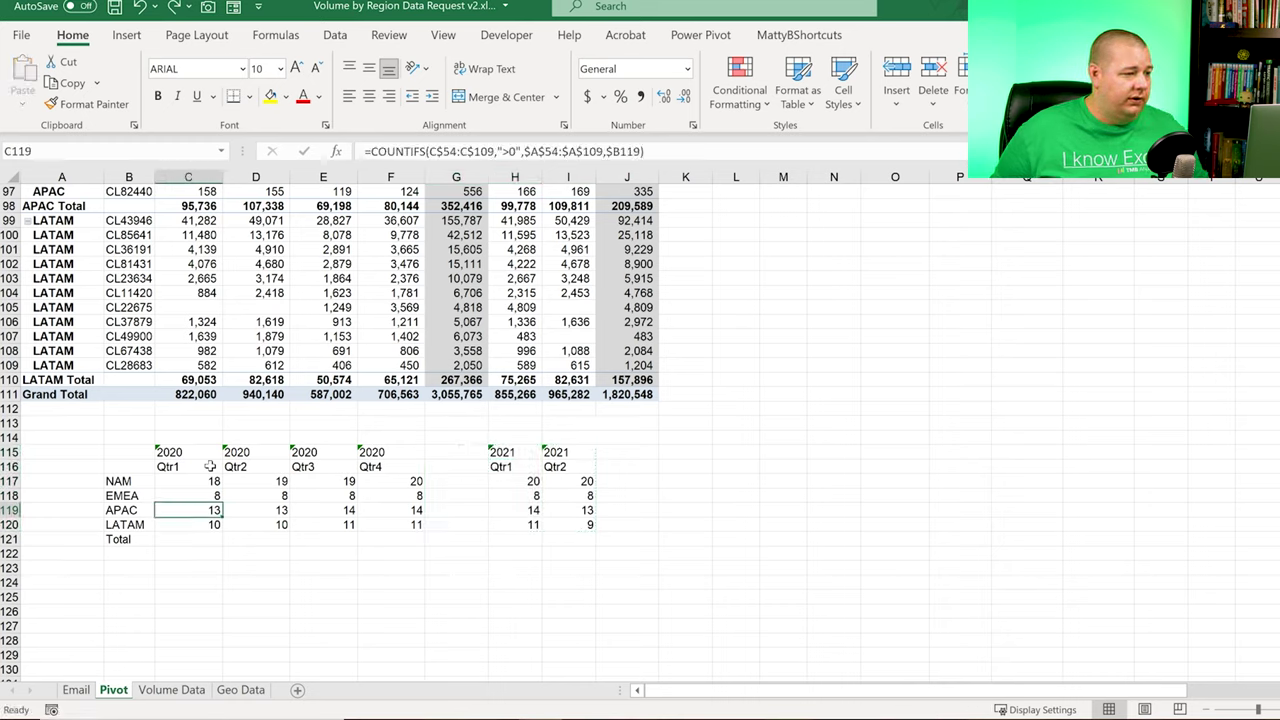
key("alt+equal")
key("Return")
Step: Copy the Qtr1 SUM across the Total row and delete the stray 0 in G121
key("Up")
key("ctrl+c")
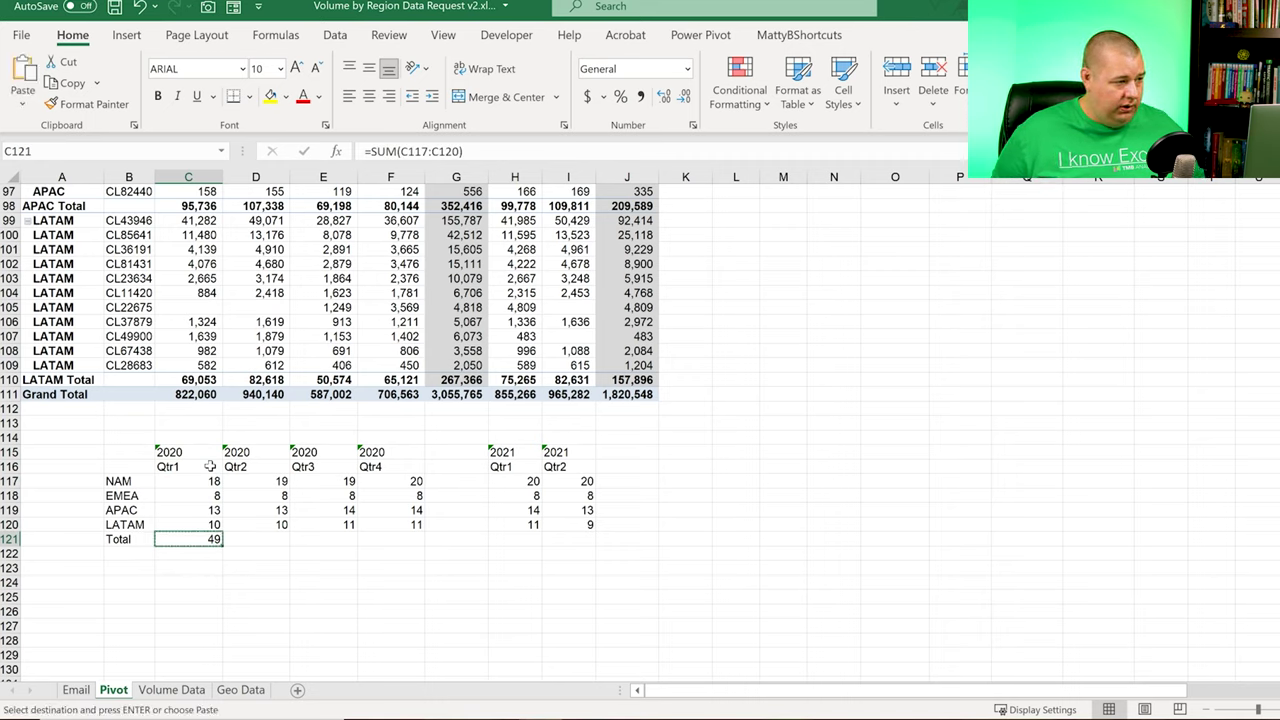
key("shift+Right")
key("shift+Right")
key("shift+Right")
key("shift+Right")
key("shift+Right")
key("shift+Right")
key("ctrl+v")
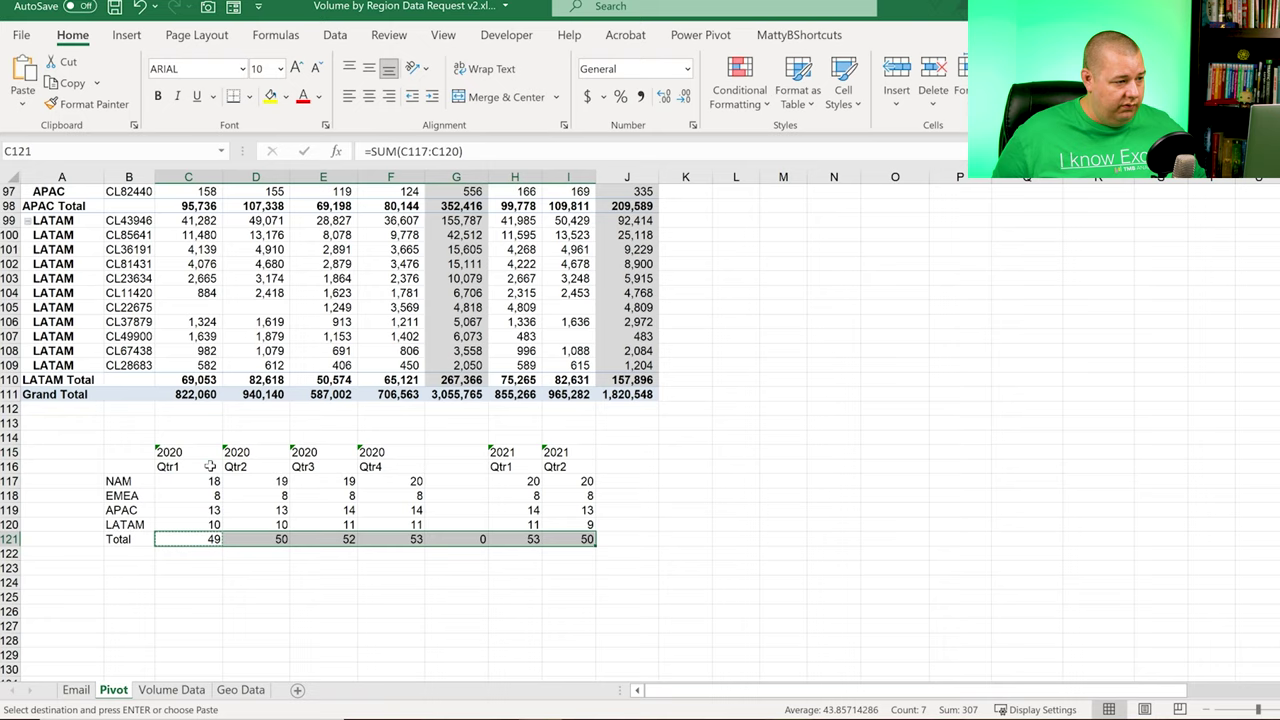
key("Right")
key("Right")
key("Right")
key("Right")
key("Delete")
key("Left")
key("Left")
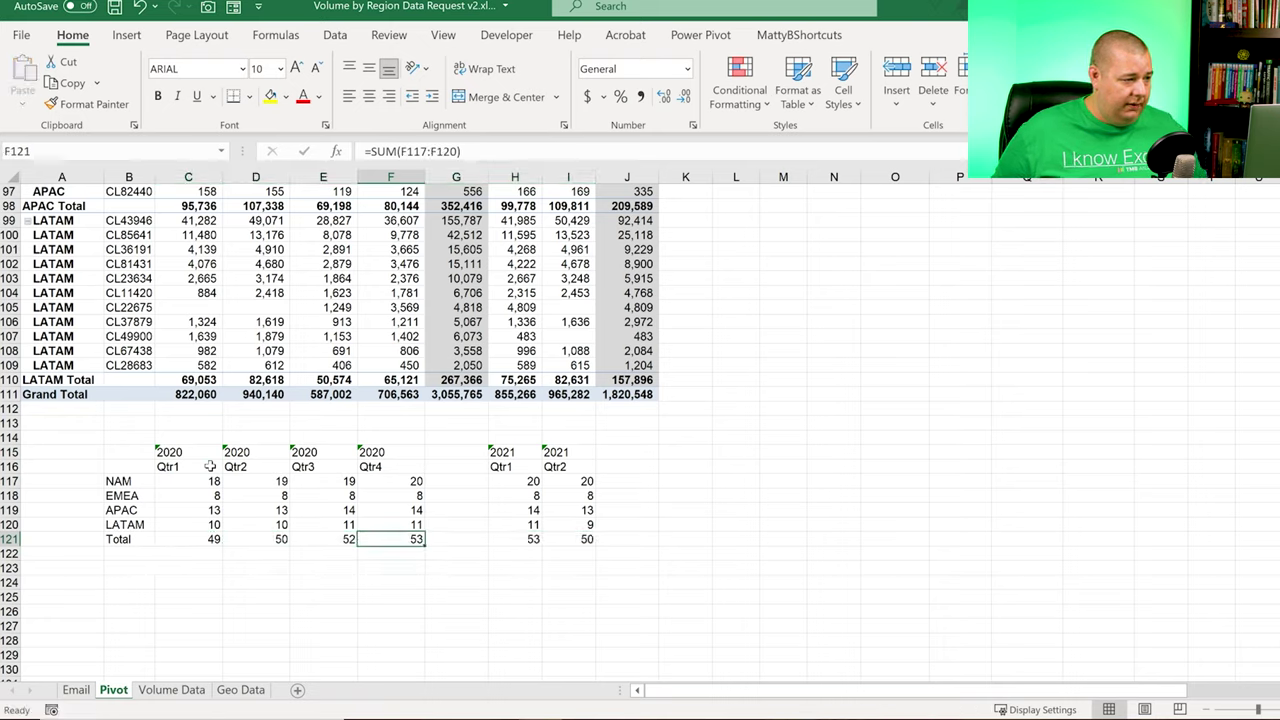
Step: Review the Total row sums: 49, 50, 52, 53, 53 and 50
key("Right")
key("Right")
key("Right")
key("Left")
key("Left")
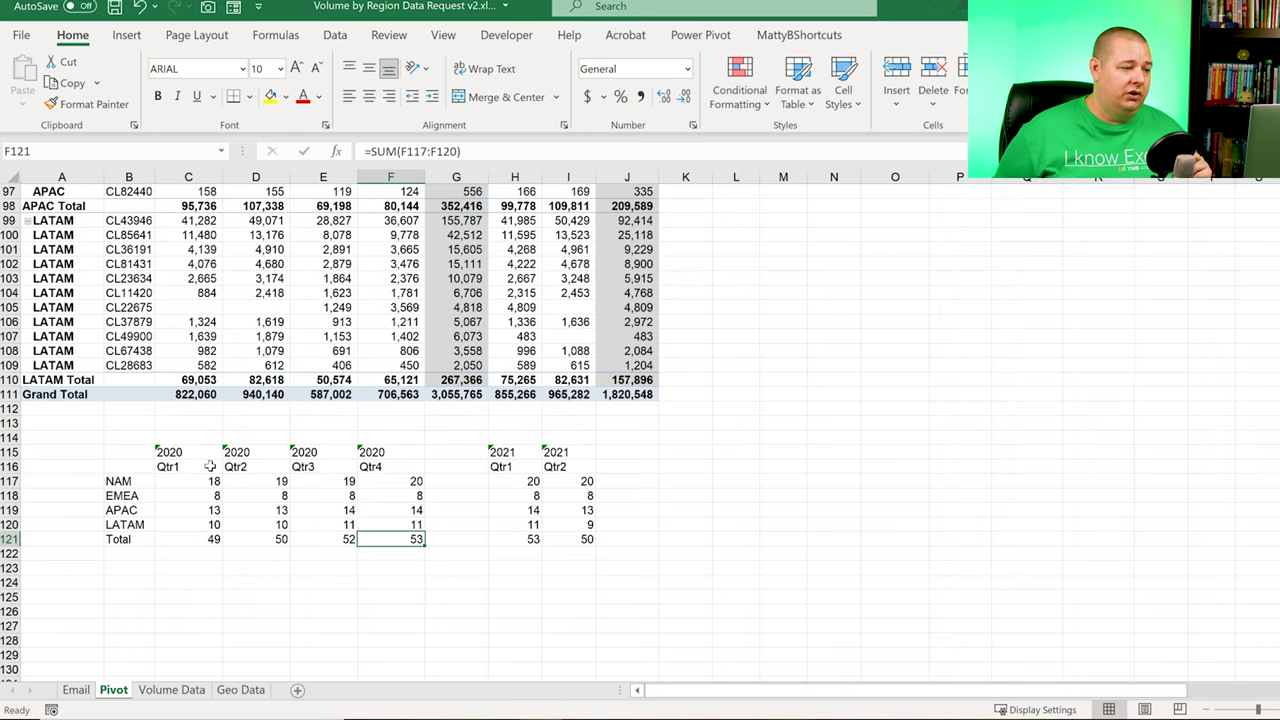
key("Right")
key("Right")
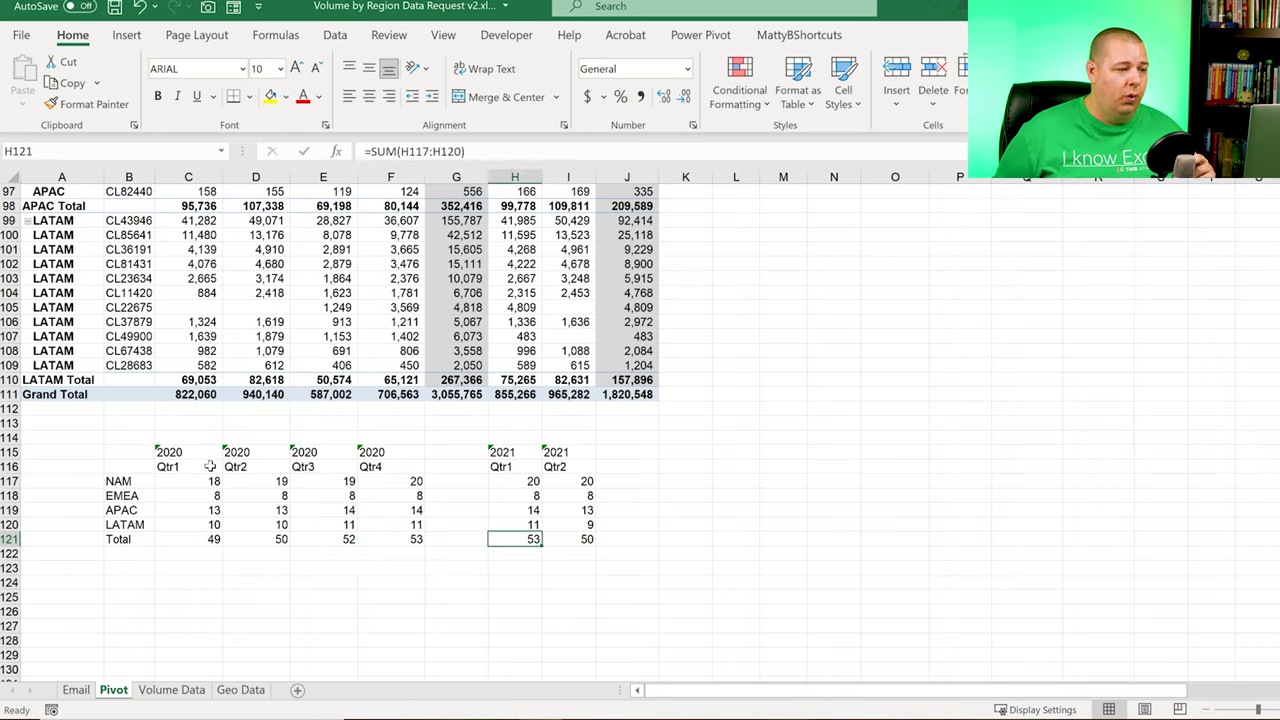
key("Left")
key("Left")
key("Right")
key("Left")
Step: Look through the Volume Data and Geo Data sheets, then return to the Pivot sheet
key("Right")
key("ctrl+Page_Down")
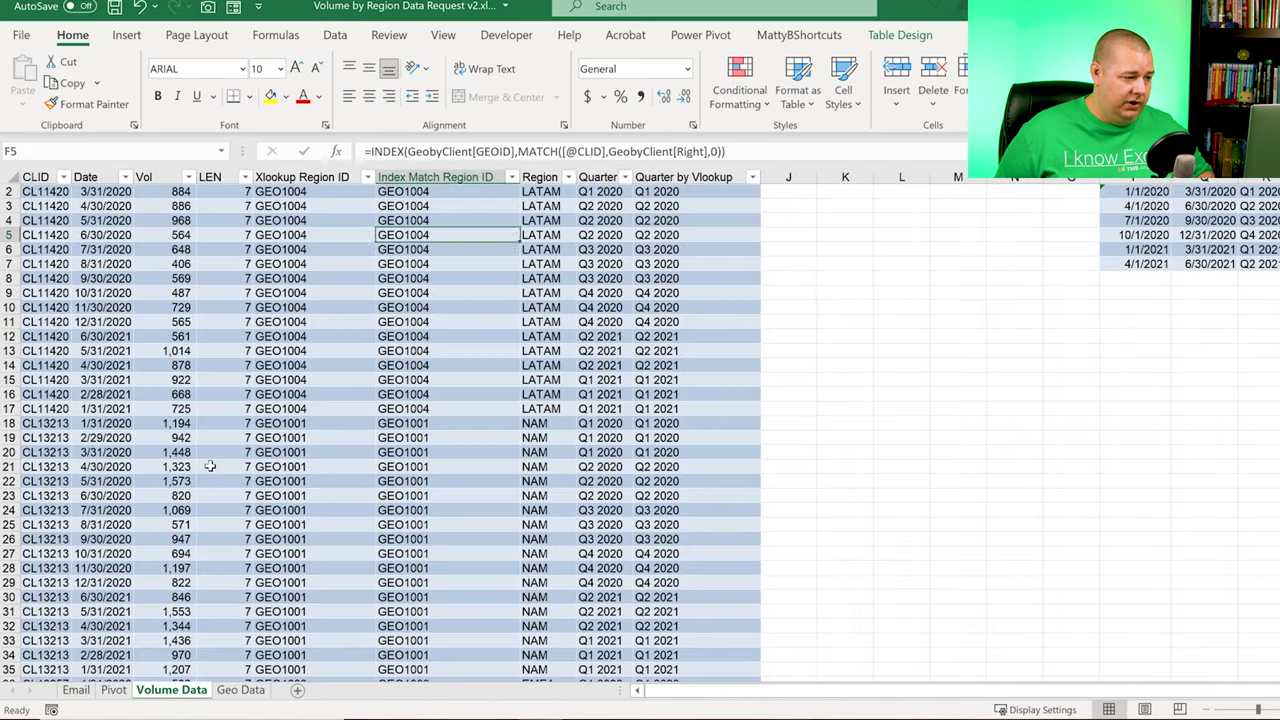
key("ctrl+Page_Down")
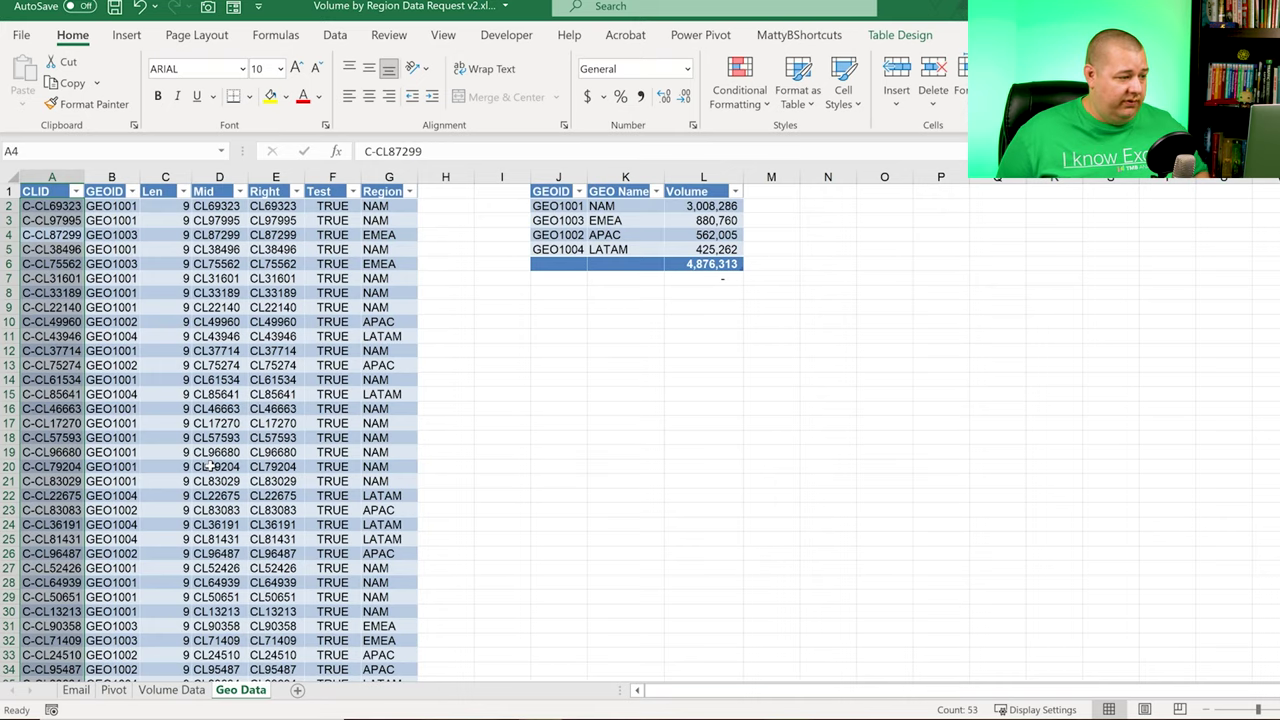
key("ctrl+Page_Up")
key("ctrl+Page_Up")
Step: Review the totals row and the 2021 Qtr2 and 2020 Qtr2 region counts
key("Left")
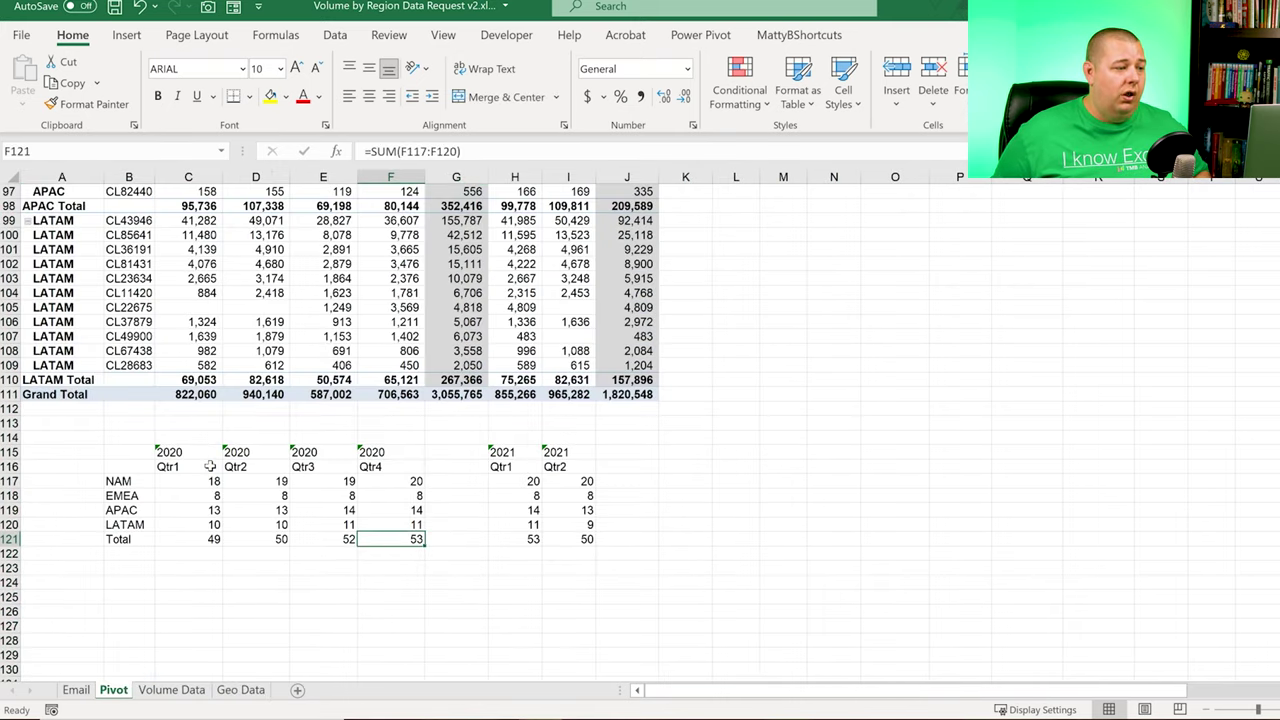
key("shift+Right")
key("shift+Right")
key("Right")
key("Right")
key("Right")
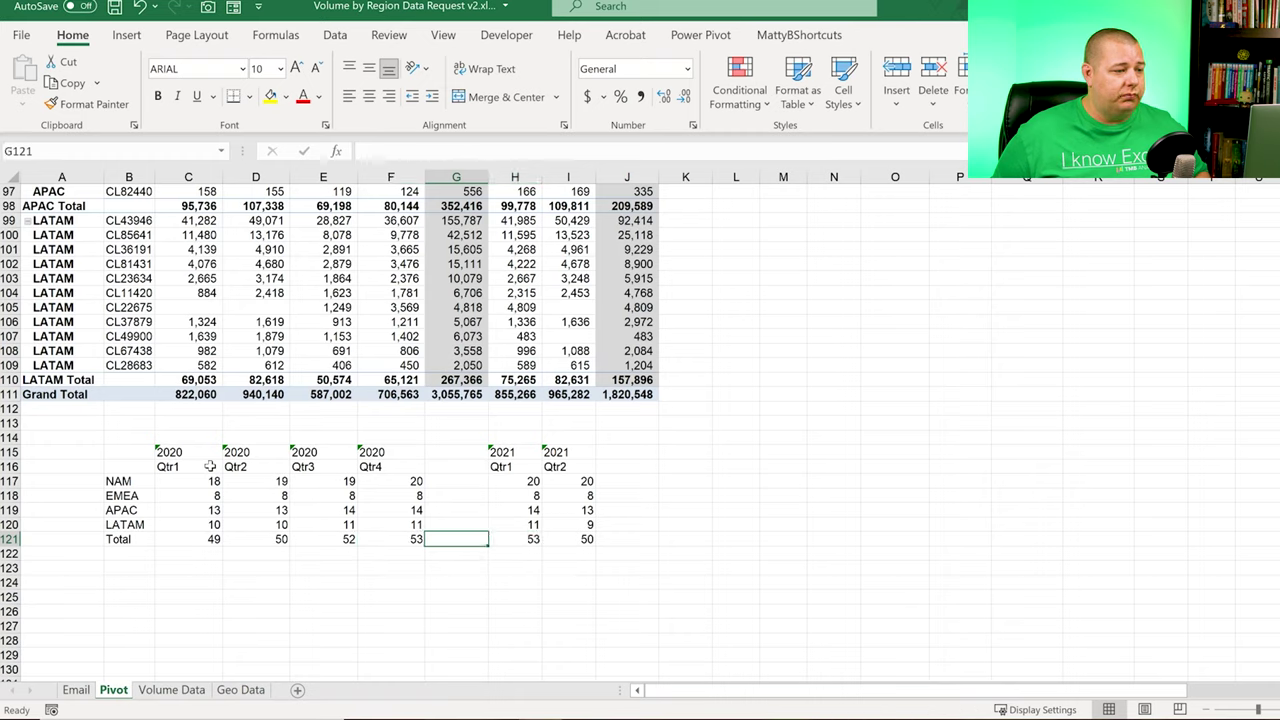
key("ctrl+Up")
key("Down")
key("Down")
key("Down")
key("Down")
key("Down")
key("Down")
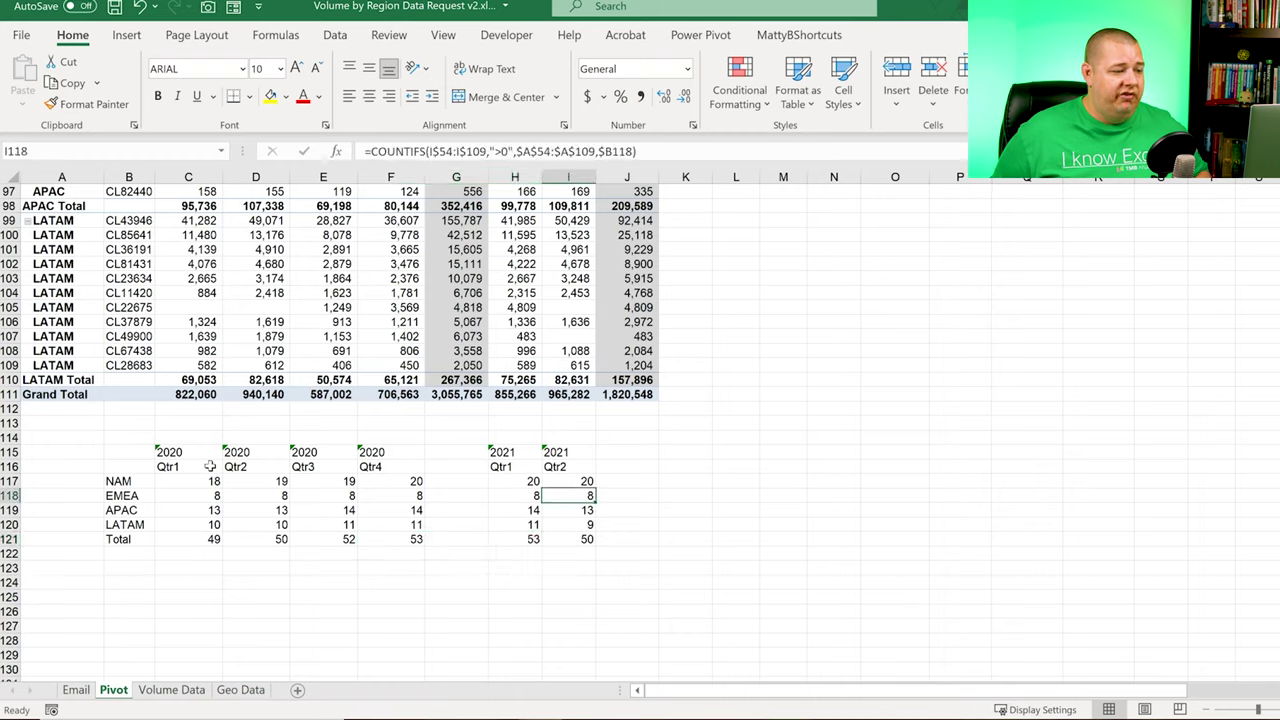
key("Left")
key("Left")
key("Left")
key("Left")
key("Left")
key("Left")
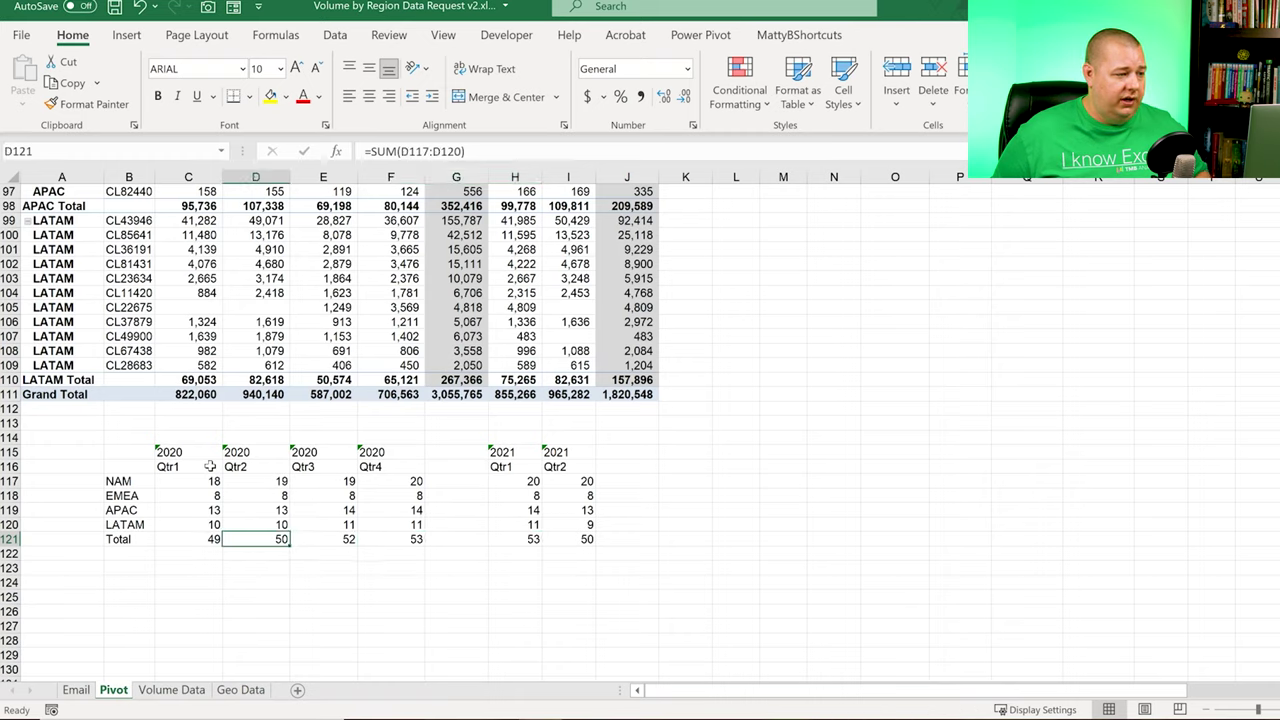
key("ctrl+Up")
key("Down")
key("Right")
key("Down")
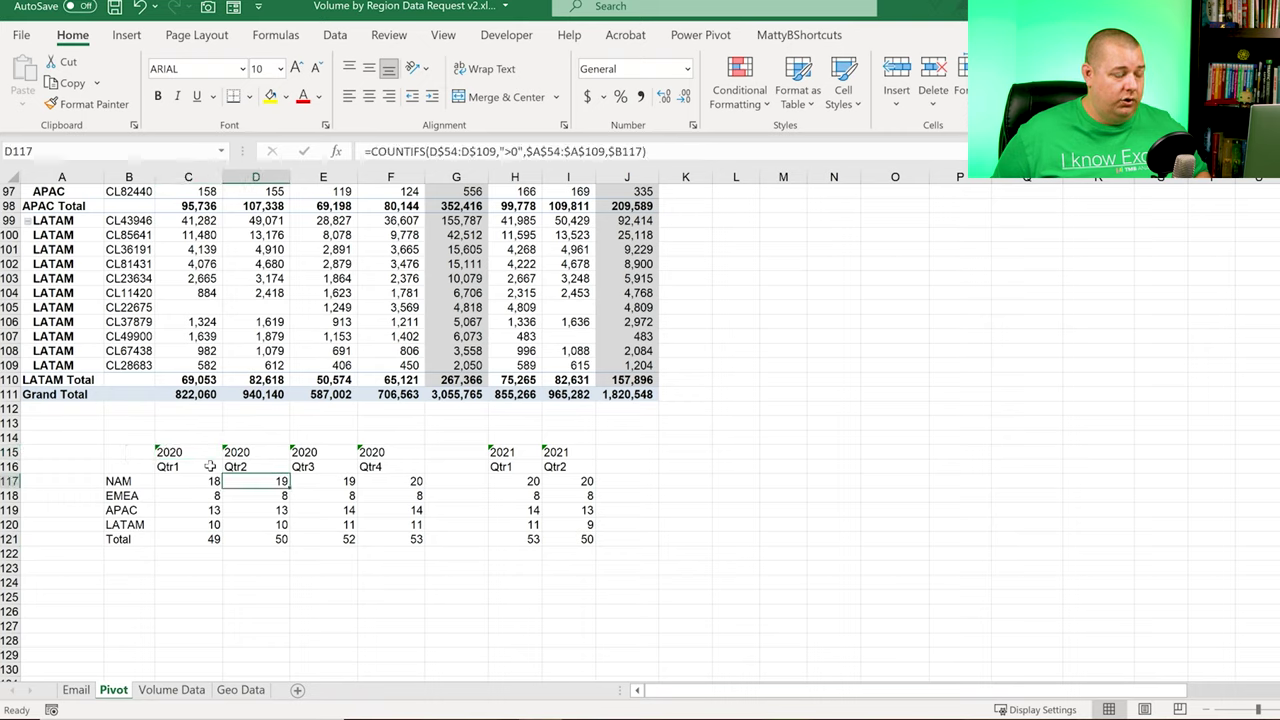
key("ctrl+shift+Down")
key("shift+Up")
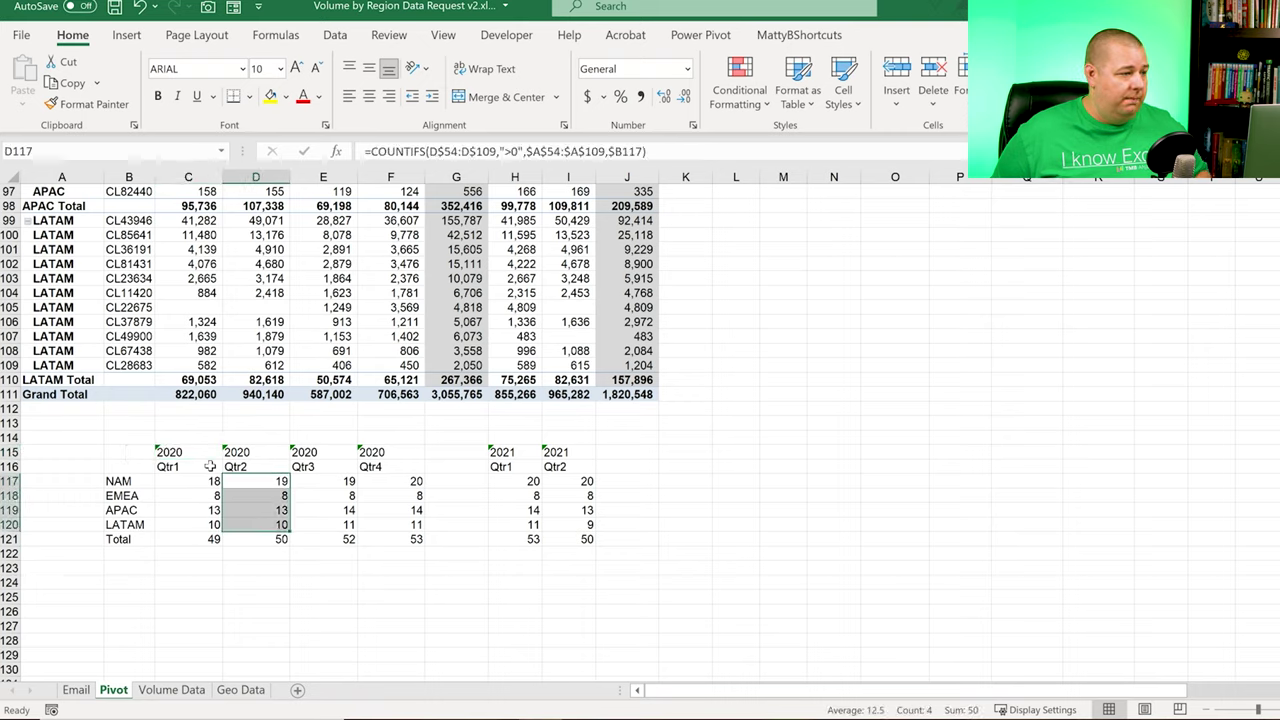
Step: Begin a formula in K117 referencing NAM's 2021 Qtr2 count in I117
key("Right")
key("Right")
key("Right")
key("Right")
key("Right")
key("Right")
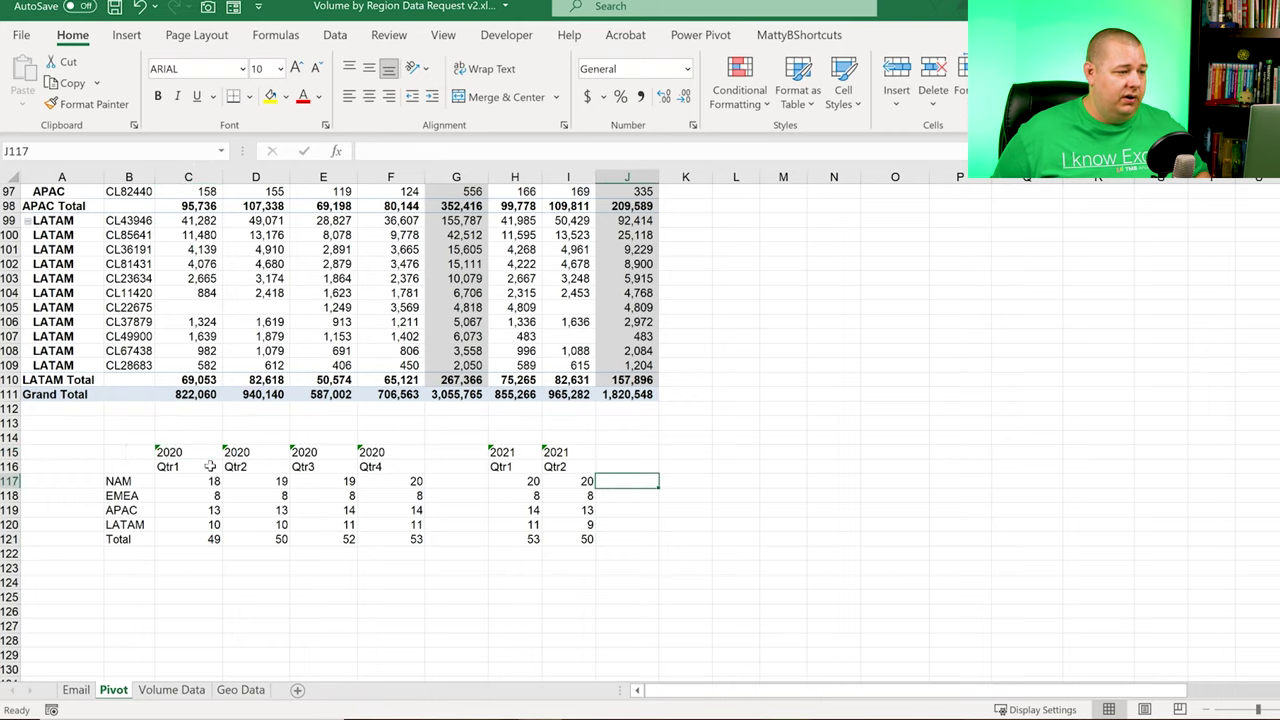
key("Right")
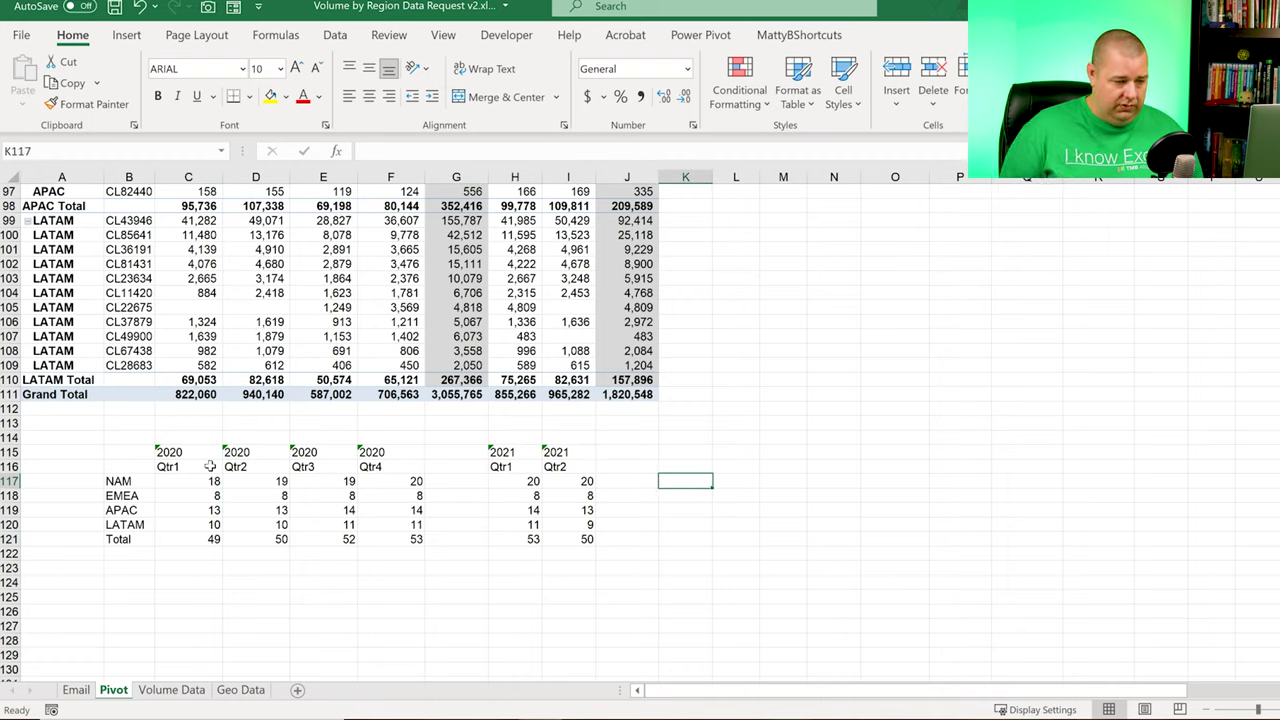
type("=")
key("Left")
key("Left")
Step: Complete =I117-D117 in K117 and copy it down through K121
type("-")
key("Left")
key("Left")
key("Left")
key("Left")
key("Left")
key("Left")
key("Left")
key("ctrl+Return")
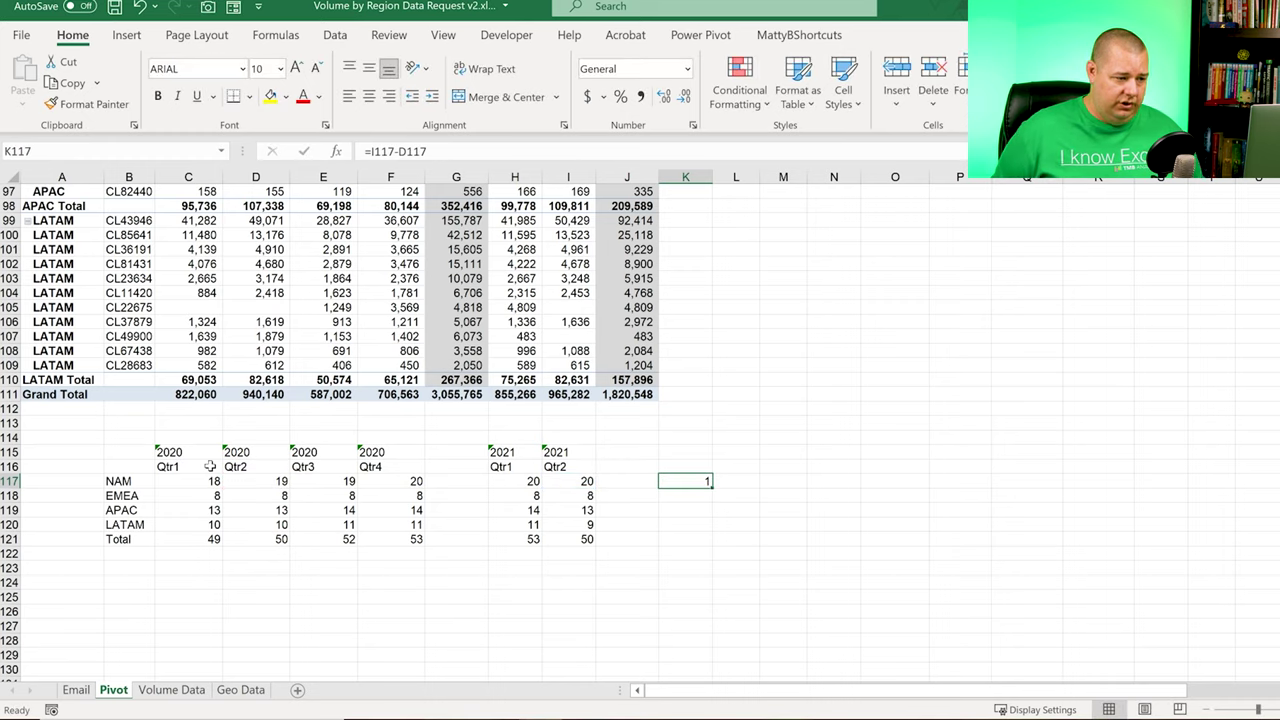
key("ctrl+c")
key("shift+Down")
key("shift+Down")
key("shift+Down")
key("shift+Down")
key("ctrl+v")
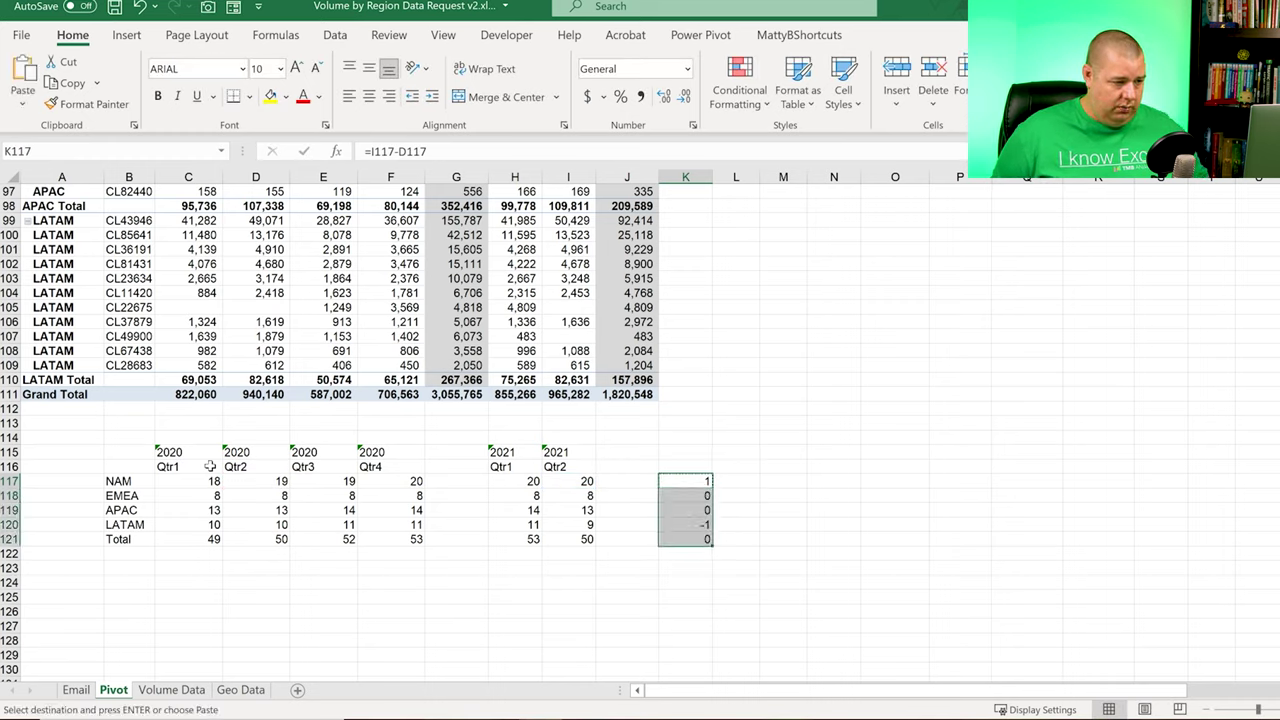
Step: Review the differences, including LATAM's -1, then inspect the NAM COUNTIFS formula in C117
key("Down")
key("ctrl+Down")
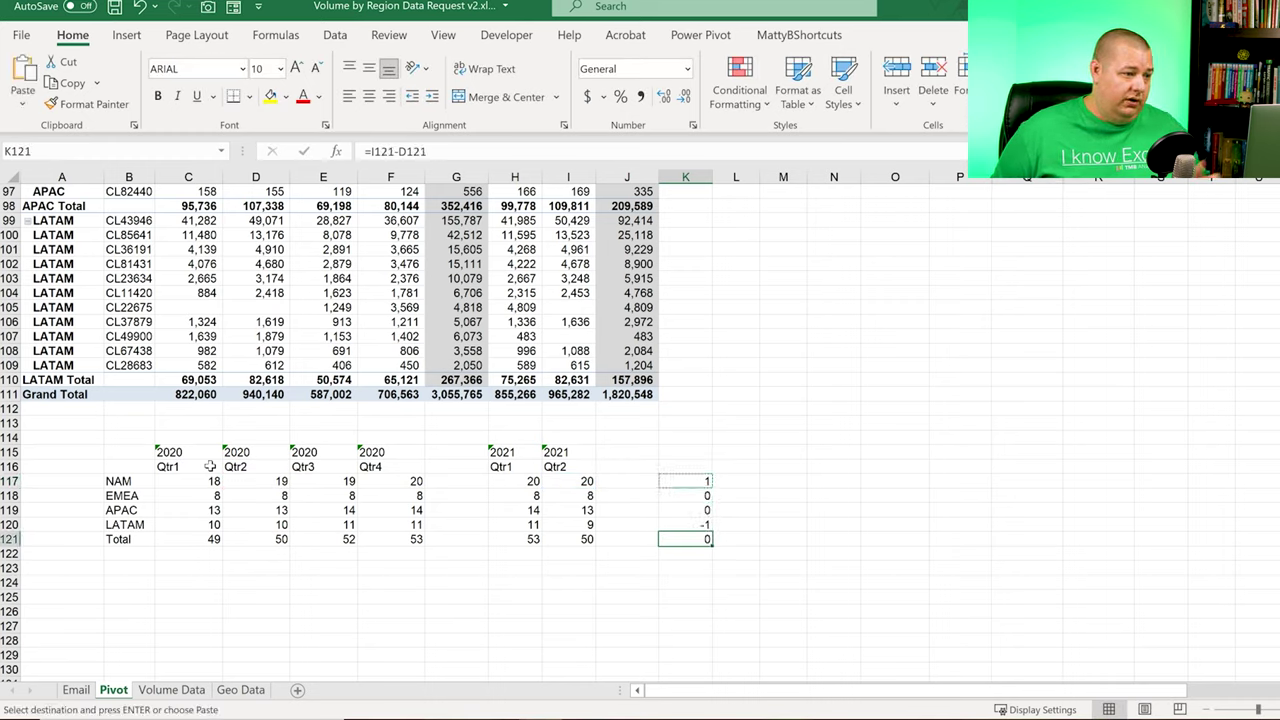
key("Up")
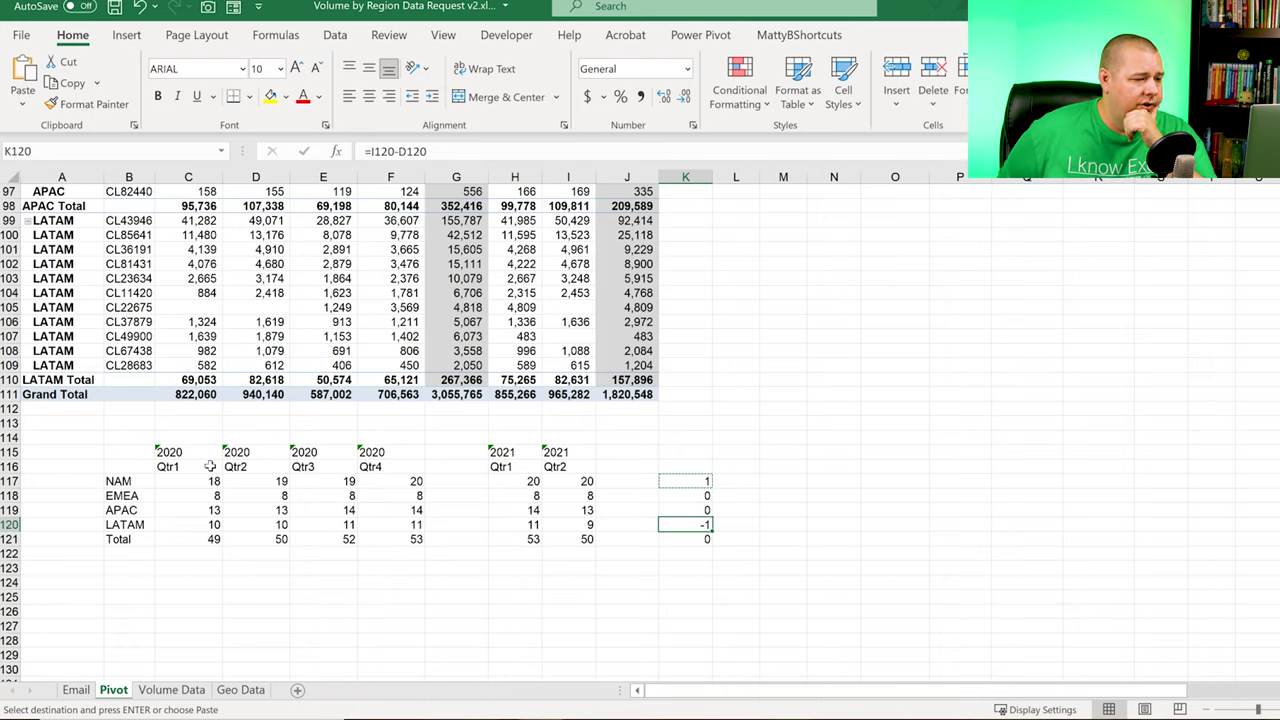
key("Up")
key("Up")
key("Up")
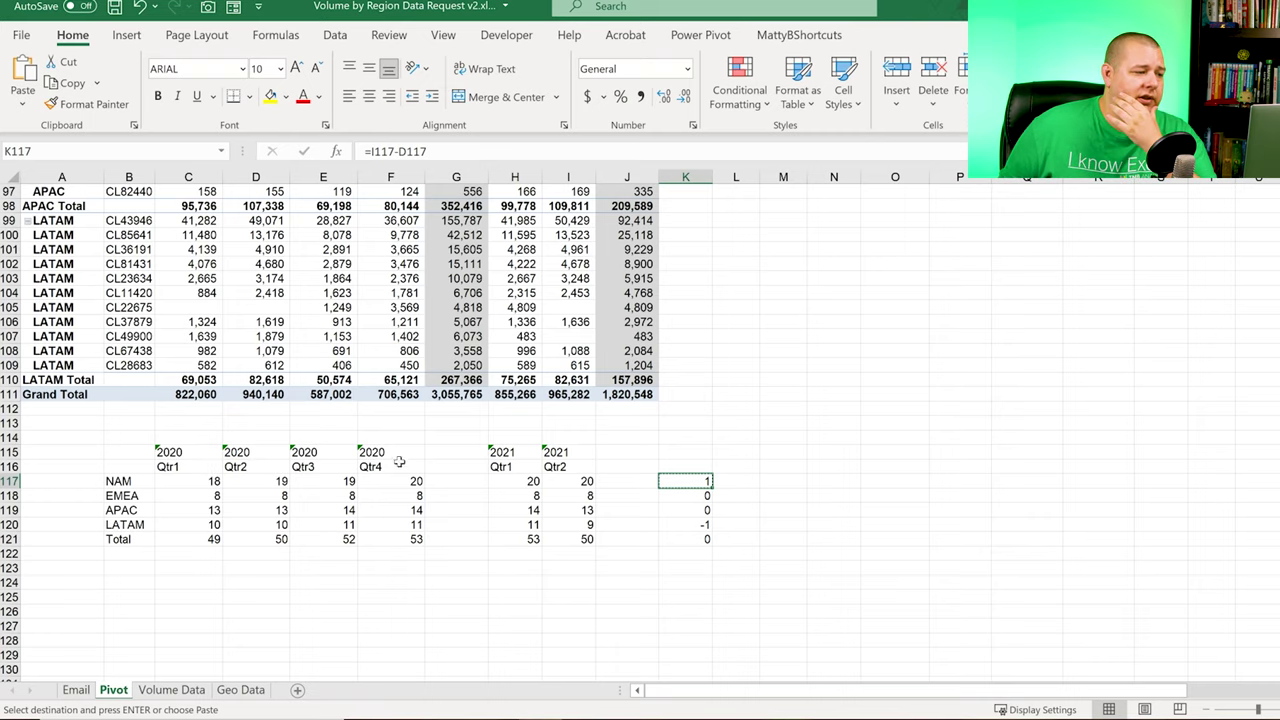
left_click(217, 482)
scroll(550, 458, "up", 7)
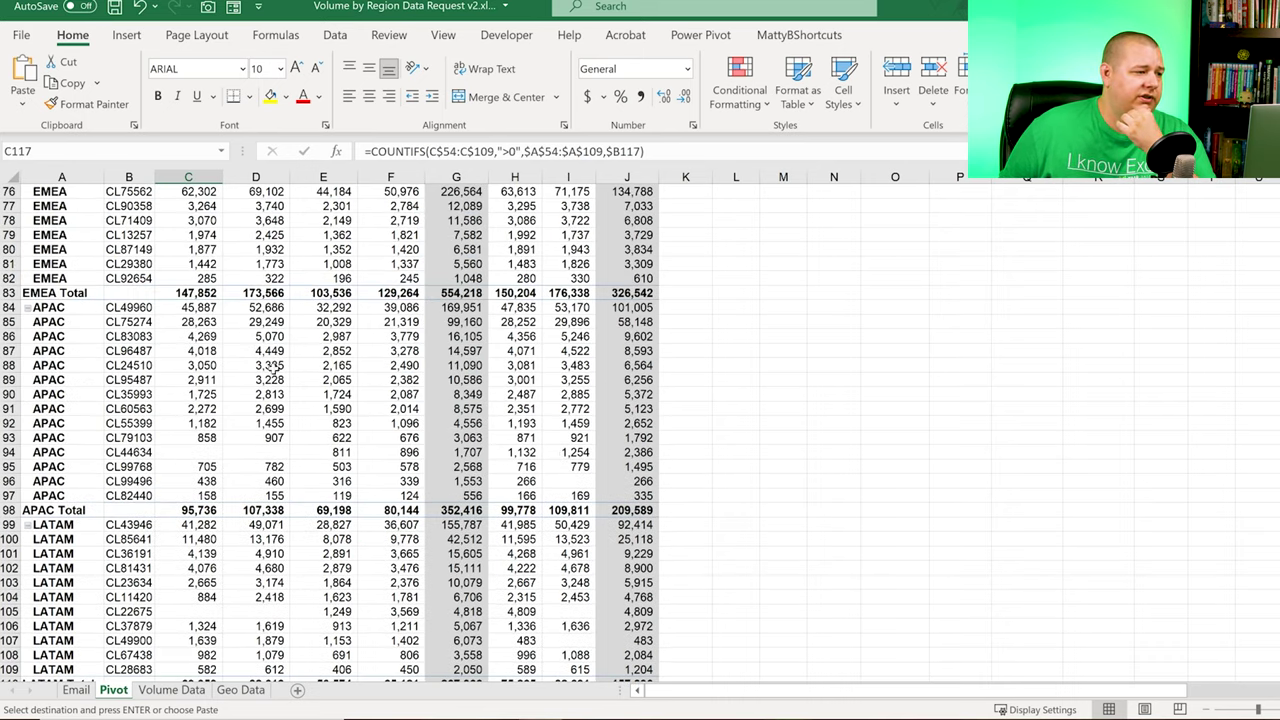
left_click_drag(259, 305, 267, 494)
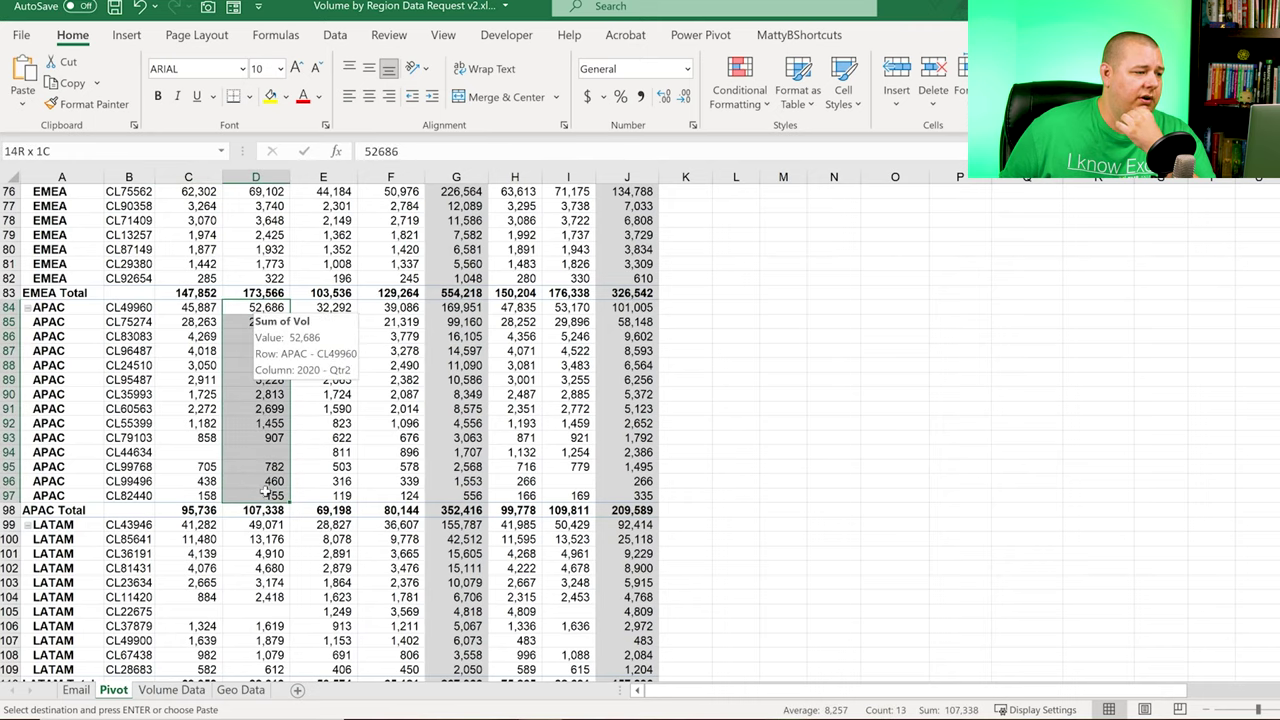
scroll(572, 480, "down", 8)
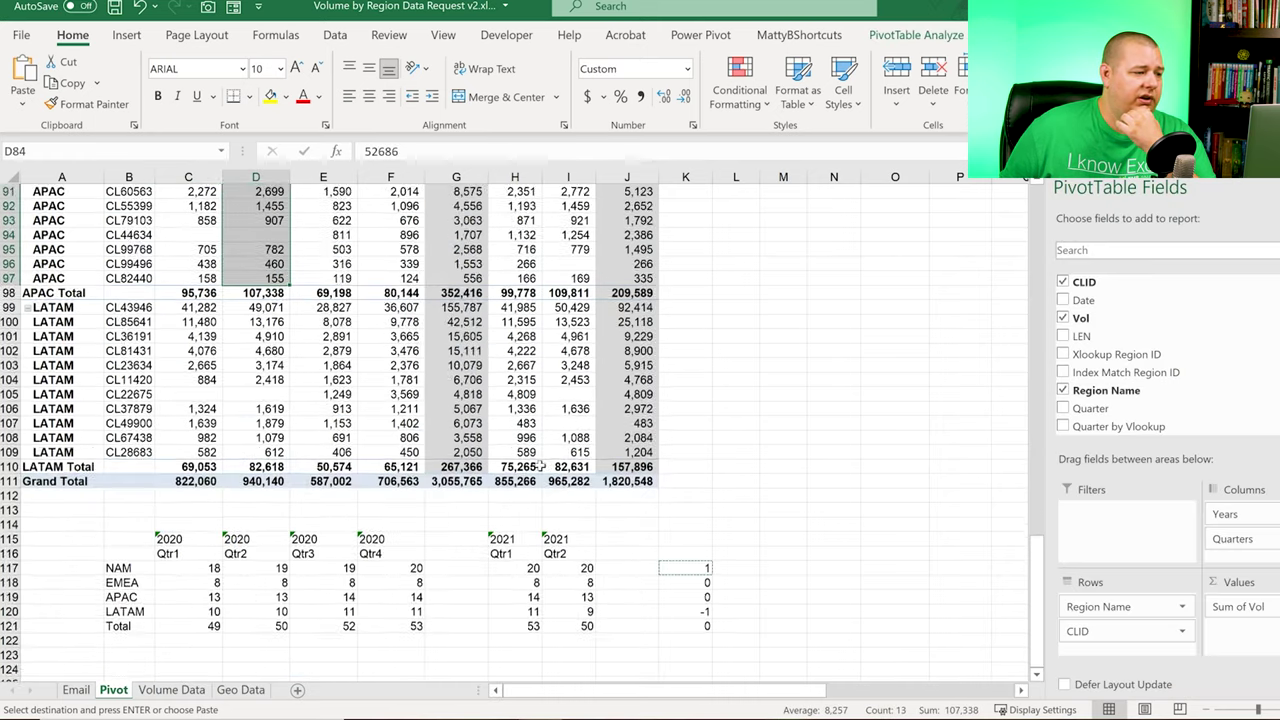
left_click(266, 464)
scroll(480, 450, "up", 12)
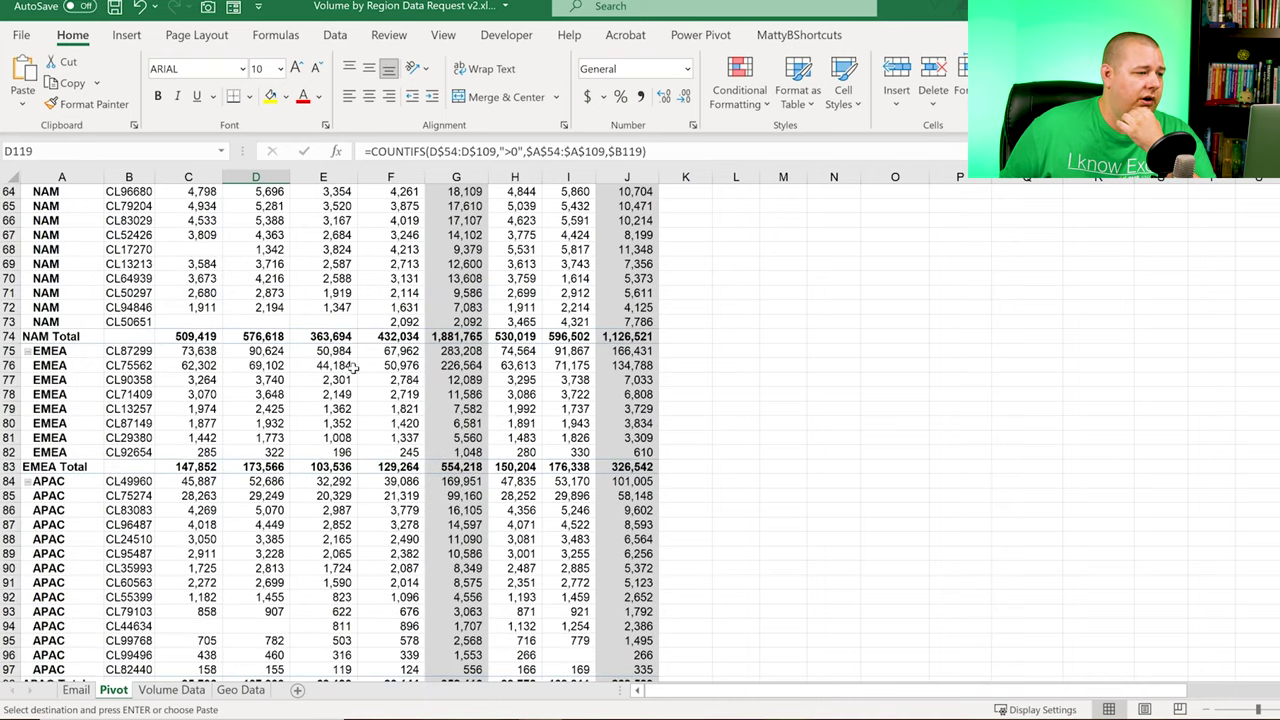
scroll(427, 462, "down", 2)
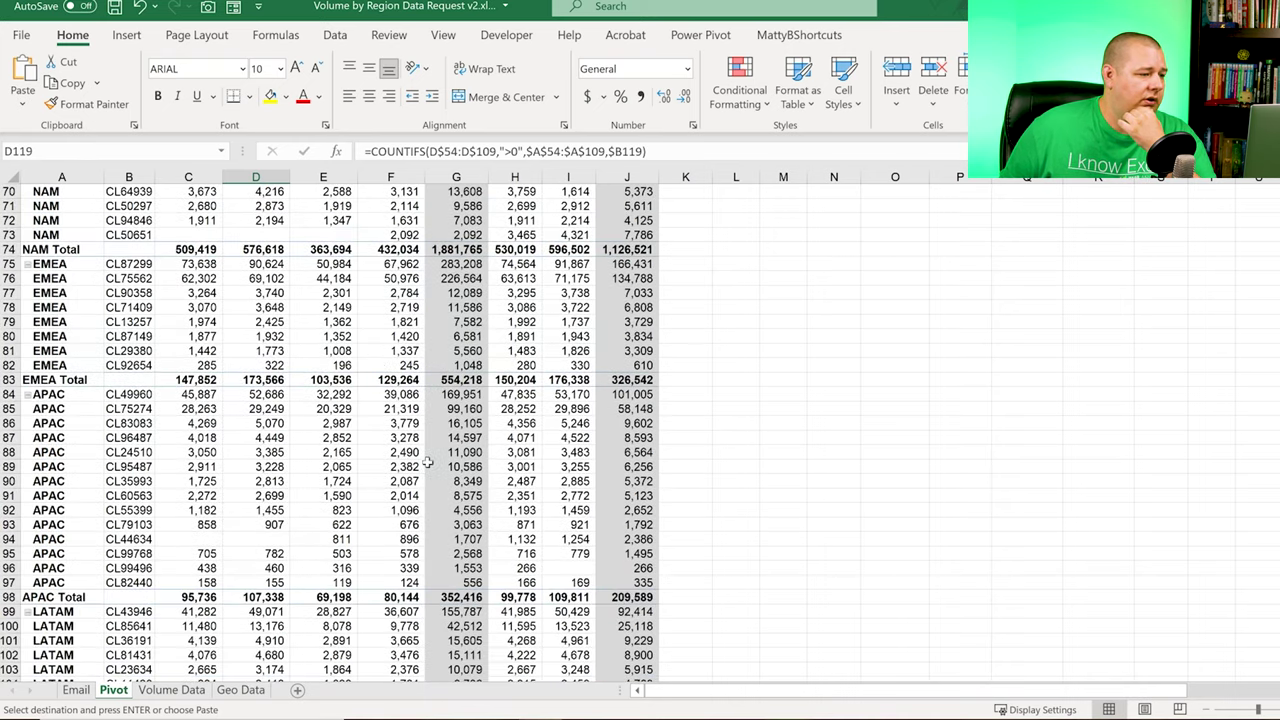
scroll(427, 462, "down", 4)
left_click_drag(567, 438, 567, 583)
scroll(597, 596, "down", 3)
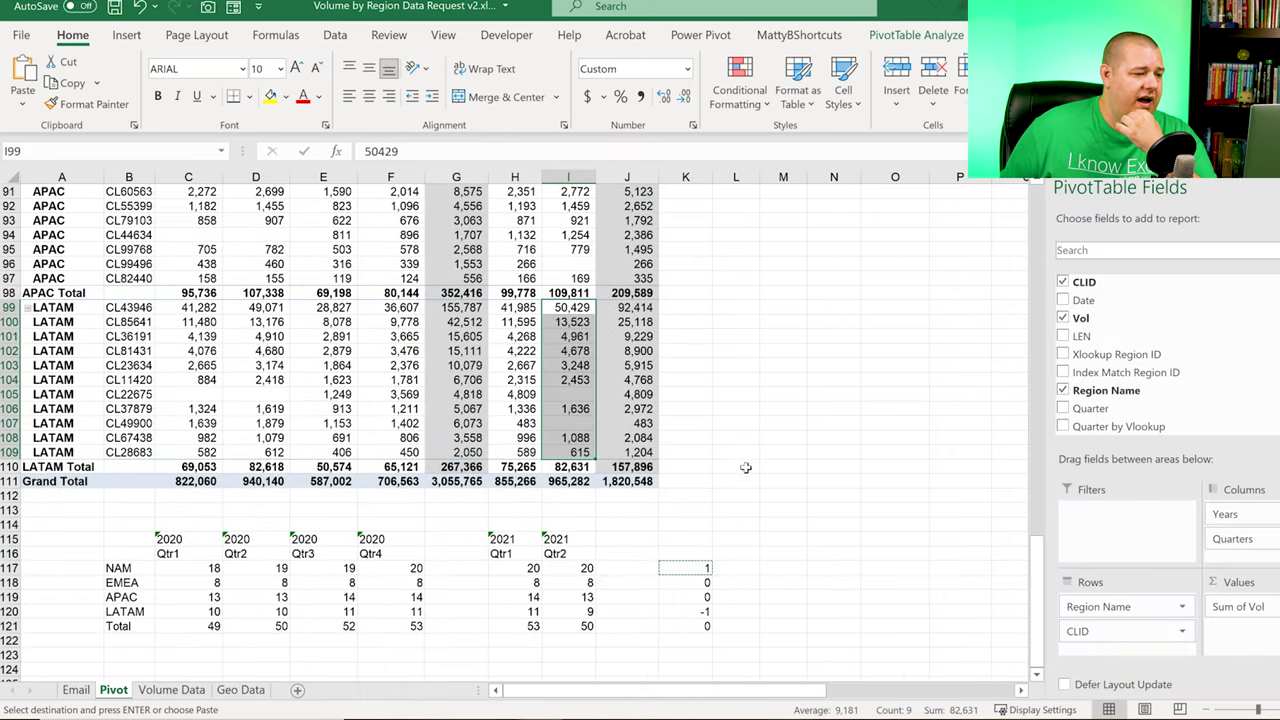
left_click(582, 611)
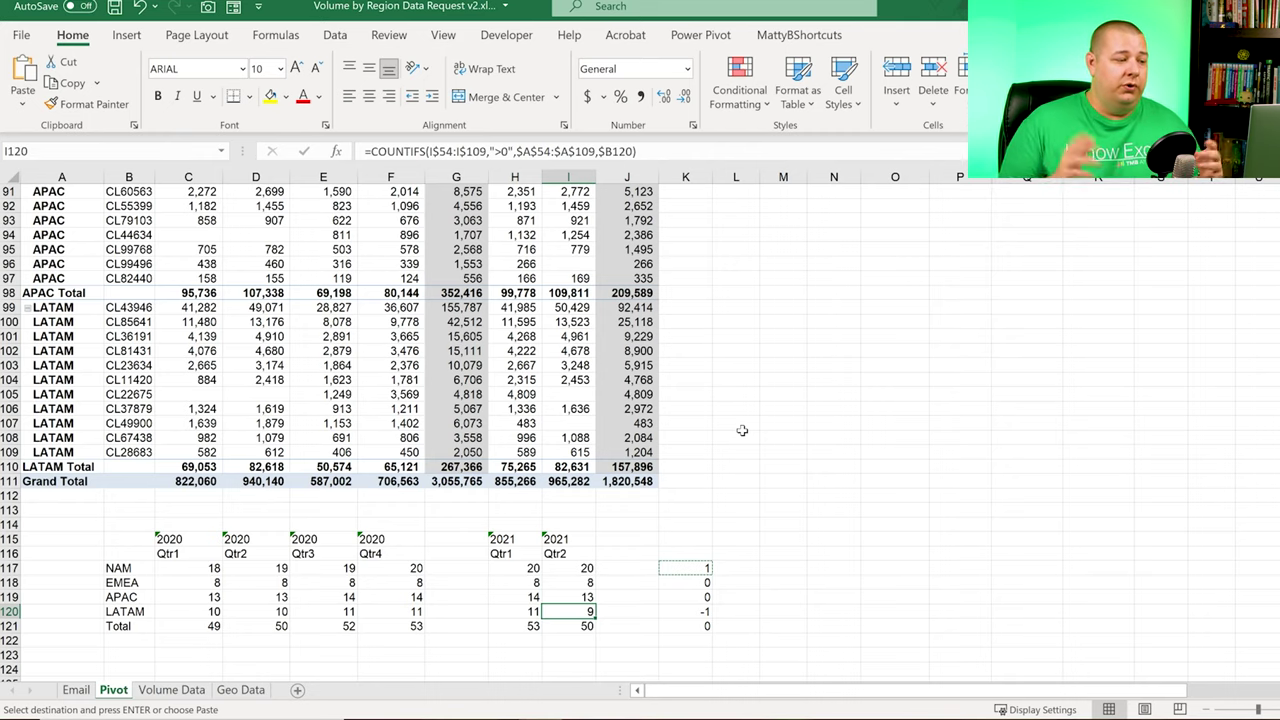
key("Left")
key("Left")
key("Left")
key("Left")
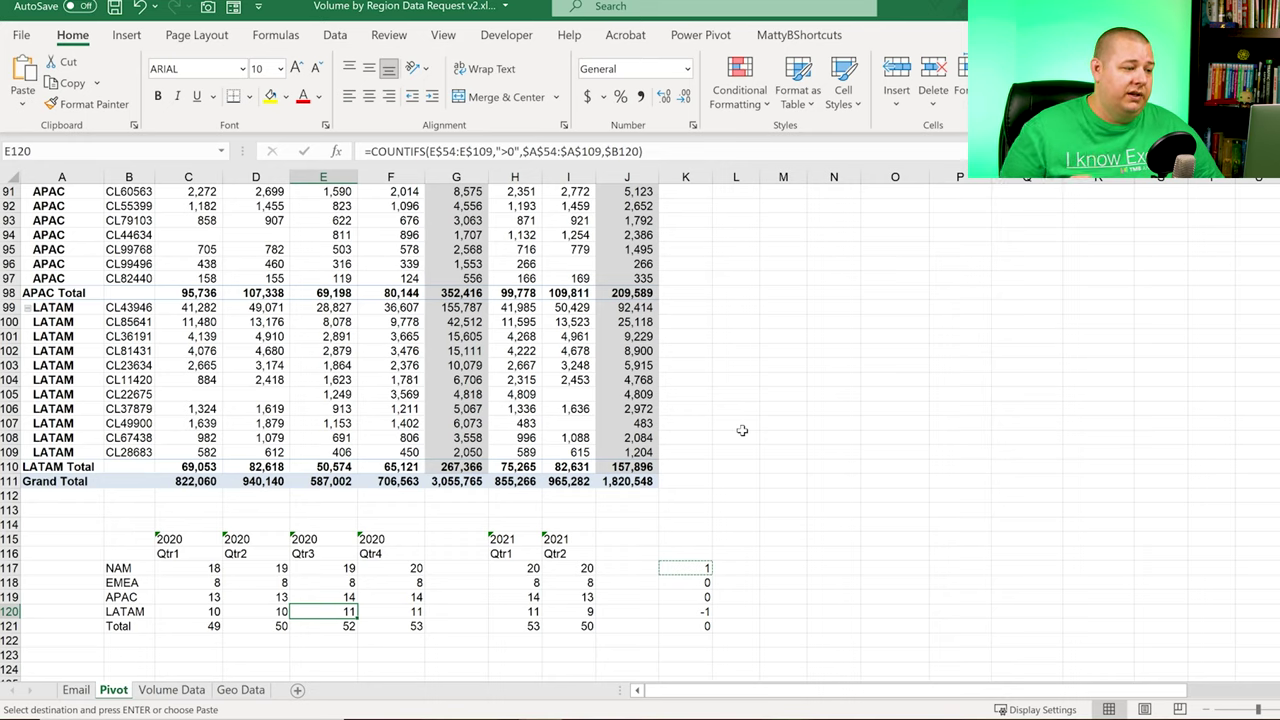
left_click(785, 567)
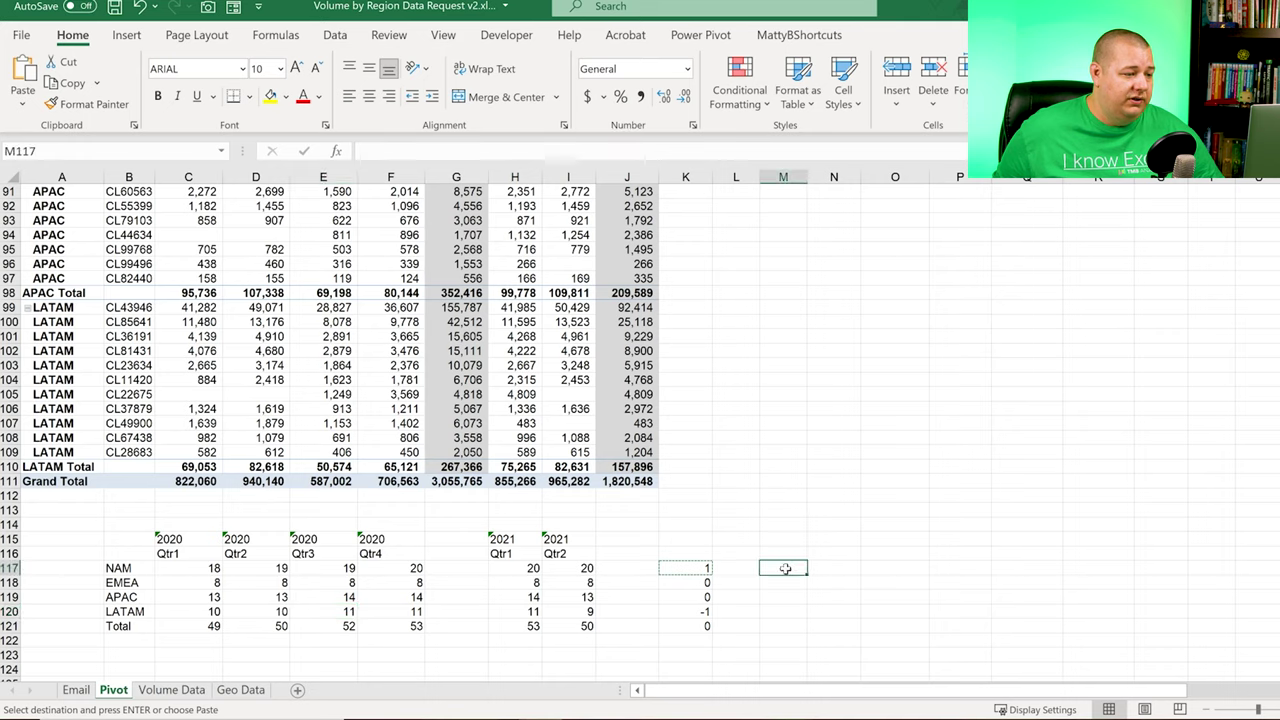
left_click(702, 567)
left_click(697, 621)
left_click(702, 582)
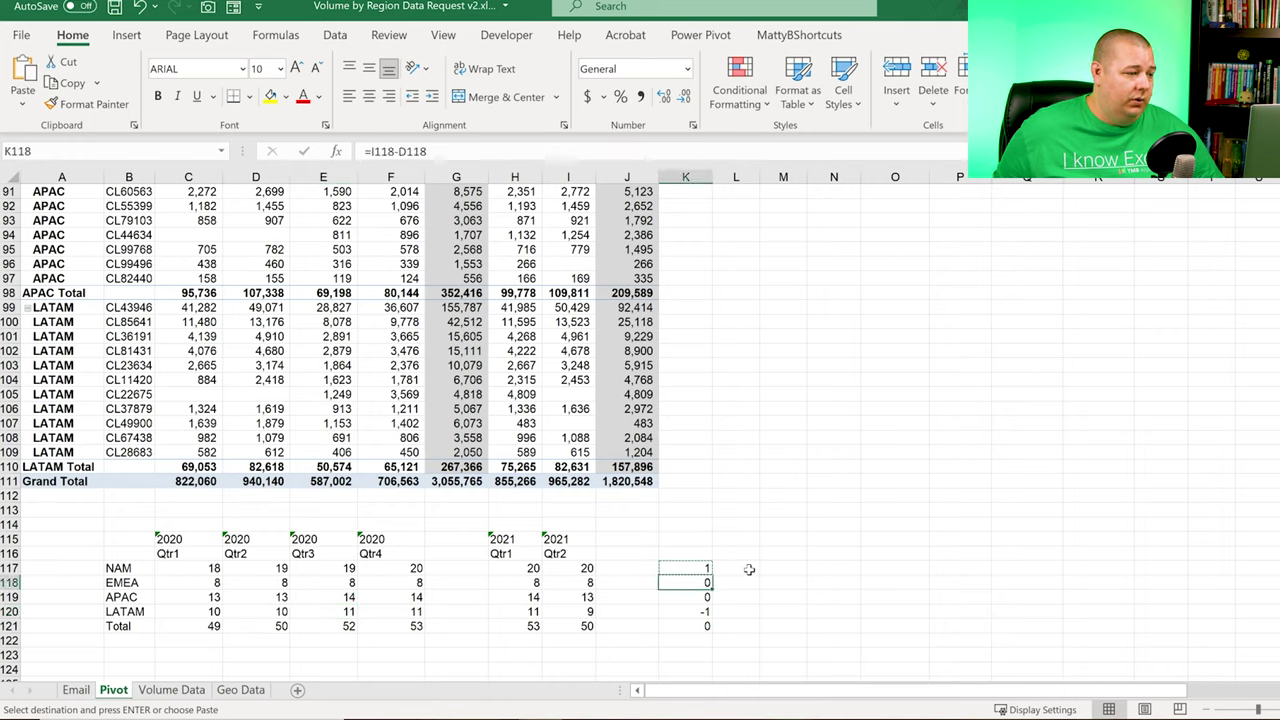
left_click(188, 584)
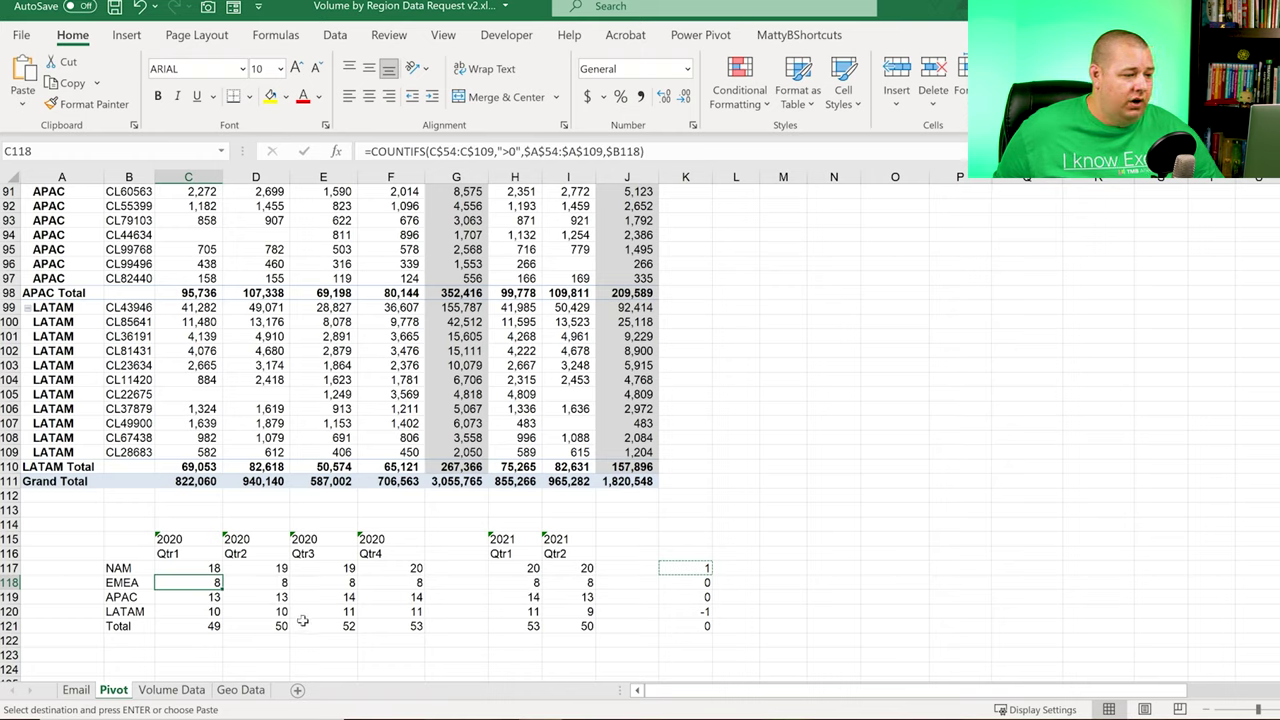
key("Down")
key("Down")
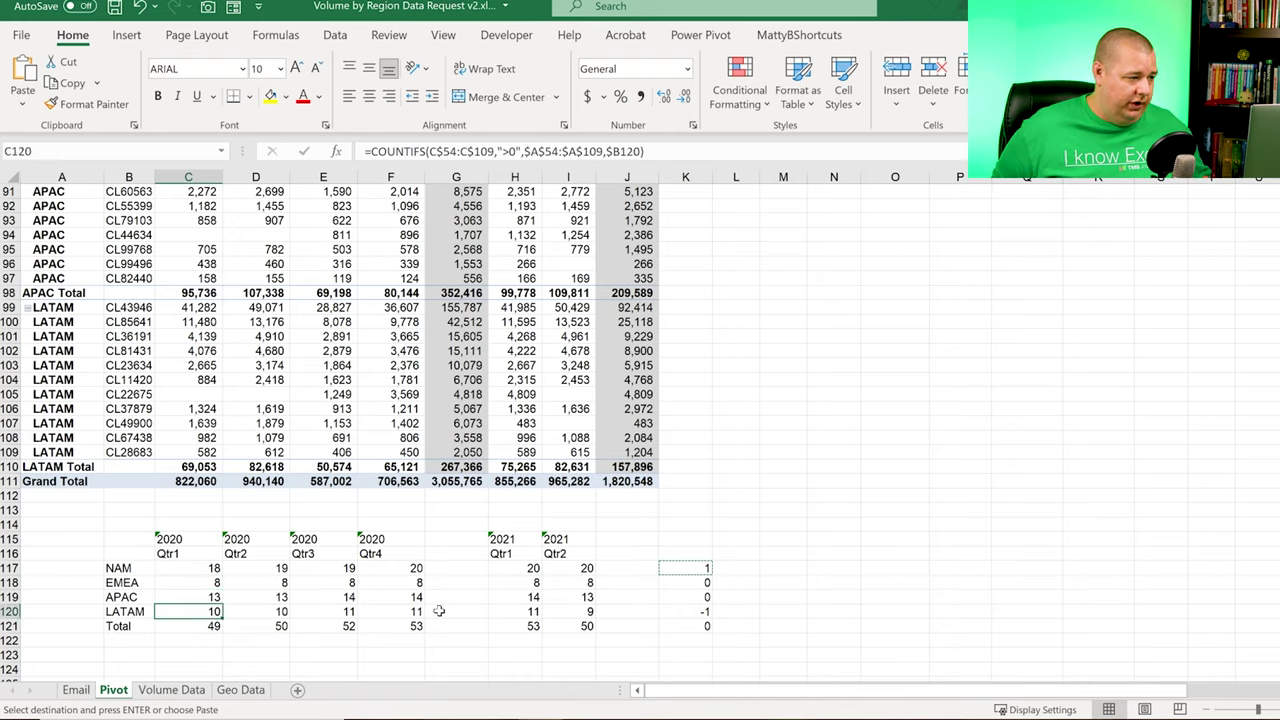
key("Left")
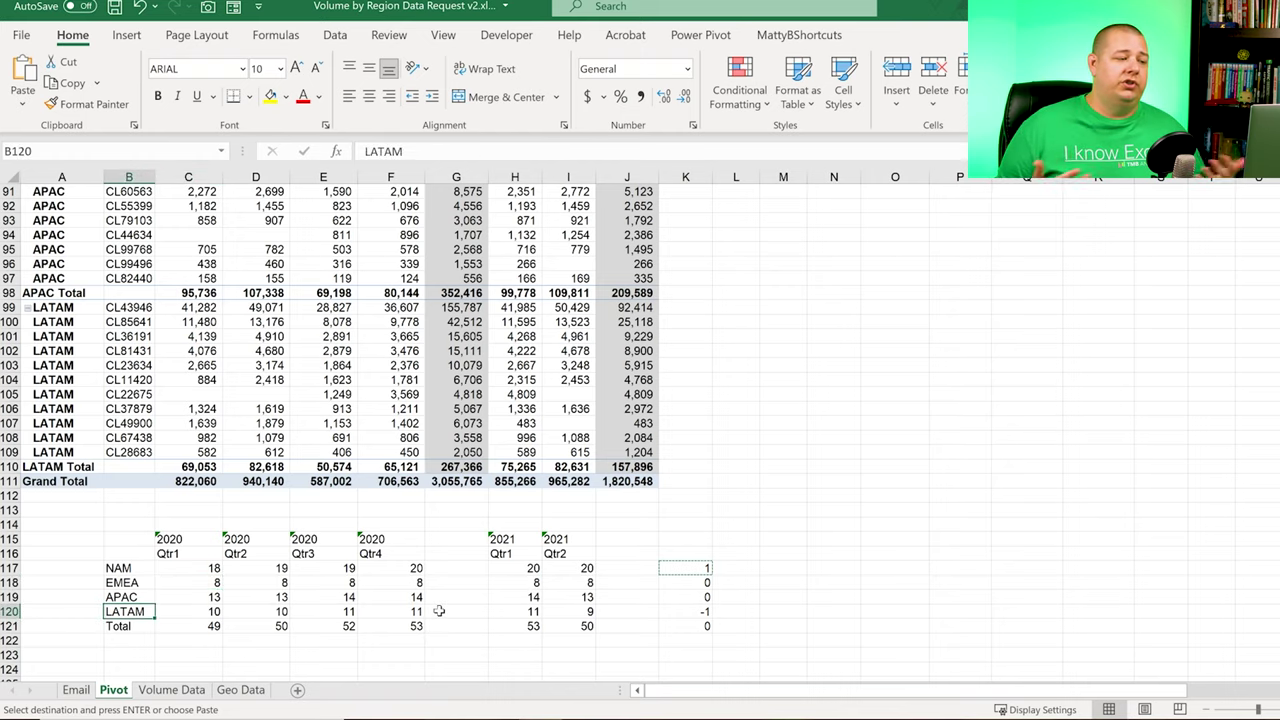
key("Down")
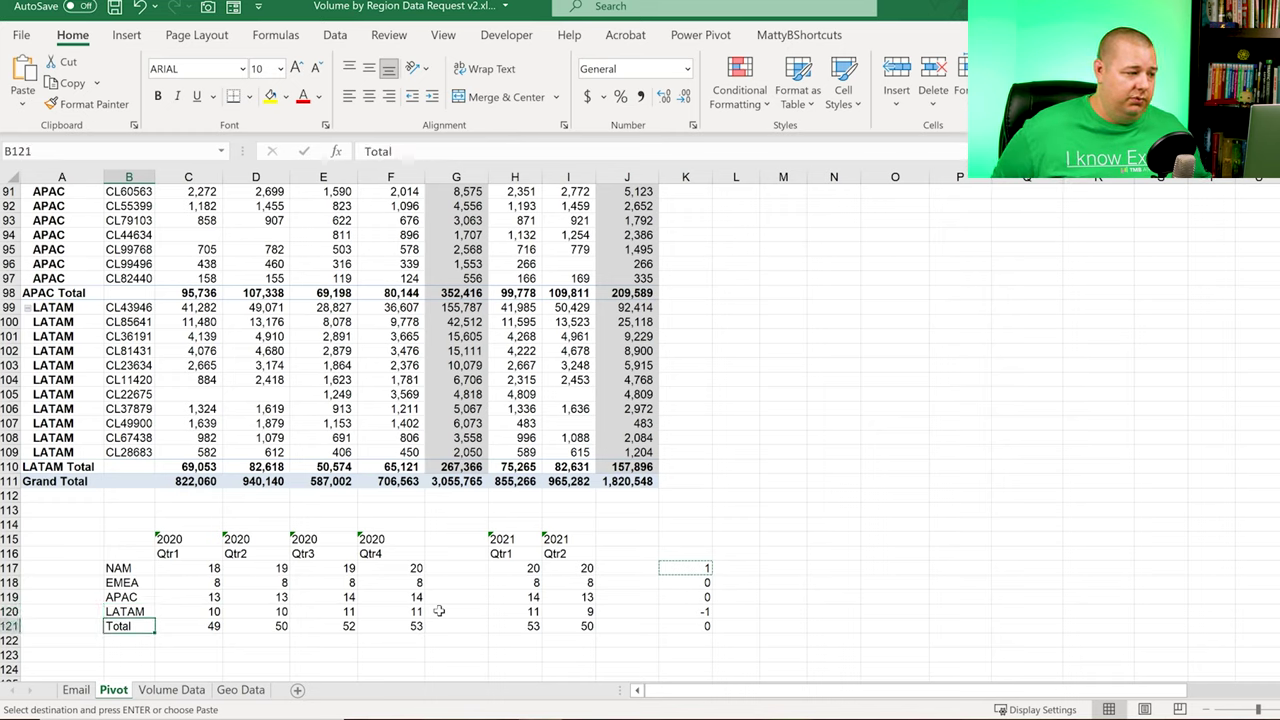
Step: Add a top border across the Total row B121:I121
key("ctrl+shift+Right")
key("ctrl+shift+Right")
key("ctrl+shift+Right")
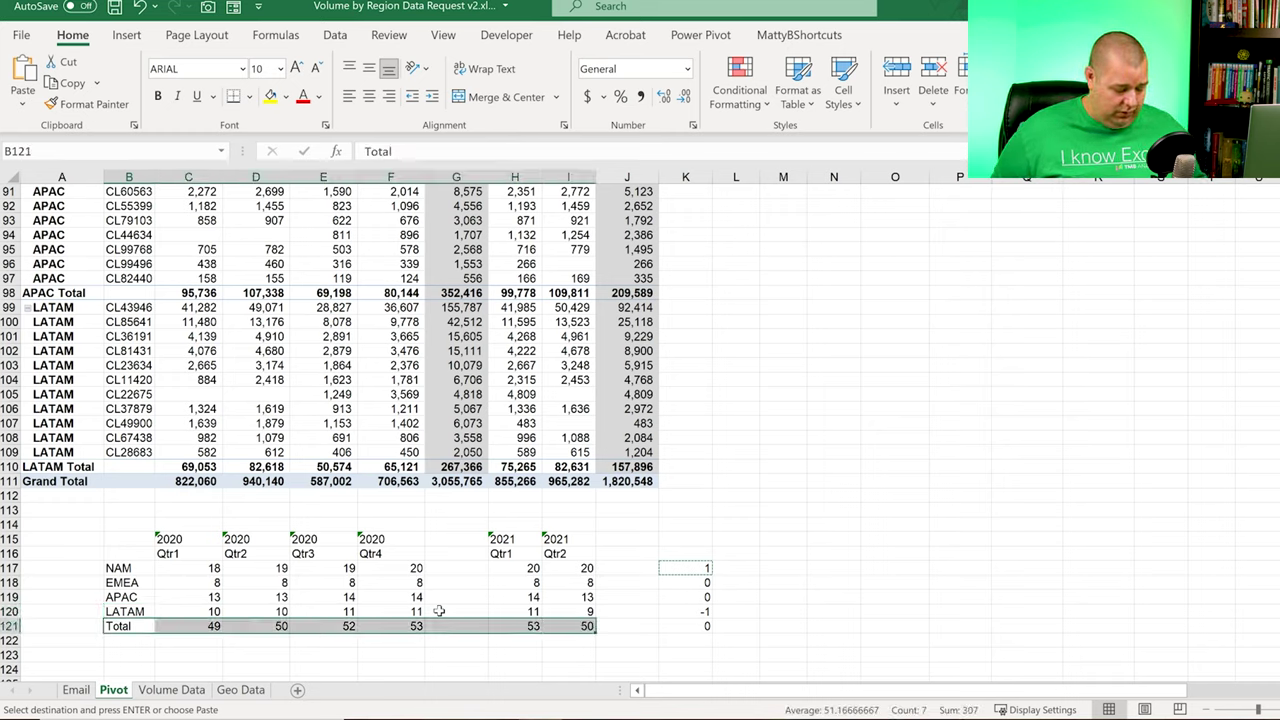
key("alt+h")
key("b")
key("p")
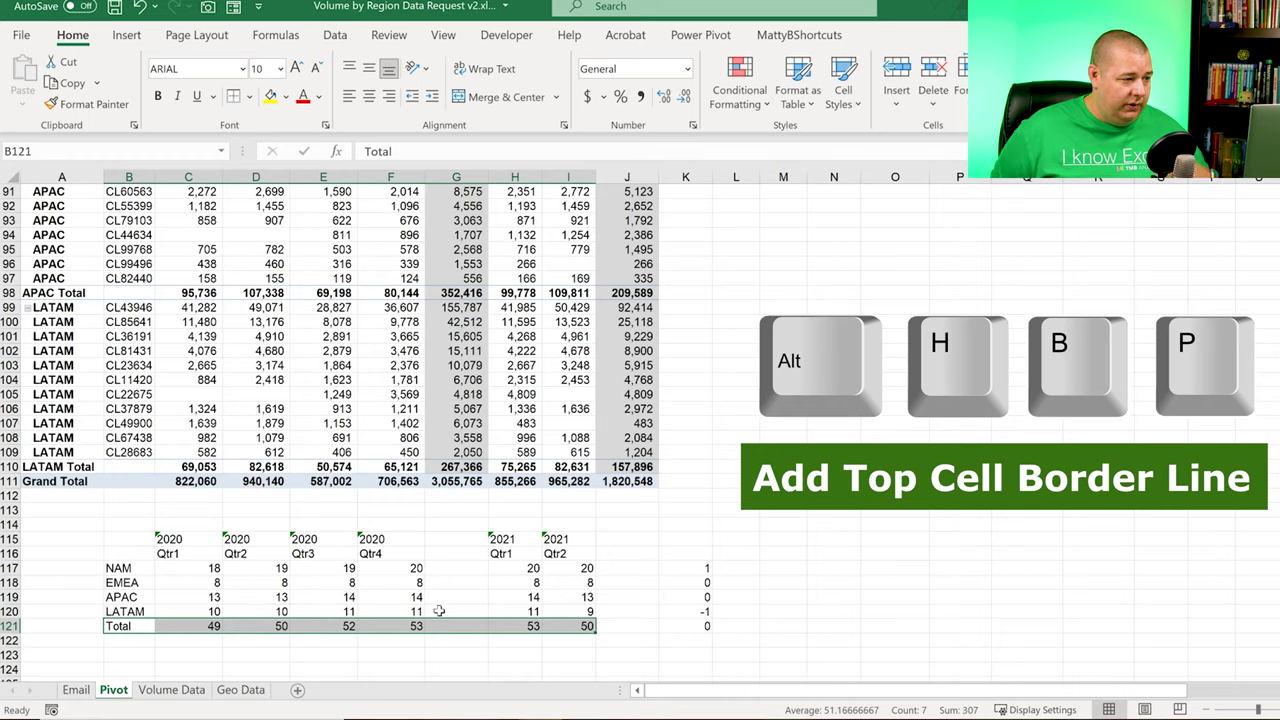
Step: Bold the region and Total labels in B117:B121
key("Down")
key("Up")
key("ctrl+shift+Up")
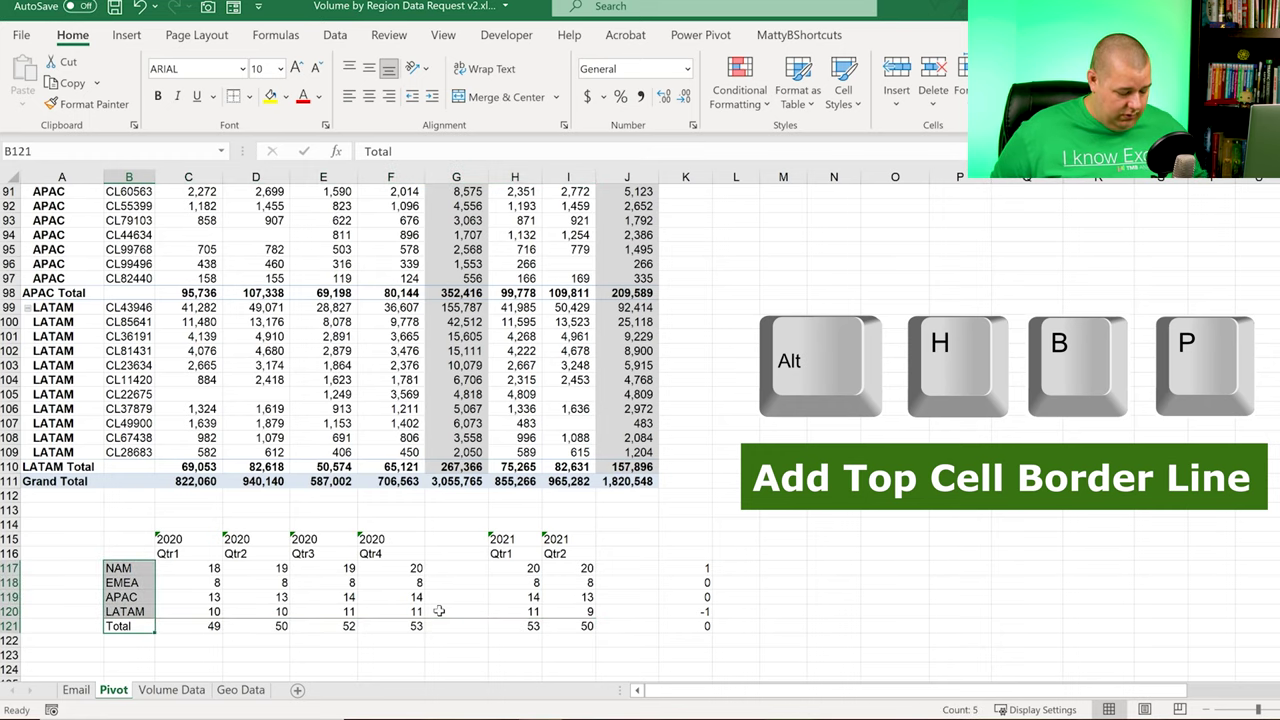
key("ctrl+b")
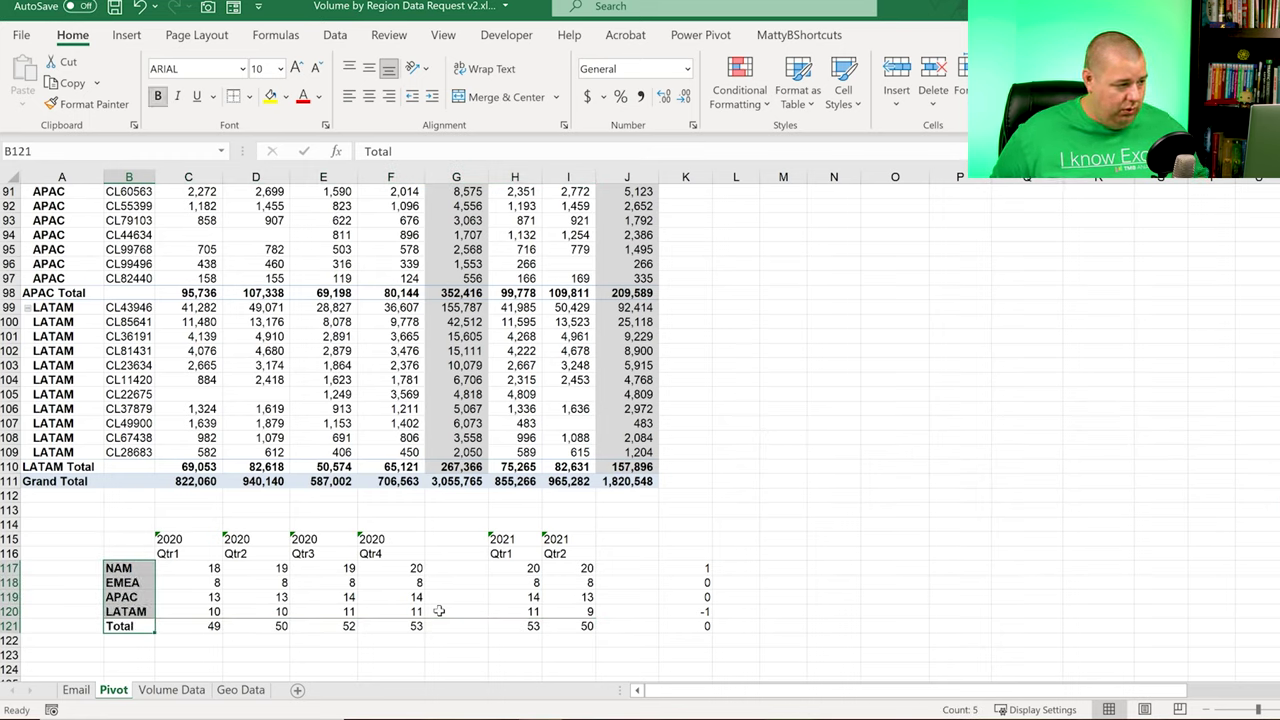
Step: Indent the four region names NAM to LATAM in B117:B120
key("Up")
key("Up")
key("Up")
key("Up")
key("shift+Down")
key("shift+Down")
key("shift+Down")
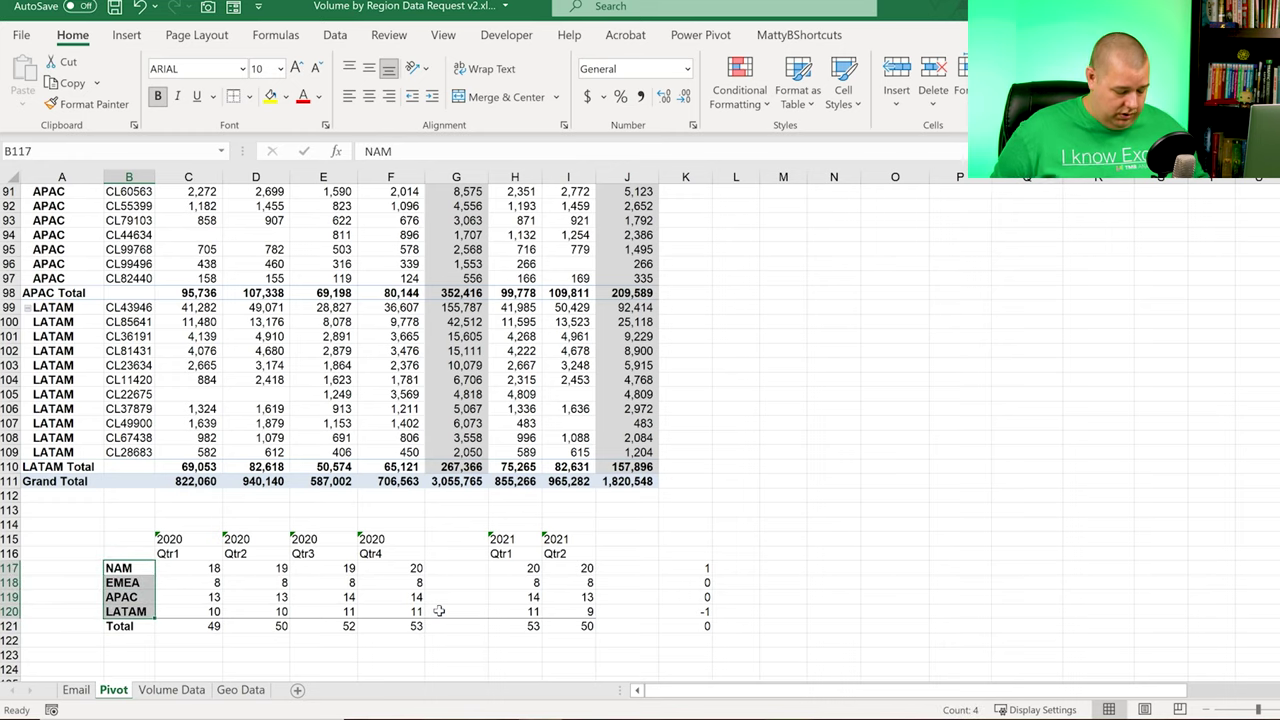
key("alt+h")
key("6")
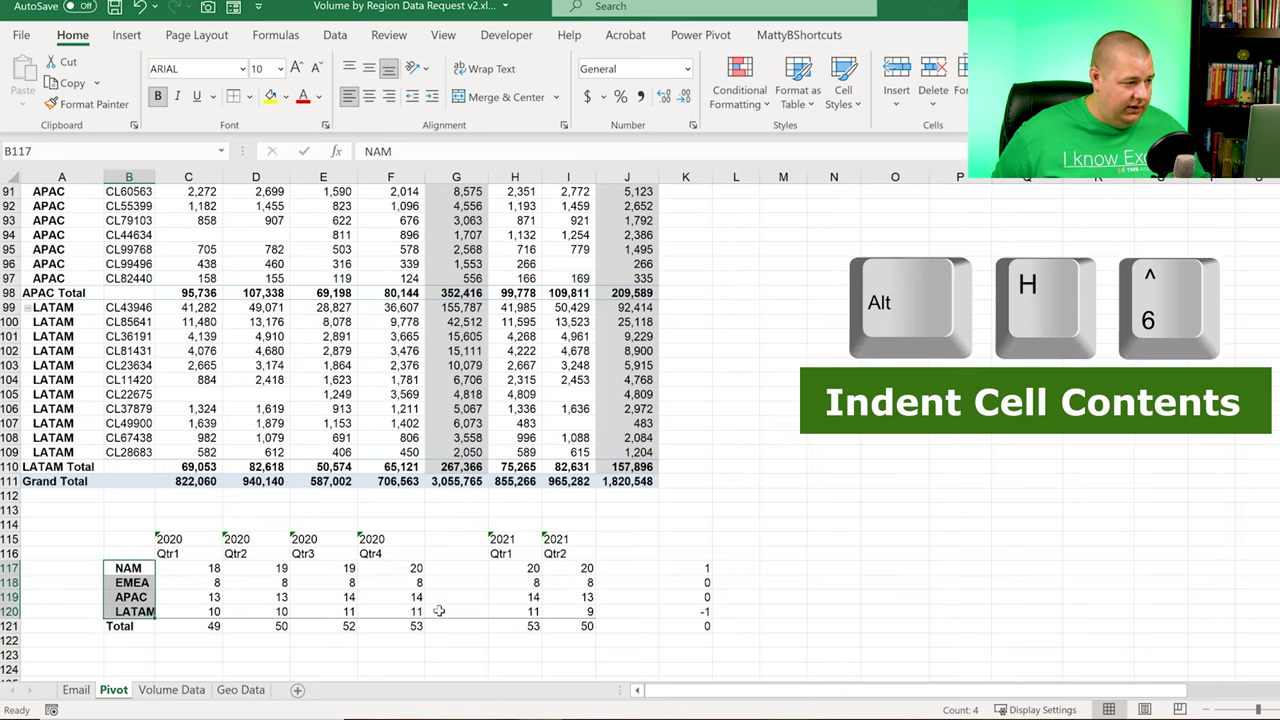
Step: Bold the 2020 year and Qtr1–Qtr4 headers in C115:F116
key("Right")
key("Right")
key("Right")
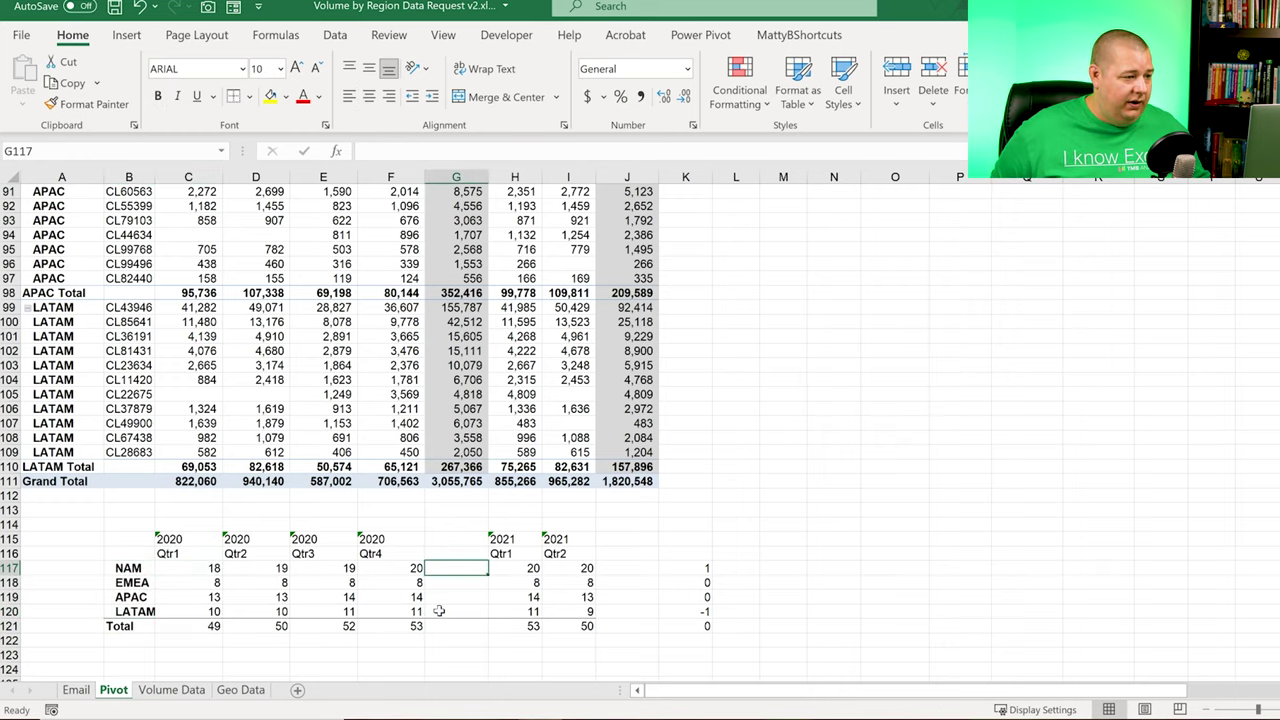
key("Up")
key("Left")
key("Up")
key("Up")
key("Left")
key("Left")
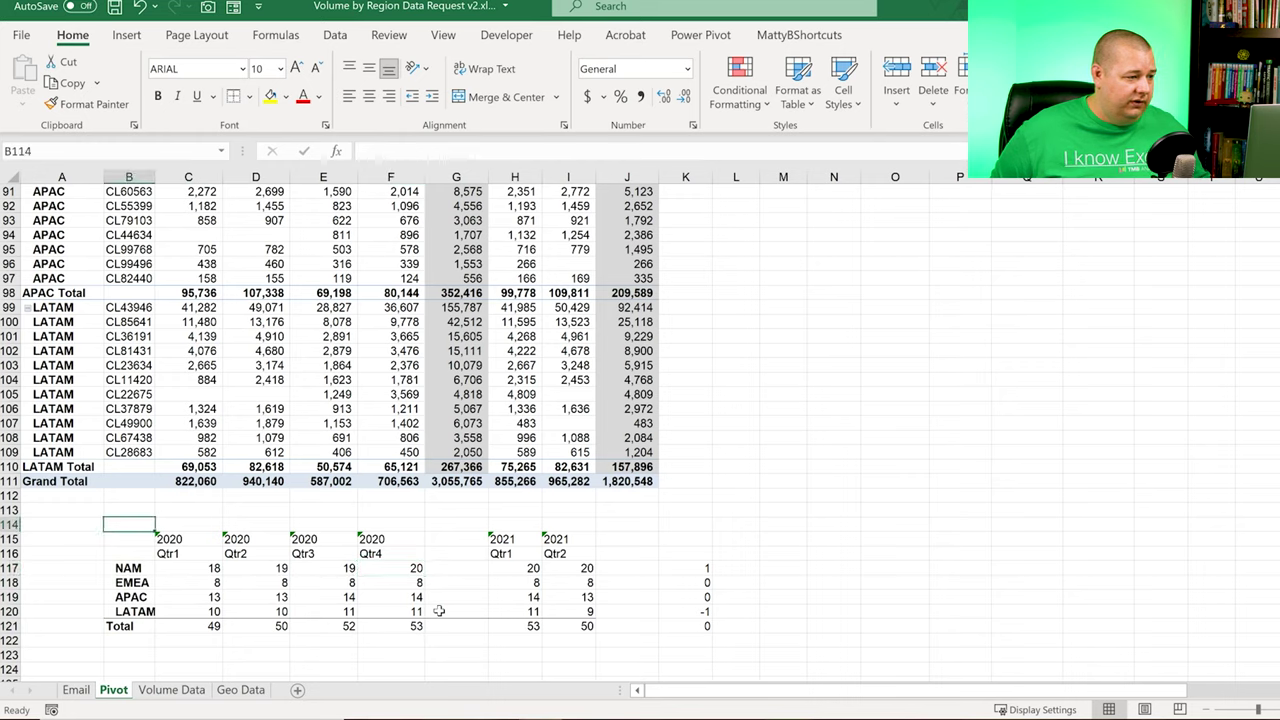
key("Down")
key("Right")
key("shift+Right")
key("shift+Right")
key("shift+Right")
key("shift+Down")
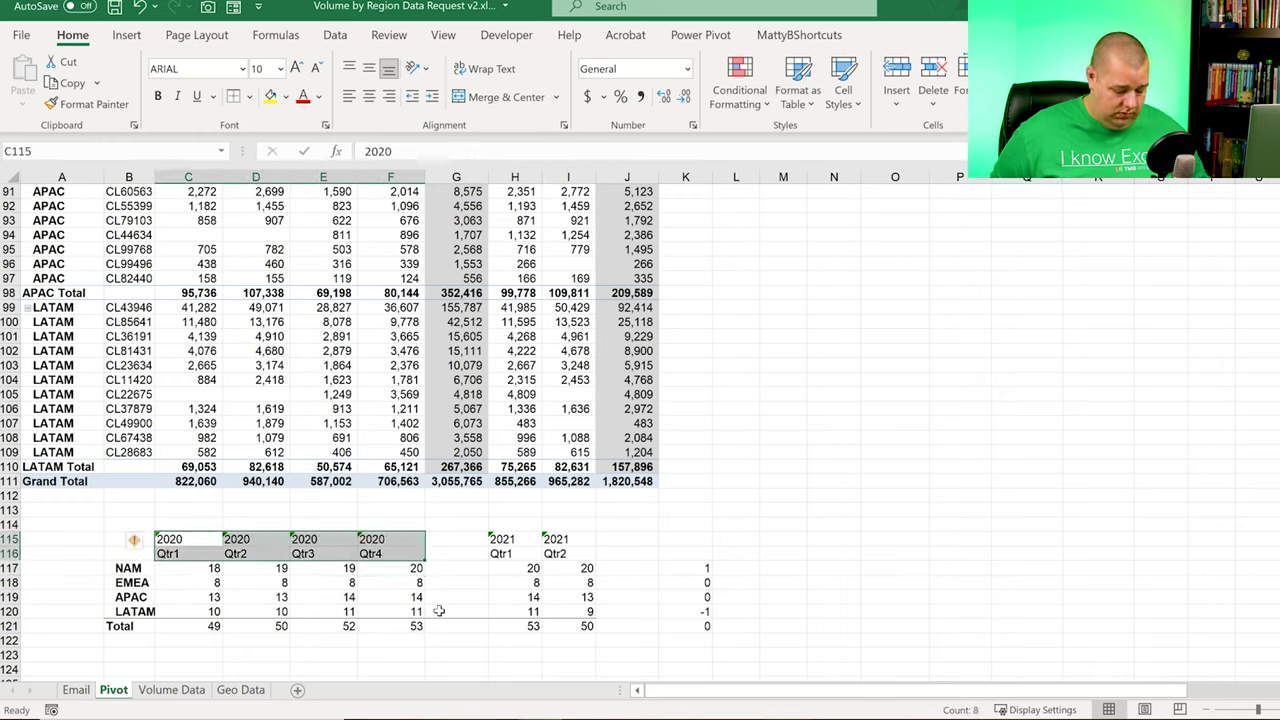
key("ctrl+b")
Step: Bold the 2020 quarter totals 49, 50, 52 and 53 in C121:F121
key("ctrl+Down")
key("ctrl+shift+Right")
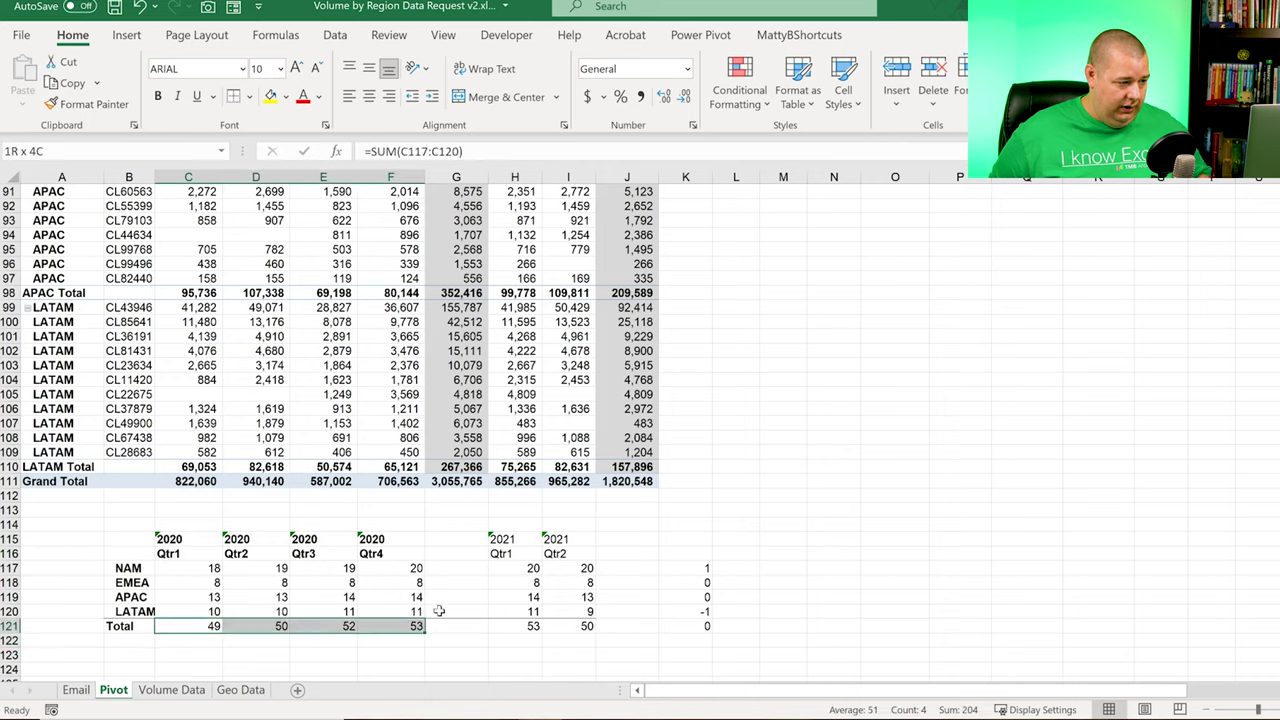
key("ctrl+b")
key("Right")
key("Right")
key("Right")
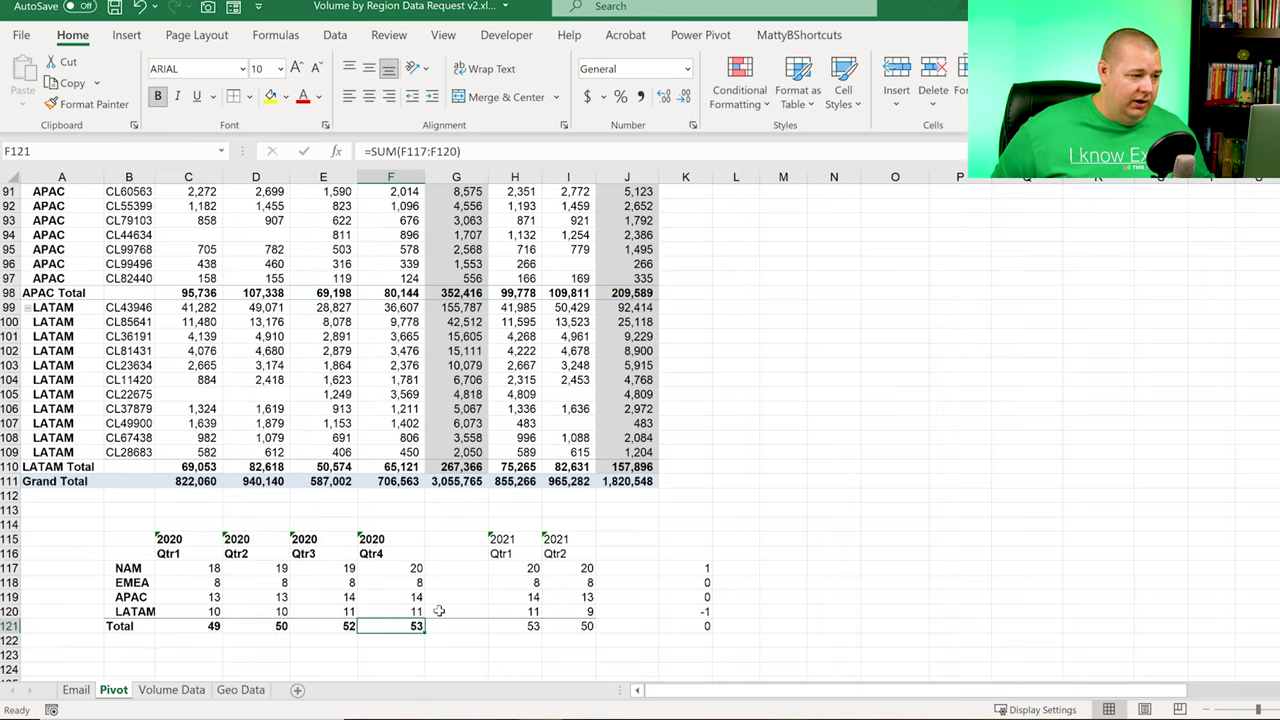
key("ctrl+Up")
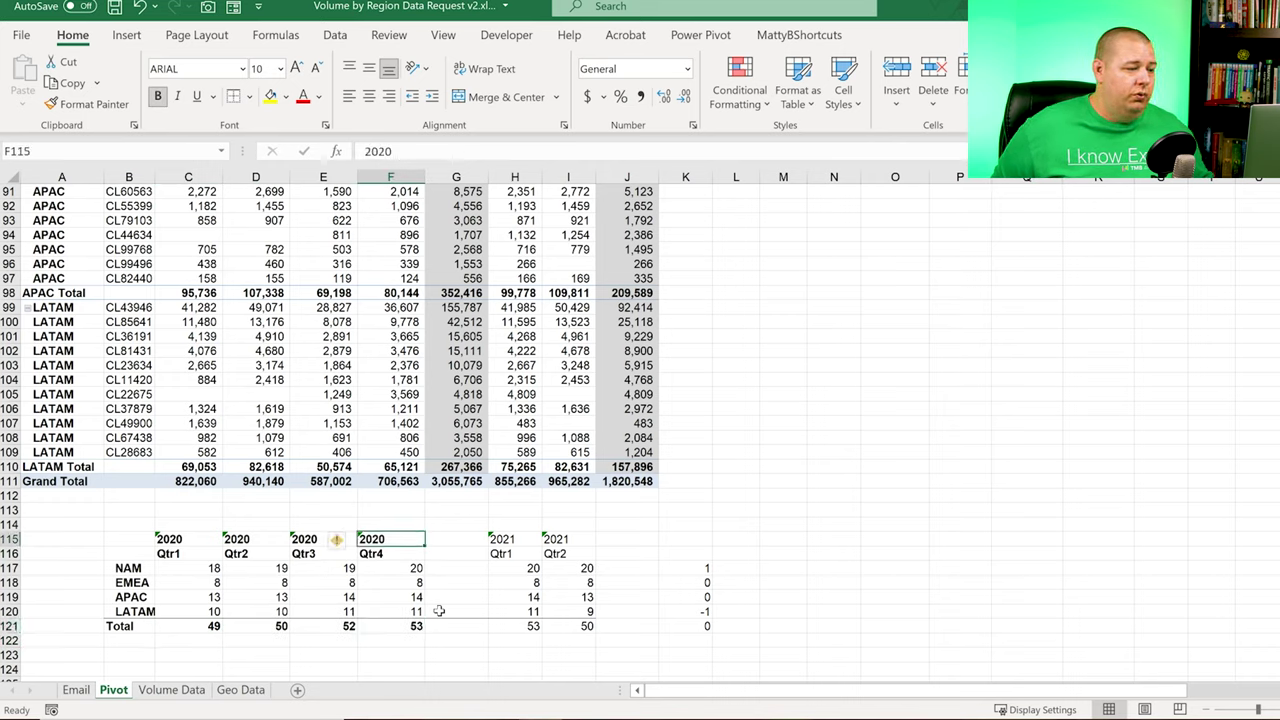
key("ctrl+shift+Down")
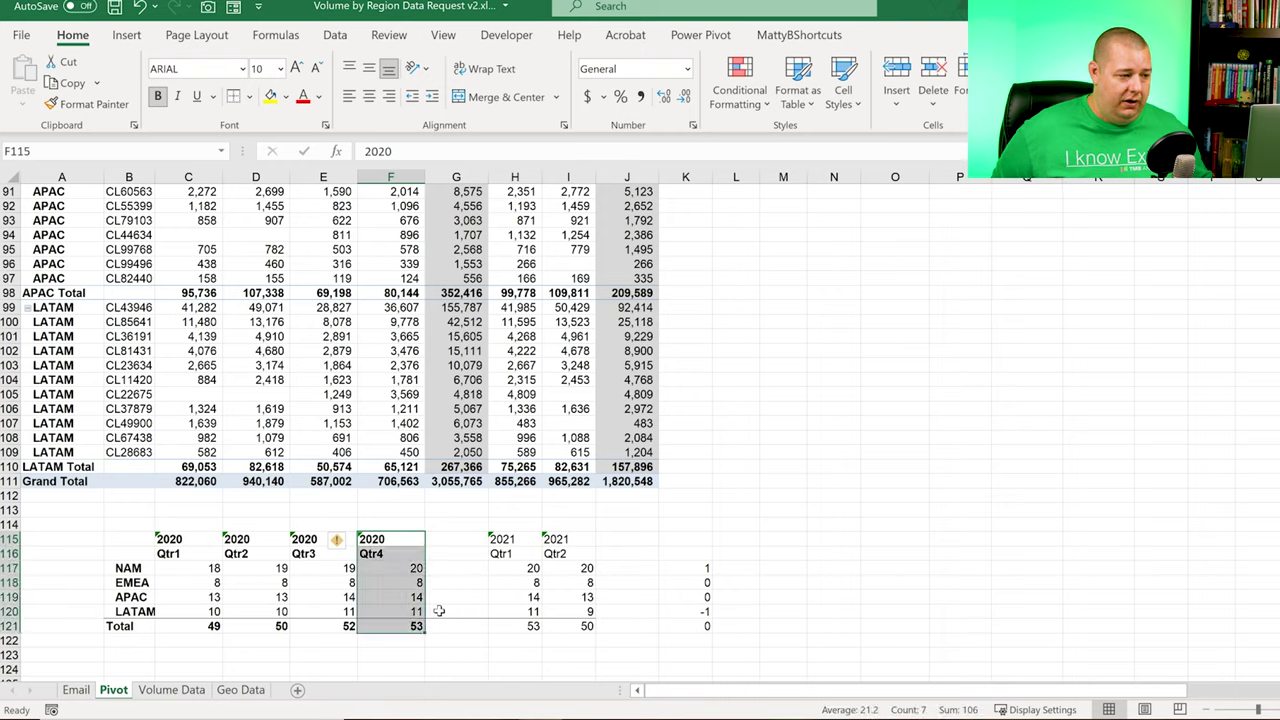
key("Right")
key("Right")
key("Right")
key("Left")
key("Left")
key("Left")
key("ctrl+shift+Down")
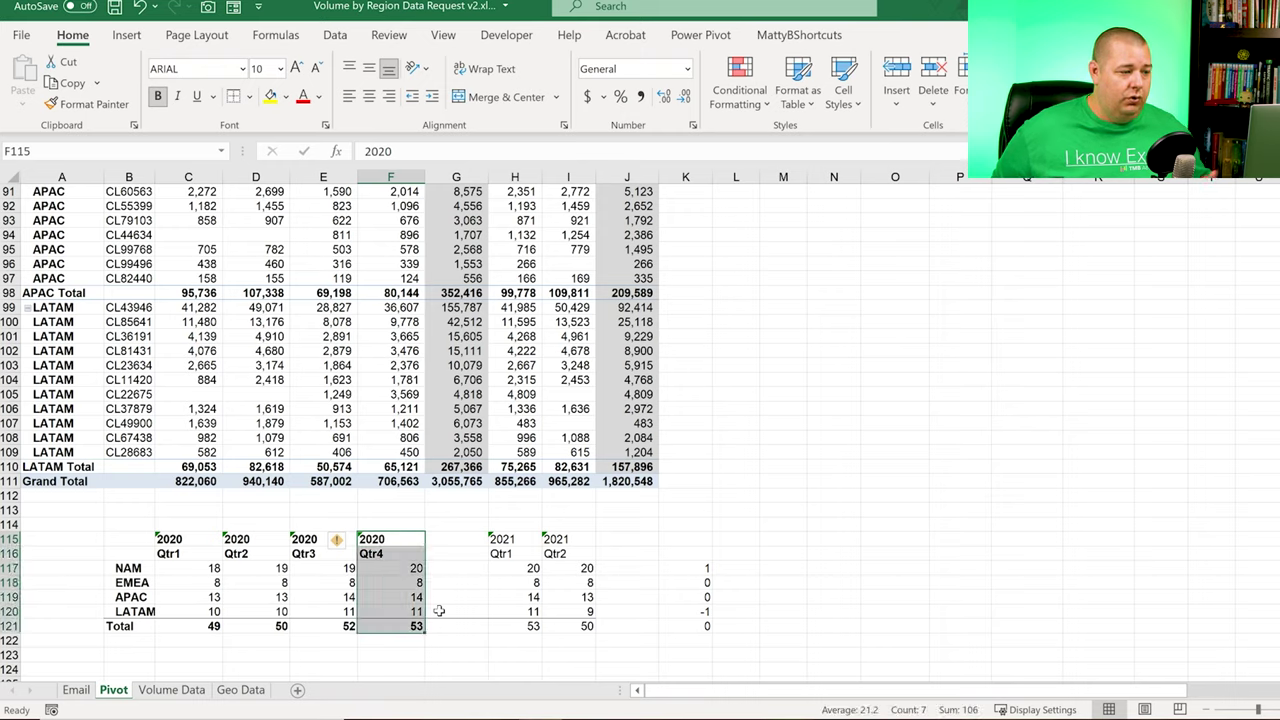
Step: Use Format Painter to copy the 2020 Qtr4 column formatting F115:F121 onto the 2021 Qtr1 column H115:H121
left_click(88, 104)
left_click_drag(510, 540, 508, 626)
left_click(530, 597)
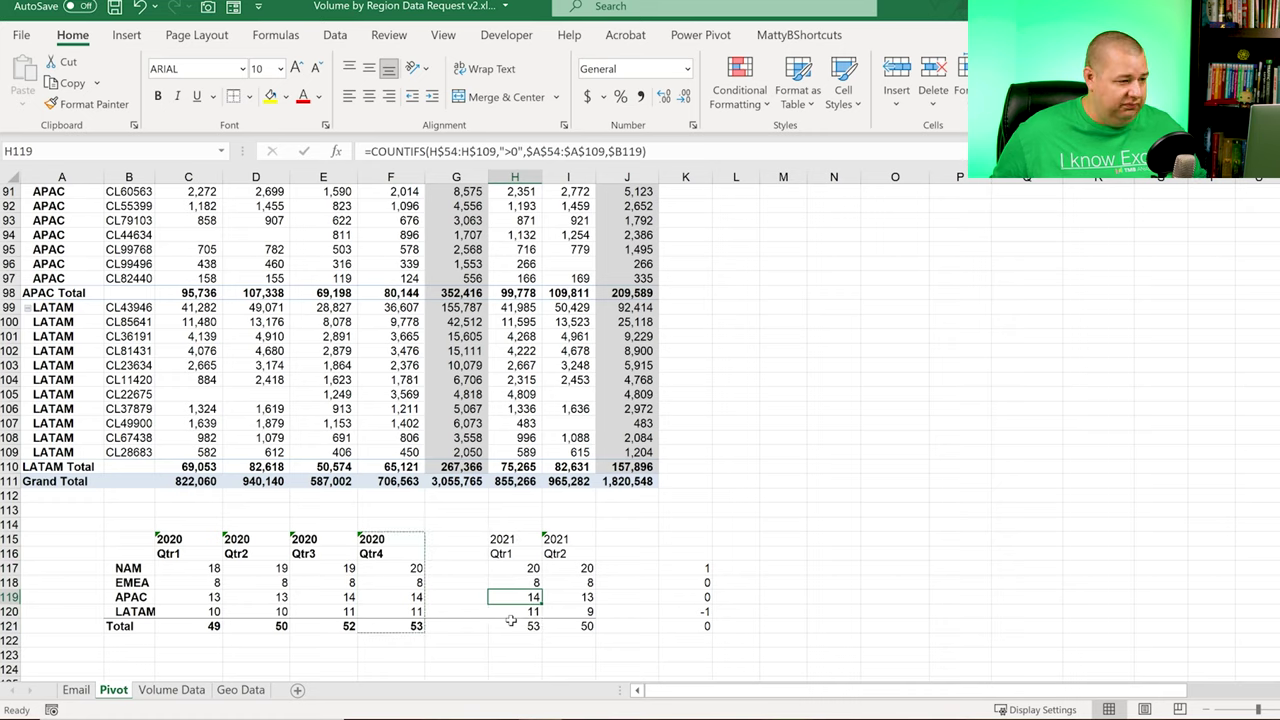
key("ctrl+z")
left_click(457, 572)
left_click_drag(388, 541, 385, 626)
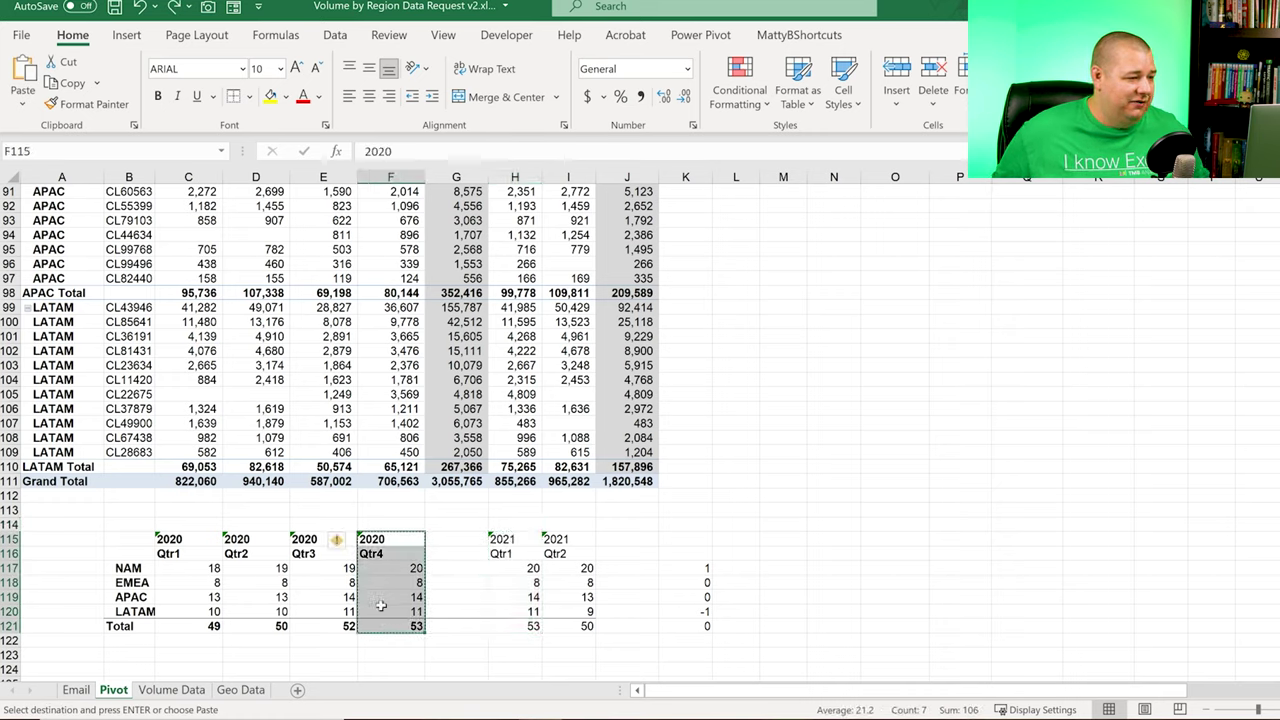
left_click(85, 104)
left_click_drag(500, 540, 512, 626)
left_click(614, 611)
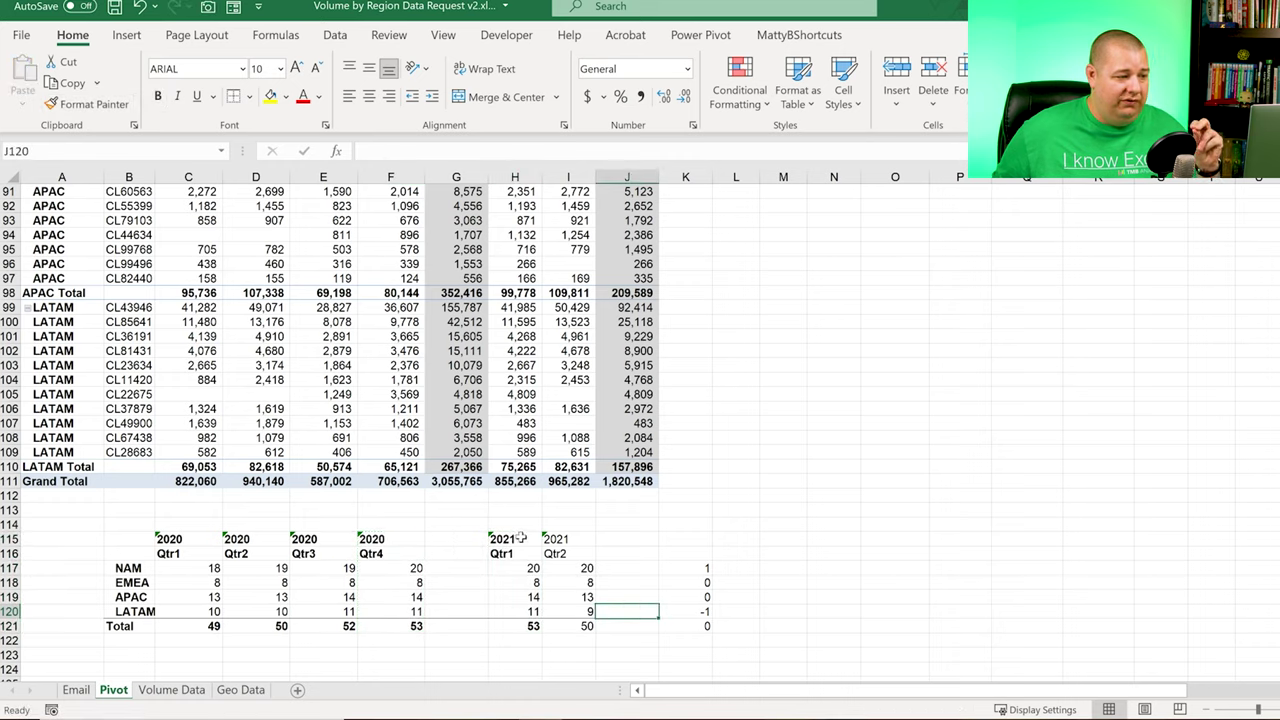
Step: Paste the F115:F121 formats only onto the 2021 Qtr2 column I115:I121
left_click(401, 541)
key("ctrl+shift+Down")
key("ctrl+c")
key("ctrl+Right")
key("Right")
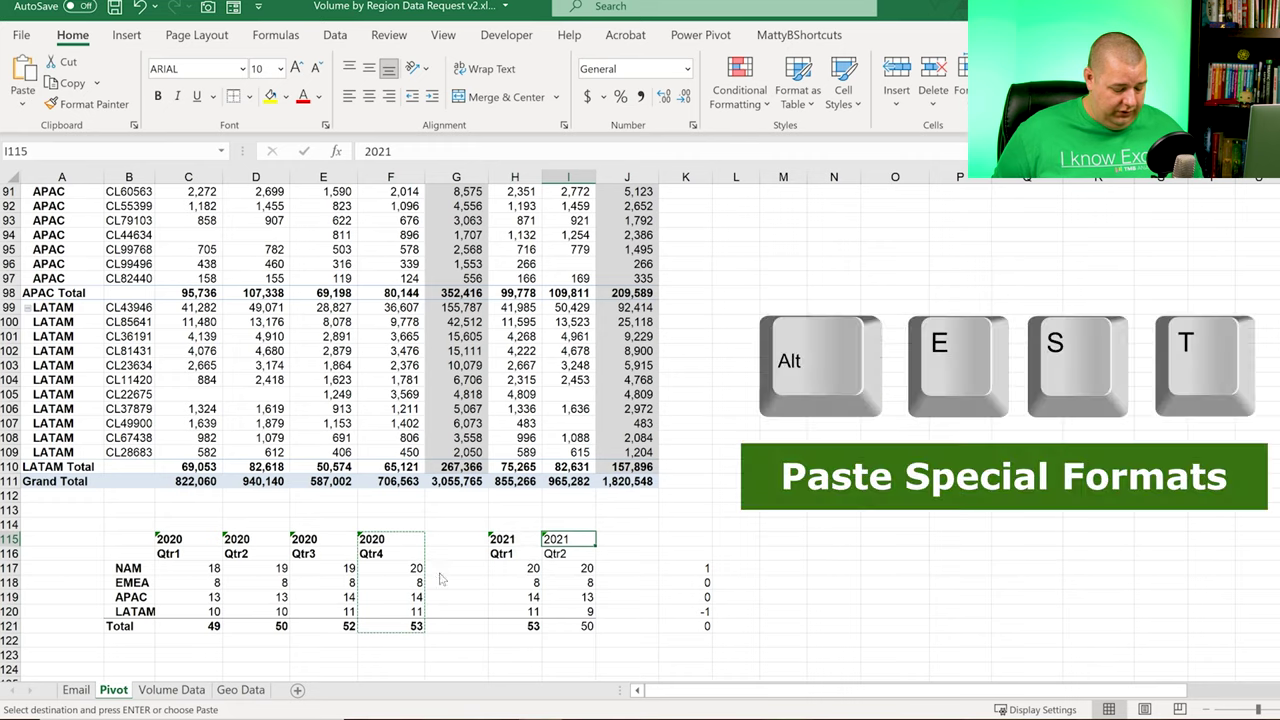
key("alt+e")
key("s")
key("t")
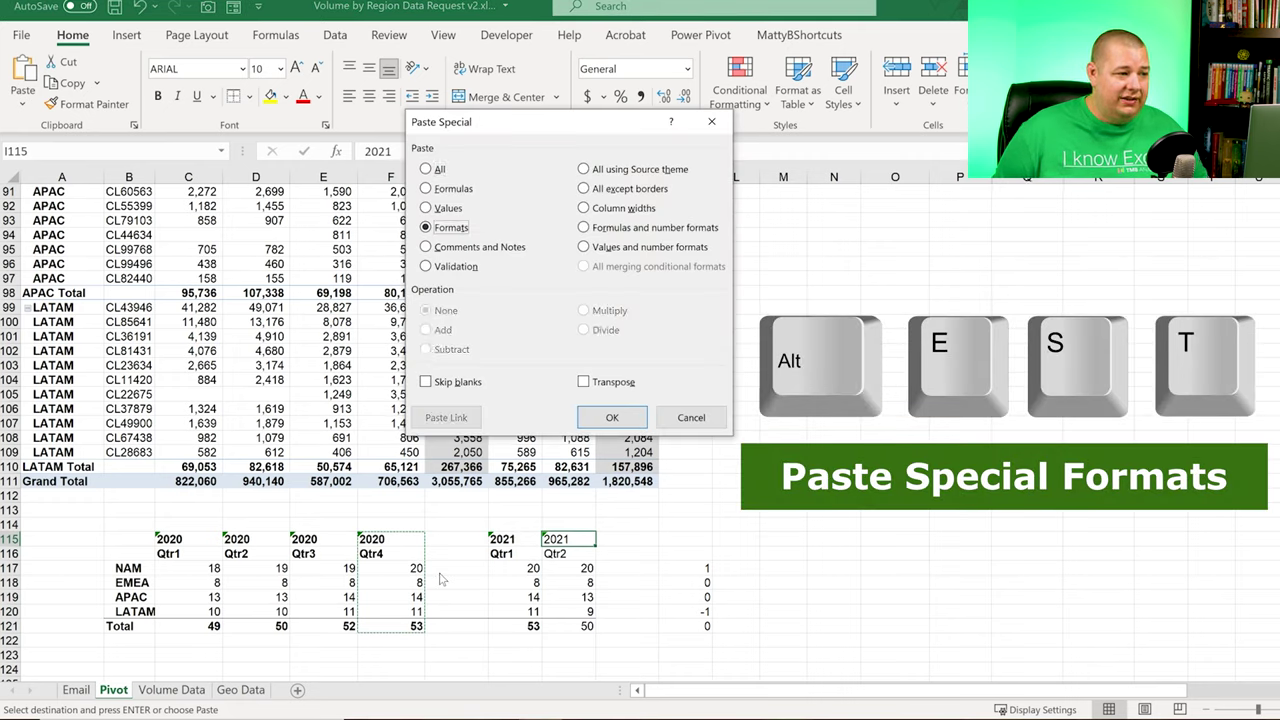
key("Return")
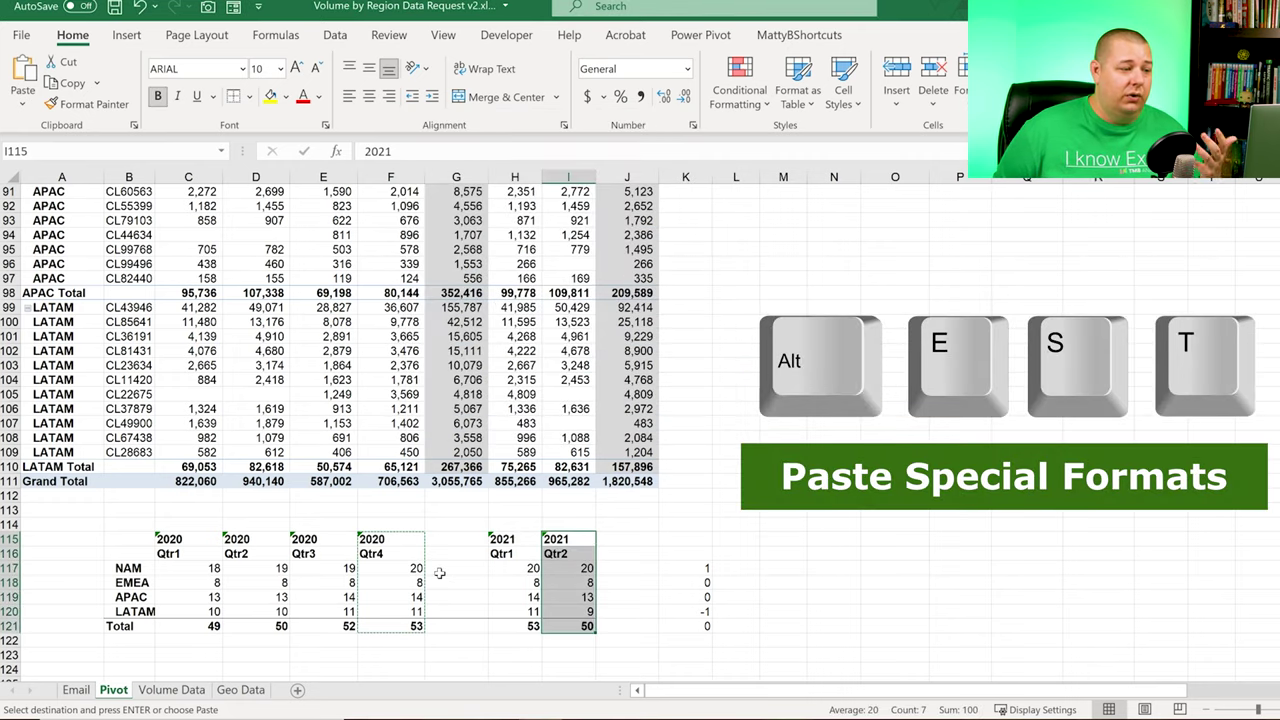
key("shift+BackSpace")
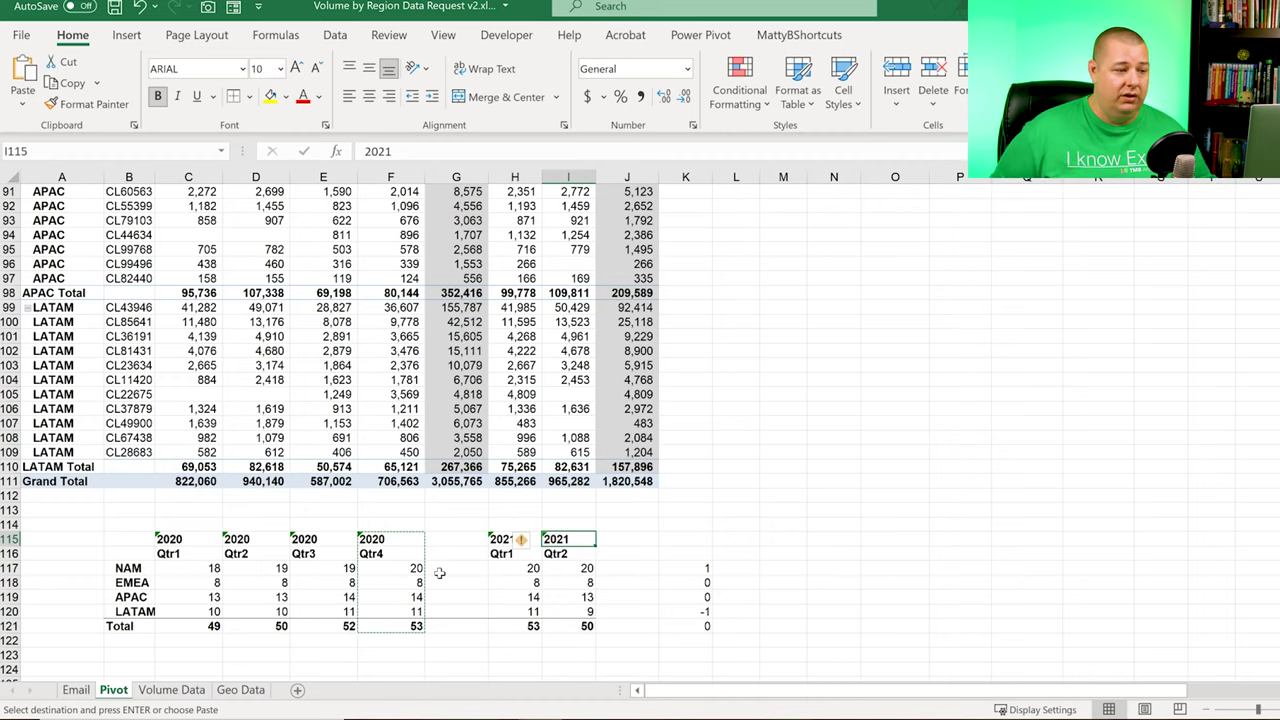
Step: Compare the NAM count formulas for 2021 Qtr2, 2021 Qtr1 and 2020 Qtr4
key("Down")
key("Up")
key("Left")
key("Down")
key("Down")
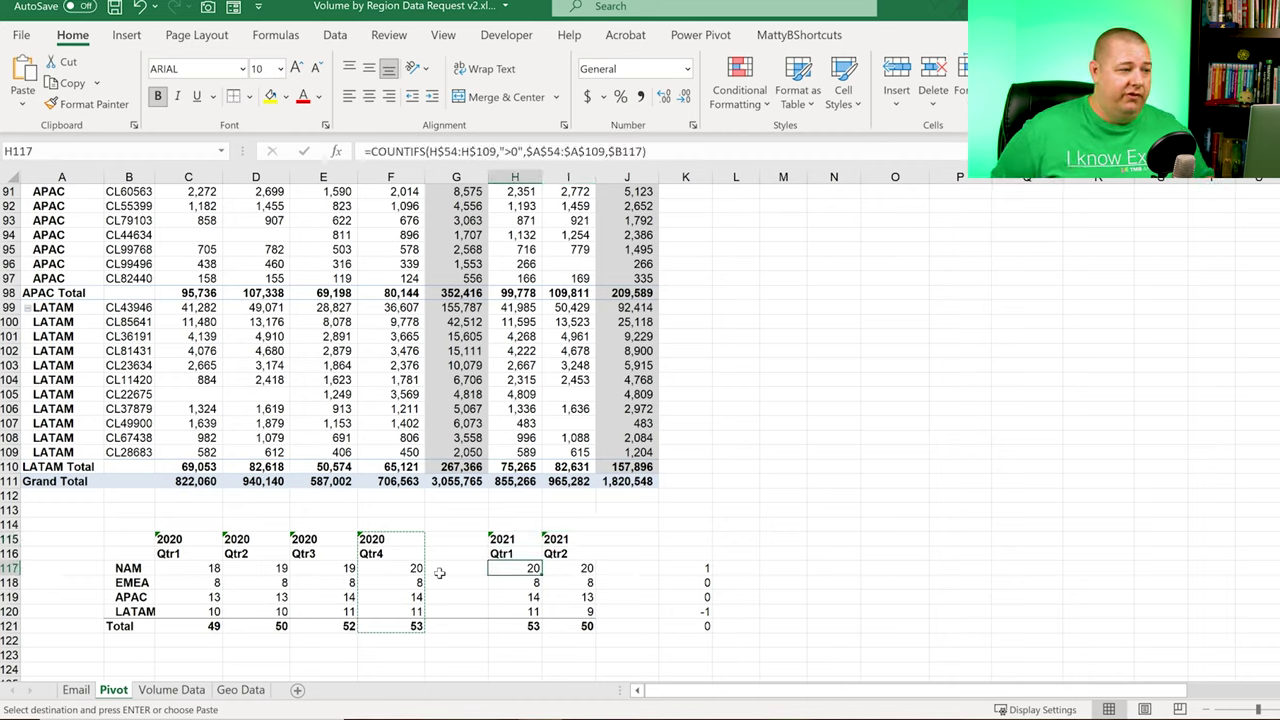
key("Right")
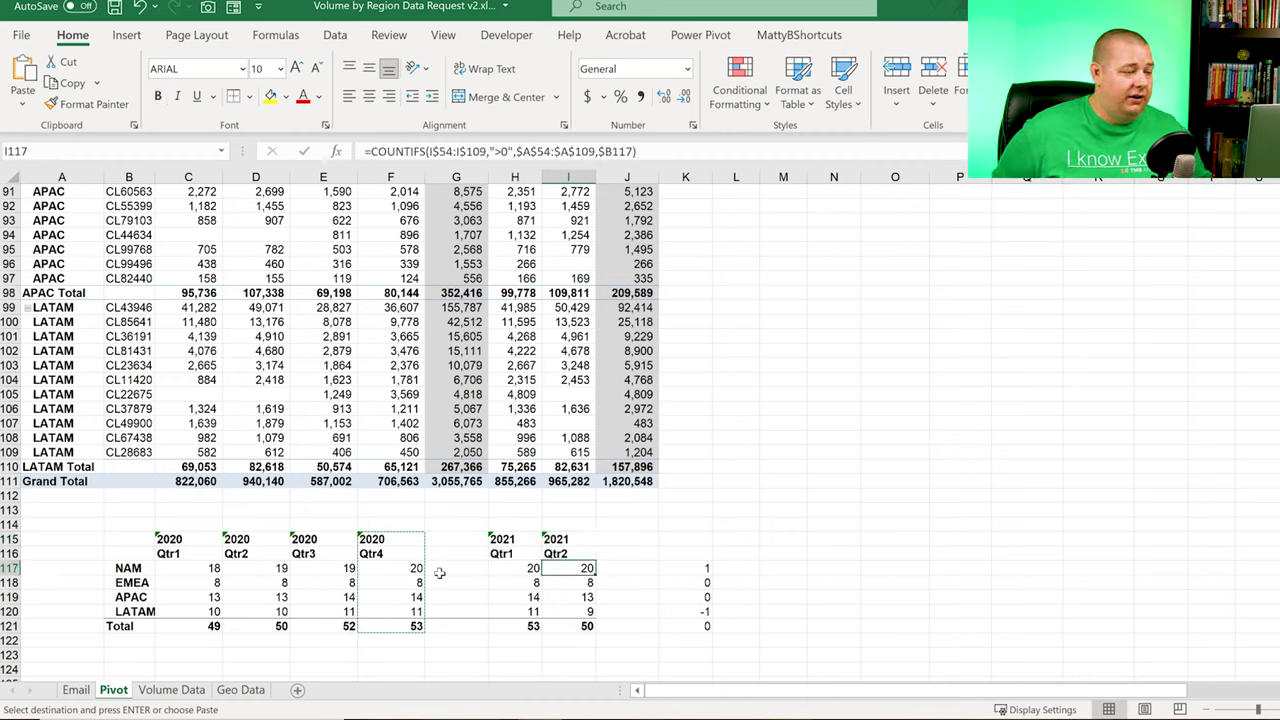
key("shift+Down")
key("shift+Down")
key("shift+Down")
key("shift+Down")
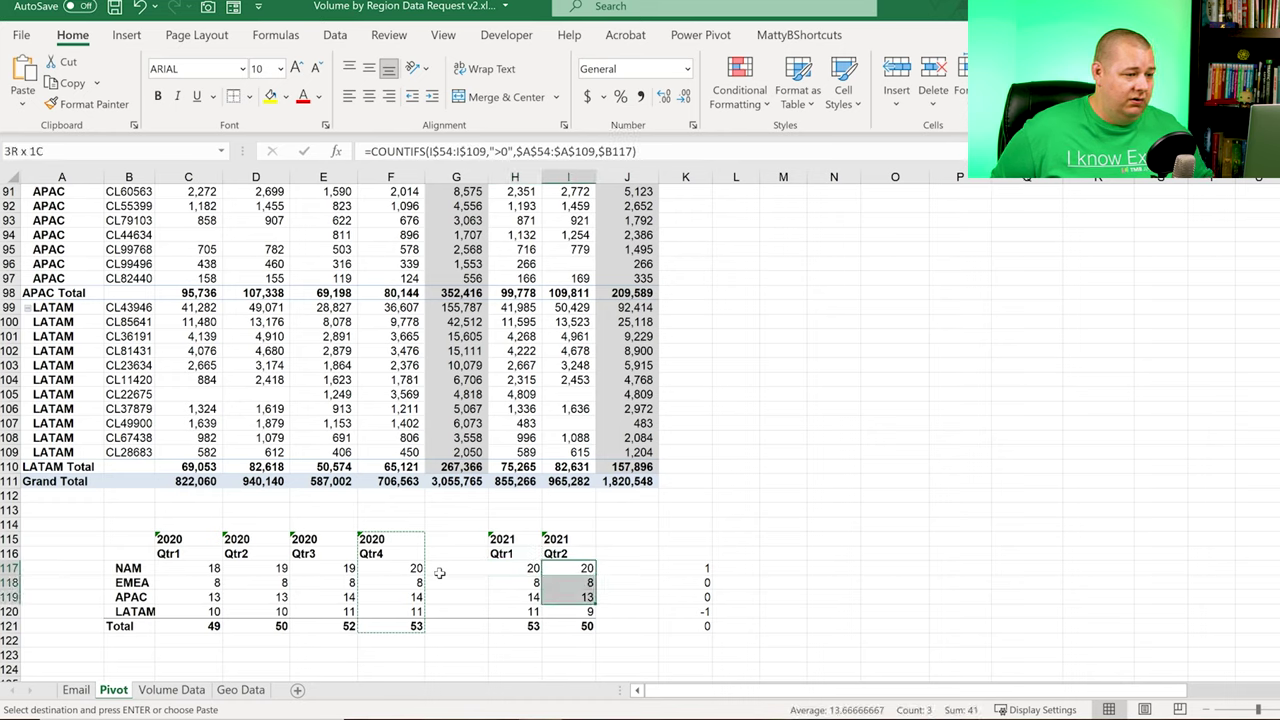
key("shift+Up")
key("shift+Up")
key("shift+Up")
key("shift+Up")
key("Up")
key("Down")
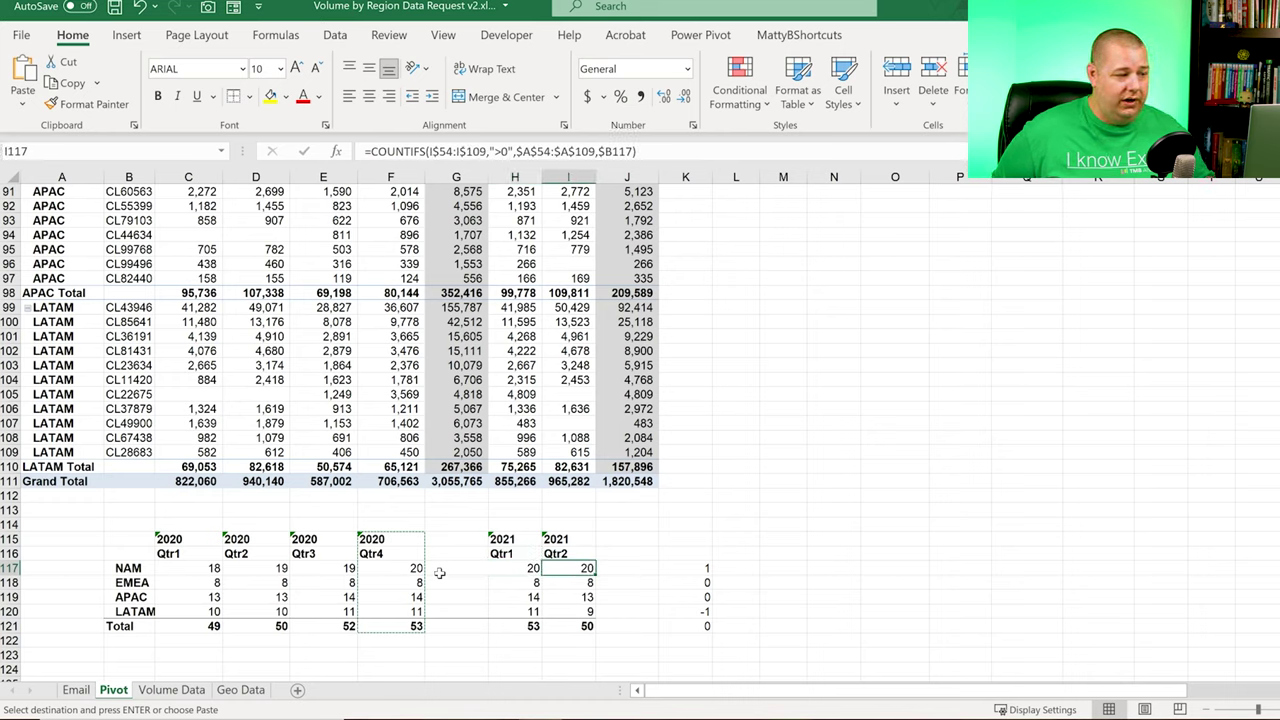
key("Left")
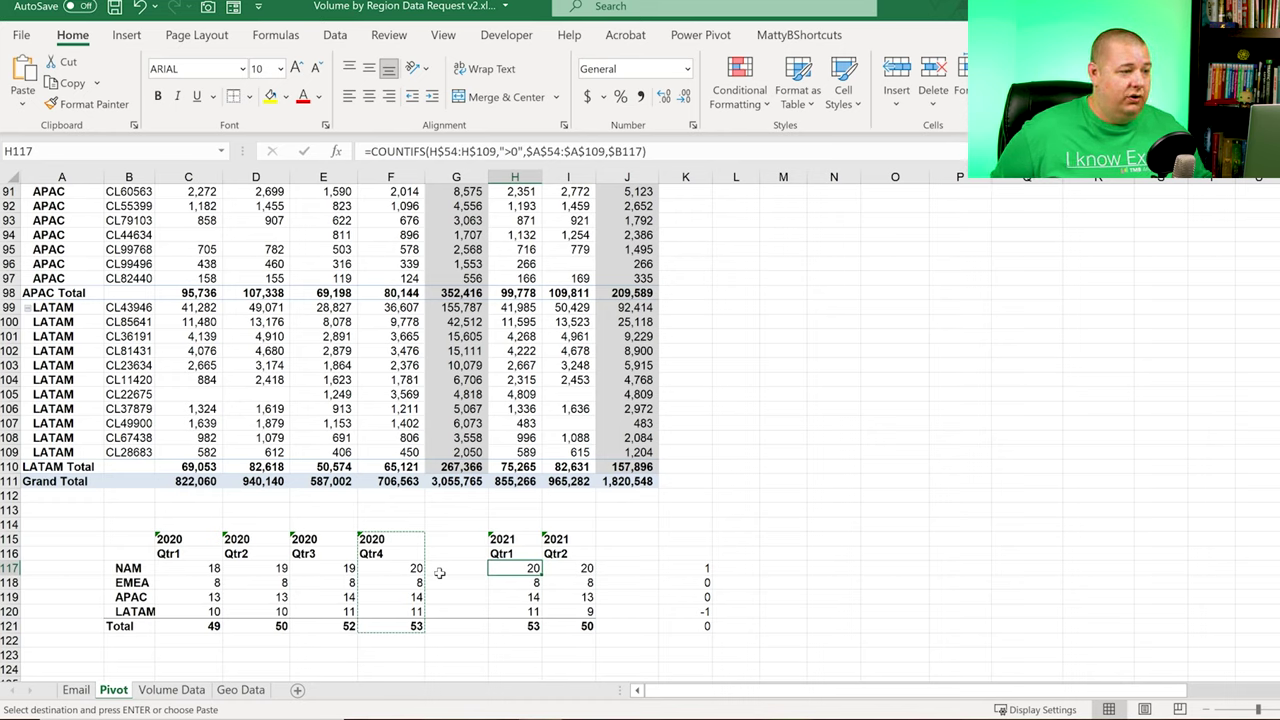
key("Left")
key("Left")
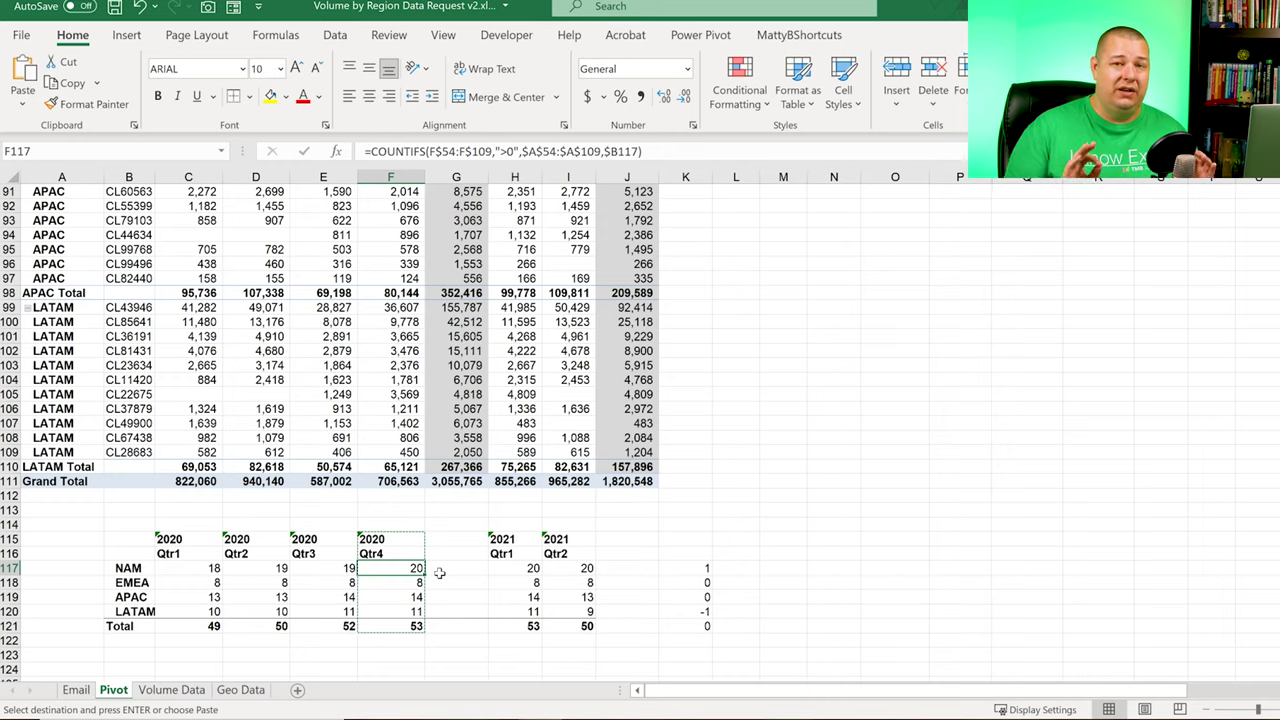
Step: Review the Qtr3 and Qtr4 columns, then jump up to the pivot's Grand Total row
key("Left")
key("Right")
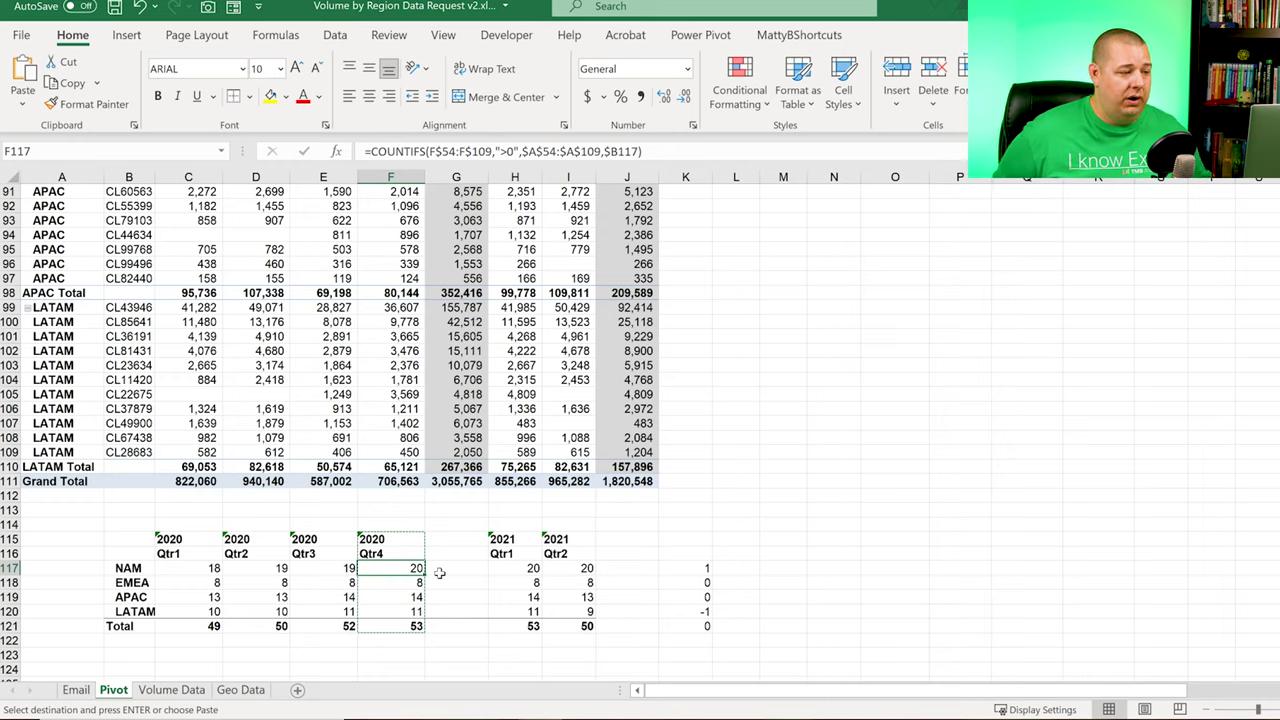
key("Up")
key("Up")
key("ctrl+shift+Down")
key("Right")
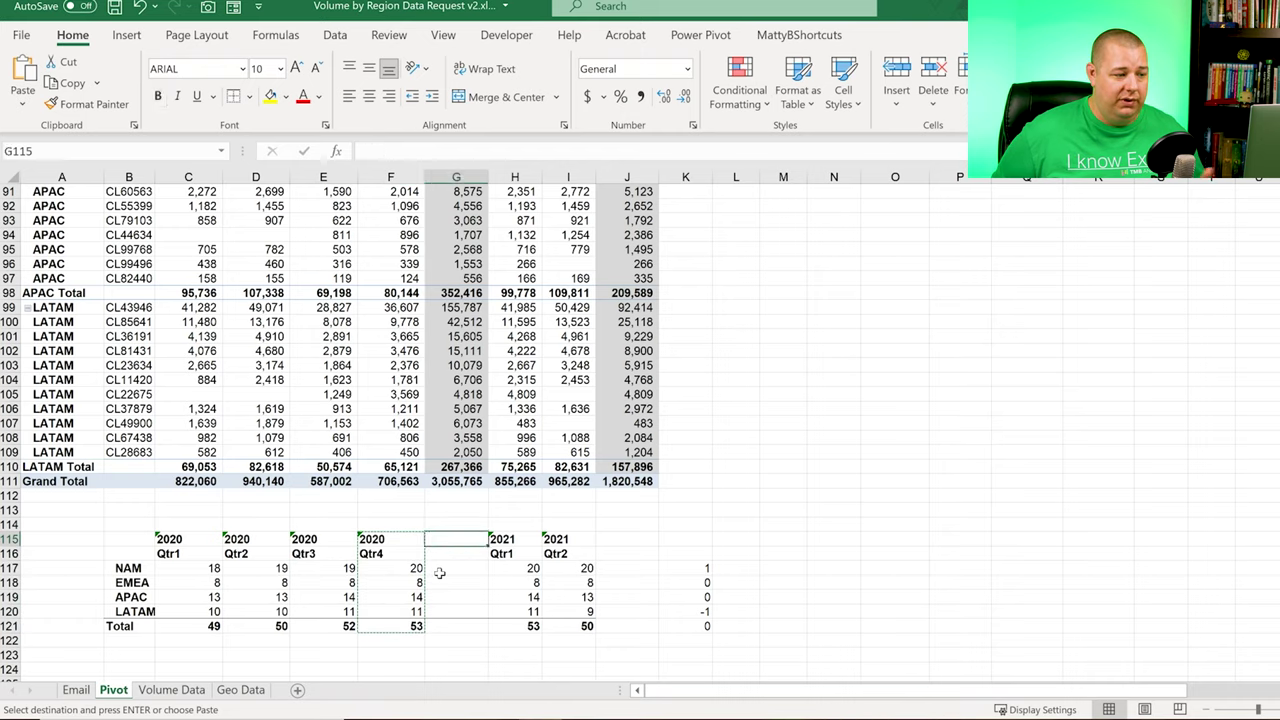
key("Right")
key("Right")
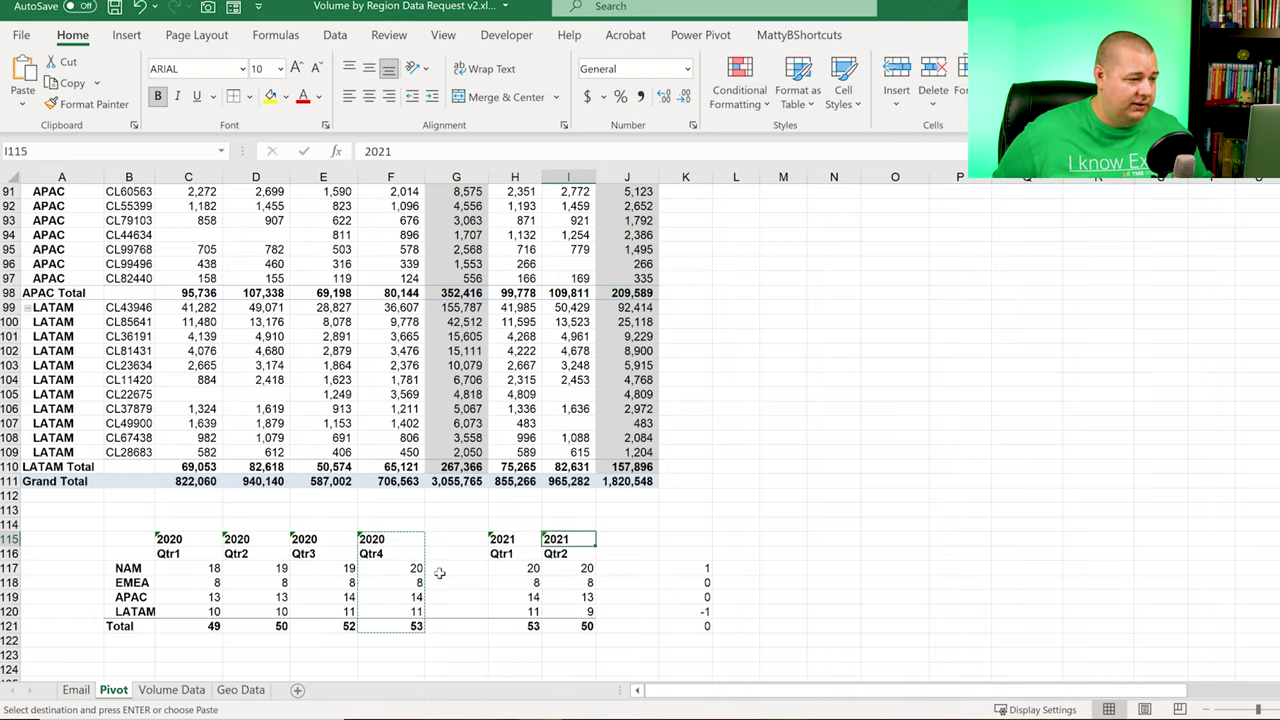
key("ctrl+Right")
key("ctrl+Left")
key("ctrl+Left")
key("ctrl+Left")
key("ctrl+Left")
key("ctrl+Left")
key("ctrl+Up")
key("ctrl+Up")
key("ctrl+Up")
key("ctrl+Up")
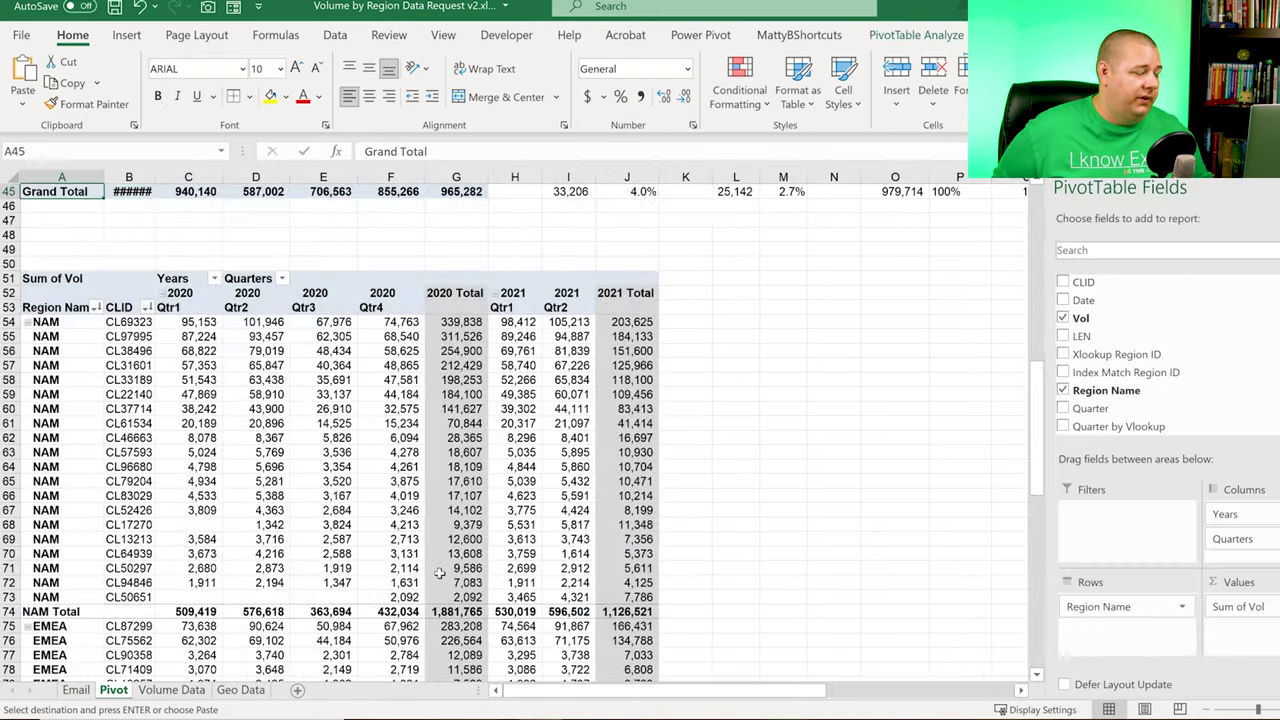
Step: Inspect CL22675's empty 2020 and 2021 Qtr2 volumes and the LATAM difference of -1
key("Right")
key("Right")
key("Right")
scroll(450, 577, "down", 10)
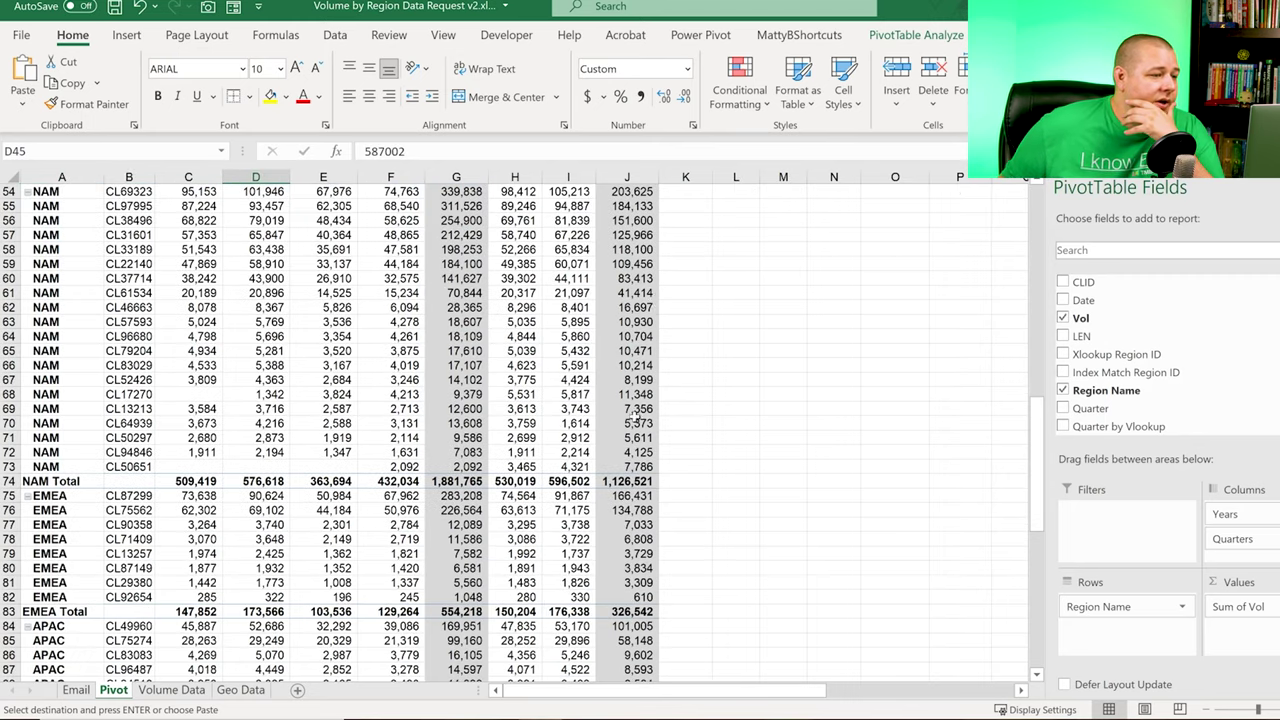
scroll(875, 407, "down", 5)
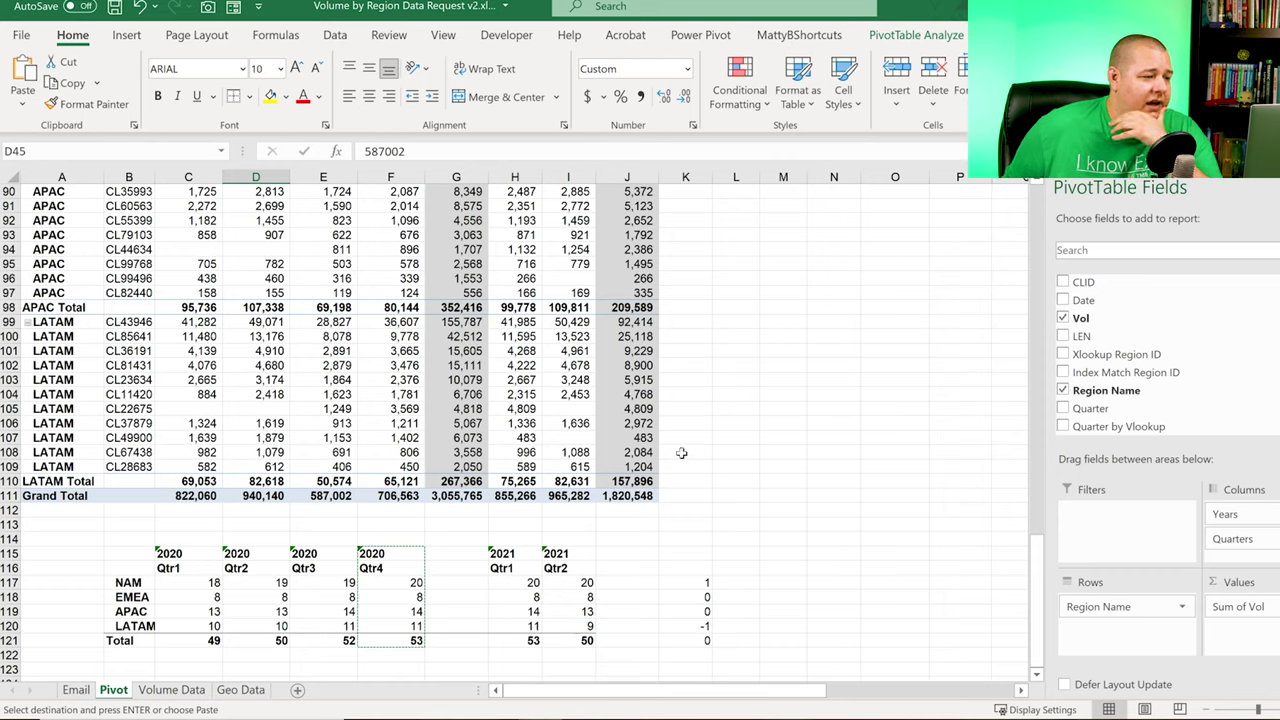
left_click(255, 410)
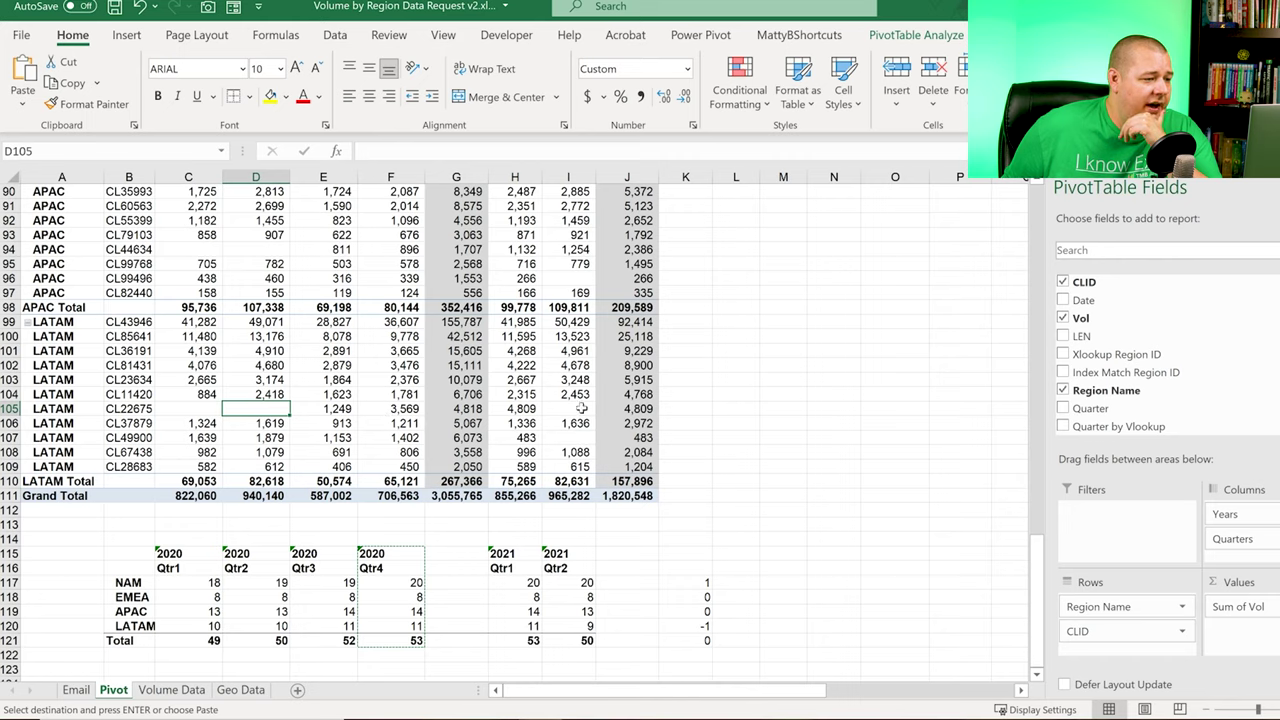
left_click(577, 440)
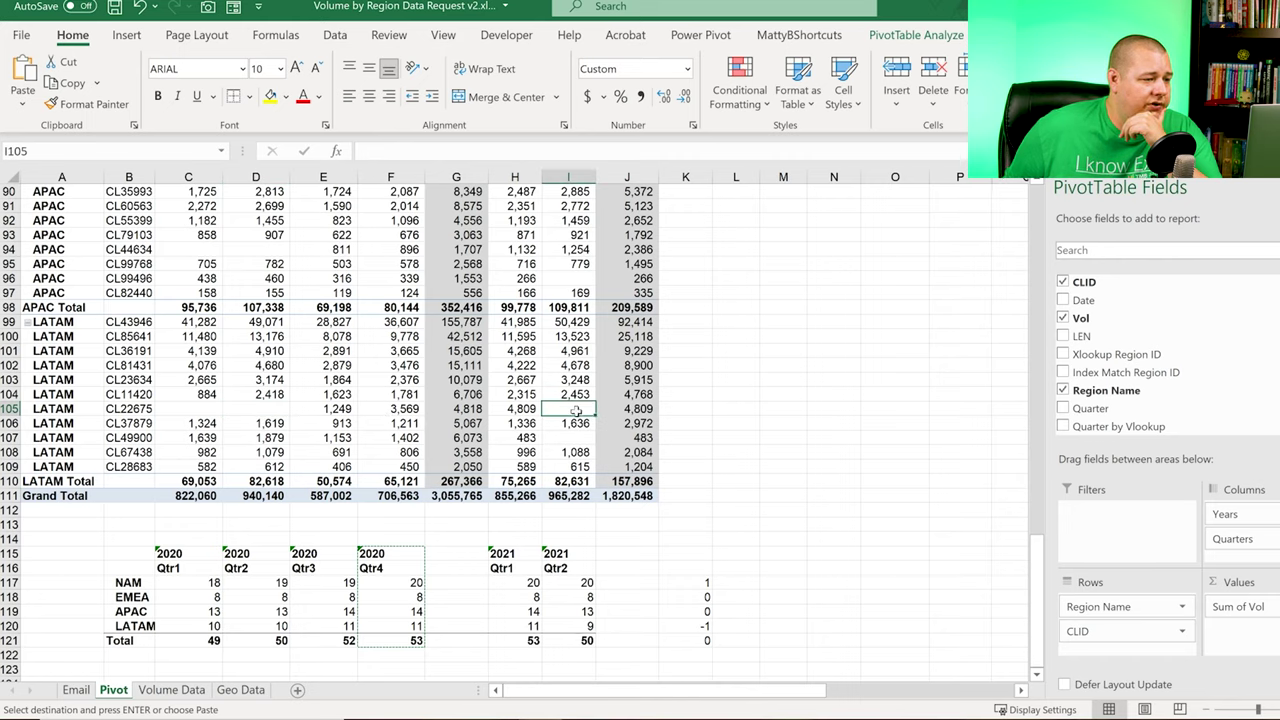
left_click(695, 625)
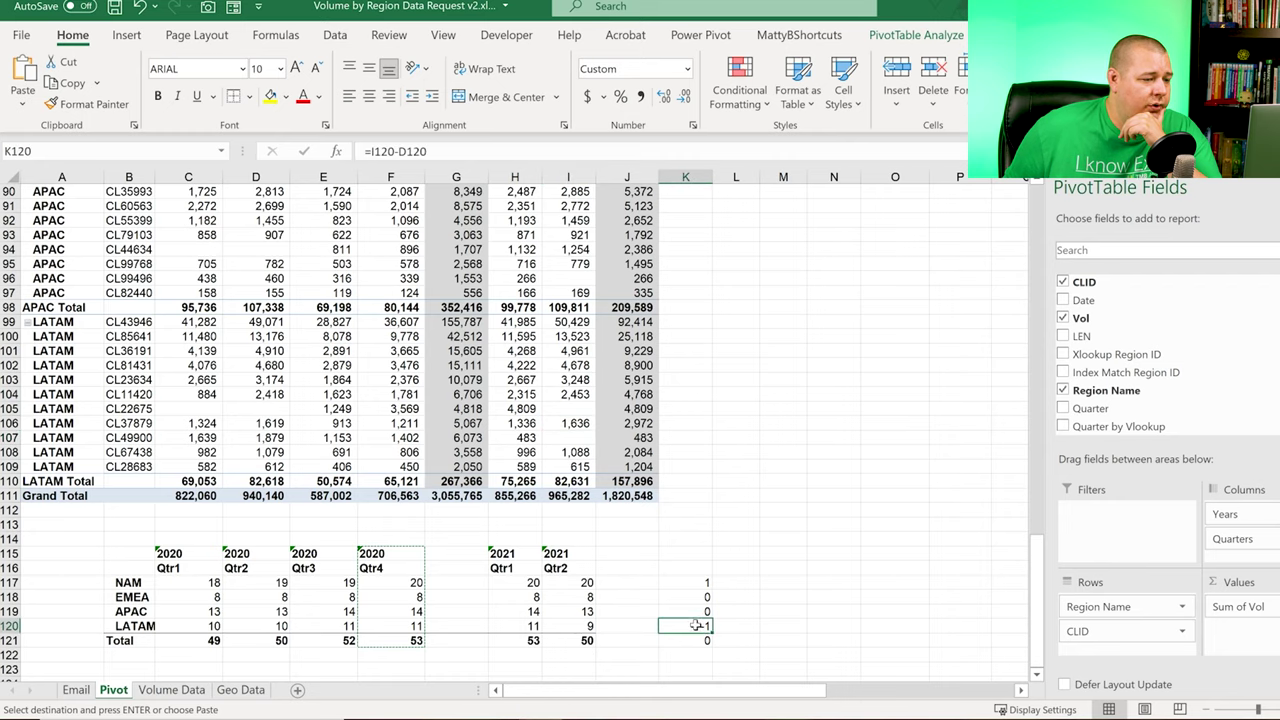
left_click(268, 628)
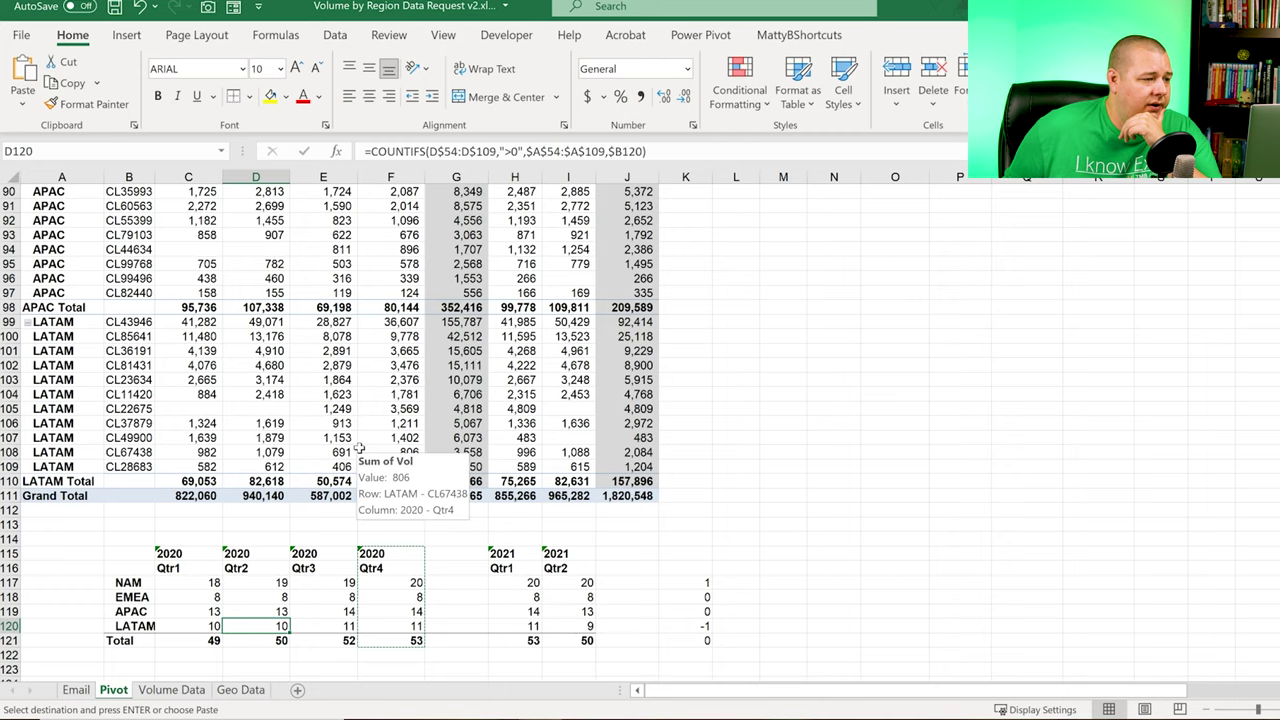
left_click(268, 408)
left_click_drag(340, 405, 505, 409)
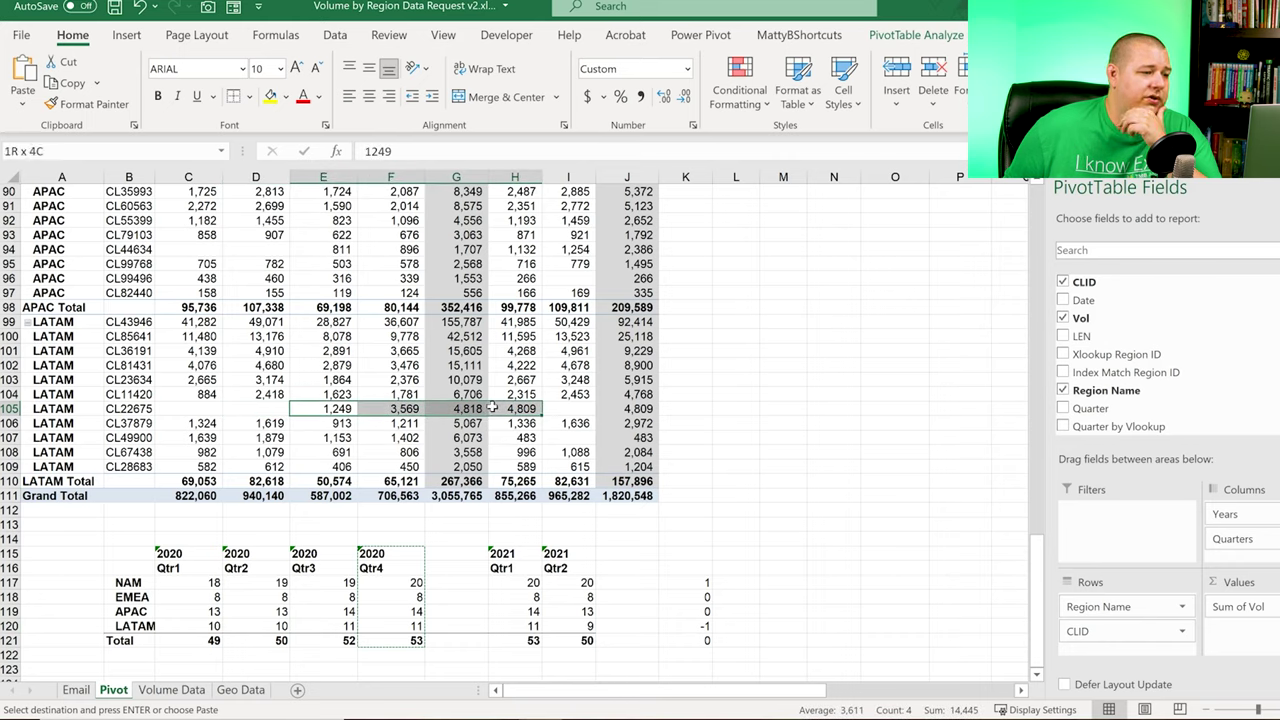
left_click(148, 411)
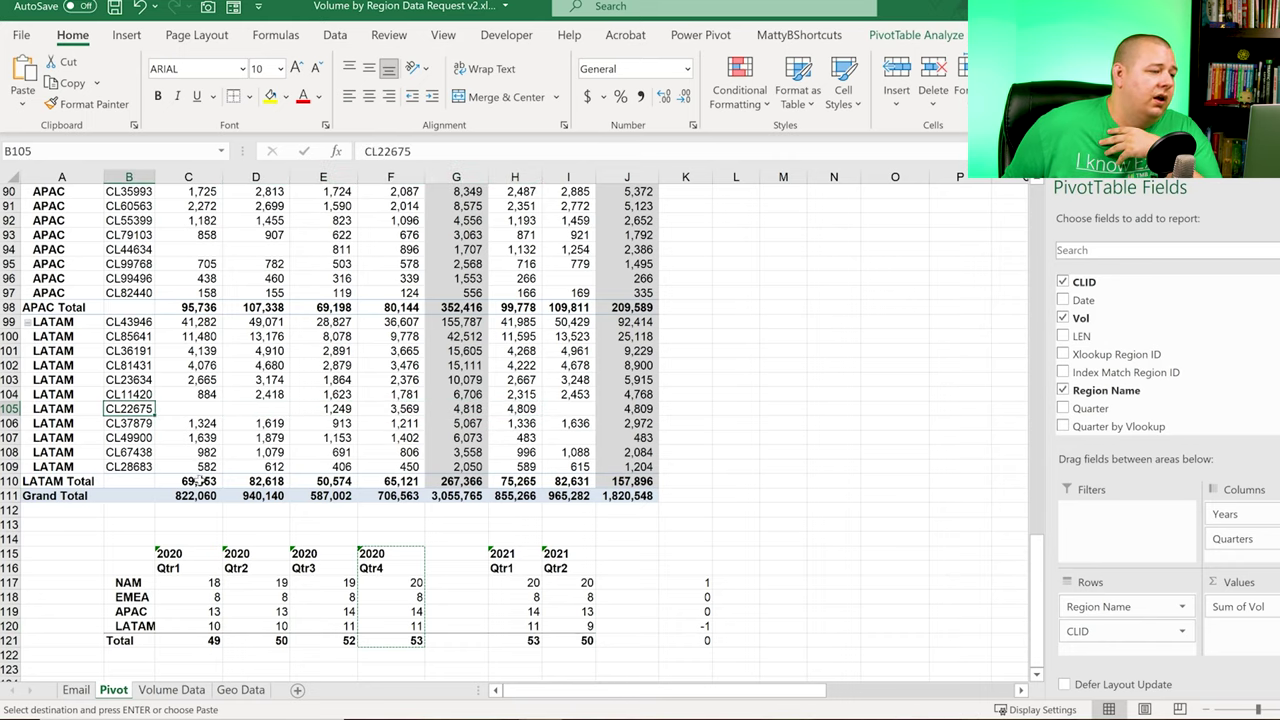
left_click(324, 407)
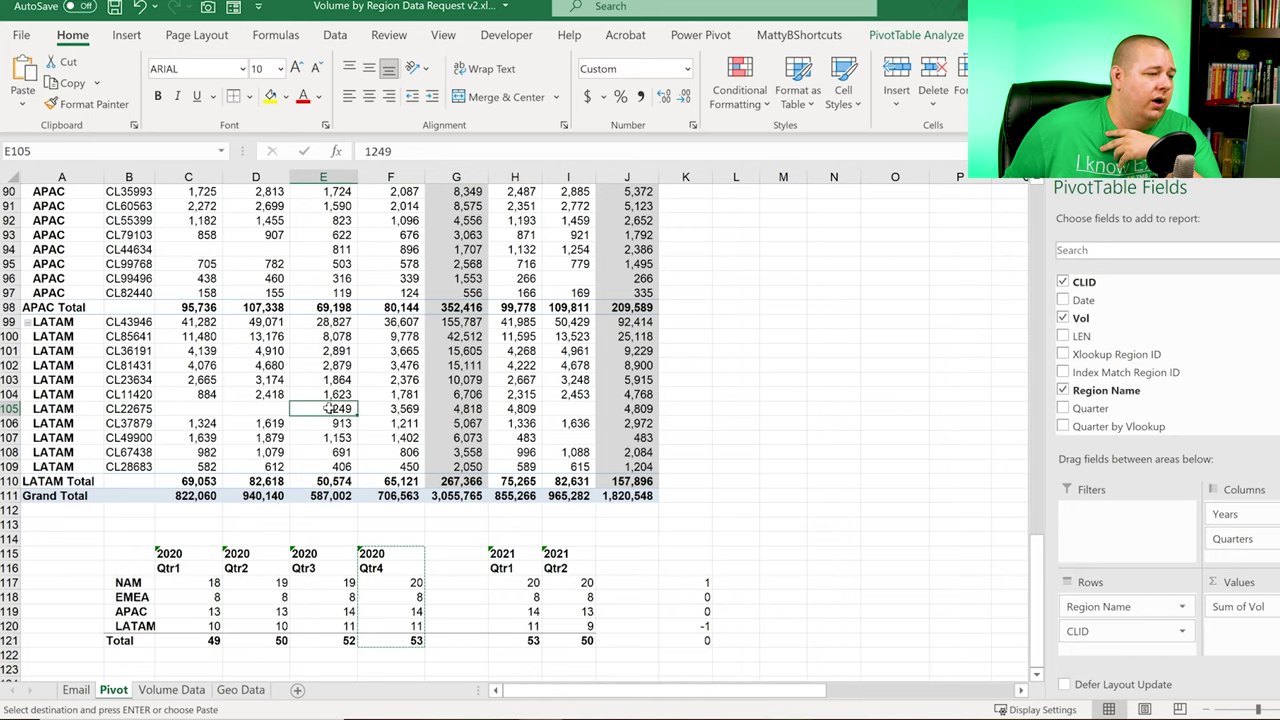
left_click(256, 409)
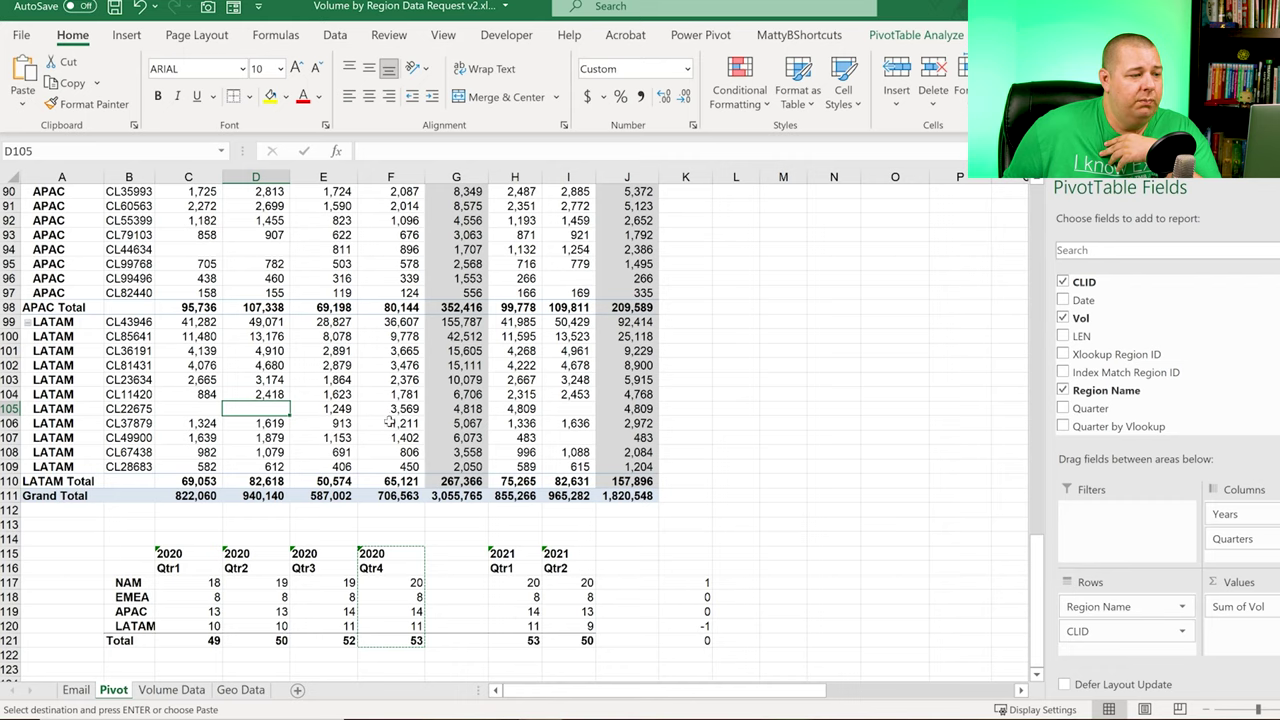
left_click(495, 409)
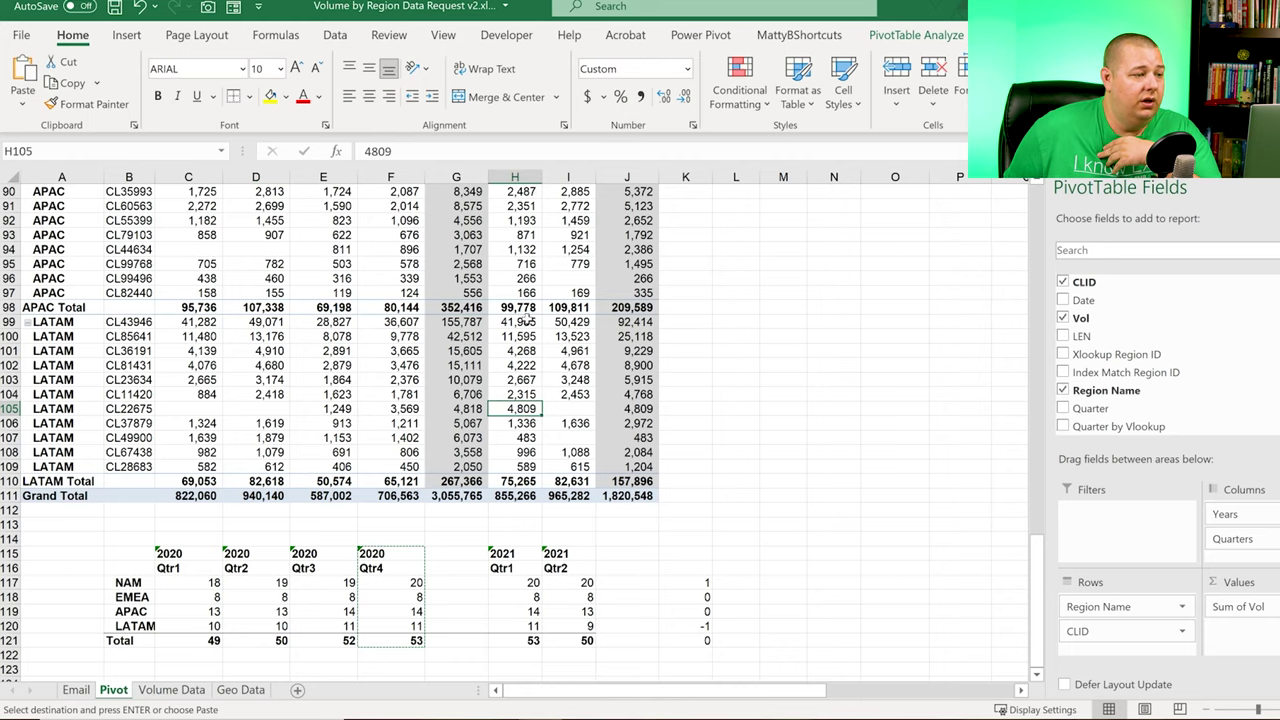
left_click(527, 352)
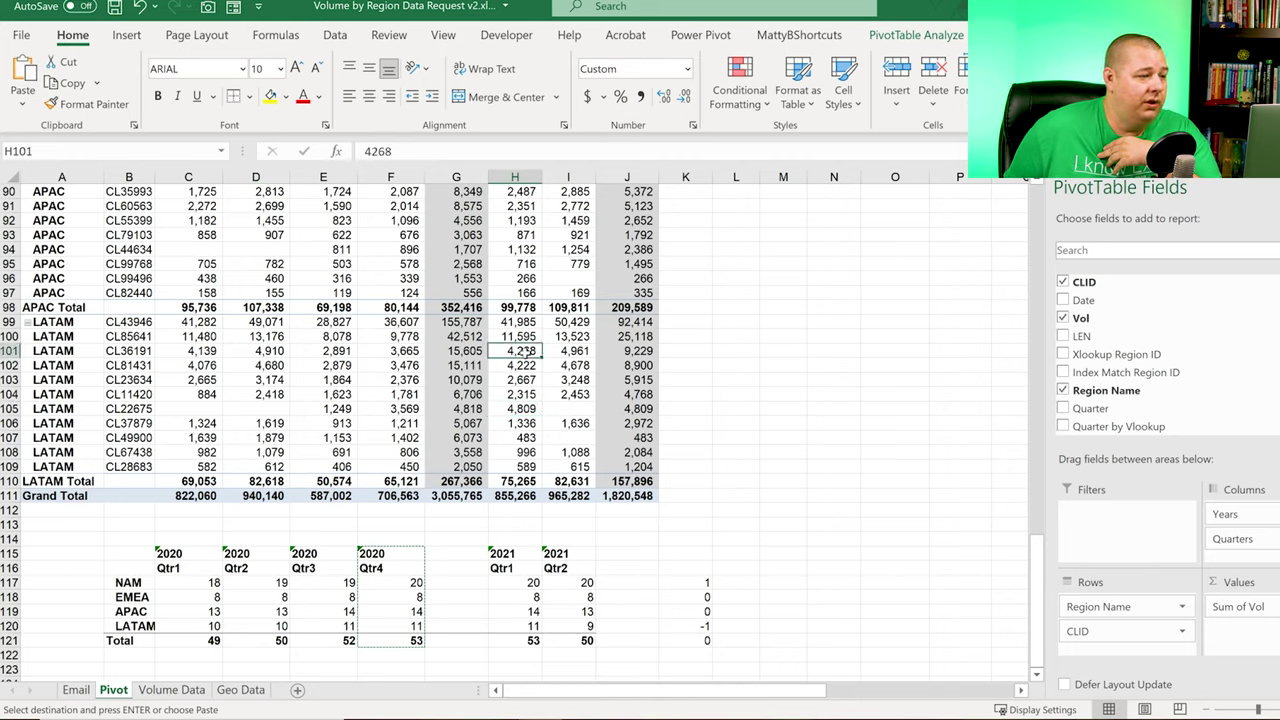
left_click(520, 410)
left_click(572, 410)
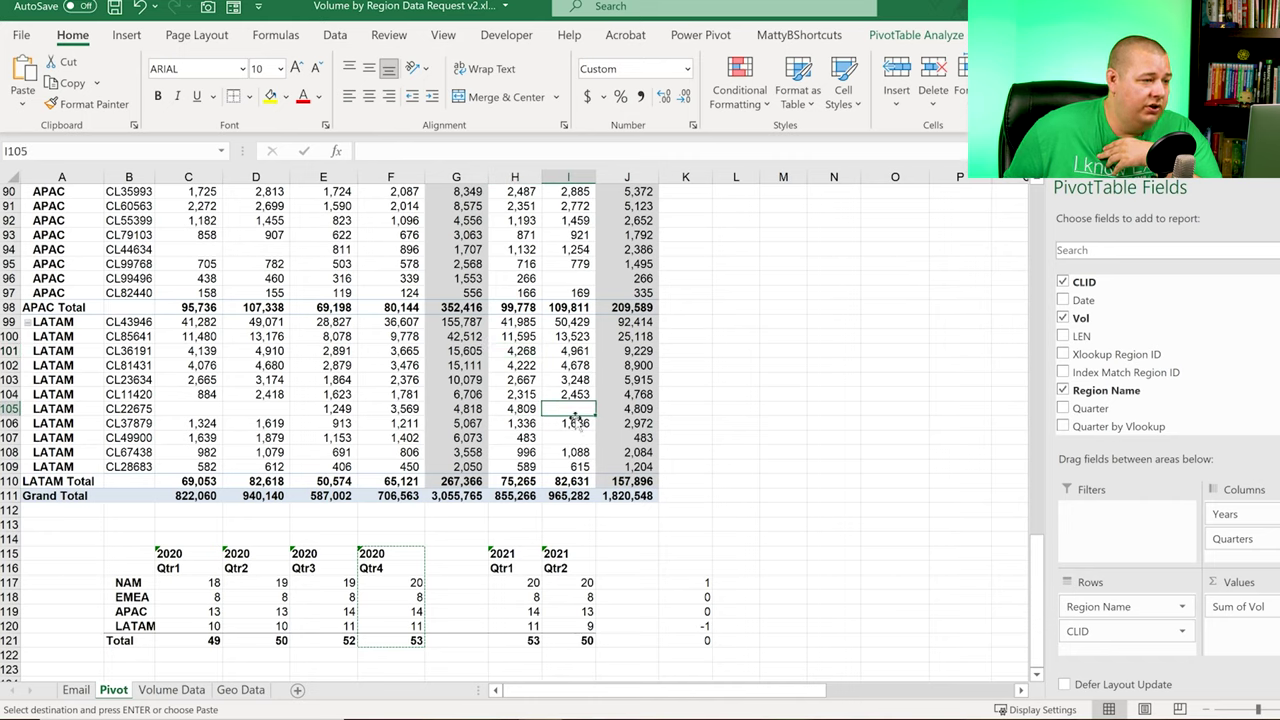
left_click(341, 409)
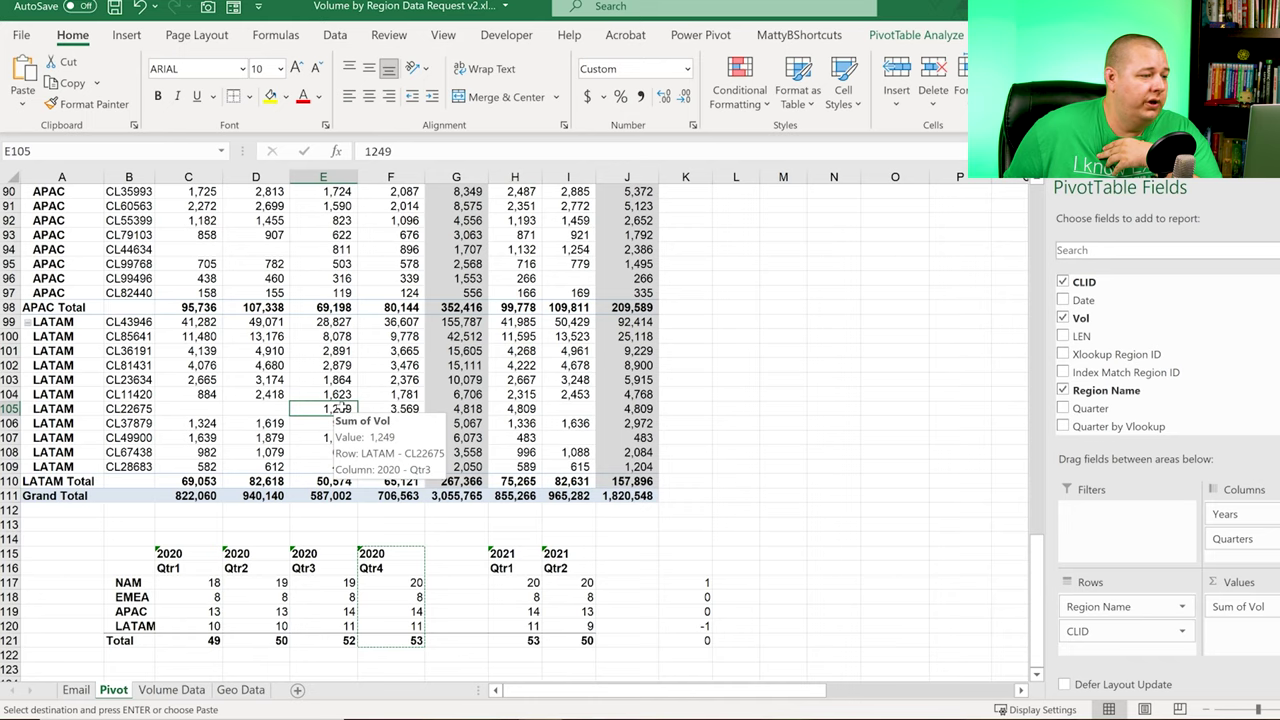
left_click(507, 409)
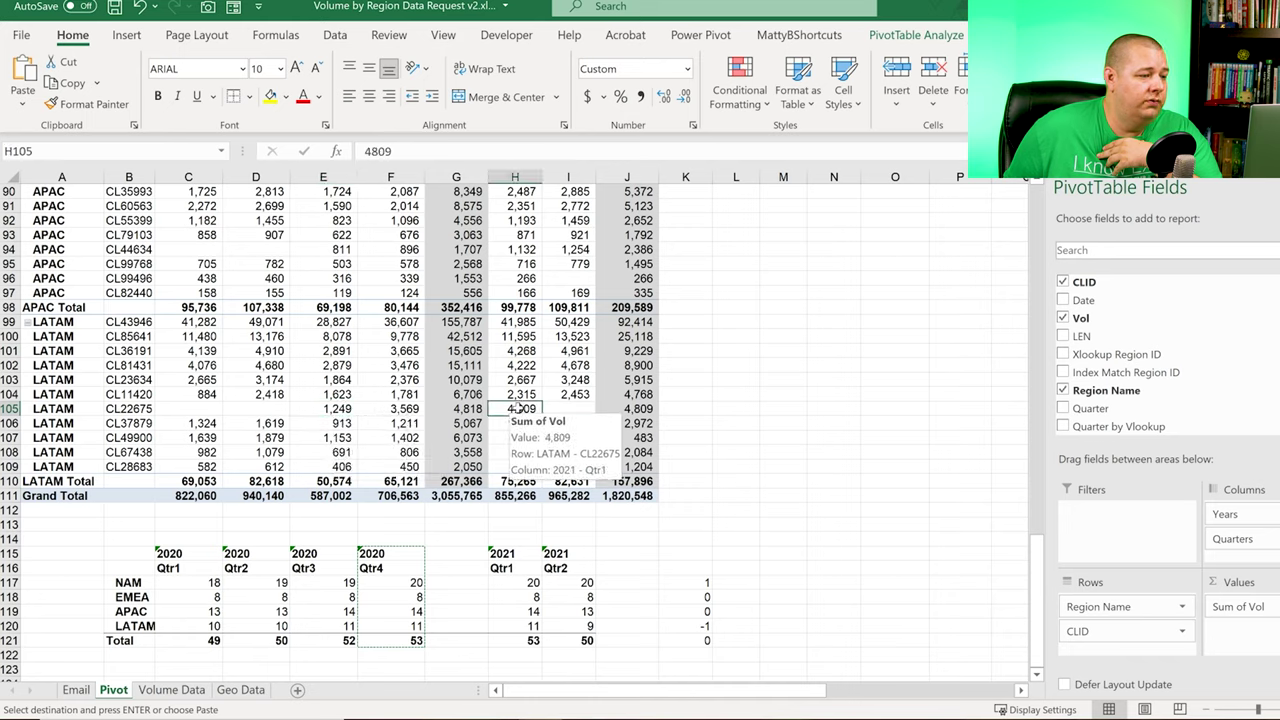
left_click(578, 411)
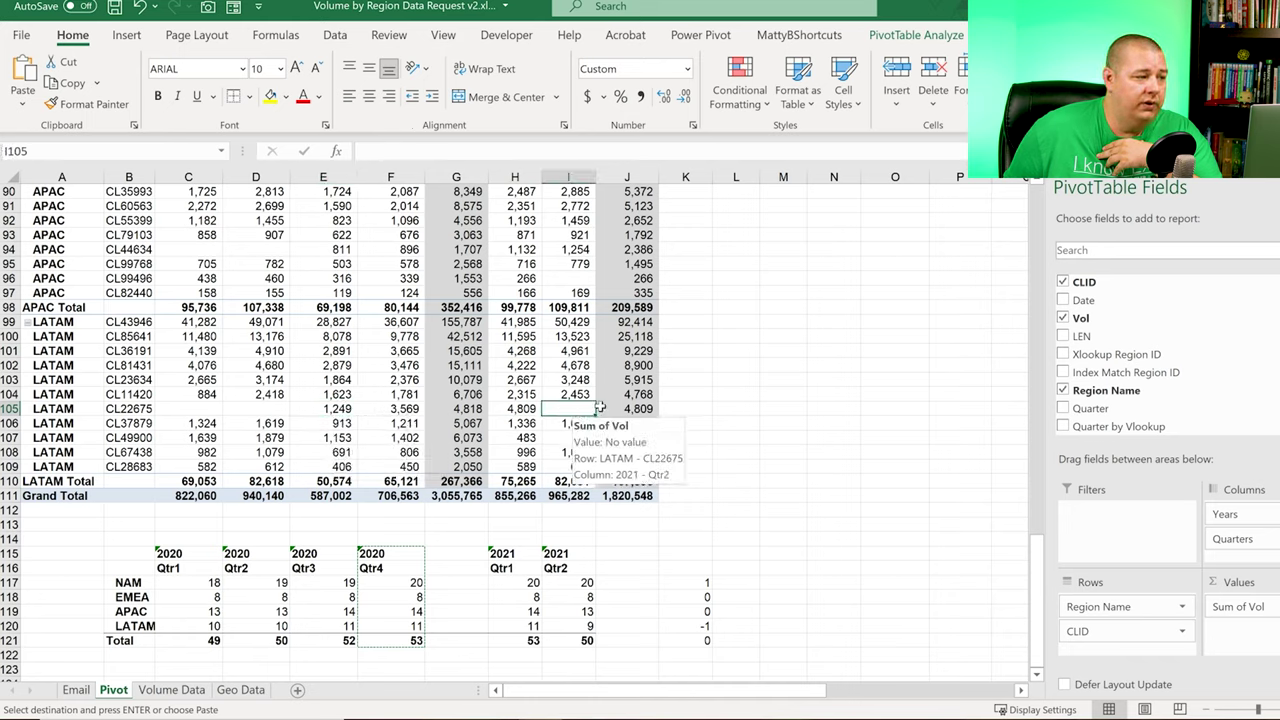
left_click(640, 408)
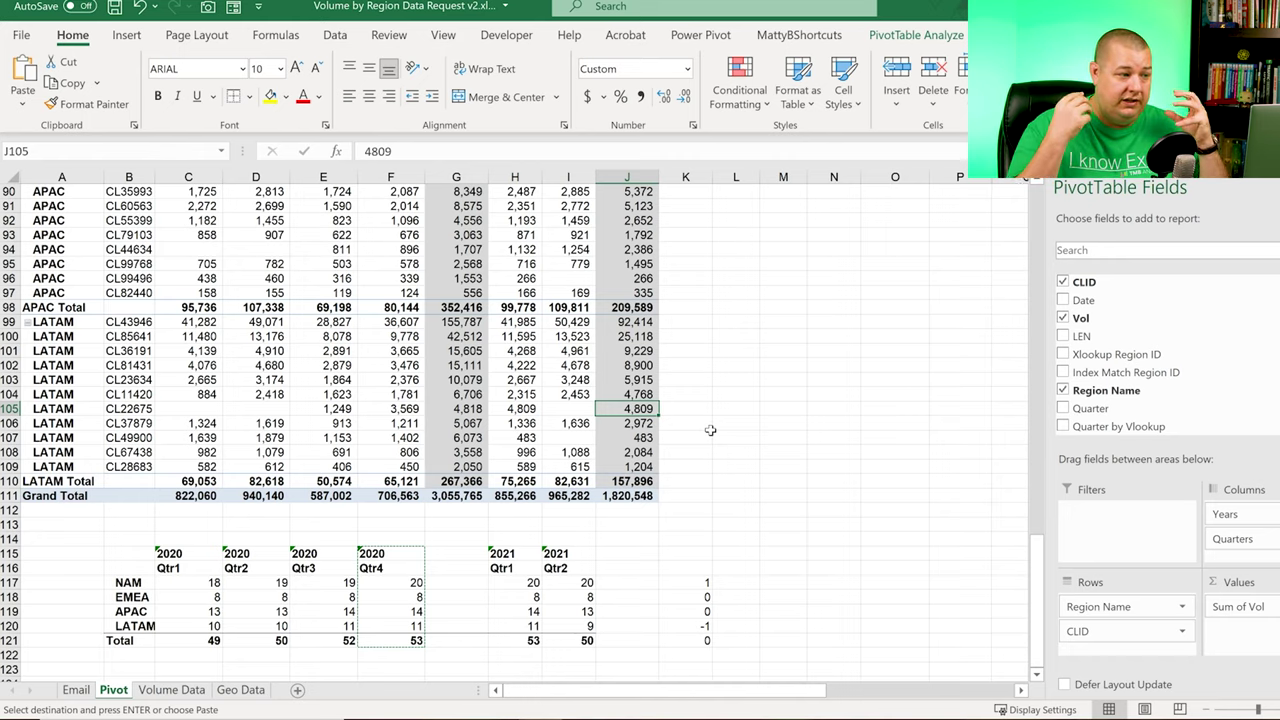
Step: Compare the 2021 Qtr1 value with the empty 2021 Qtr2 cell
key("Left")
key("Left")
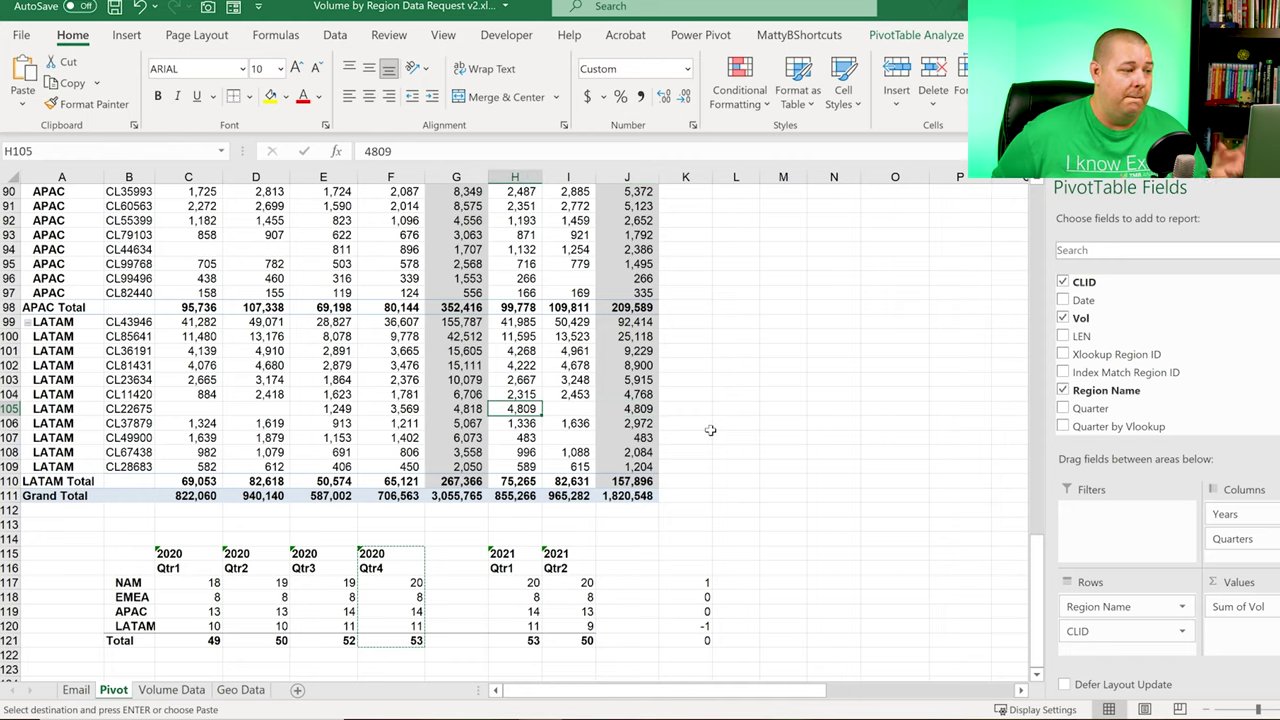
key("Right")
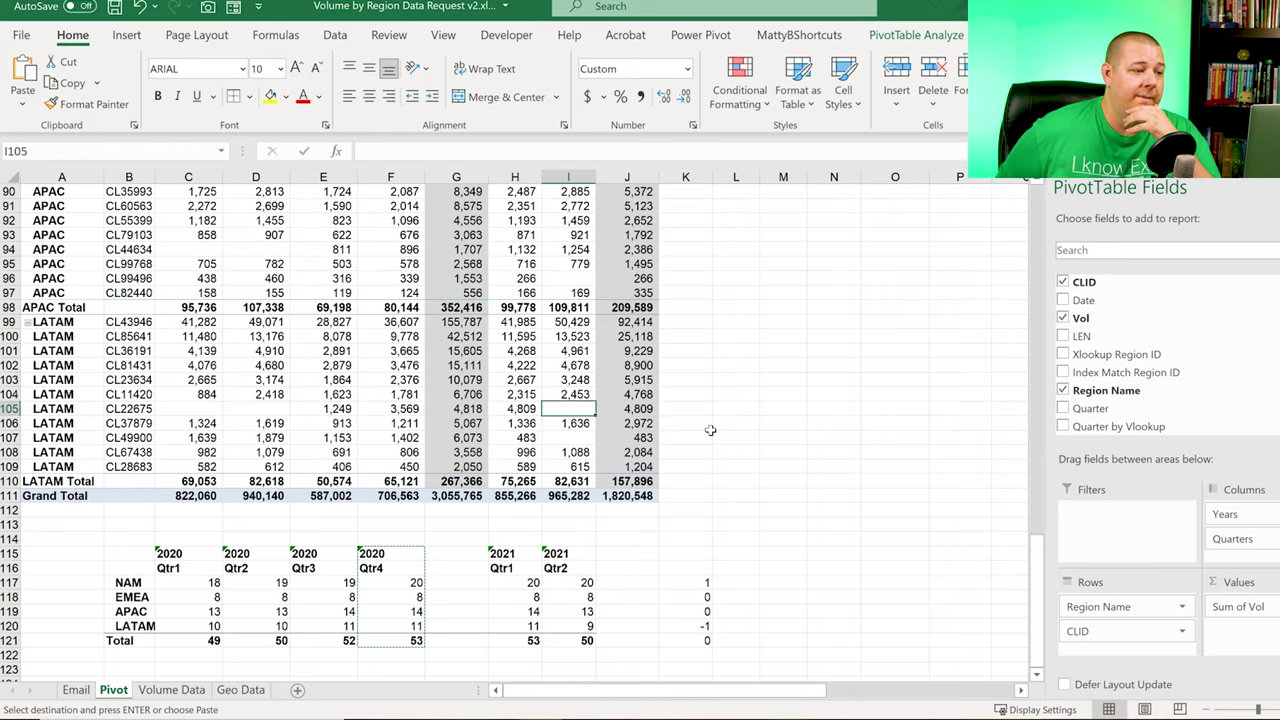
key("Left")
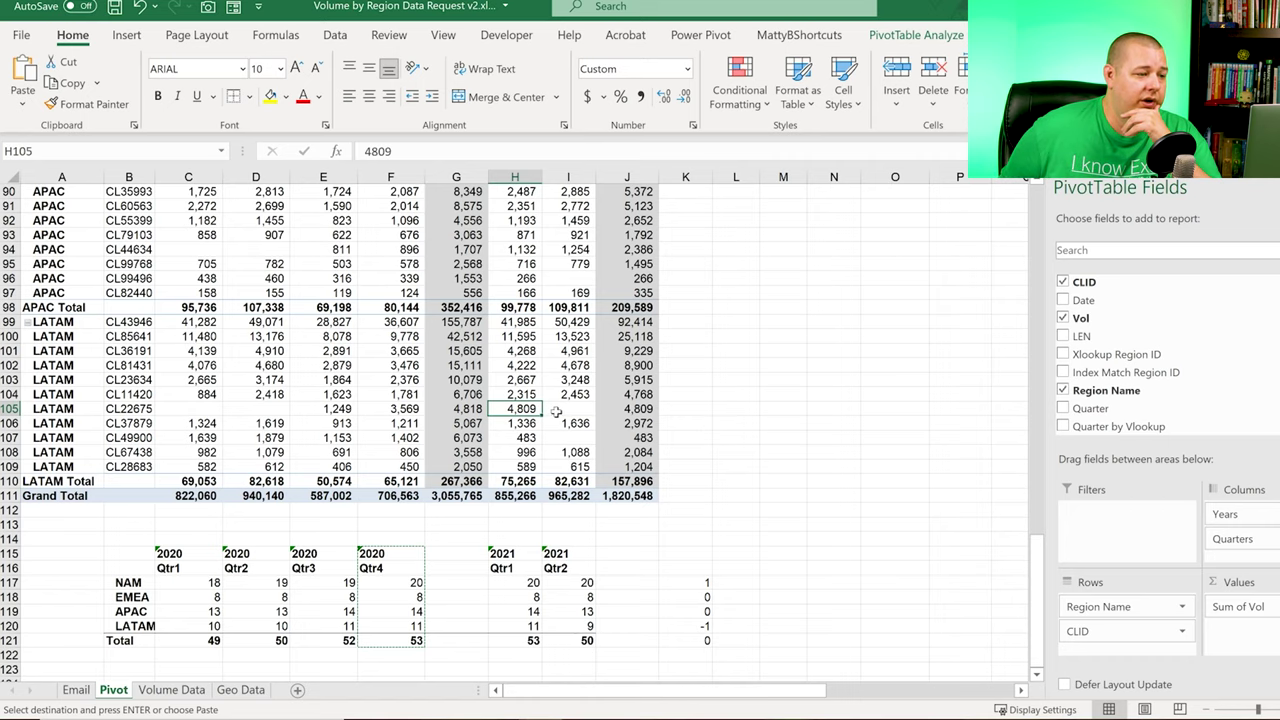
Step: Read LATAM's 9% Q2 forecast share and 9.0% Q1 year-over-year growth
scroll(557, 411, "up", 13)
scroll(557, 411, "up", 9)
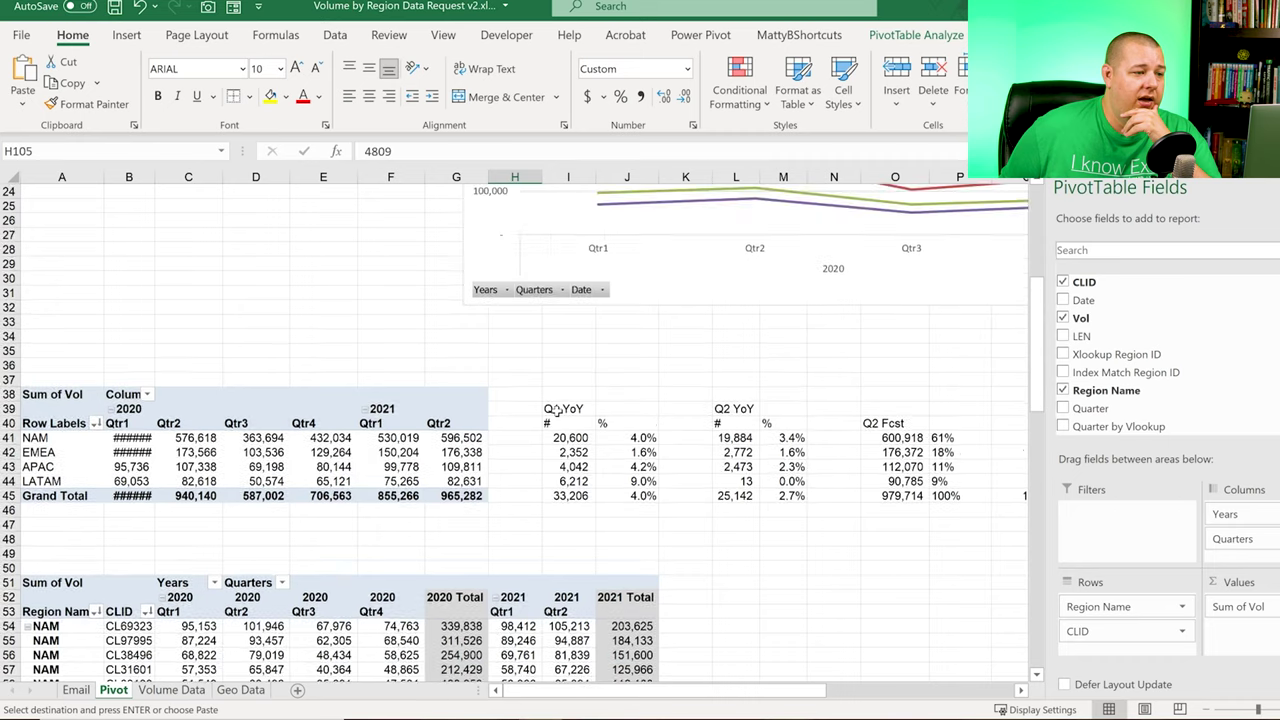
left_click(840, 540)
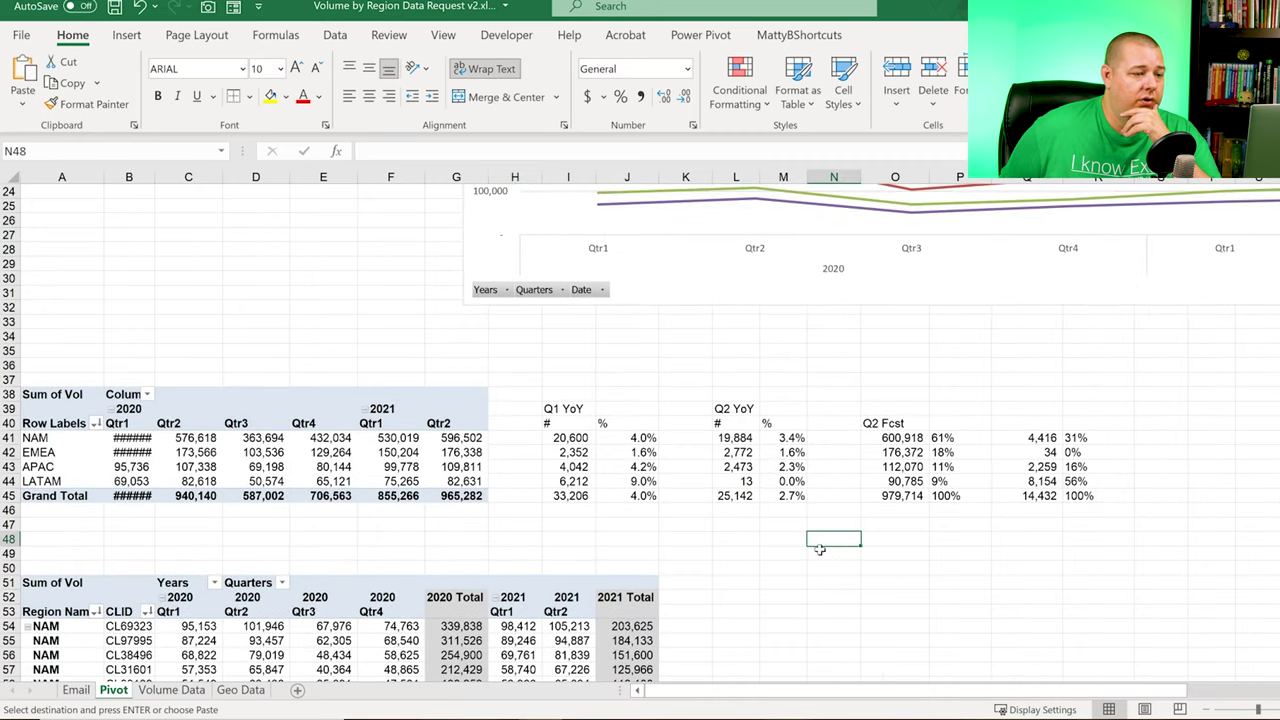
left_click(960, 480)
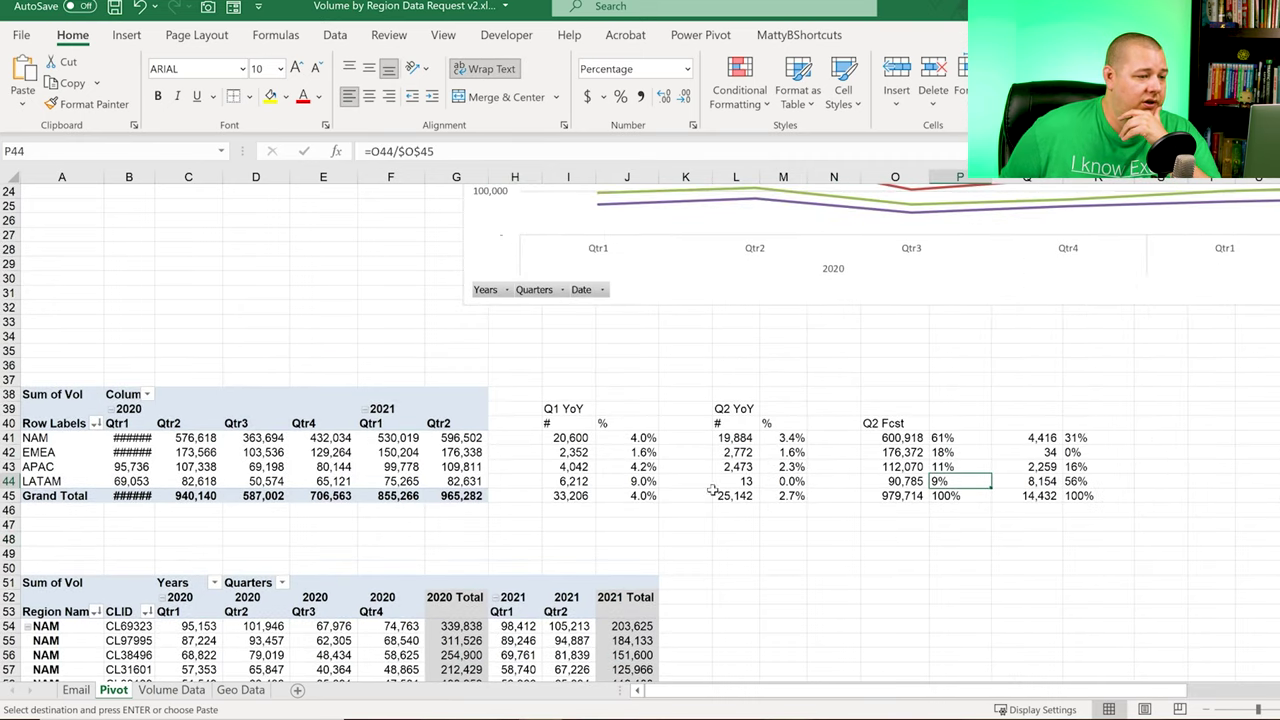
left_click(613, 481)
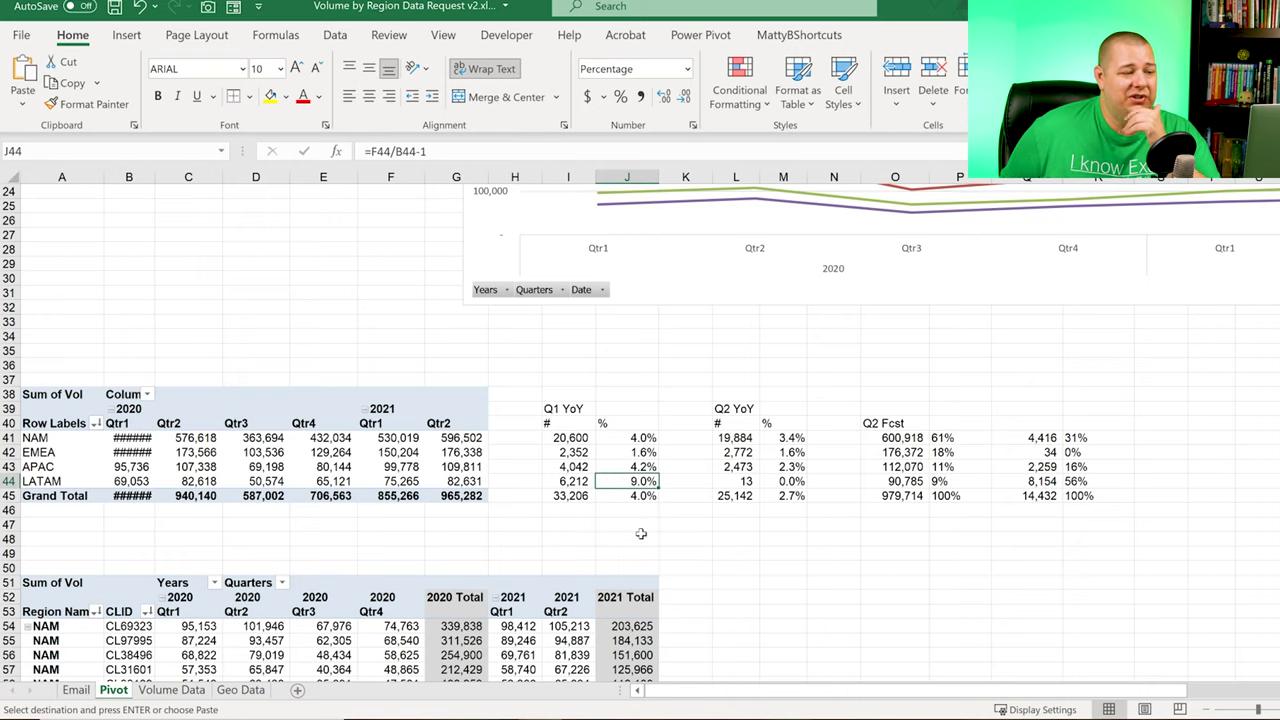
scroll(760, 511, "down", 19)
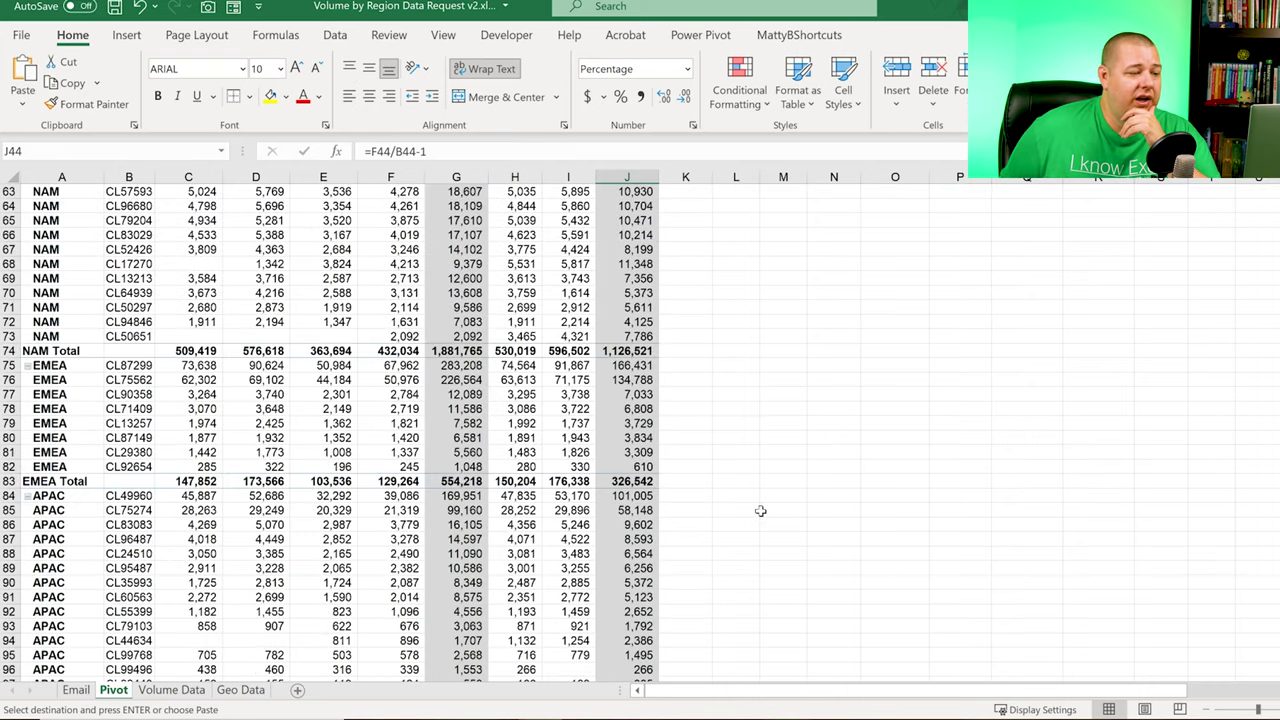
Step: Check the overall 4.0% Q1 growth formula =F45/B45-1, then return to the LATAM rows and count table
scroll(760, 511, "down", 2)
left_click(738, 484)
left_click(728, 450)
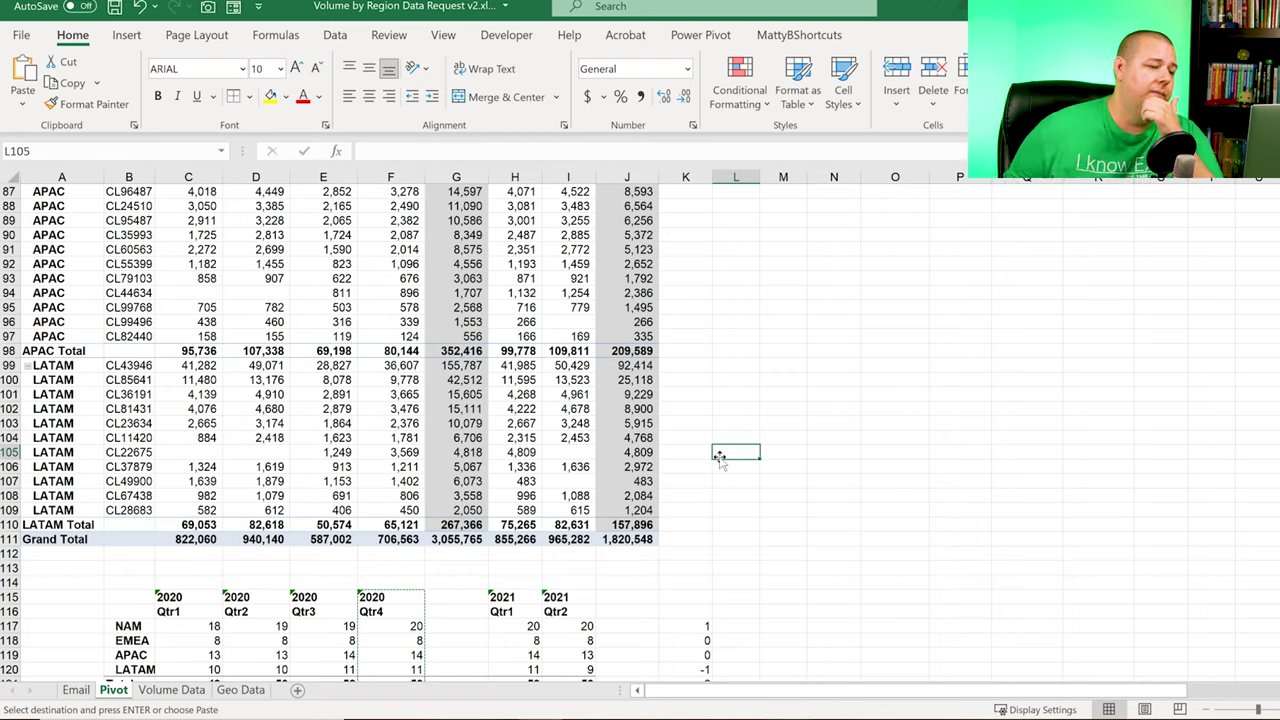
scroll(720, 459, "up", 8)
scroll(720, 459, "up", 12)
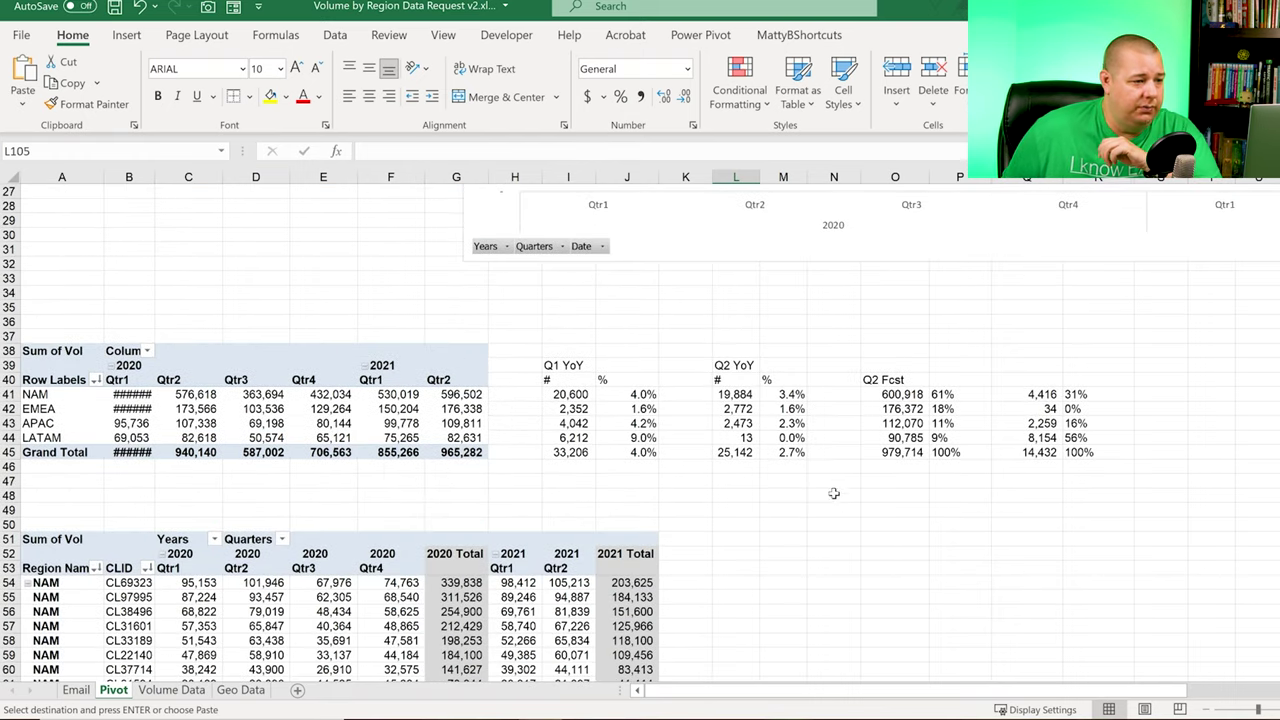
left_click(627, 452)
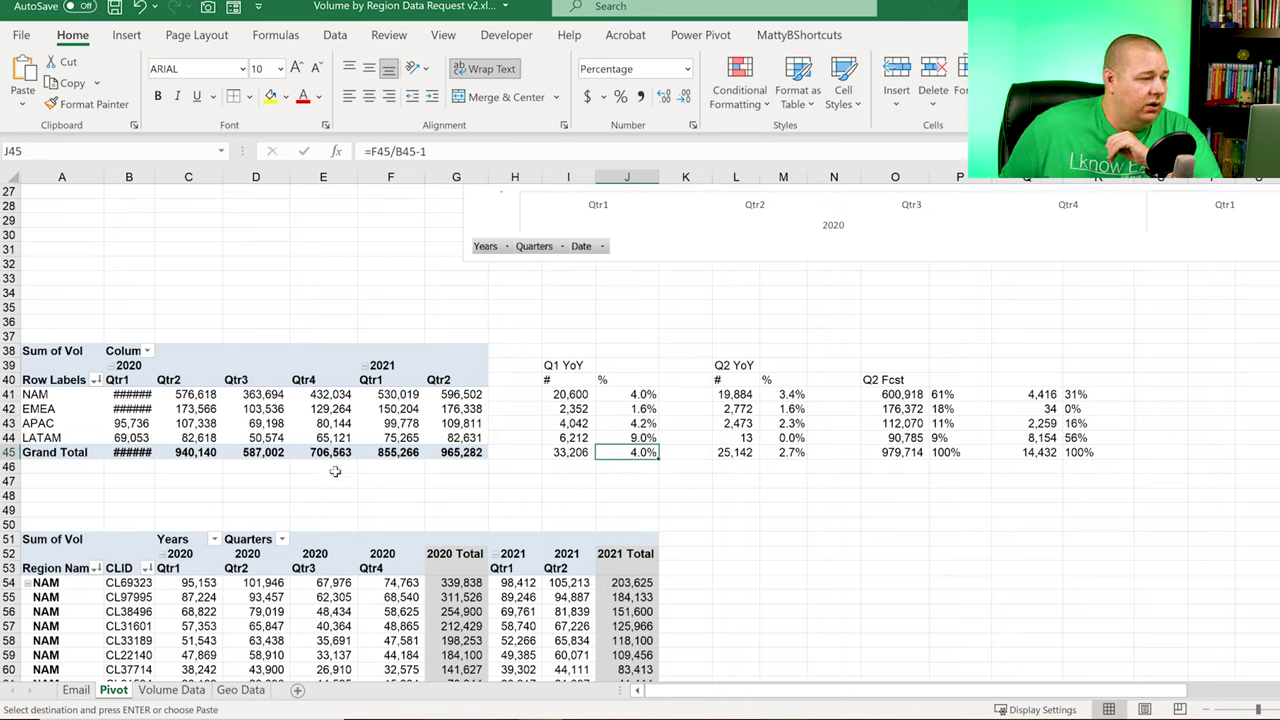
scroll(778, 467, "down", 20)
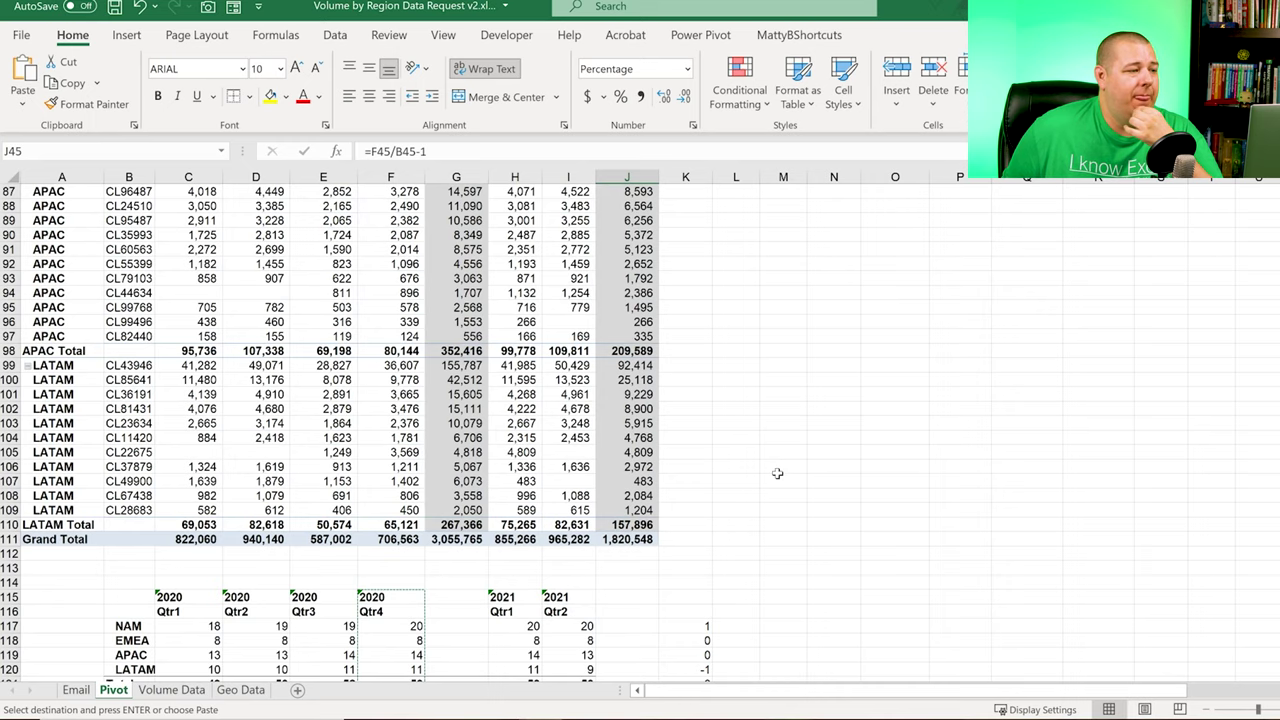
scroll(777, 473, "down", 3)
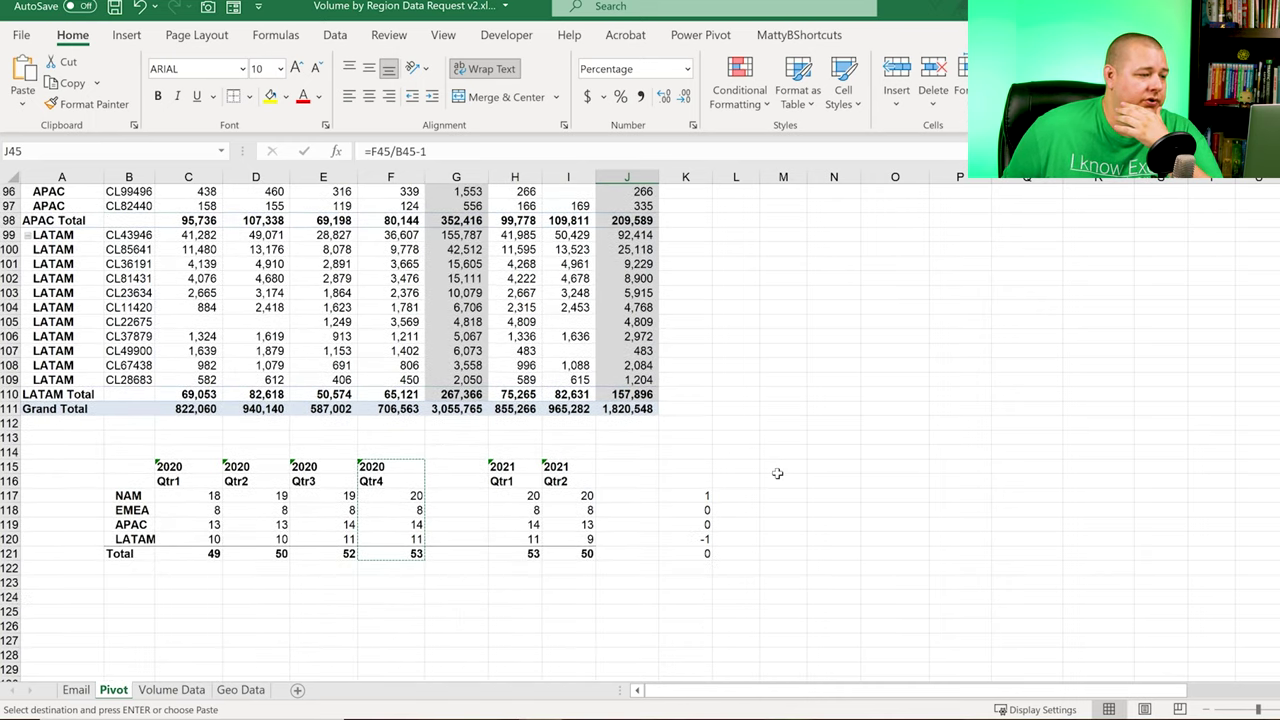
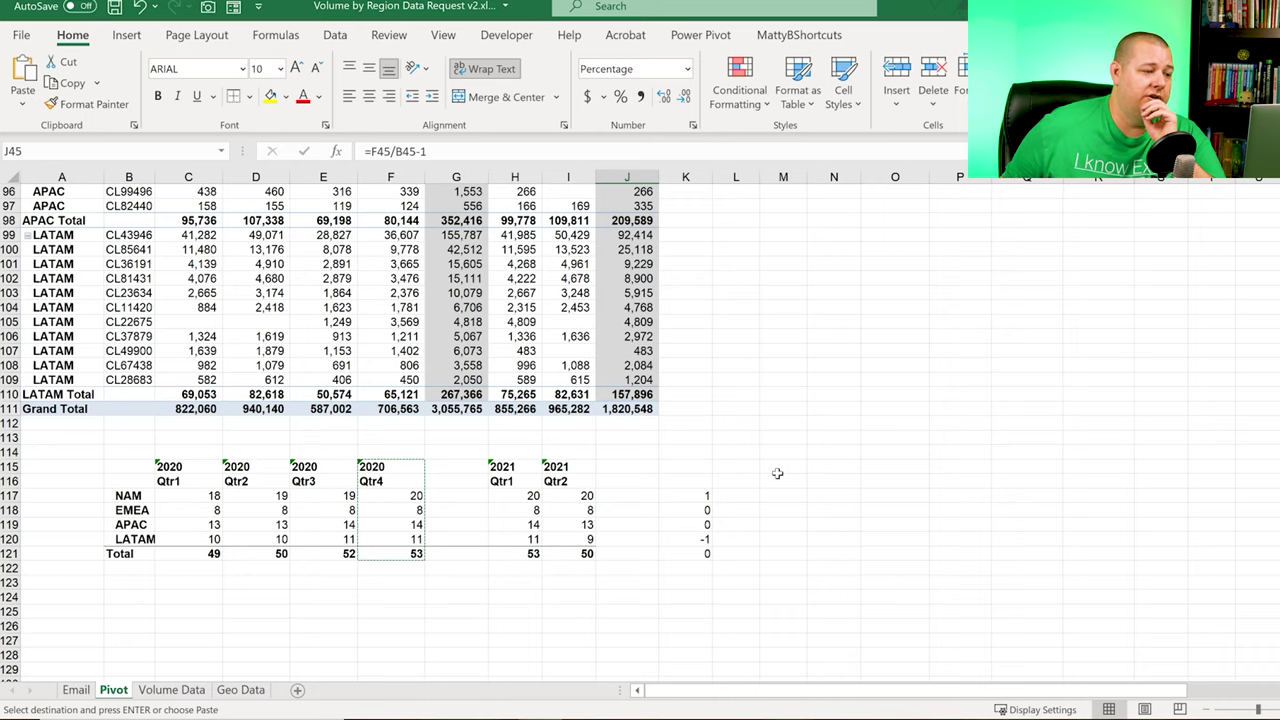
Step: Enter =B41/C117 in C125 to get NAM's 2020 Qtr1 volume per customer, 28,301.06
scroll(458, 554, "down", 2)
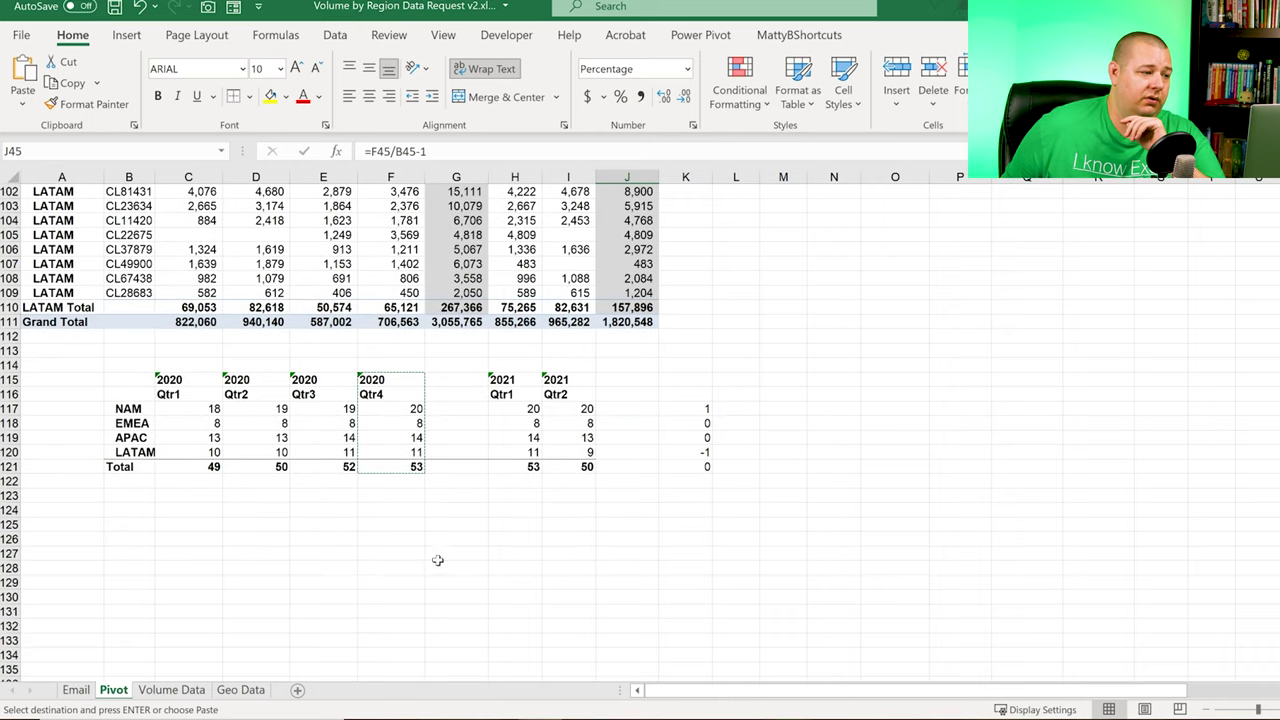
left_click(184, 526)
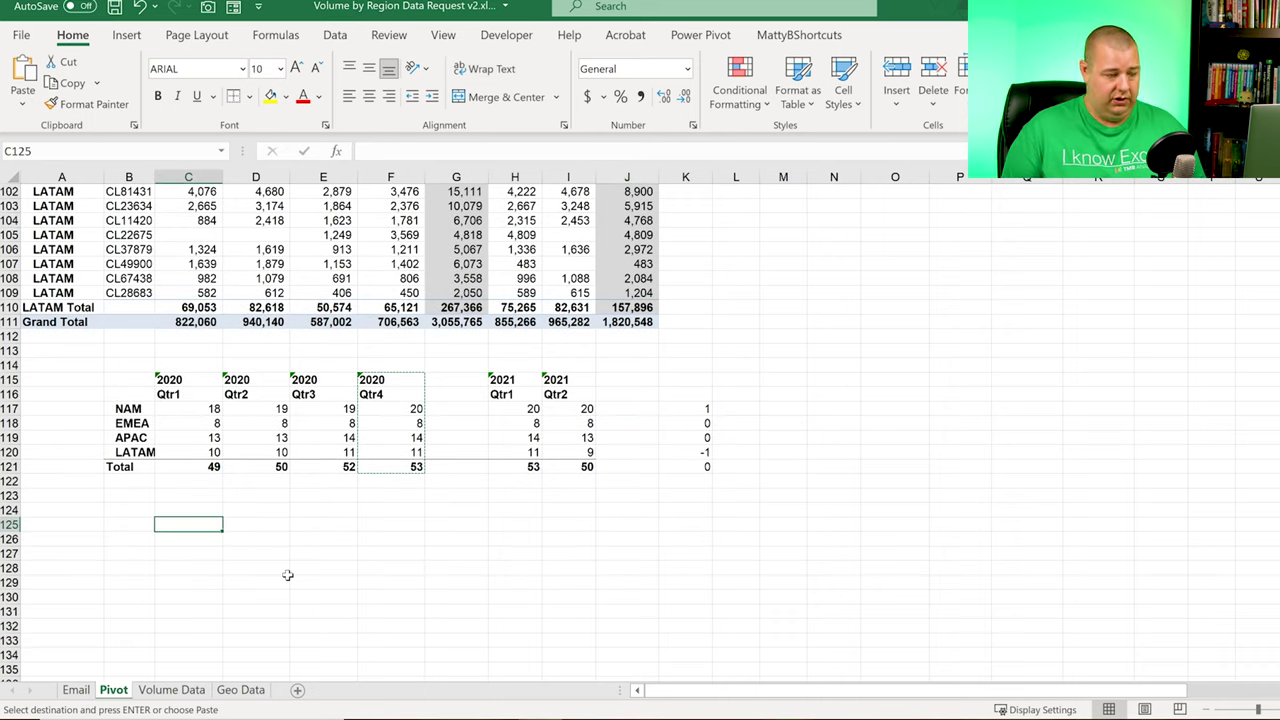
type("=")
scroll(288, 574, "up", 20)
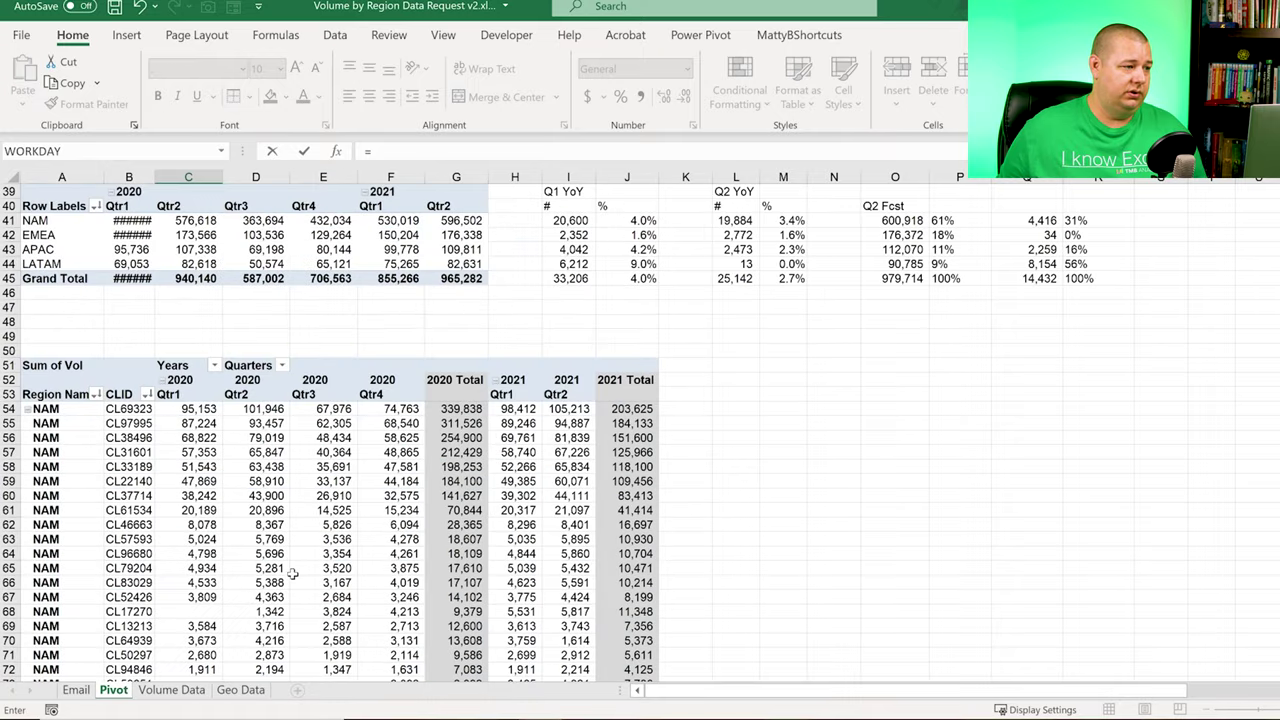
scroll(292, 572, "up", 5)
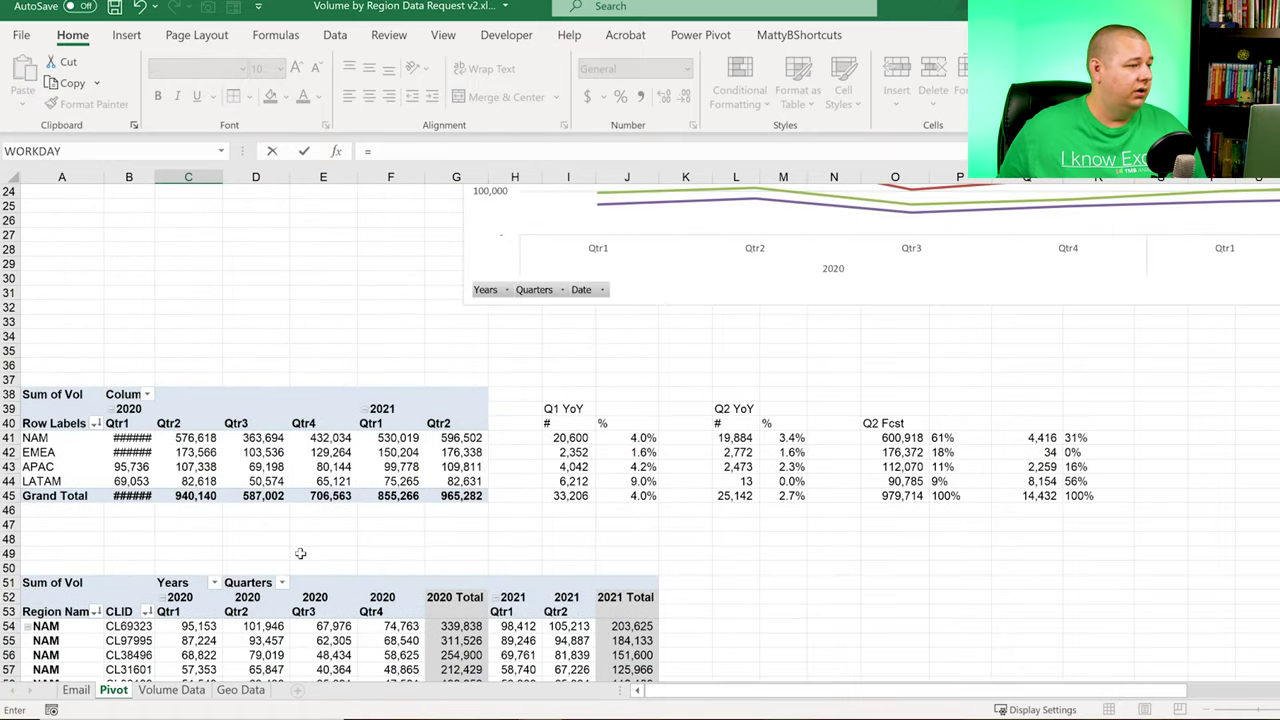
type("b41")
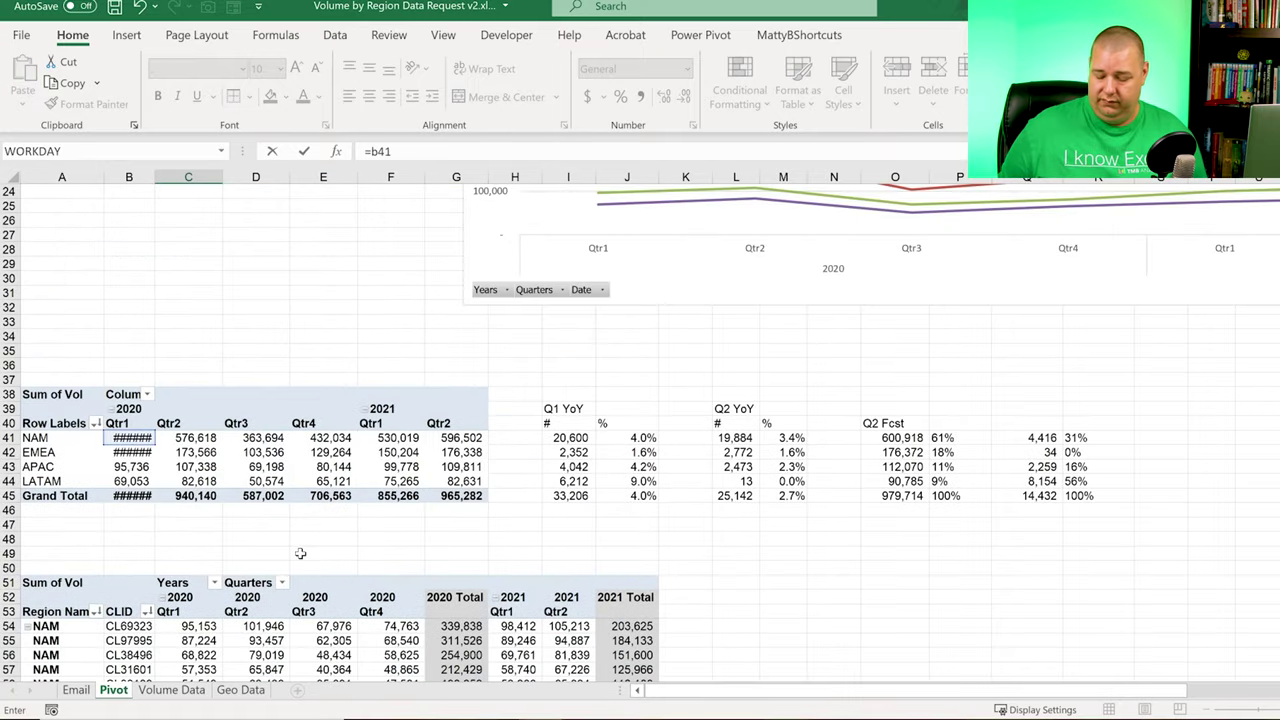
type("/")
scroll(392, 536, "down", 20)
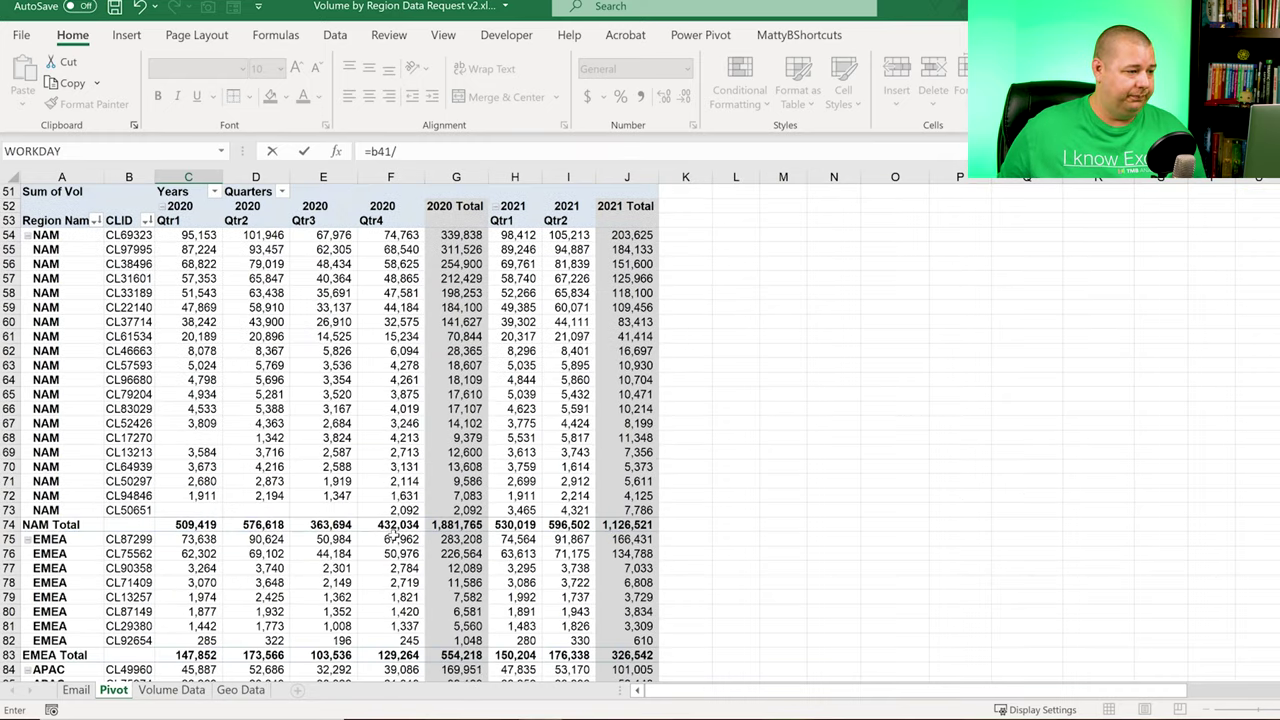
scroll(394, 537, "down", 2)
left_click(201, 448)
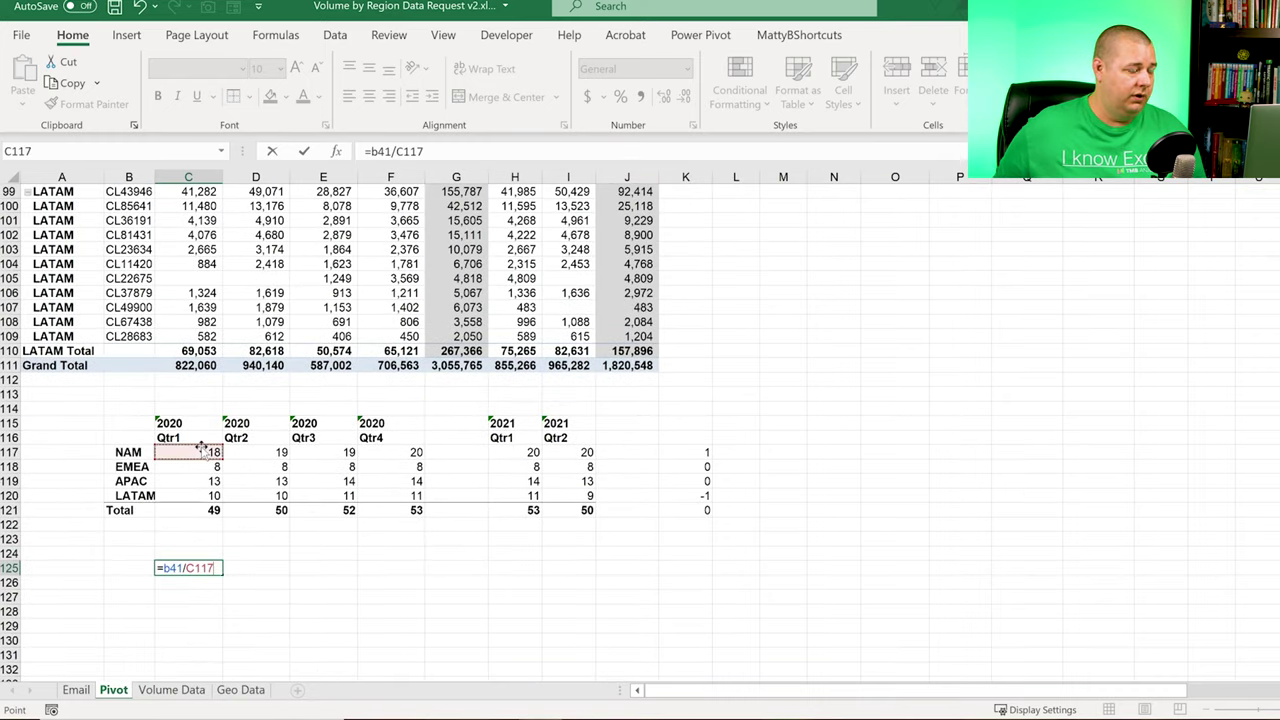
key("Return")
key("Up")
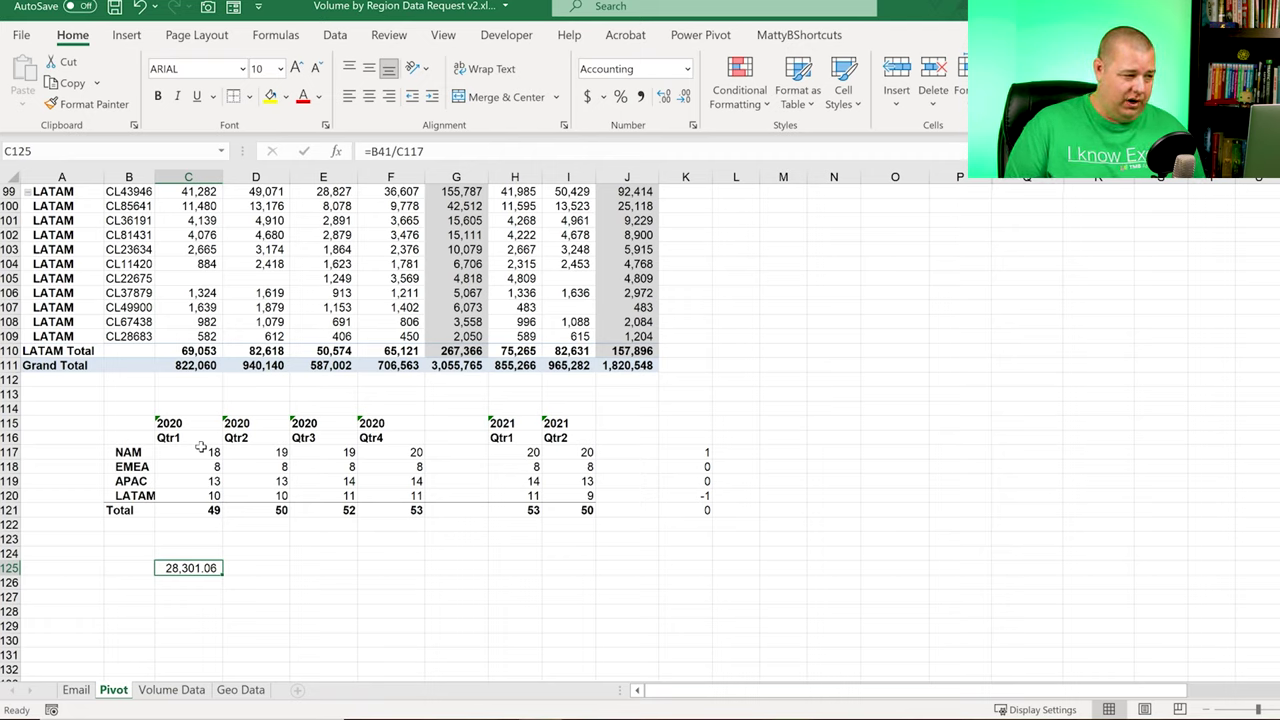
key("alt+h")
Step: Show C125 with no decimals and fill its formula across C125:F129
key("9")
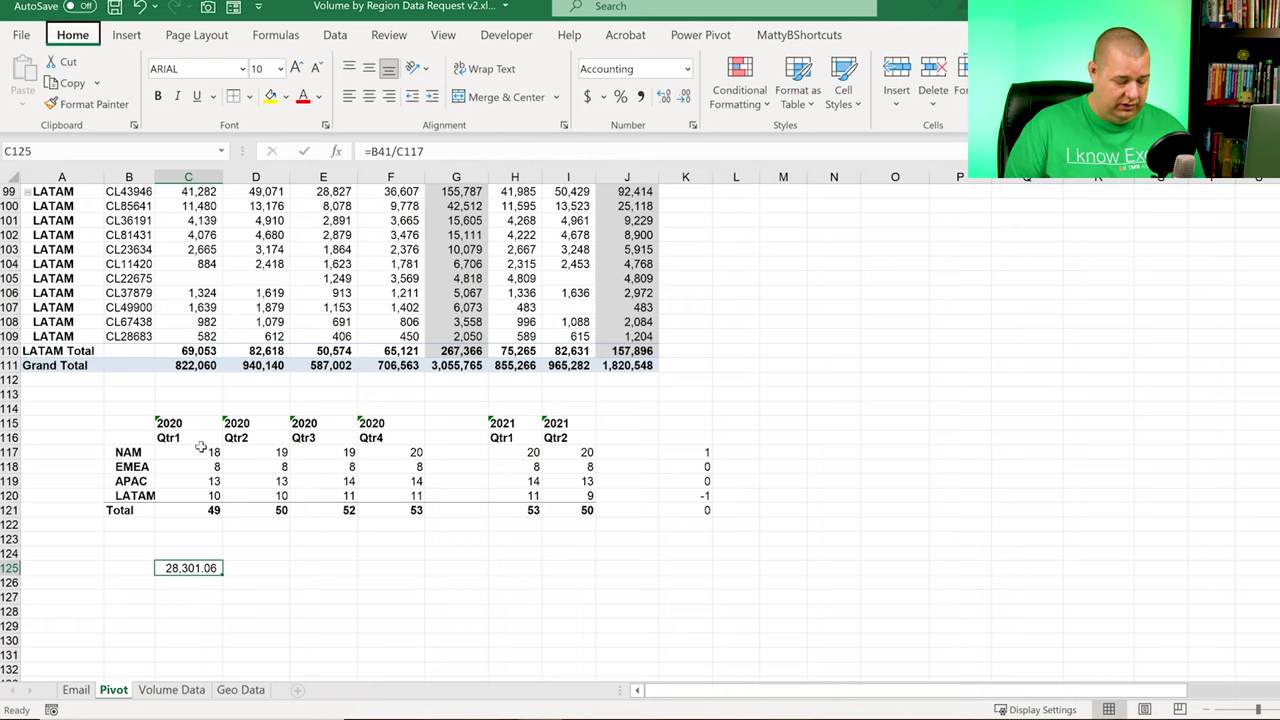
key("alt+h")
key("9")
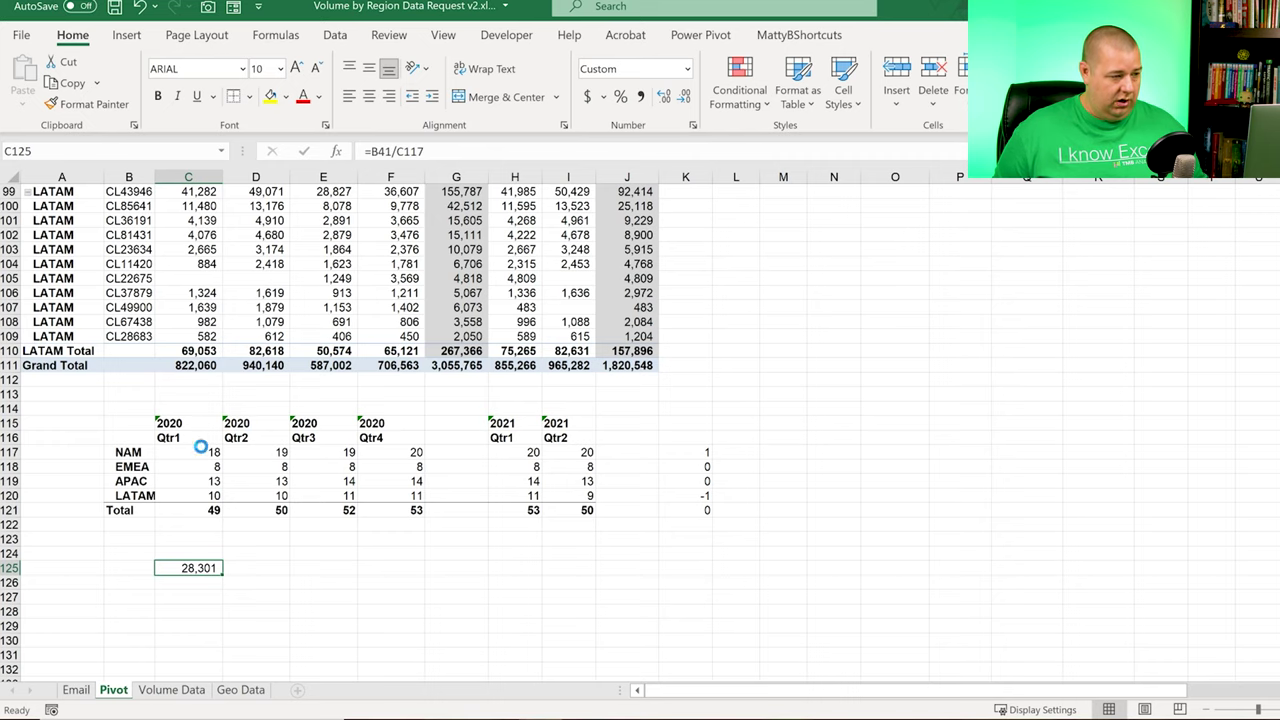
key("ctrl+c")
key("shift+Right")
key("shift+Right")
key("shift+Right")
key("shift+Down")
key("shift+Down")
key("shift+Down")
key("shift+Down")
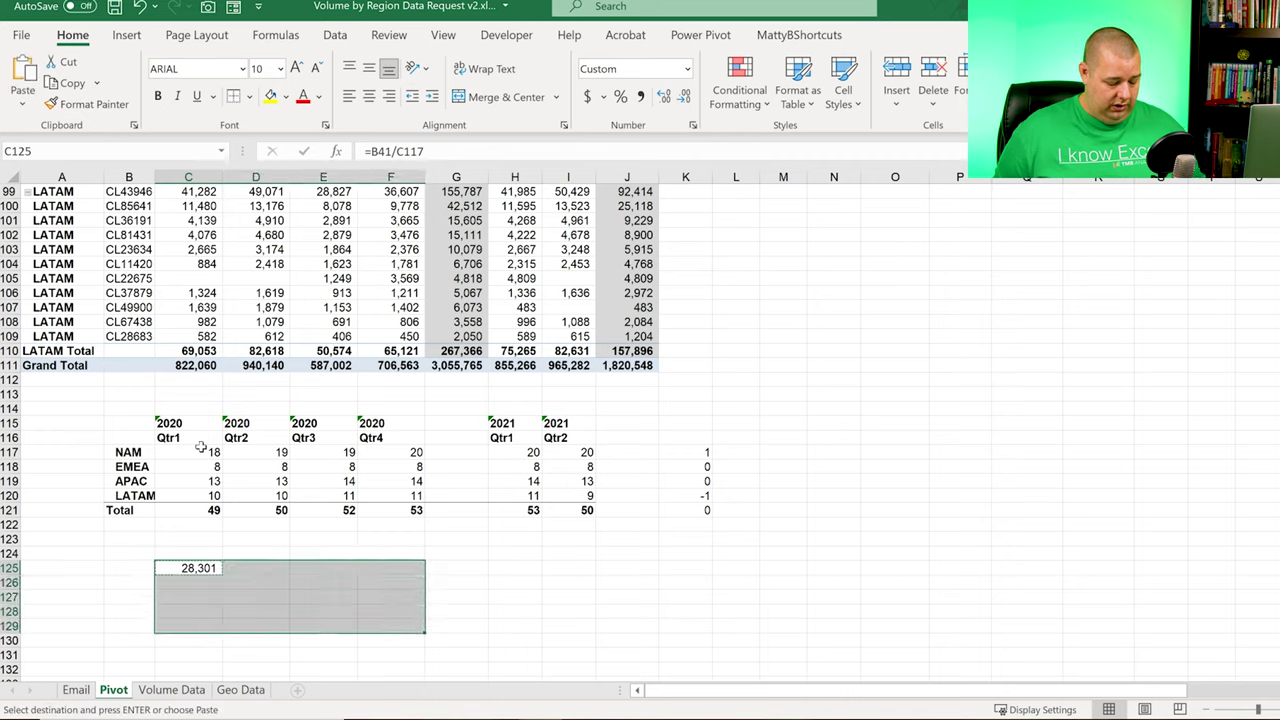
key("ctrl+v")
Step: Copy the region labels from B117:B121 into B125:B129
key("Up")
key("Up")
key("Up")
key("Up")
key("Up")
key("Up")
key("Up")
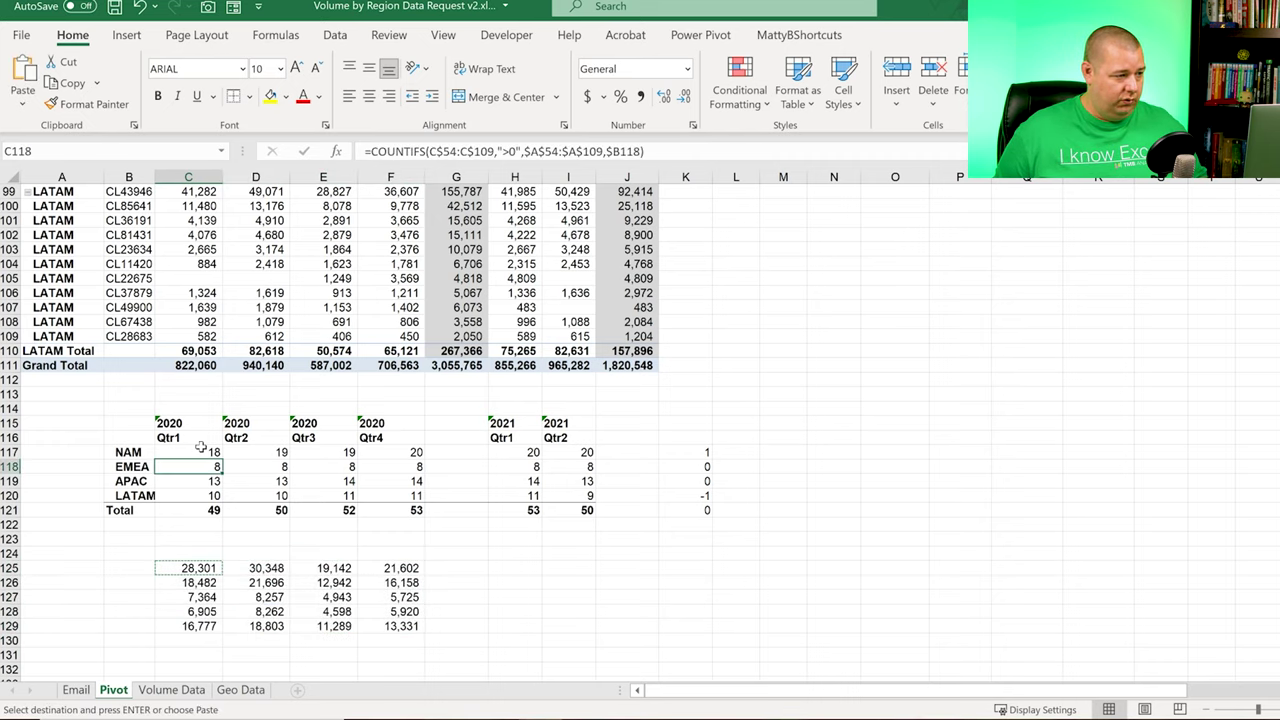
key("Left")
key("Up")
key("shift+Down")
key("shift+Down")
key("shift+Down")
key("shift+Down")
key("ctrl+c")
key("ctrl+Down")
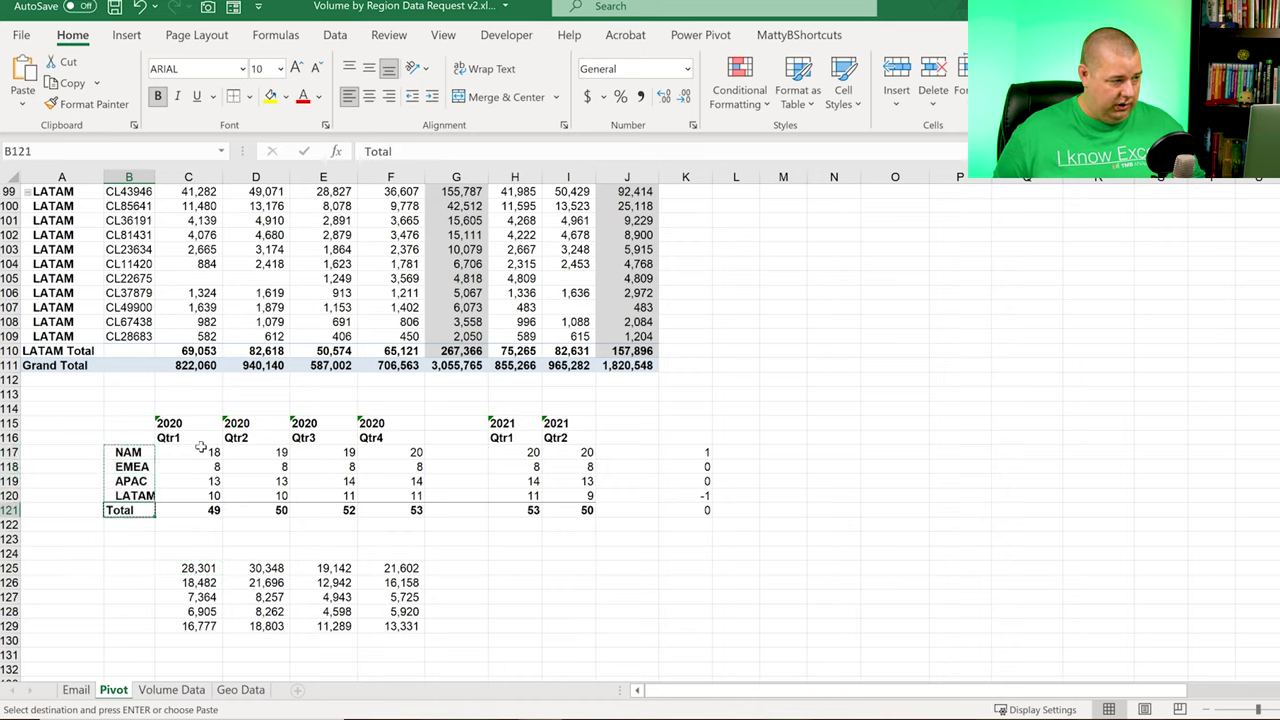
key("Down")
key("Down")
key("Down")
key("Down")
key("ctrl+v")
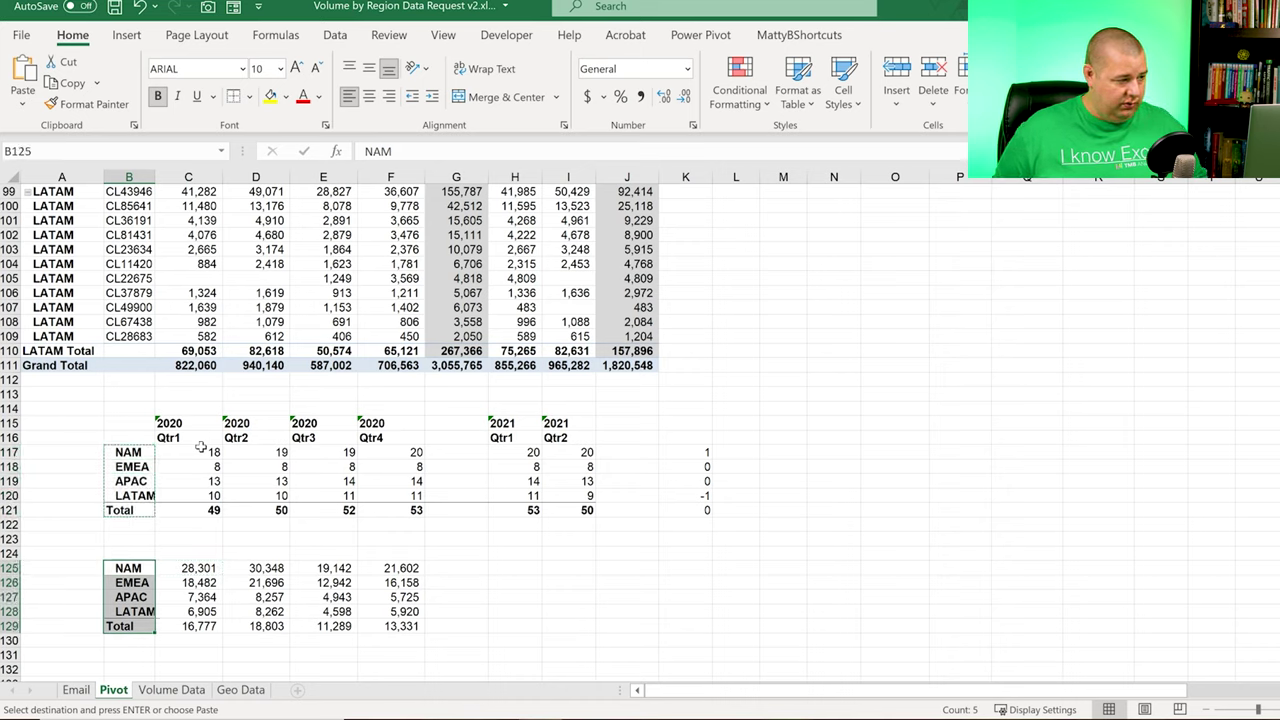
Step: Copy the Qtr4 formulas from F125:F129 into G125:G129
key("Right")
key("Right")
key("Right")
key("Right")
key("shift+Down")
key("shift+Down")
key("shift+Down")
key("shift+Down")
key("ctrl+c")
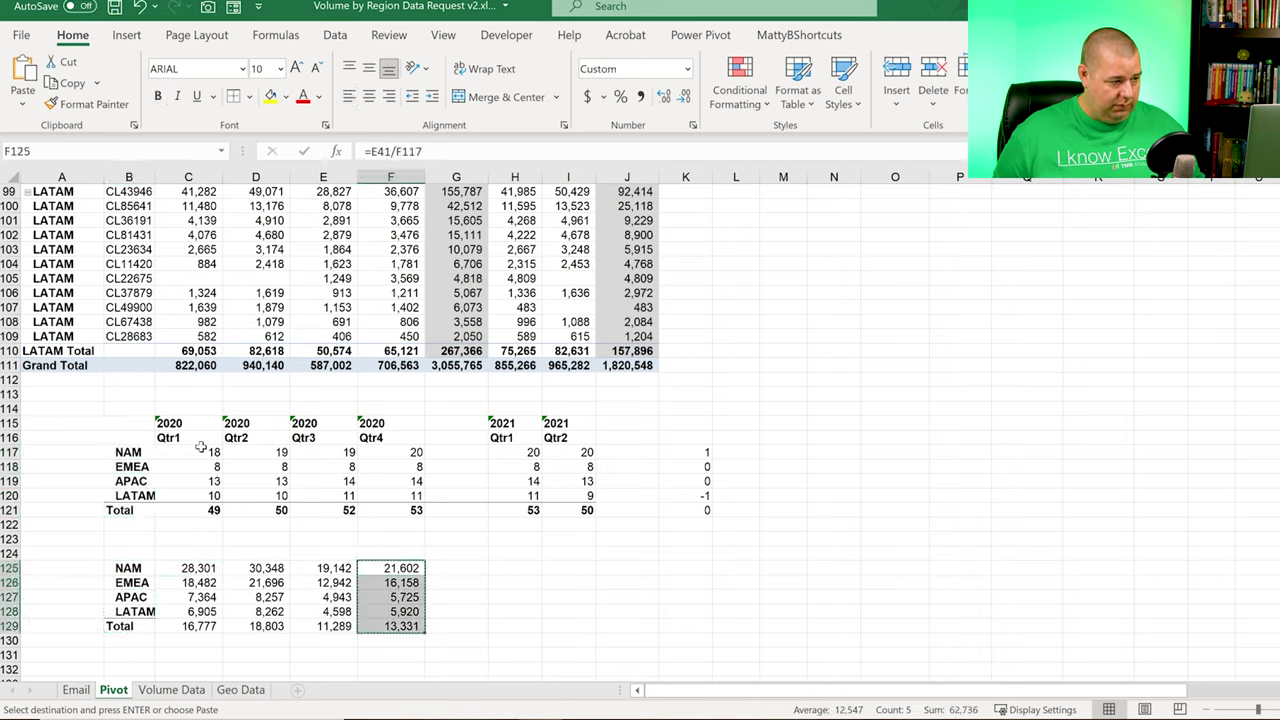
key("Right")
key("ctrl+v")
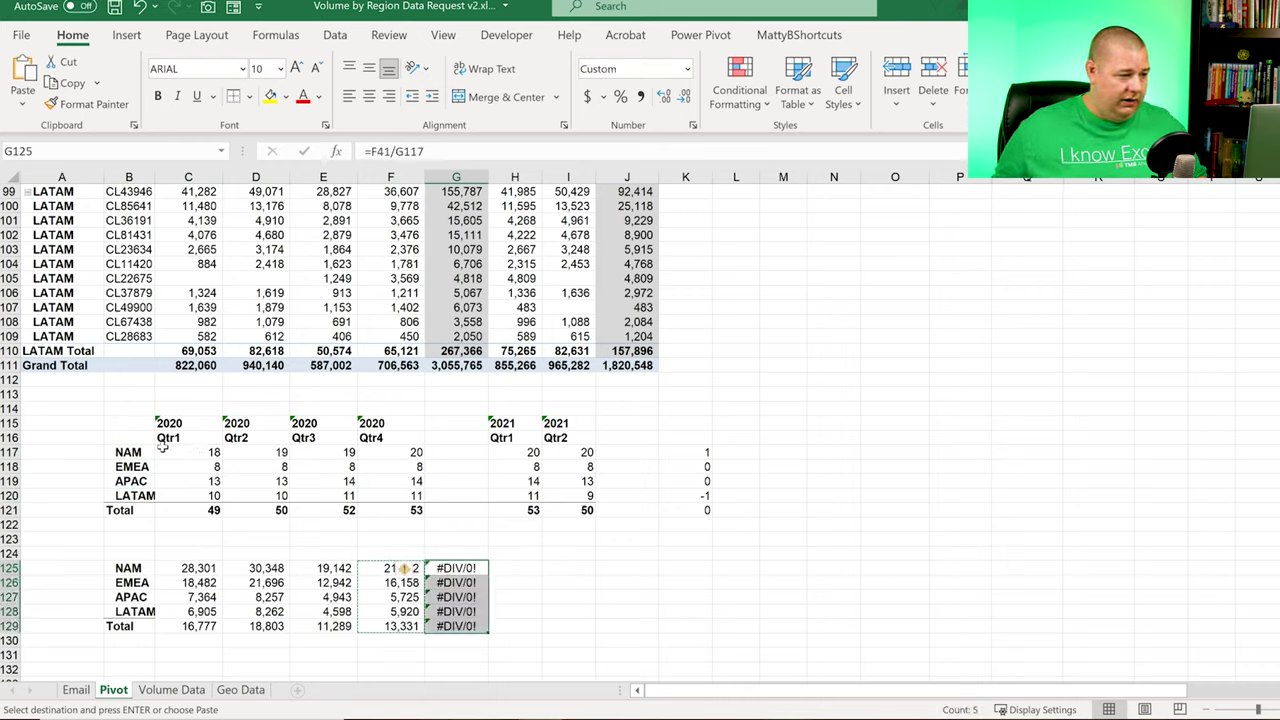
left_click(447, 572)
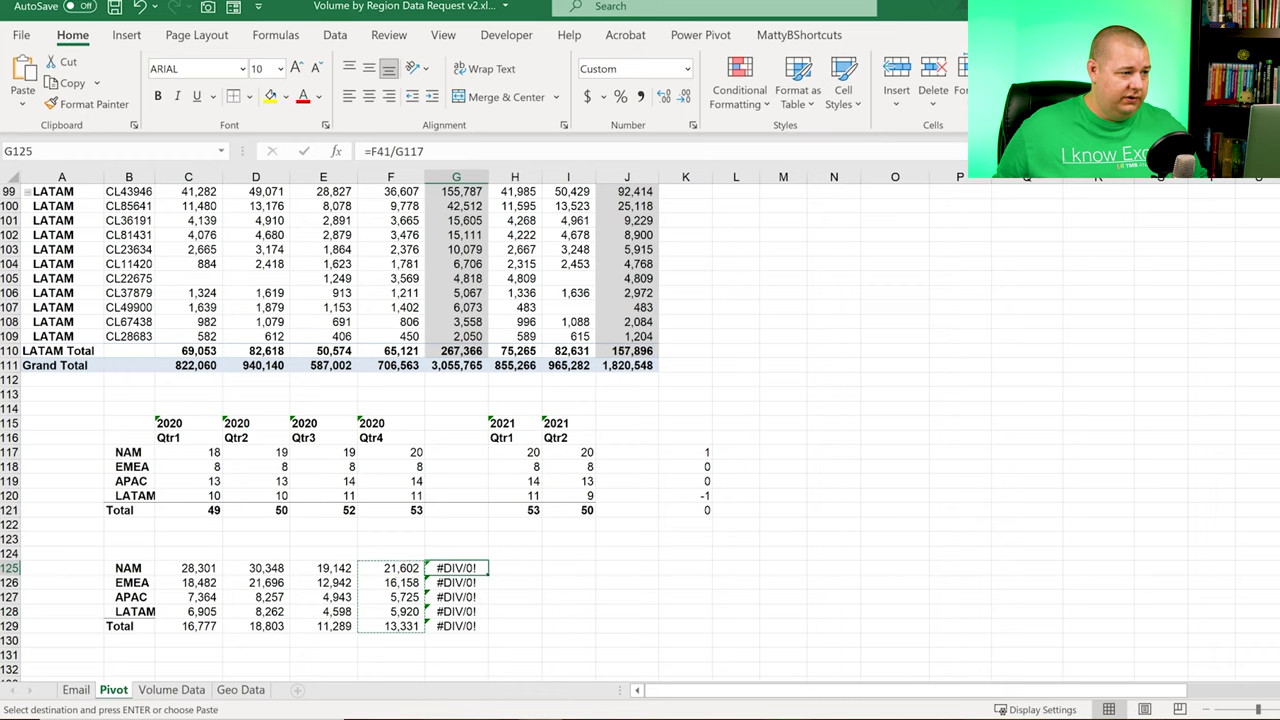
Step: Change G125 to =F41/H117, fill it down to Total and copy it into column H
key("F2")
left_click_drag(468, 445, 512, 452)
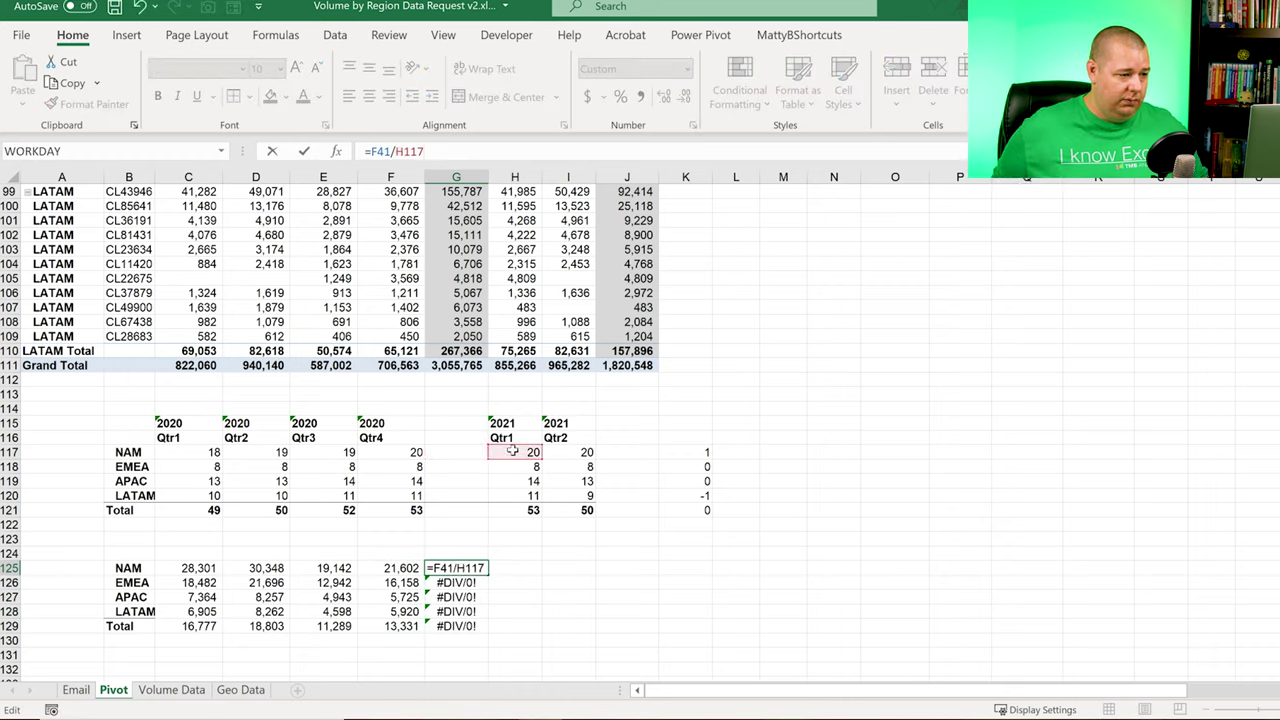
key("ctrl+Return")
key("ctrl+shift+Down")
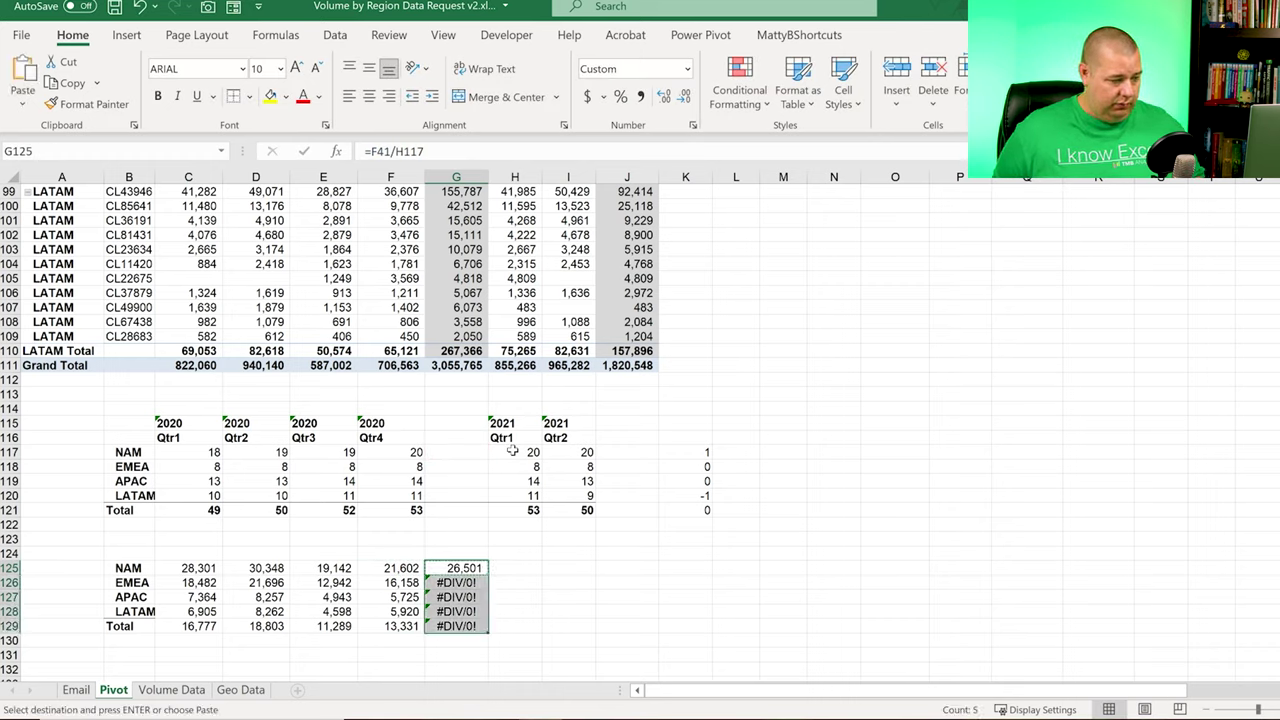
key("Right")
key("ctrl+v")
key("Right")
key("Left")
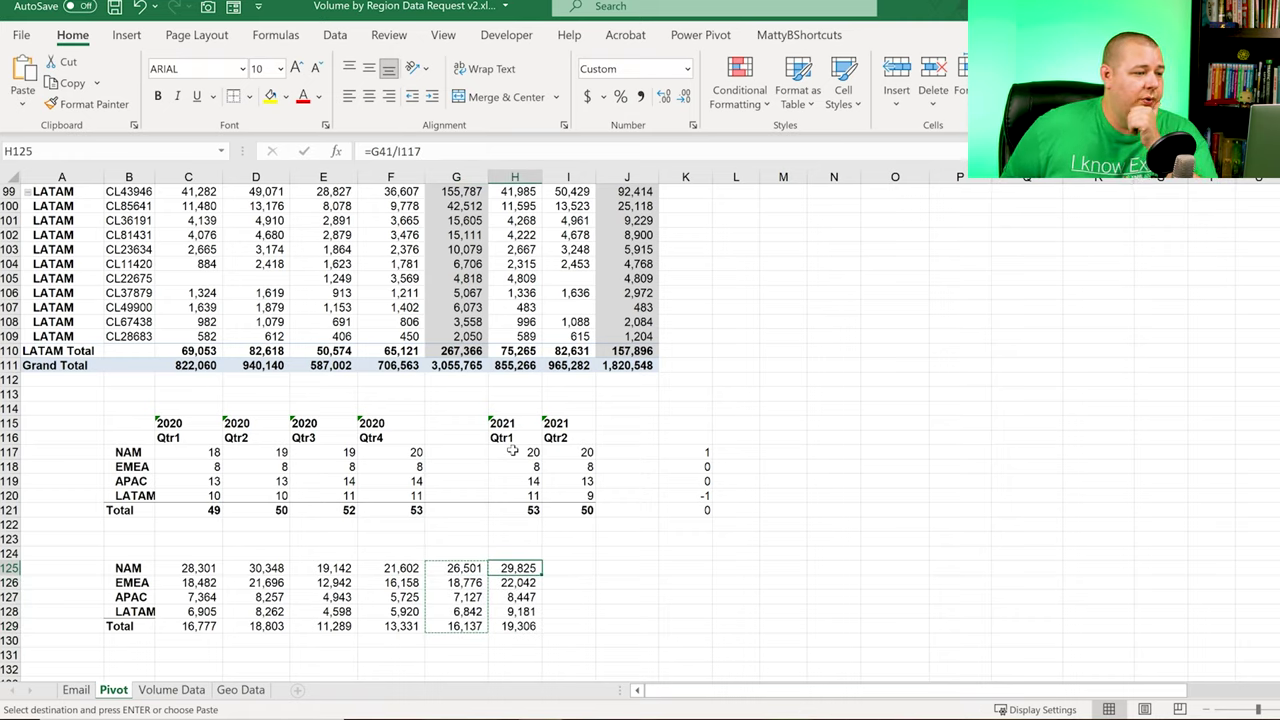
Step: Move the 2021 block from G125:H129 to H125:I129 under the 2021 quarter headings
key("Left")
key("shift+Right")
key("ctrl+shift+Down")
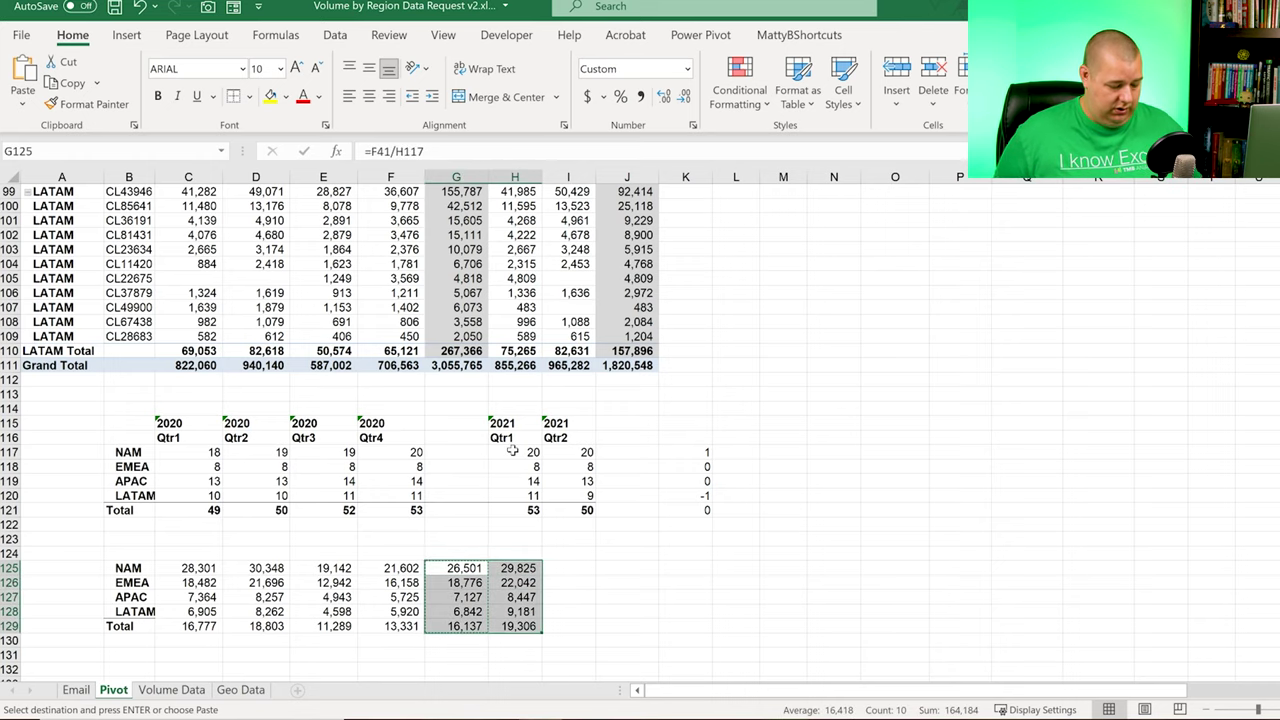
key("Right")
key("Return")
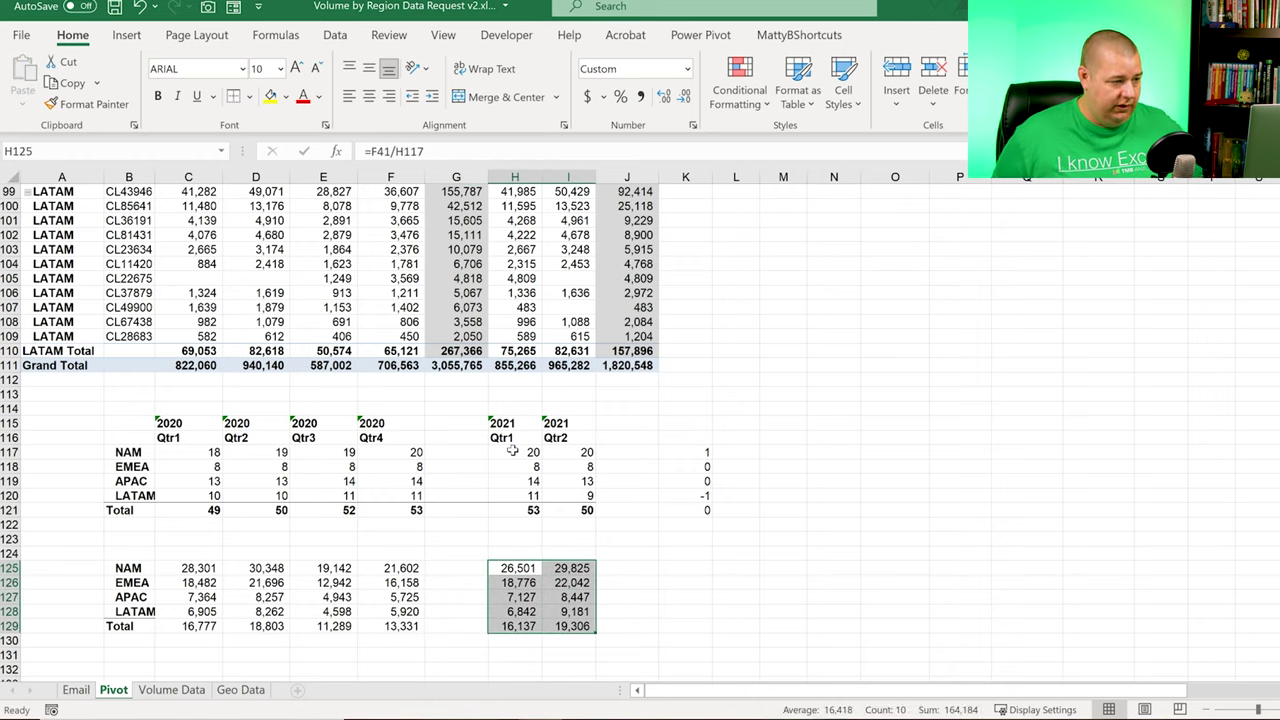
key("Right")
key("Right")
key("Left")
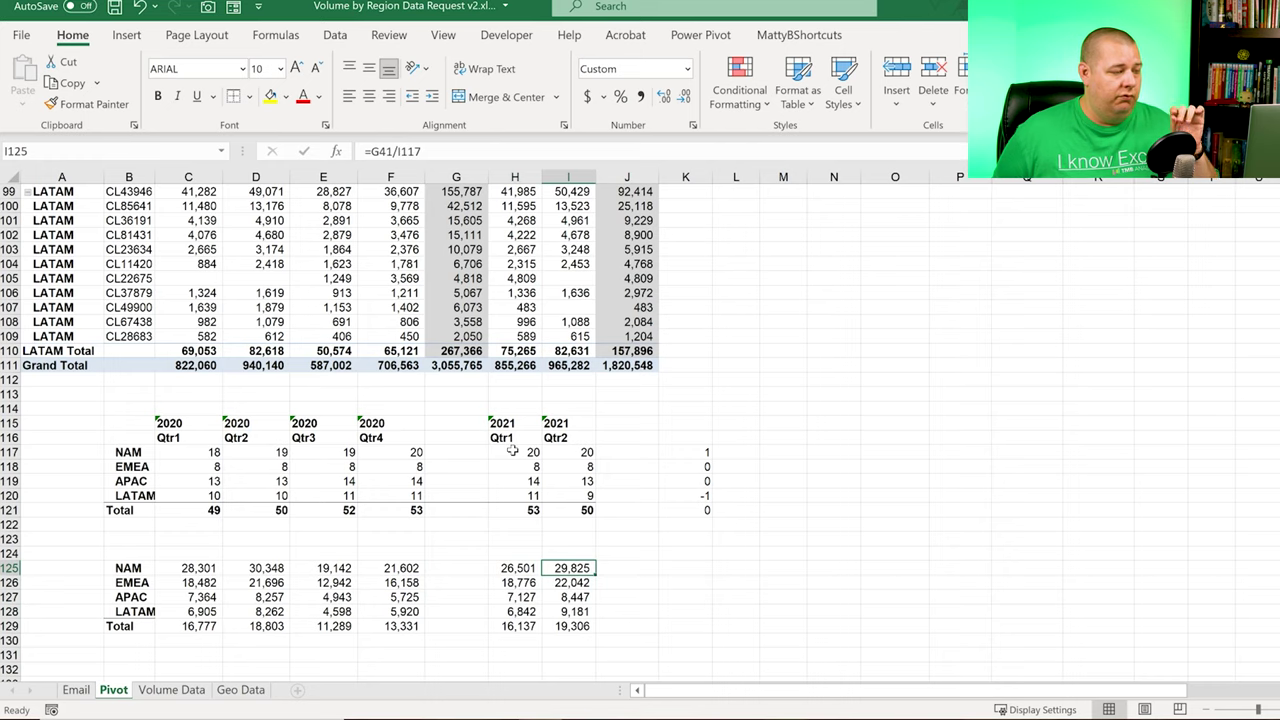
key("Left")
key("Left")
key("Left")
key("Left")
key("Left")
key("Right")
key("Right")
key("Right")
key("Right")
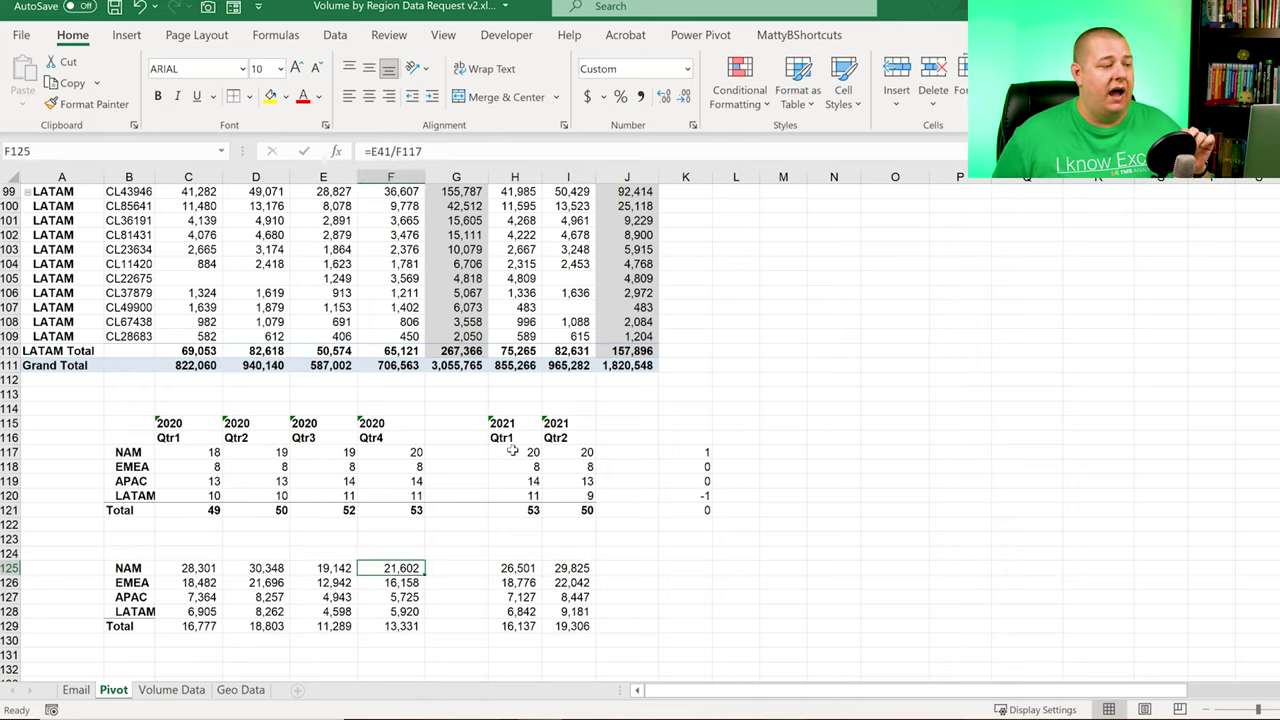
key("Right")
key("Right")
key("Right")
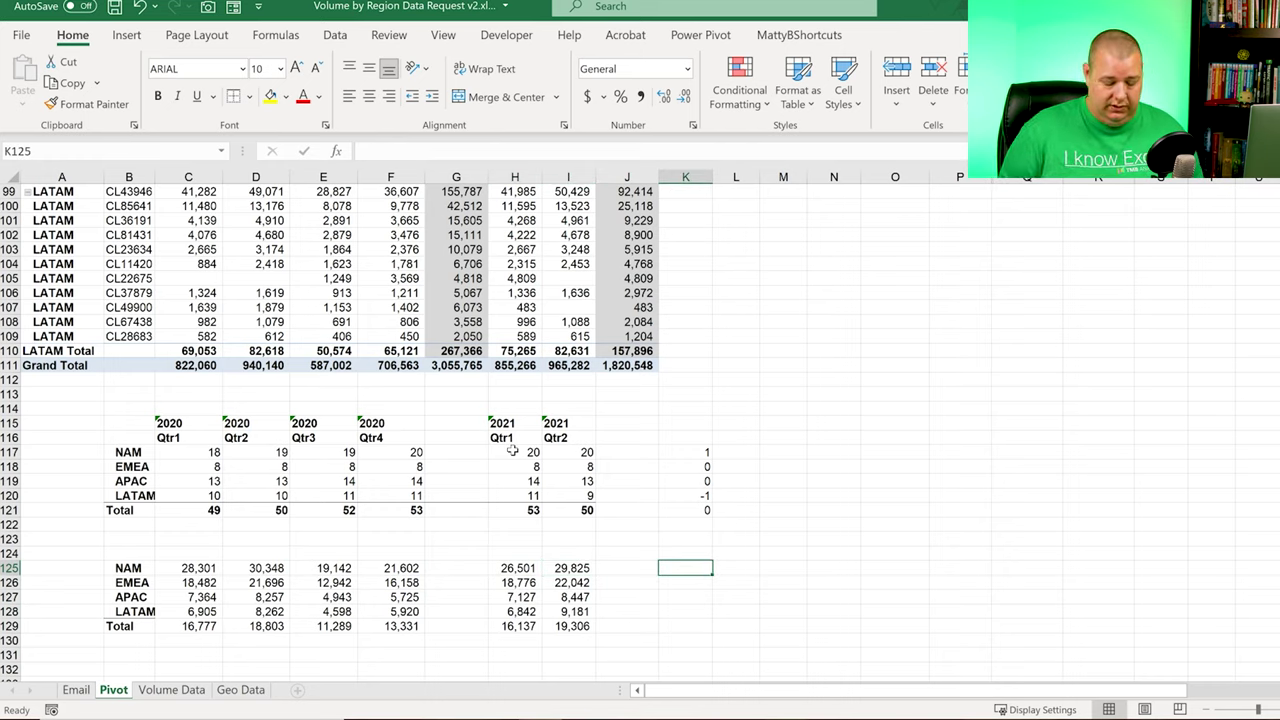
Step: Enter =I125/D125-1 in K125 and format it as a percentage with one decimal
type("=")
key("Left")
key("Left")
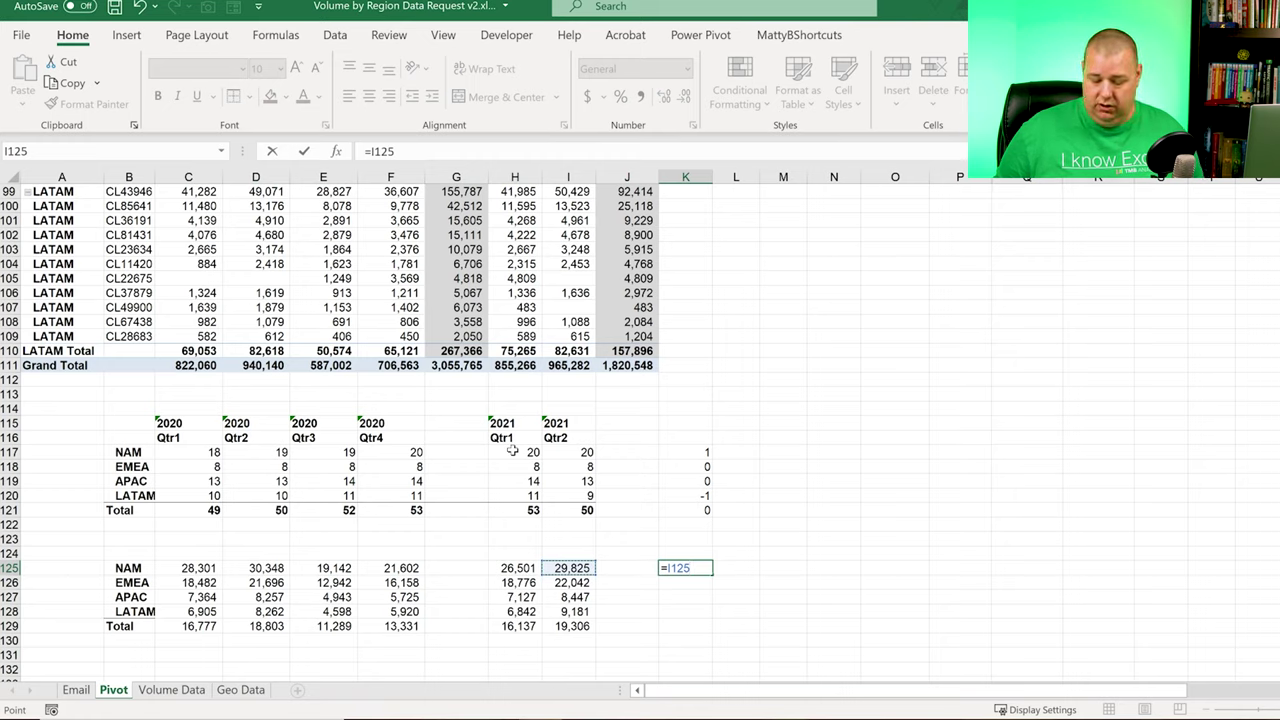
type("/")
key("Left")
key("Left")
key("Left")
key("Left")
key("Left")
key("Left")
key("Left")
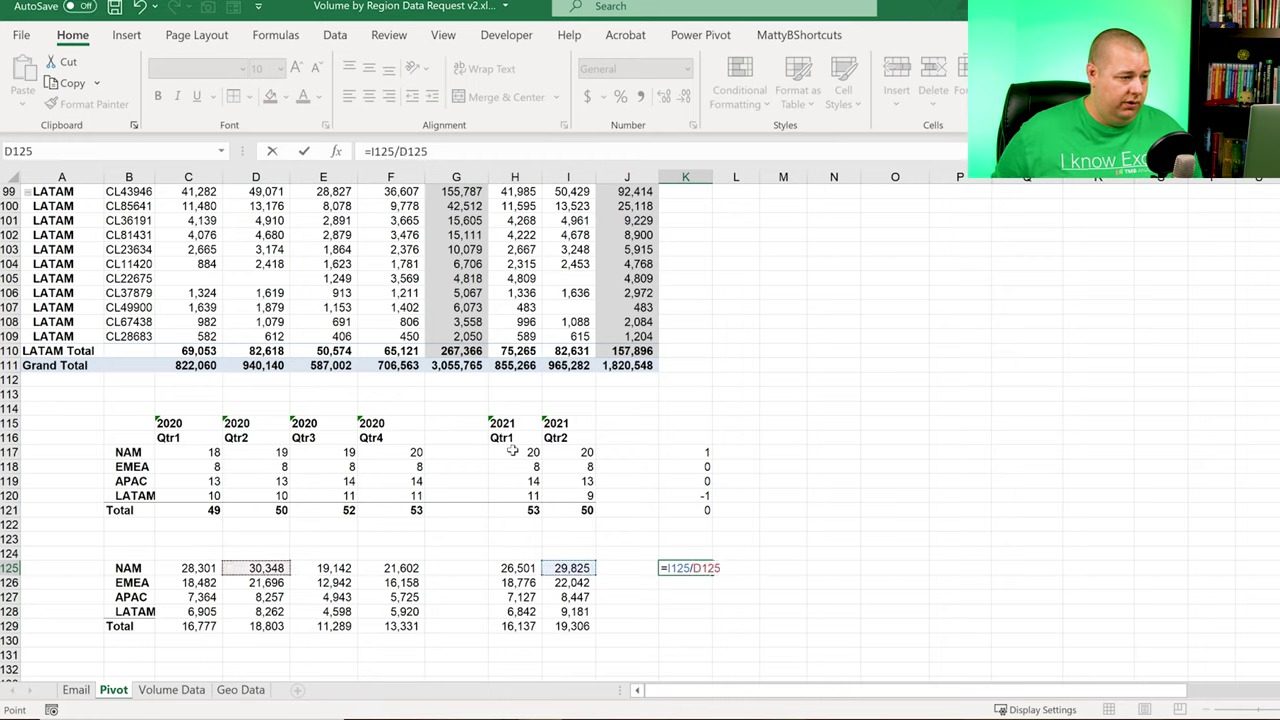
type("-1")
key("ctrl+Return")
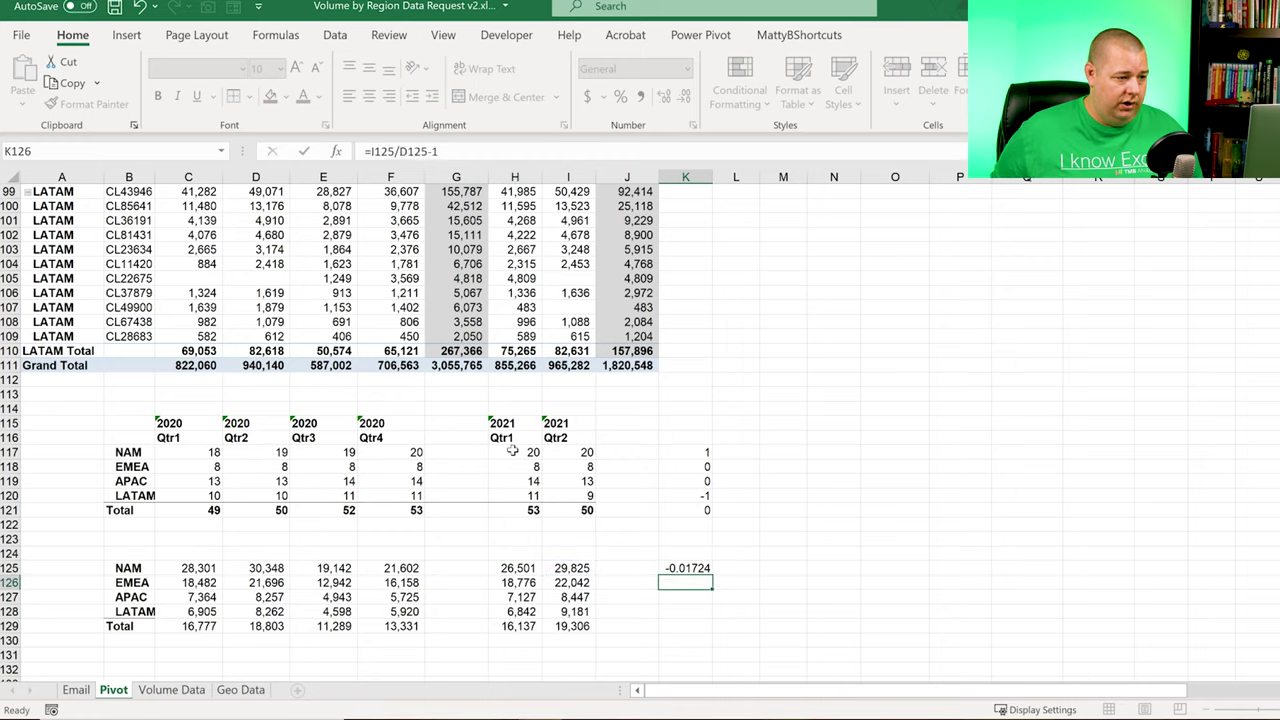
key("ctrl+shift+5")
key("alt+h")
key("0")
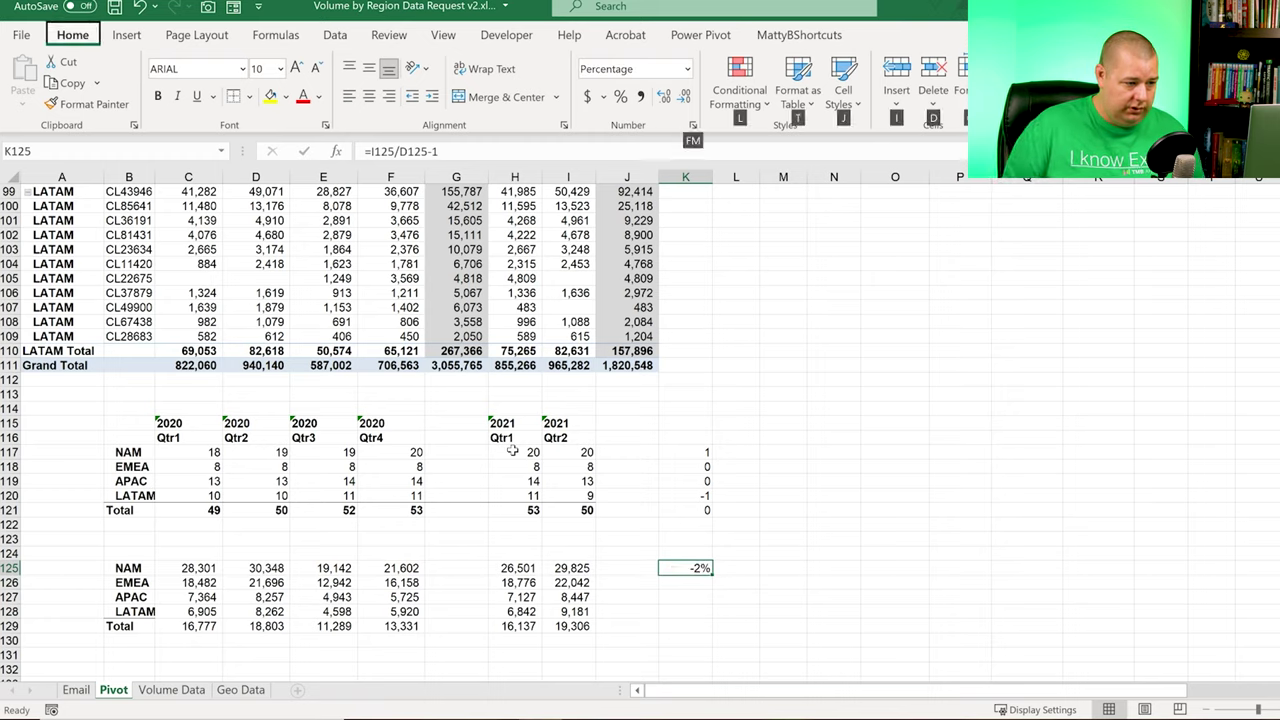
Step: Copy the growth formula down to K129, giving NAM -1.7% through LATAM 11.1%
key("ctrl+c")
key("shift+Down")
key("shift+Down")
key("shift+Down")
key("shift+Down")
key("ctrl+v")
key("Down")
key("Down")
key("Down")
key("Down")
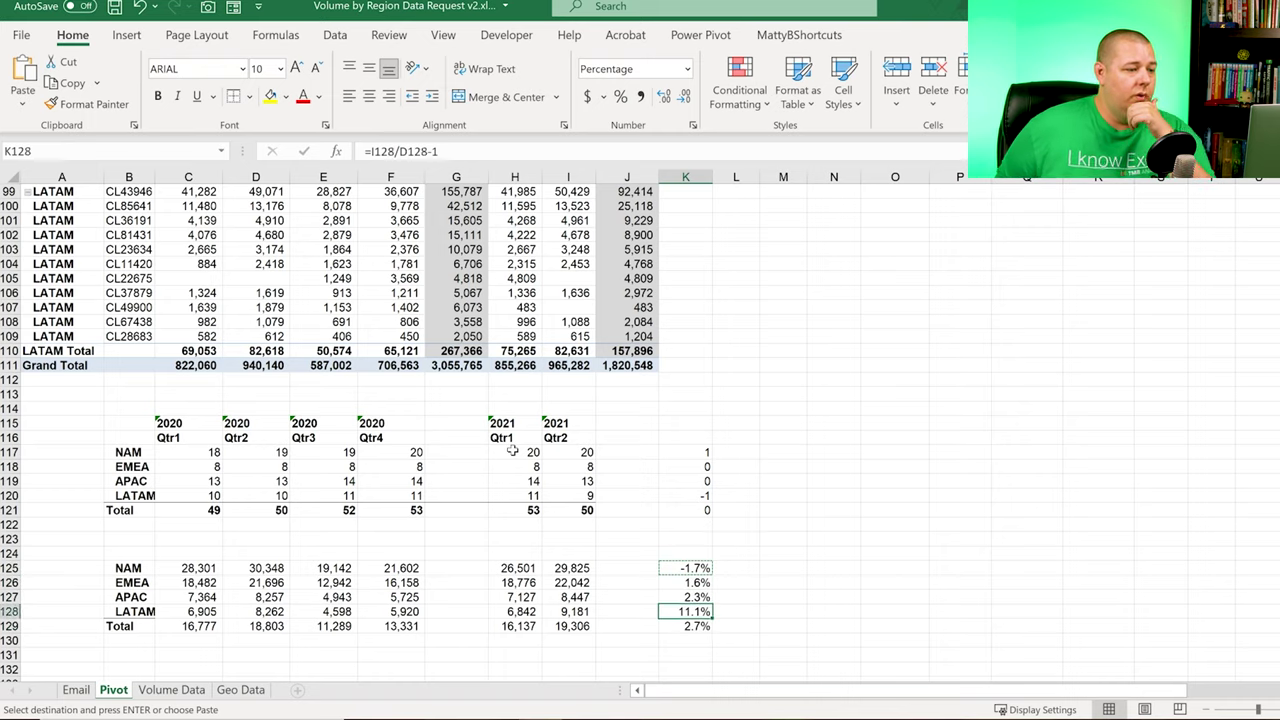
key("Up")
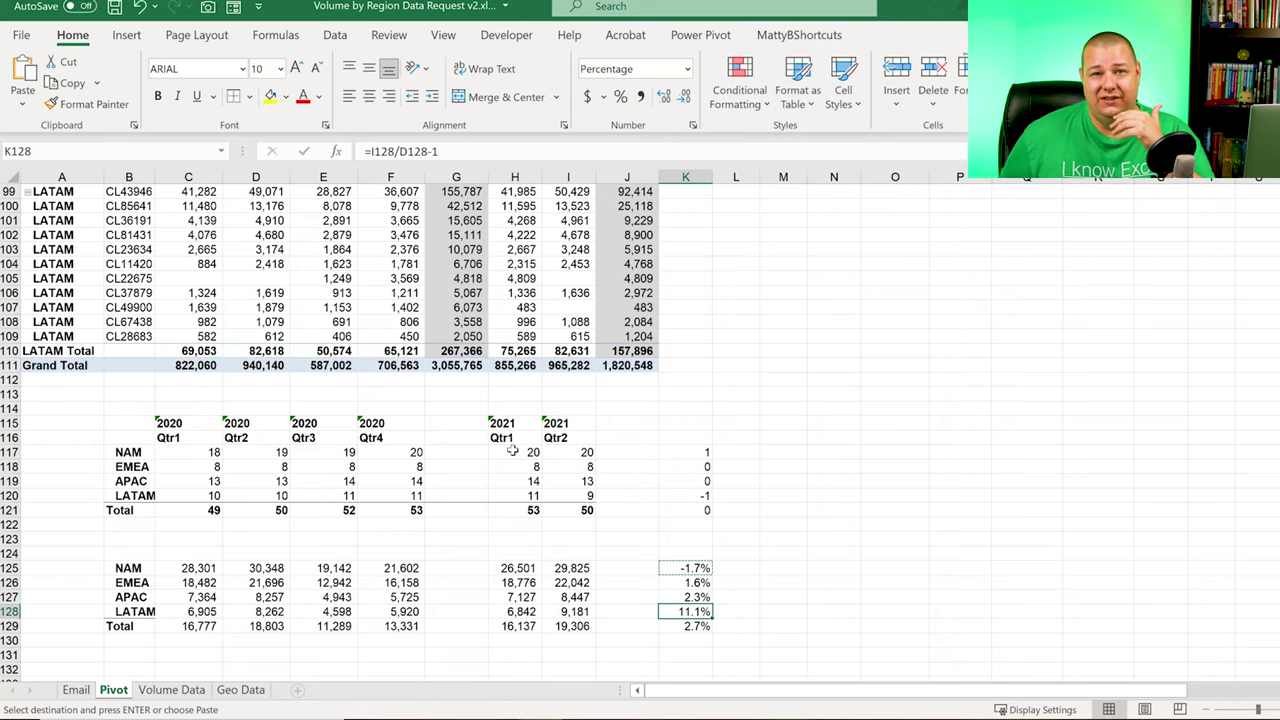
Step: Inspect LATAM's Q2 change in M44 and its 11.1% growth in K128
scroll(512, 452, "up", 14)
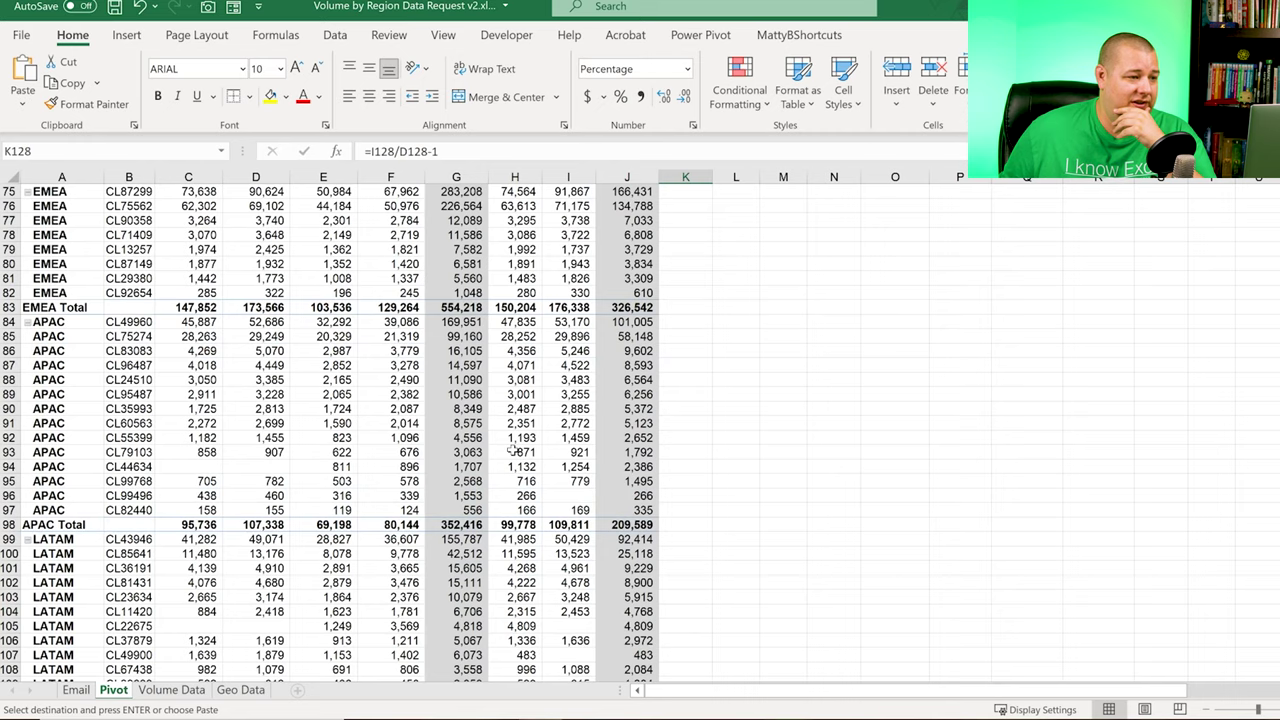
scroll(857, 392, "up", 7)
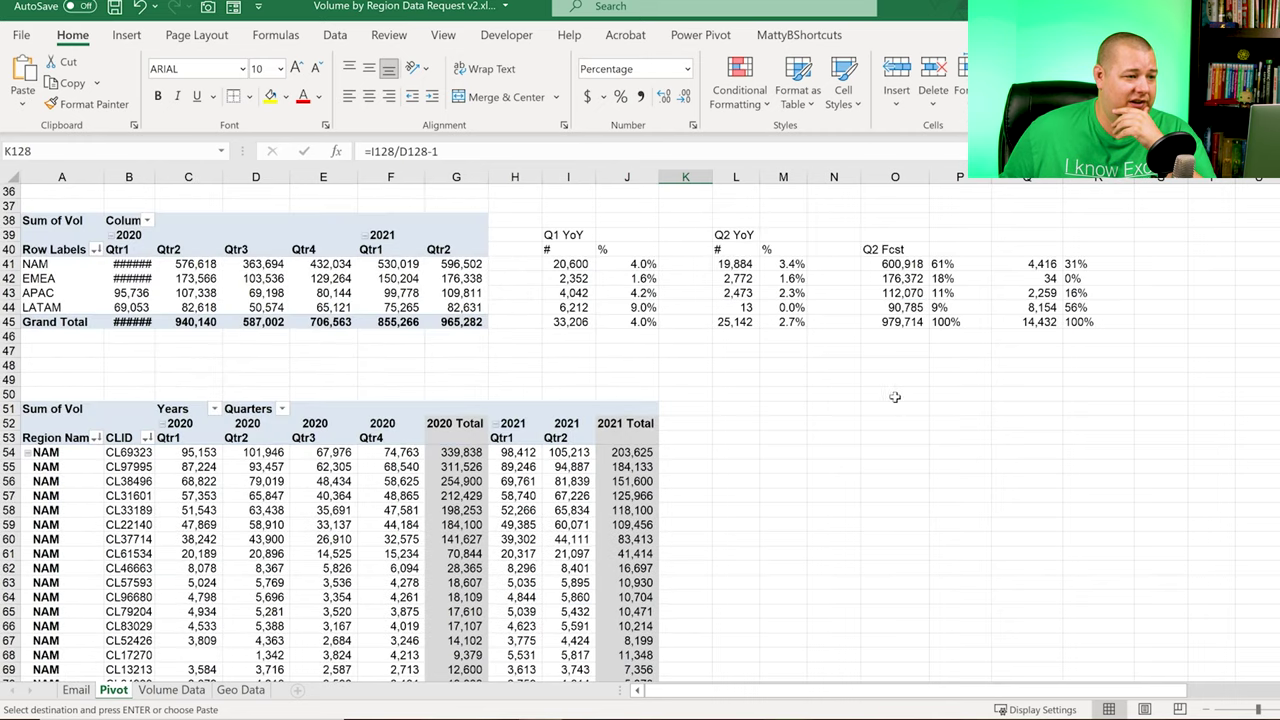
left_click(785, 309)
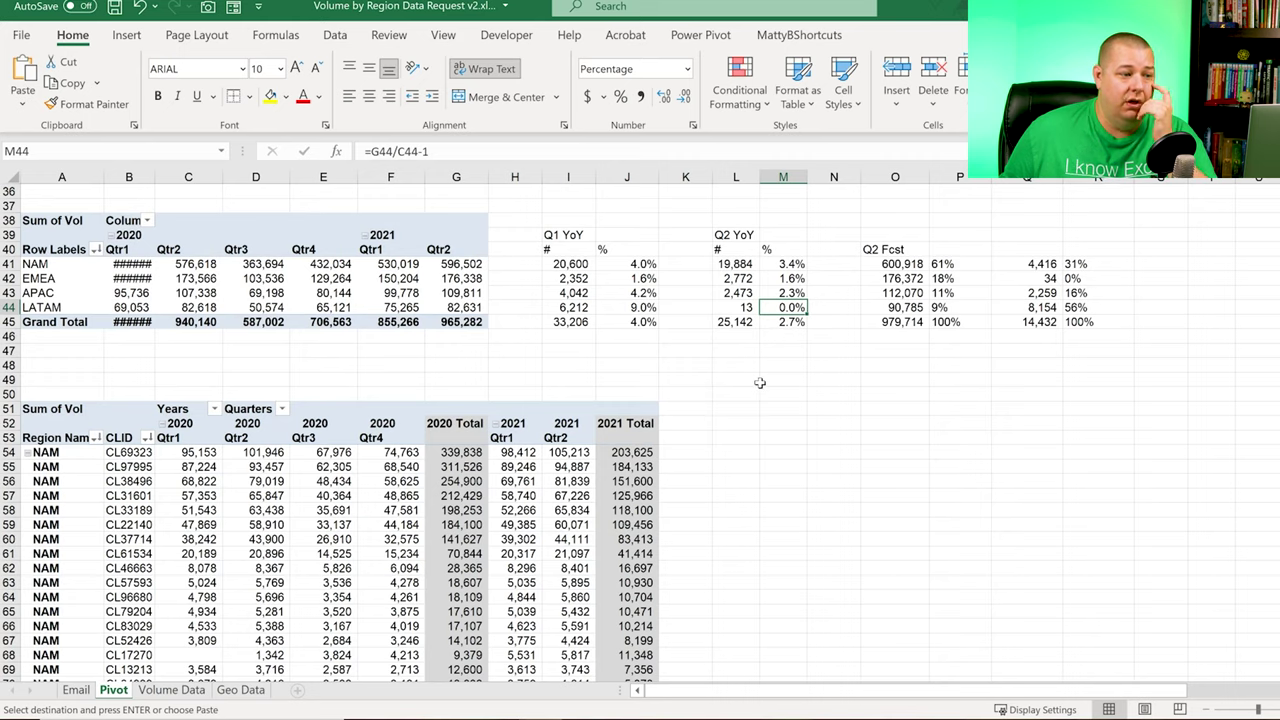
scroll(760, 383, "down", 15)
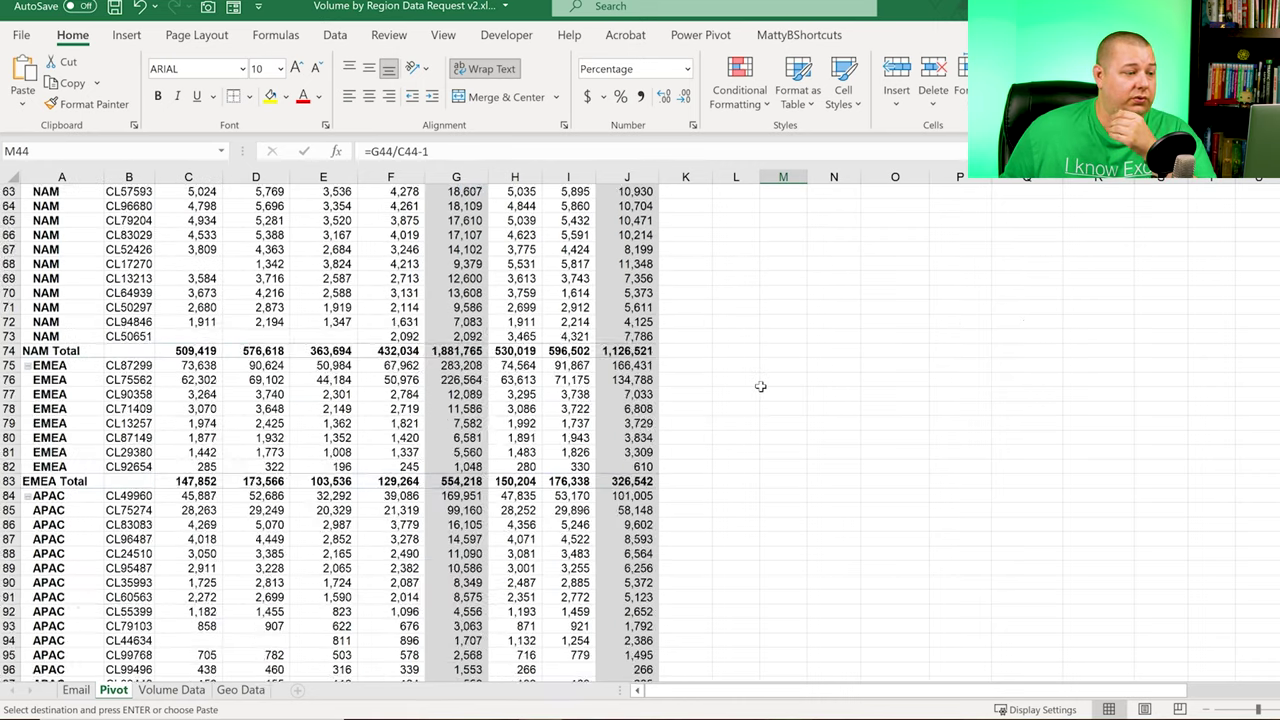
scroll(760, 386, "up", 8)
scroll(760, 386, "up", 5)
scroll(760, 386, "down", 17)
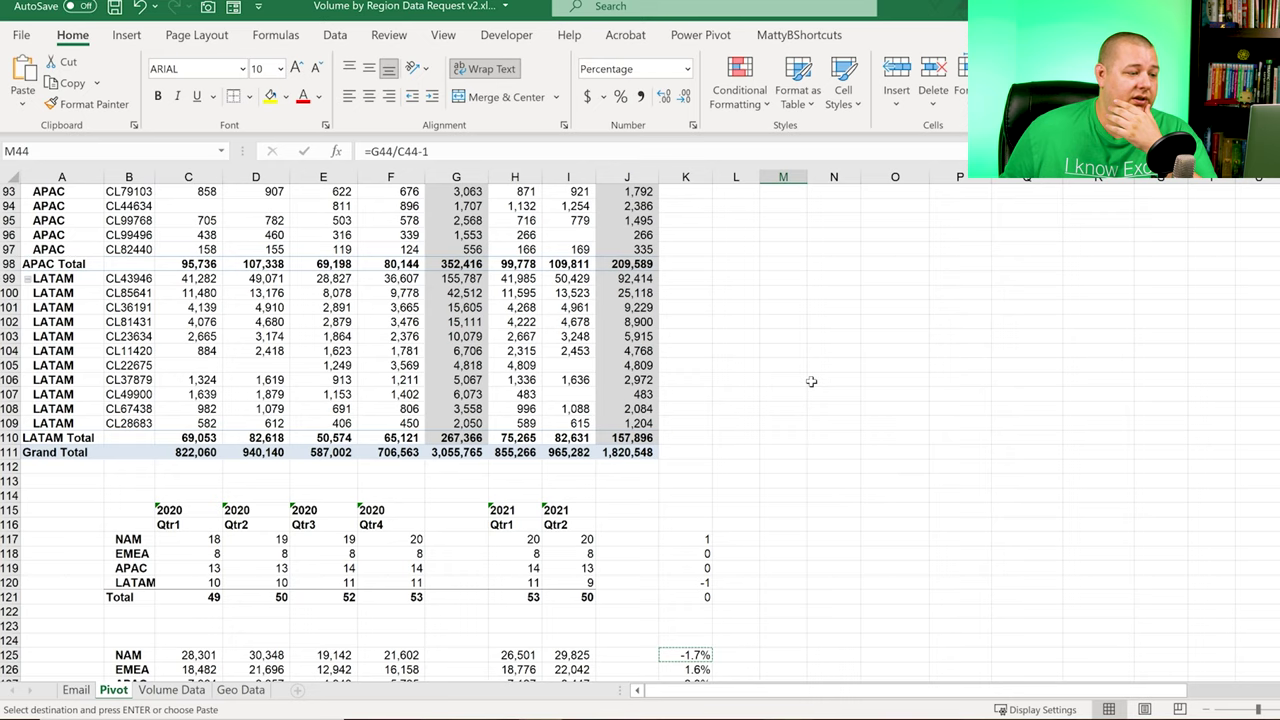
scroll(889, 392, "down", 3)
left_click(590, 570)
left_click(684, 567)
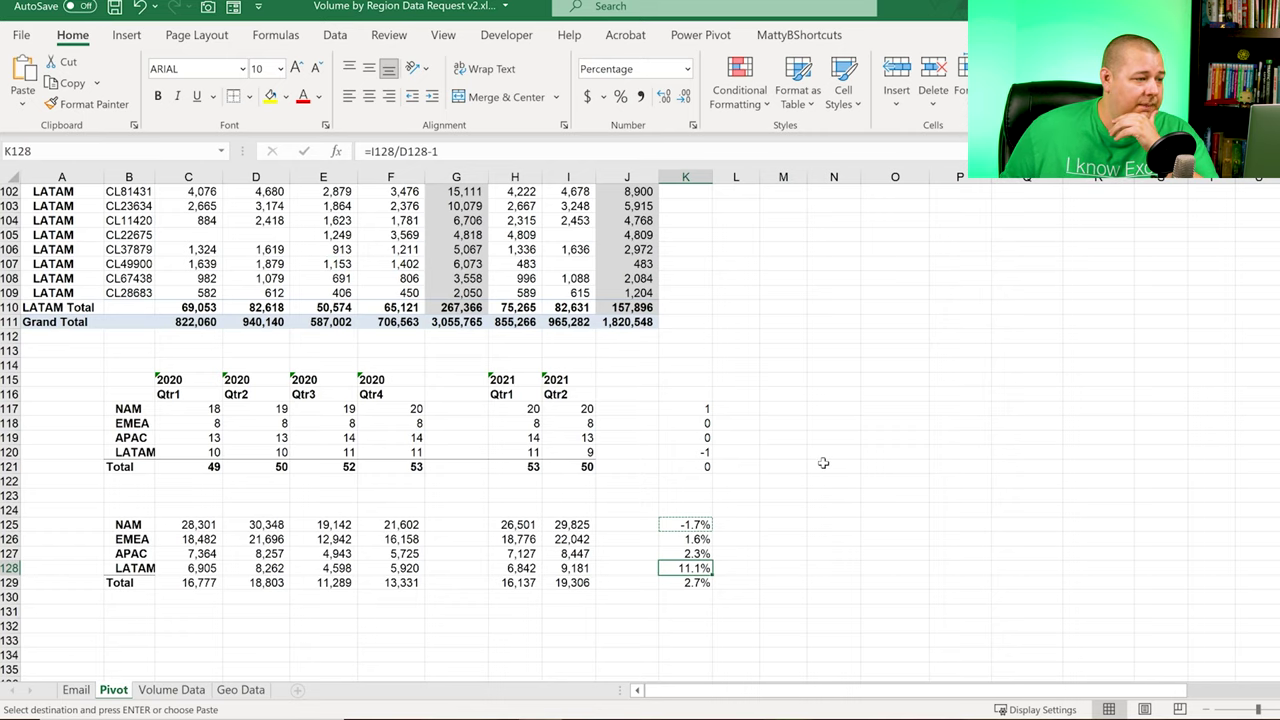
Step: Select a LATAM customer value inside the pivot to show the PivotTable Fields pane
scroll(823, 463, "up", 10)
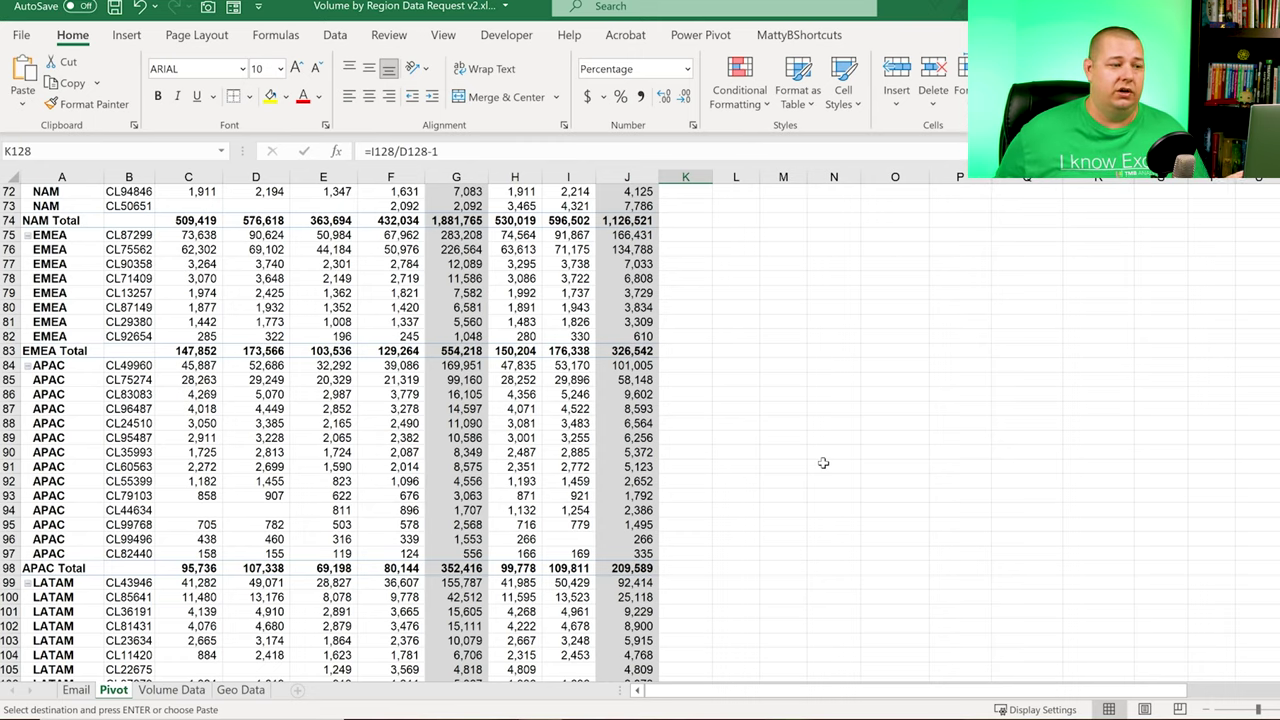
scroll(823, 463, "down", 5)
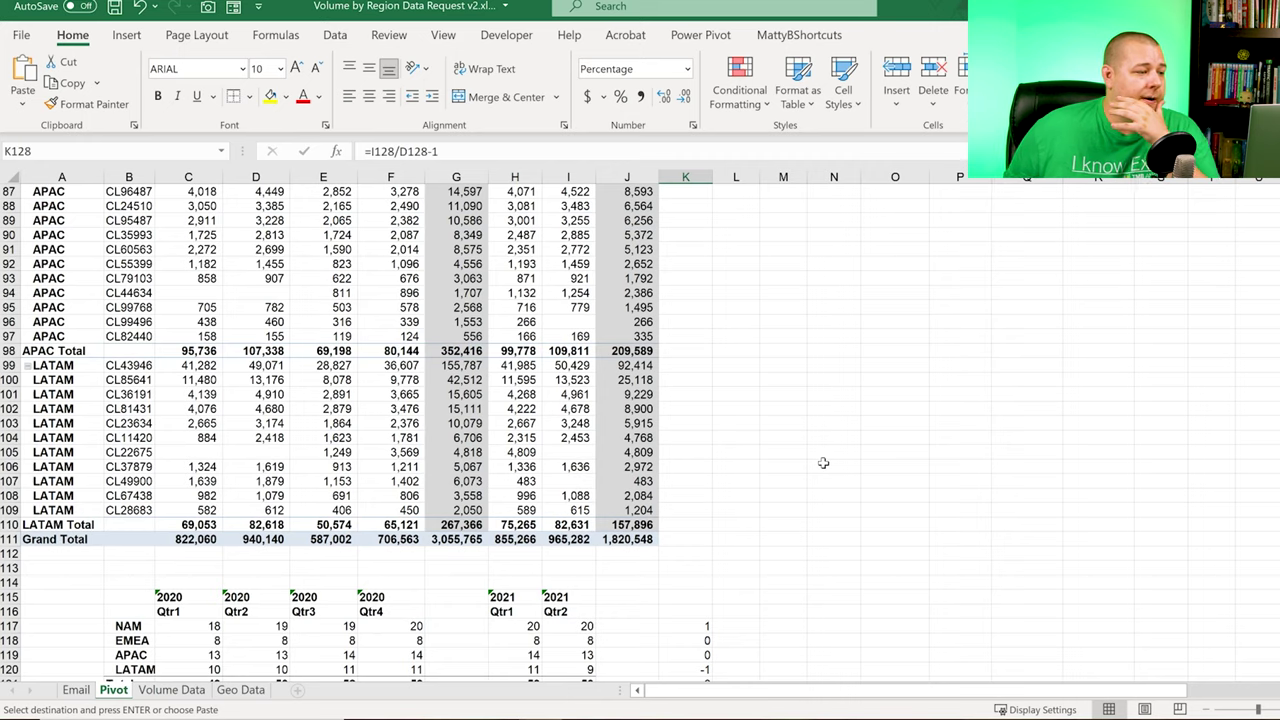
left_click(568, 438)
left_click(556, 481)
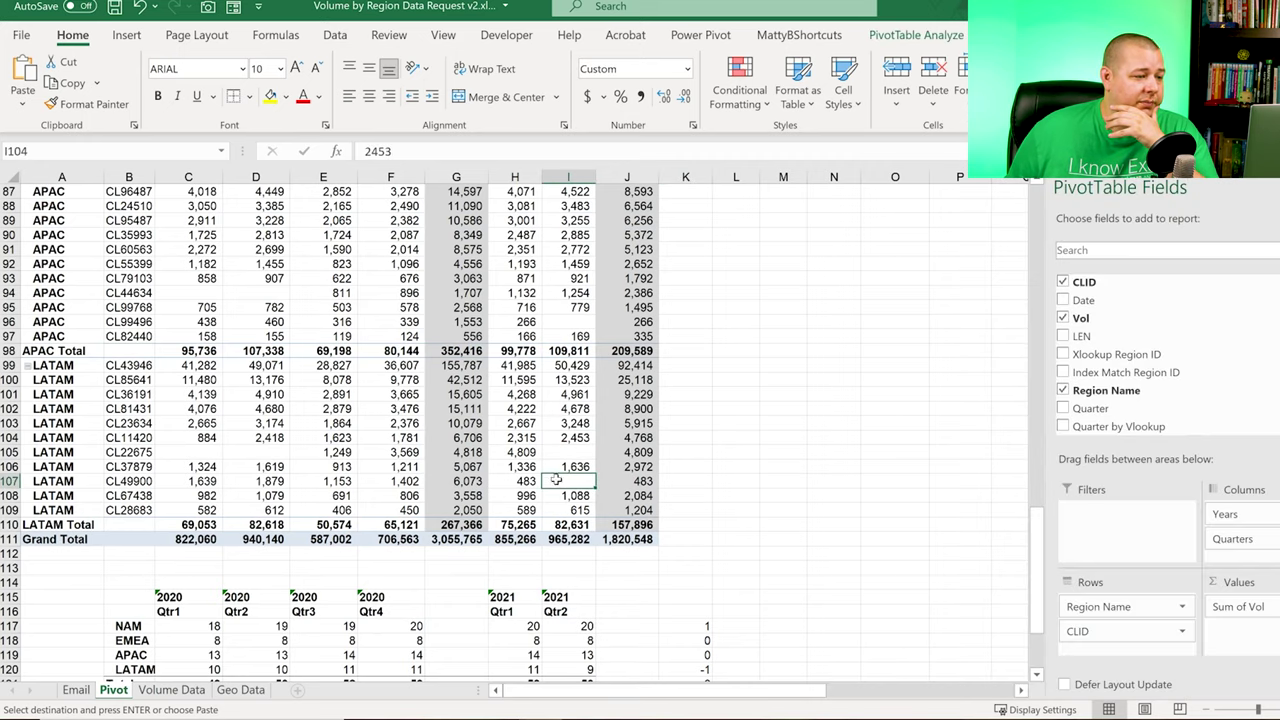
left_click(535, 453)
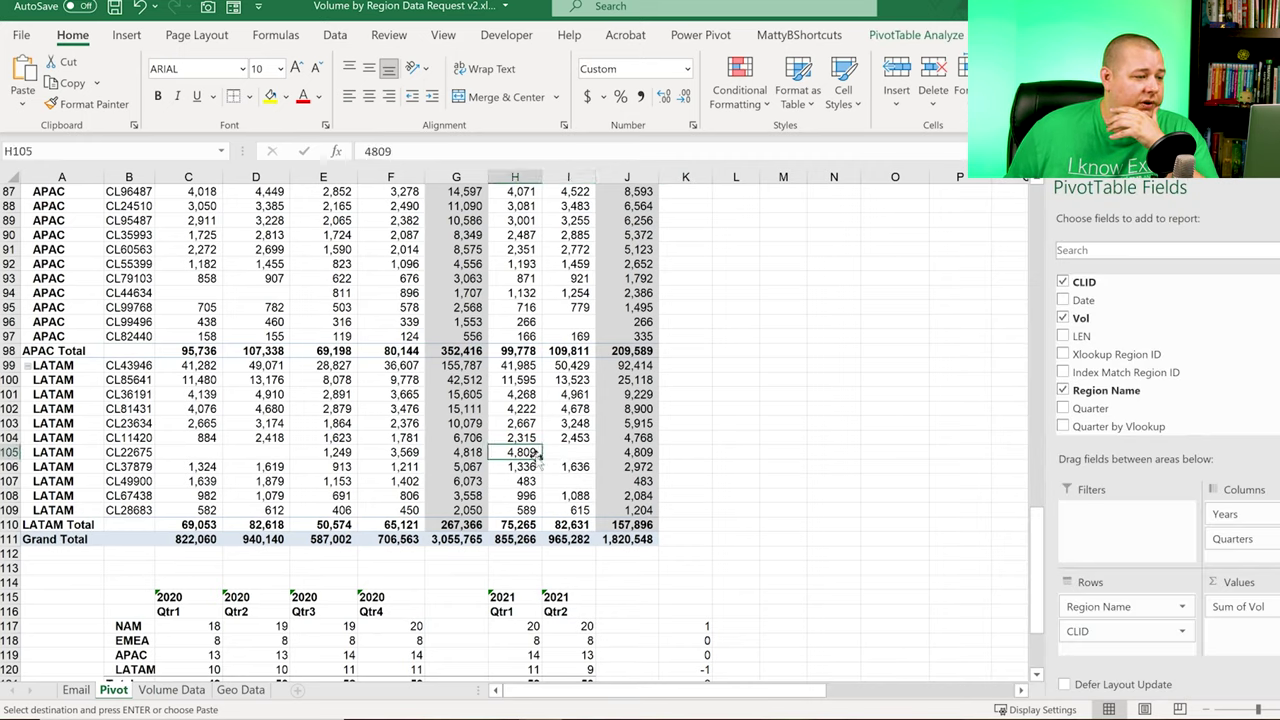
left_click(525, 481)
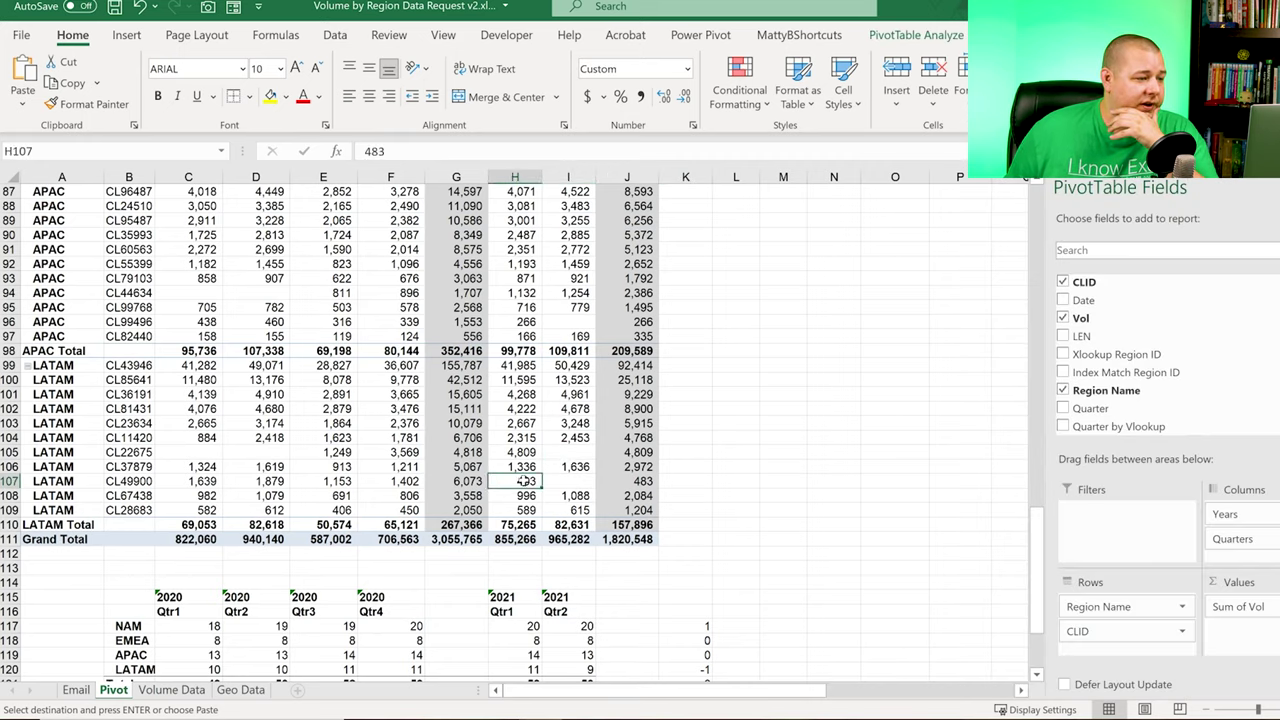
left_click(414, 485)
left_click(277, 487)
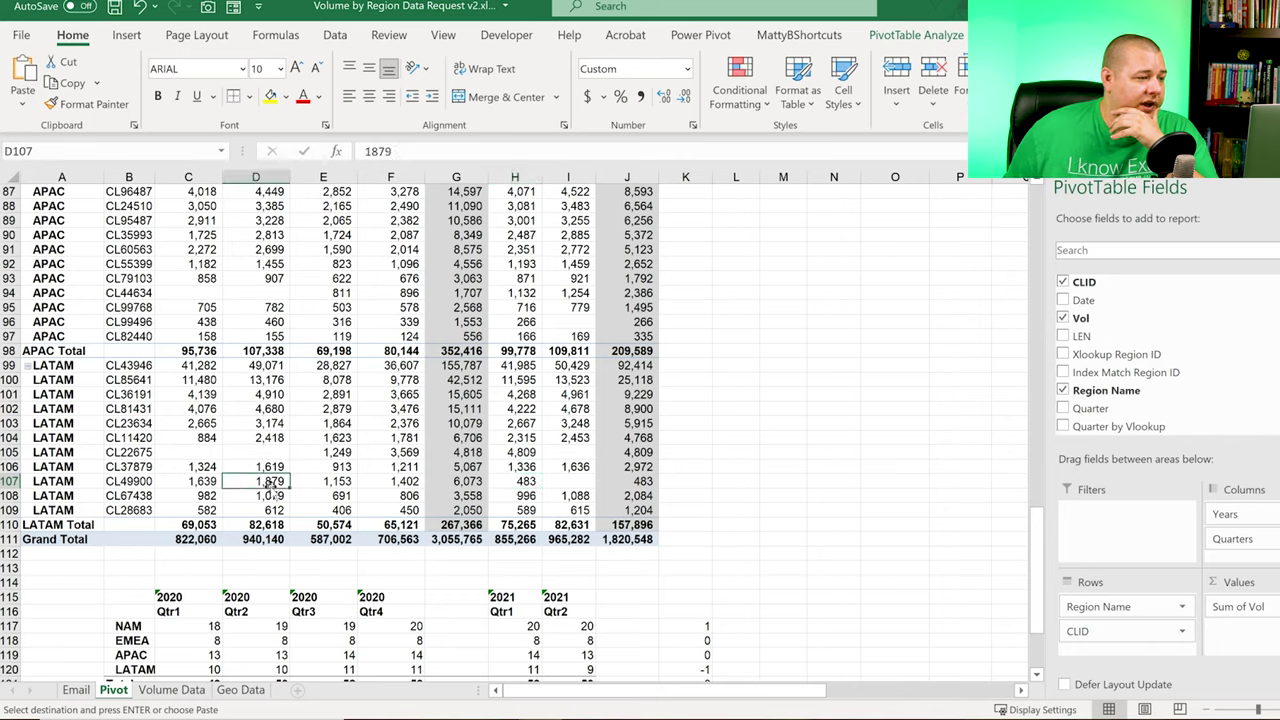
left_click(525, 453)
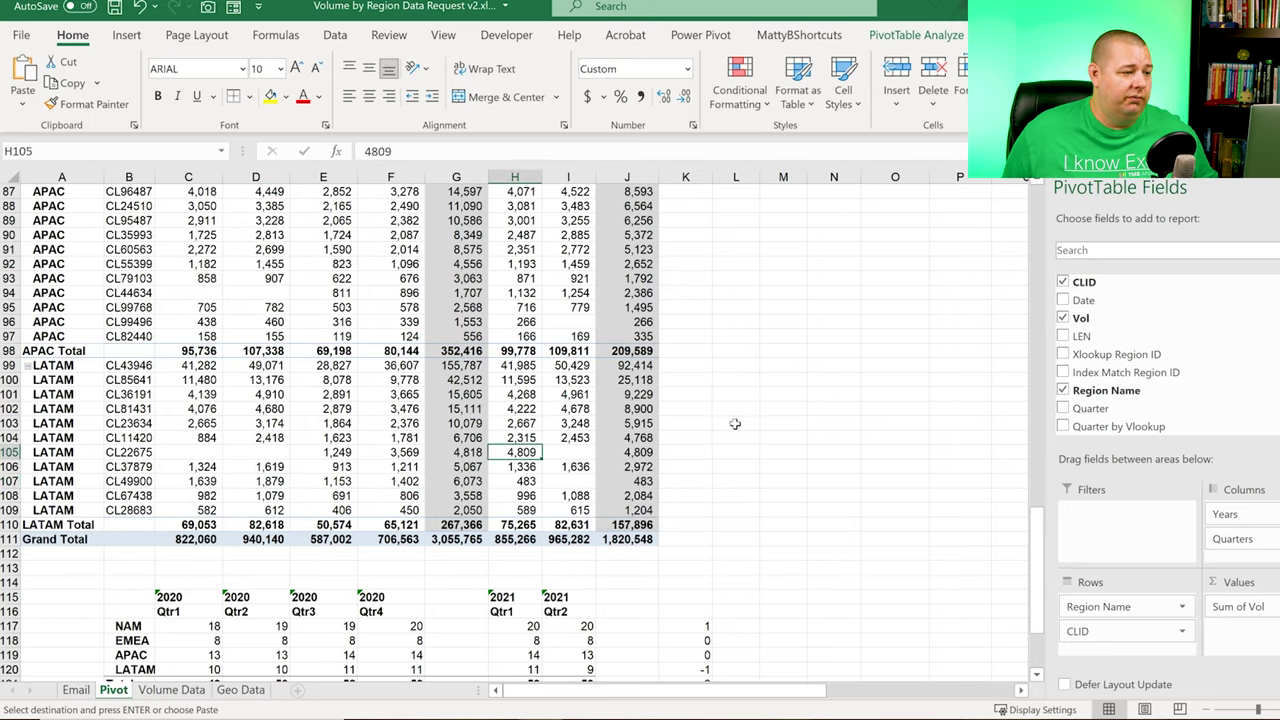
scroll(734, 458, "down", 4)
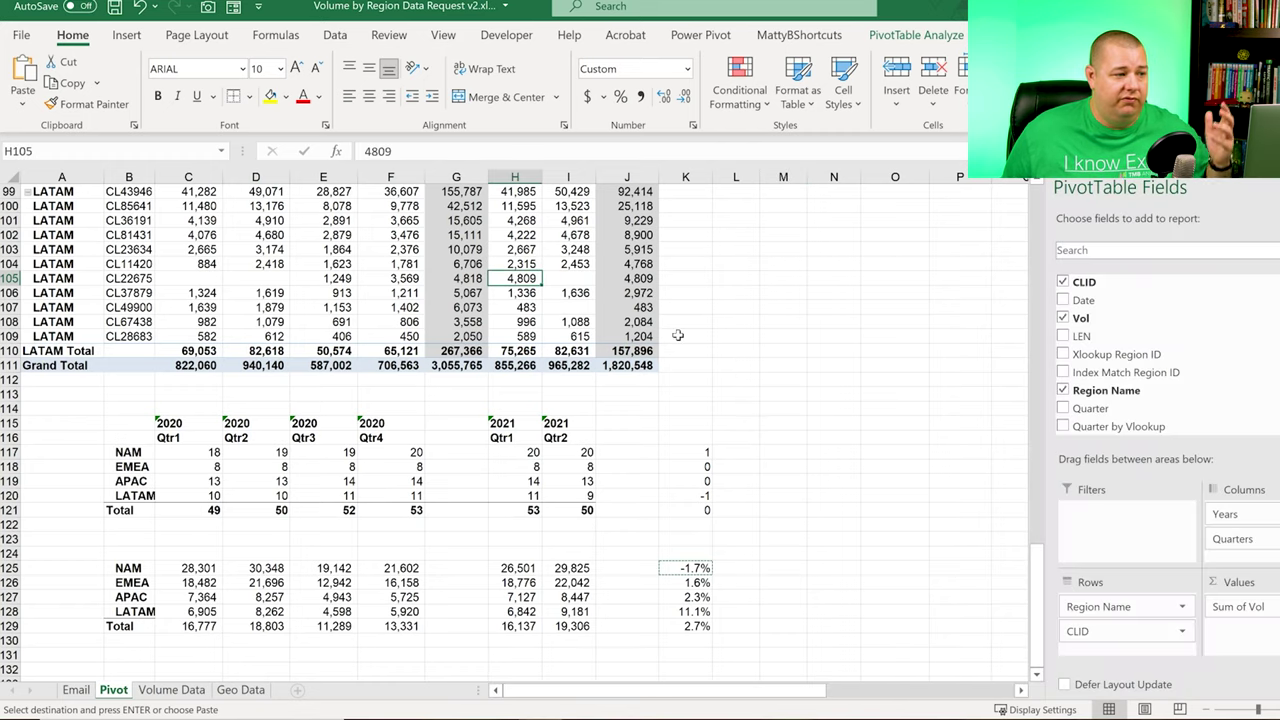
key("shift+F8")
key("Left")
key("Left")
key("Left")
key("Left")
key("Down")
key("Down")
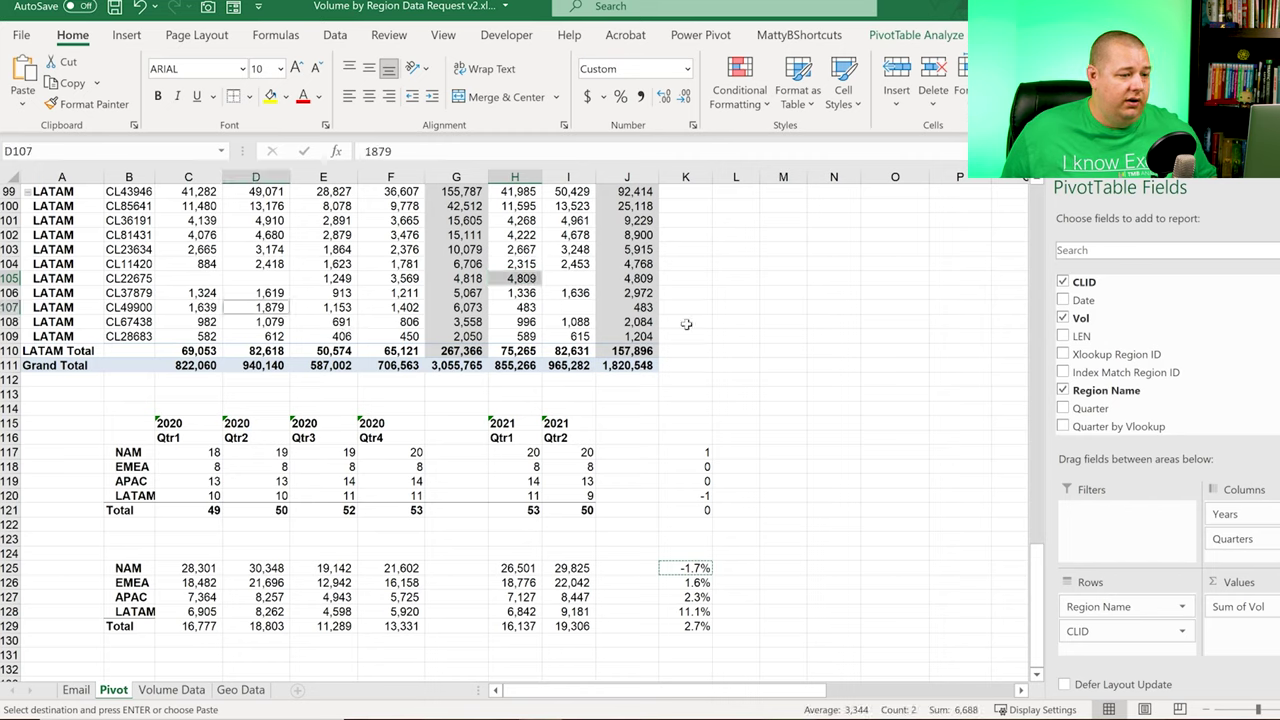
left_click(966, 710)
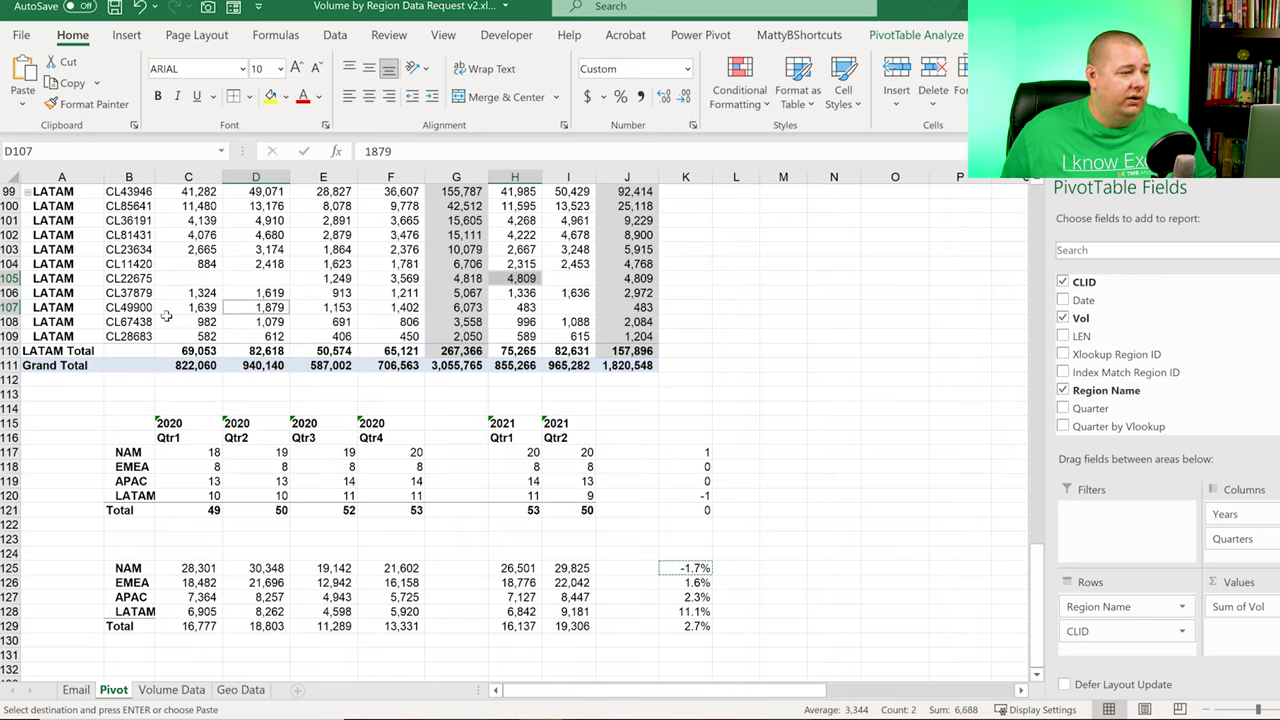
left_click(160, 314)
left_click(533, 309)
left_click(552, 308)
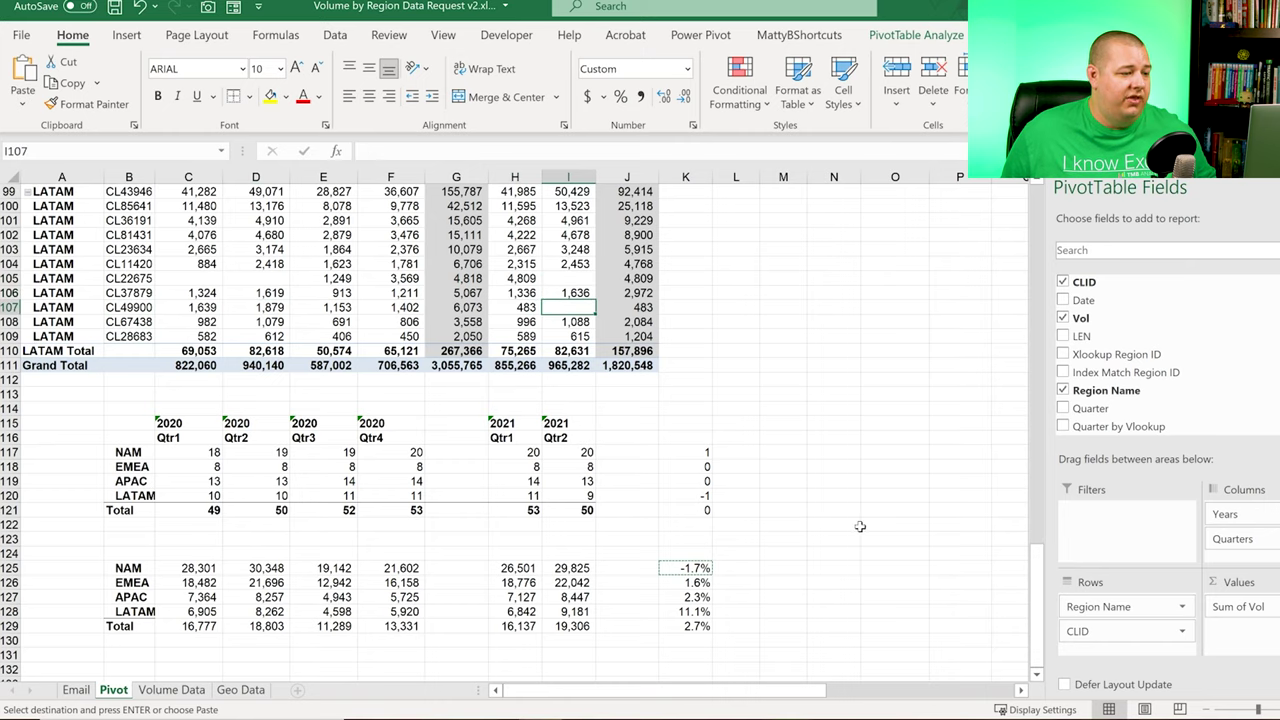
Step: Close the field list and move to S44, beside LATAM's 8,154 forecast gap and 56% share
scroll(856, 539, "up", 20)
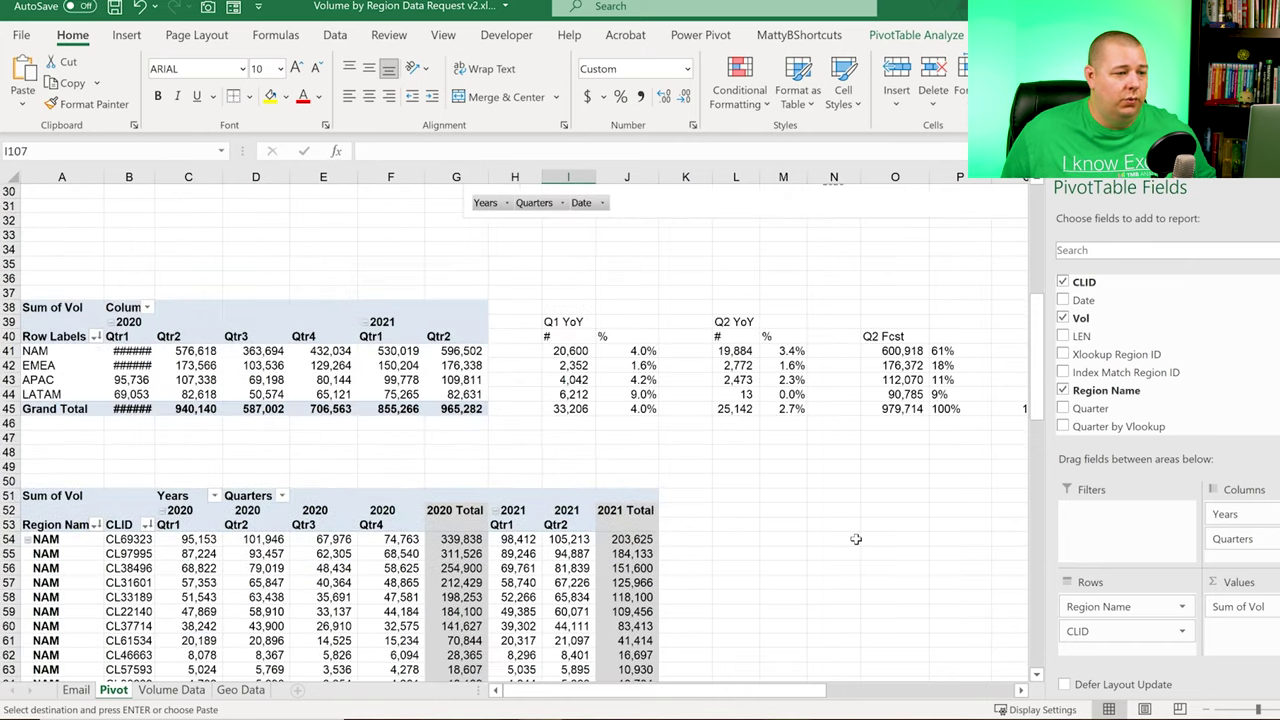
left_click(915, 410)
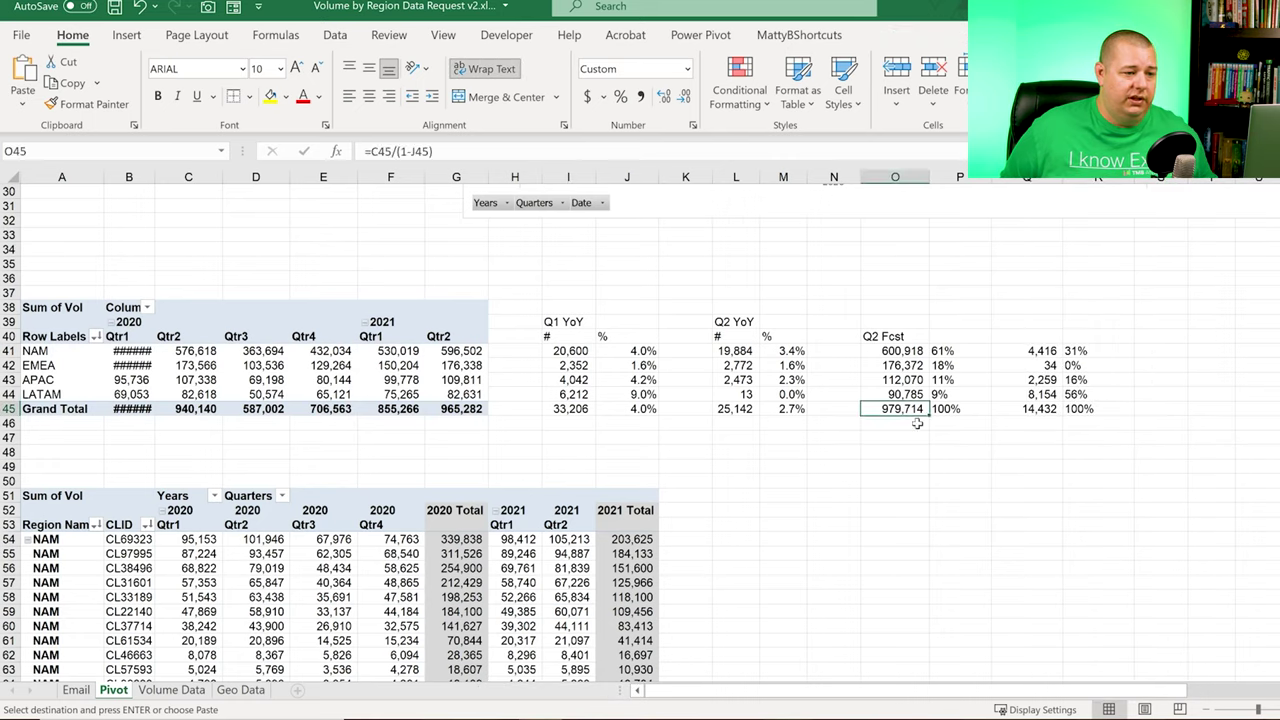
key("Right")
key("Right")
key("Right")
key("Up")
key("Left")
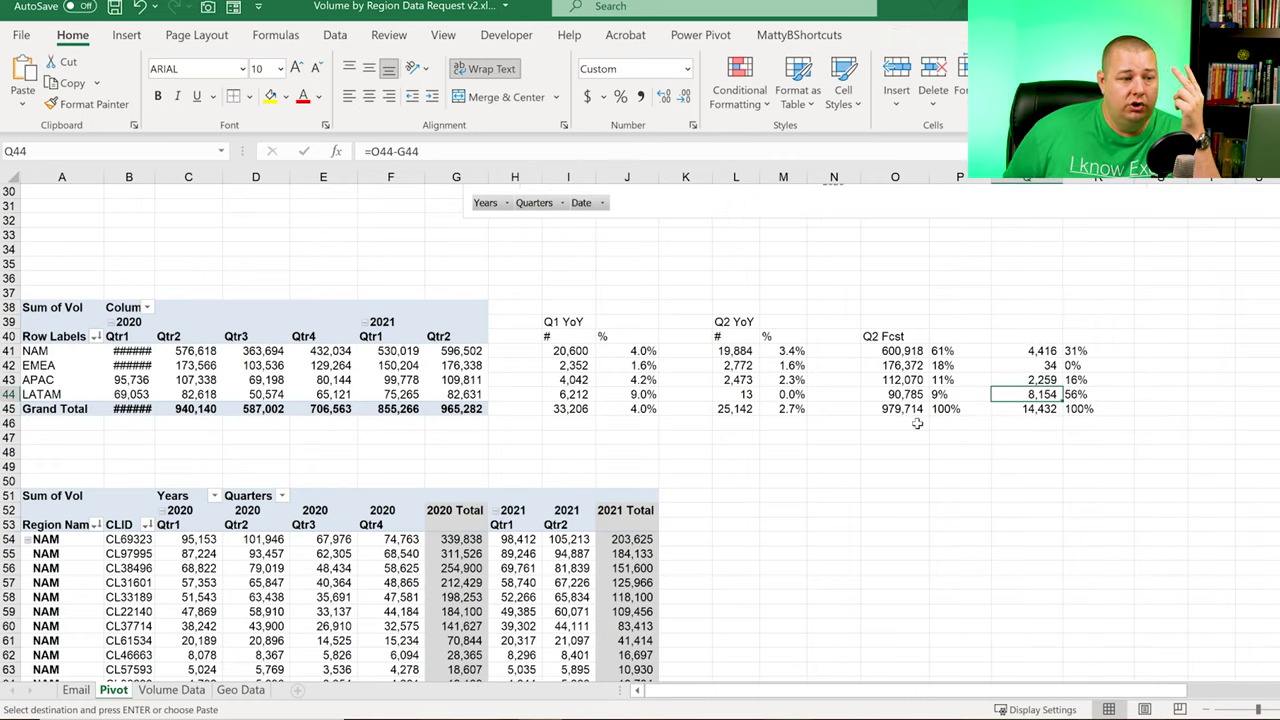
key("Right")
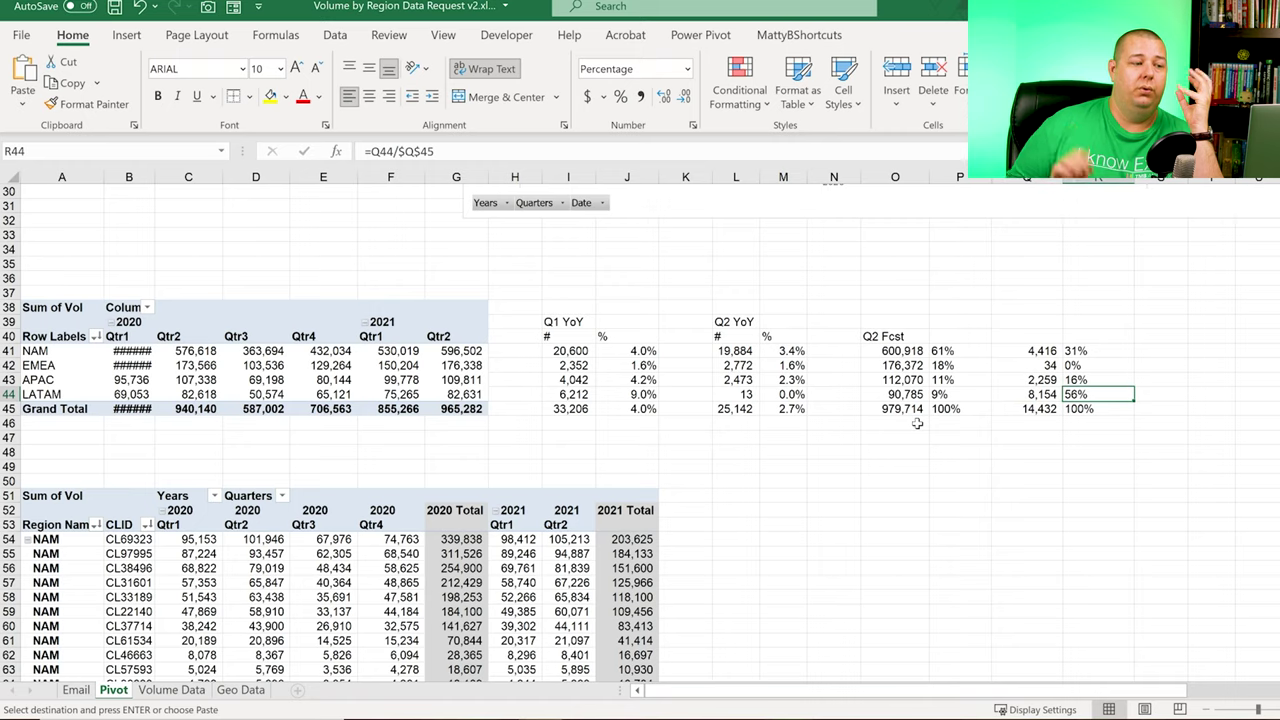
key("Right")
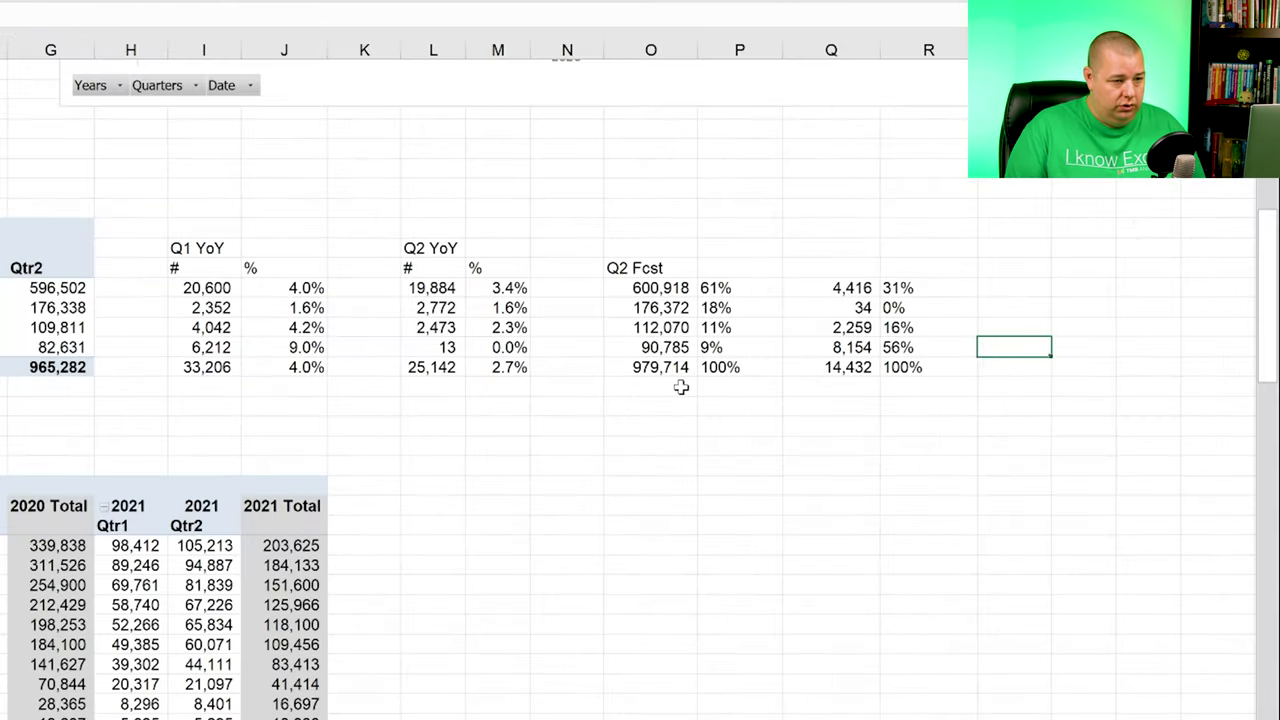
Step: Write '2 customers left region in Q2, taking about 7k in volume away' in S44
type("2")
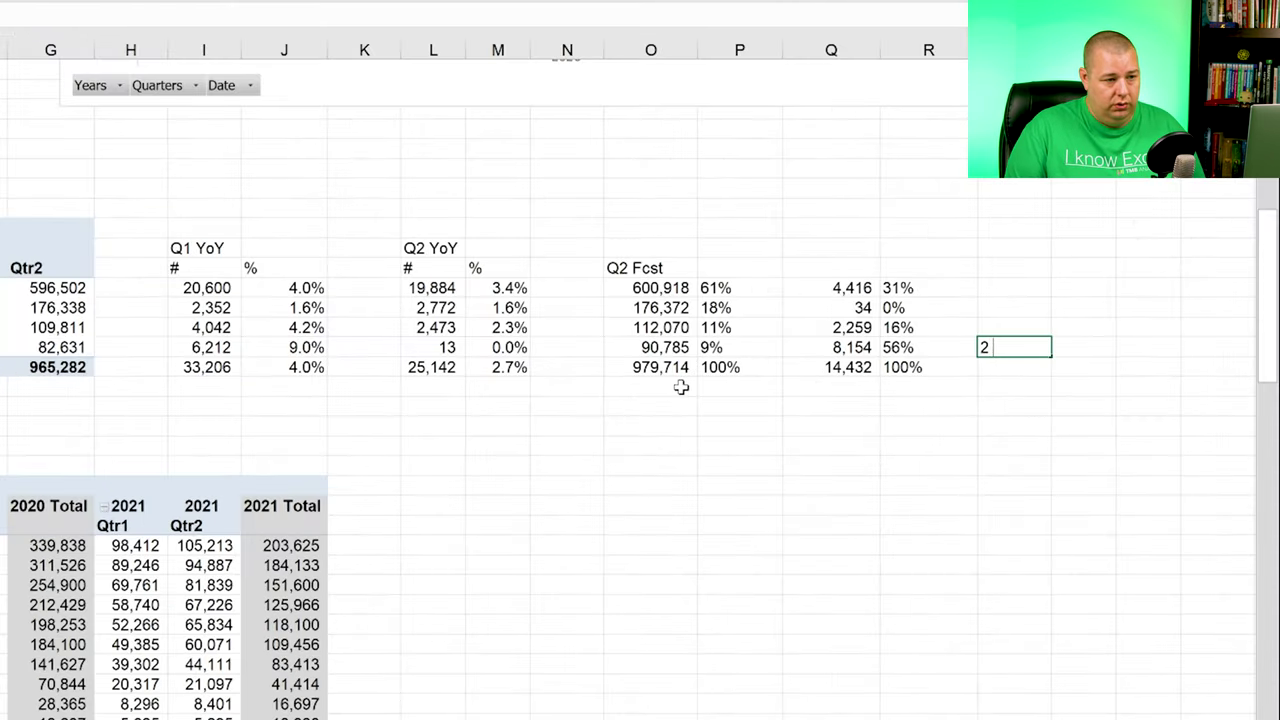
type(" customers ")
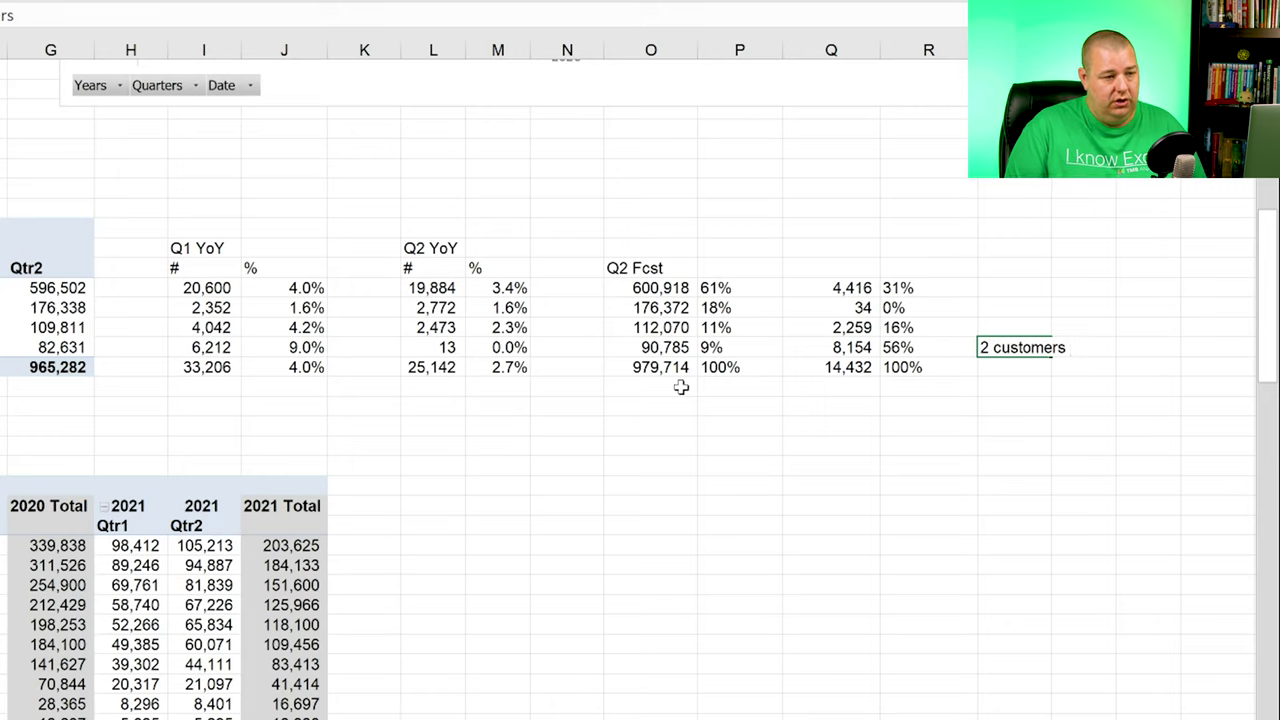
type("left region in Q2")
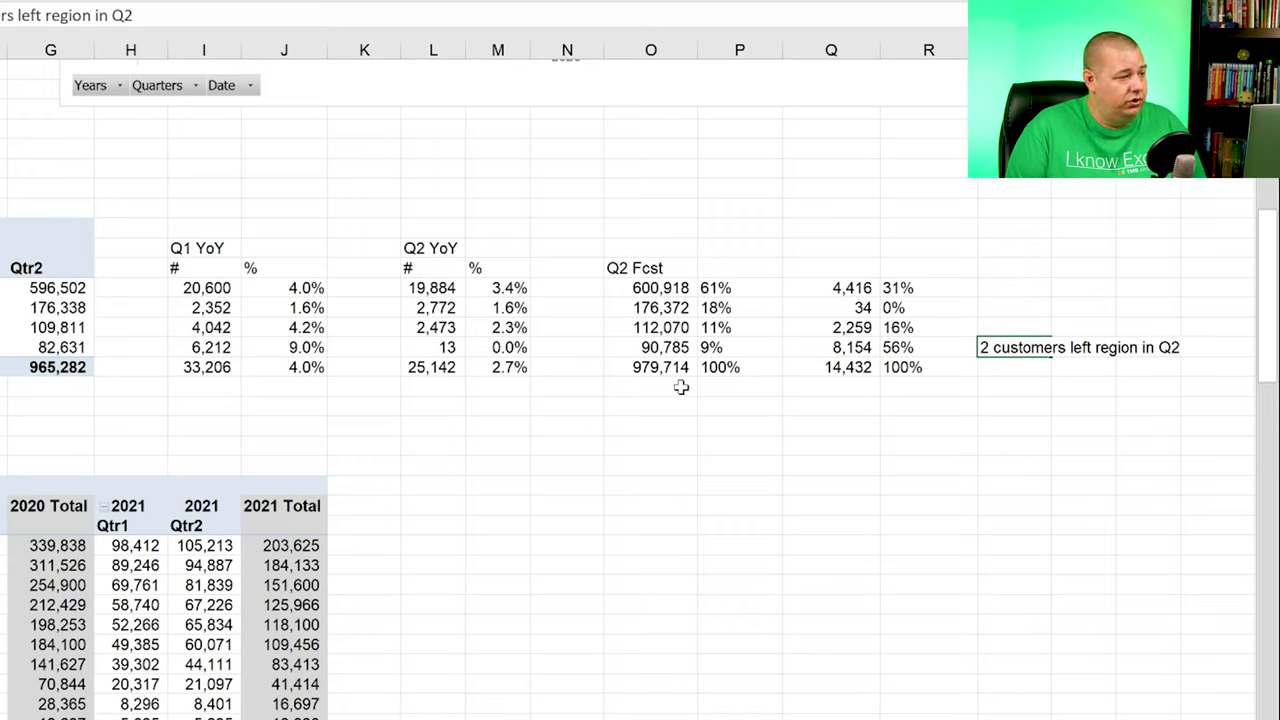
type(", taking")
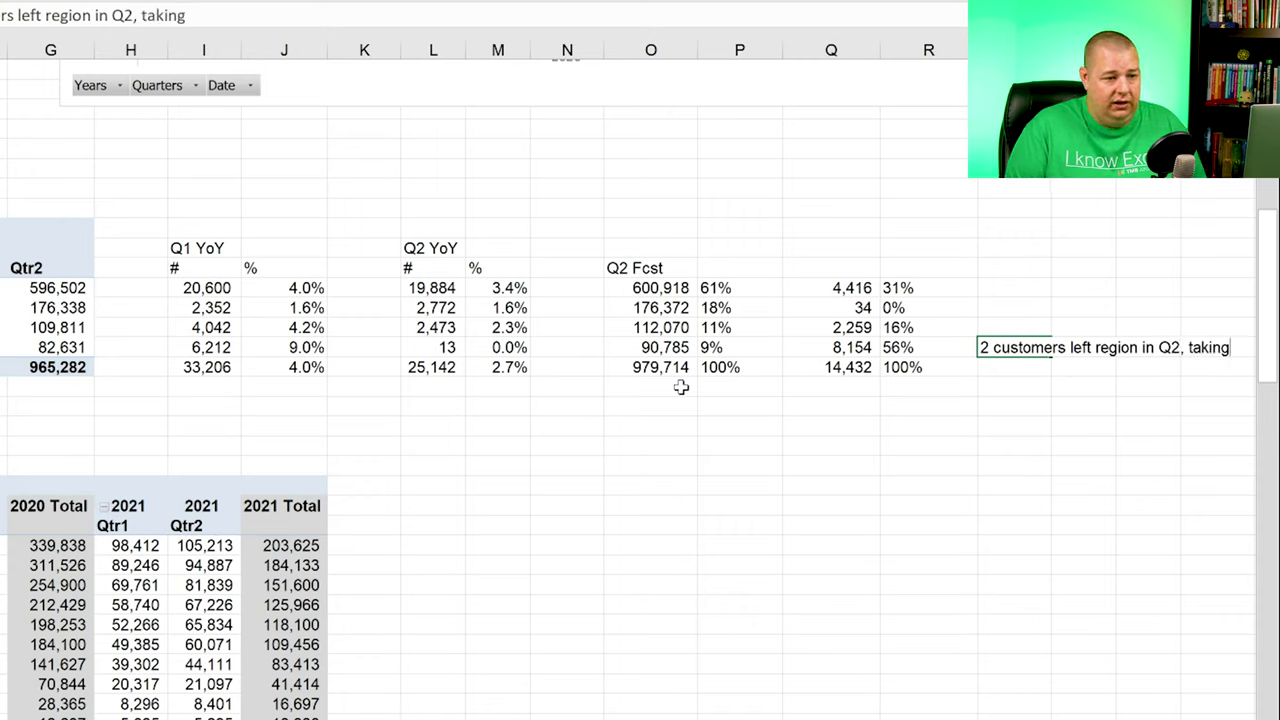
type(" about 7")
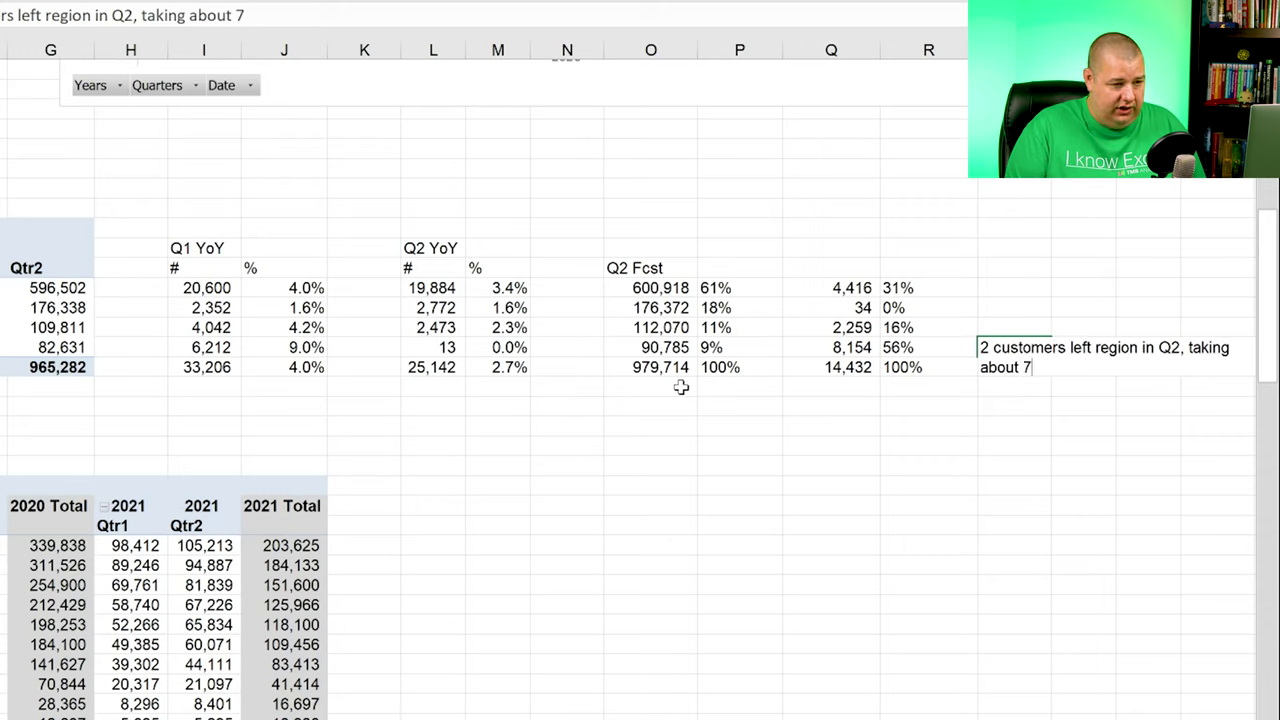
type("k in vo")
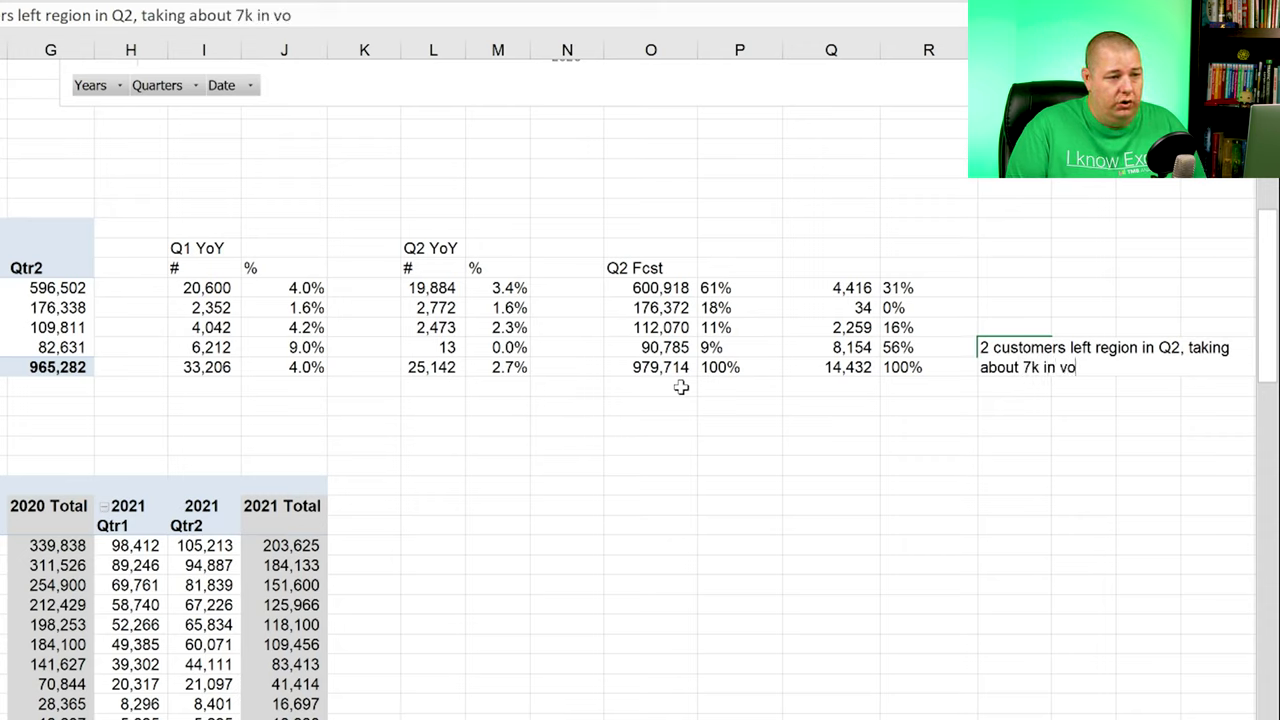
type("lume away")
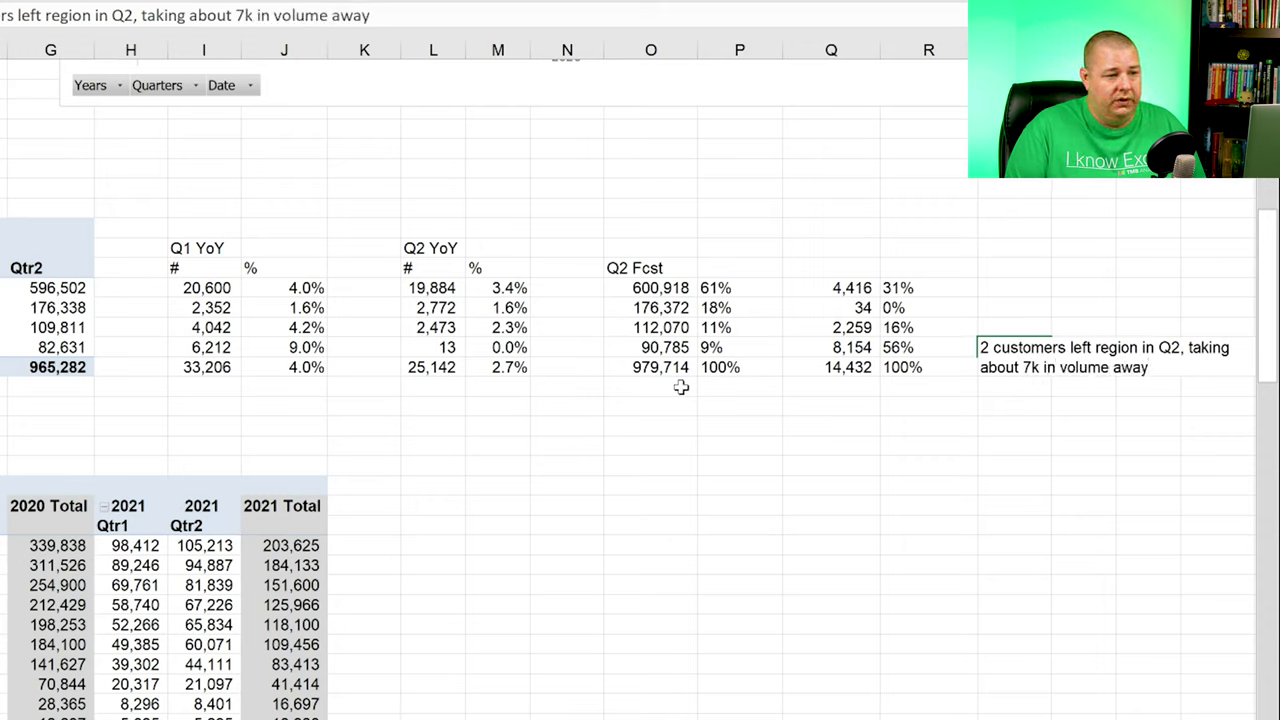
key("Return")
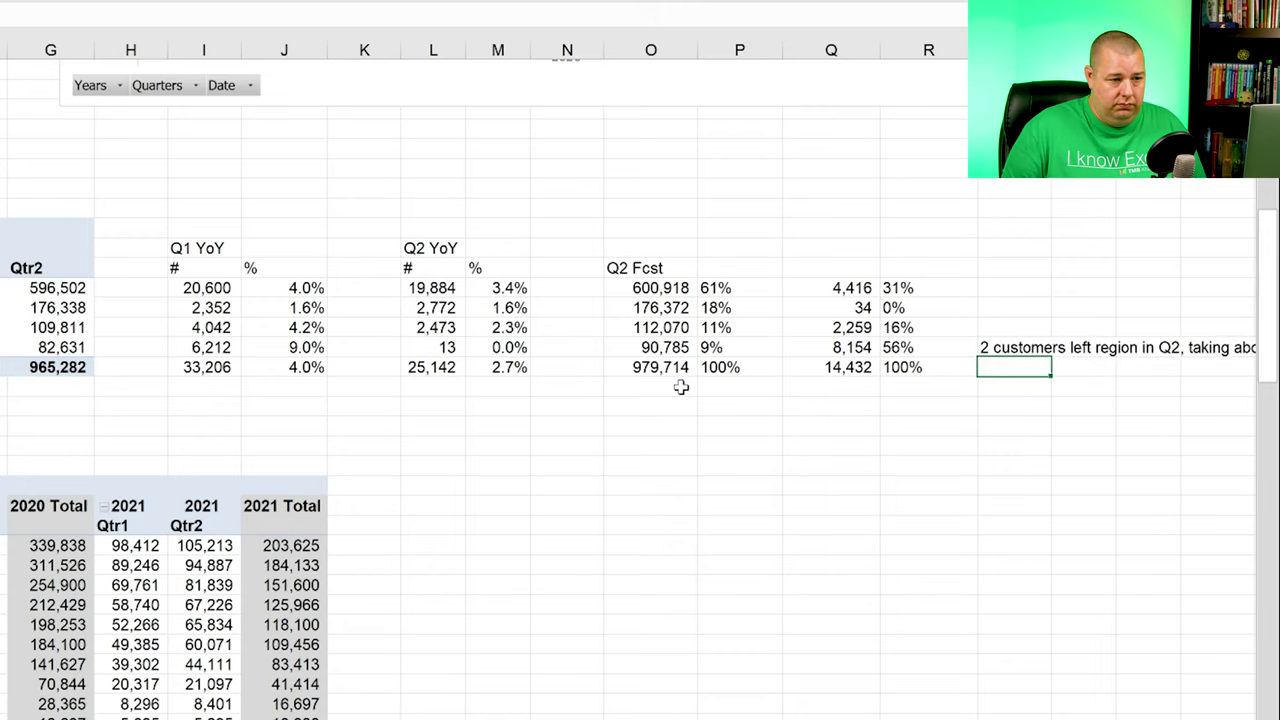
key("Up")
key("Left")
key("Left")
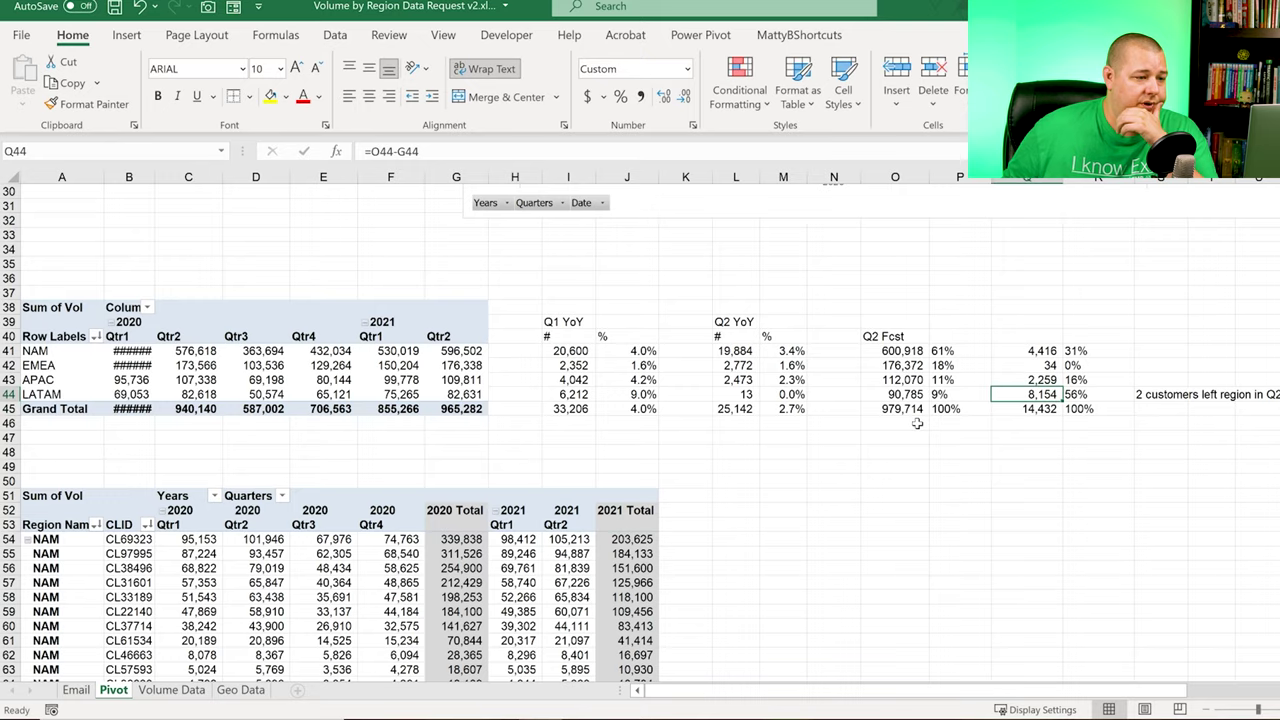
scroll(900, 420, "down", 9)
scroll(871, 406, "down", 16)
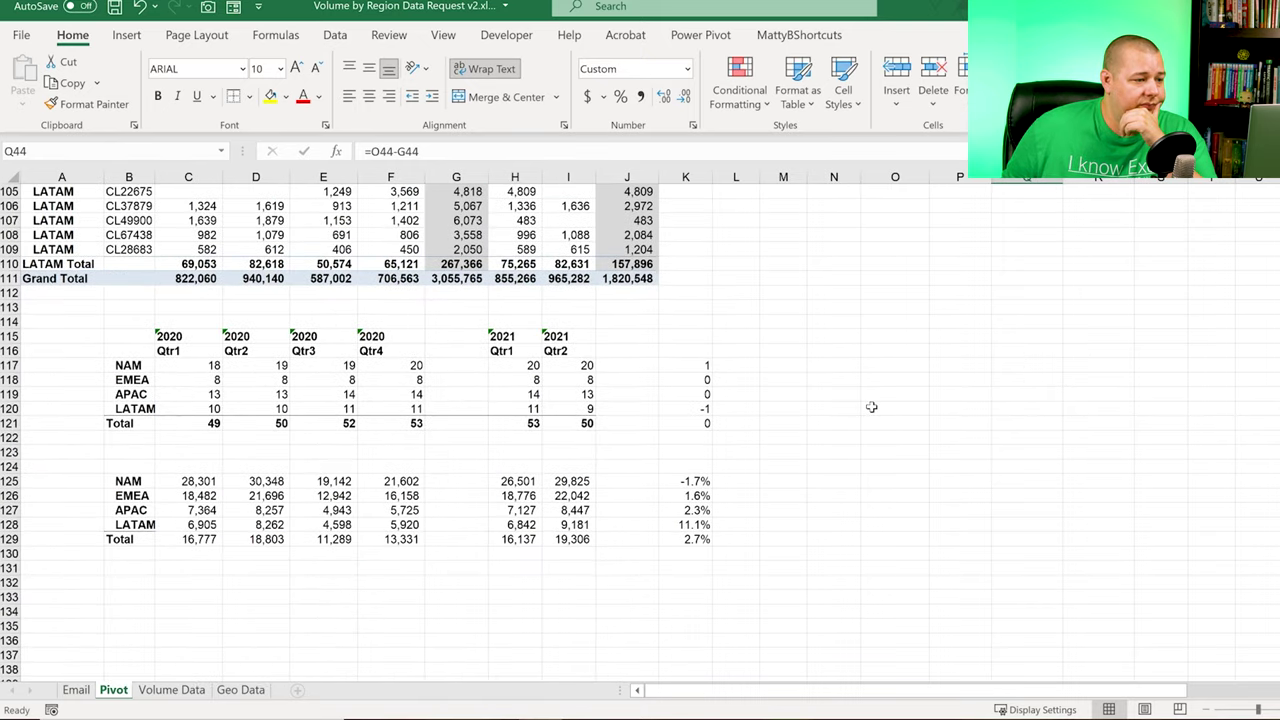
left_click(575, 511)
left_click(578, 526)
scroll(598, 505, "up", 5)
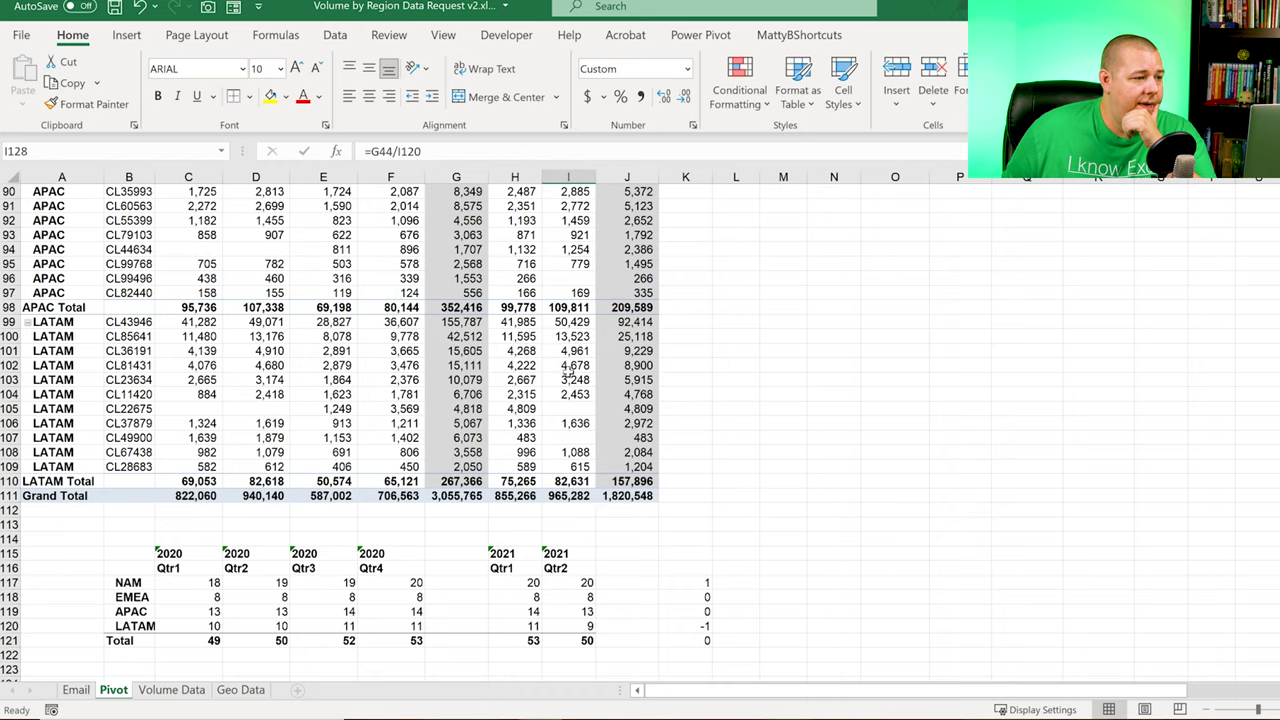
left_click(562, 336)
scroll(588, 370, "down", 5)
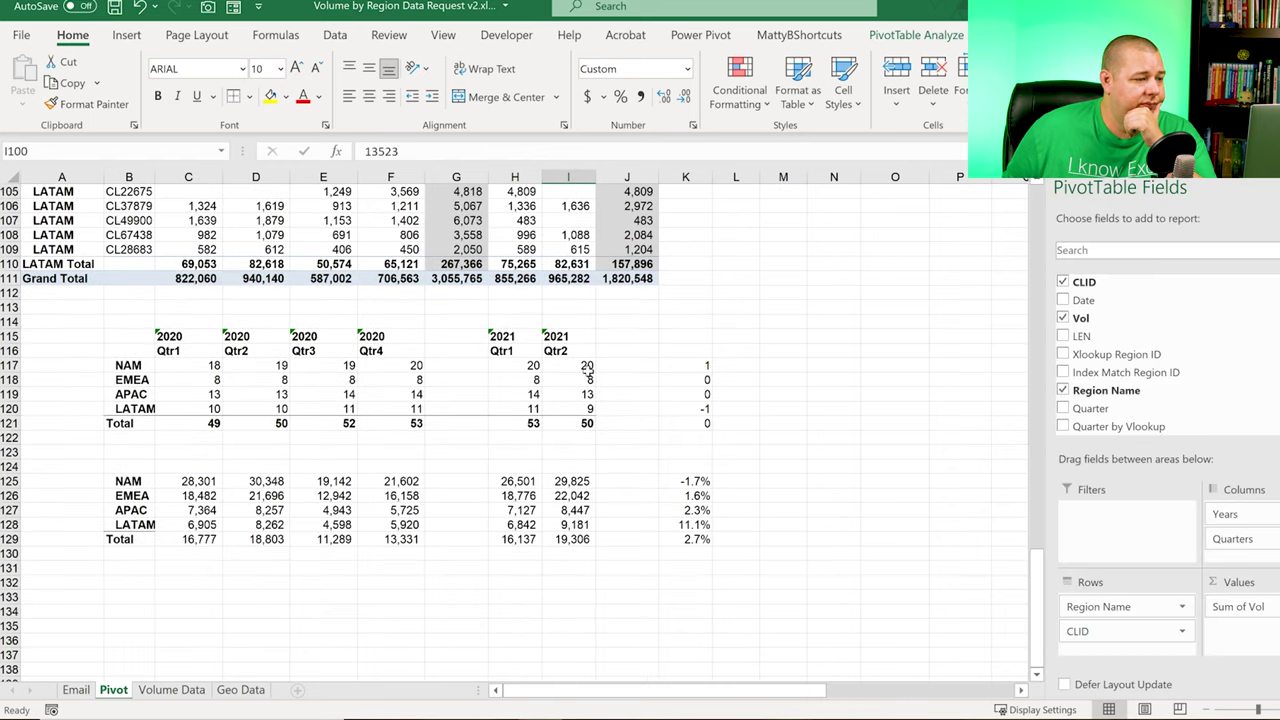
left_click(575, 526)
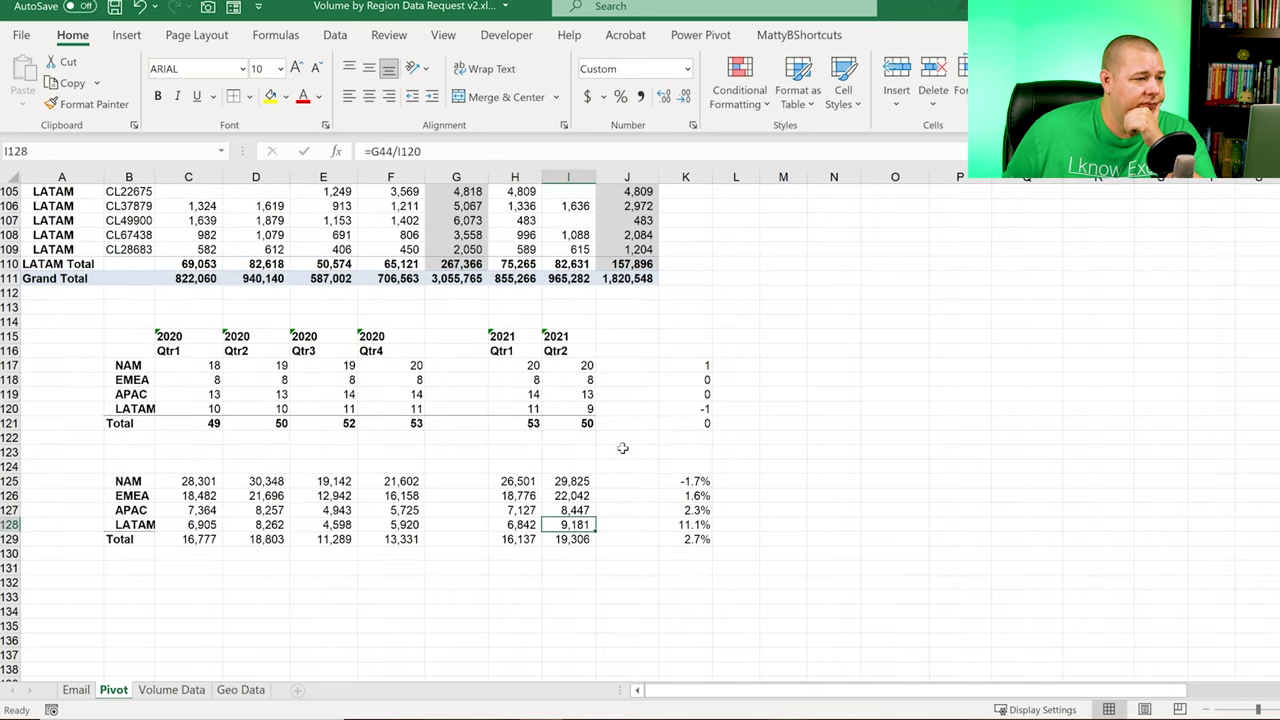
scroll(622, 448, "up", 3)
left_click(575, 392)
left_click(568, 377)
left_click(570, 355)
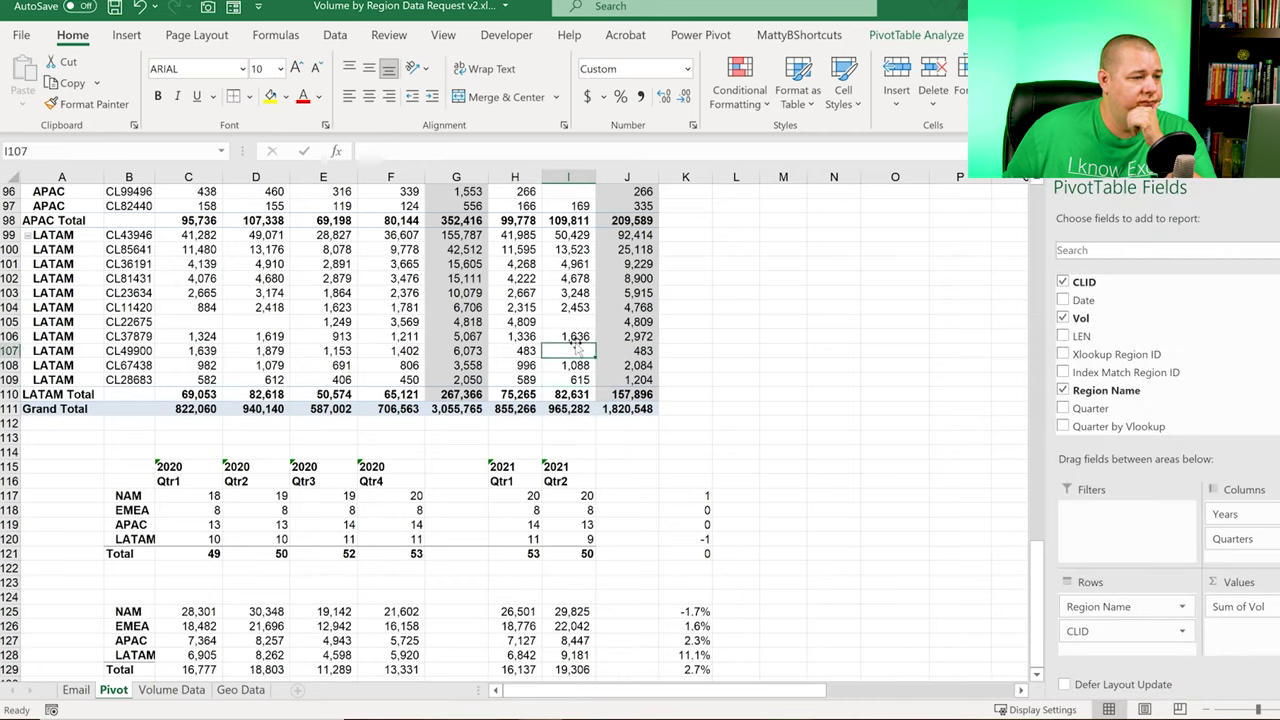
mouse_move(566, 323)
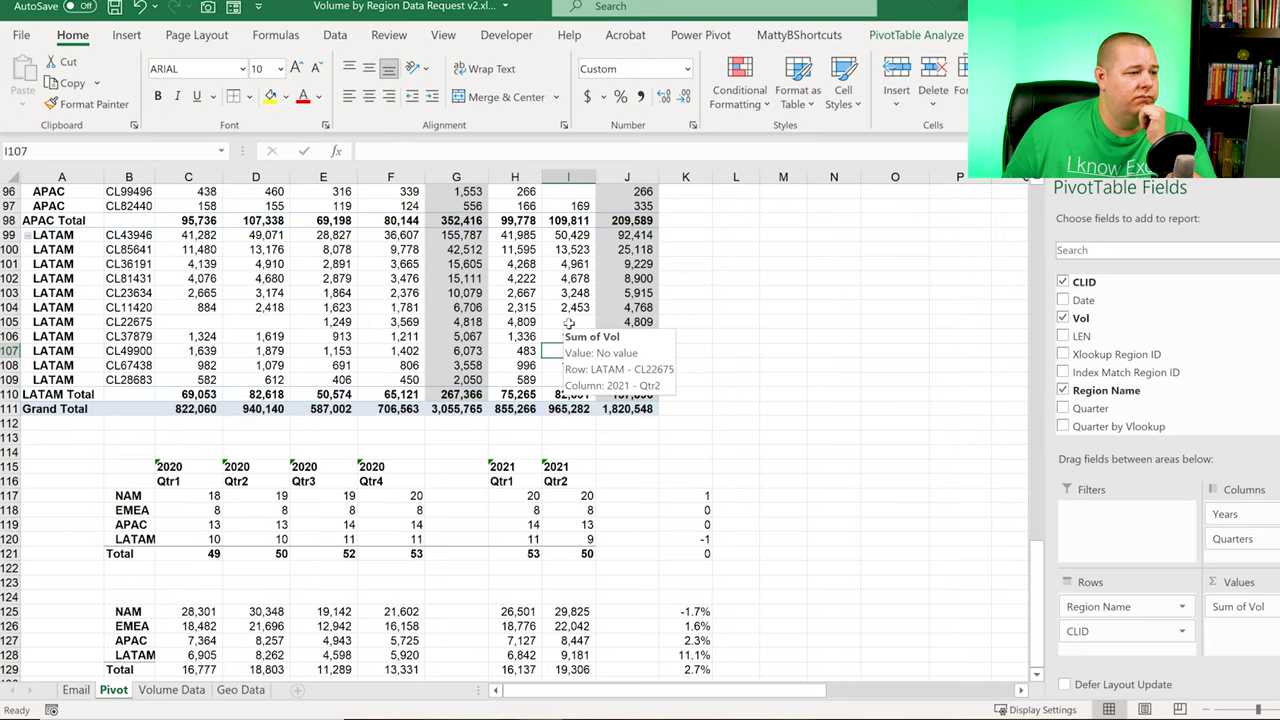
left_click(724, 237)
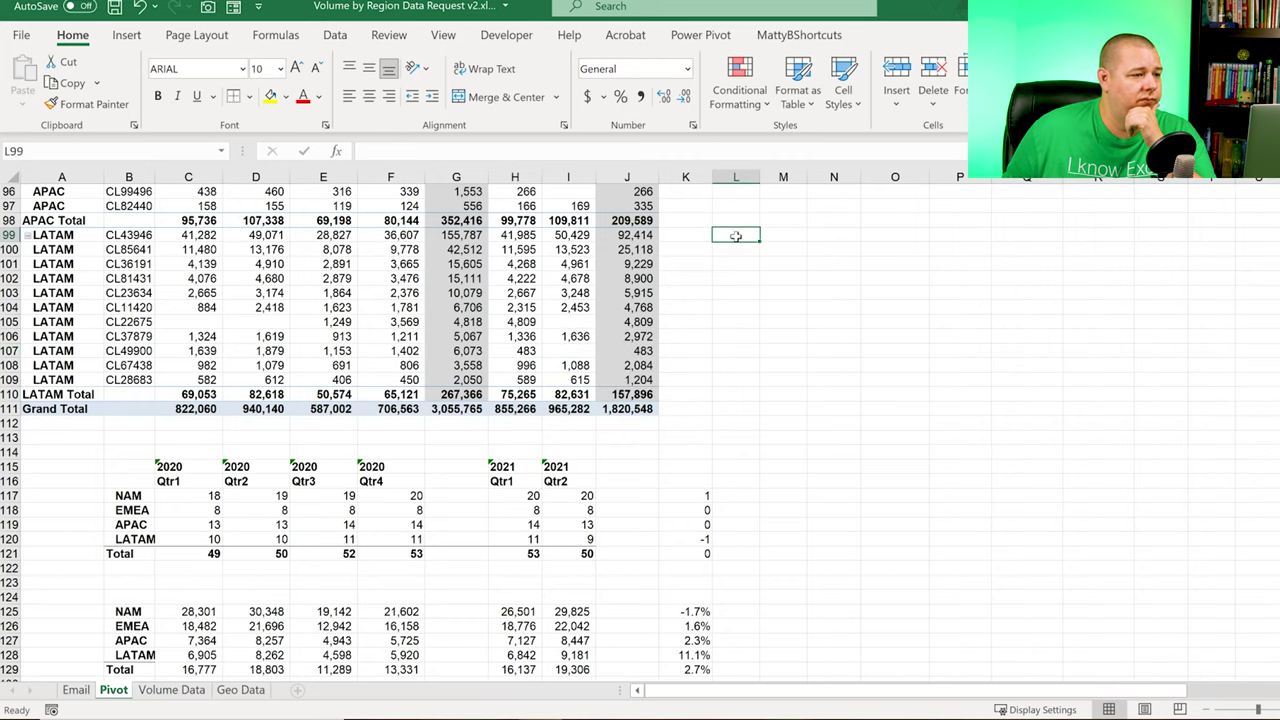
Step: Enter =I99/D99-1 in L99 and fill it to L102 (0.0277, 0.0263, 0.0104, -0.0004)
type("=")
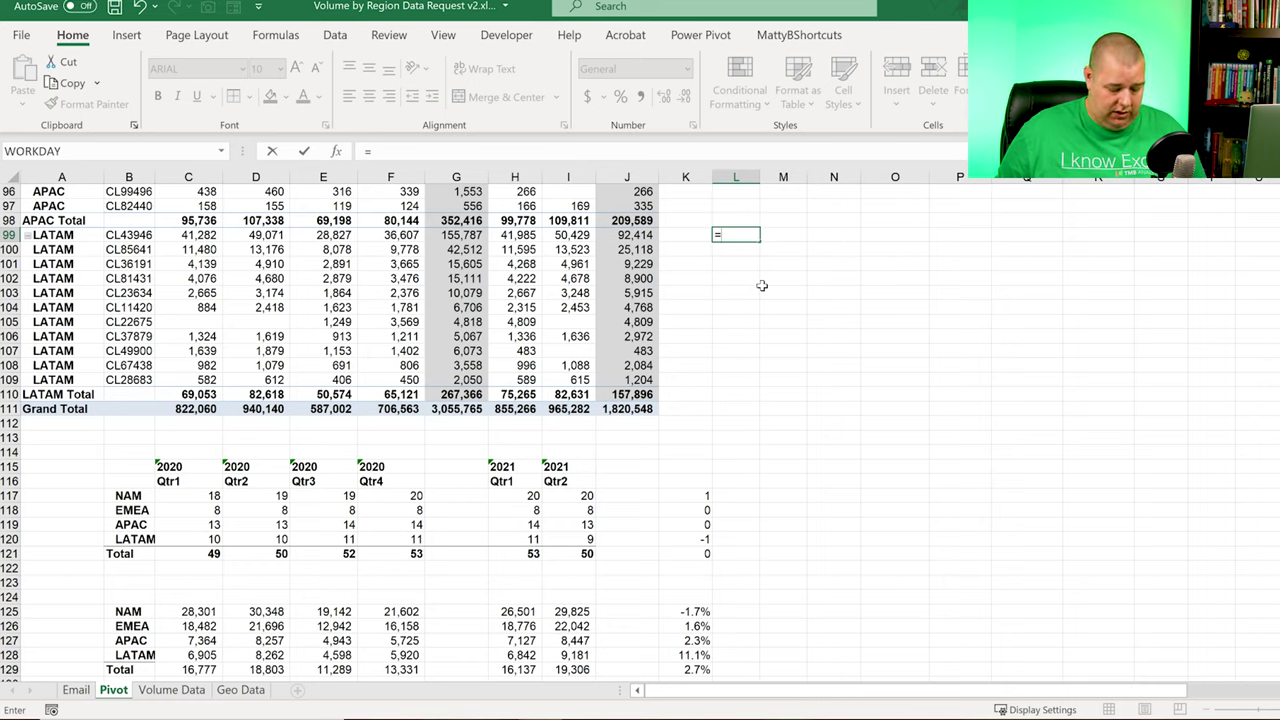
type("i99")
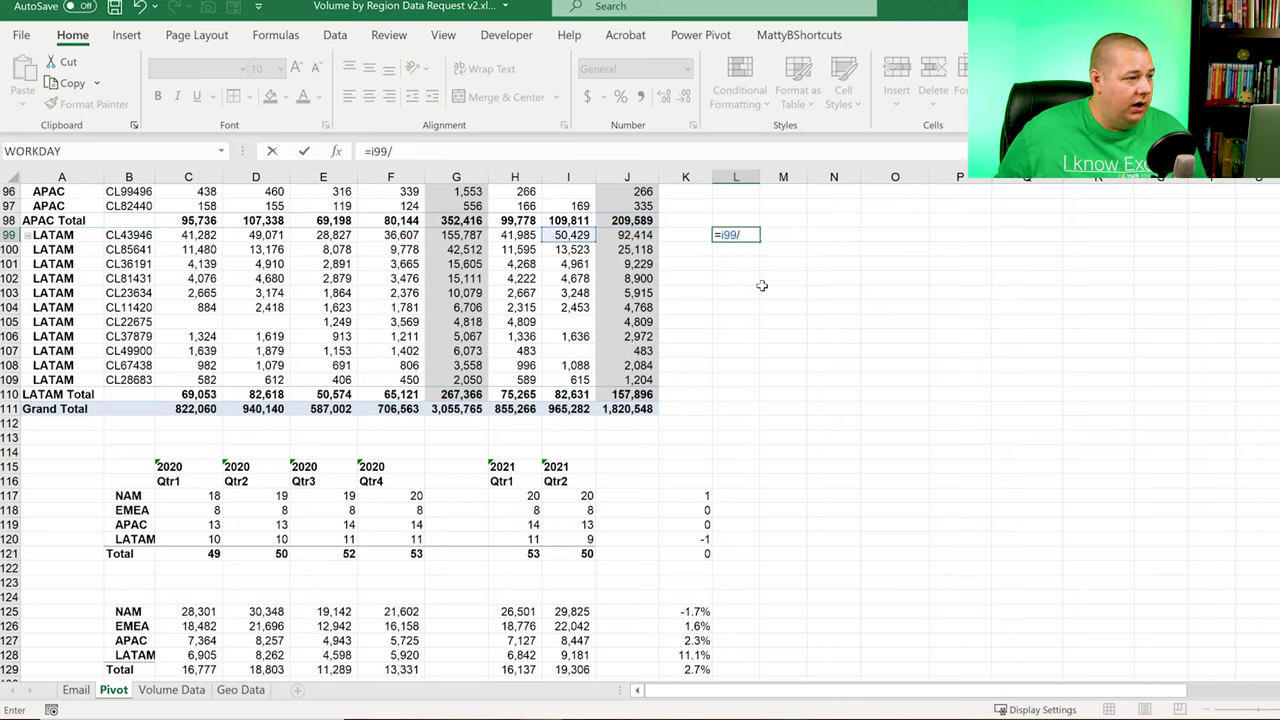
type("/d99-1")
key("ctrl+Return")
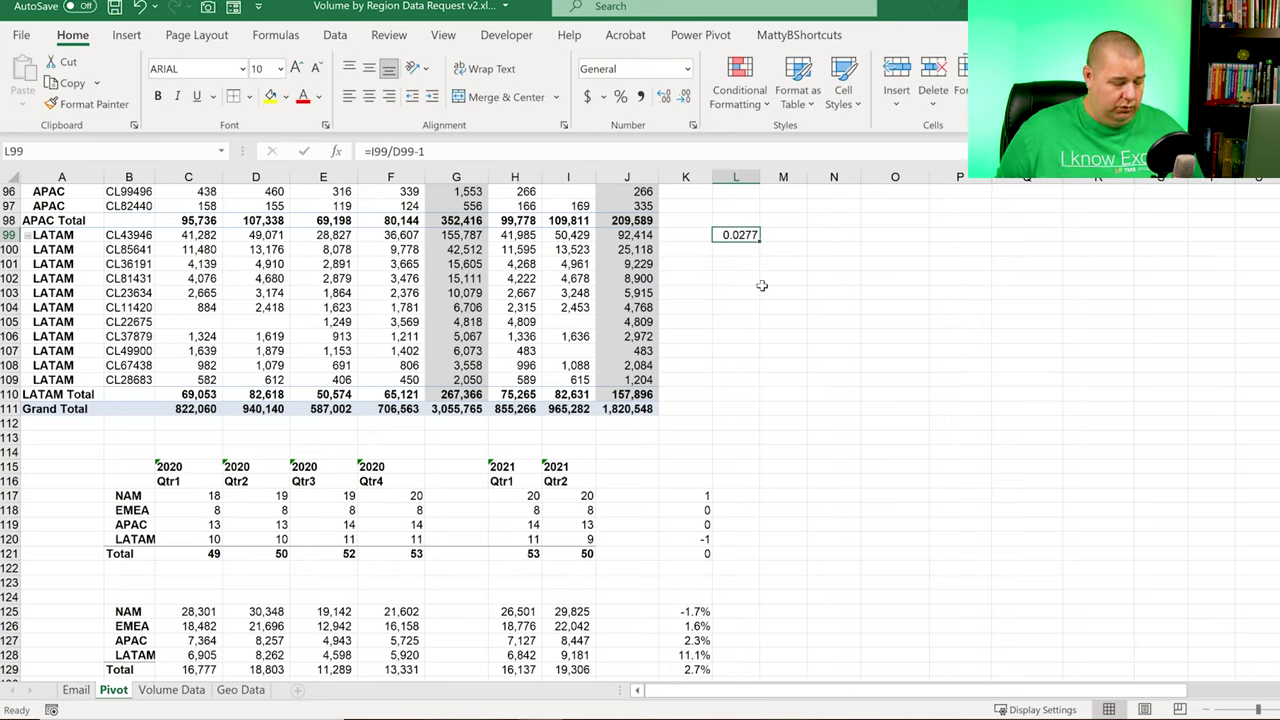
key("ctrl+c")
key("shift+Down")
key("shift+Down")
key("shift+Down")
key("ctrl+v")
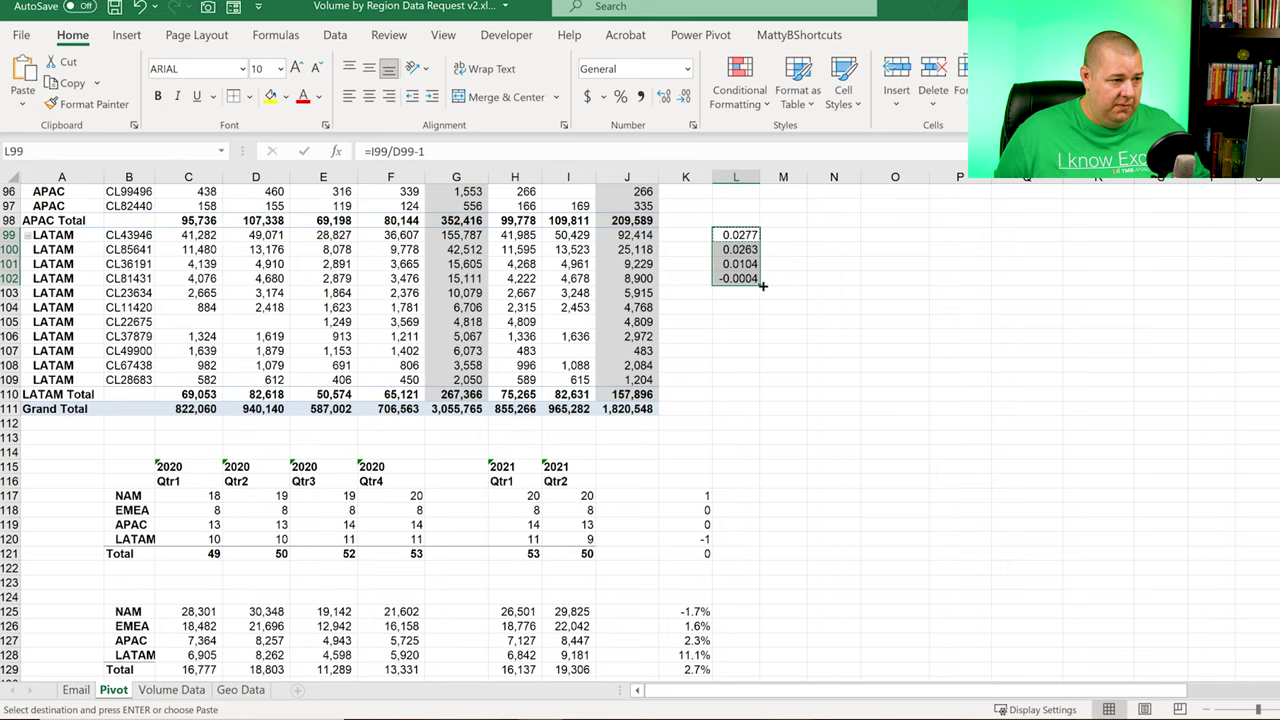
key("shift+Up")
key("shift+Up")
key("shift+Up")
key("shift+Down")
key("shift+Down")
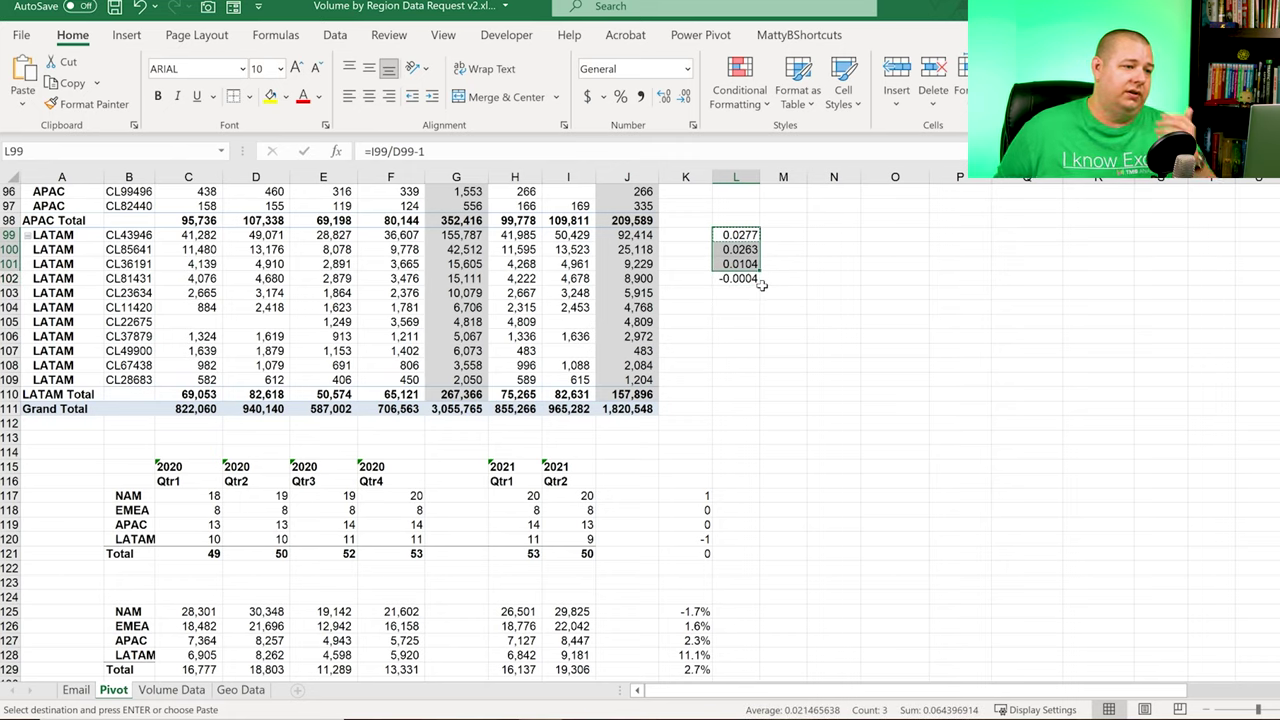
key("shift+Up")
key("shift+Up")
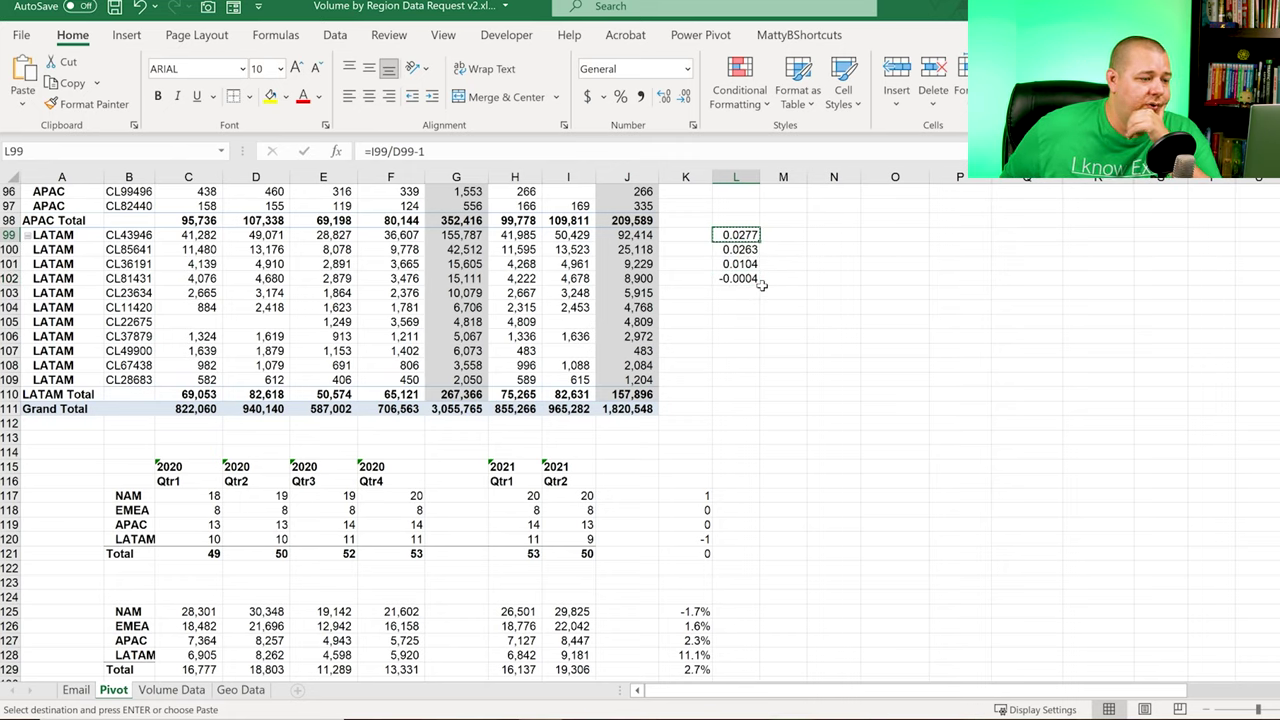
scroll(766, 593, "down", 1)
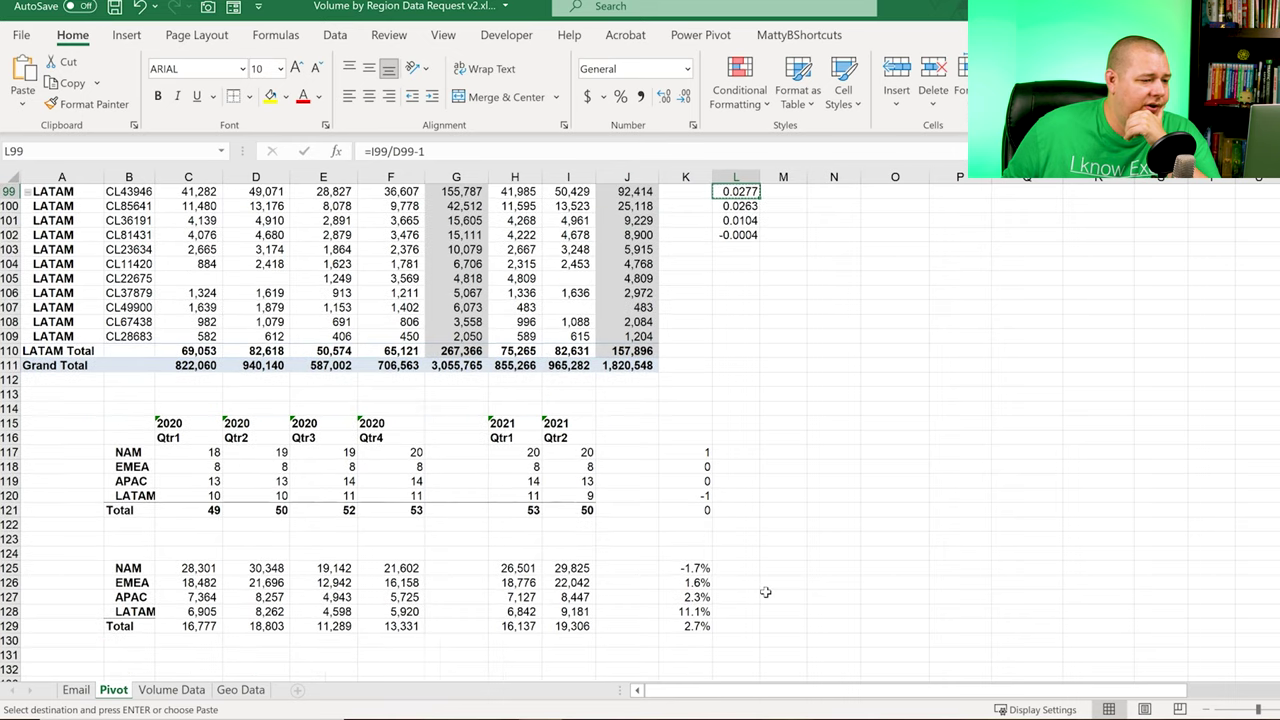
left_click(697, 611)
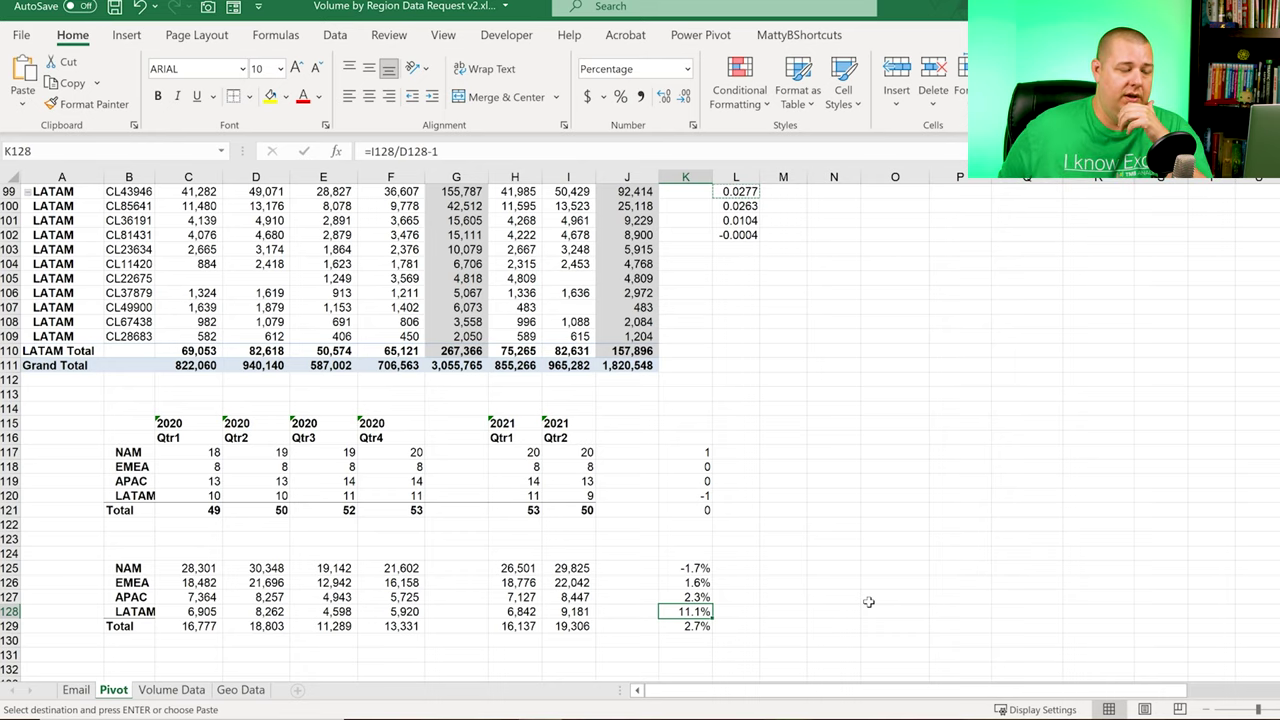
Step: Delete the year-over-year percentages in K125:K132 beside the lower summary
scroll(869, 601, "up", 5)
scroll(866, 603, "down", 5)
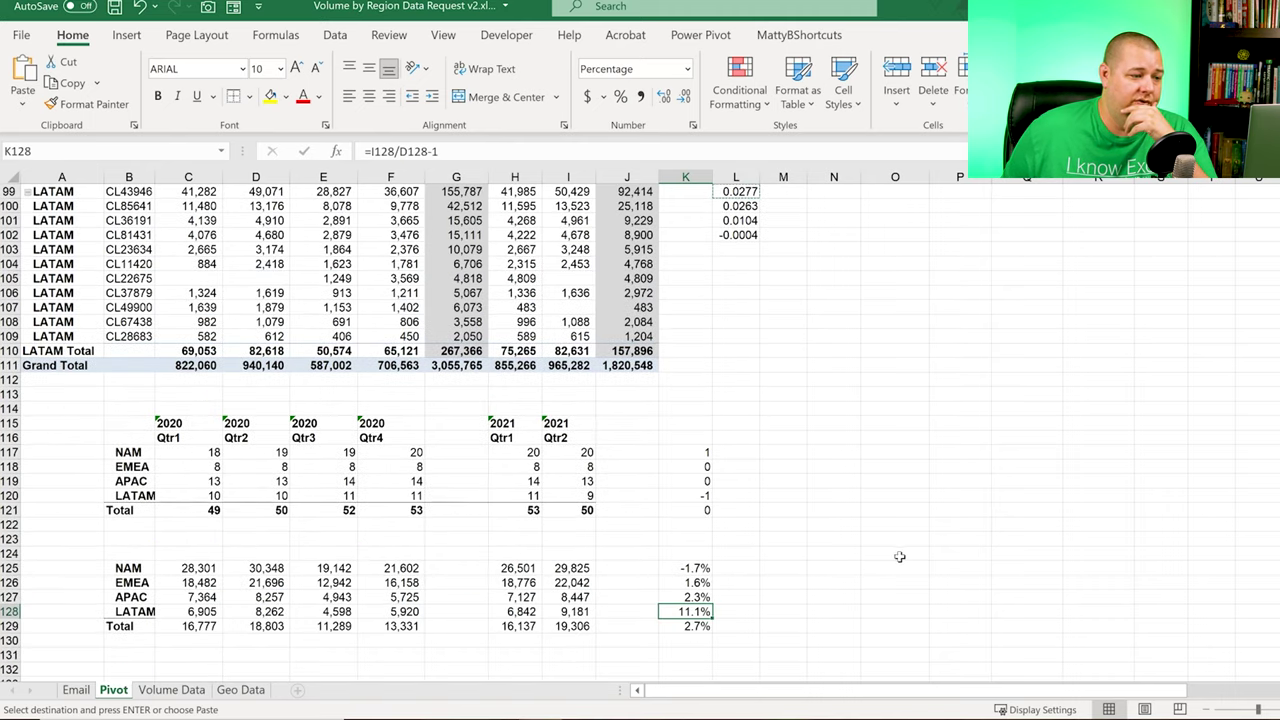
scroll(899, 557, "down", 2)
left_click_drag(706, 481, 689, 583)
key("Delete")
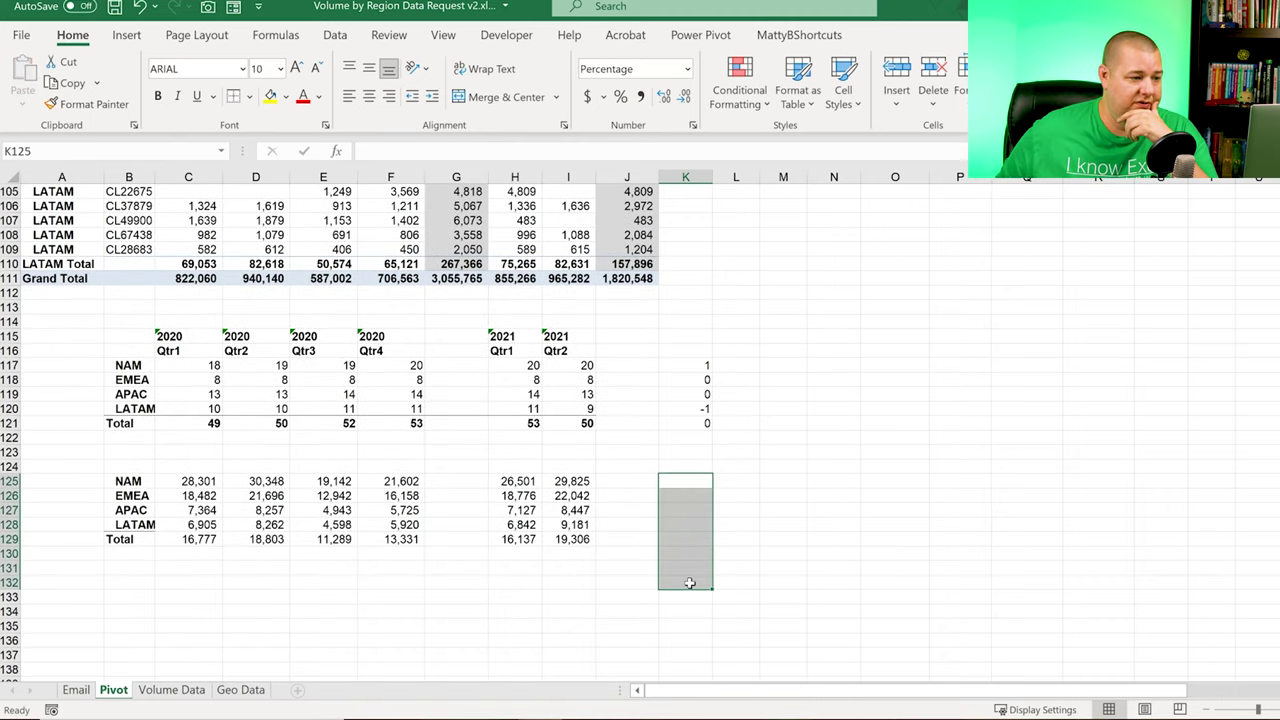
Step: Review the first two LATAM customers' 2021 Qtr2 volumes and growth rates
left_click_drag(568, 484, 570, 539)
scroll(815, 491, "up", 7)
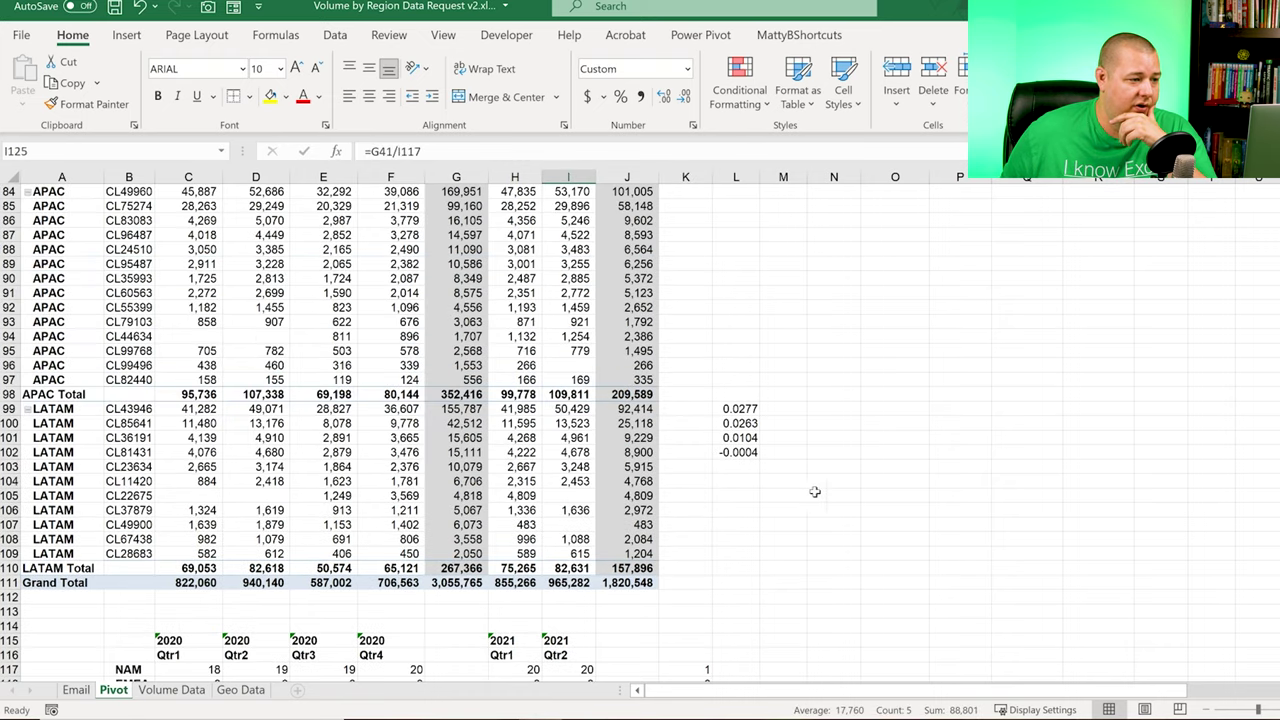
scroll(815, 491, "down", 3)
scroll(802, 552, "up", 1)
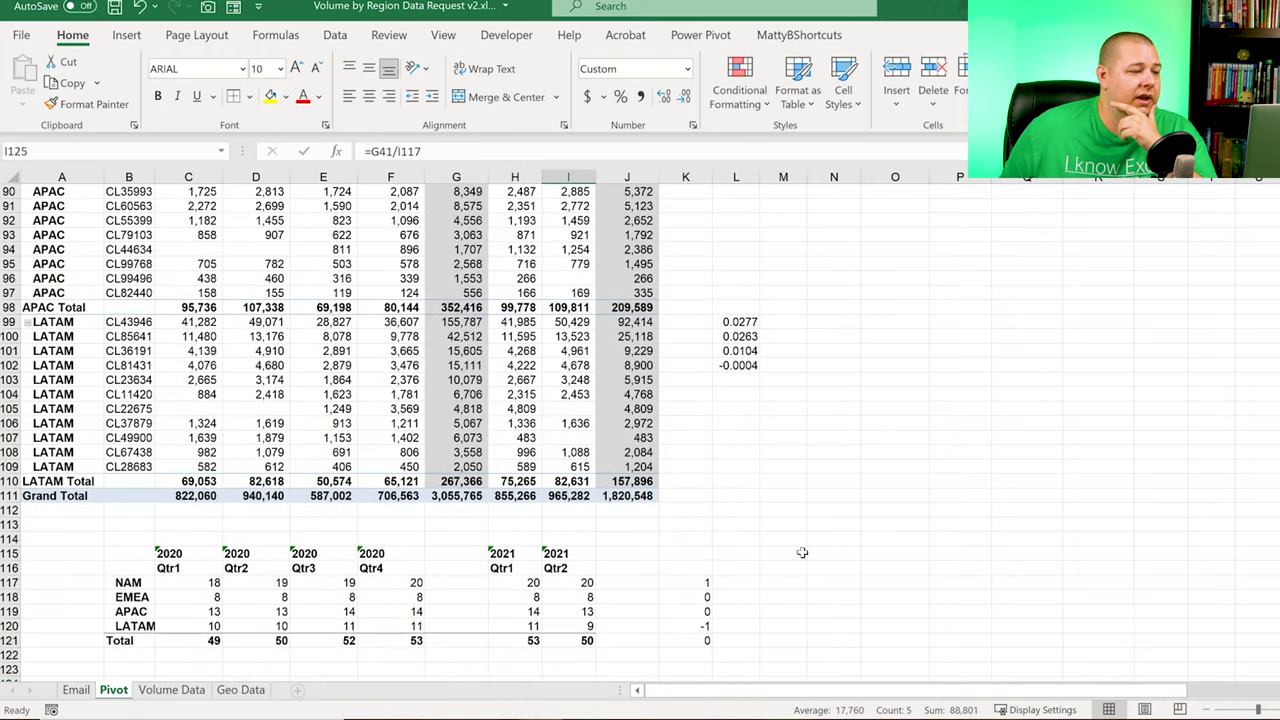
left_click(738, 322)
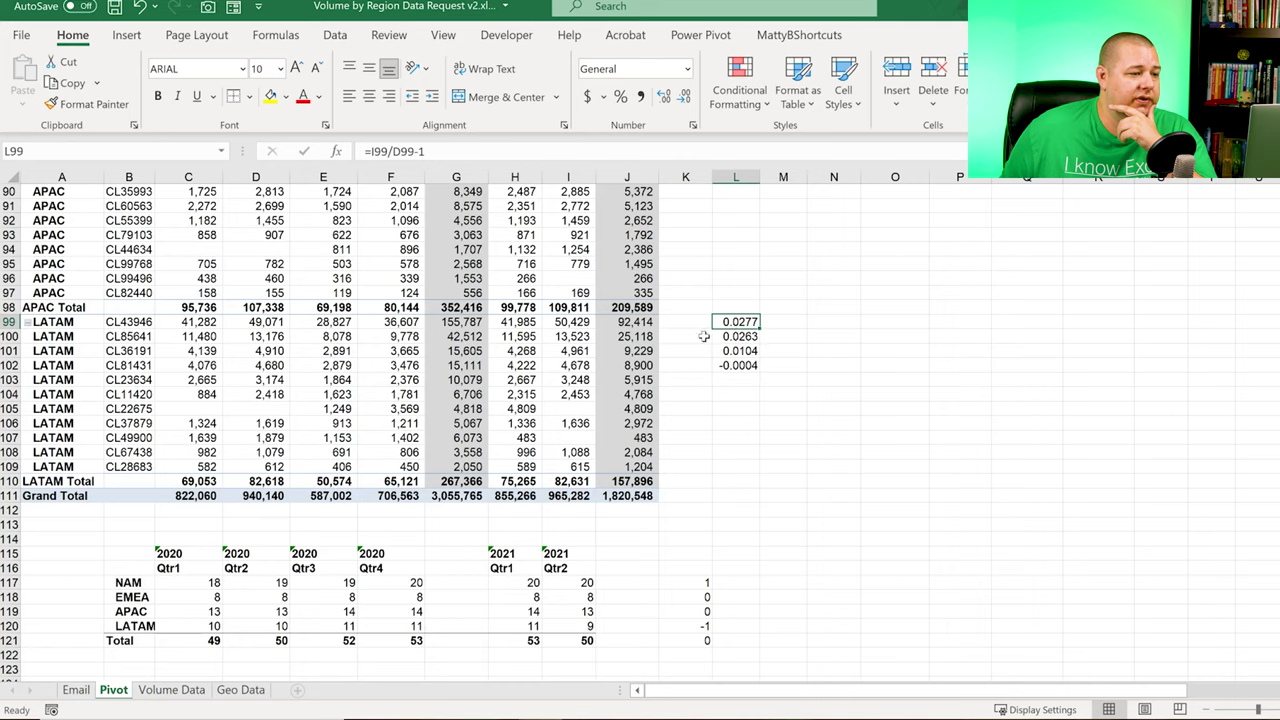
left_click_drag(576, 322, 573, 334)
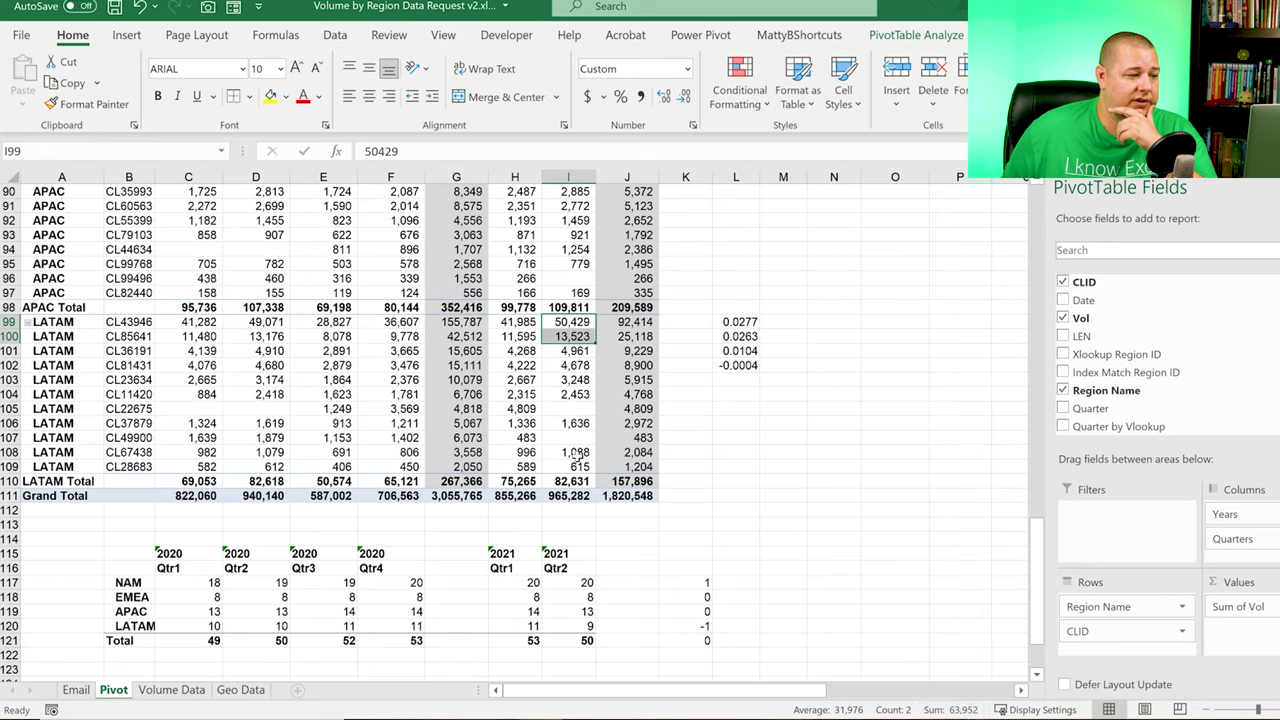
left_click_drag(745, 322, 745, 337)
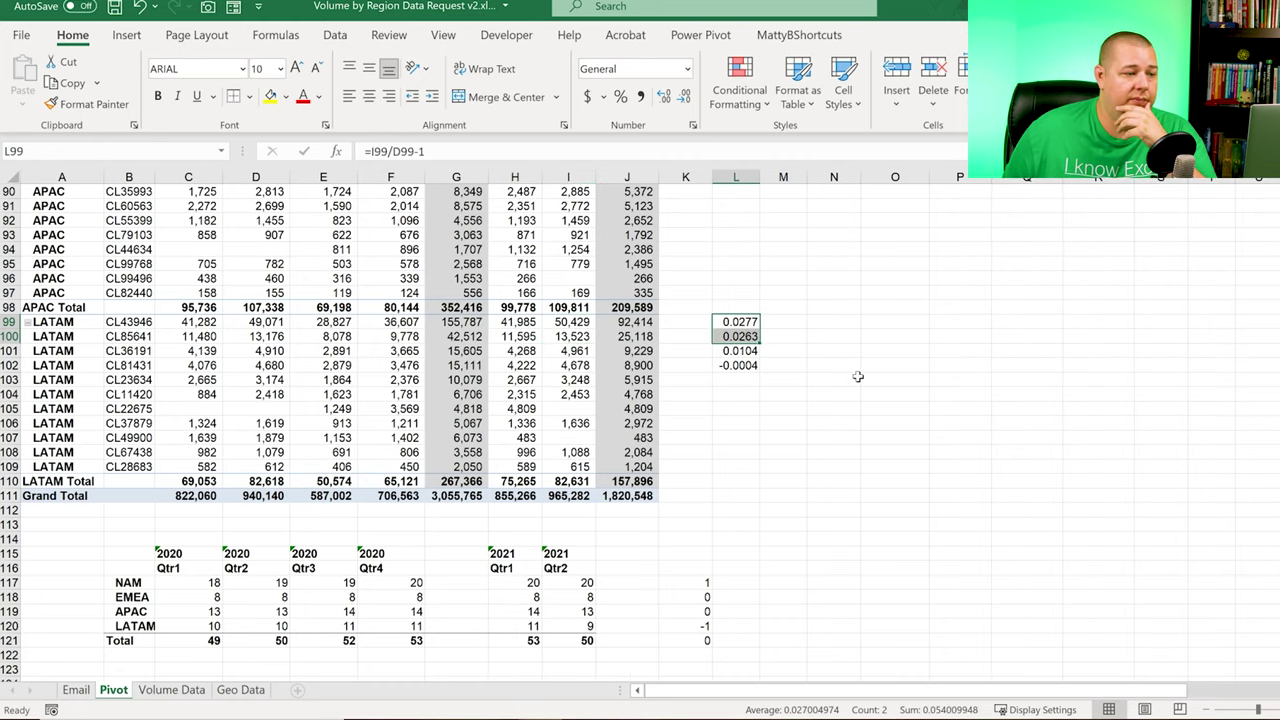
Step: Reread the LATAM commentary about departing customers in S44
scroll(858, 376, "up", 20)
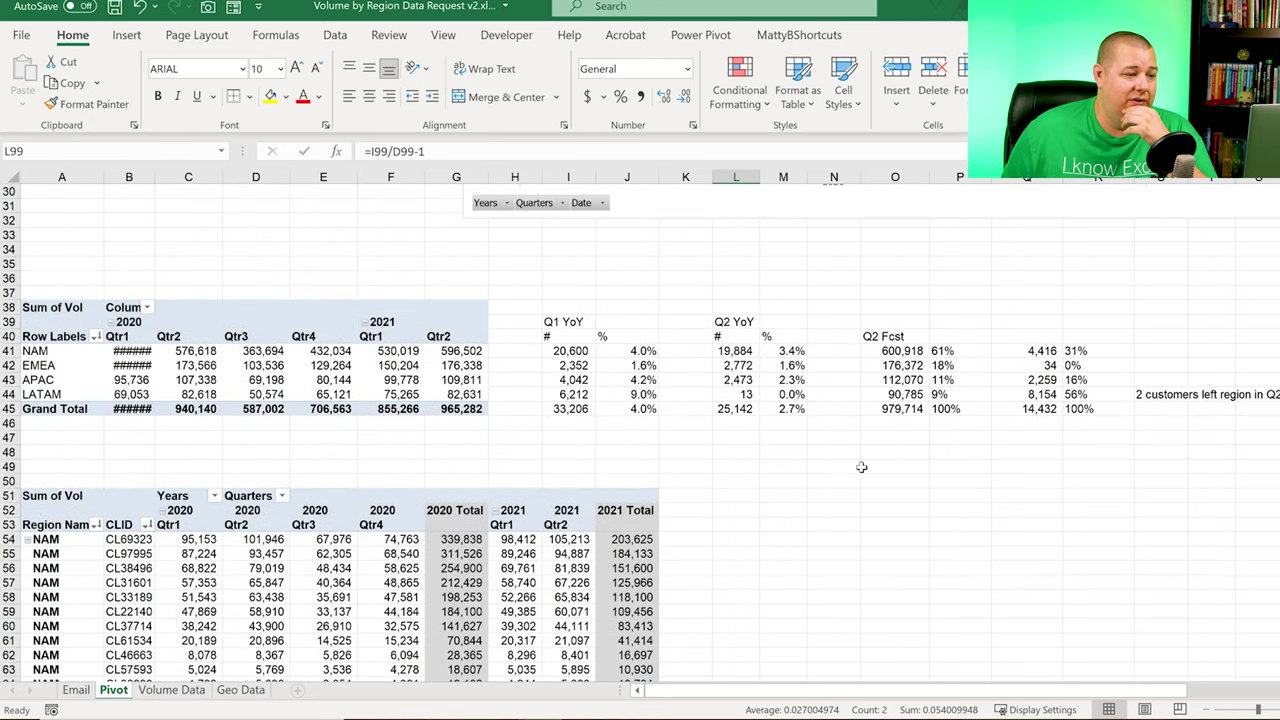
scroll(805, 452, "down", 4)
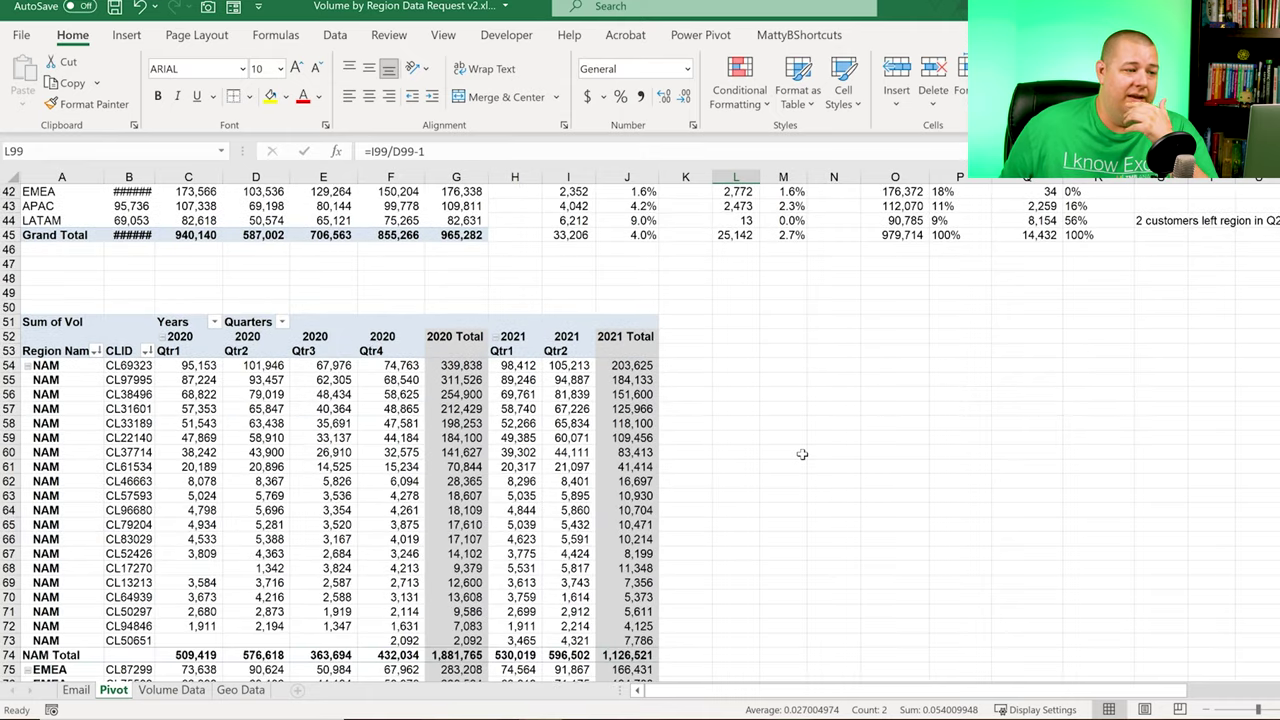
scroll(802, 454, "up", 3)
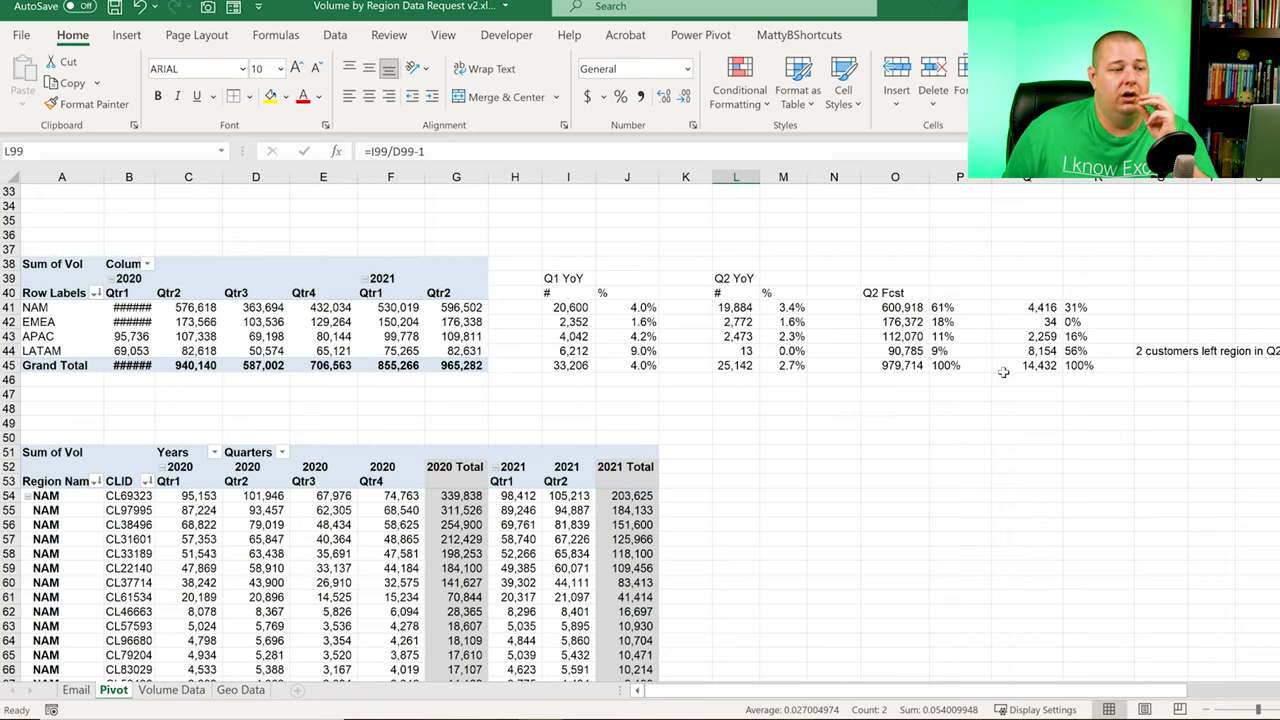
left_click(1140, 351)
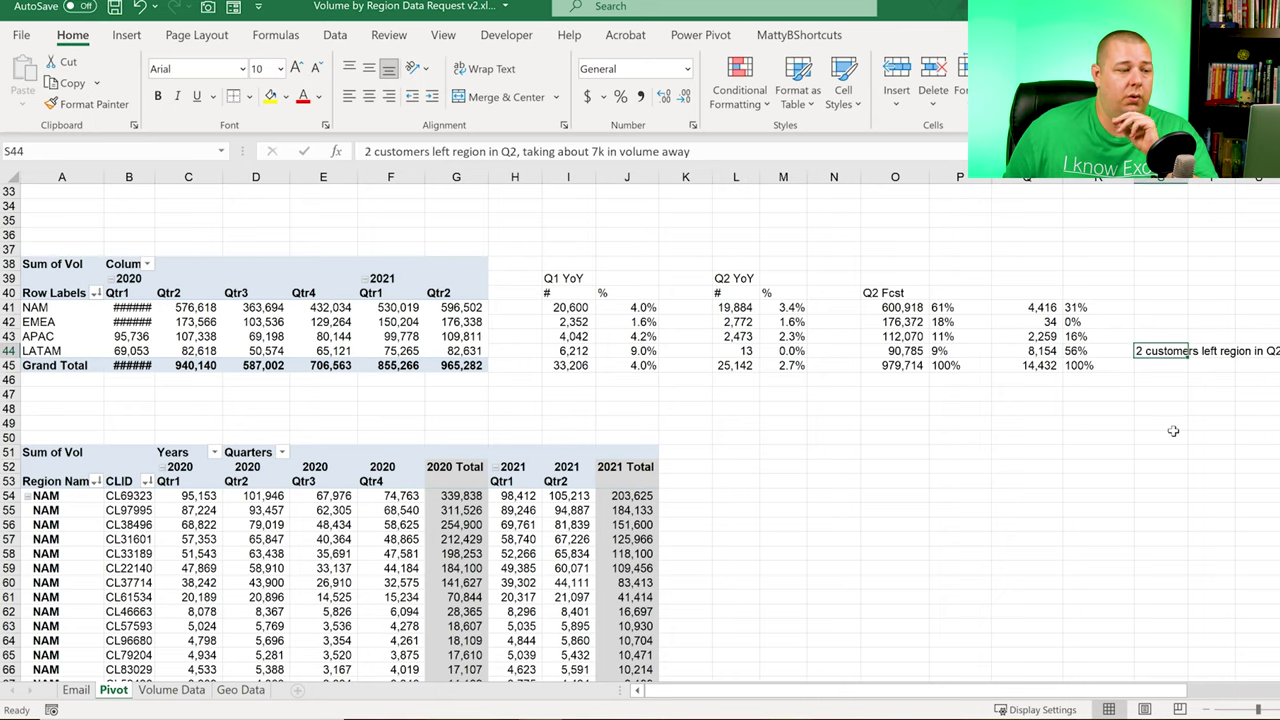
Step: Inspect an APAC customer showing 266 in 2021 Qtr1 but no 2021 Qtr2 volume
scroll(1161, 428, "down", 6)
scroll(1161, 428, "down", 9)
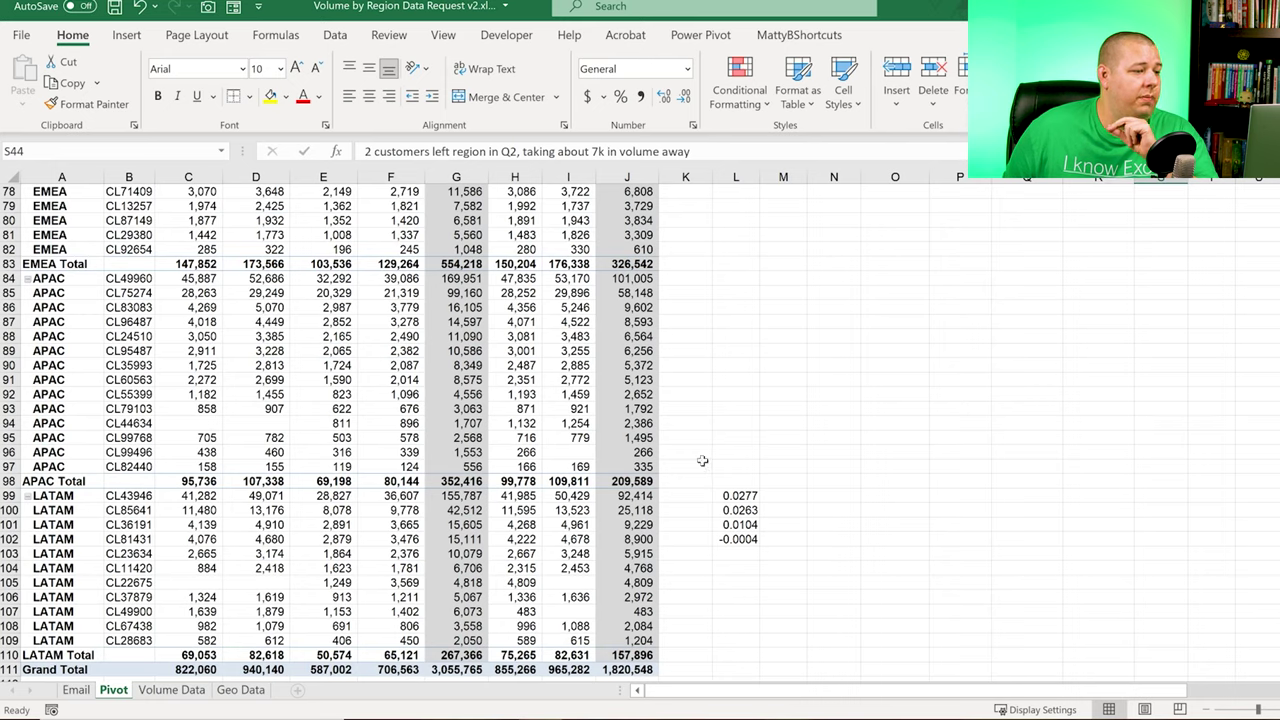
left_click(595, 451)
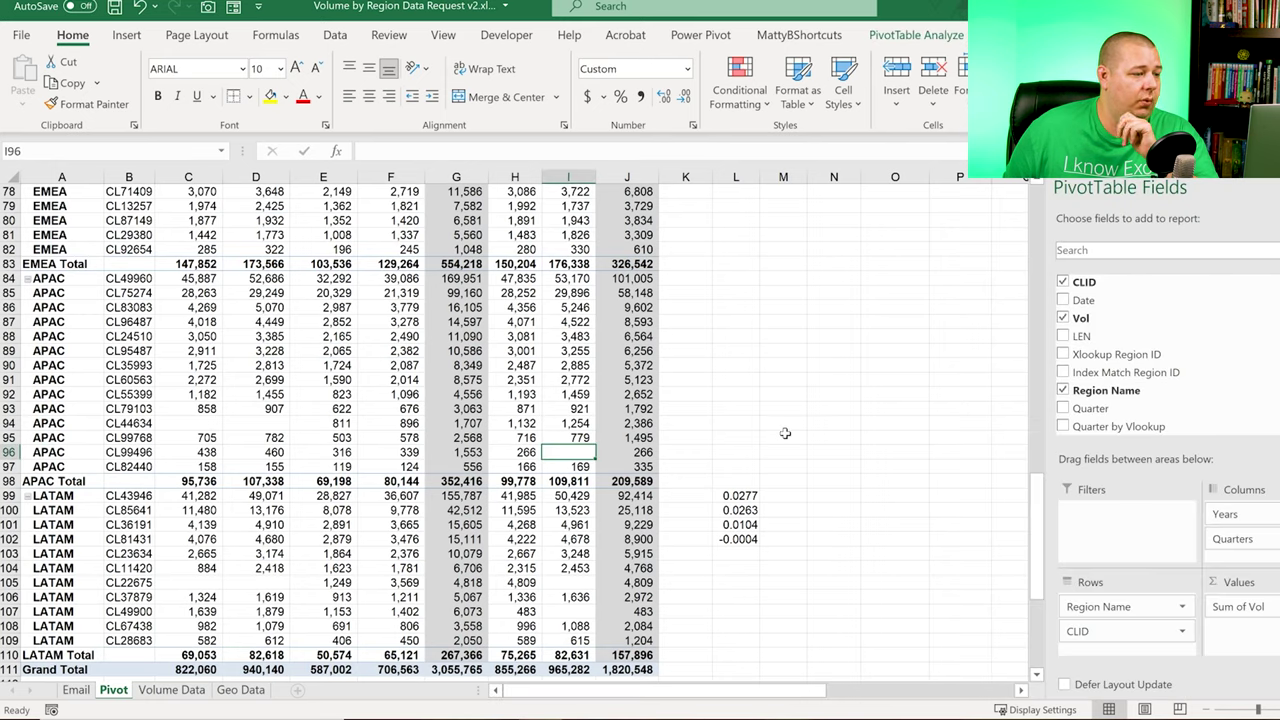
left_click(528, 452)
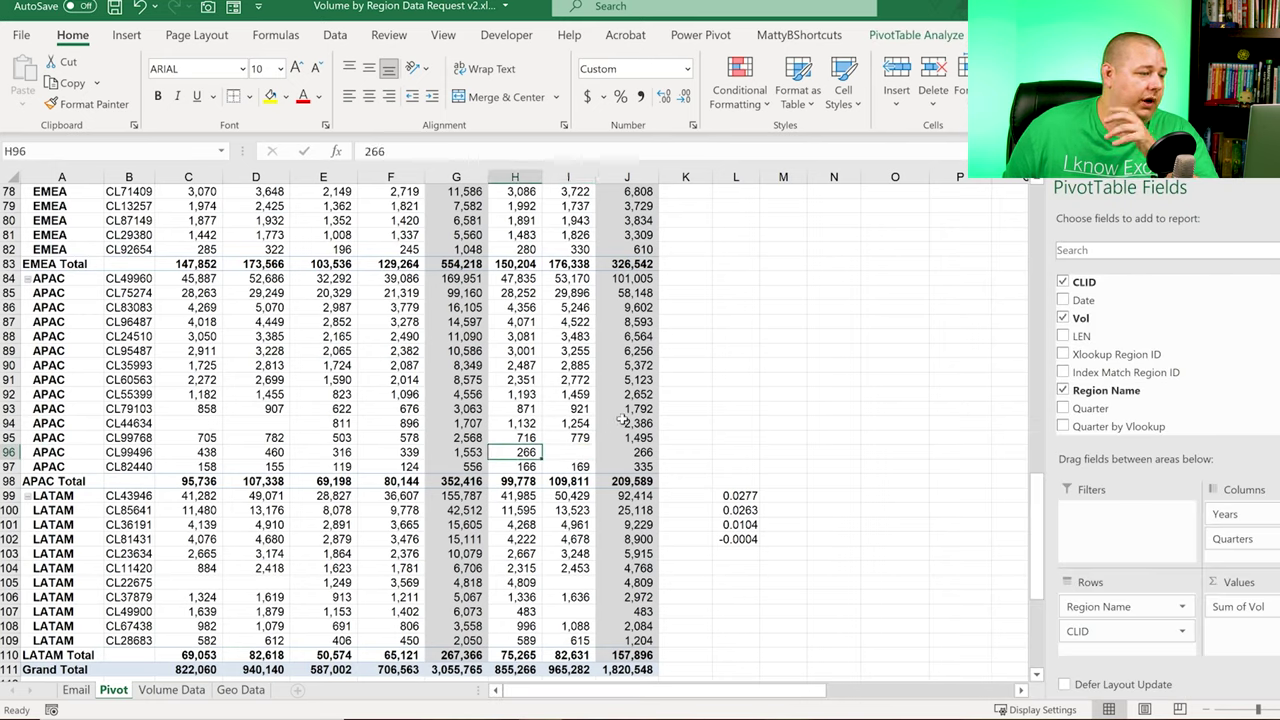
scroll(772, 413, "up", 4)
scroll(772, 413, "down", 3)
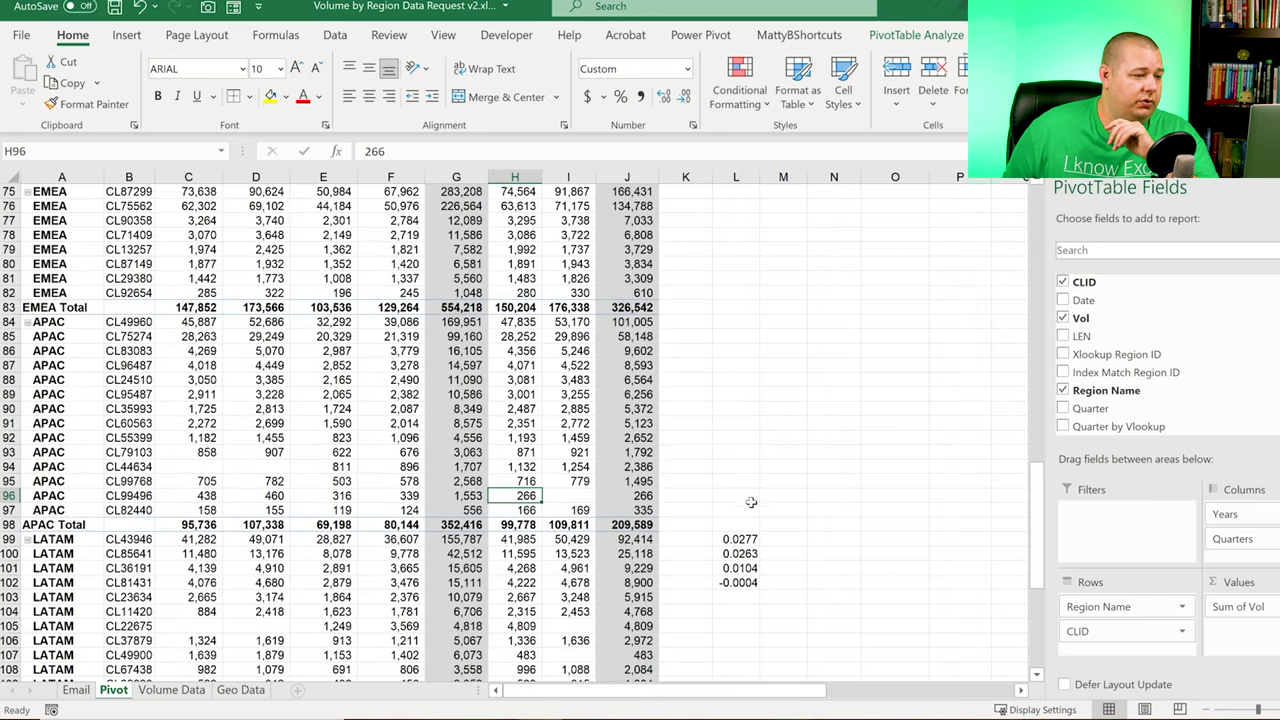
Step: Copy the =I/D-1 growth formula and paste it into the first five APAC customer rows in column L
left_click(740, 539)
key("ctrl+c")
key("Up")
key("Up")
key("Up")
key("Up")
key("Up")
key("Up")
key("Up")
key("Up")
key("Up")
key("Up")
key("Up")
key("Up")
key("Up")
key("Up")
key("Up")
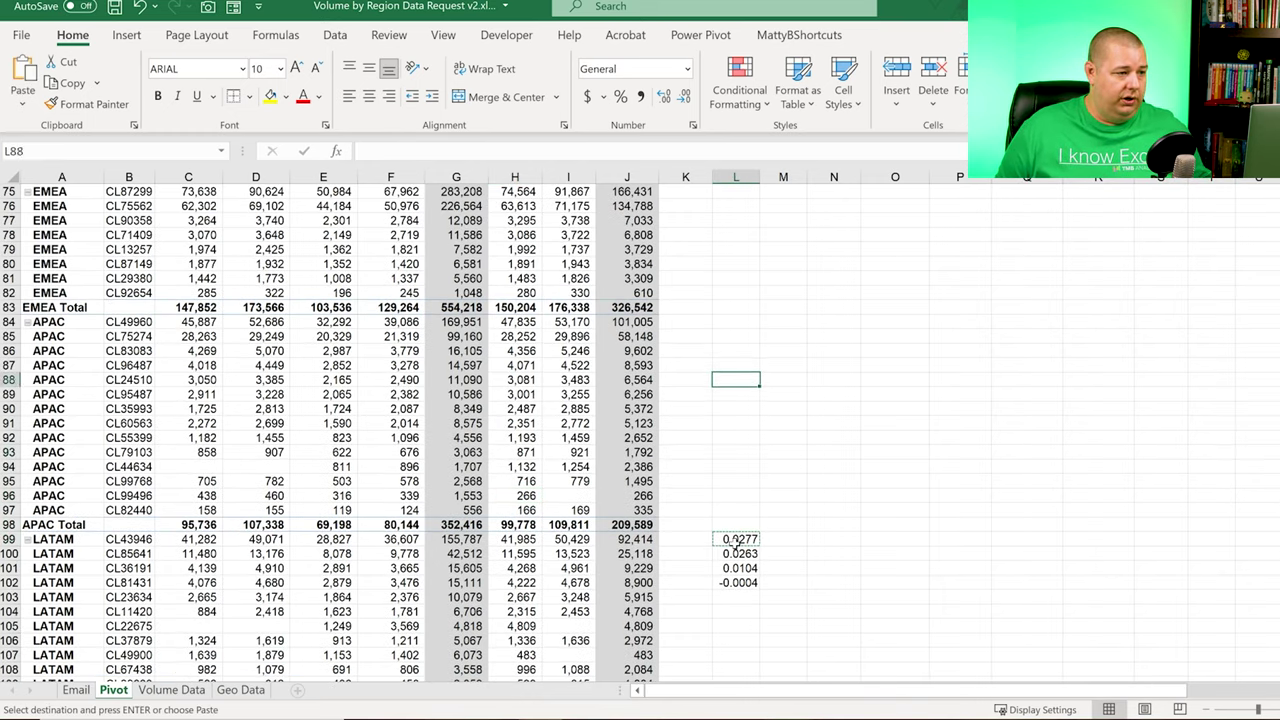
key("shift+Down")
key("shift+Down")
key("shift+Down")
key("shift+Down")
key("ctrl+v")
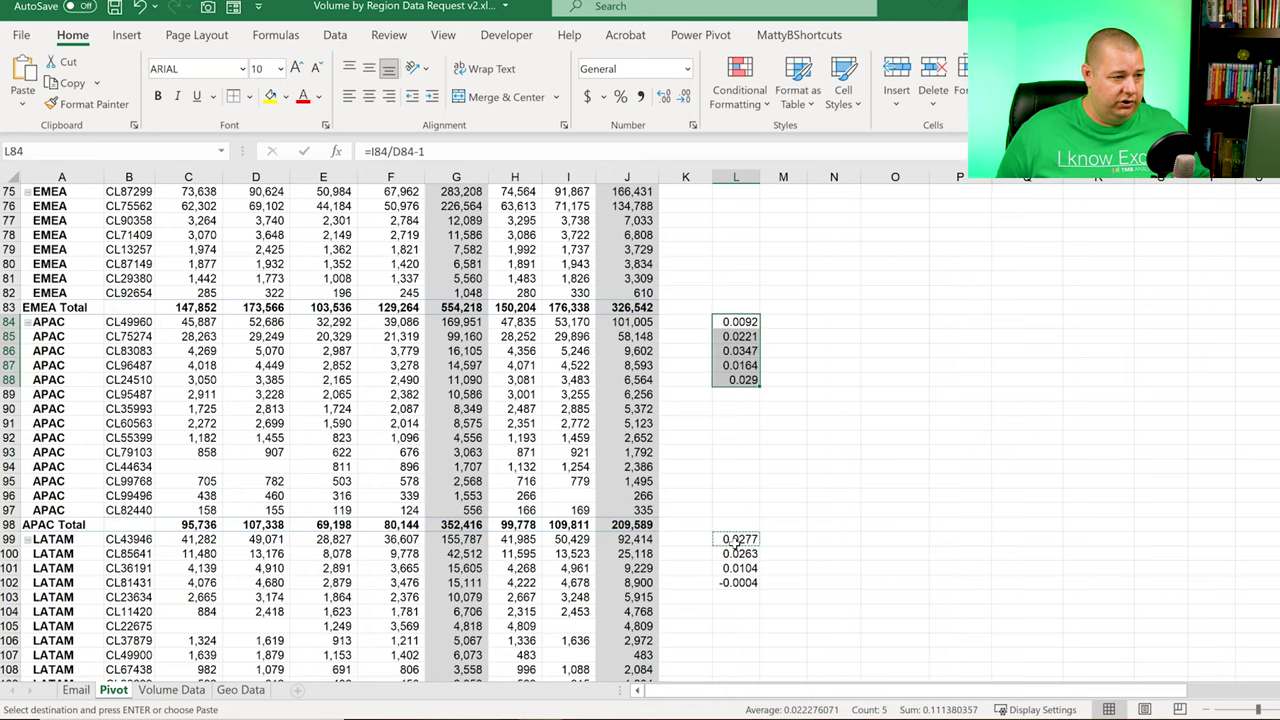
key("shift+Up")
key("shift+Up")
key("shift+Up")
key("shift+Up")
key("Down")
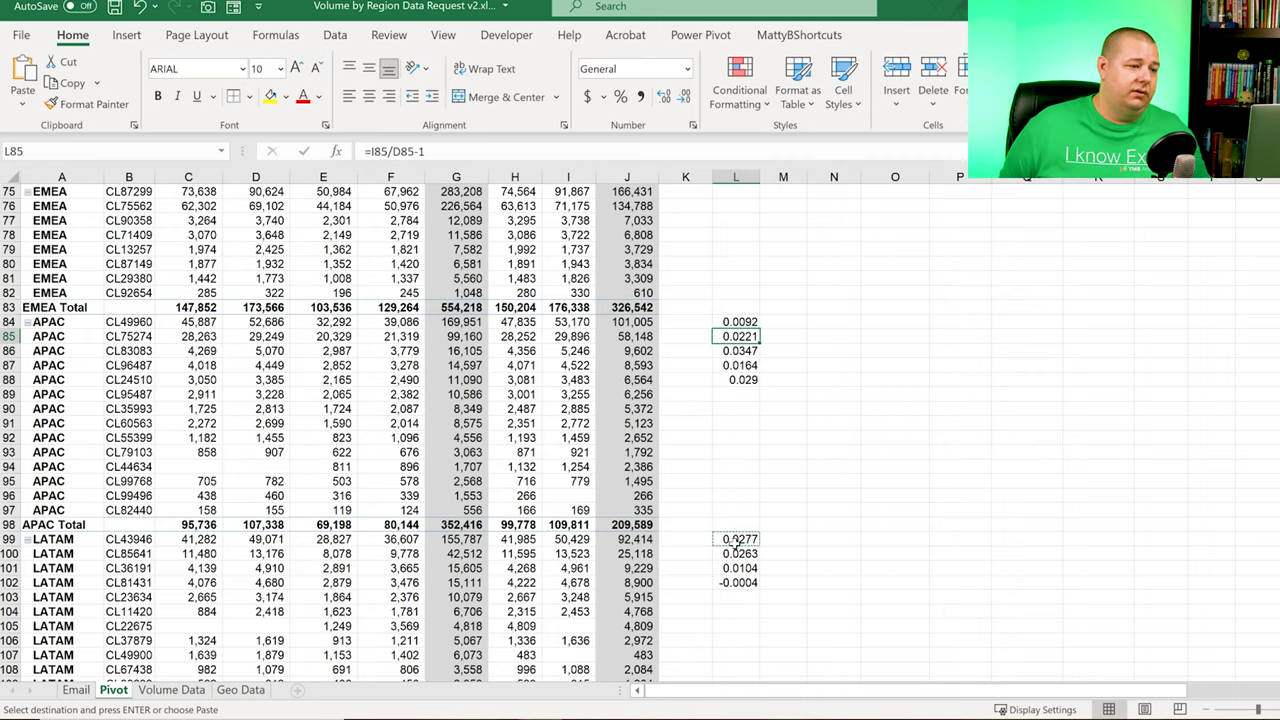
Step: Paste the growth formula into the top three EMEA customer rows, L75:L77, and check the results
key("Up")
key("Up")
key("Up")
key("Up")
key("Up")
key("Up")
key("Up")
key("Up")
key("Up")
key("Up")
key("Up")
key("Up")
key("Up")
key("Up")
key("Up")
key("Up")
key("Up")
key("Up")
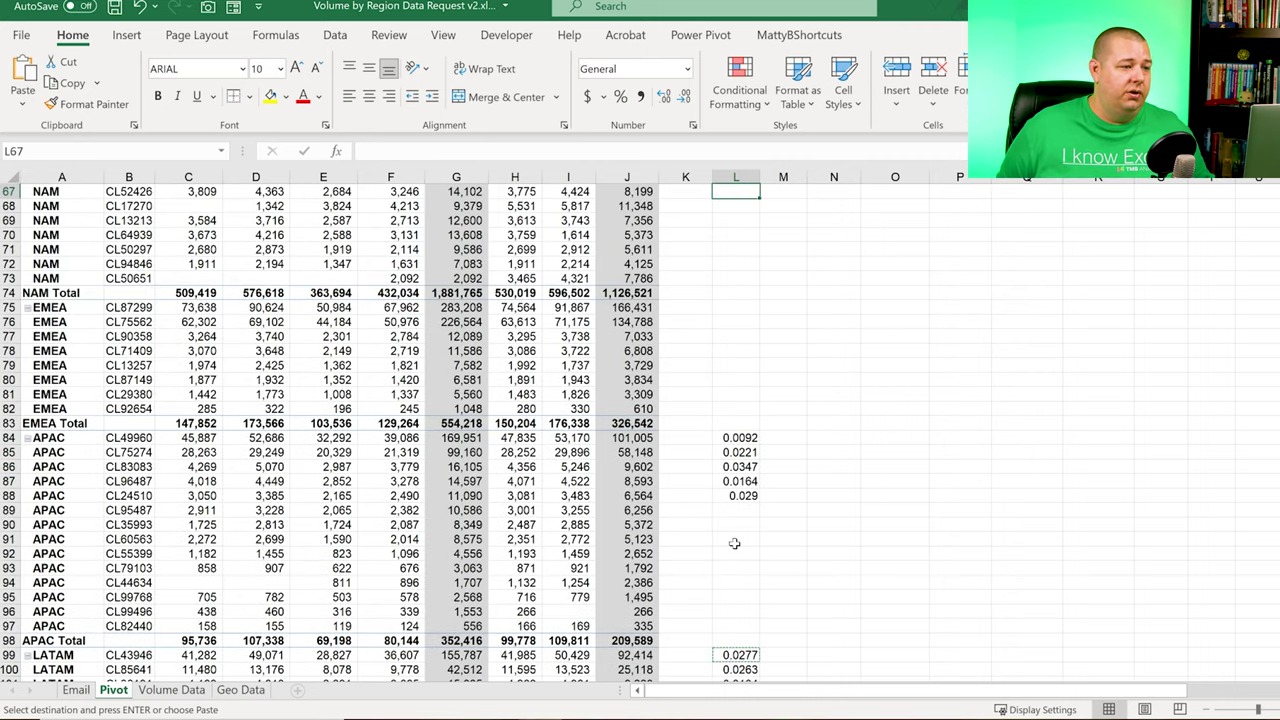
key("Down")
key("Down")
key("Down")
key("Down")
key("Down")
key("Down")
key("Down")
key("Down")
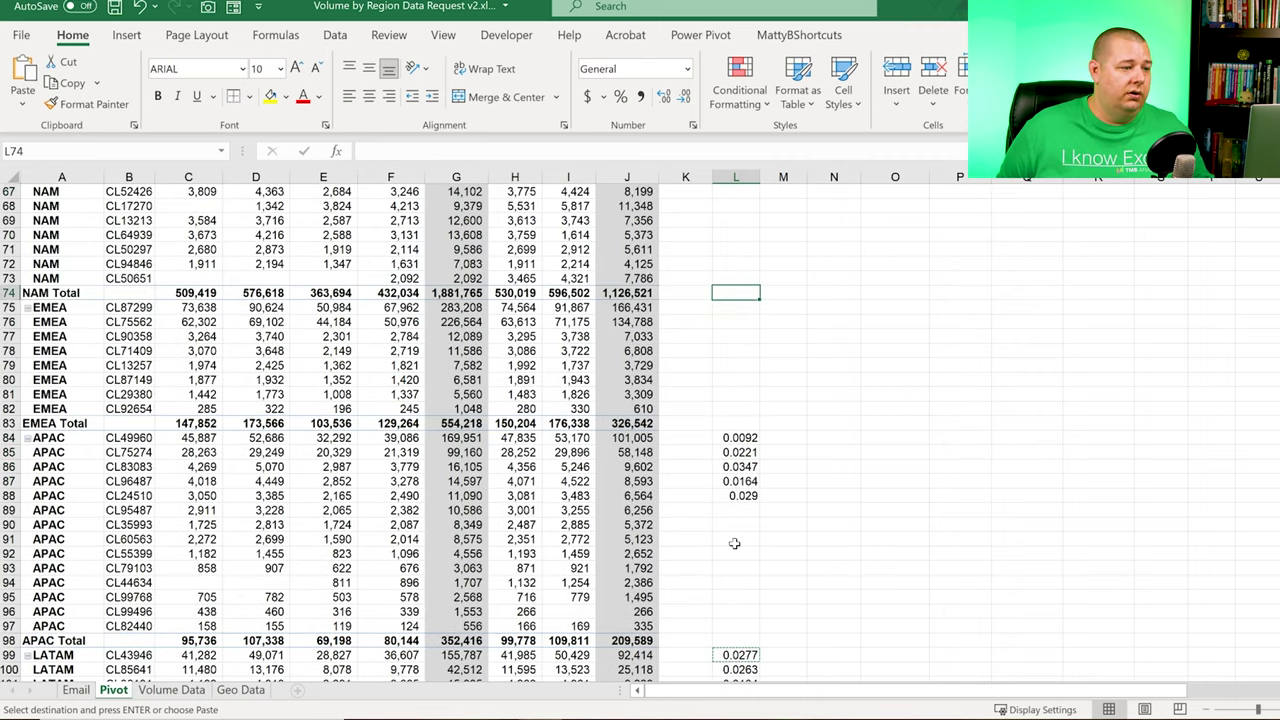
key("shift+Down")
key("shift+Down")
key("ctrl+v")
key("shift+Up")
key("shift+Up")
key("Down")
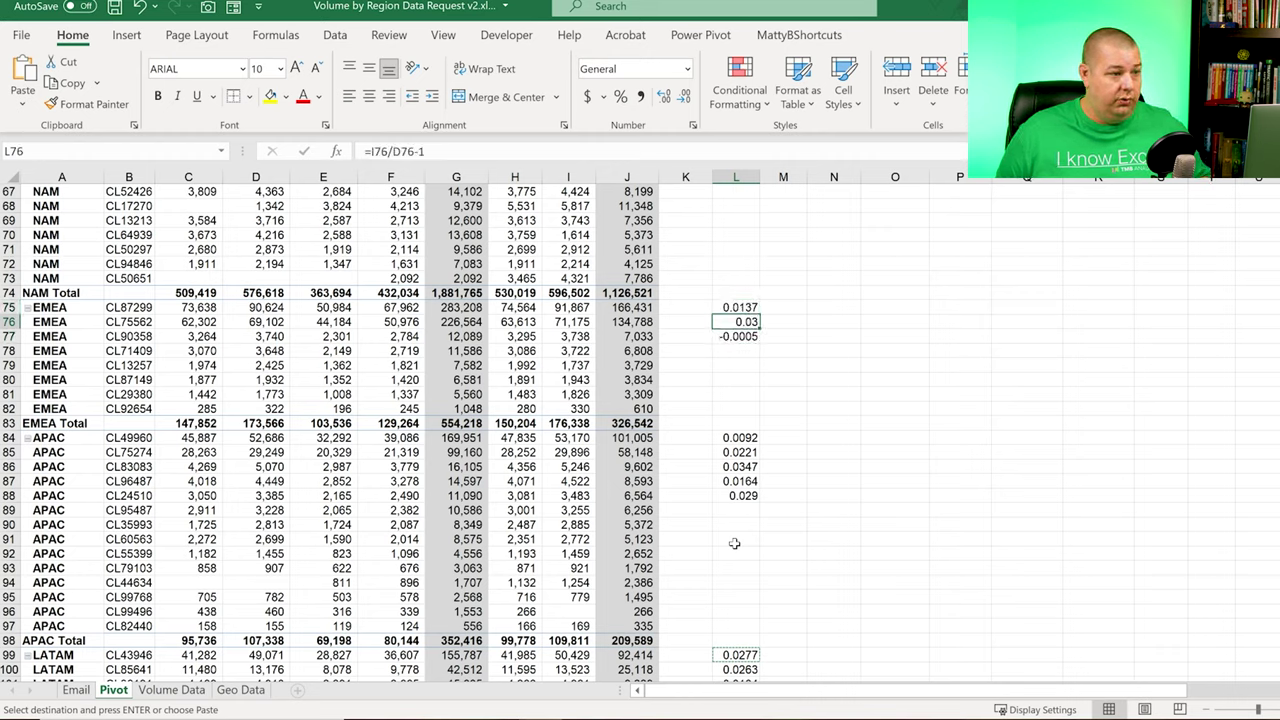
key("shift+Up")
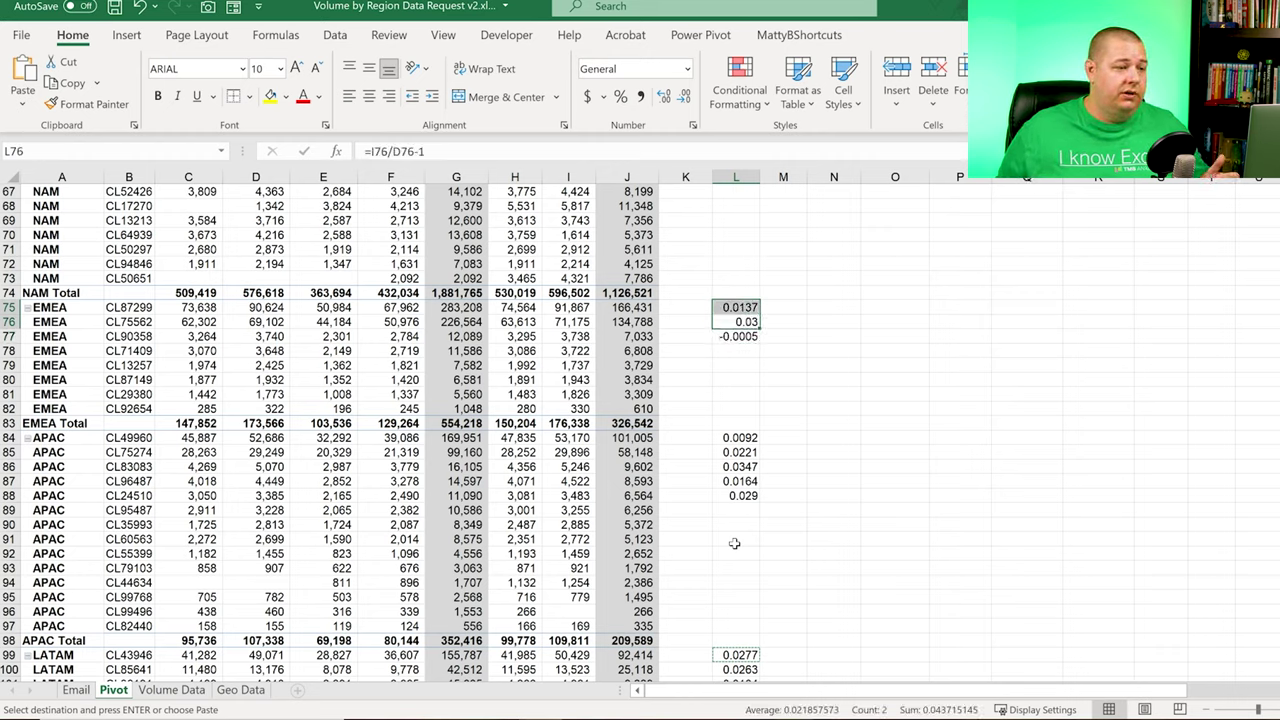
left_click(735, 337)
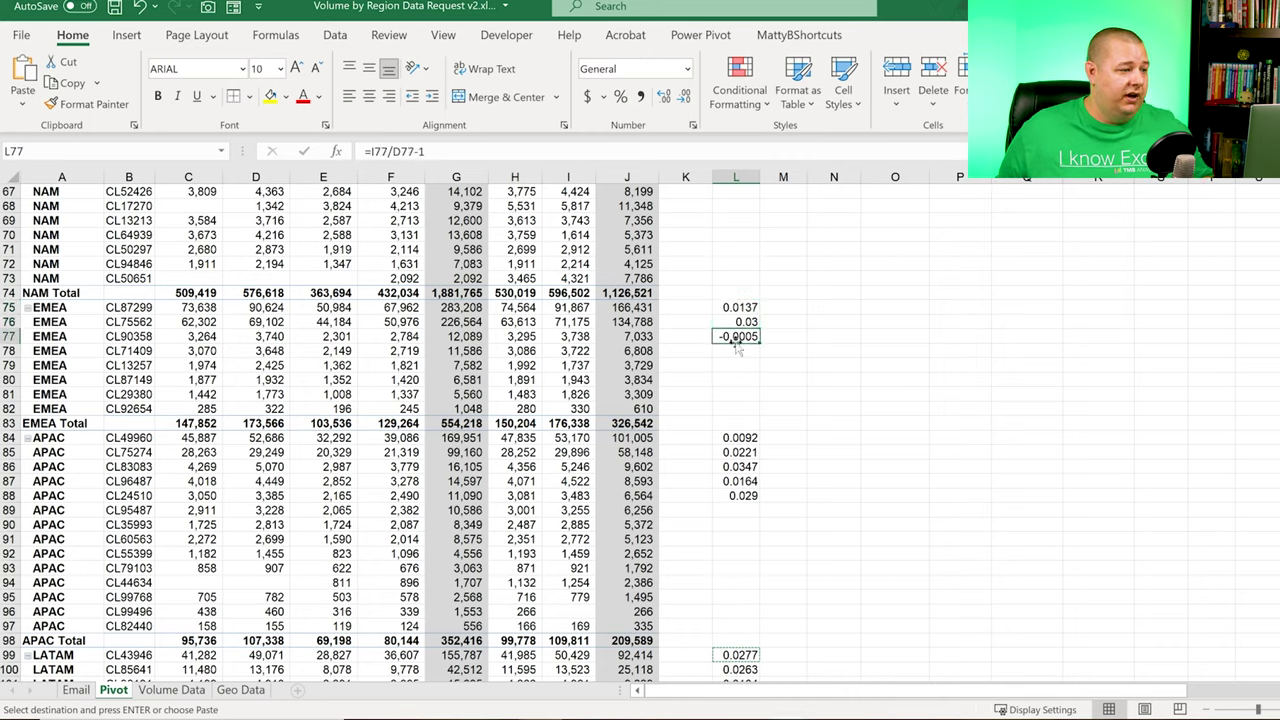
left_click(741, 323)
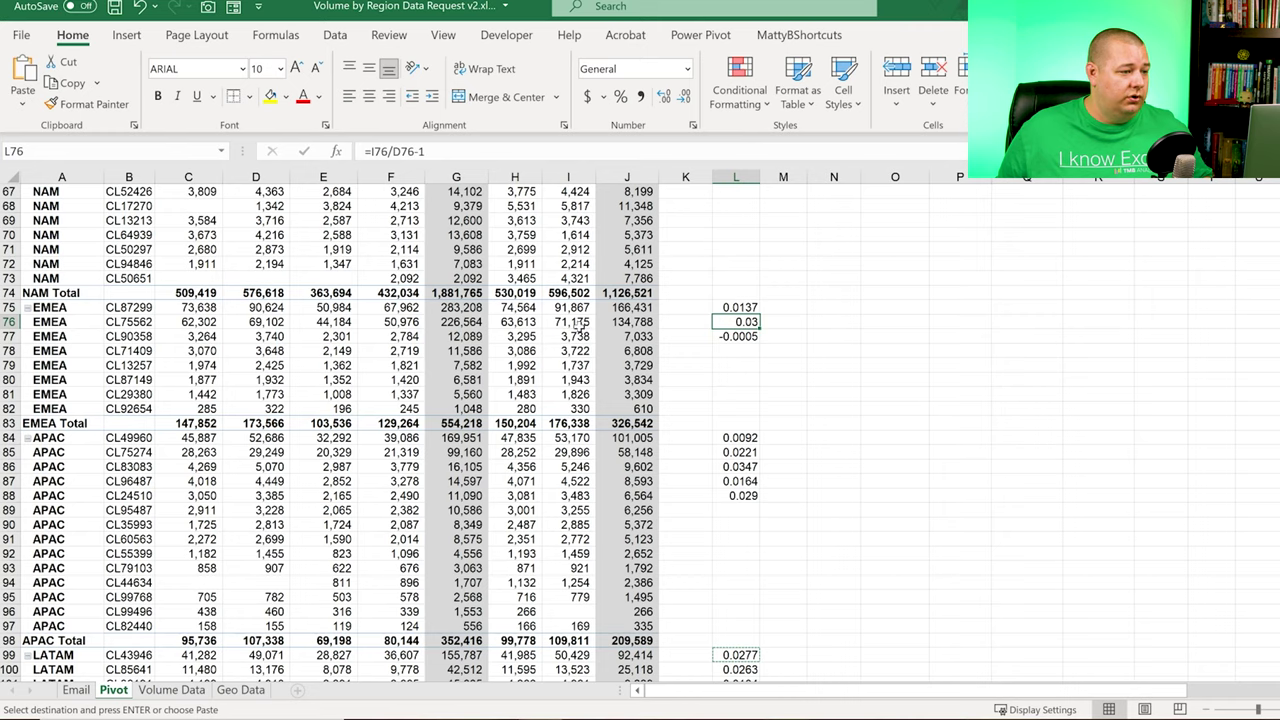
Step: Paste the growth formula into NAM rows L54:L56, giving 0.032, 0.0153 and 0.0357
scroll(742, 322, "up", 6)
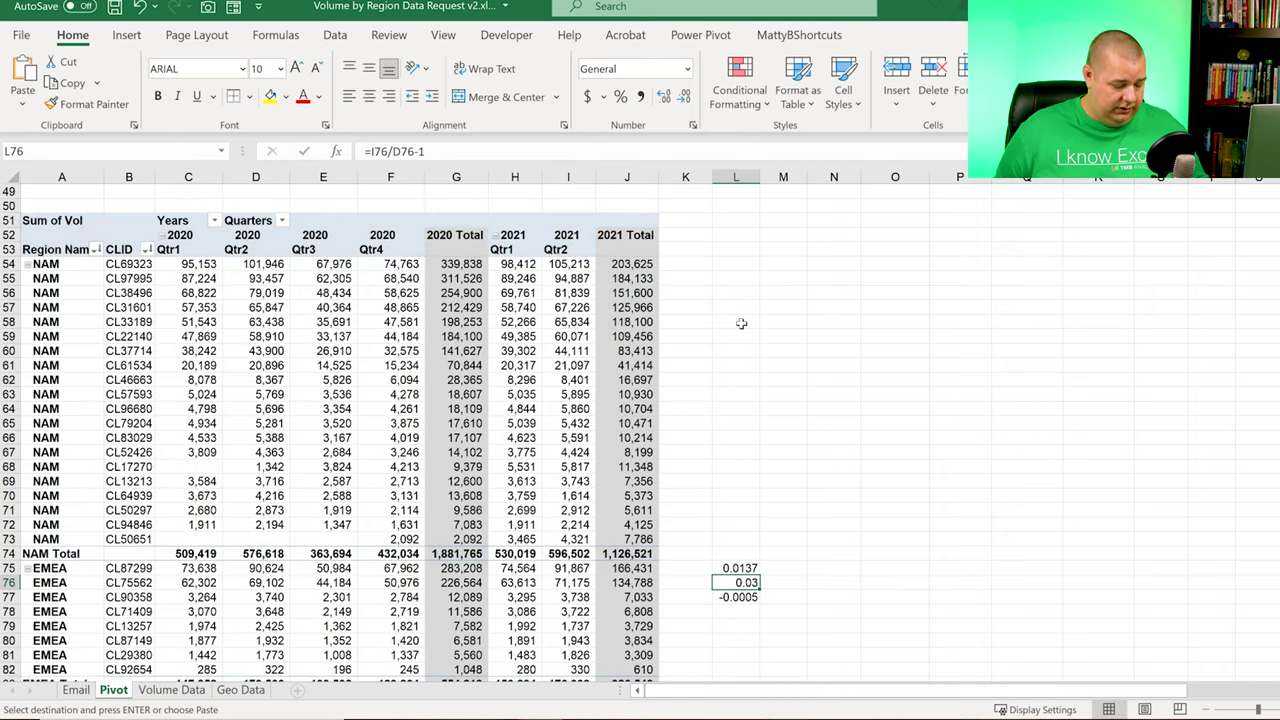
left_click_drag(735, 277, 737, 292)
key("ctrl+v")
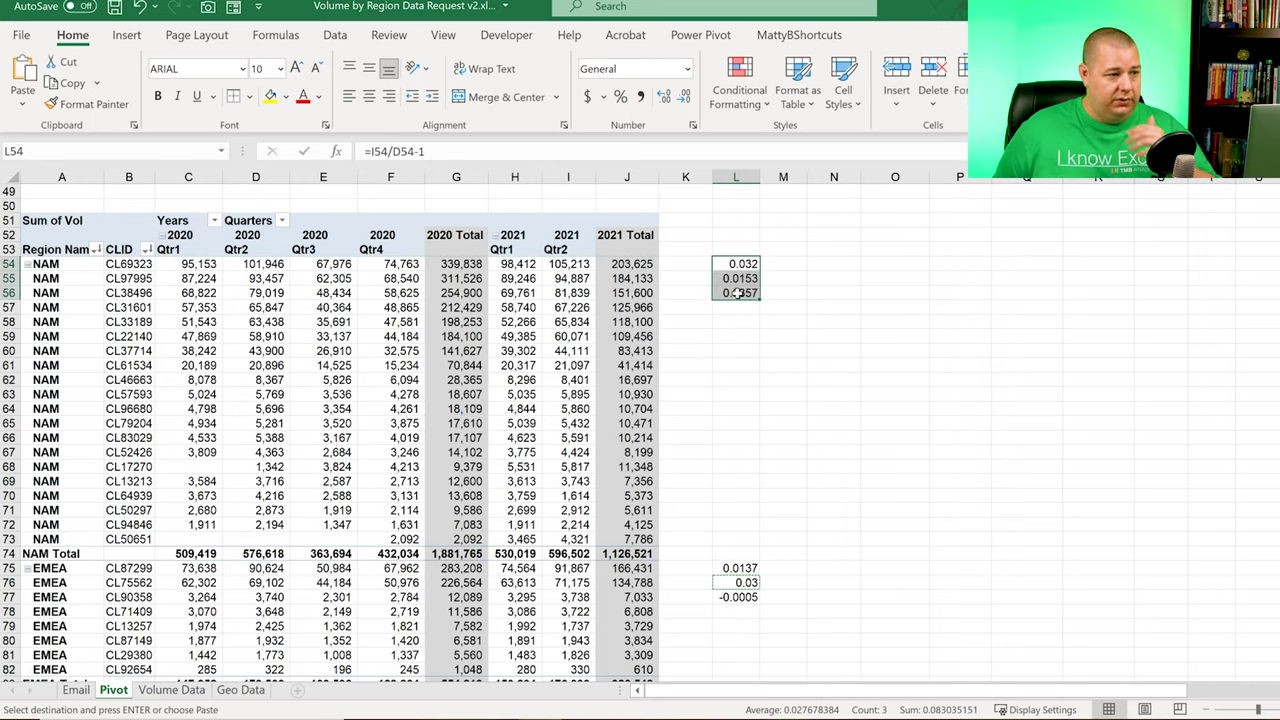
left_click(737, 292)
key("Down")
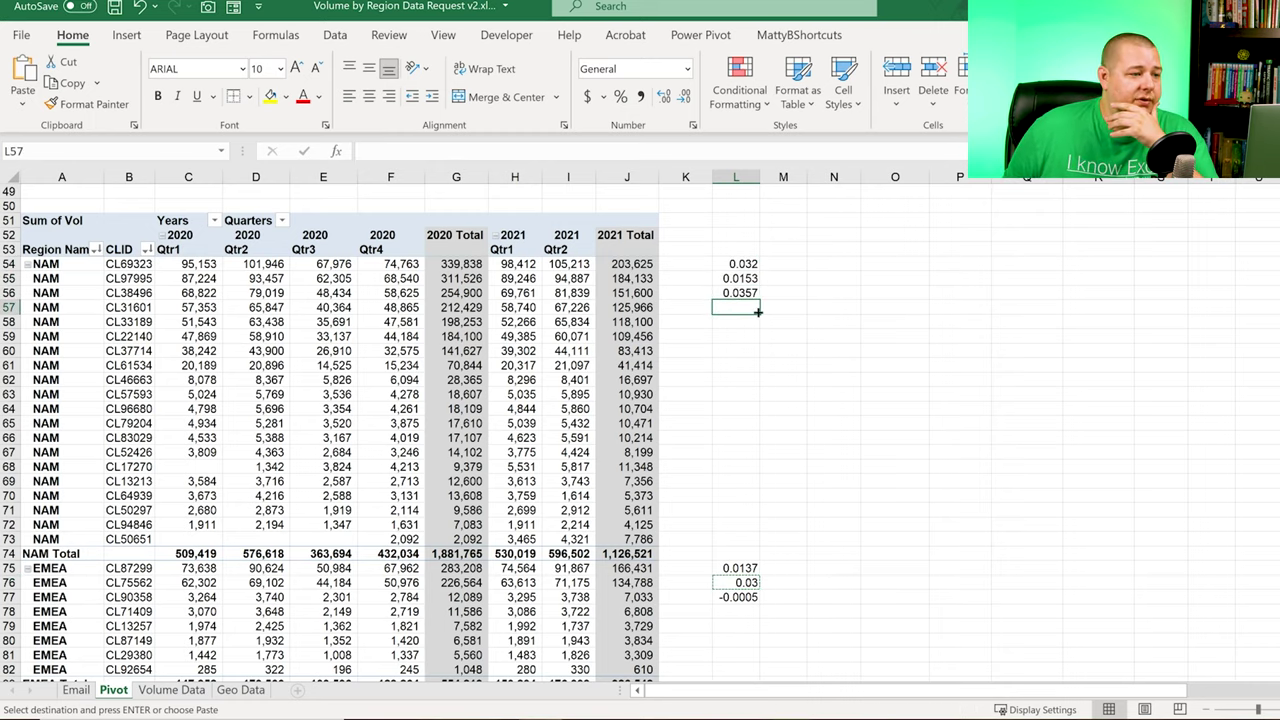
scroll(757, 312, "up", 6)
left_click(637, 325)
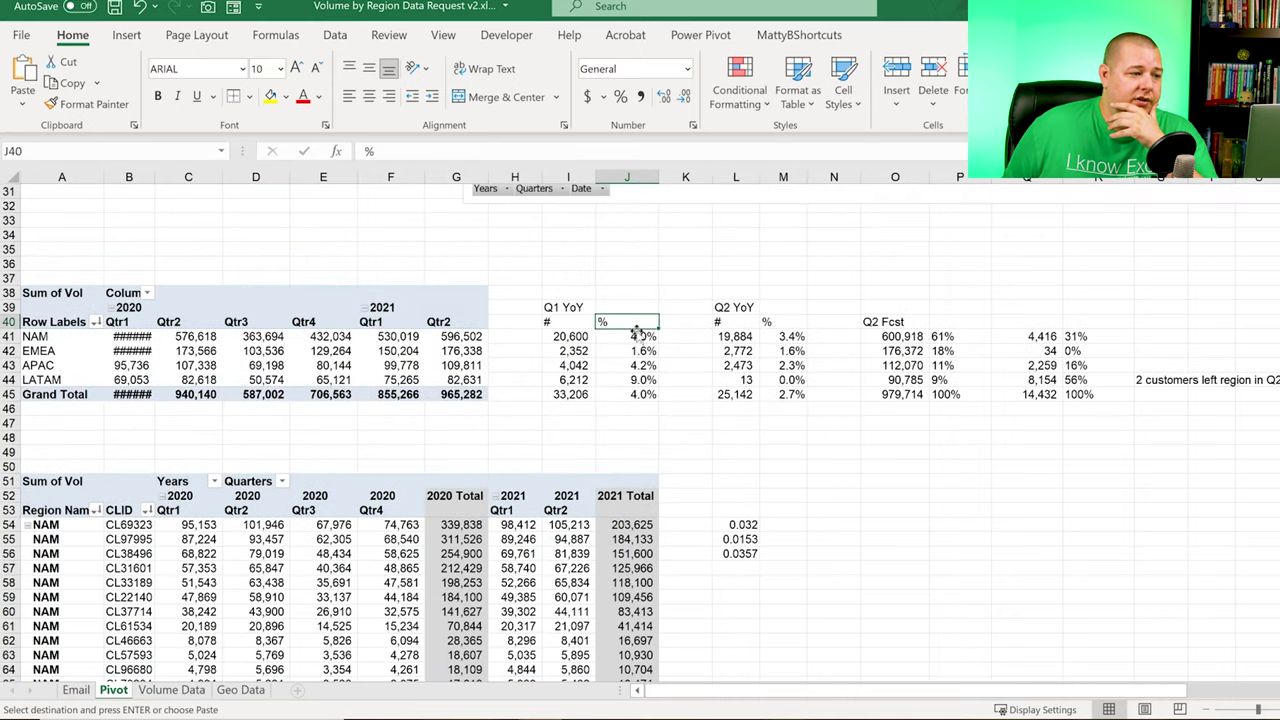
left_click(637, 336)
left_click_drag(740, 526, 740, 556)
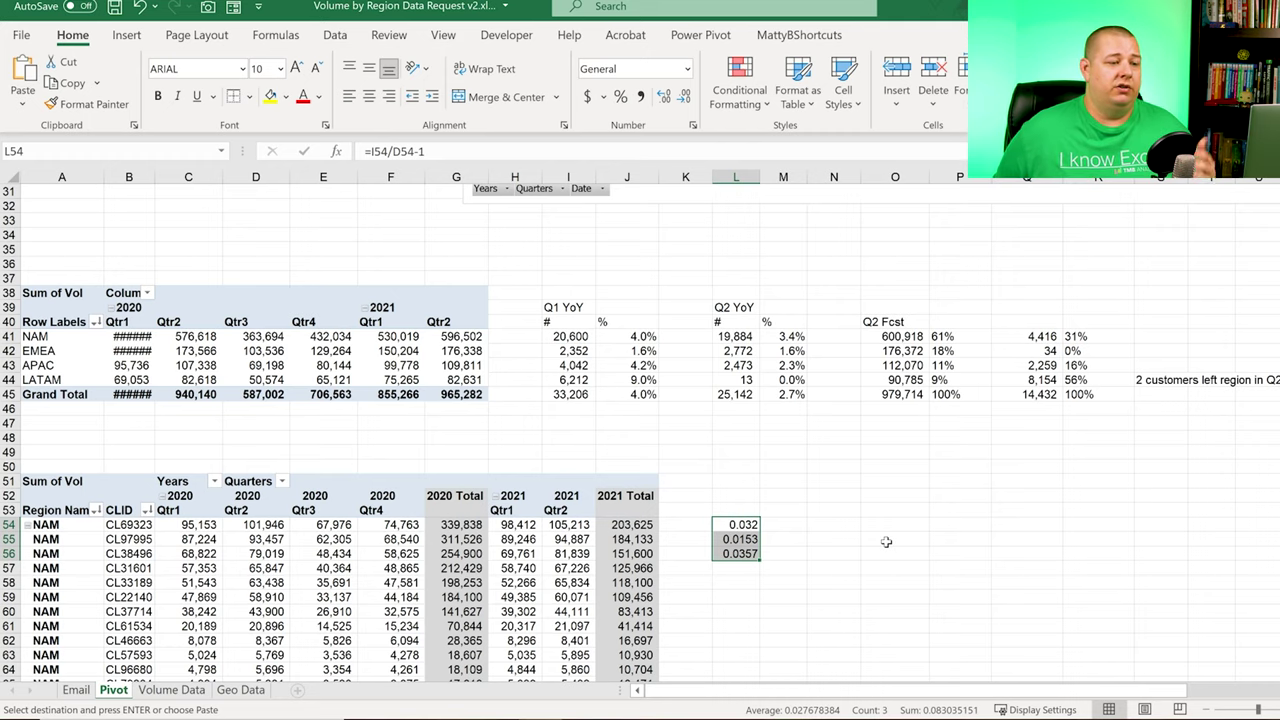
left_click(792, 338)
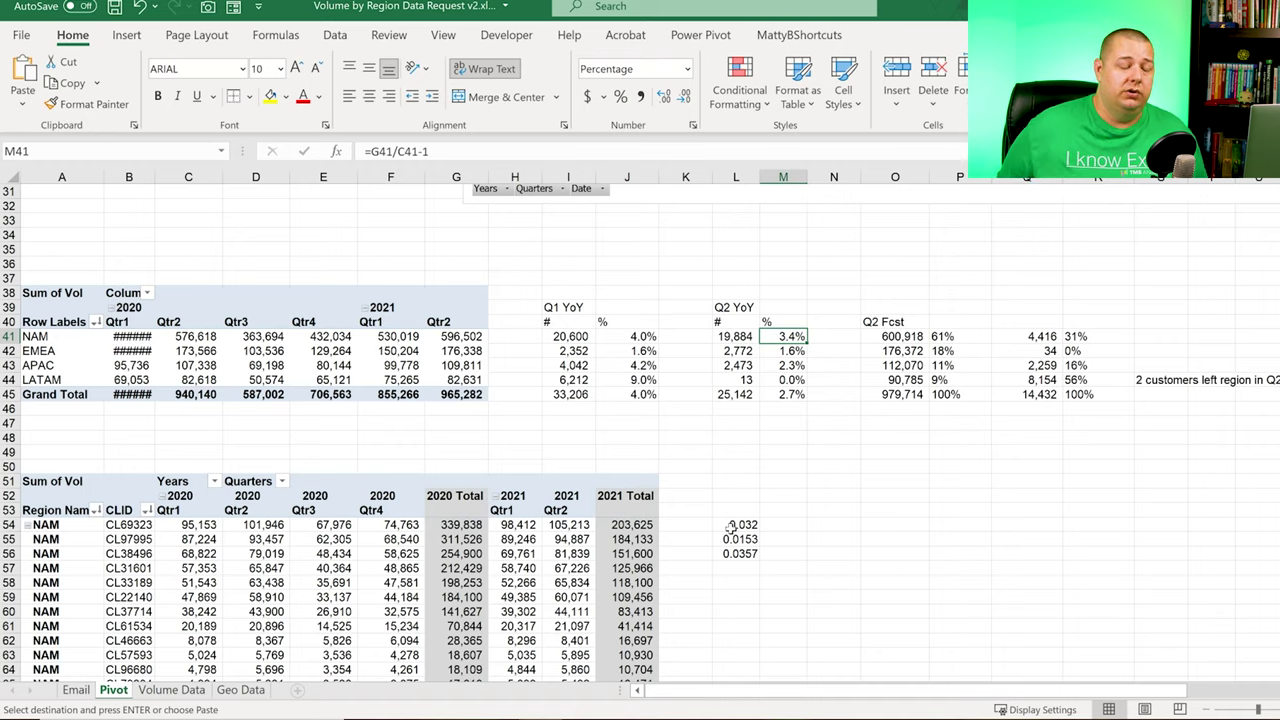
left_click(1150, 336)
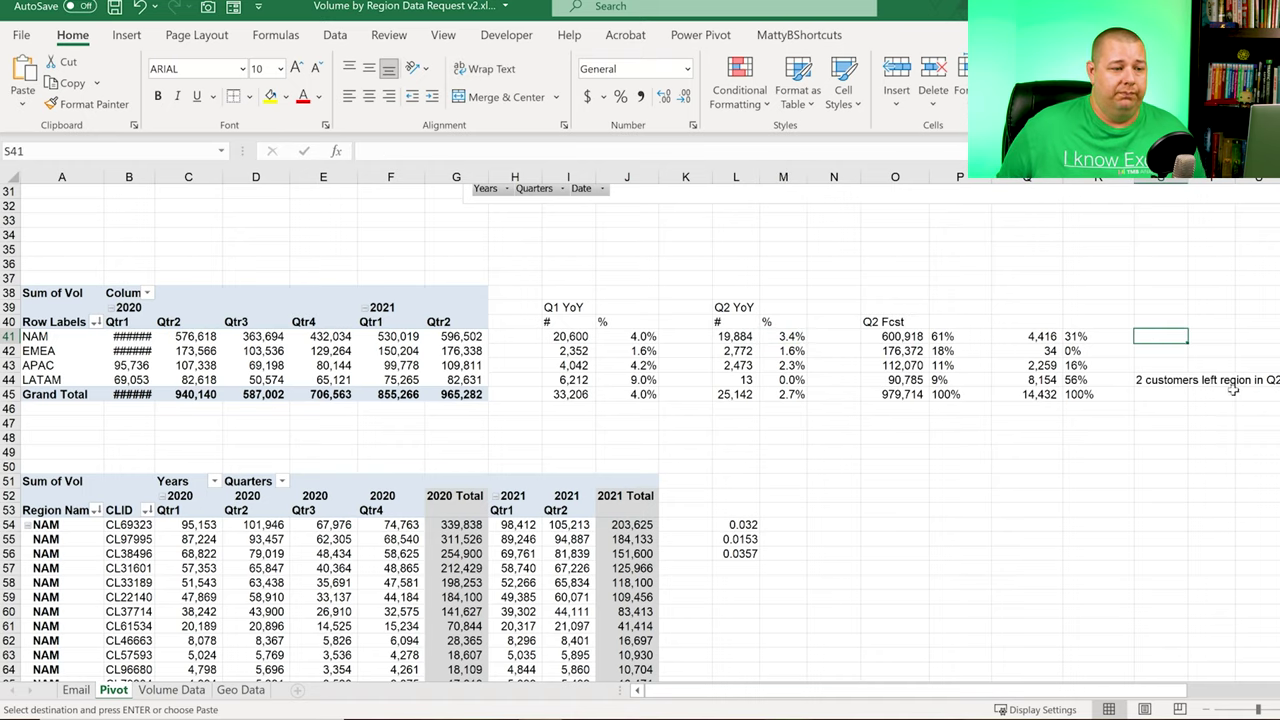
Step: In S46 enter 'Q2 YoY growth slowed from Q1 growth of 4% down to 2.7% primarily driven by:' unwrapped
left_click(1162, 413)
type("Q2")
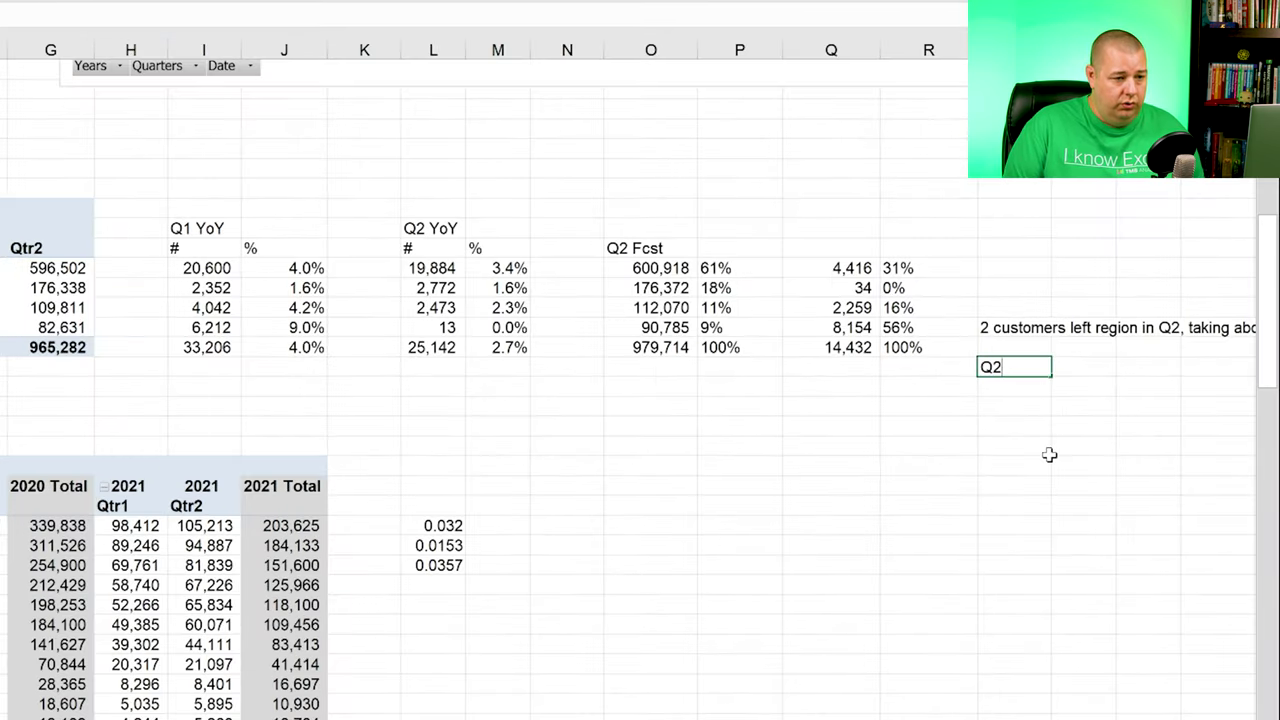
type(" YoY")
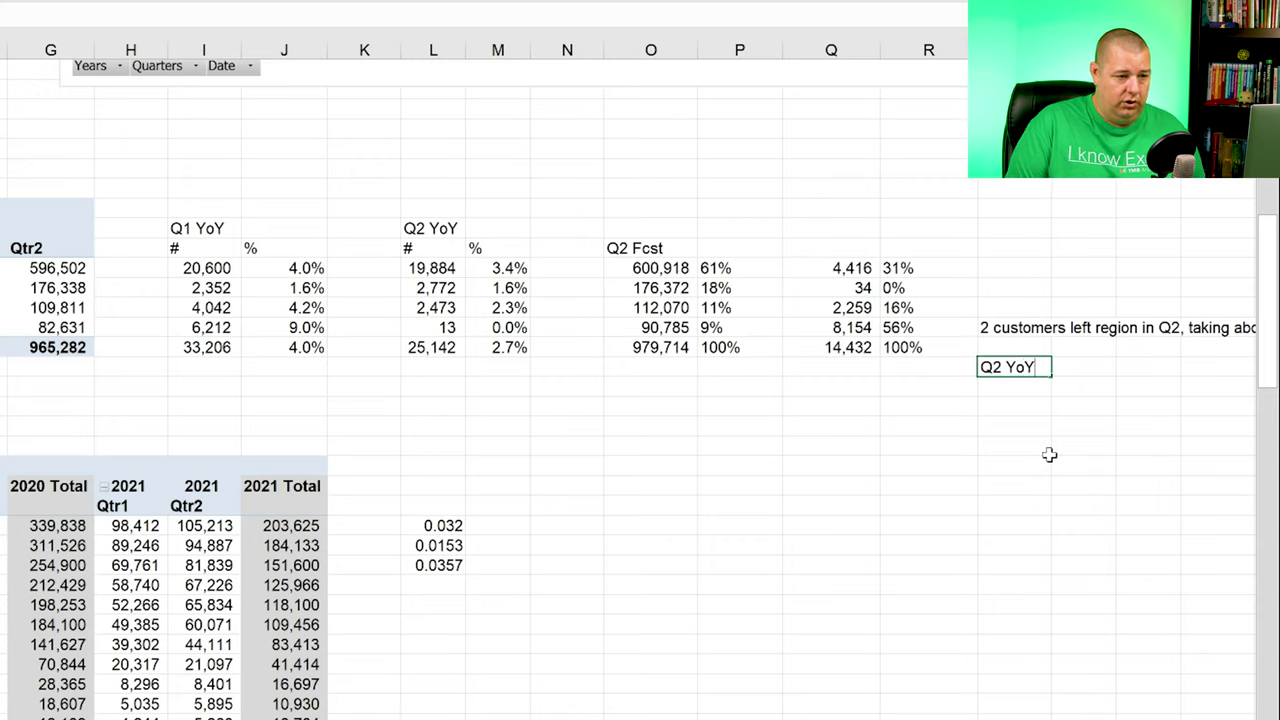
type(" growth slo")
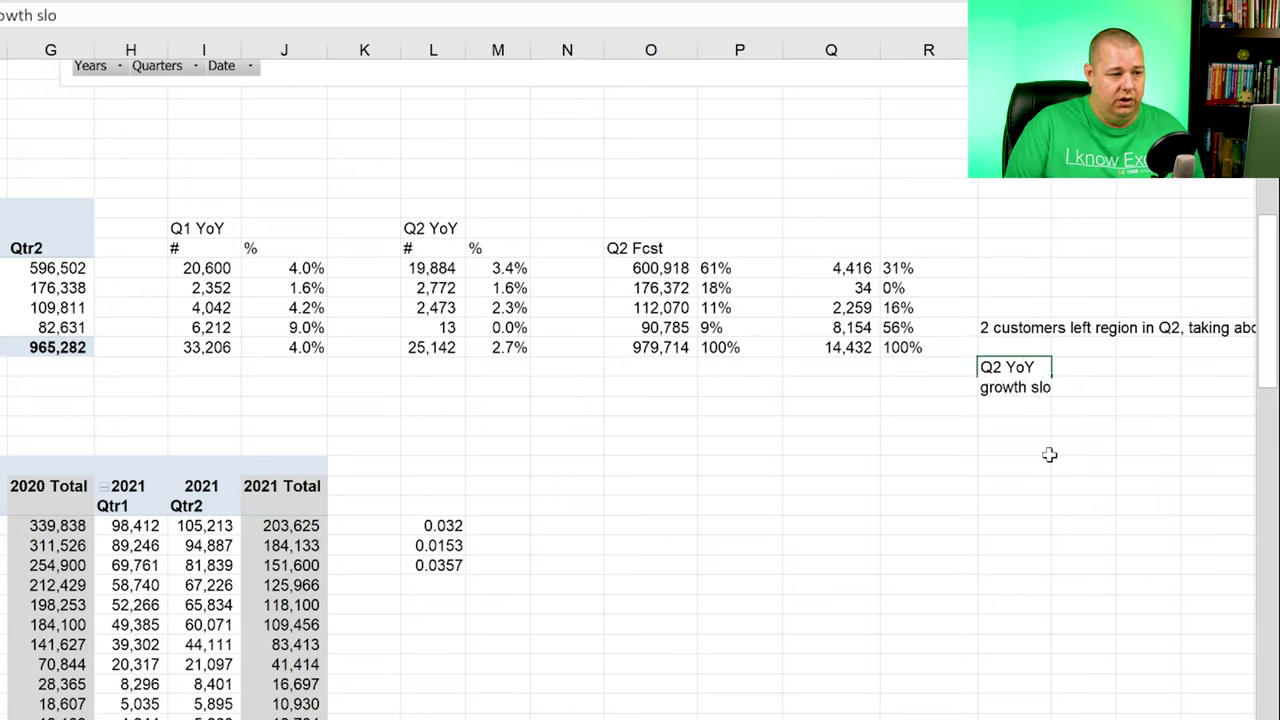
type("wed from Q1 Q")
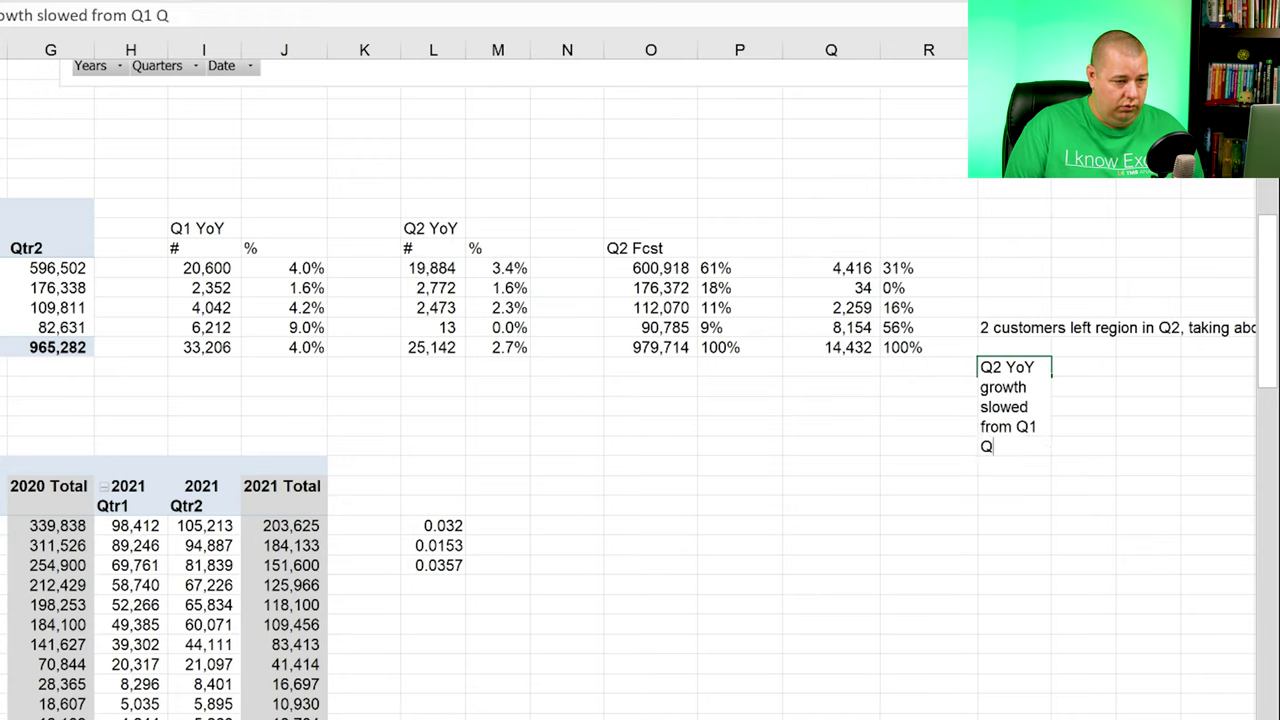
key("BackSpace")
type("growth")
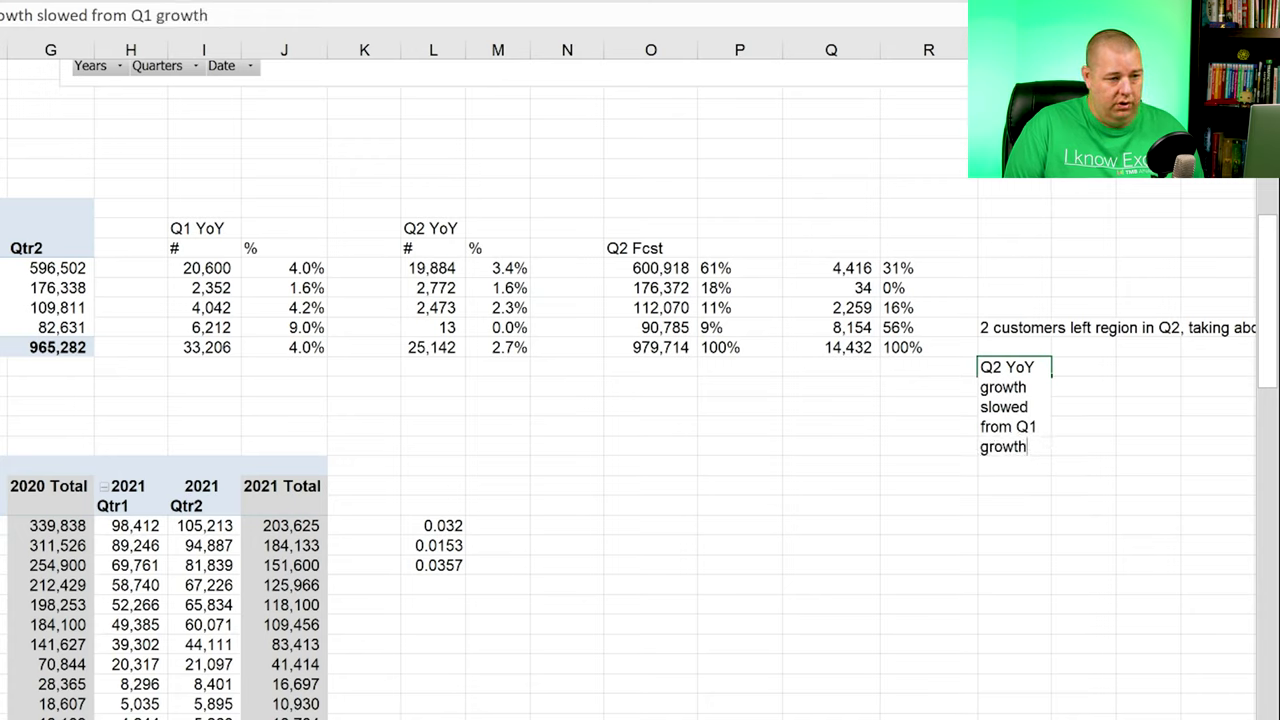
type(" of 4%")
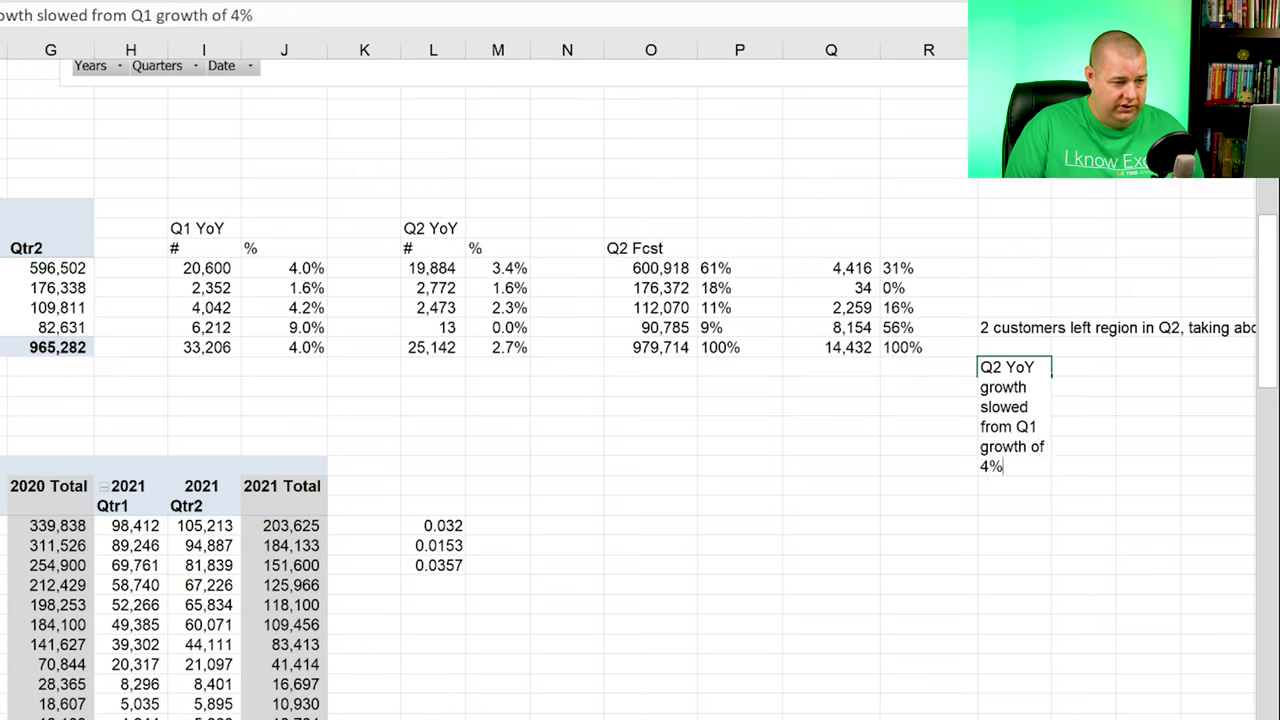
type(" down to 2")
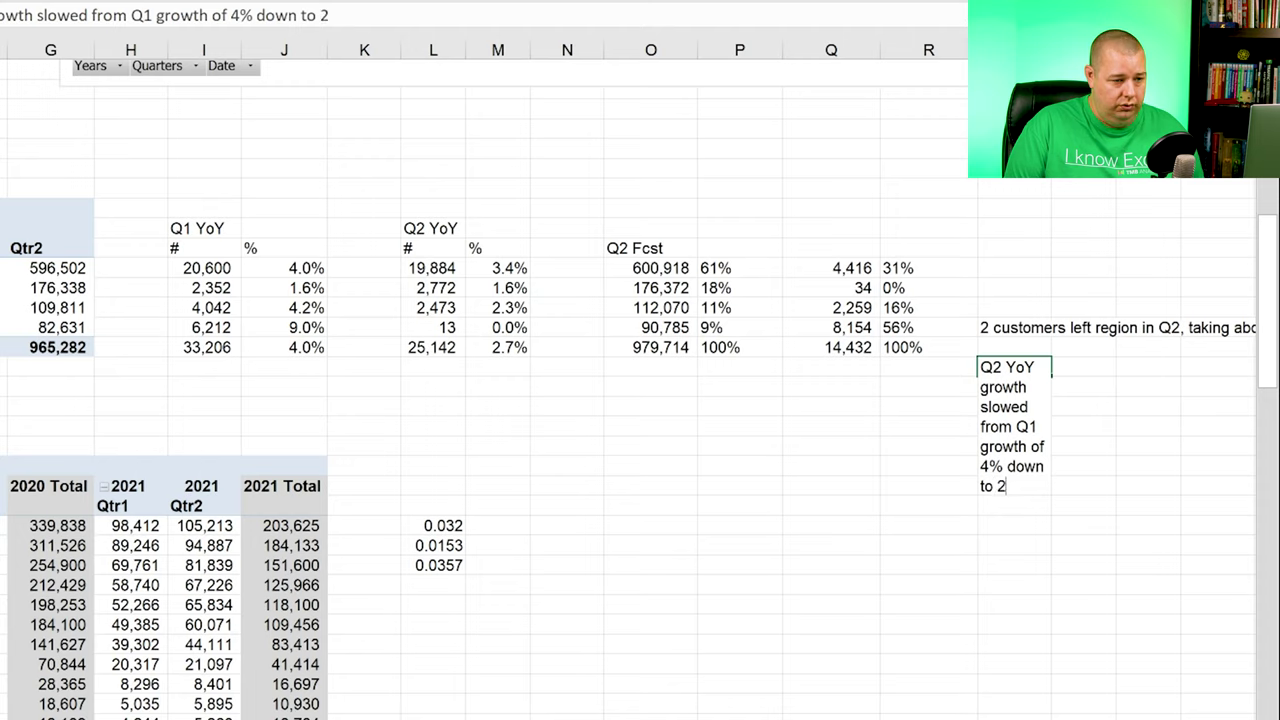
type(".7%")
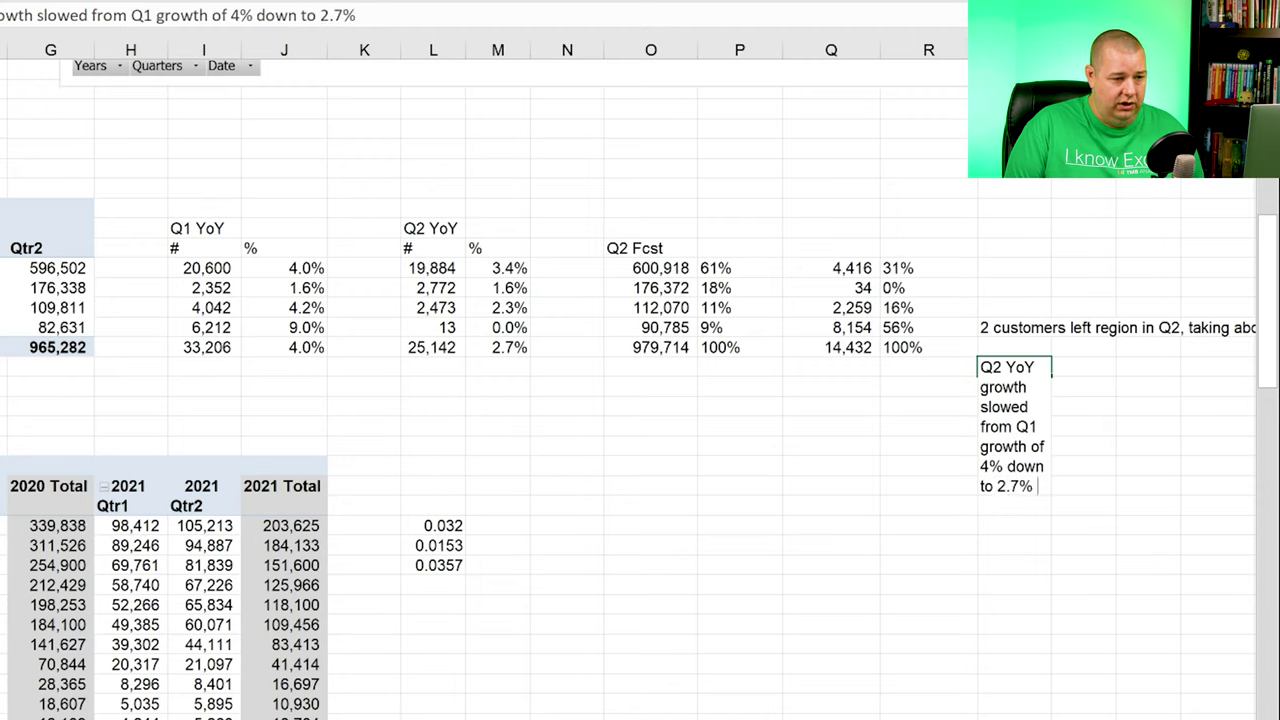
type(" primari")
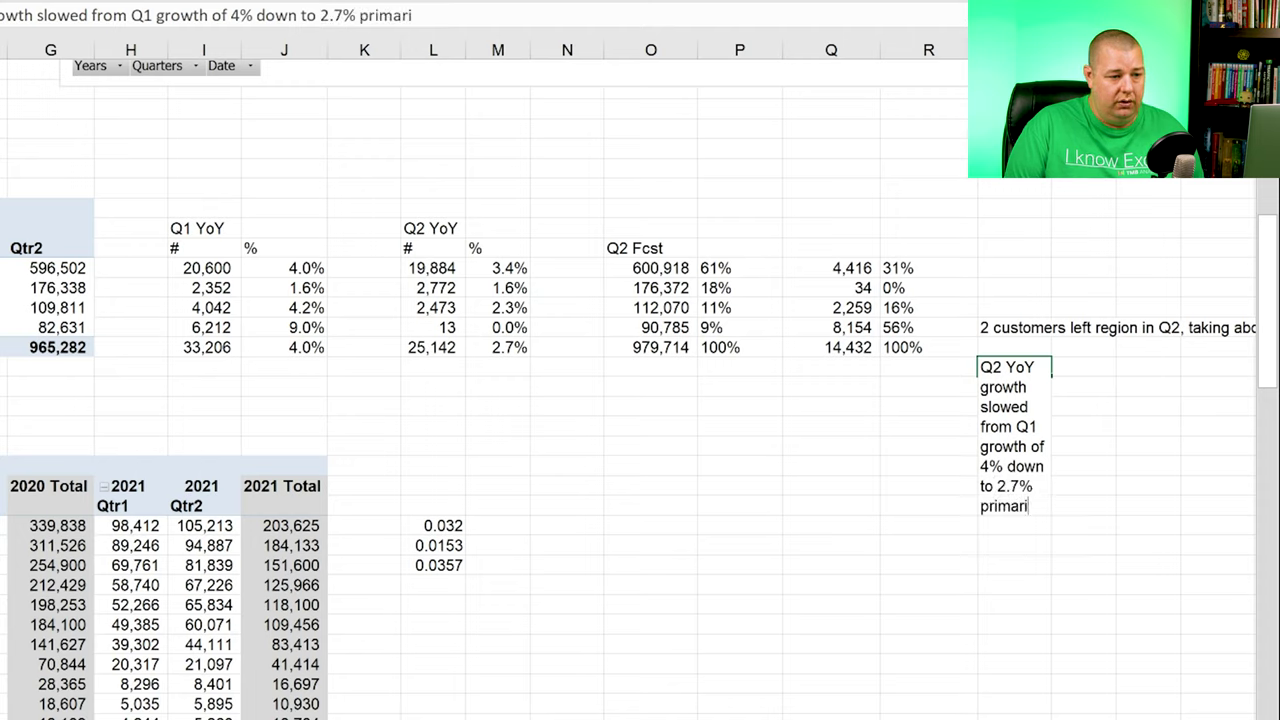
type("ly driven by")
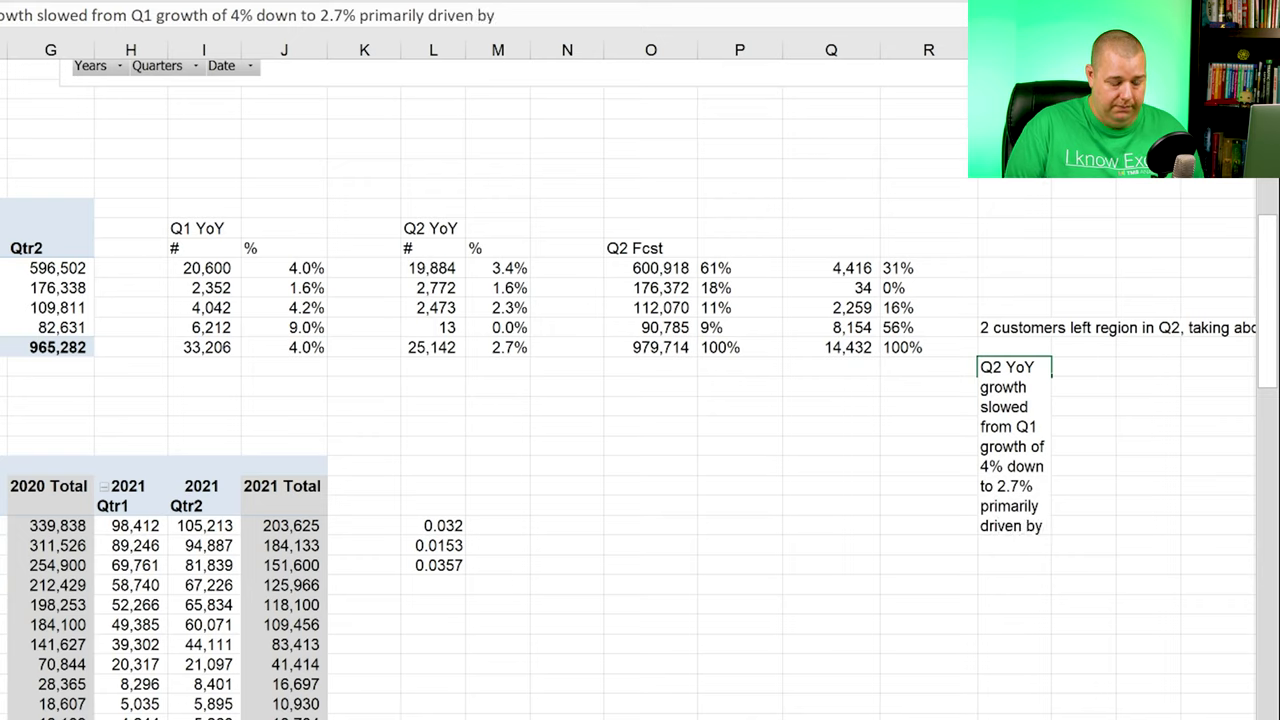
type(":")
key("Return")
key("Up")
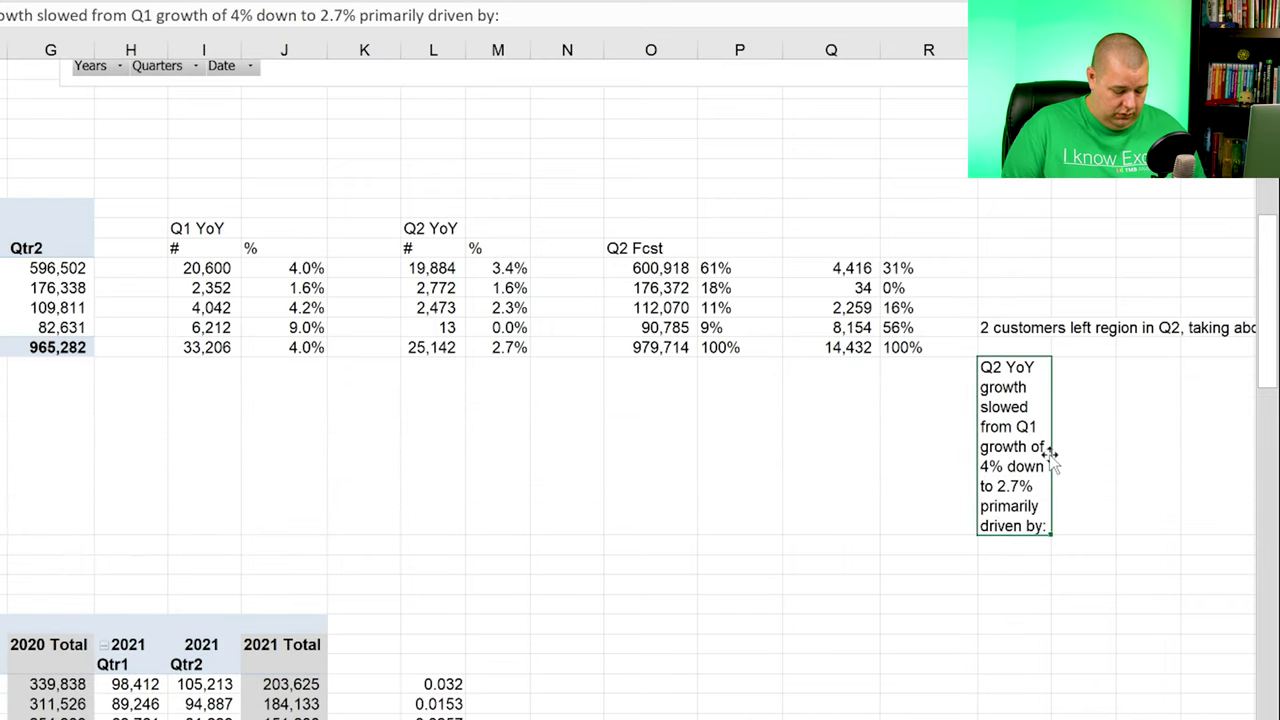
key("alt+h")
key("w")
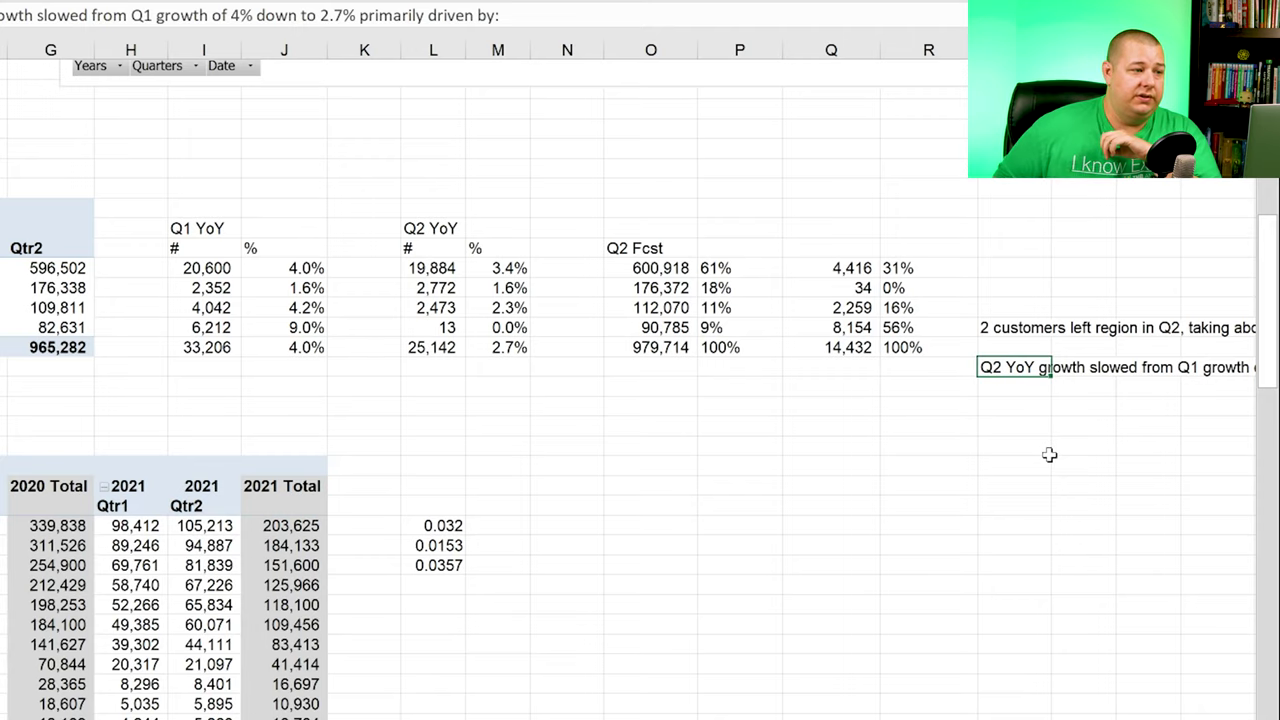
key("Right")
key("Right")
key("Right")
key("Right")
key("Right")
key("Right")
key("Right")
key("Right")
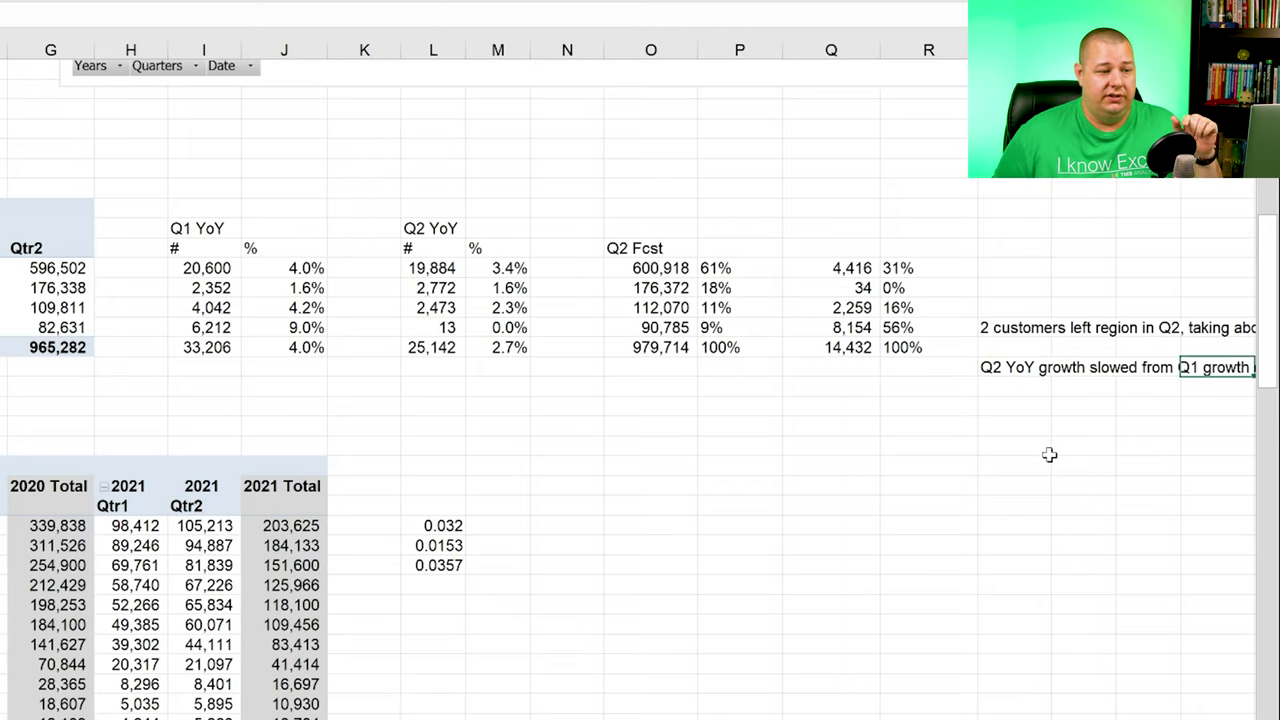
key("Left")
key("Left")
key("Left")
key("Left")
key("Left")
key("Left")
key("Left")
key("Left")
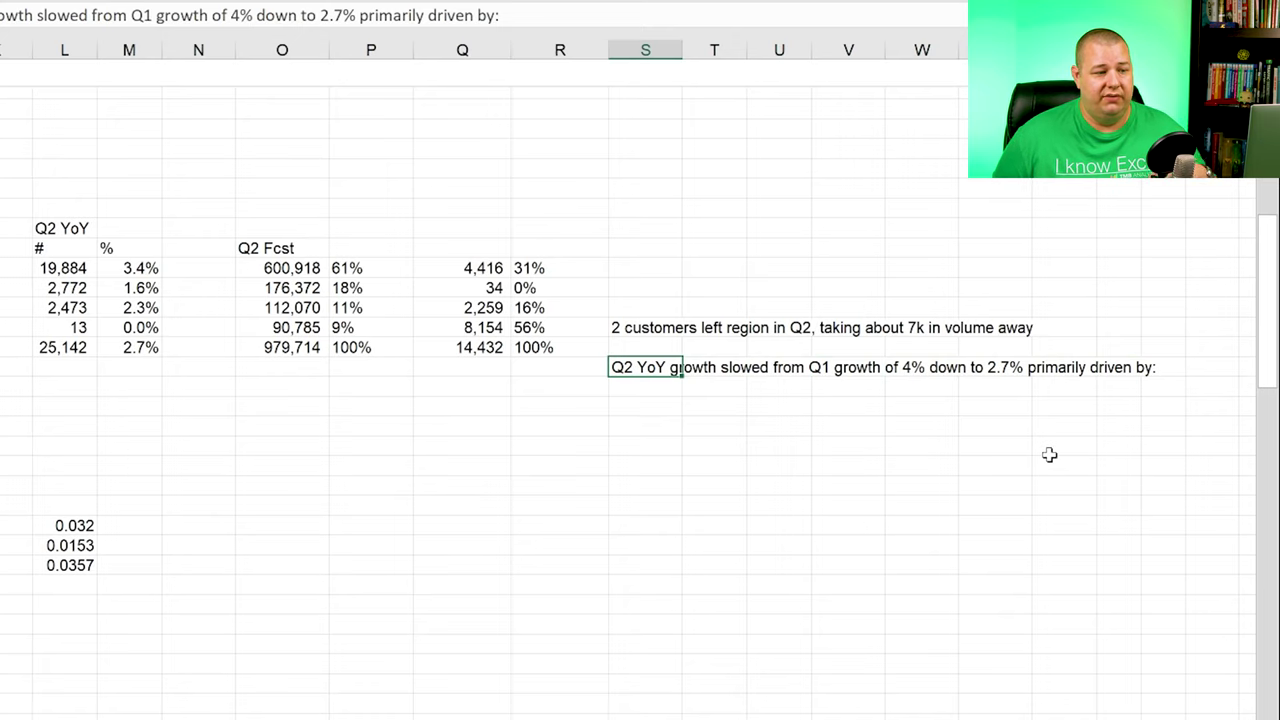
Step: Check the LATAM forecast change of 8,154 and the forecast change total of 14,432
key("Up")
key("Up")
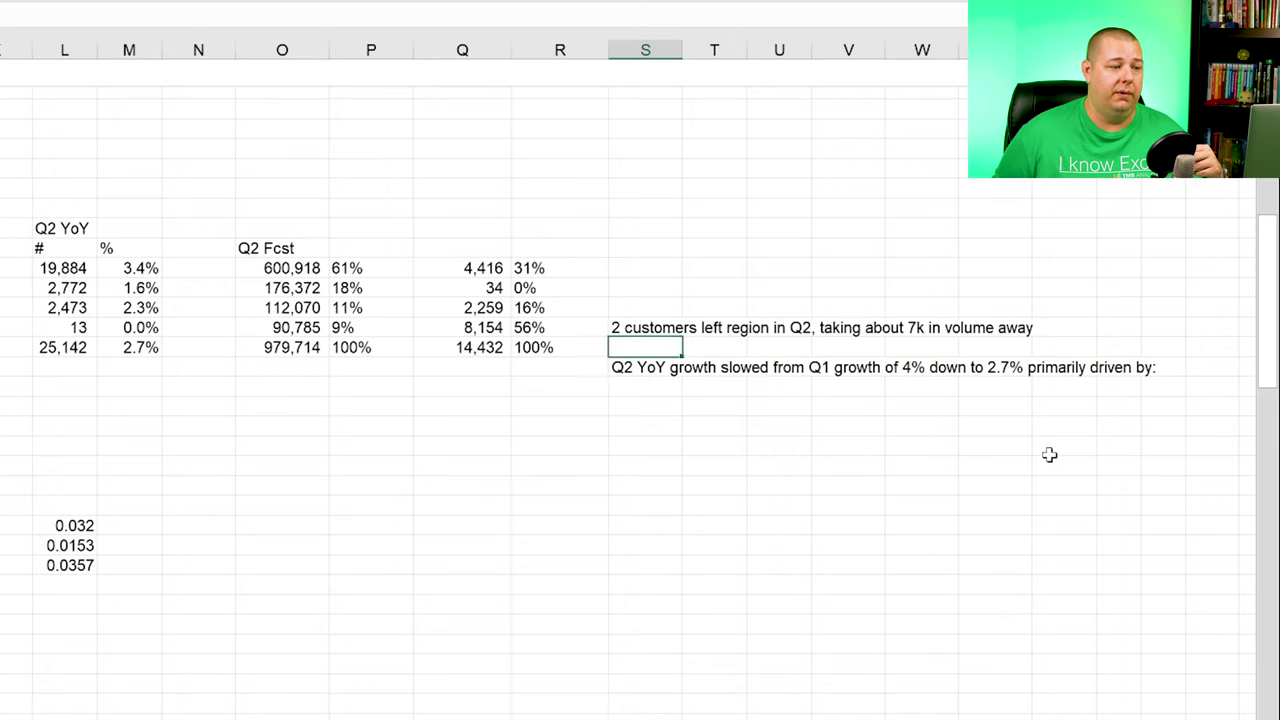
key("Left")
key("Left")
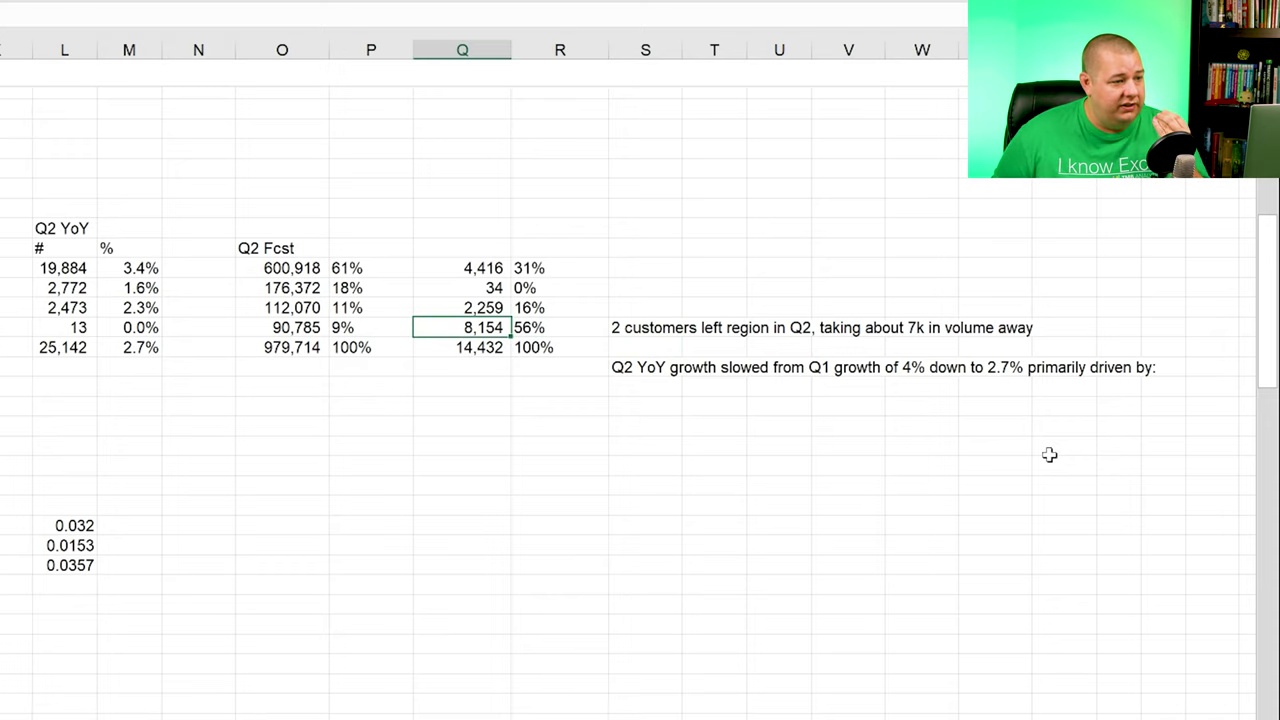
key("Down")
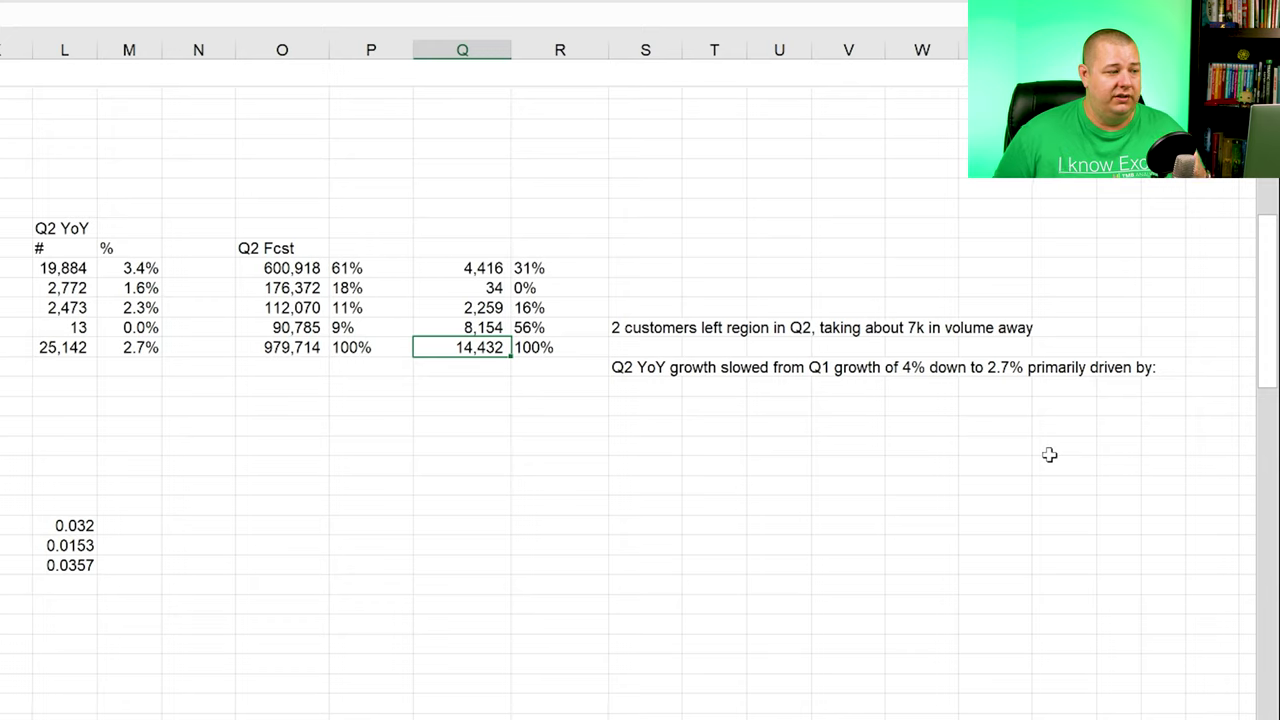
key("Down")
key("Down")
key("Down")
key("Right")
key("Right")
Step: Type the LATAM driver '-.7% or 7k volume decline … down from 9% in q1 to flat in Q2 yoy'
key("Up")
key("Right")
key("Right")
key("Right")
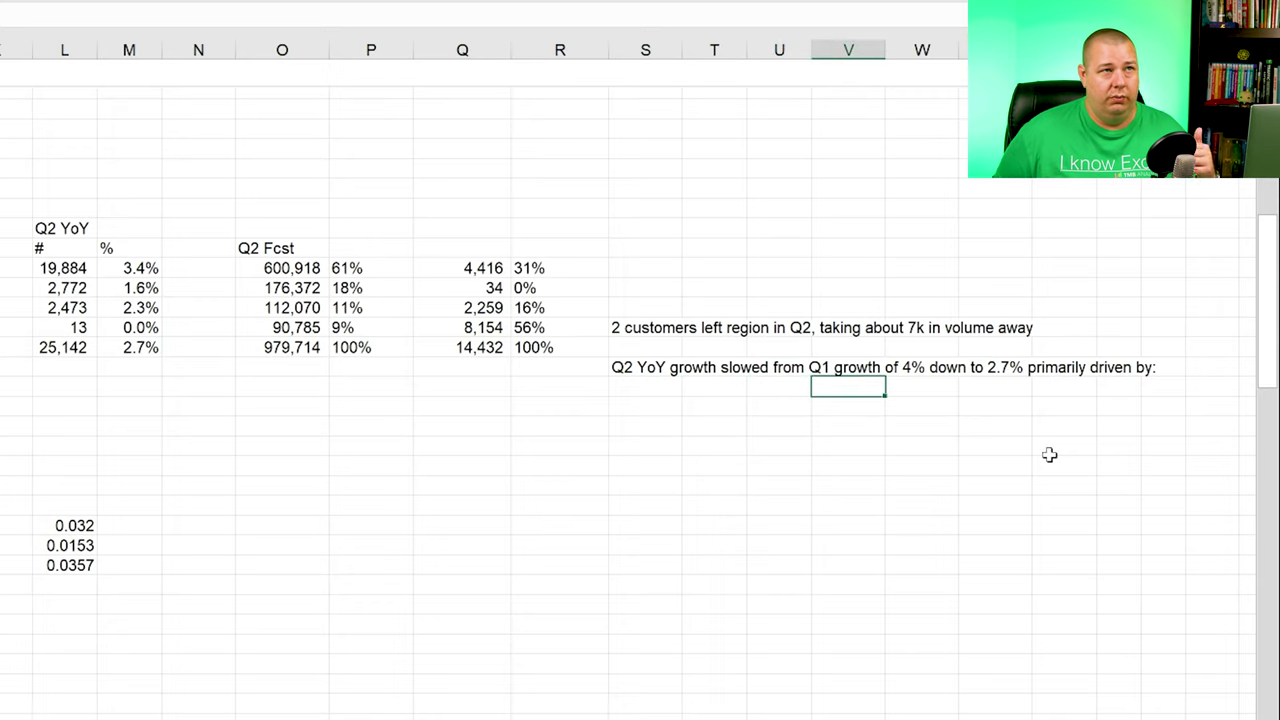
key("Left")
key("Left")
key("Left")
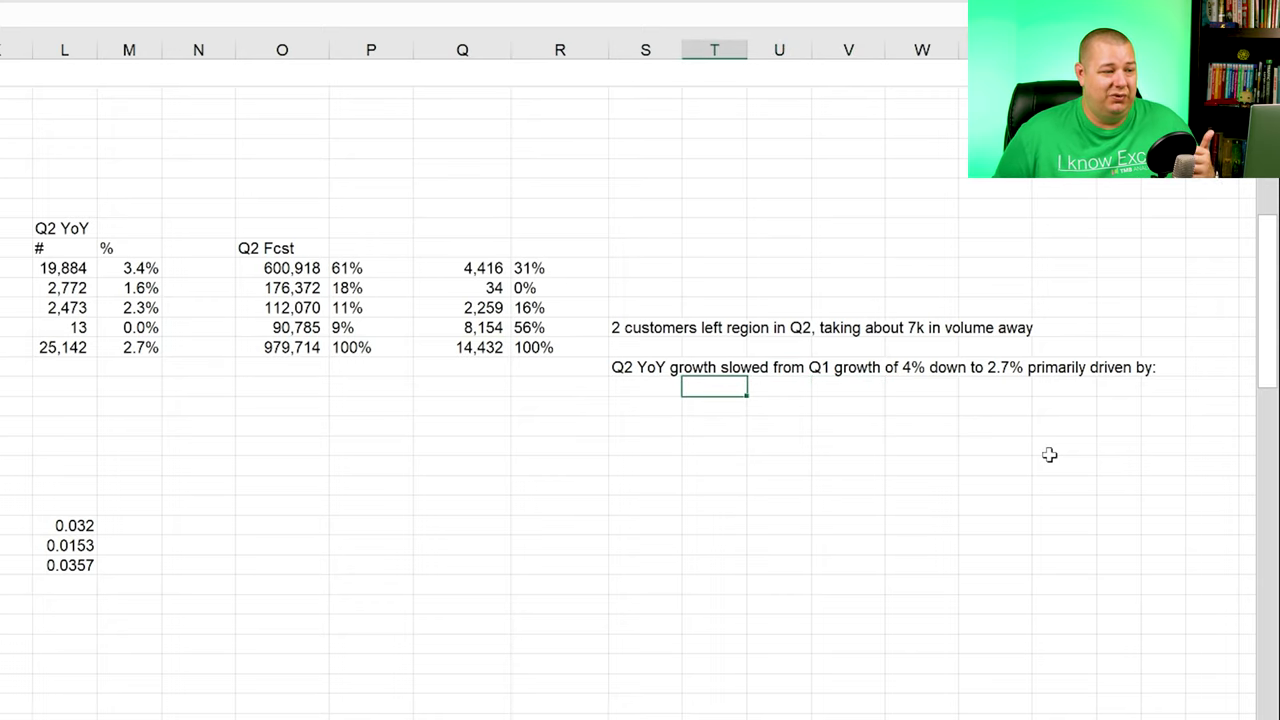
type("-")
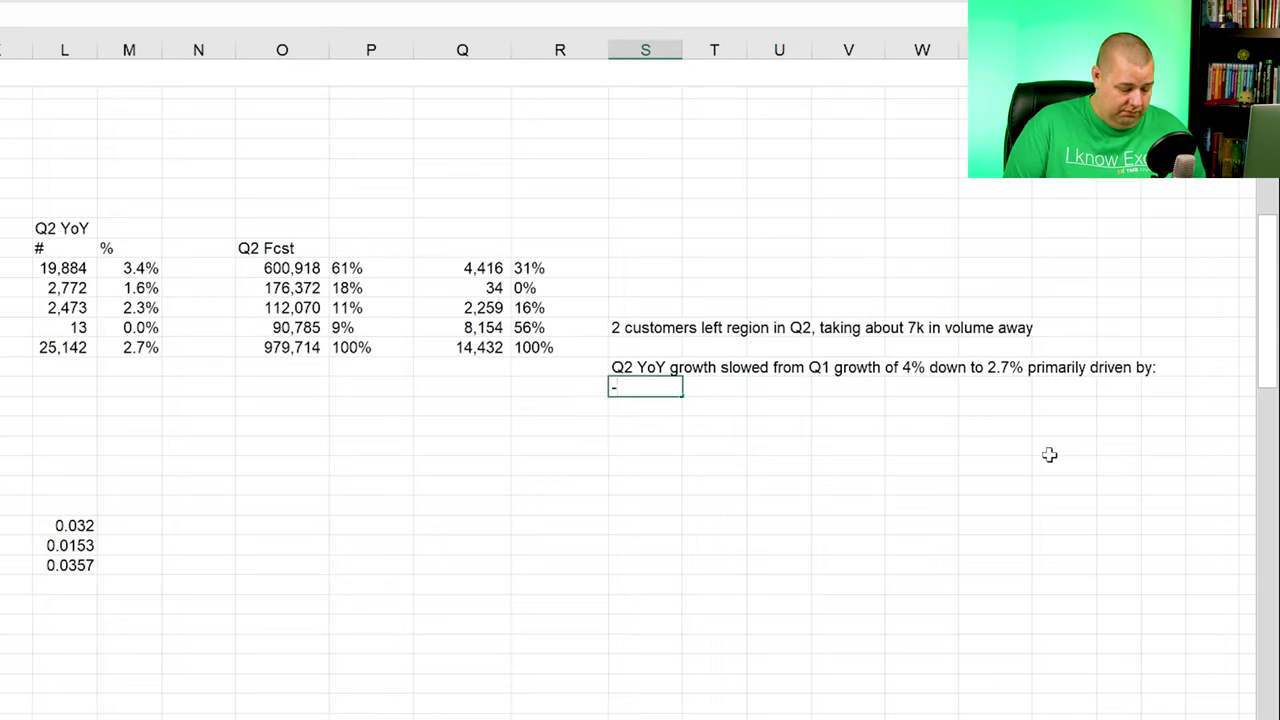
type(".7% ")
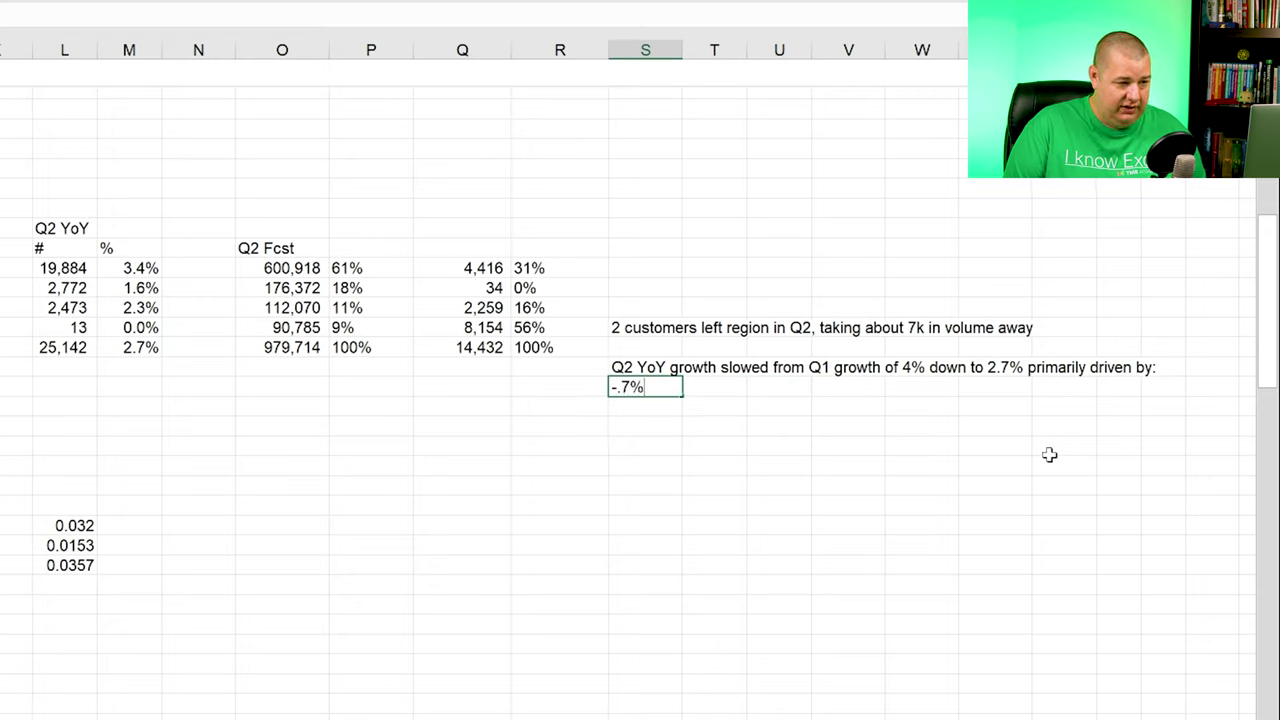
type("or 7")
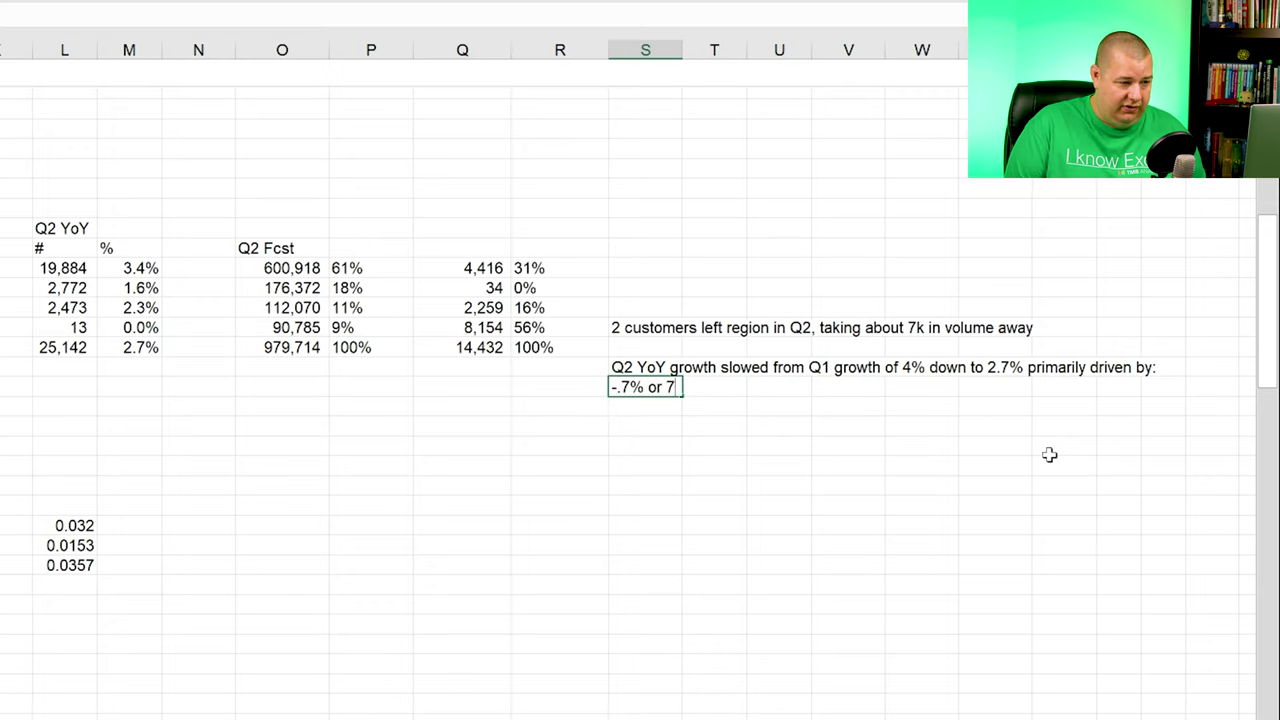
type("k volume d")
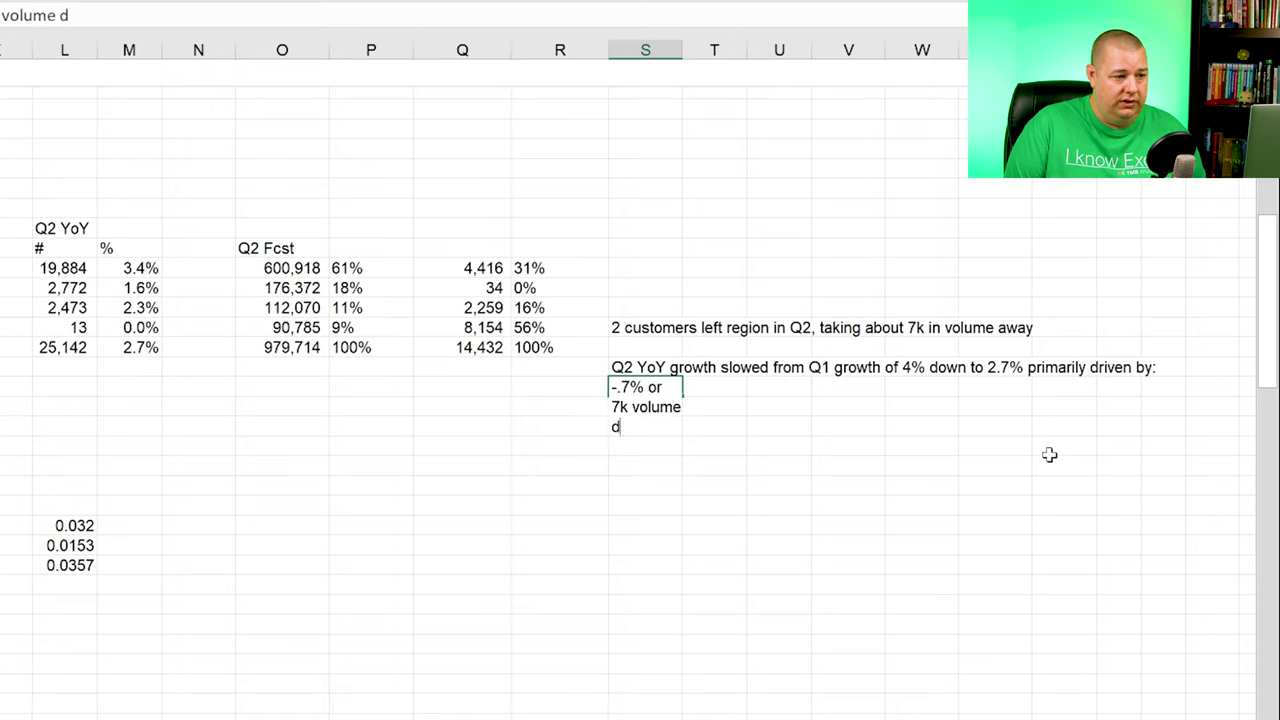
type("ecline from loss")
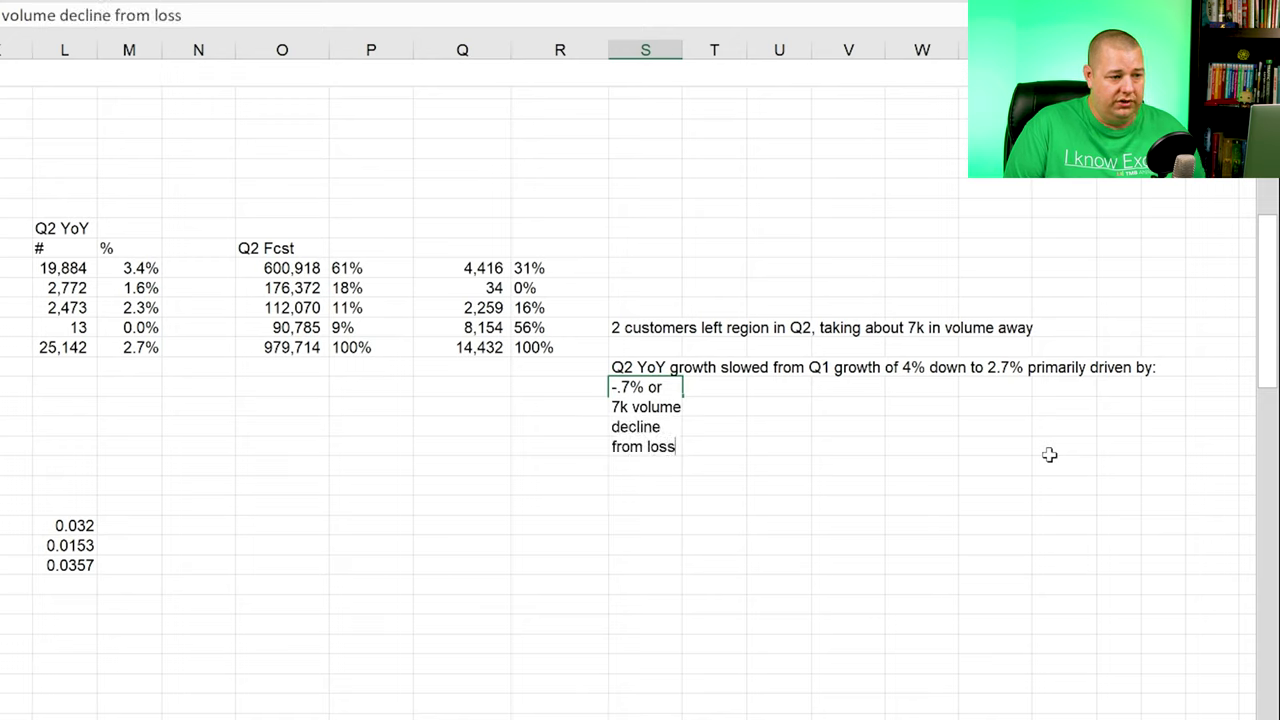
type(" of two customers in LATAm")
key("BackSpace")
type("M driving overall growth f")
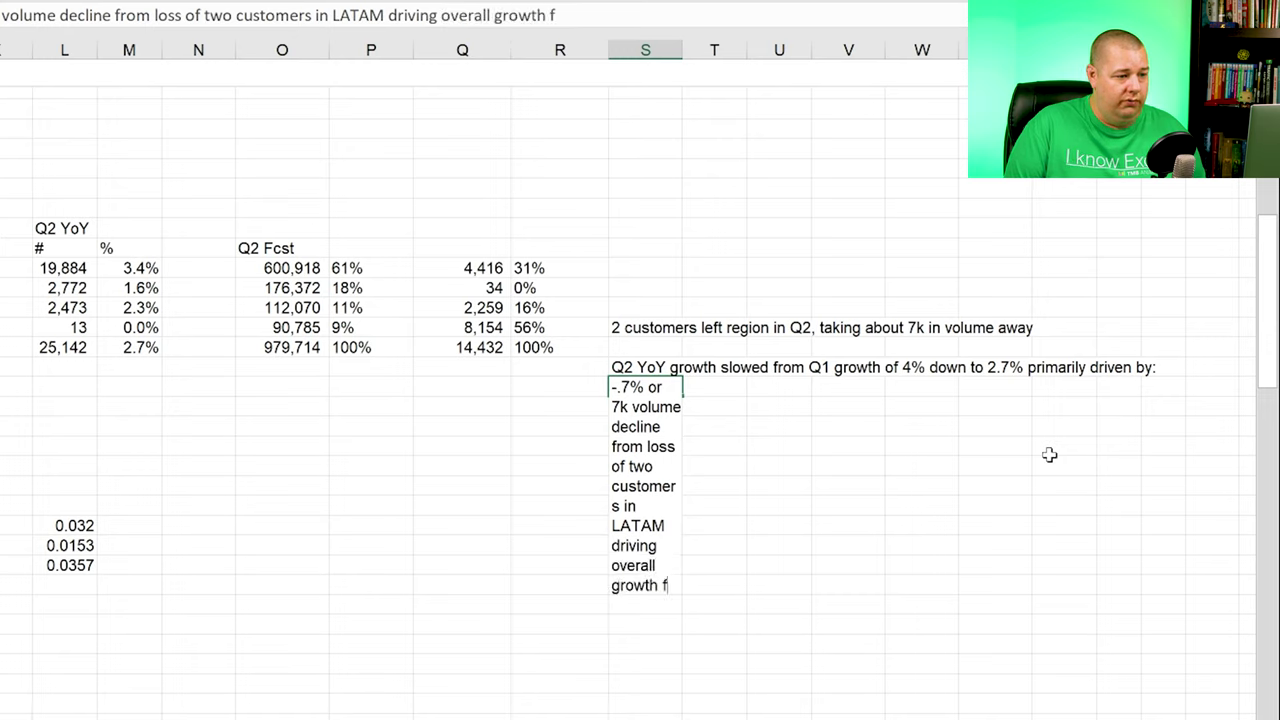
type("or region down from 9% in q1 to flat in Q2 y")
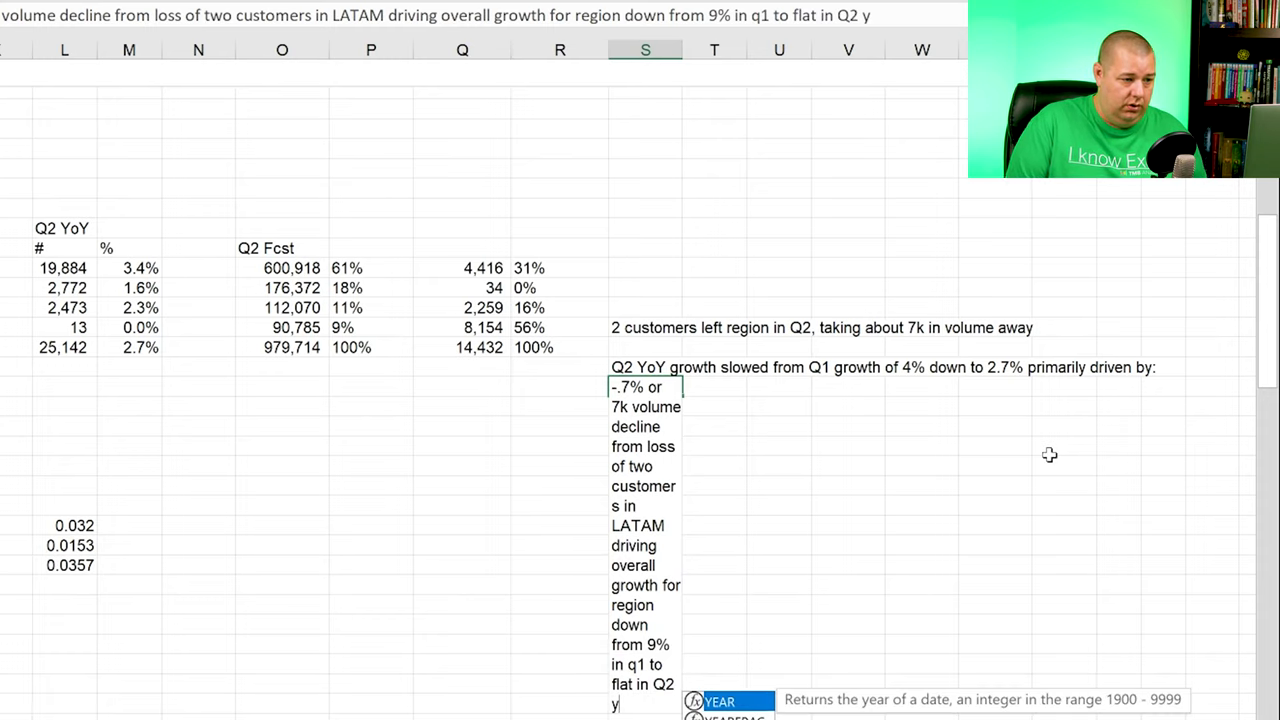
type("oy")
key("Return")
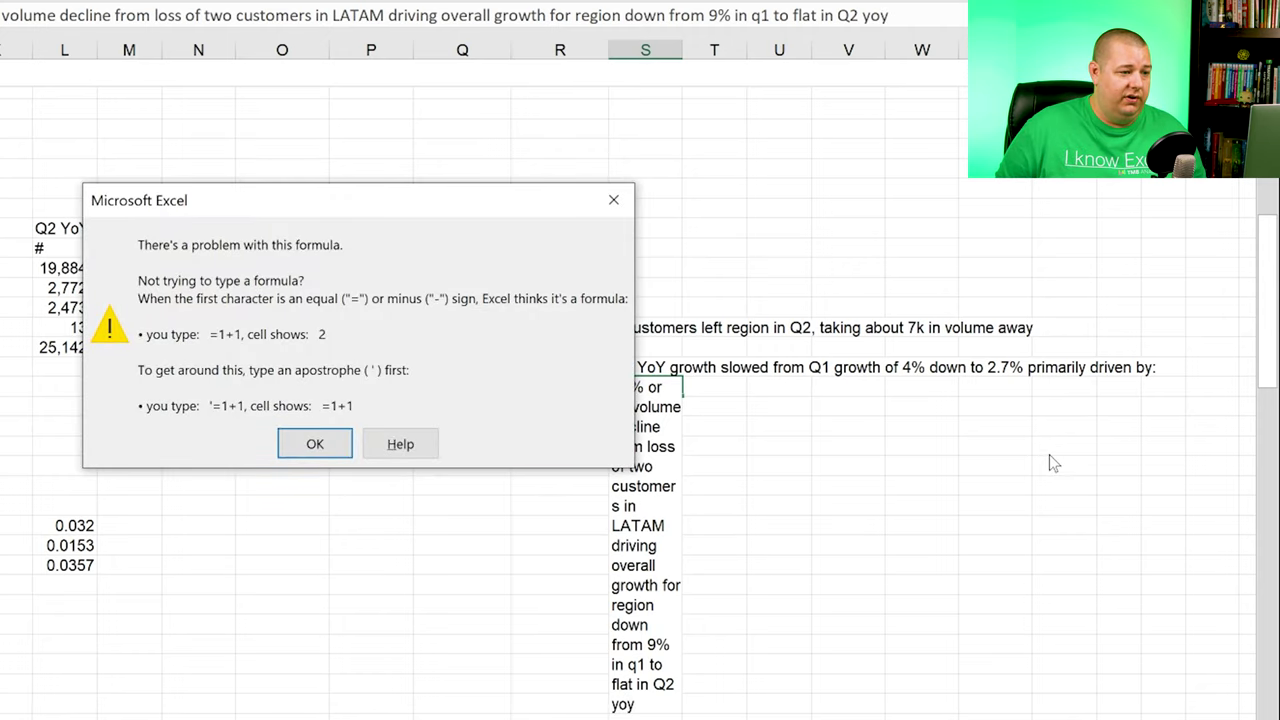
Step: Dismiss the formula warning, prefix the LATAM note with an apostrophe to keep it as text, and unwrap it
key("Return")
type("'")
key("ctrl+Return")
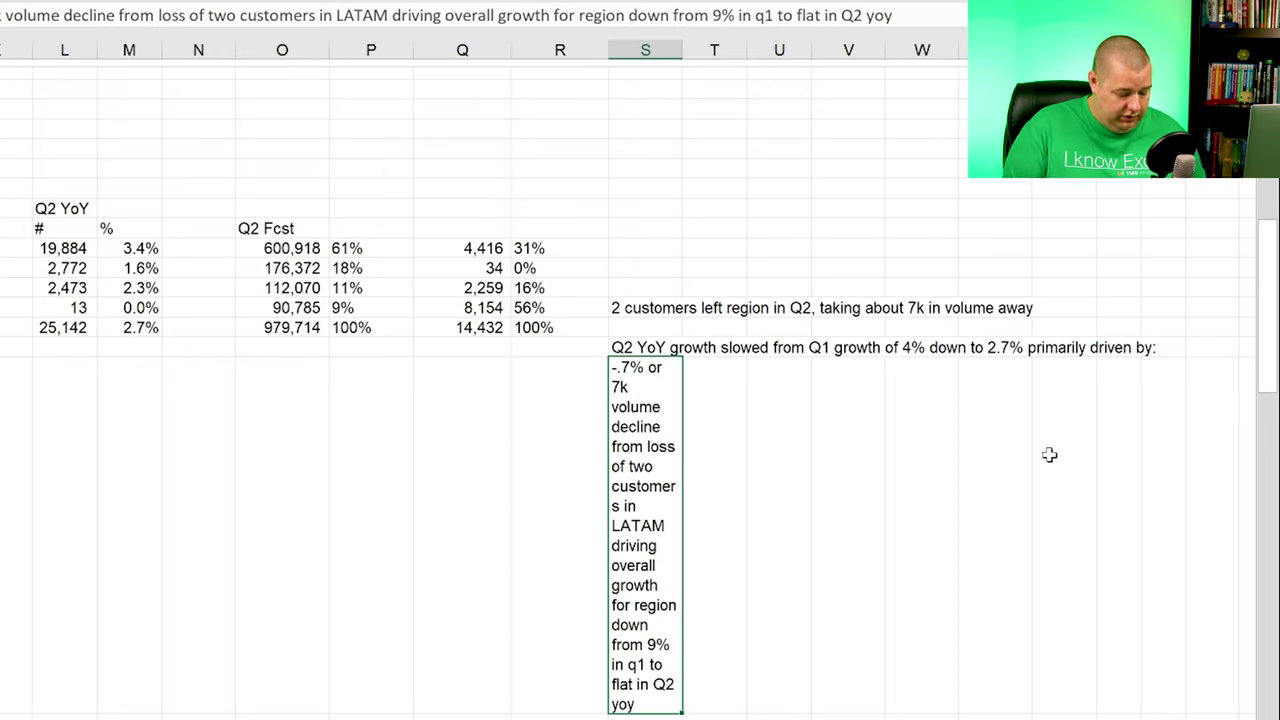
key("alt+h")
key("w")
key("Right")
key("Left")
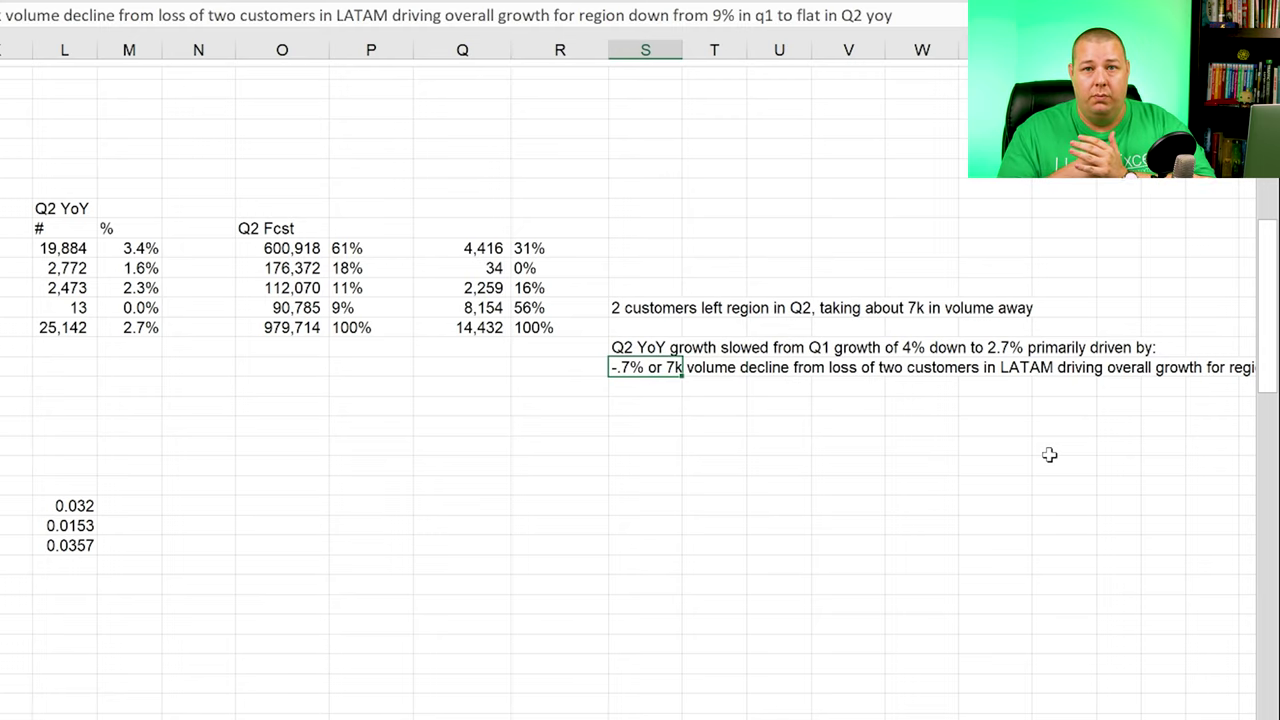
Step: Enter 'same store sales' in S22 below the LATAM note and turn off its text wrapping
left_click(633, 381)
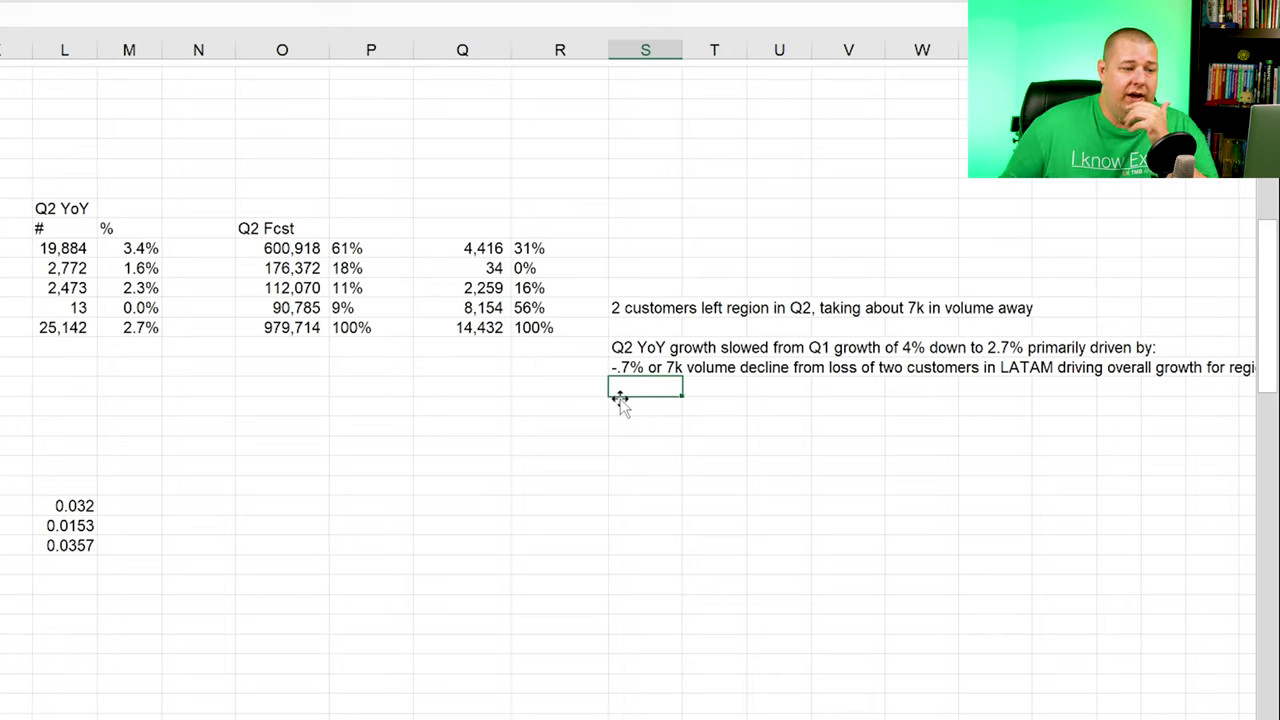
type("same")
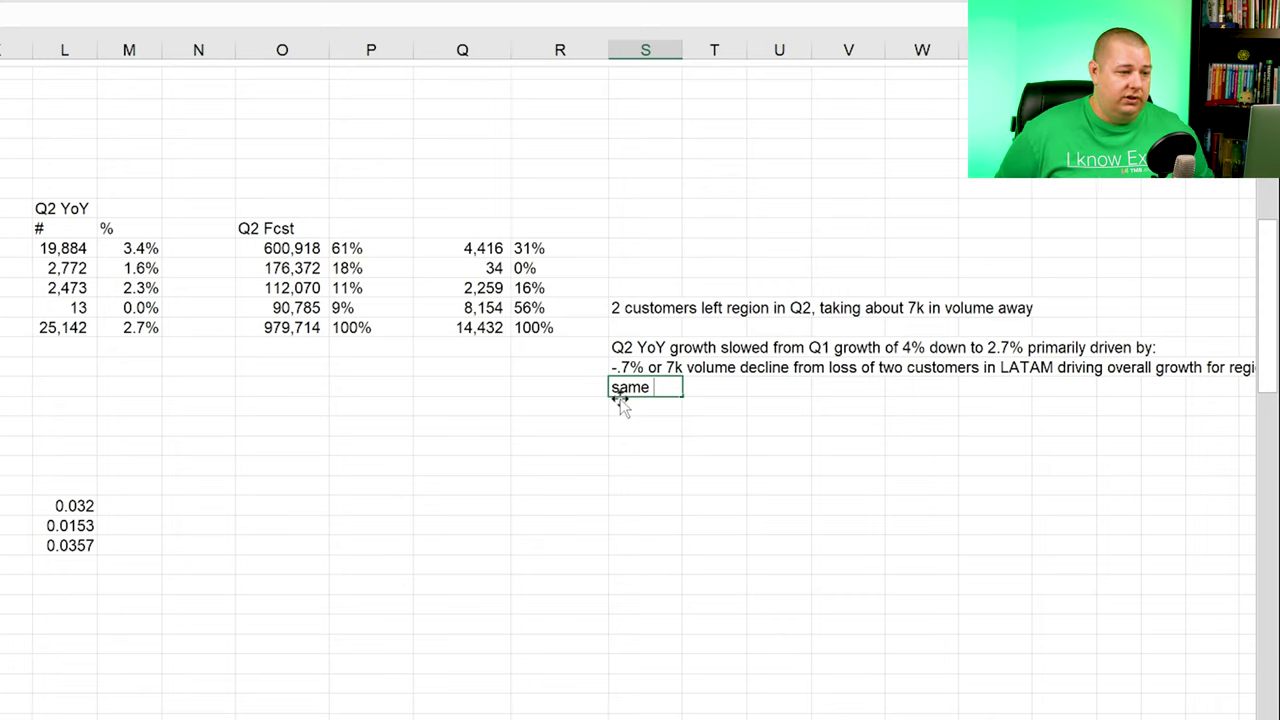
type("store sales")
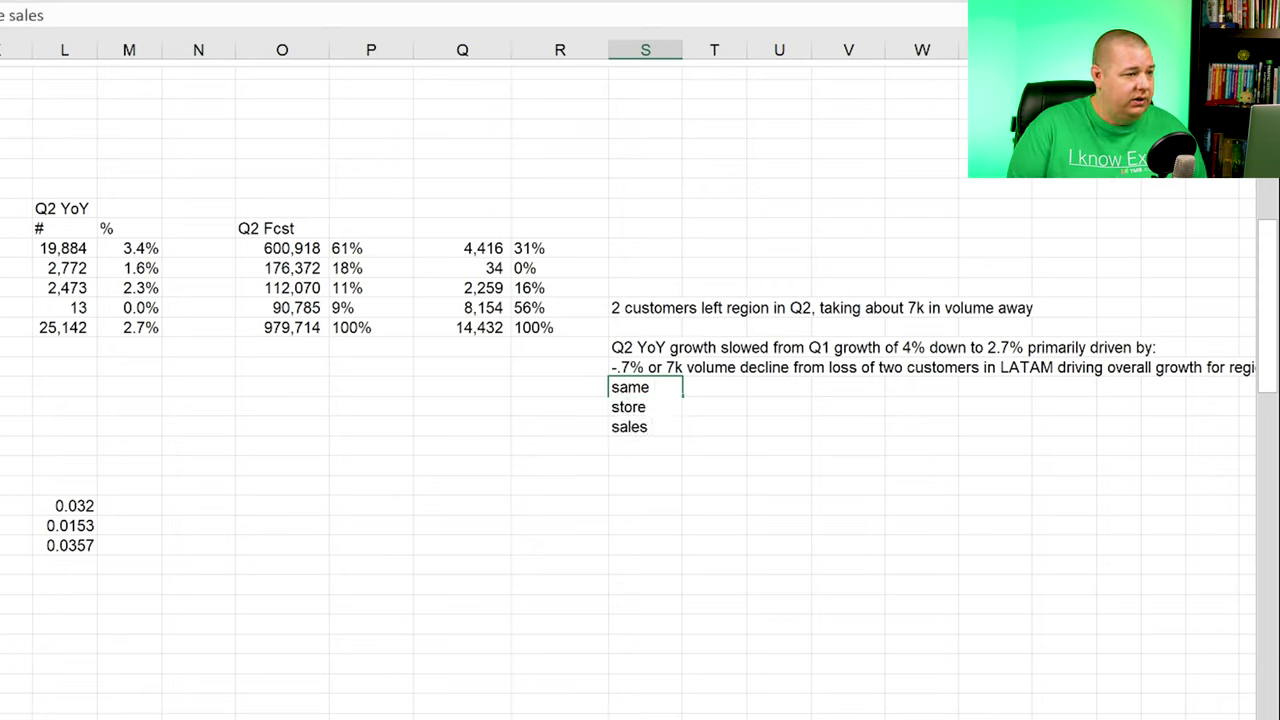
key("Return")
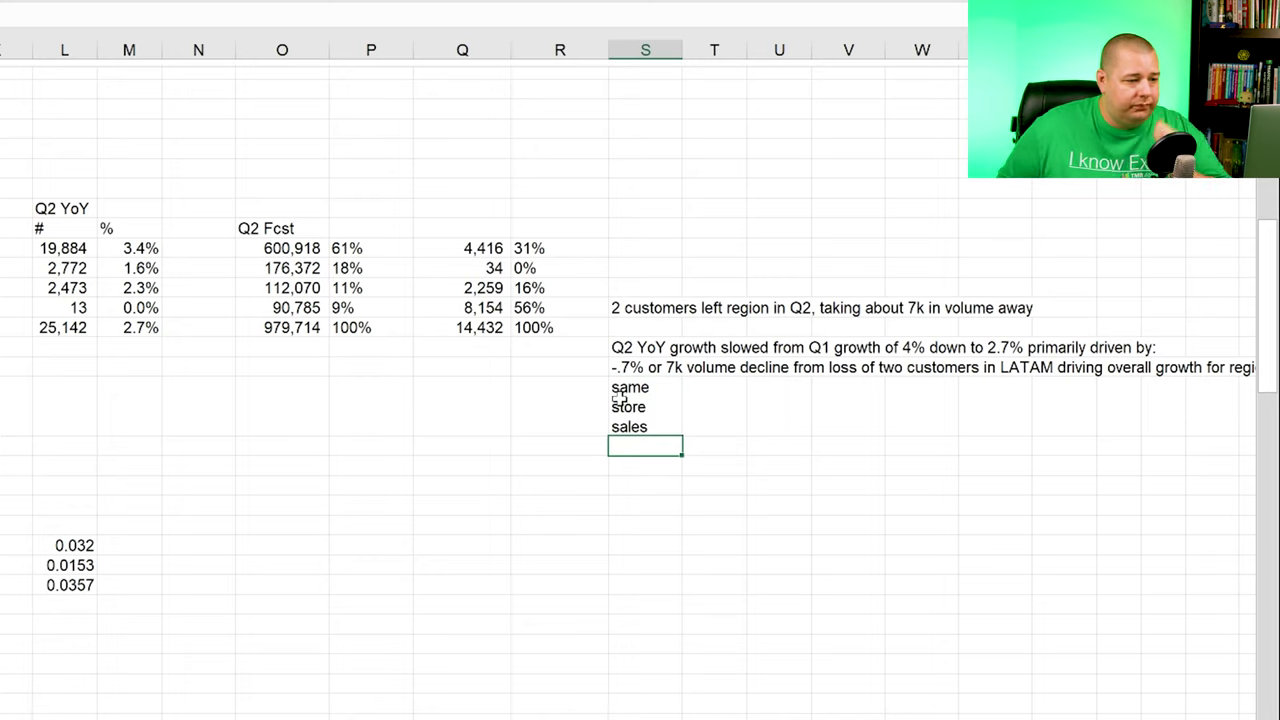
left_click(619, 397)
key("shift+Down")
key("shift+Down")
key("shift+Down")
key("shift+Down")
key("shift+Down")
key("shift+Down")
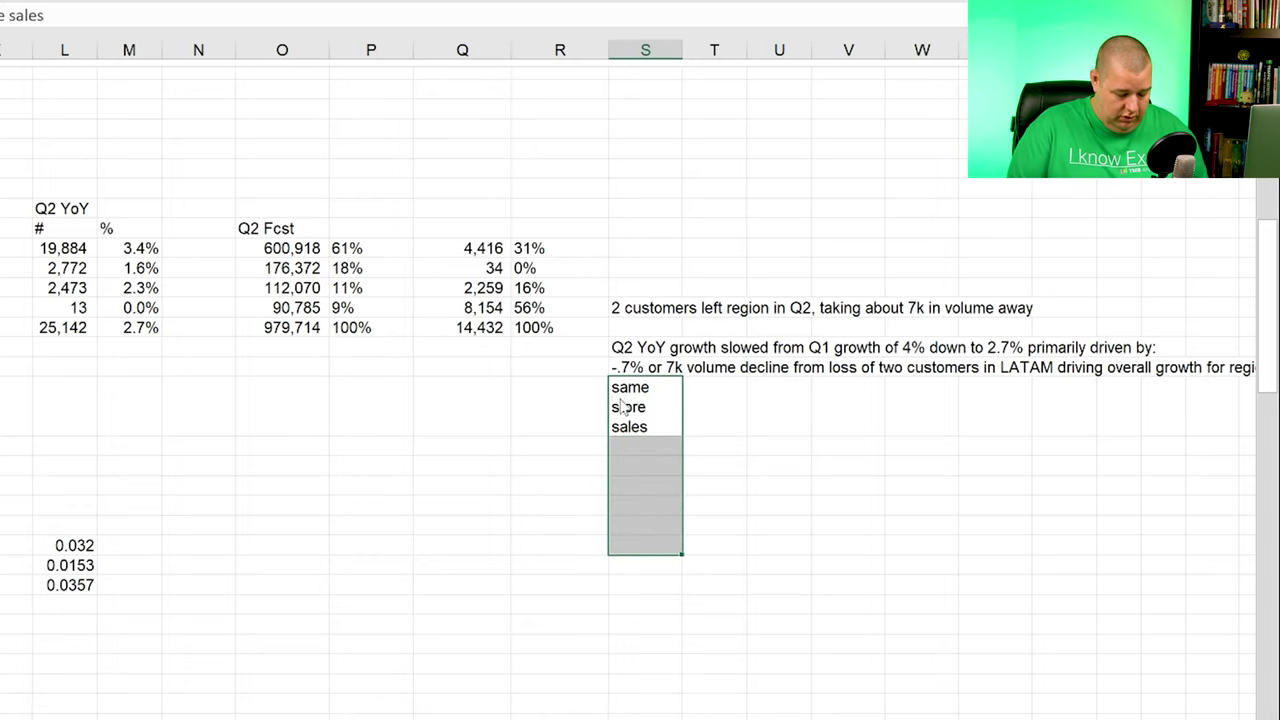
key("alt+h")
key("w")
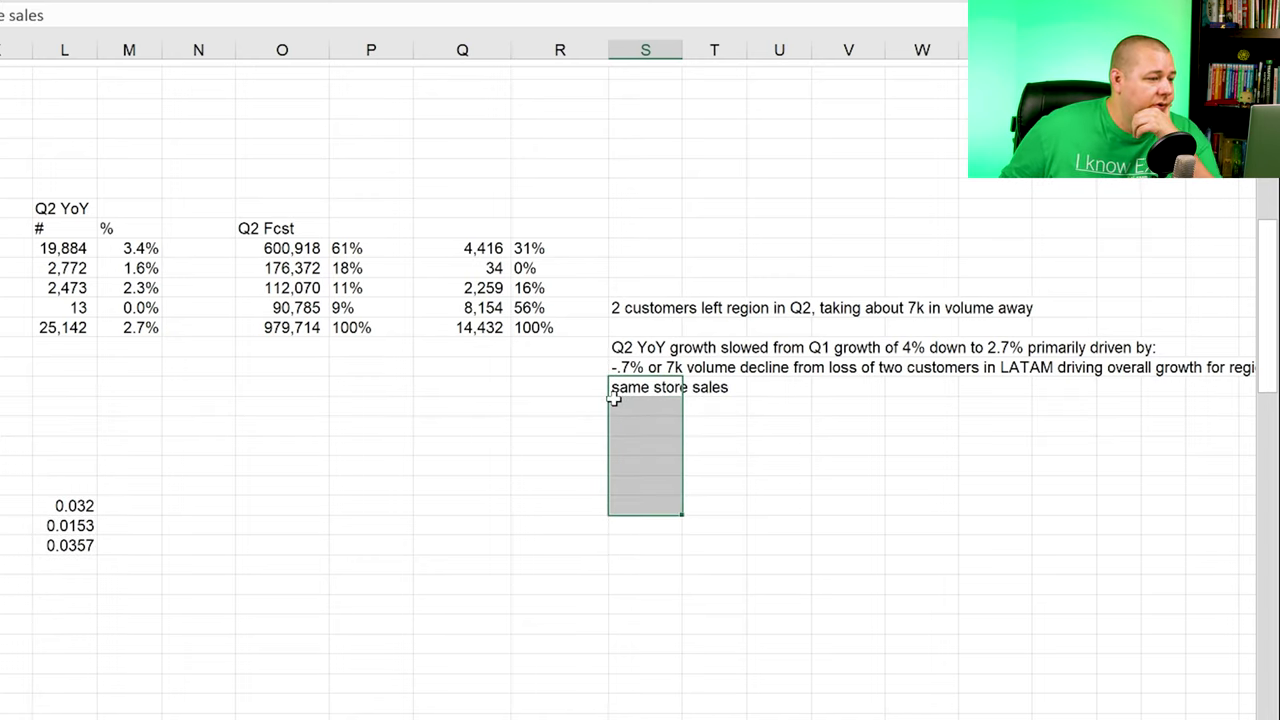
Step: Scroll past the LATAM customer rows to the quarterly volume summary and select D132 beneath it
scroll(437, 408, "down", 5)
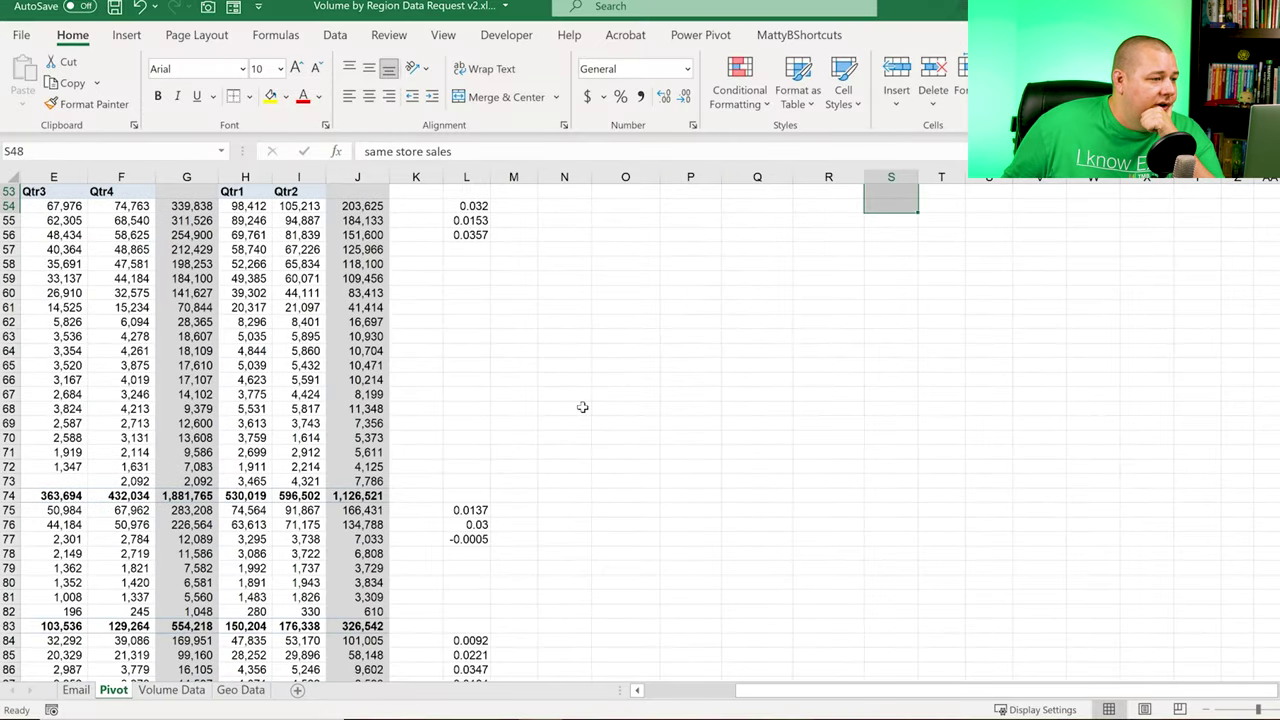
scroll(583, 406, "down", 2)
left_click_drag(935, 690, 795, 703)
scroll(558, 410, "down", 2)
scroll(558, 410, "down", 9)
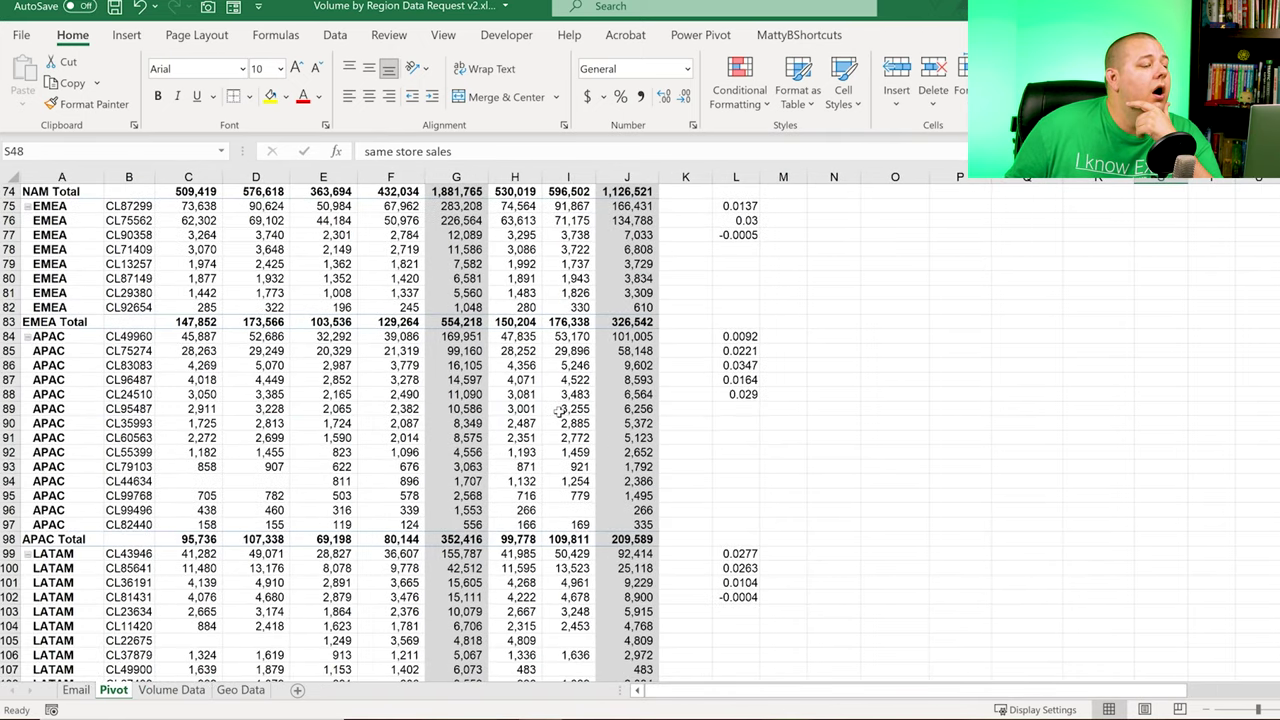
mouse_move(558, 411)
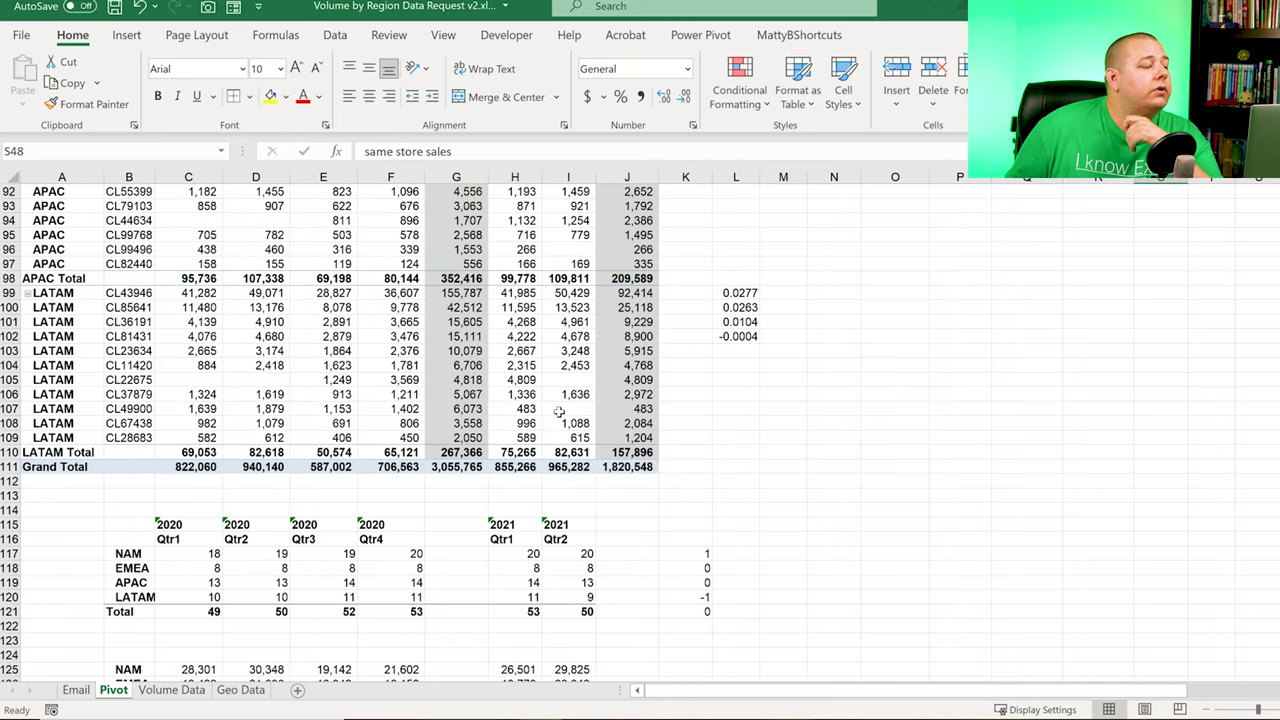
scroll(558, 411, "down", 5)
left_click(256, 553)
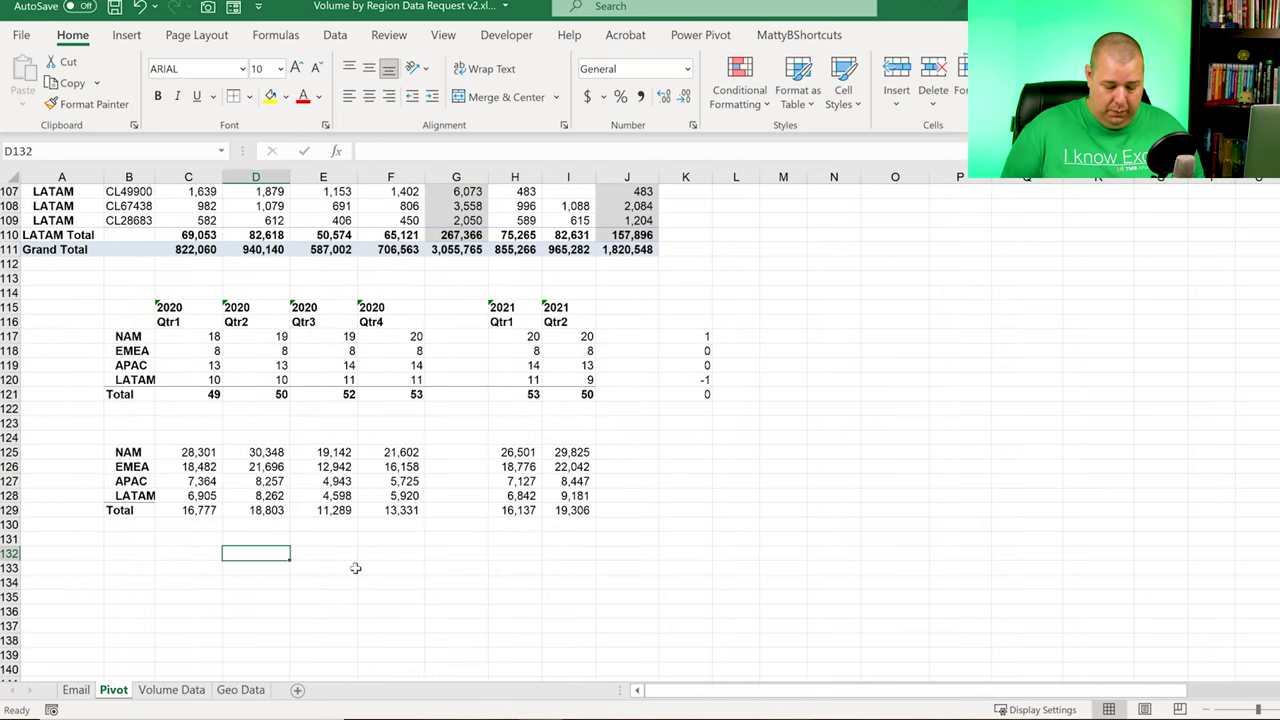
type("=")
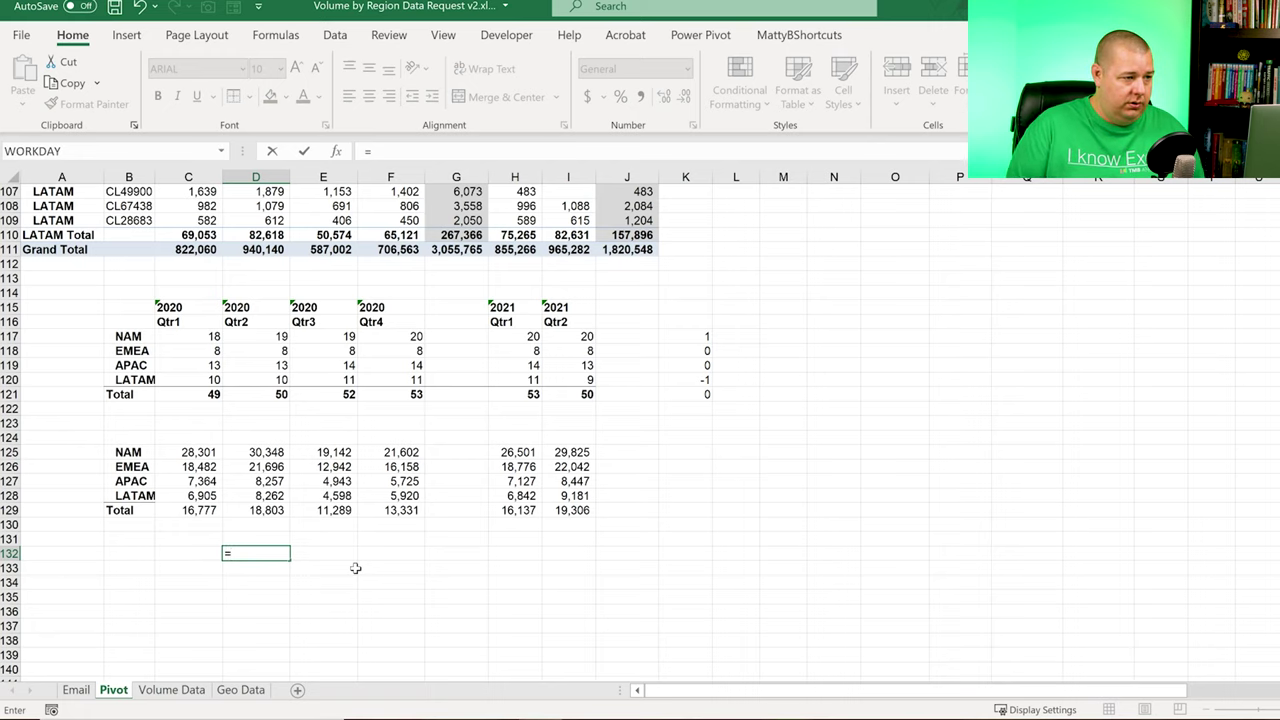
key("Escape")
scroll(478, 537, "up", 17)
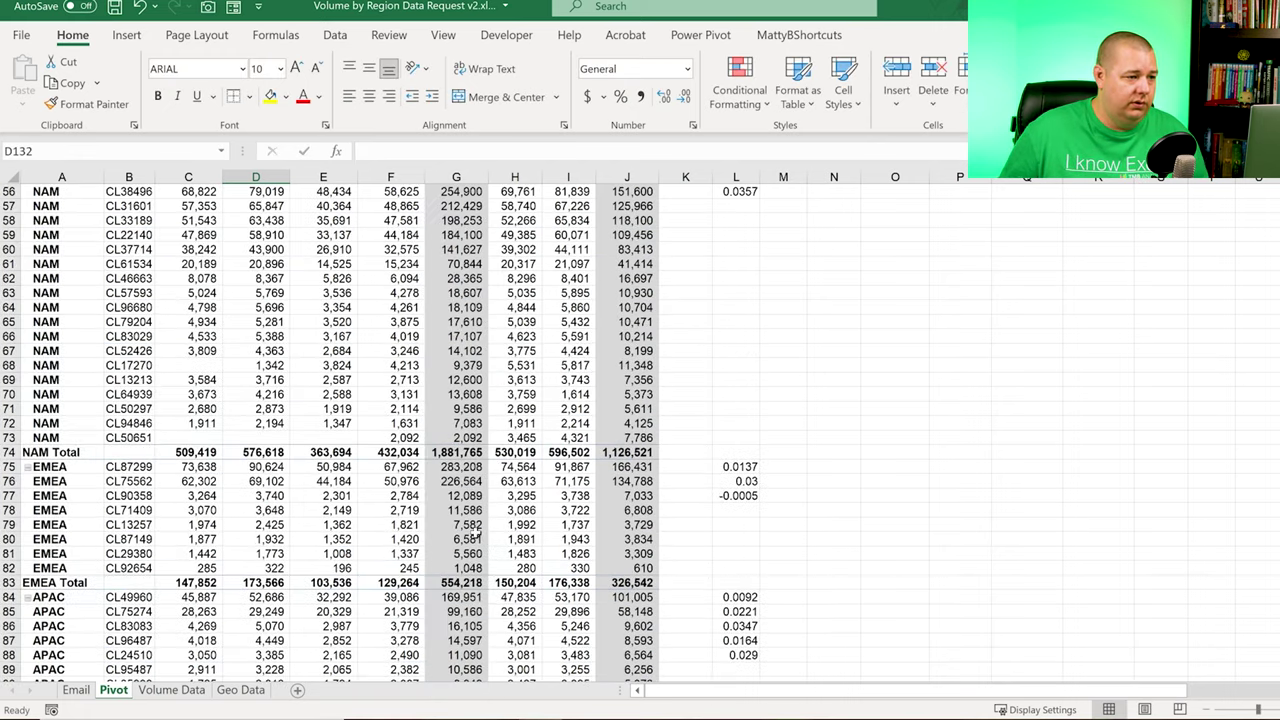
scroll(478, 537, "up", 5)
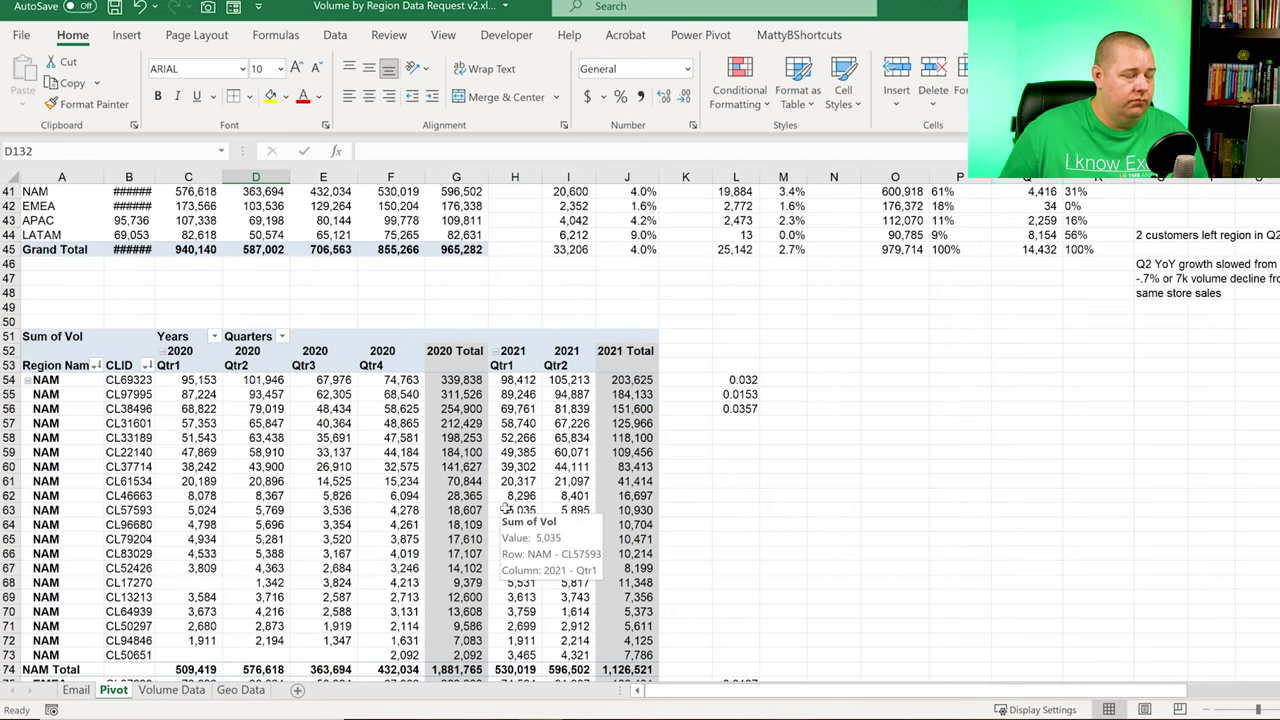
scroll(505, 510, "down", 20)
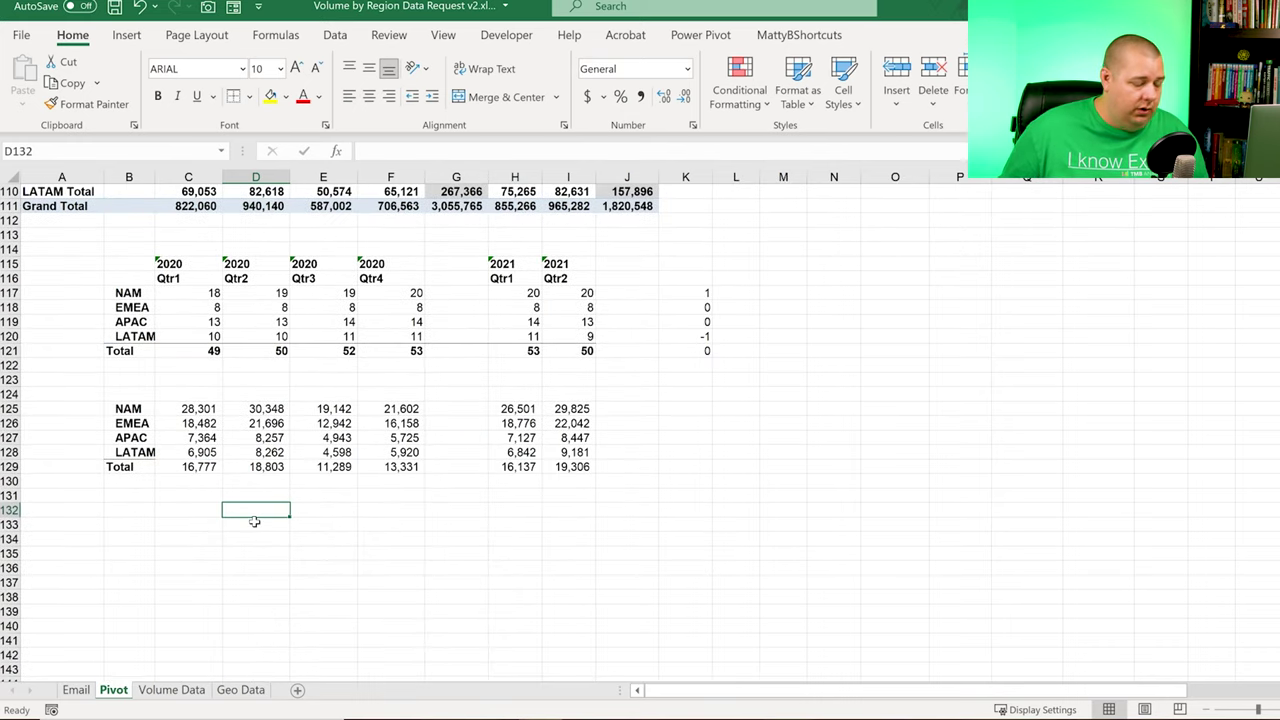
Step: Start a SUMIFS in D132 summing D$54:D$109 with region criteria range $A$54:$A$109
type("=sumifs")
key("Tab")
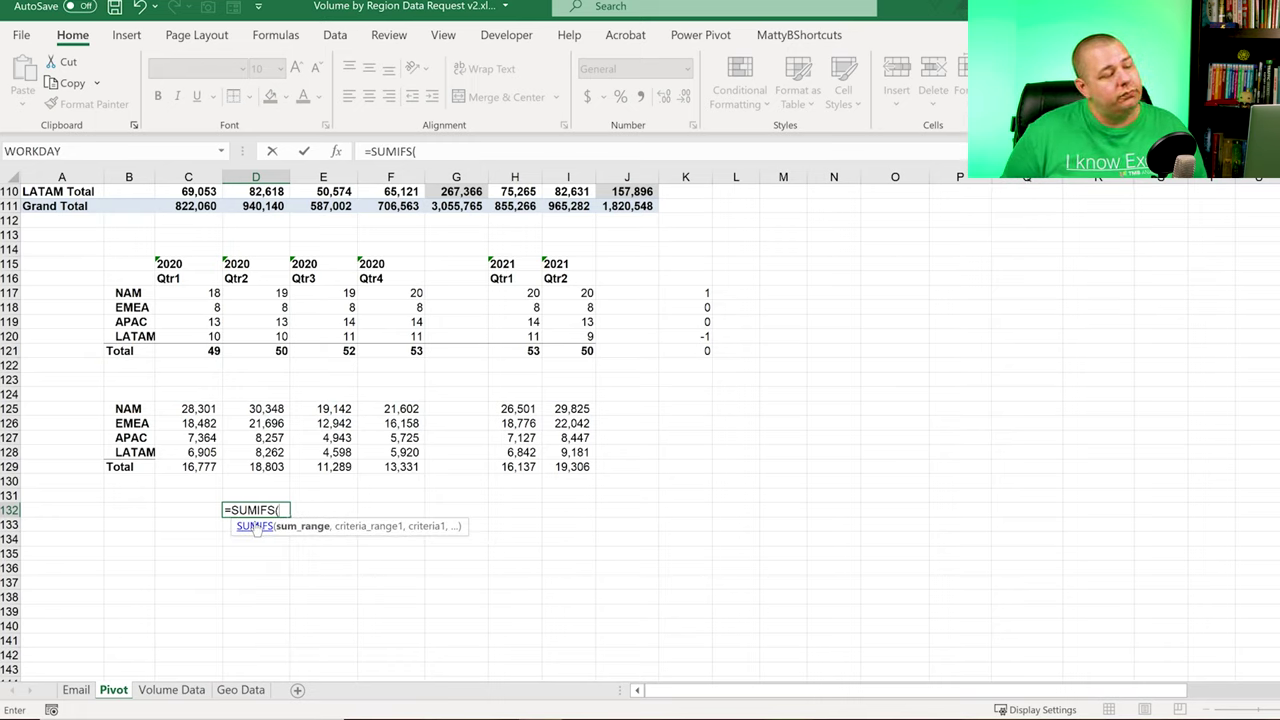
key("Up")
key("Up")
key("Up")
key("Up")
key("Up")
key("Up")
key("Up")
key("Up")
key("Up")
key("Up")
key("Up")
key("Up")
key("Up")
key("Up")
key("Up")
key("Up")
key("Up")
key("Up")
key("Up")
key("Up")
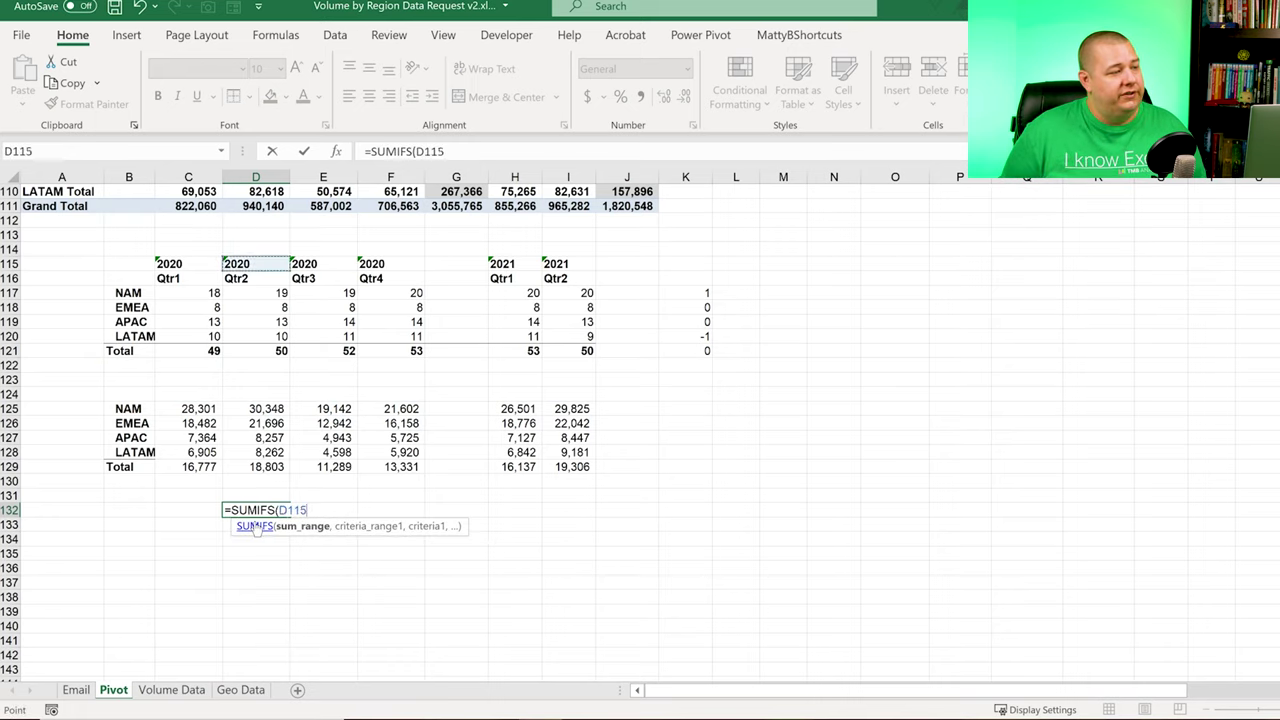
key("Up")
key("Down")
key("Down")
key("shift+Up")
key("shift+Up")
key("shift+Up")
key("shift+Up")
key("shift+Up")
key("shift+Up")
key("shift+Up")
key("shift+Up")
key("shift+Up")
key("shift+Up")
key("shift+Up")
key("shift+Up")
key("shift+Up")
key("shift+Up")
key("shift+Up")
key("shift+Up")
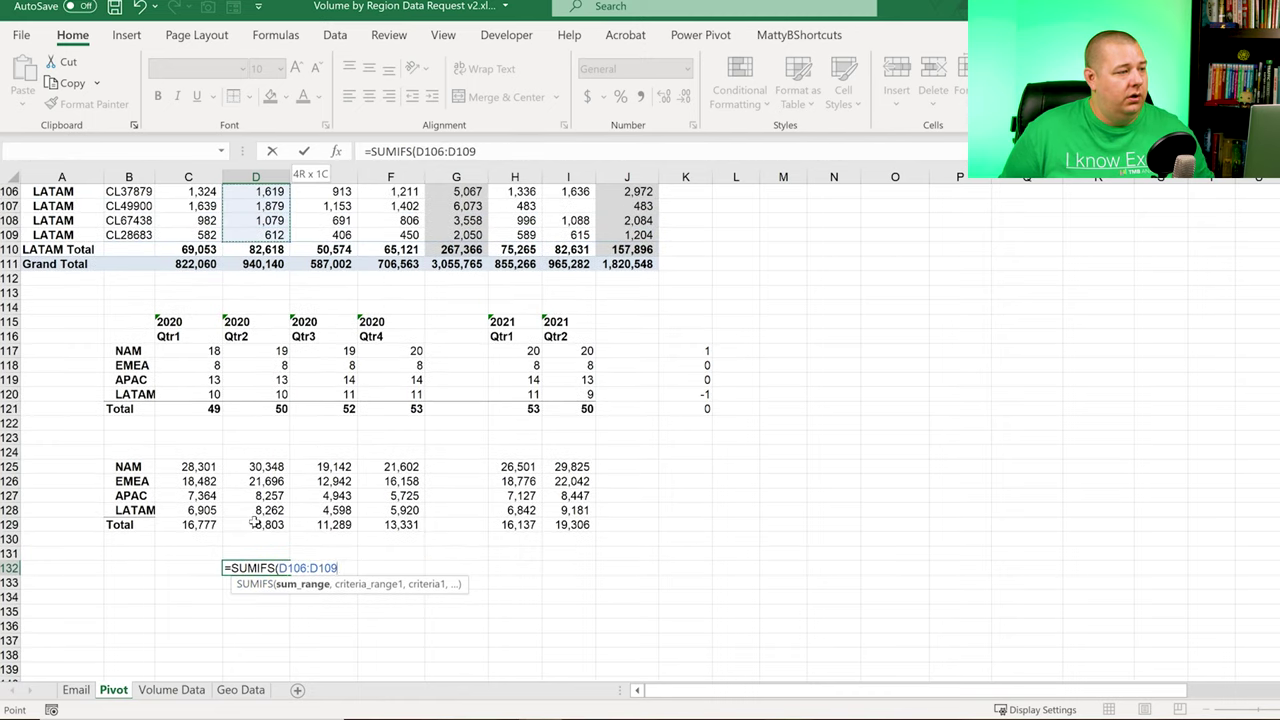
key("shift+Up")
key("shift+Up")
key("shift+Up")
key("shift+Up")
key("shift+Up")
key("shift+Up")
key("shift+Up")
key("shift+Up")
key("shift+Up")
key("shift+Up")
key("shift+Up")
key("shift+Up")
key("shift+Up")
key("shift+Up")
key("shift+Up")
key("shift+Up")
key("shift+Up")
key("shift+Up")
key("shift+Up")
key("shift+Up")
key("shift+Down")
key("shift+Down")
key("shift+Down")
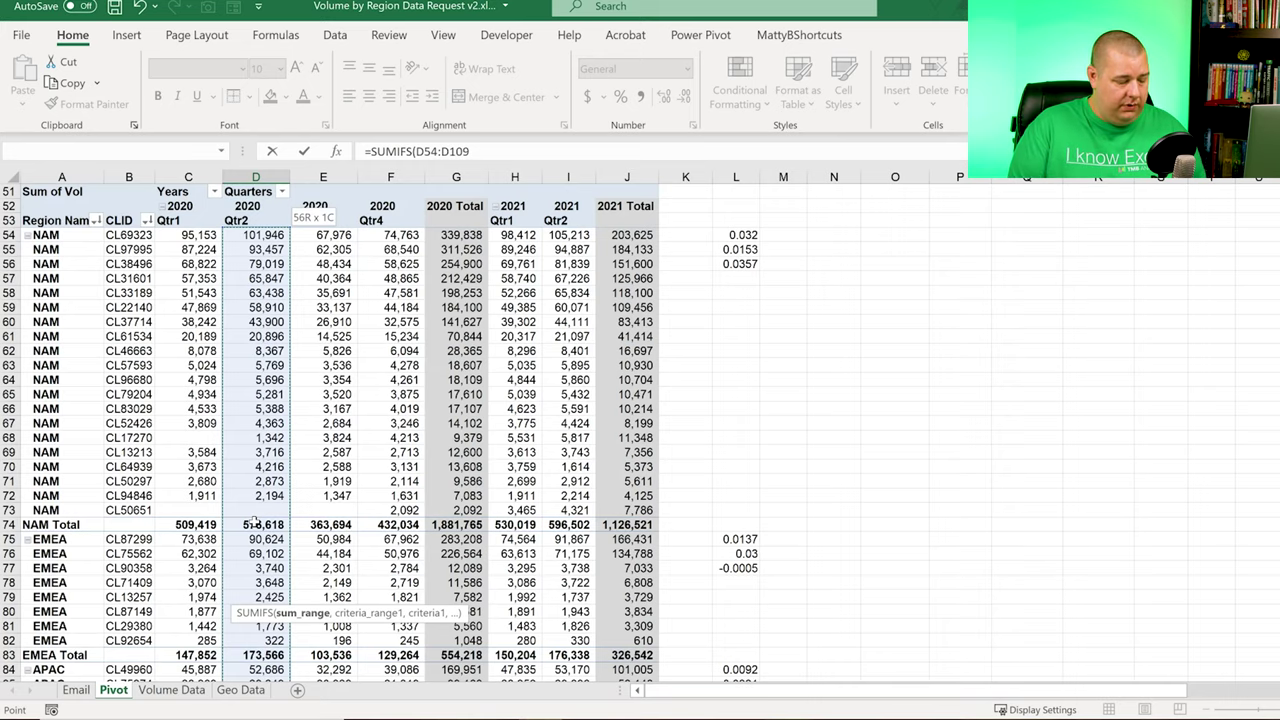
key("F4")
key("F4")
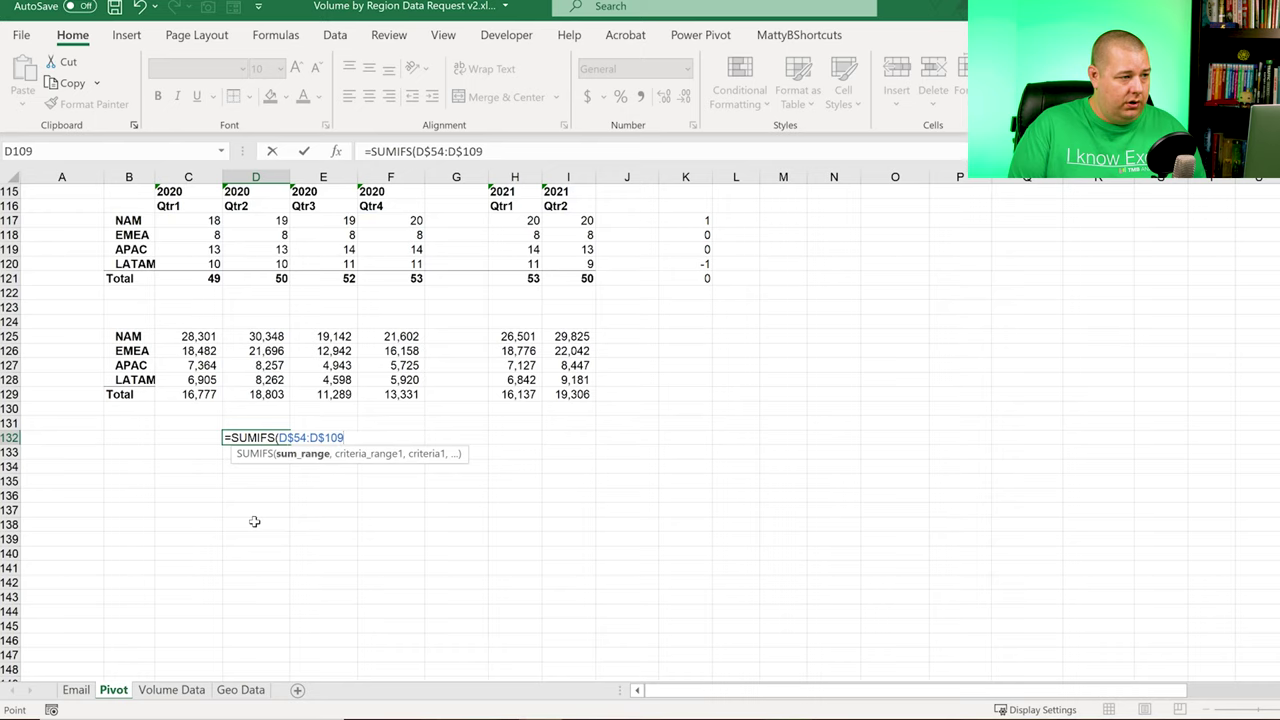
type(",")
key("Up")
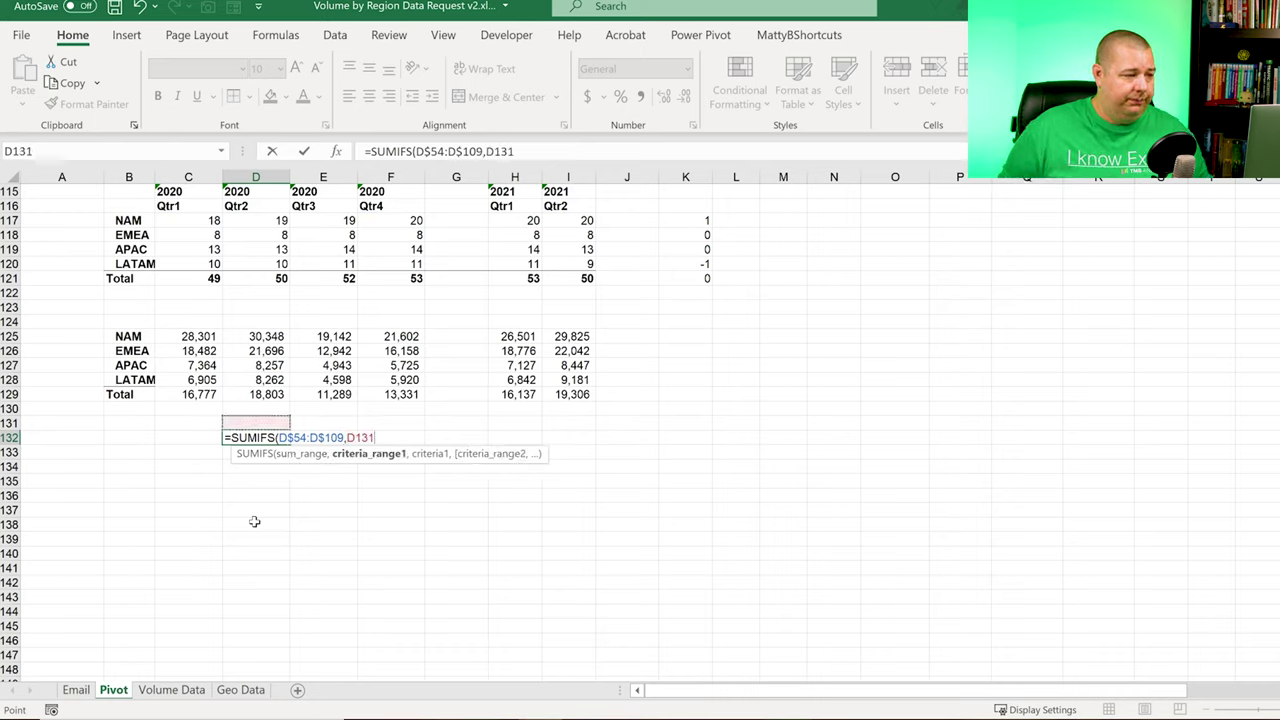
key("Up")
key("Up")
key("Up")
key("Up")
key("Up")
key("Up")
key("Up")
key("Up")
key("Up")
key("Up")
key("Up")
key("Up")
key("Up")
key("Up")
key("Up")
key("Up")
key("Up")
key("Up")
key("Up")
key("Up")
key("Left")
key("Left")
key("Left")
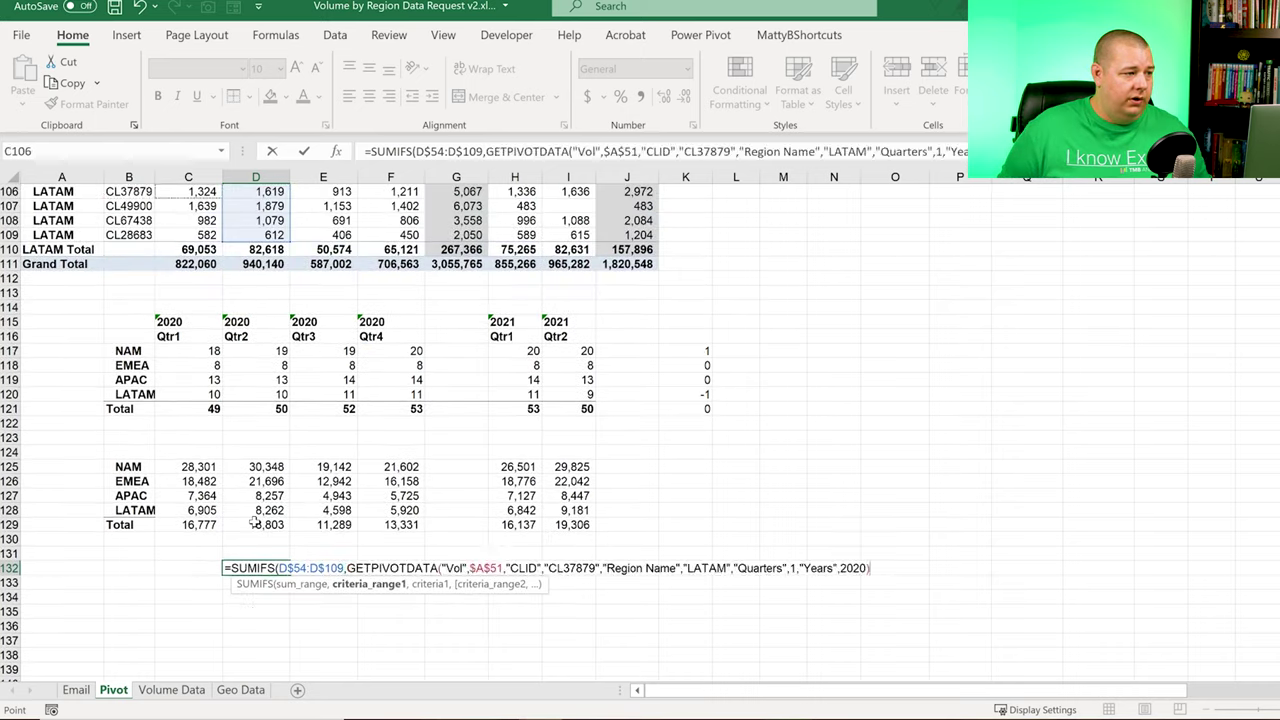
key("Down")
key("Down")
key("Down")
key("ctrl+shift+Up")
key("shift+Down")
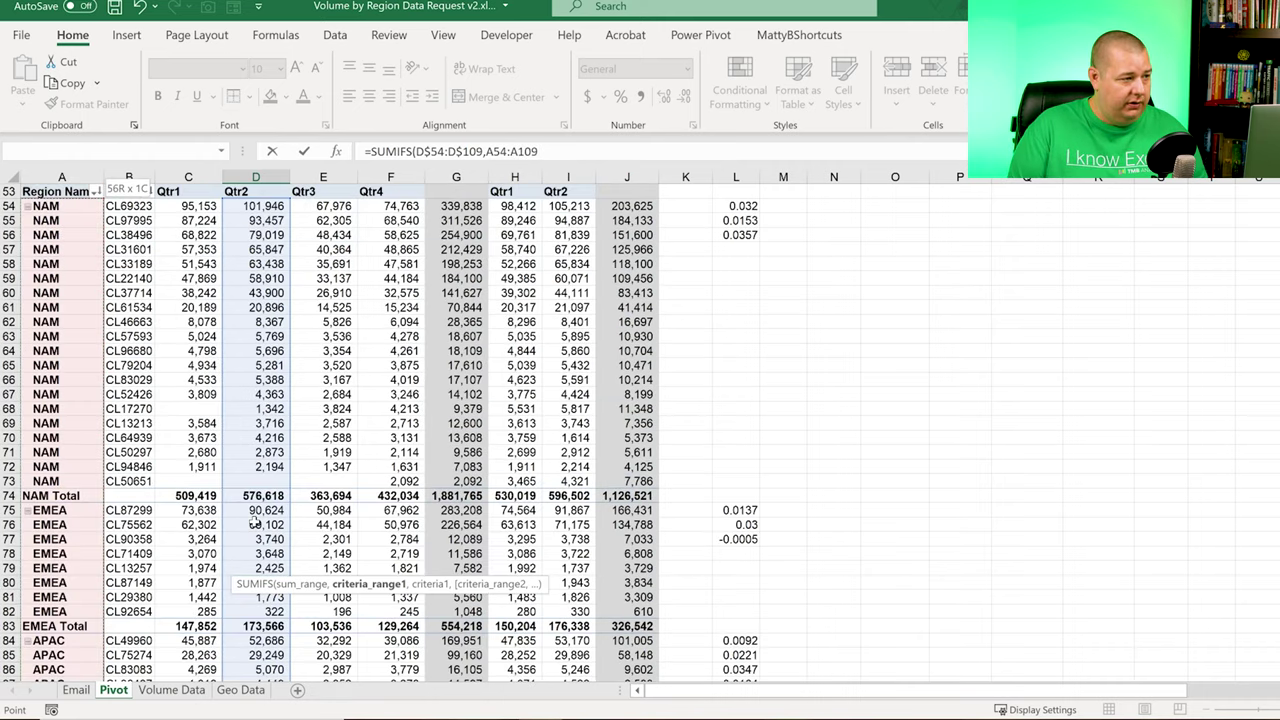
key("F4")
Step: Finish the SUMIFS with criterion $B132 and $I$54:$I$109 ">0", then commit it
type(",")
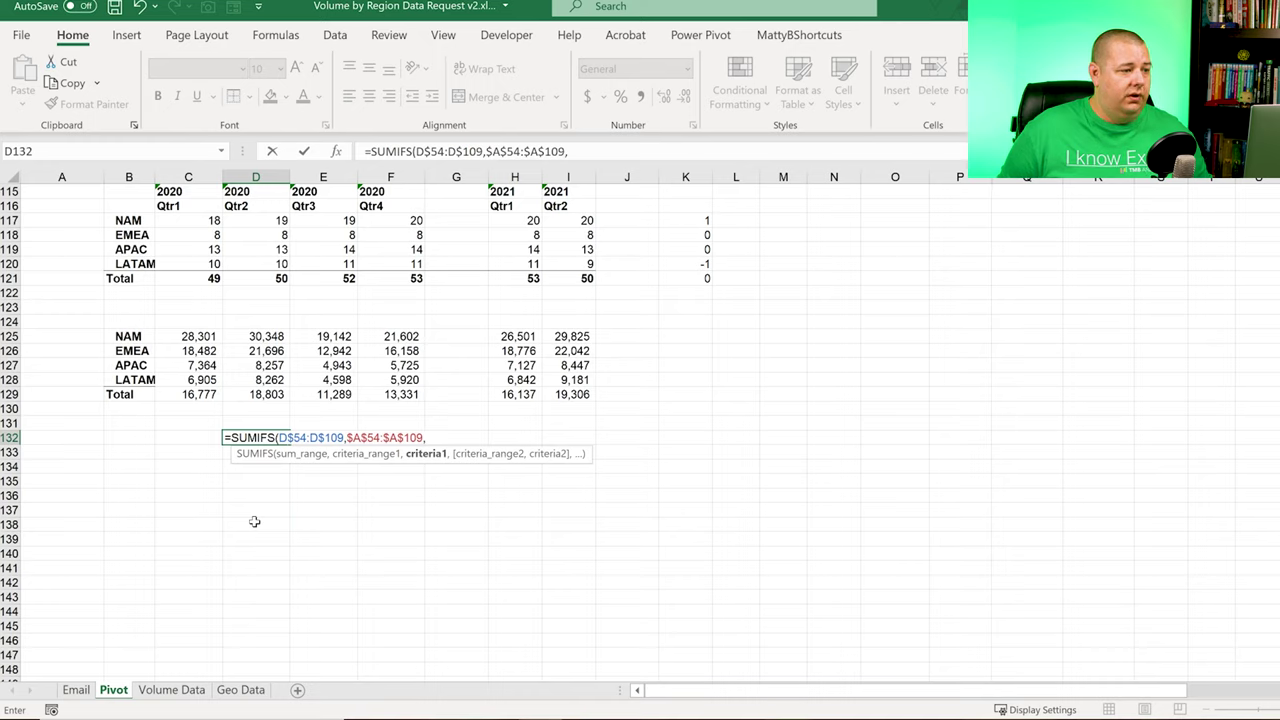
key("Left")
key("Left")
key("F4")
key("F4")
key("F4")
type(",")
key("Up")
key("Up")
key("Up")
key("Up")
key("Up")
key("Up")
key("Up")
key("Up")
key("Up")
key("Up")
key("Up")
key("Up")
key("Up")
key("Up")
key("Up")
key("Up")
key("Up")
key("Up")
key("Up")
key("Up")
key("Up")
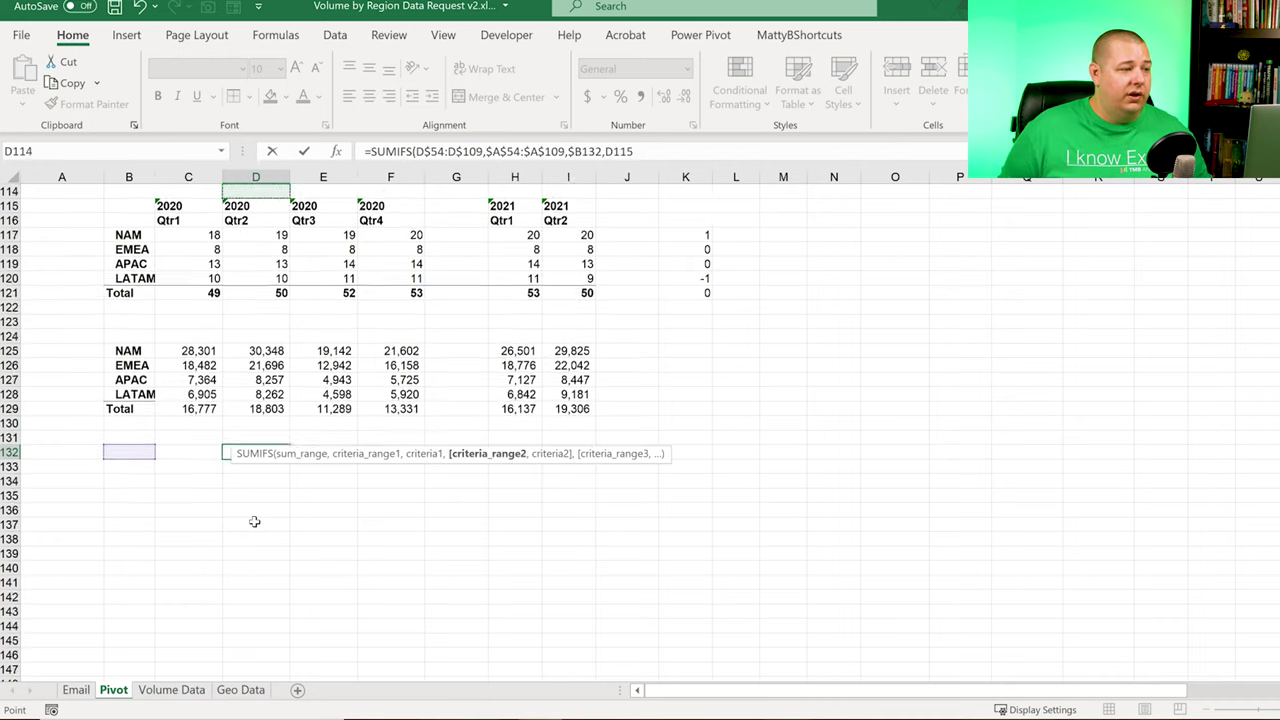
key("Down")
key("Down")
key("Right")
key("Right")
key("Right")
key("Right")
key("Right")
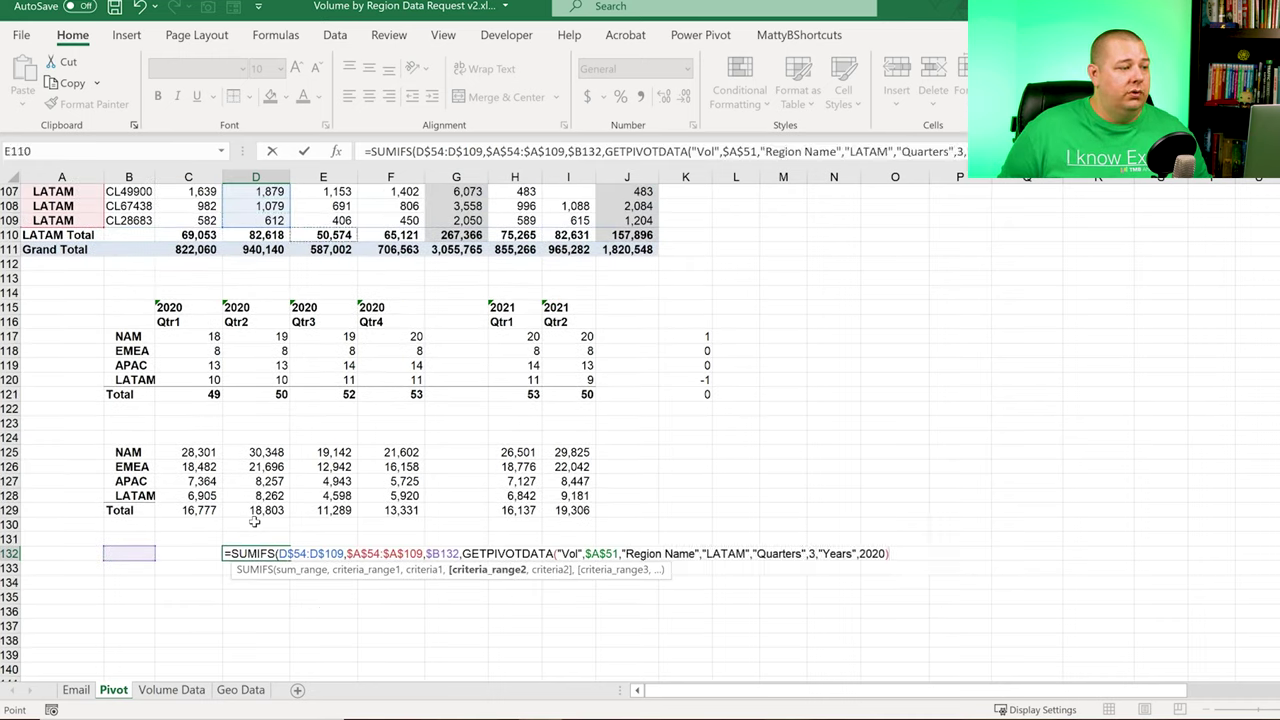
key("shift+Up")
key("shift+Up")
key("shift+Up")
key("shift+Up")
key("shift+Up")
key("shift+Up")
key("shift+Up")
key("shift+Up")
key("shift+Up")
key("shift+Up")
key("shift+Up")
key("shift+Up")
key("shift+Up")
key("shift+Up")
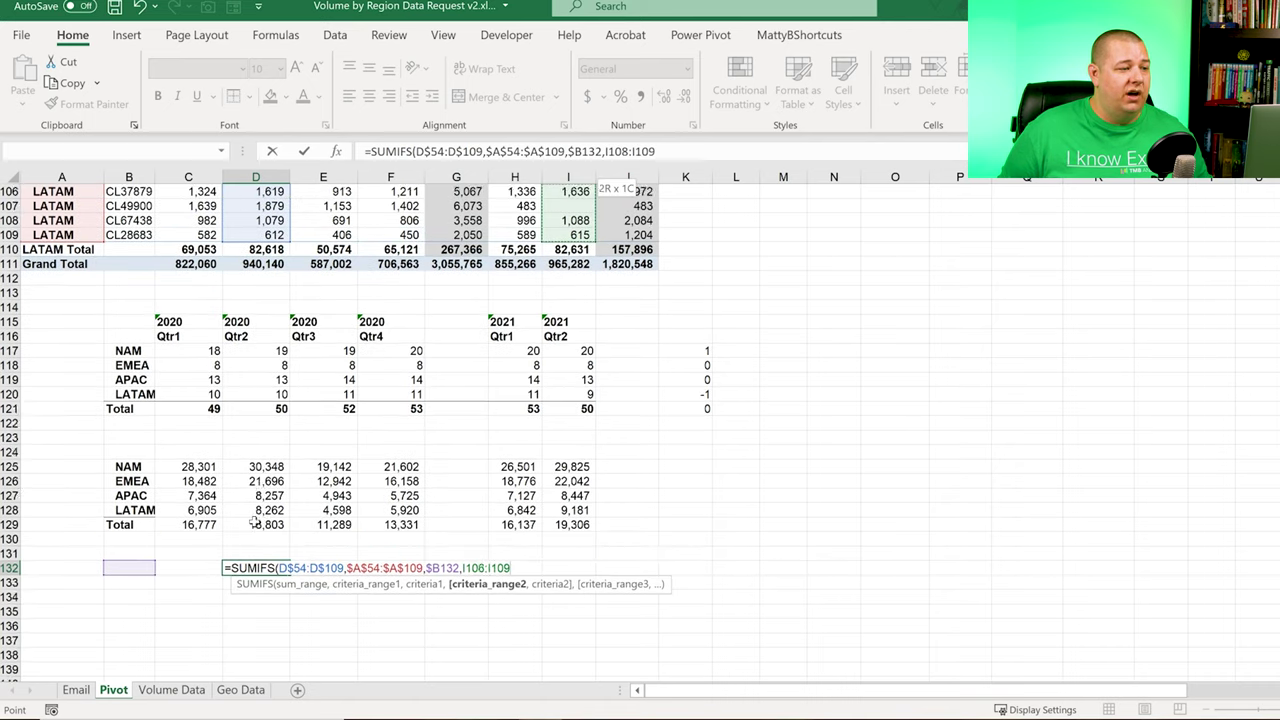
key("ctrl+shift+Up")
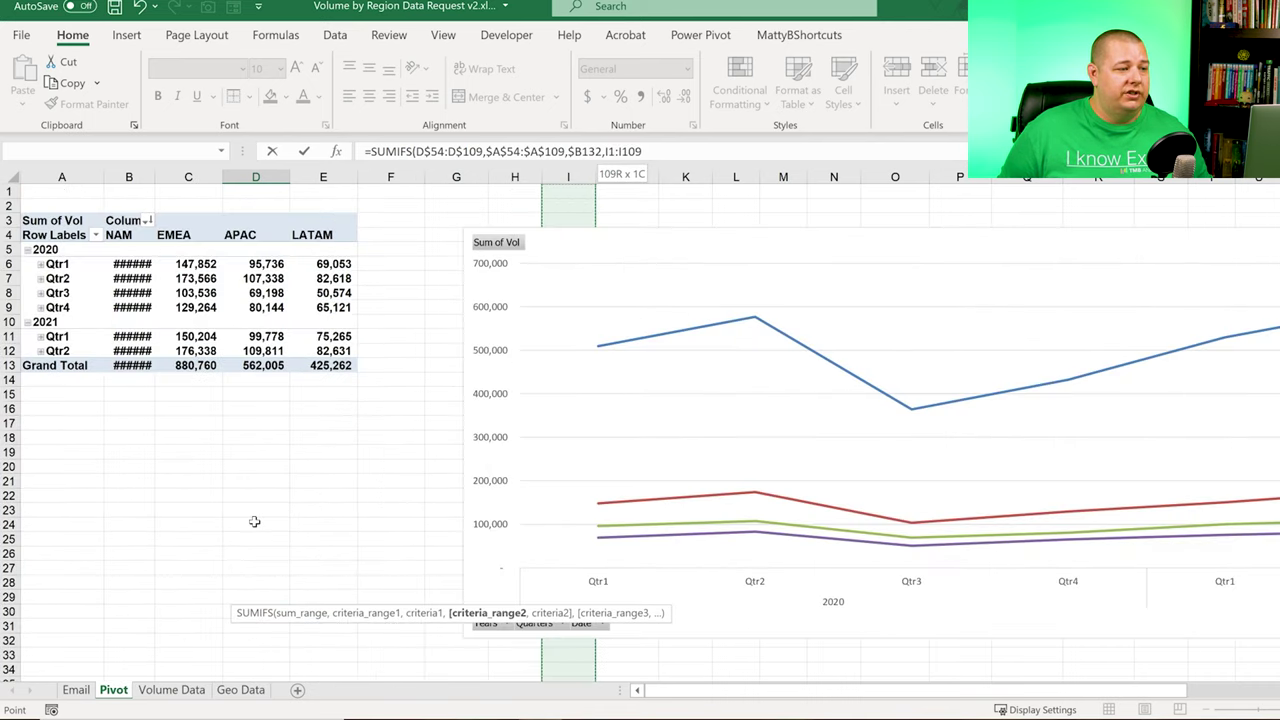
key("shift+Down")
key("shift+Down")
key("shift+Down")
key("shift+Down")
key("shift+Down")
key("shift+Down")
key("shift+Down")
key("shift+Down")
key("shift+Down")
key("shift+Down")
key("shift+Down")
key("shift+Down")
key("shift+Down")
key("shift+Down")
key("shift+Down")
key("shift+Down")
key("shift+Down")
key("shift+Down")
key("shift+Down")
key("shift+Down")
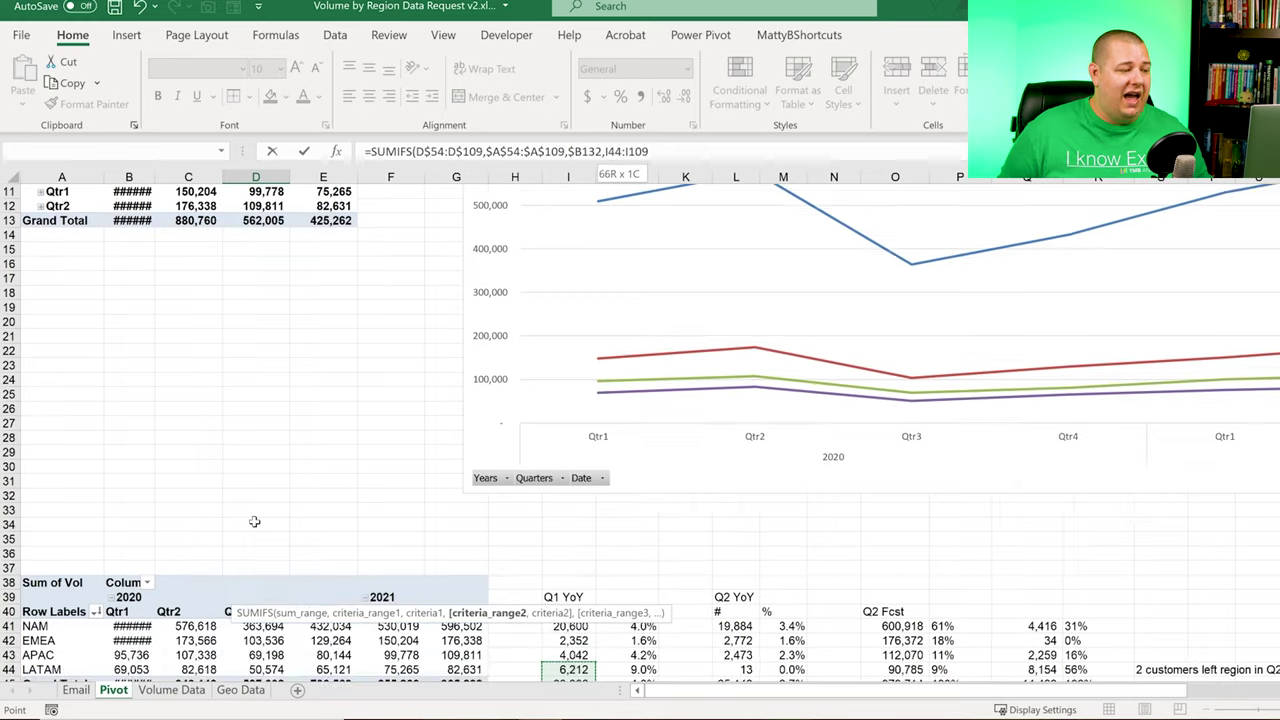
key("shift+Down")
key("shift+Down")
key("shift+Down")
key("shift+Down")
key("shift+Down")
key("shift+Down")
key("shift+Down")
key("shift+Down")
key("shift+Down")
key("shift+Down")
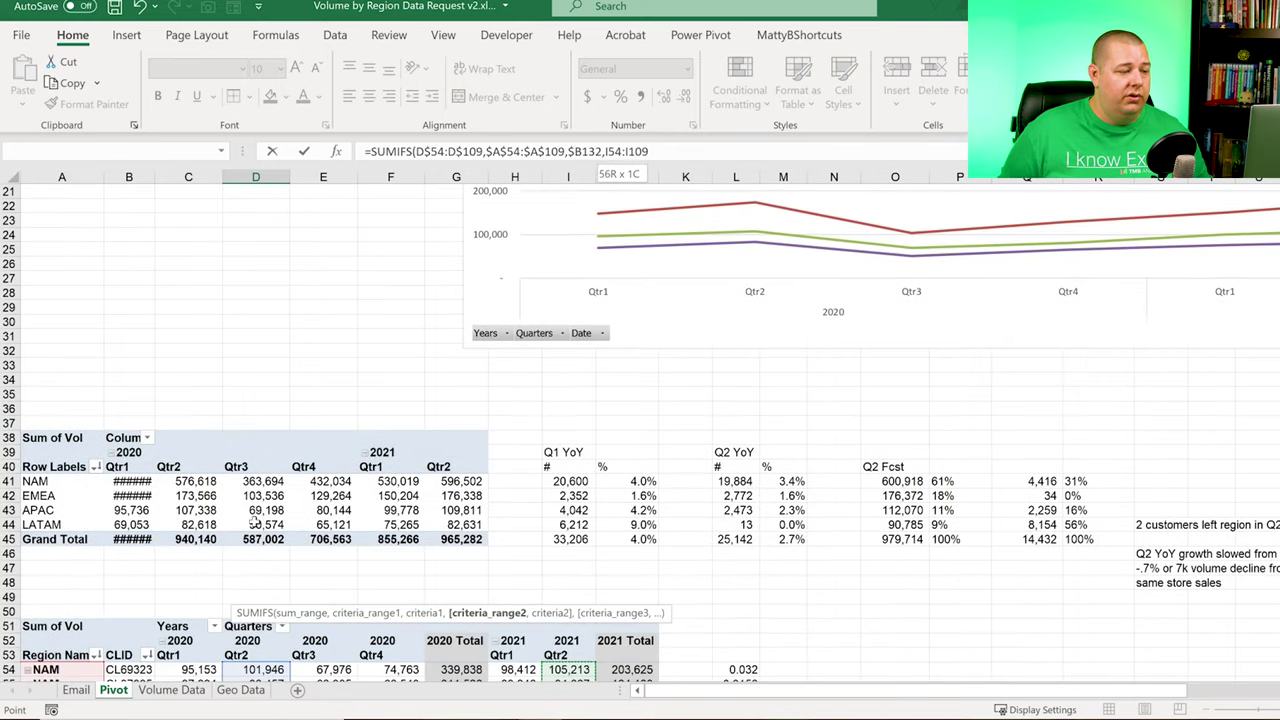
scroll(253, 521, "down", 1)
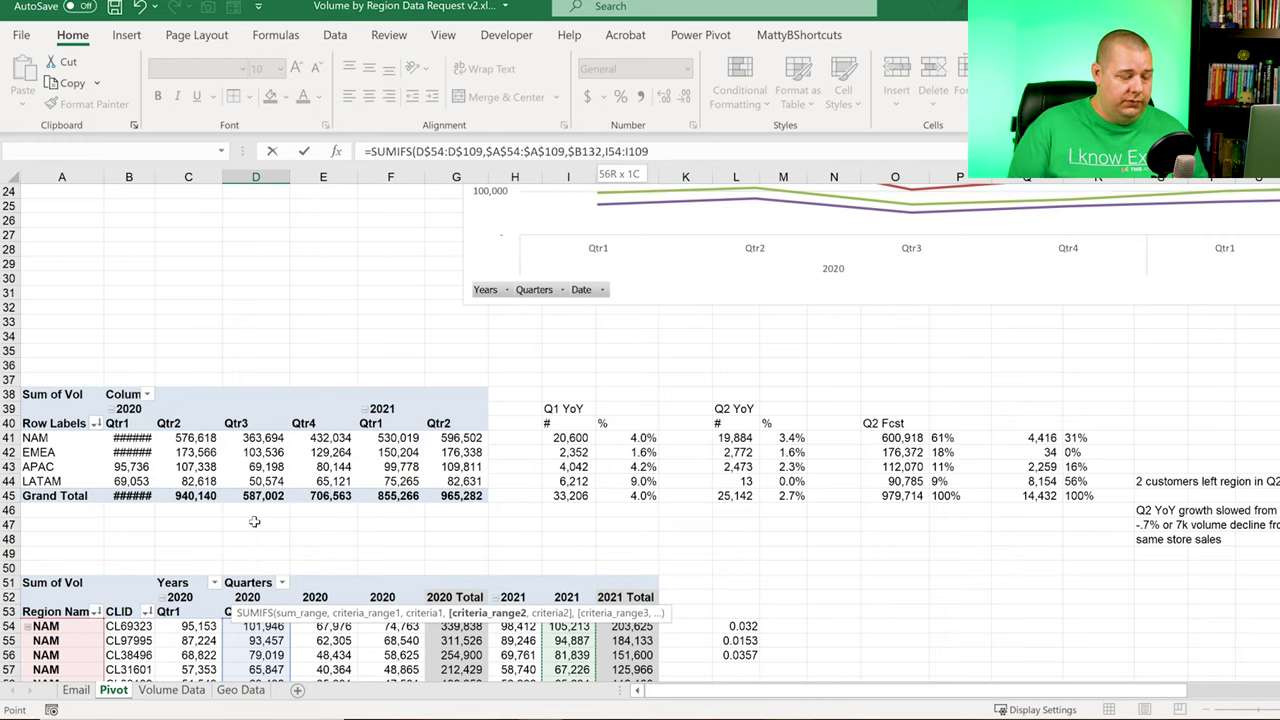
key("F4")
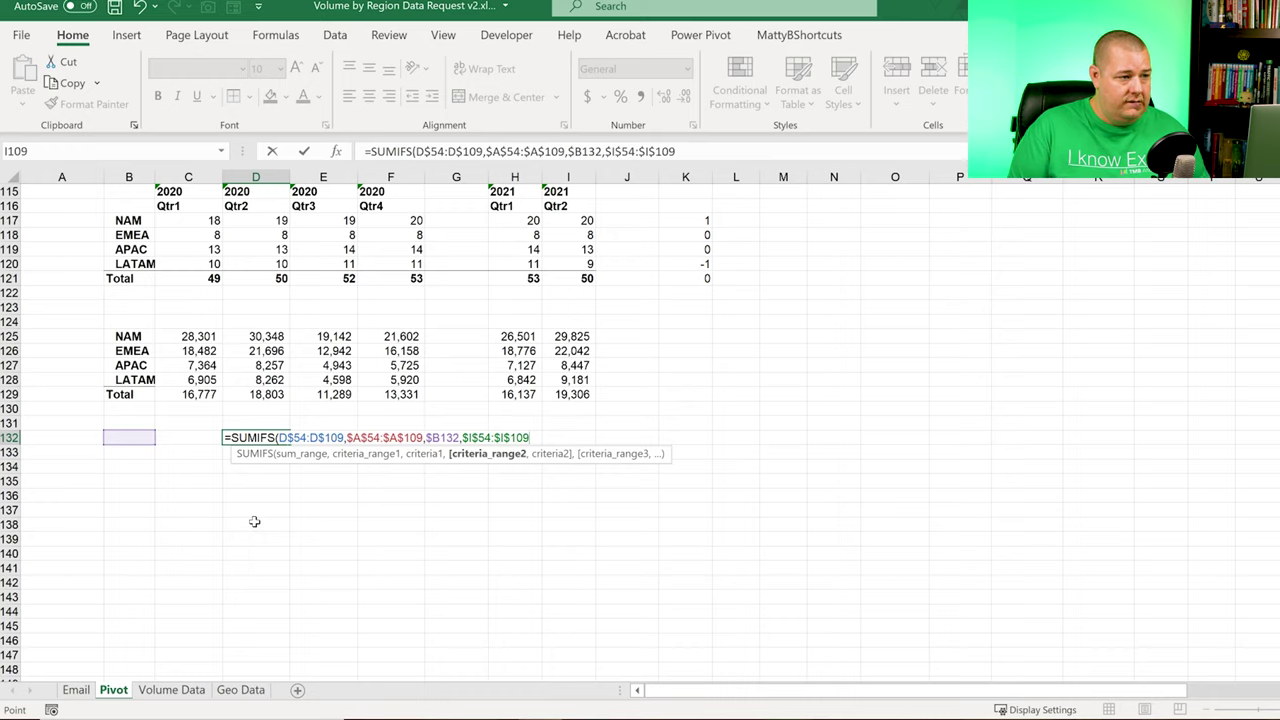
type(",\">0\"")
key("Return")
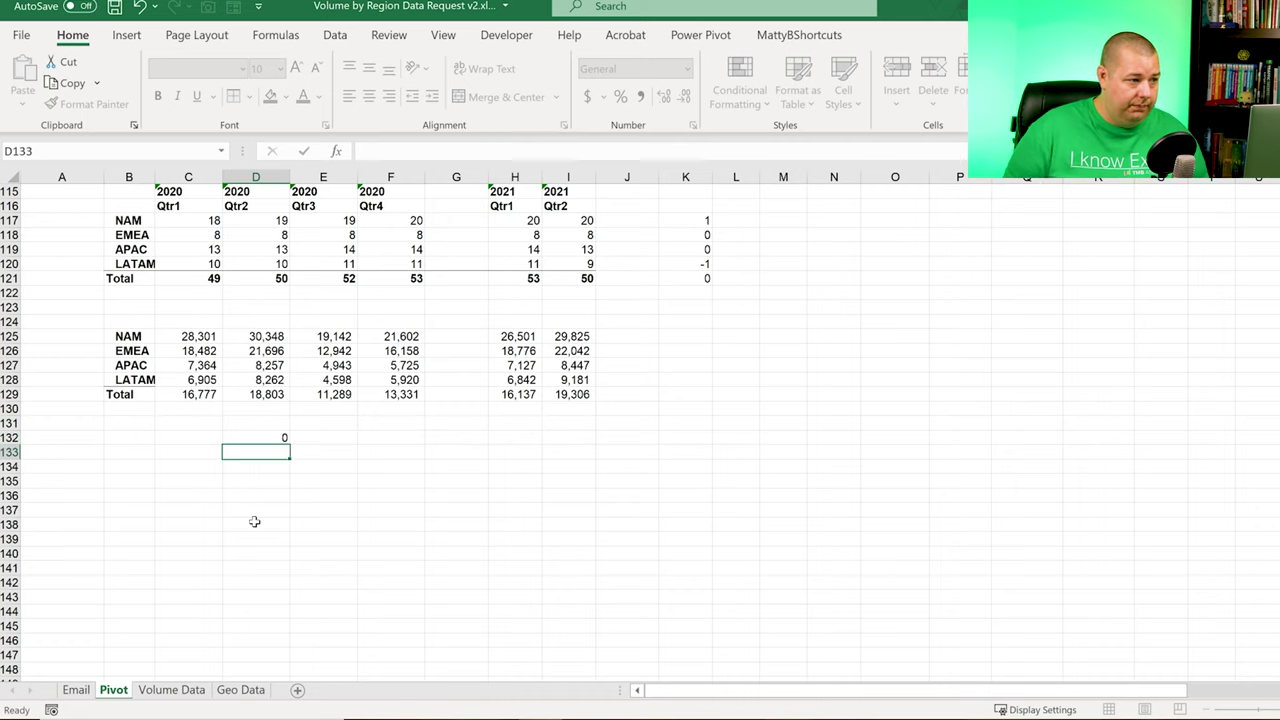
Step: Copy the region labels NAM through Total into B132:B136
key("Up")
key("Left")
key("Left")
key("Up")
key("Up")
key("Up")
key("Up")
key("Up")
key("Up")
key("Up")
key("ctrl+shift+Down")
key("ctrl+c")
key("Down")
key("Down")
key("Down")
key("Down")
Step: Fill the SUMIFS down through D135 and AutoSum D136 for a total of 937801
key("Down")
key("Down")
key("Down")
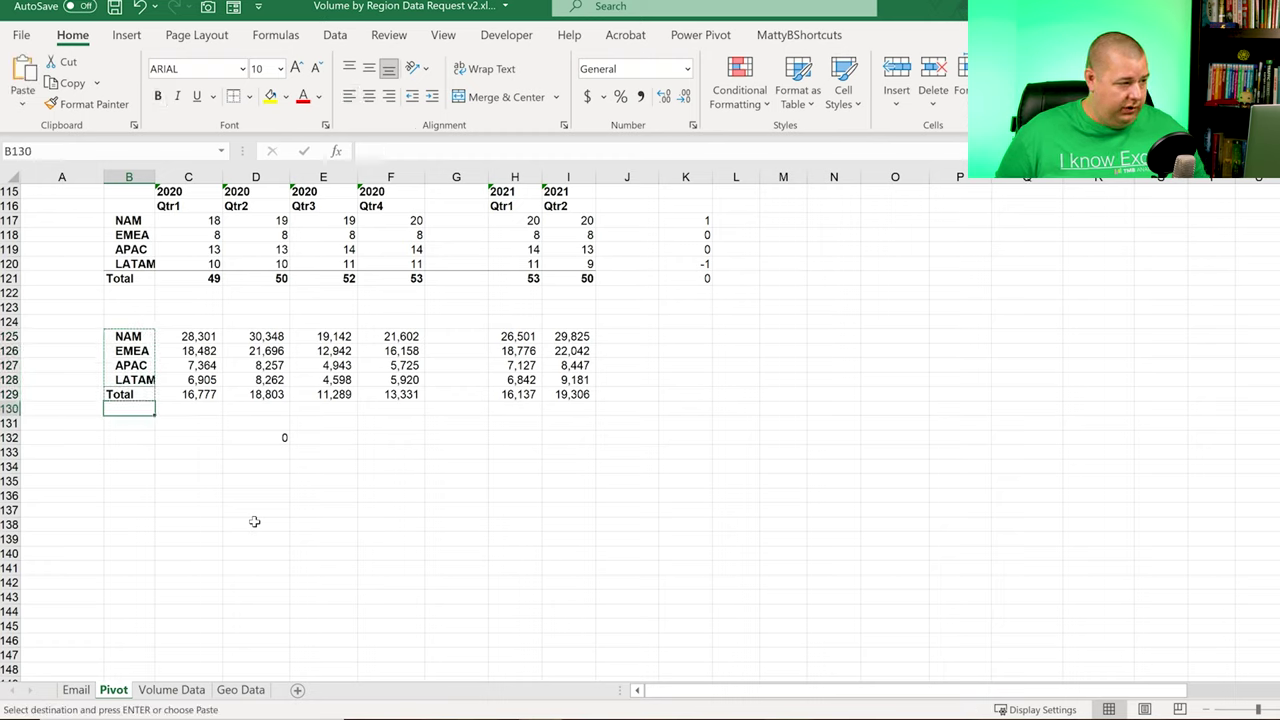
key("ctrl+v")
key("Down")
key("Down")
key("Down")
key("Down")
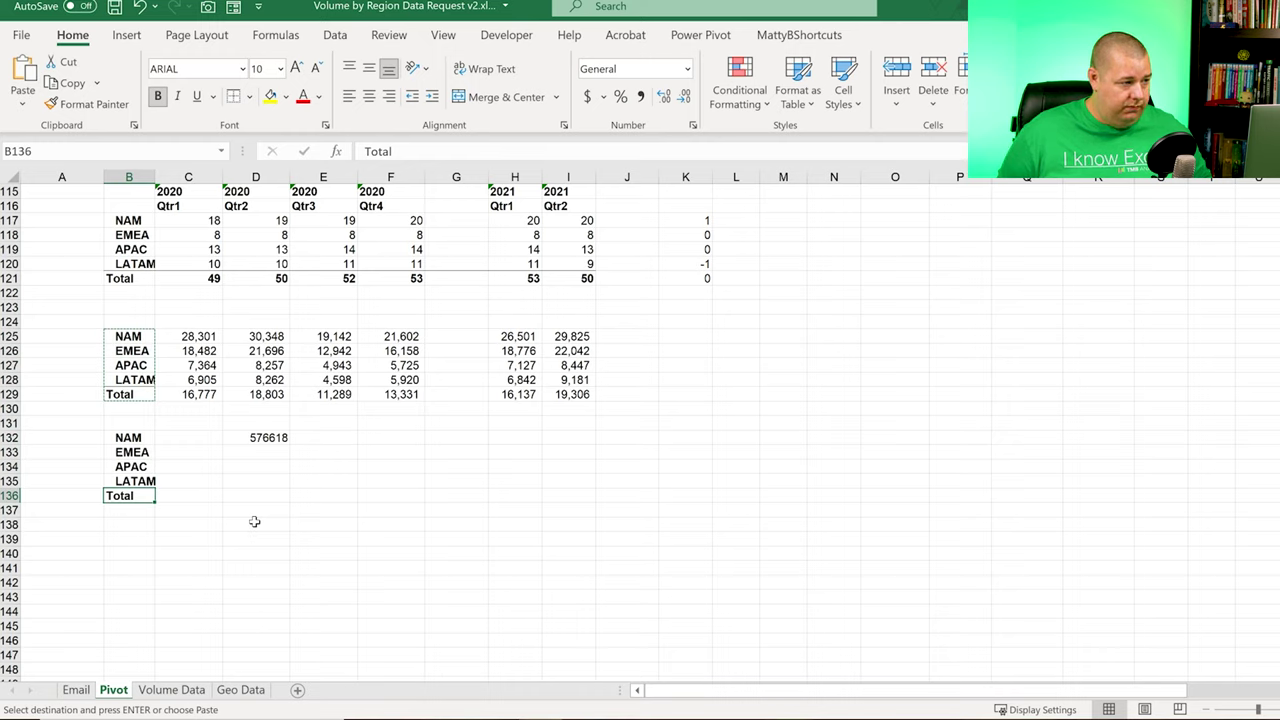
key("Right")
key("Right")
key("Up")
key("Up")
key("Up")
key("Up")
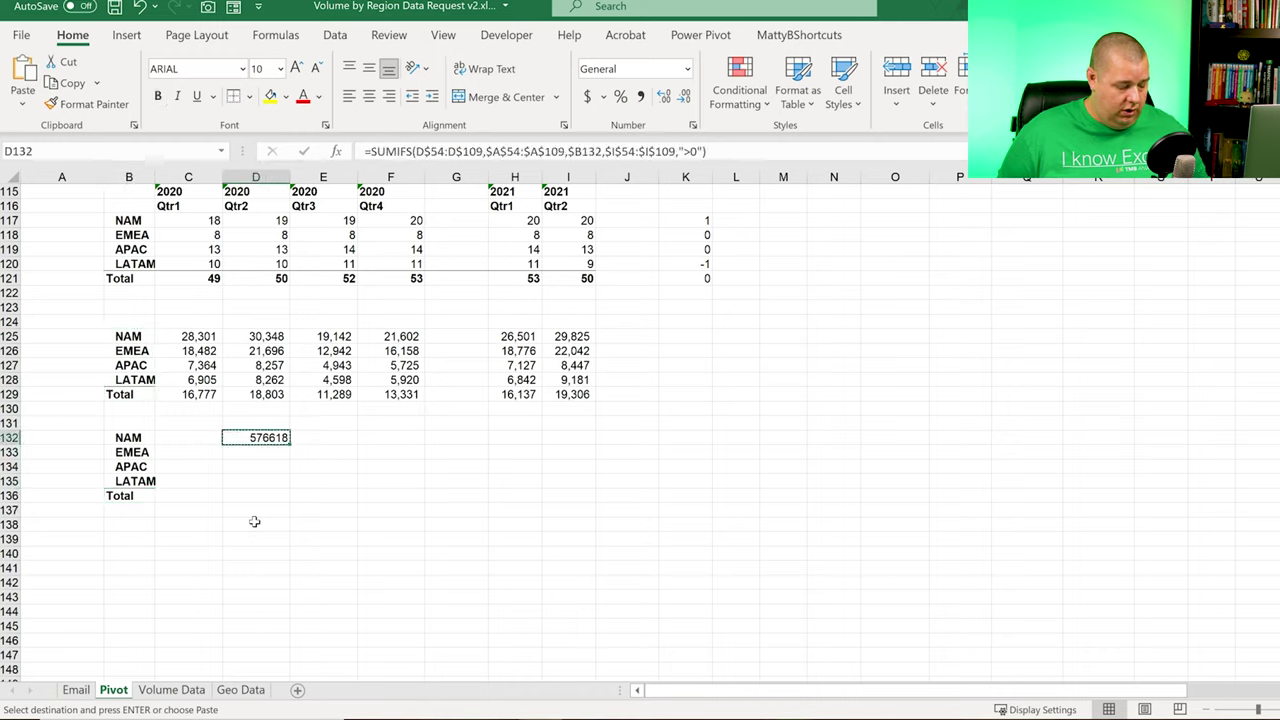
key("shift+Down")
key("shift+Down")
key("shift+Down")
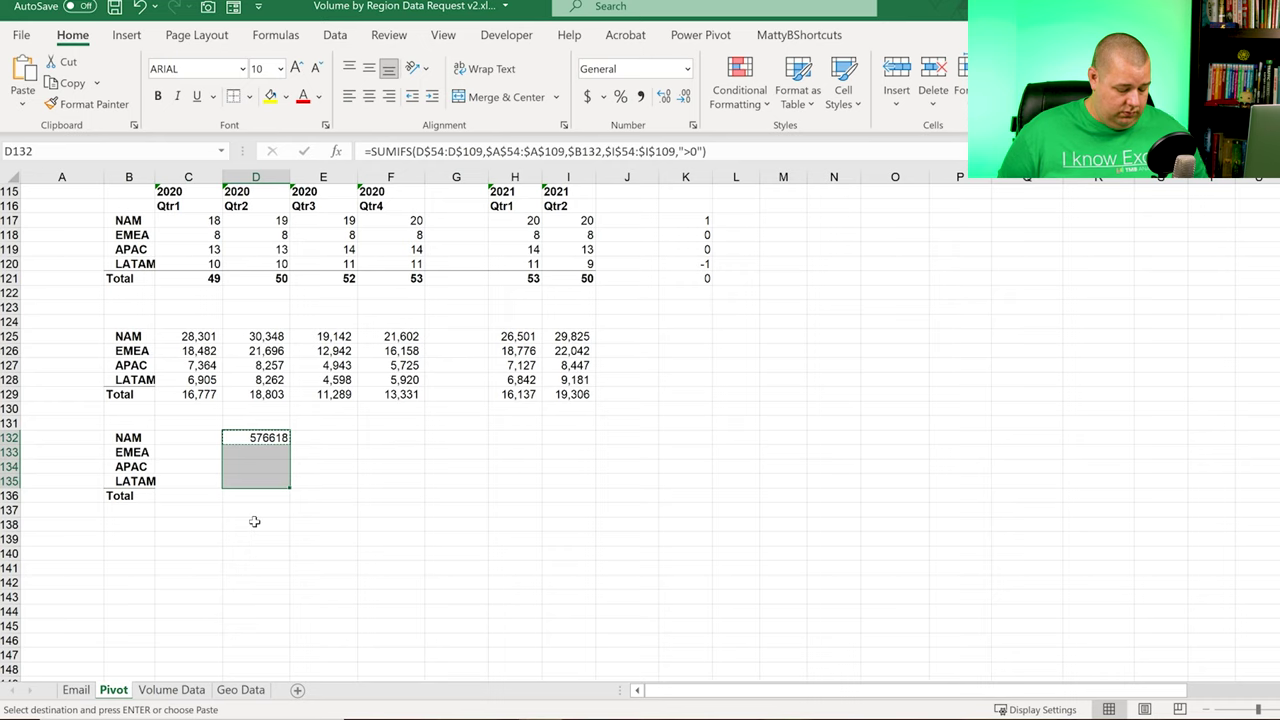
key("ctrl+v")
key("Down")
key("Down")
key("Down")
key("Down")
key("alt+equal")
key("Return")
key("Up")
key("Up")
key("Up")
key("Up")
key("Up")
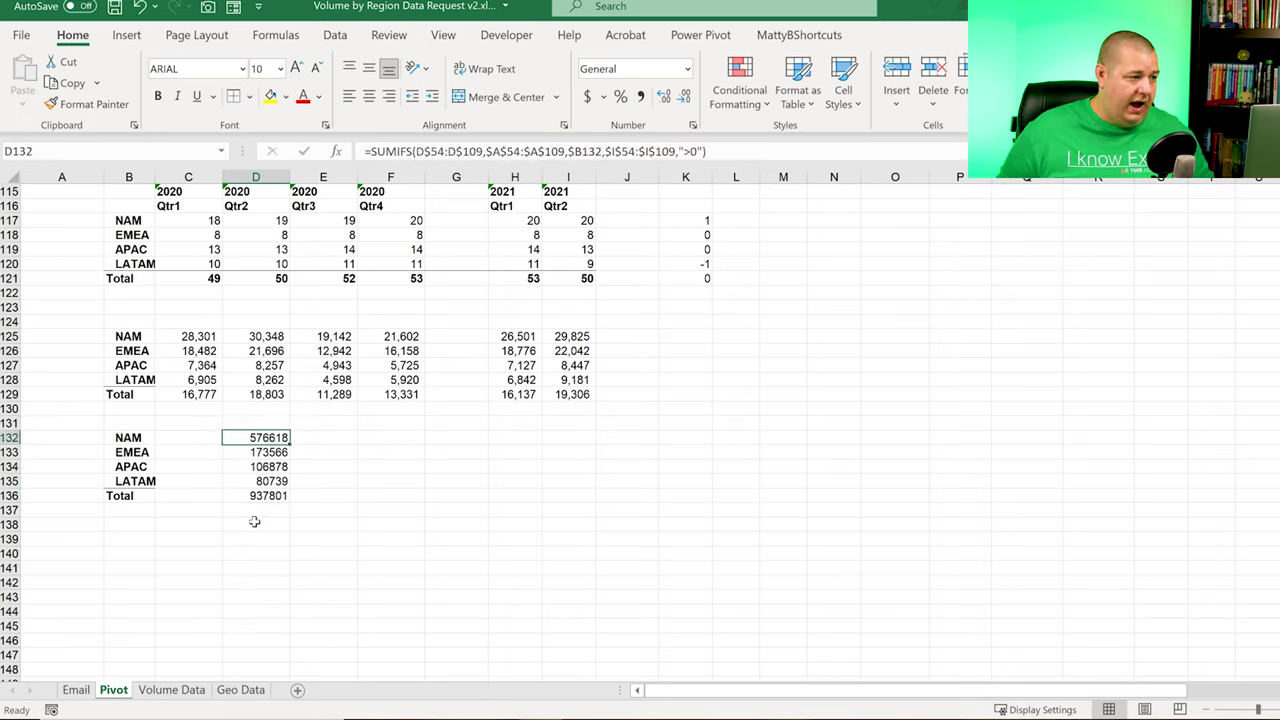
key("ctrl+shift+Down")
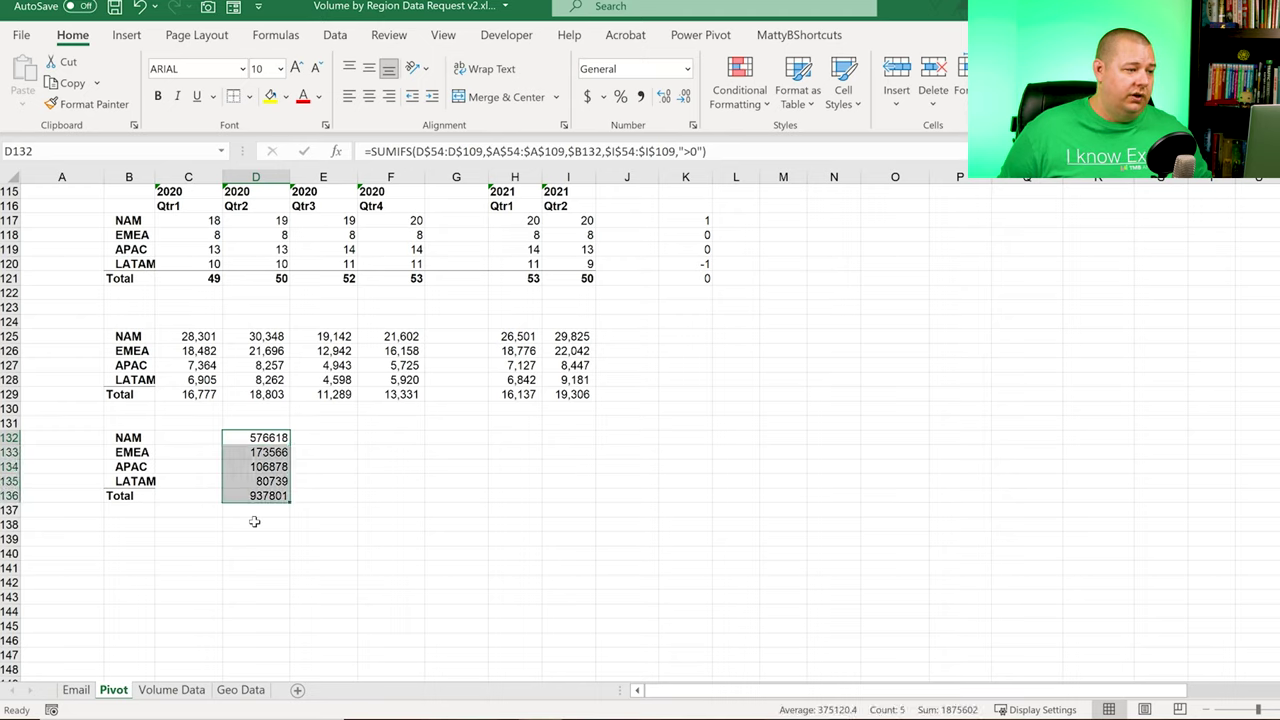
key("ctrl+c")
key("Right")
key("Right")
key("Right")
key("Right")
key("Right")
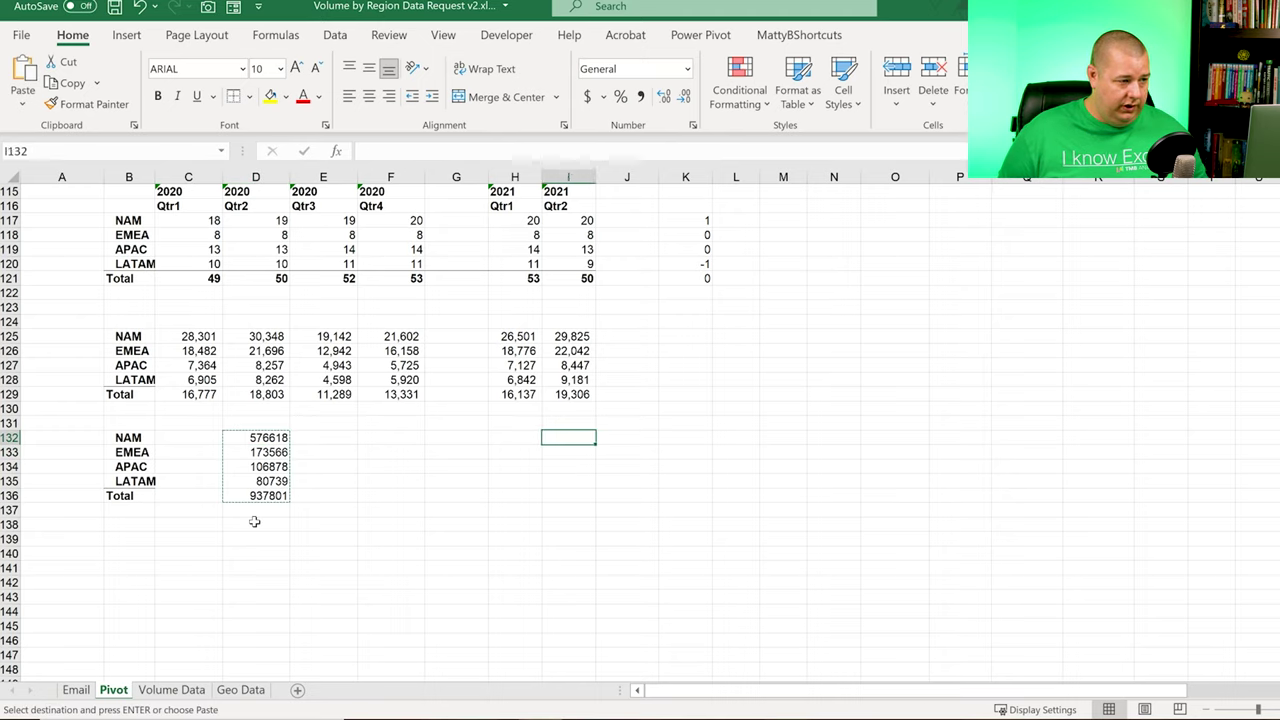
Step: Paste the copied formulas into I132:I136 and shift I132's summed range to column D
key("ctrl+v")
key("Down")
key("Up")
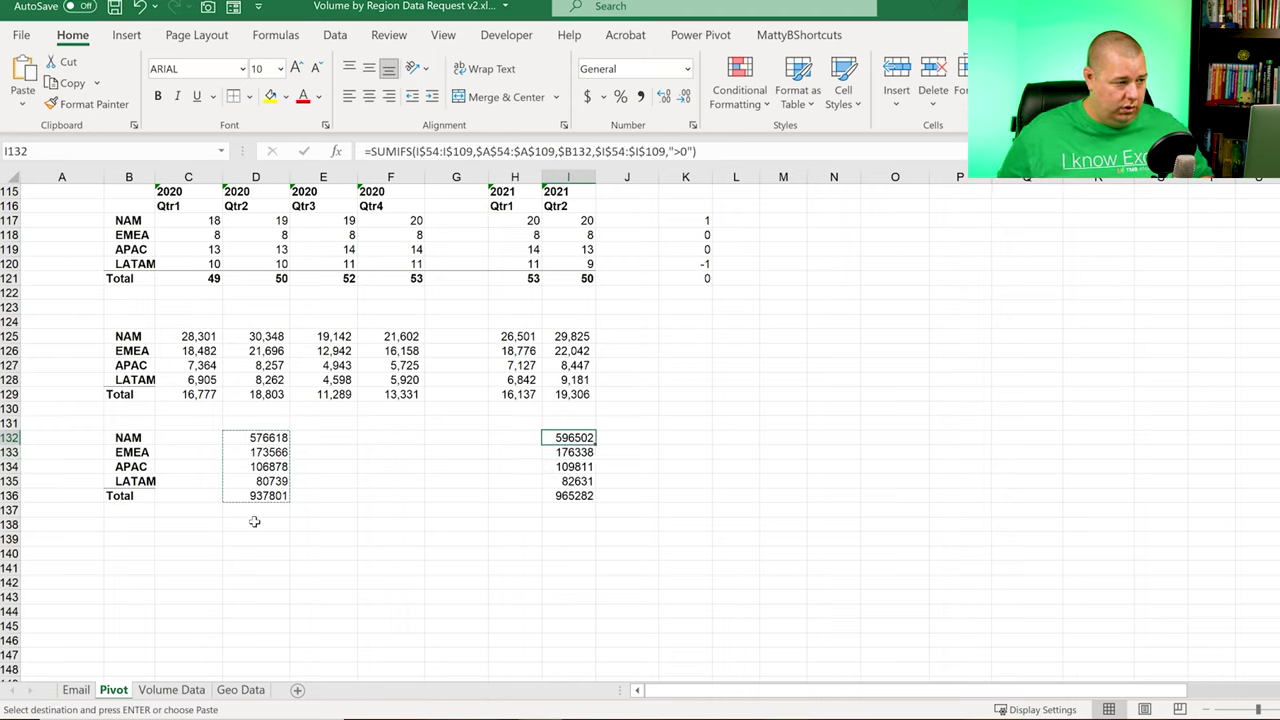
key("F2")
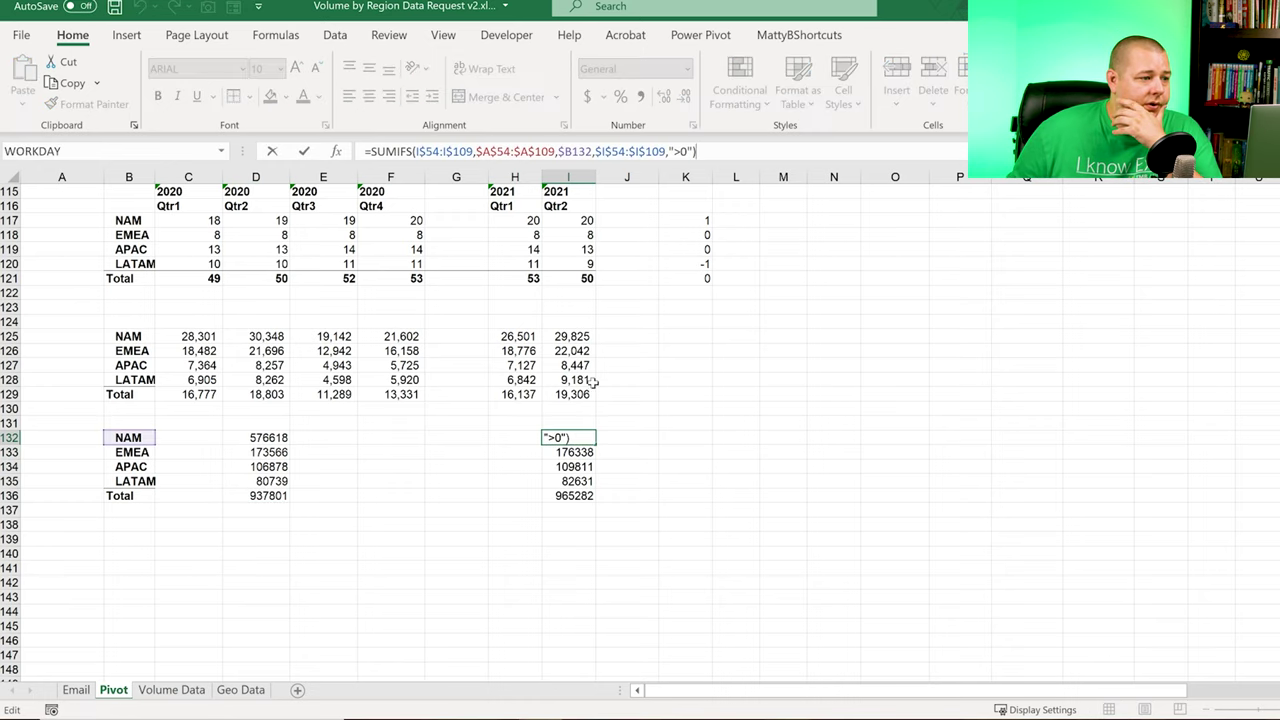
scroll(593, 383, "up", 5)
scroll(593, 383, "up", 6)
scroll(593, 383, "up", 12)
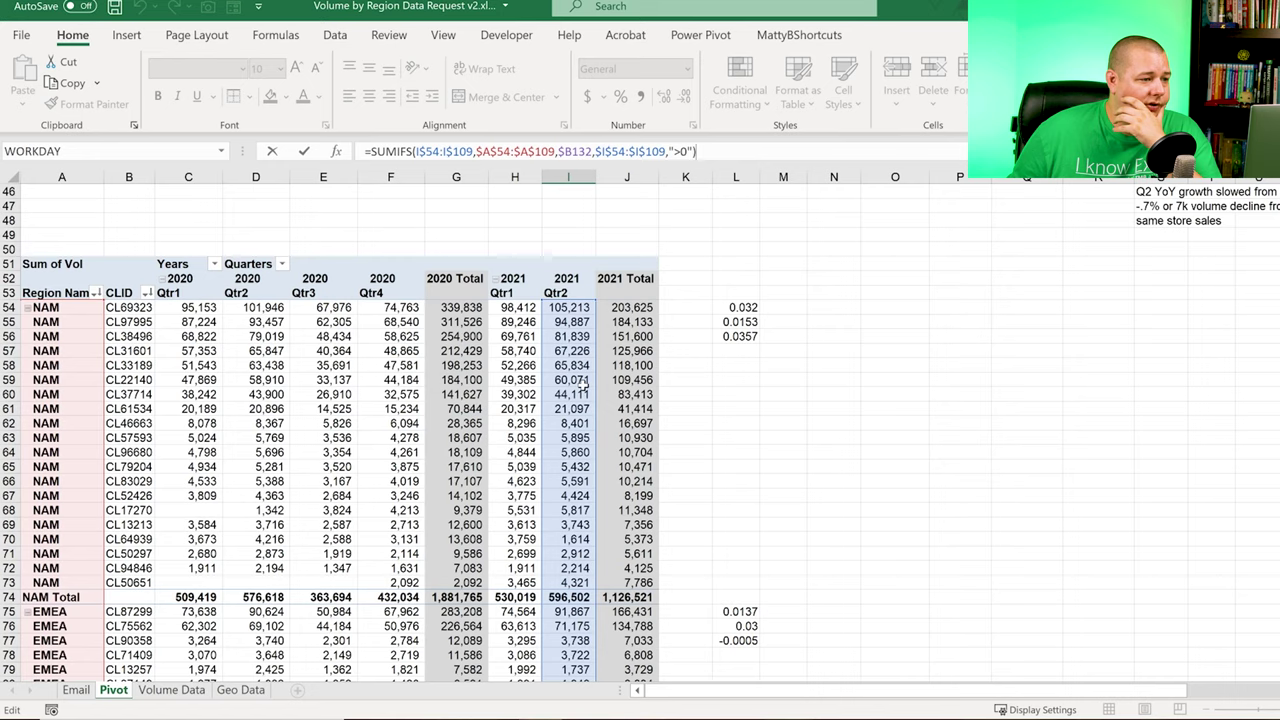
left_click_drag(543, 395, 483, 393)
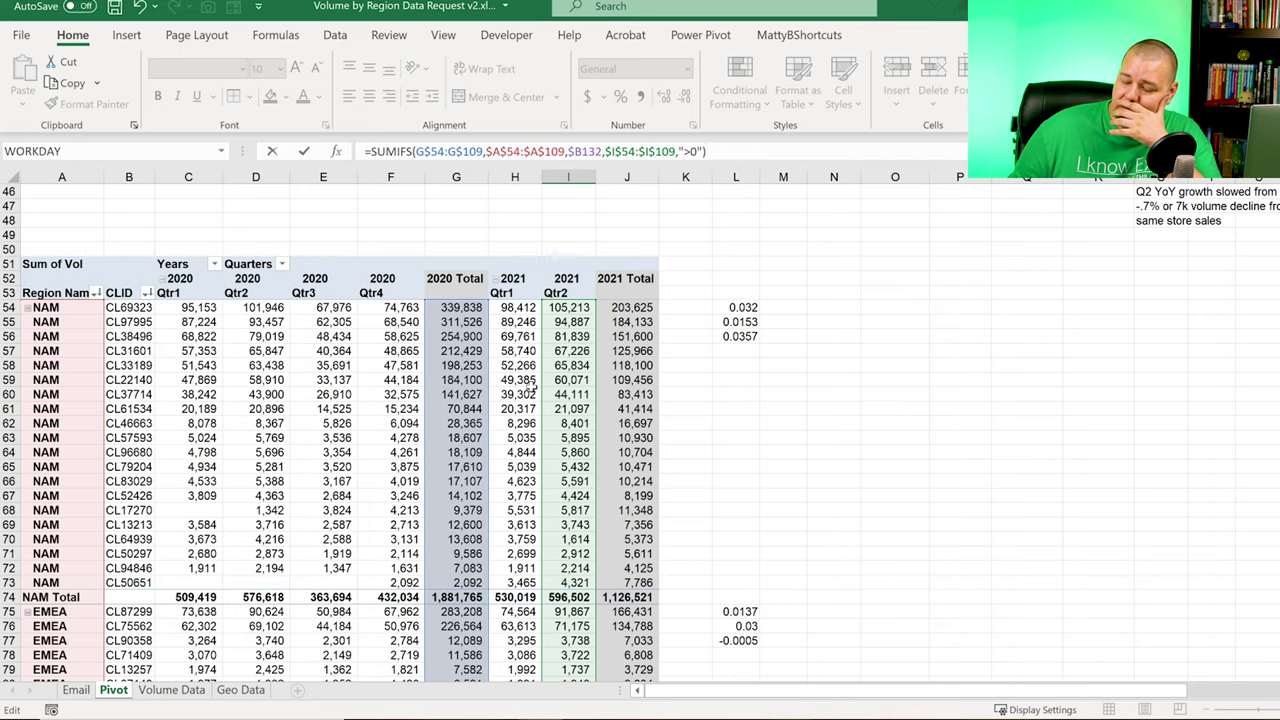
left_click_drag(493, 385, 280, 385)
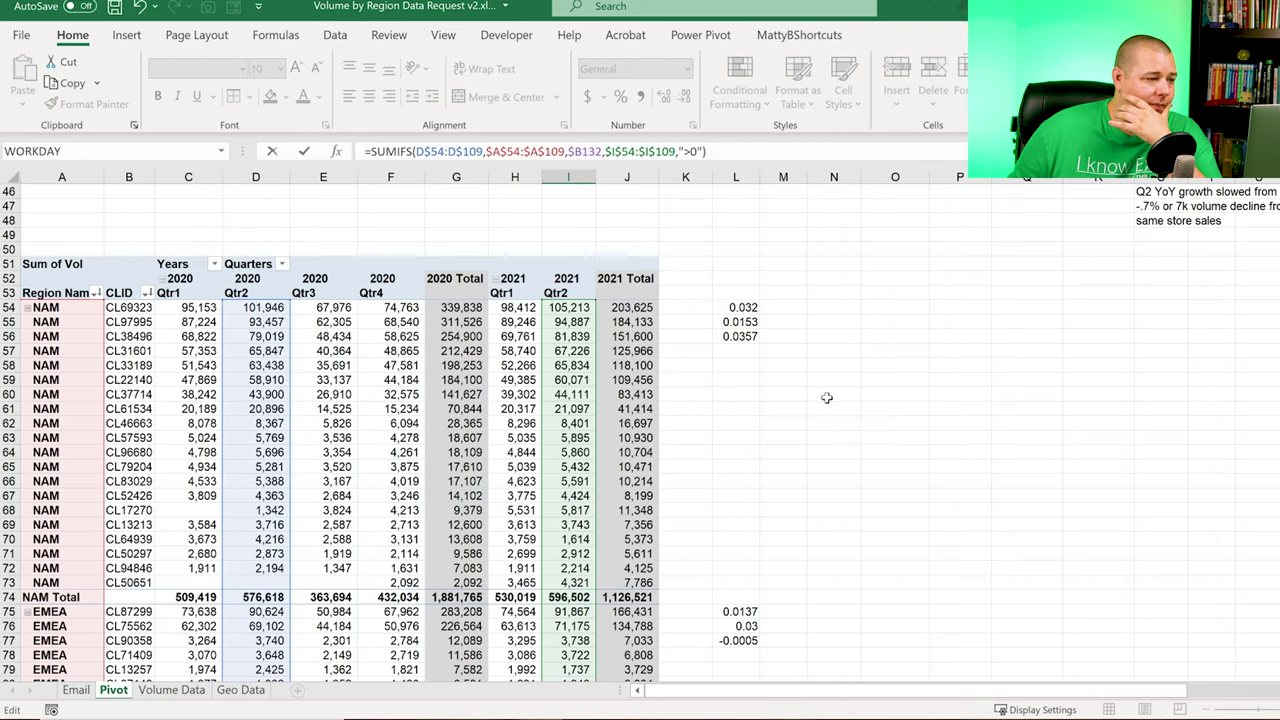
key("Return")
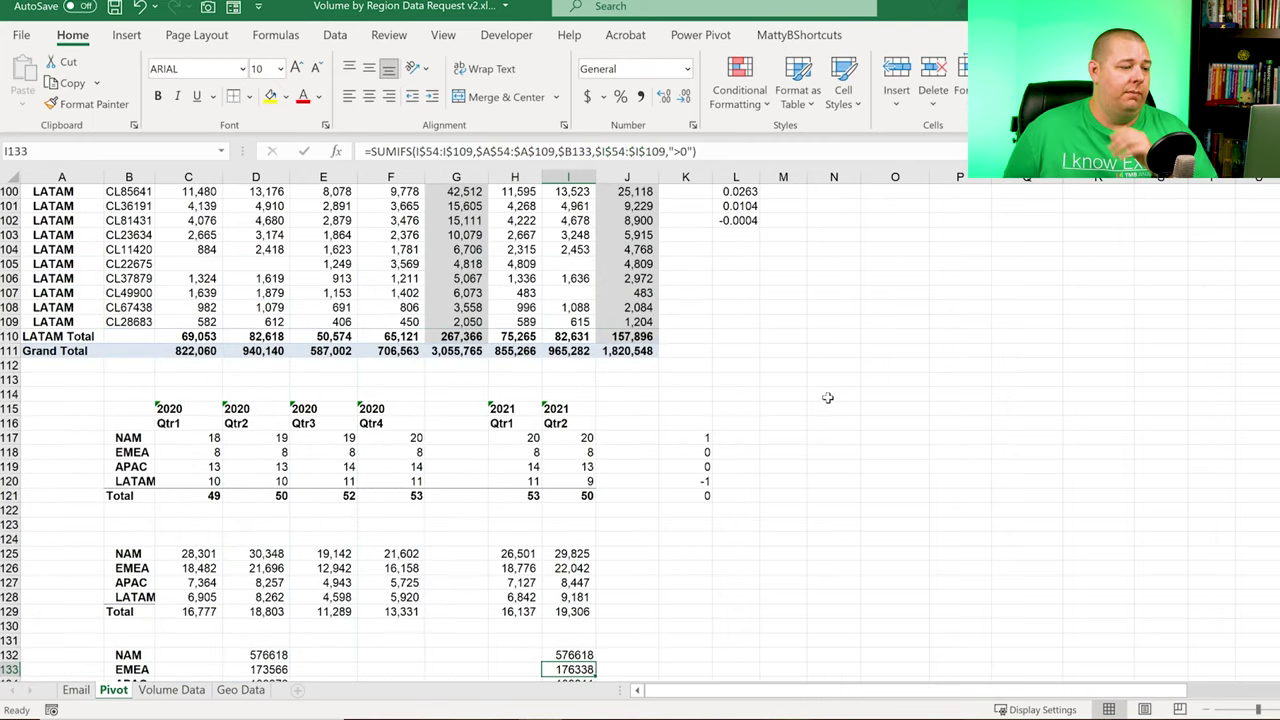
key("Up")
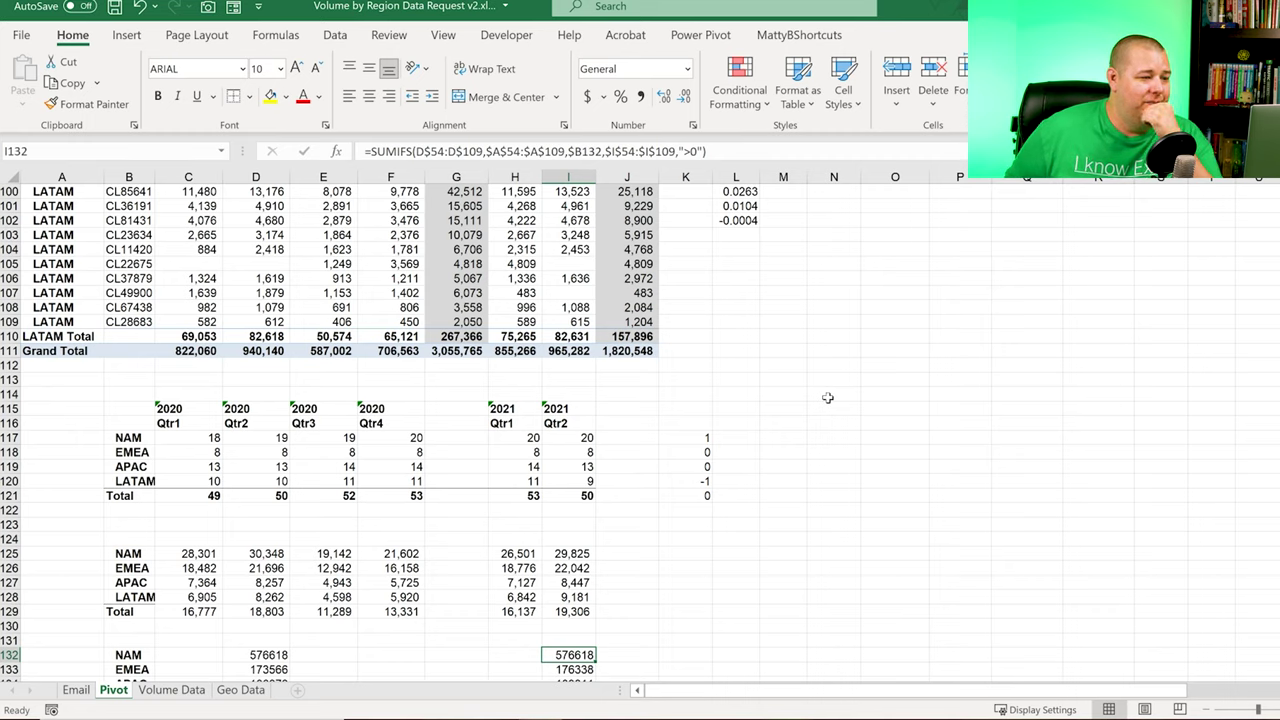
Step: Correct I132 to sum 2021 Qtr2 only where 2020 Qtr2 volume is >0, giving 592181
key("F2")
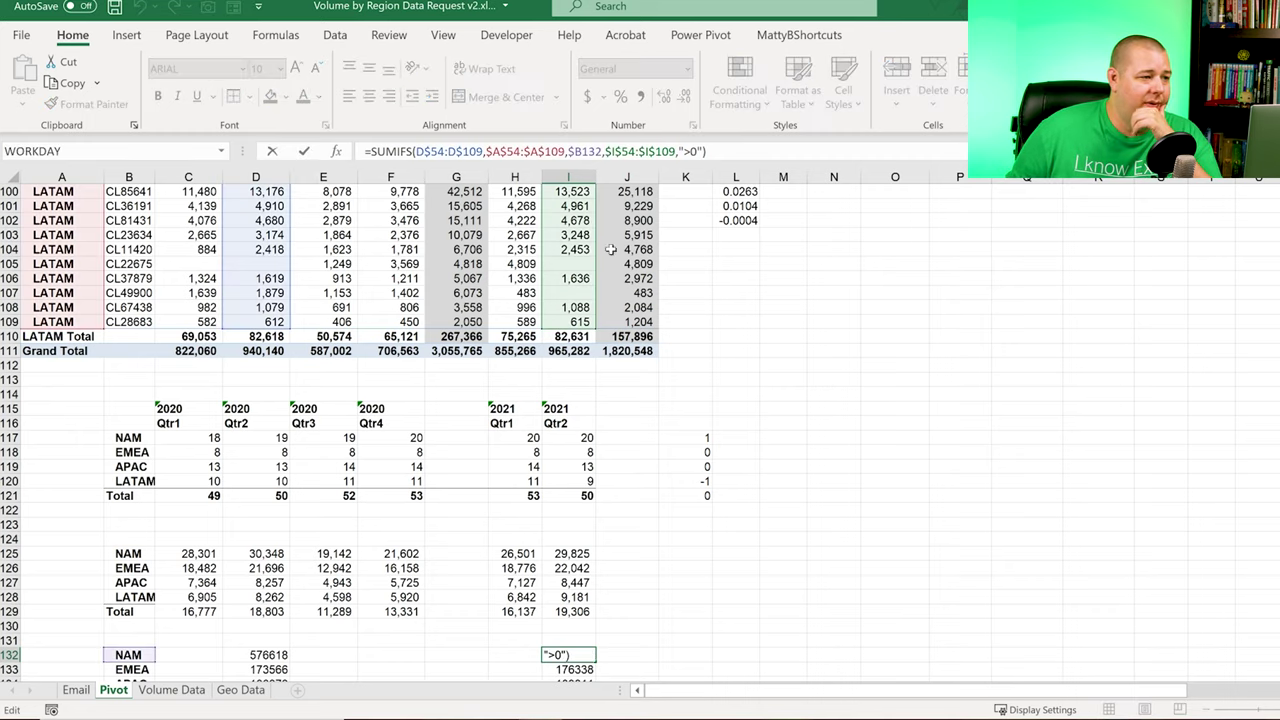
left_click_drag(285, 253, 705, 248)
left_click_drag(540, 240, 260, 249)
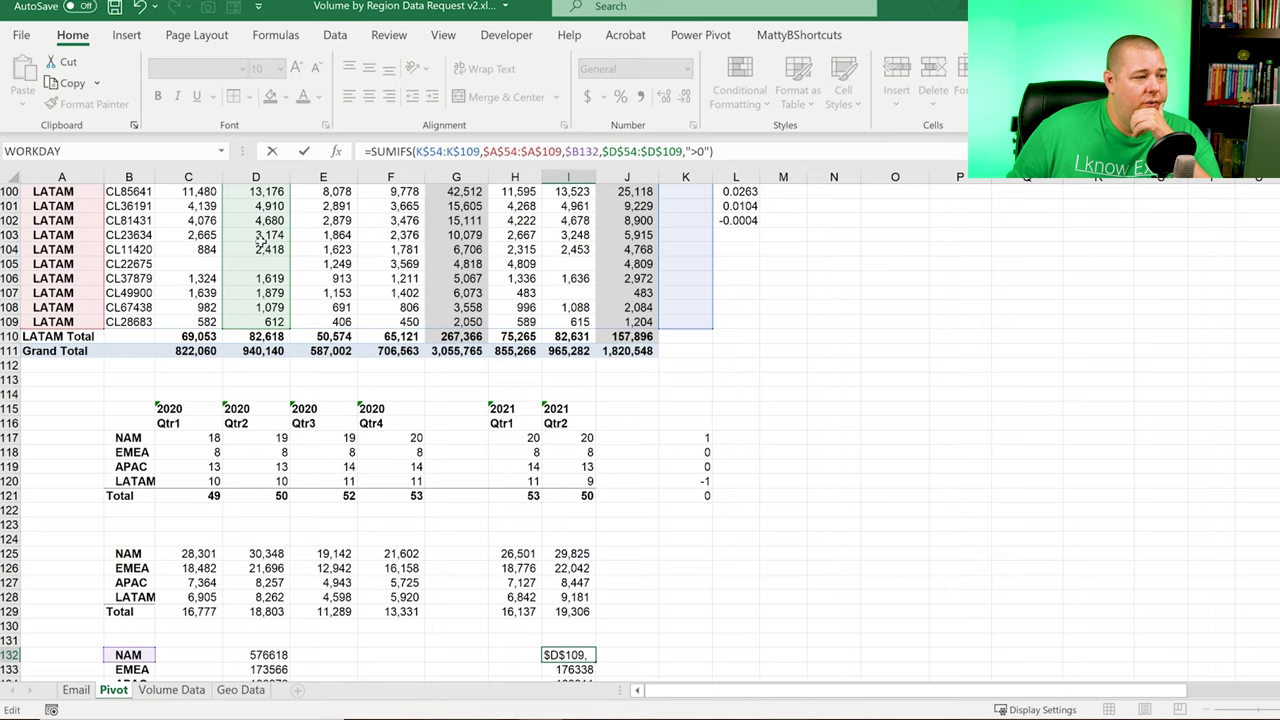
left_click_drag(657, 244, 580, 240)
key("Return")
key("Up")
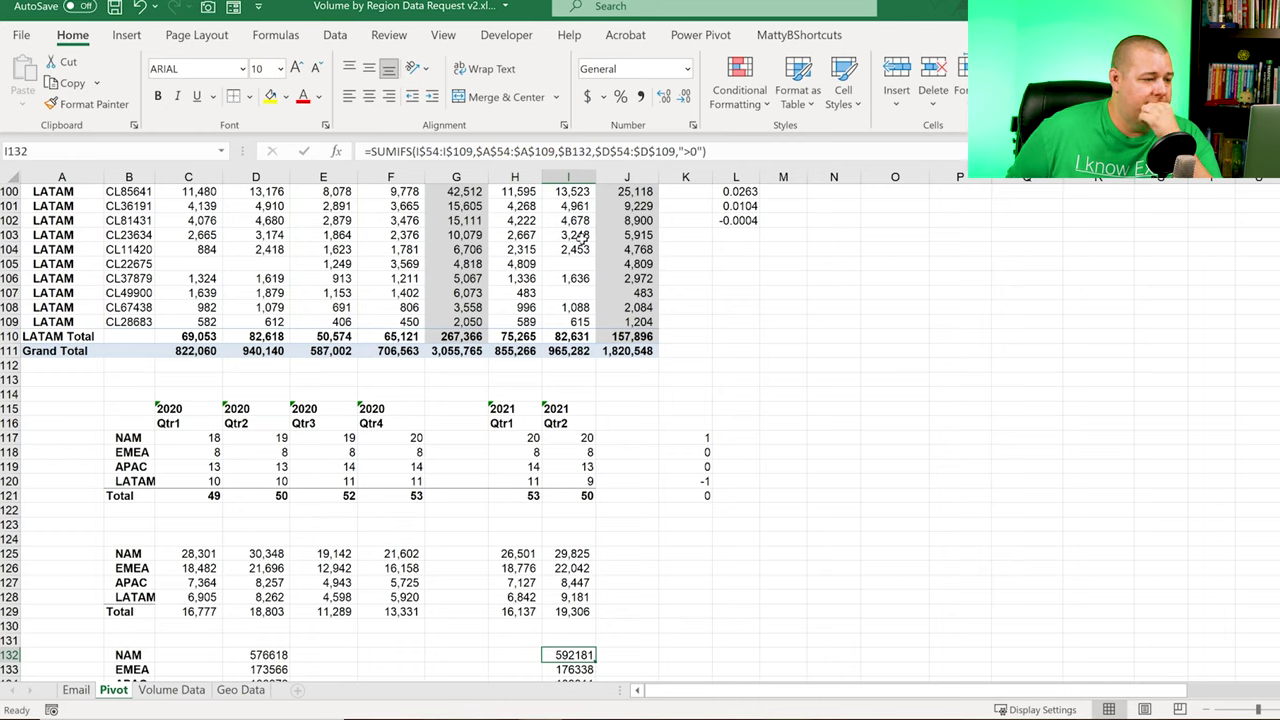
key("Right")
Step: Enter the NAM growth formula =I132/D132-1 in J132
type("=")
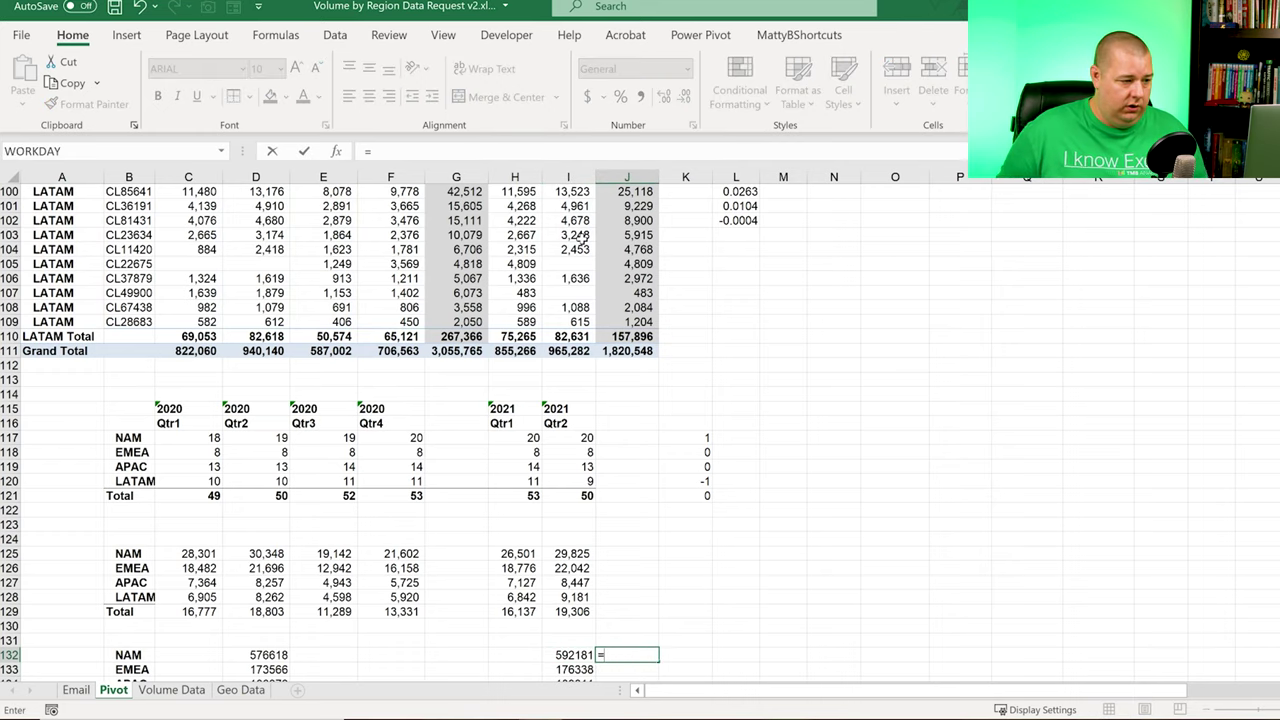
key("Left")
type("/")
key("Left")
key("Left")
key("Left")
key("Left")
key("Left")
key("Left")
type("-1")
key("ctrl+Return")
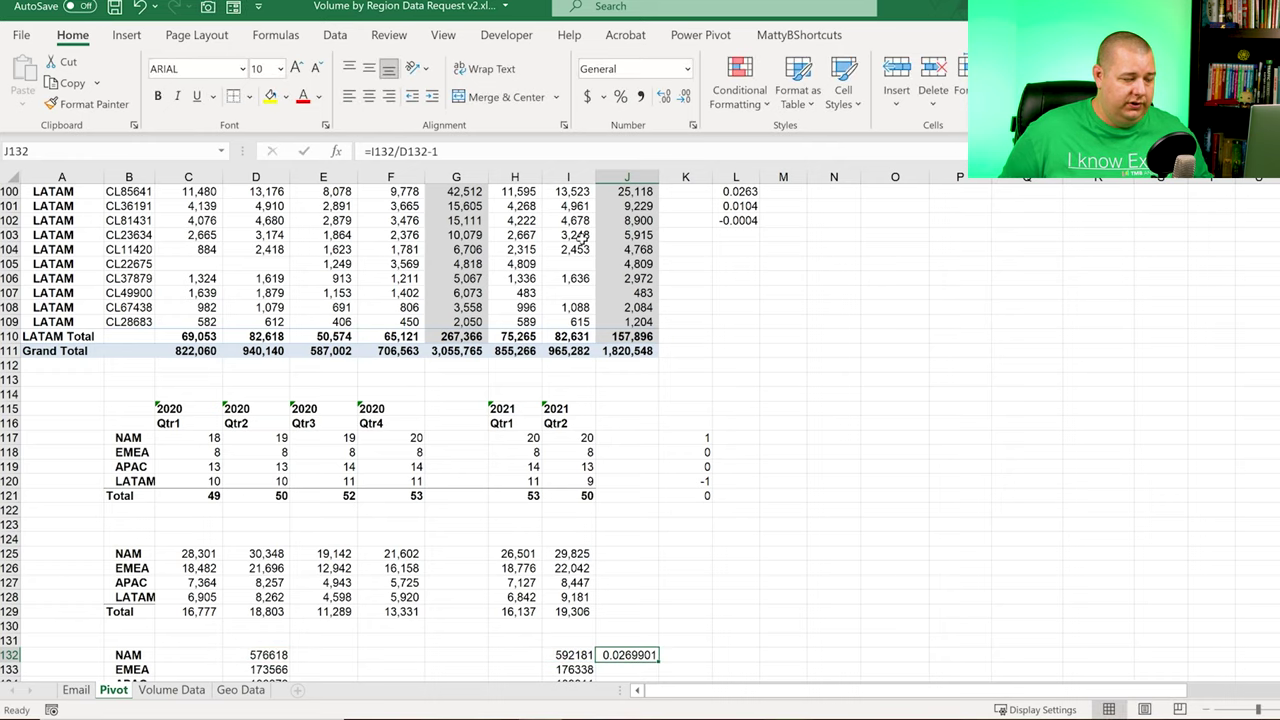
Step: Copy the corrected I132 same-store formula to the other regions in I133:I135
key("Left")
key("shift+Down")
key("ctrl+c")
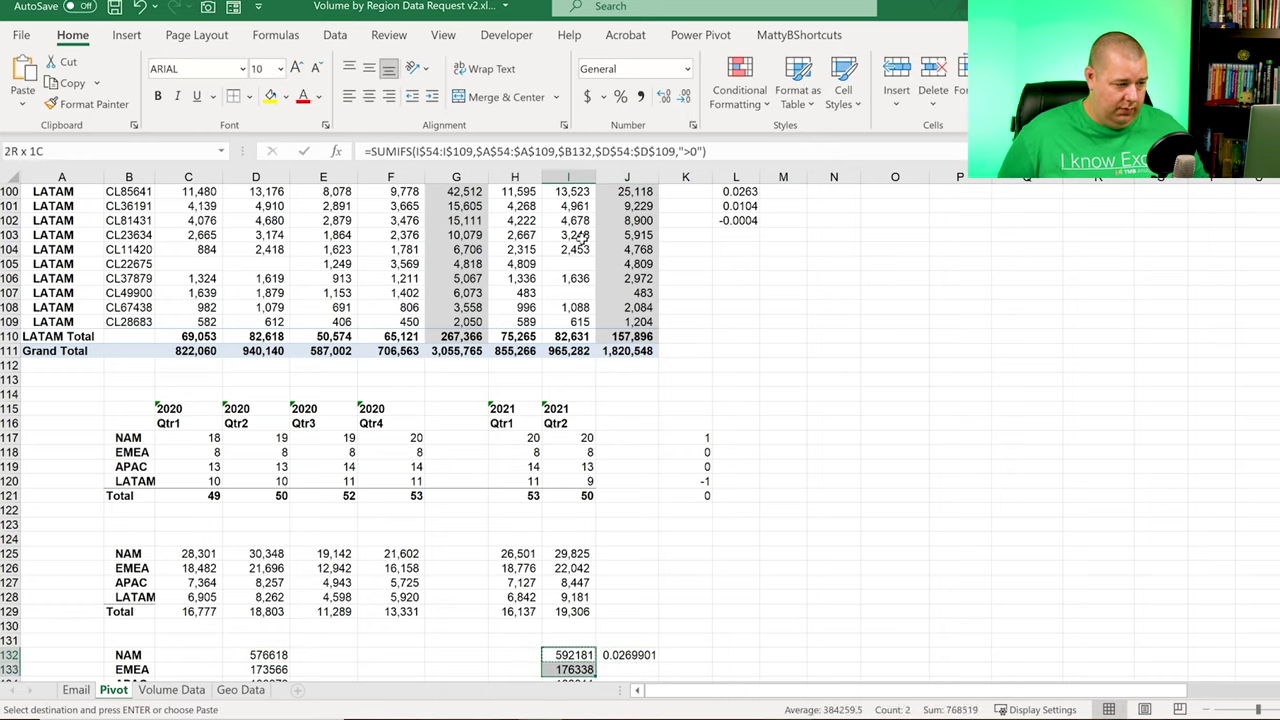
key("shift+Down")
key("shift+Down")
key("shift+Down")
key("shift+Up")
key("ctrl+v")
Step: Fill the growth formula down J132:J136, giving NAM 0.0269901 and Total 0.0233589
key("Right")
key("shift+Down")
key("shift+Down")
key("shift+Down")
key("shift+Down")
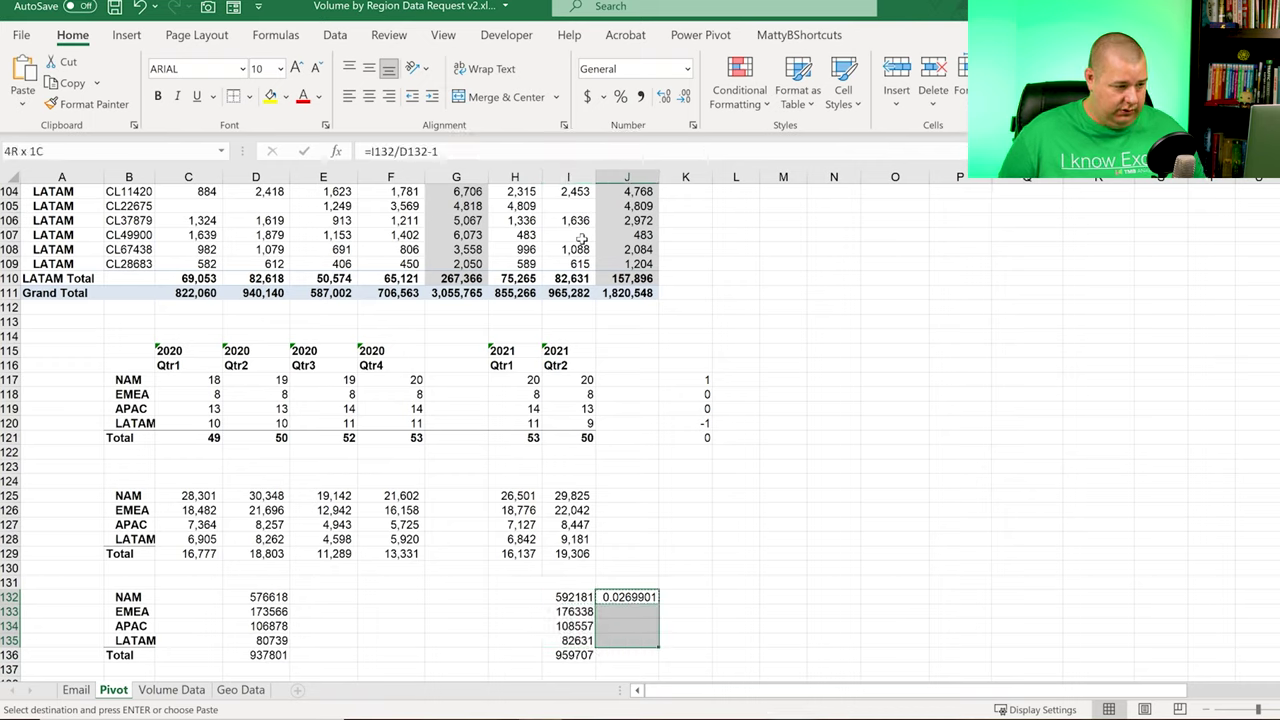
key("ctrl+d")
key("Down")
key("Down")
key("Down")
key("Down")
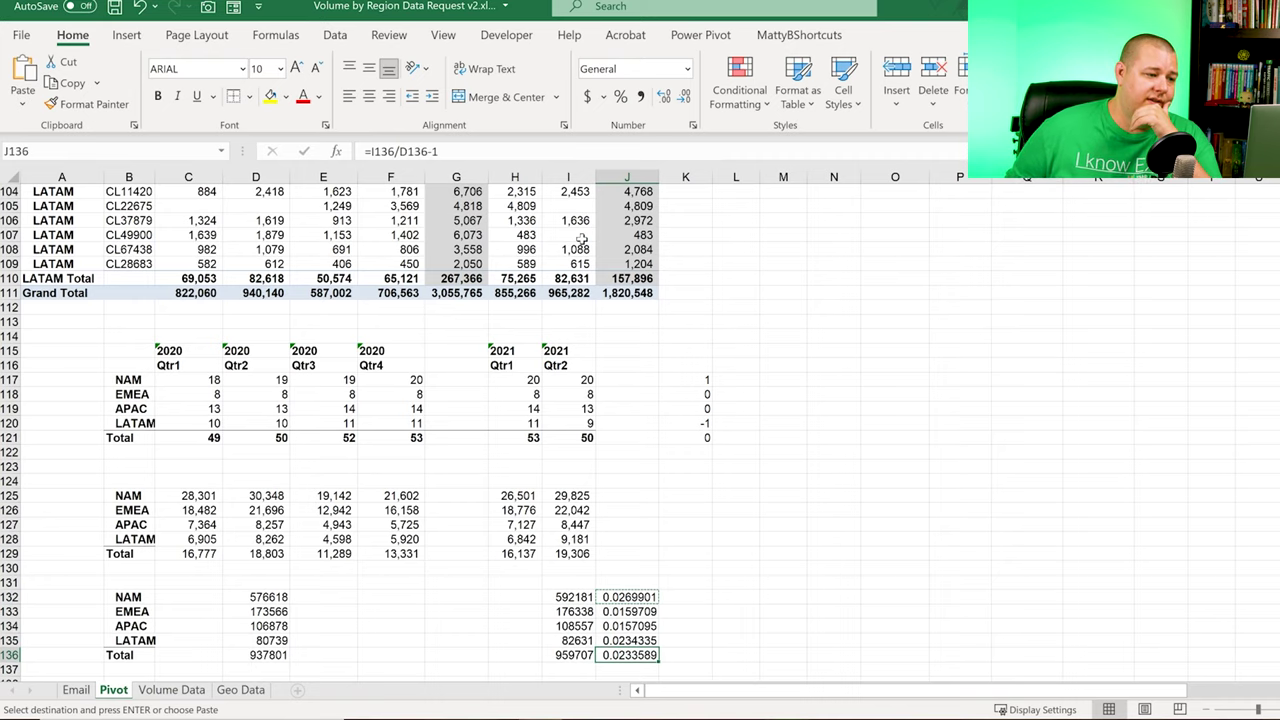
scroll(877, 447, "up", 8)
scroll(877, 447, "down", 8)
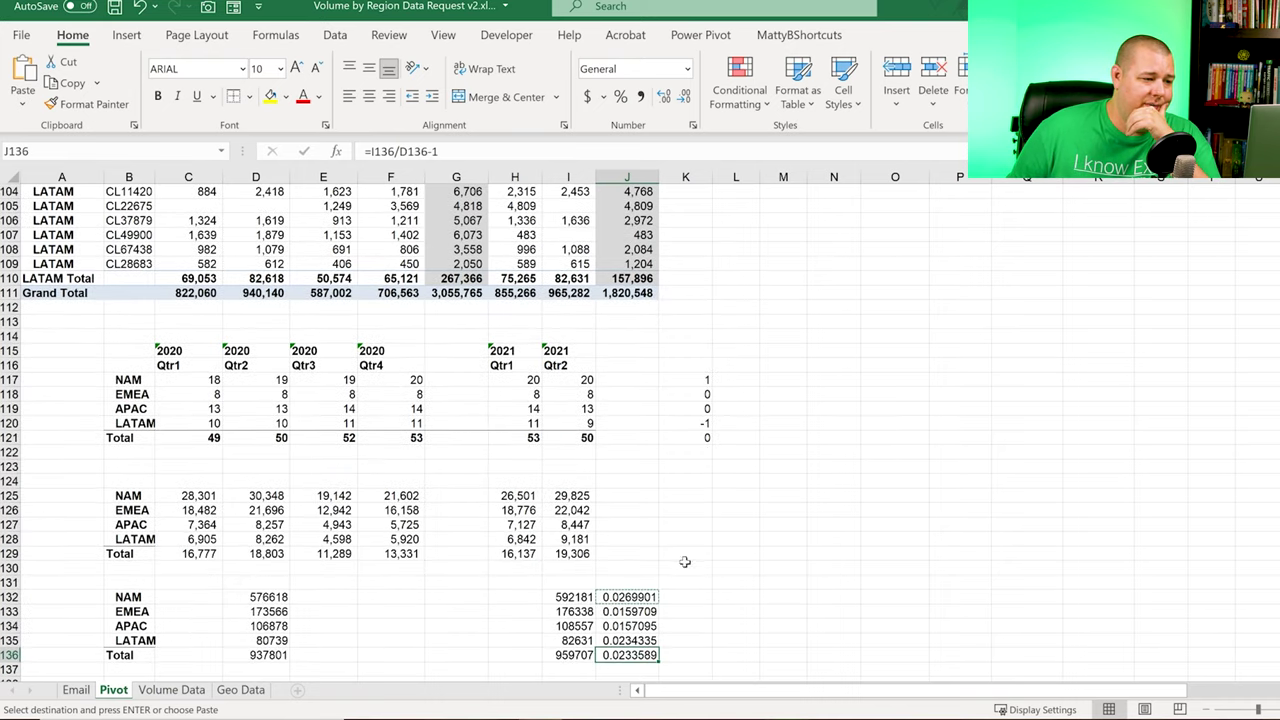
left_click(573, 596)
left_click(257, 611)
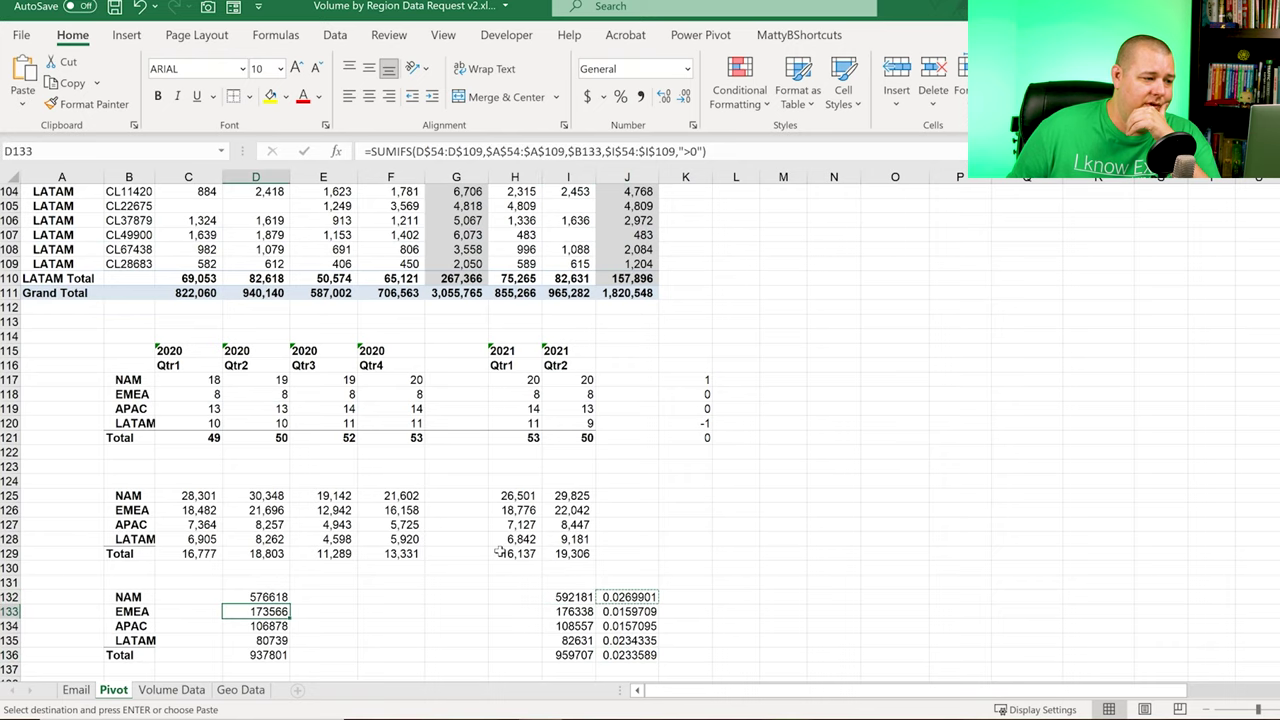
scroll(500, 551, "up", 20)
scroll(500, 551, "up", 7)
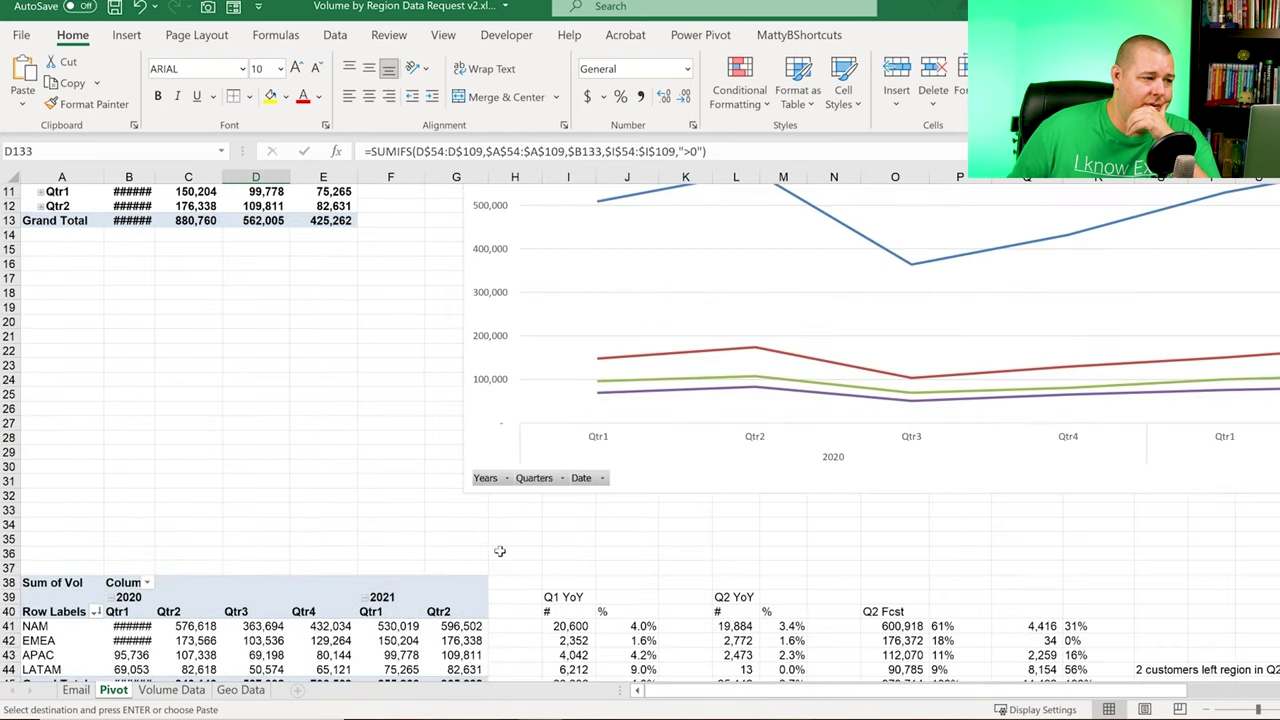
scroll(500, 551, "down", 5)
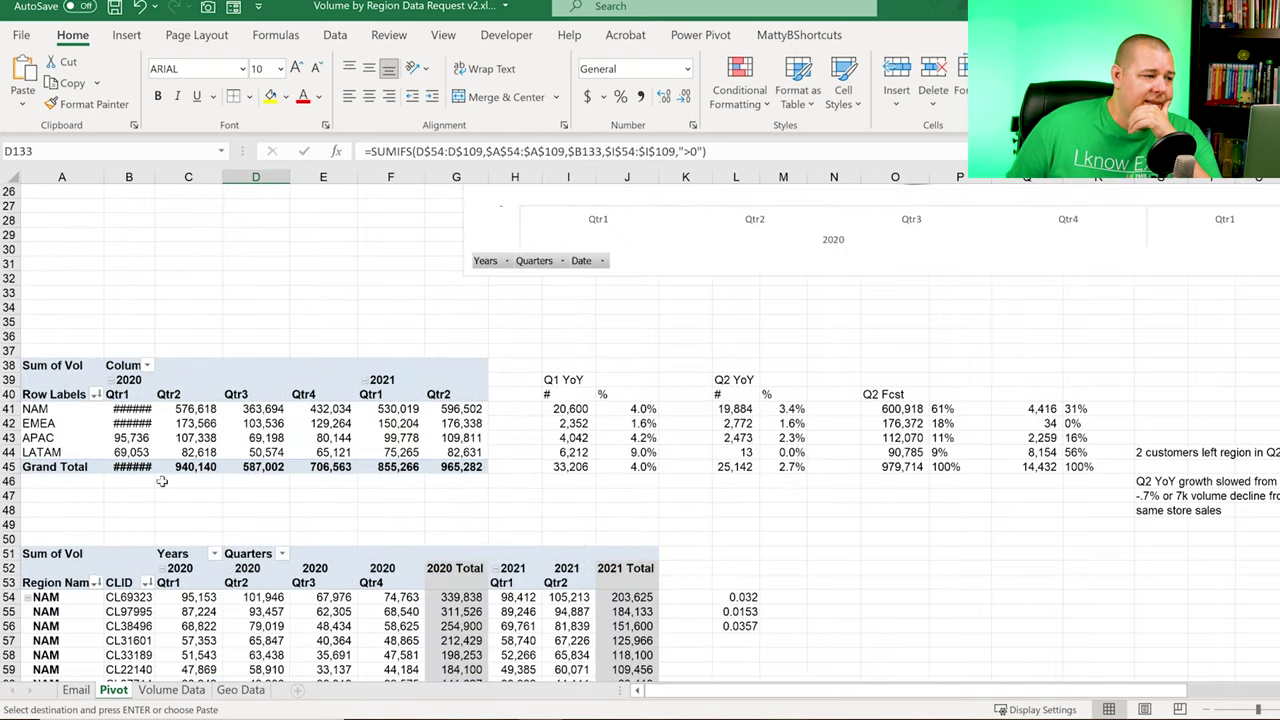
left_click(177, 420)
scroll(546, 519, "down", 20)
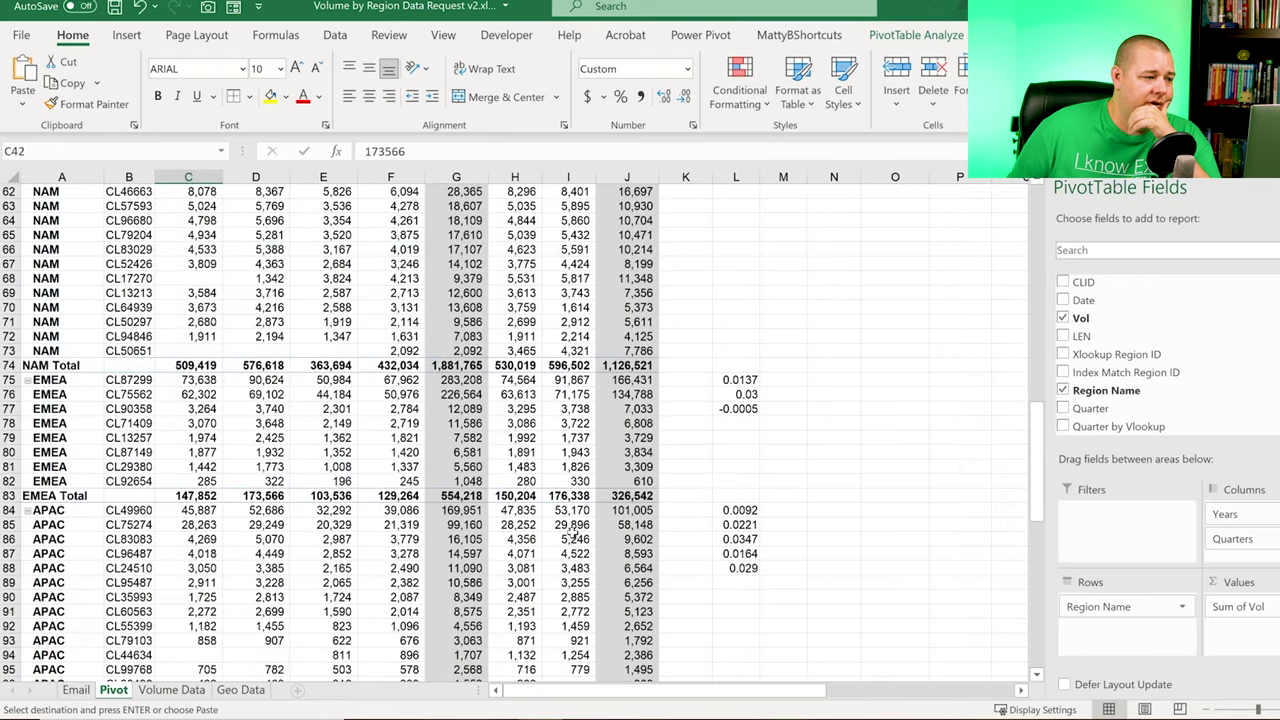
scroll(572, 533, "down", 6)
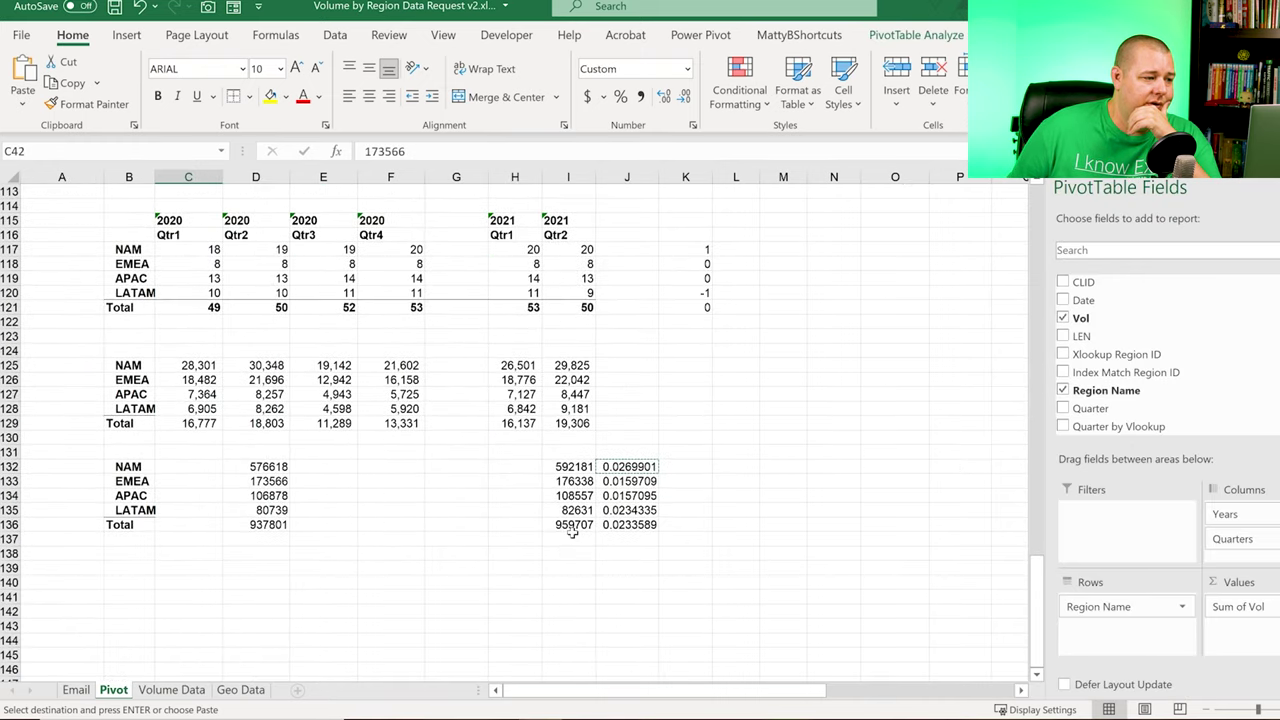
left_click(561, 455)
left_click(560, 467)
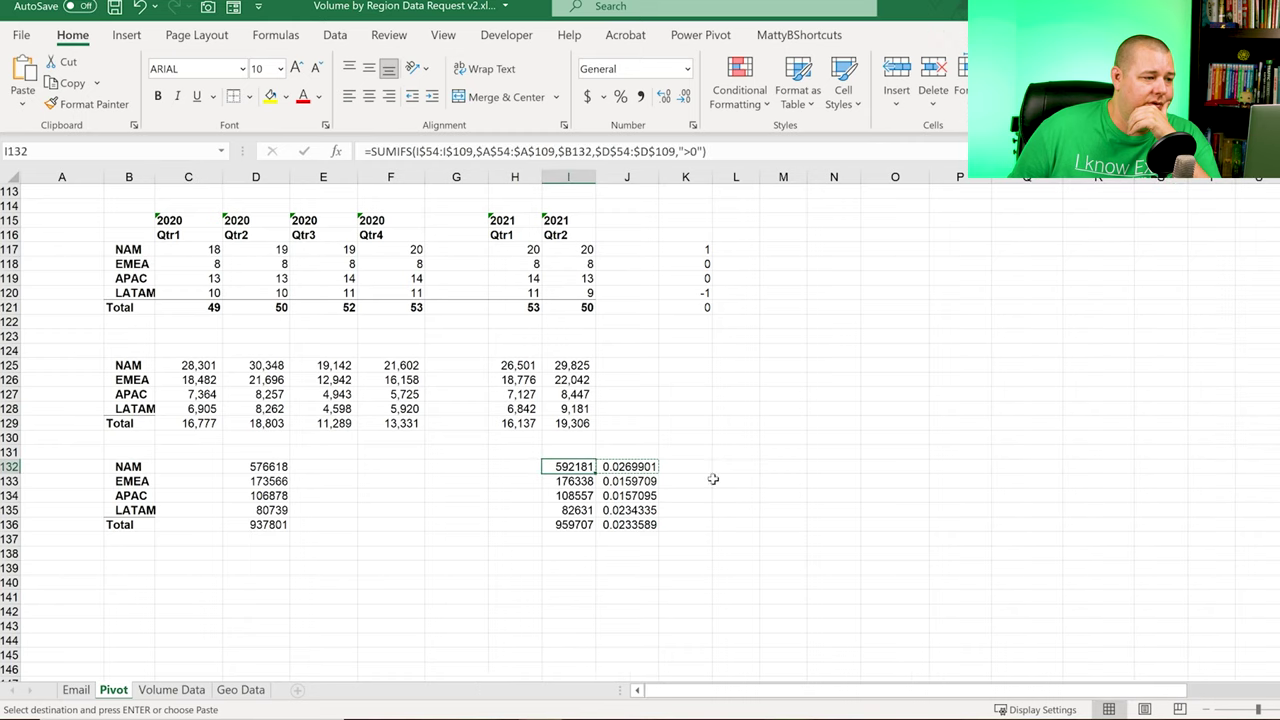
scroll(713, 479, "up", 9)
scroll(713, 479, "up", 12)
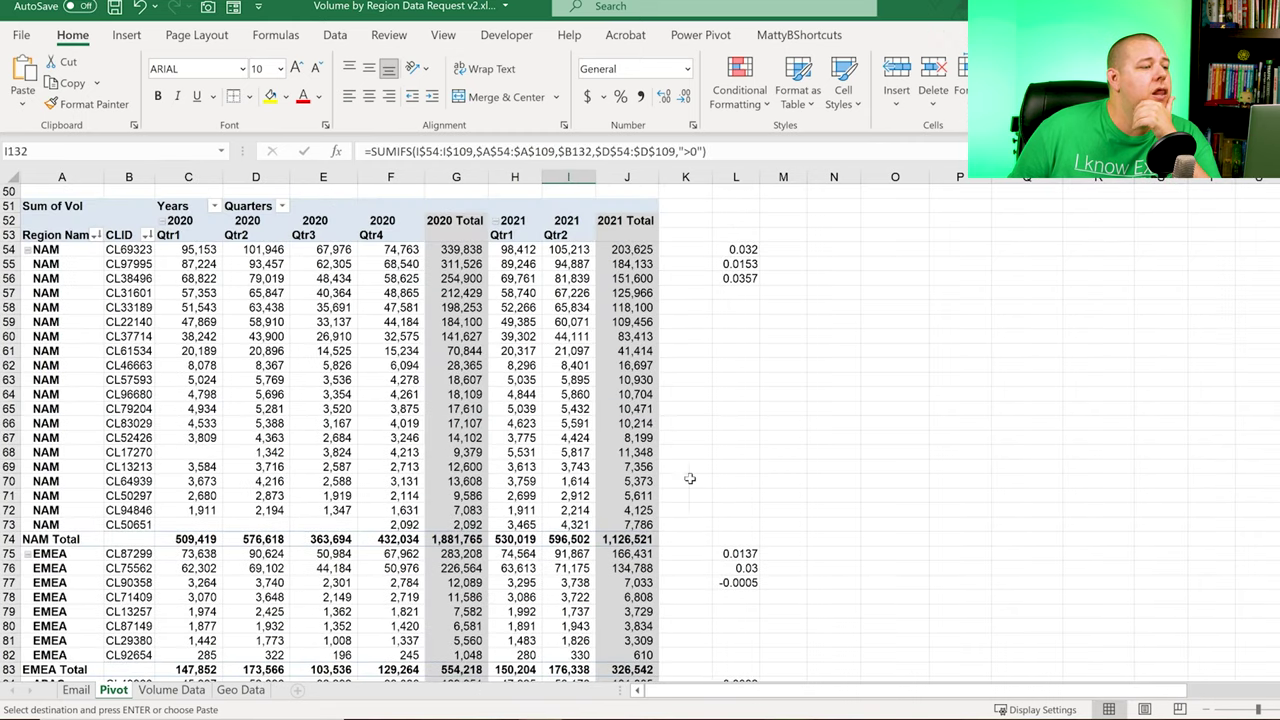
left_click(279, 424)
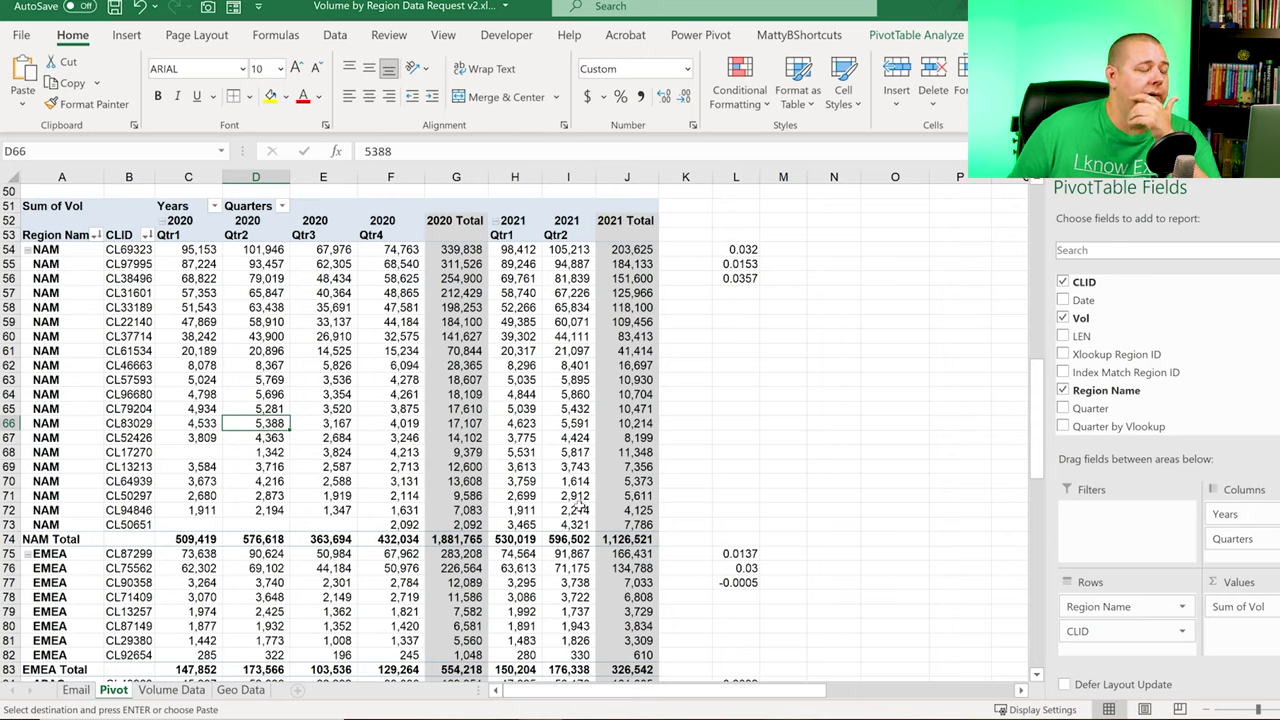
Step: Check the status-bar sum of NAM's 2021 Qtr2 volumes in I54:I72 against the NAM Total
mouse_move(579, 510)
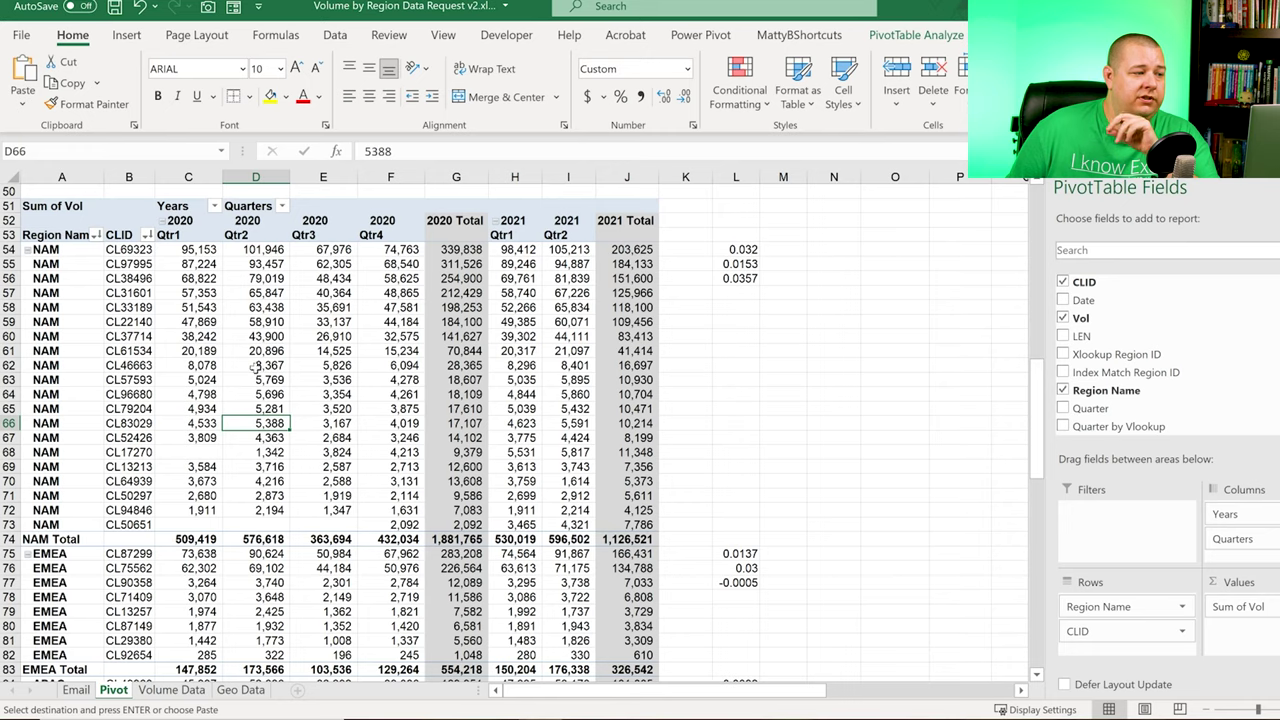
mouse_move(265, 250)
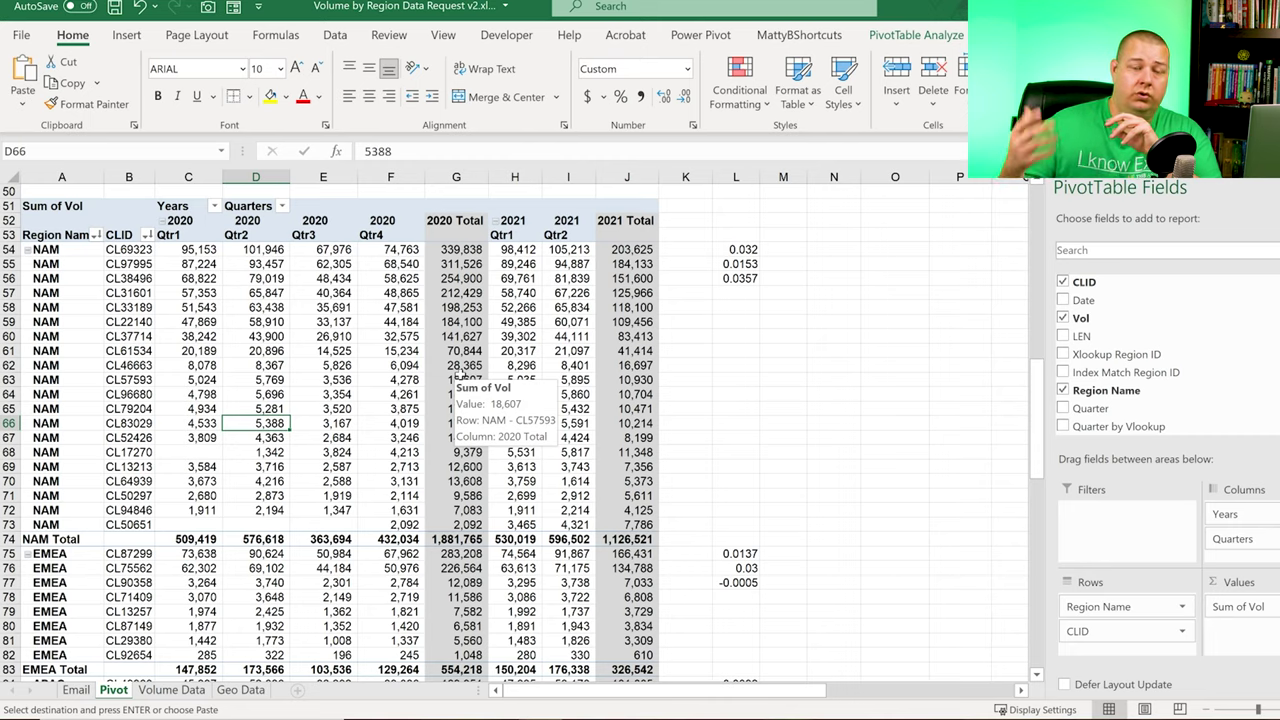
scroll(465, 372, "down", 14)
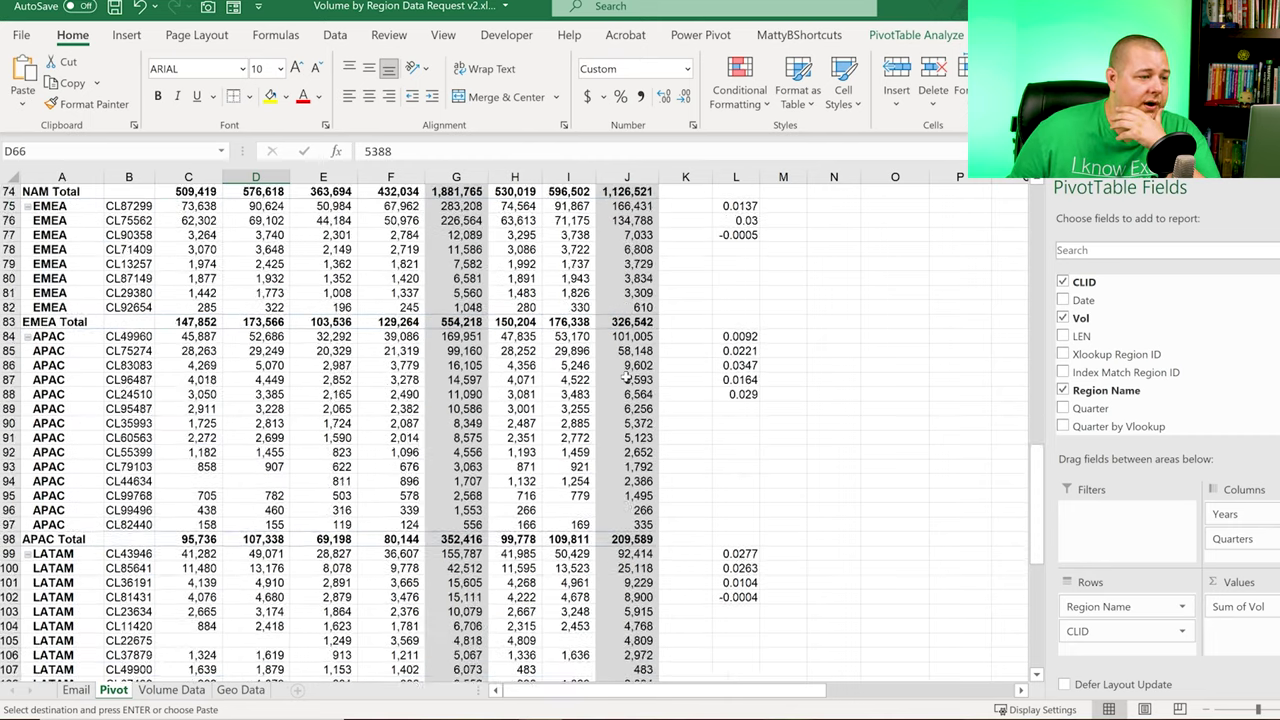
scroll(626, 378, "up", 12)
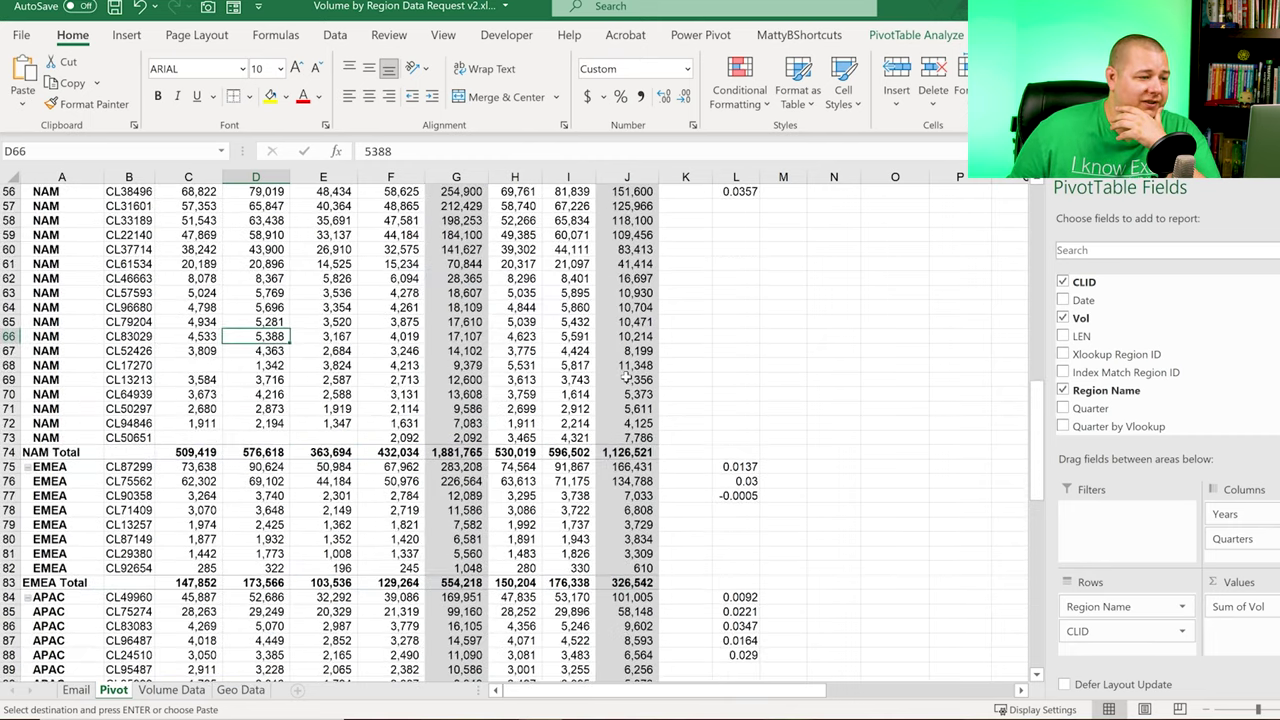
scroll(607, 414, "up", 3)
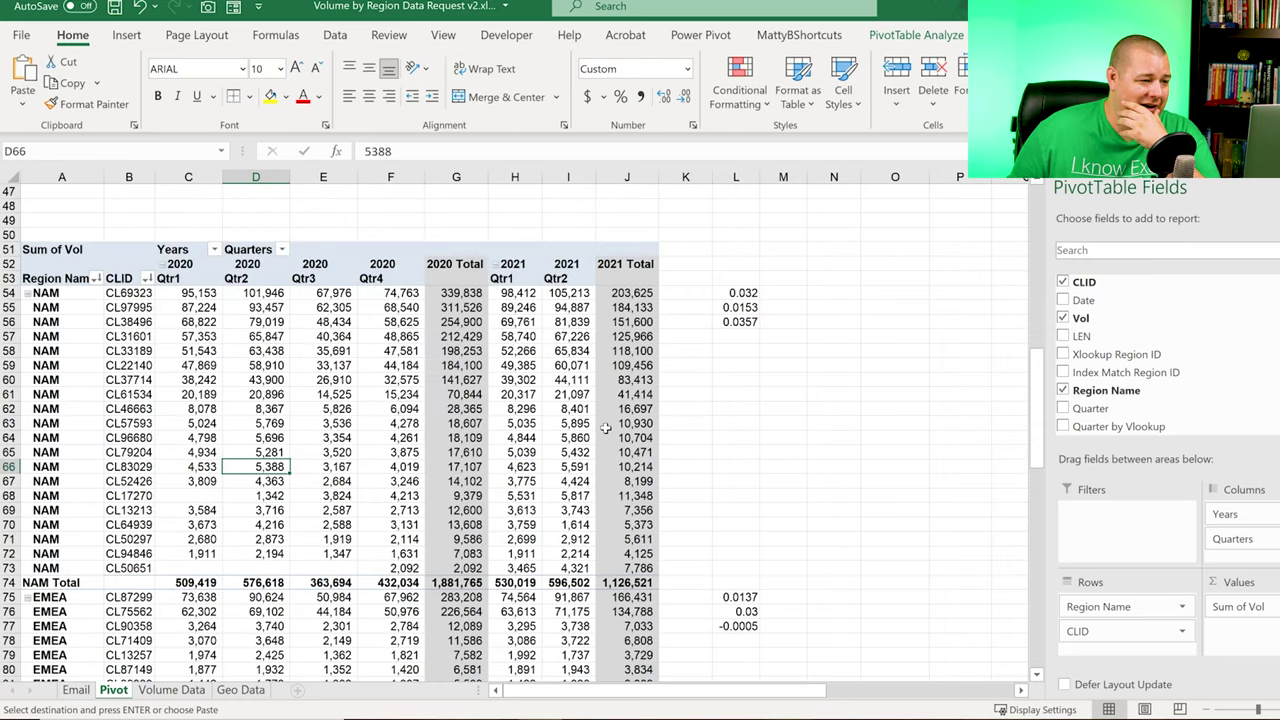
left_click(568, 566)
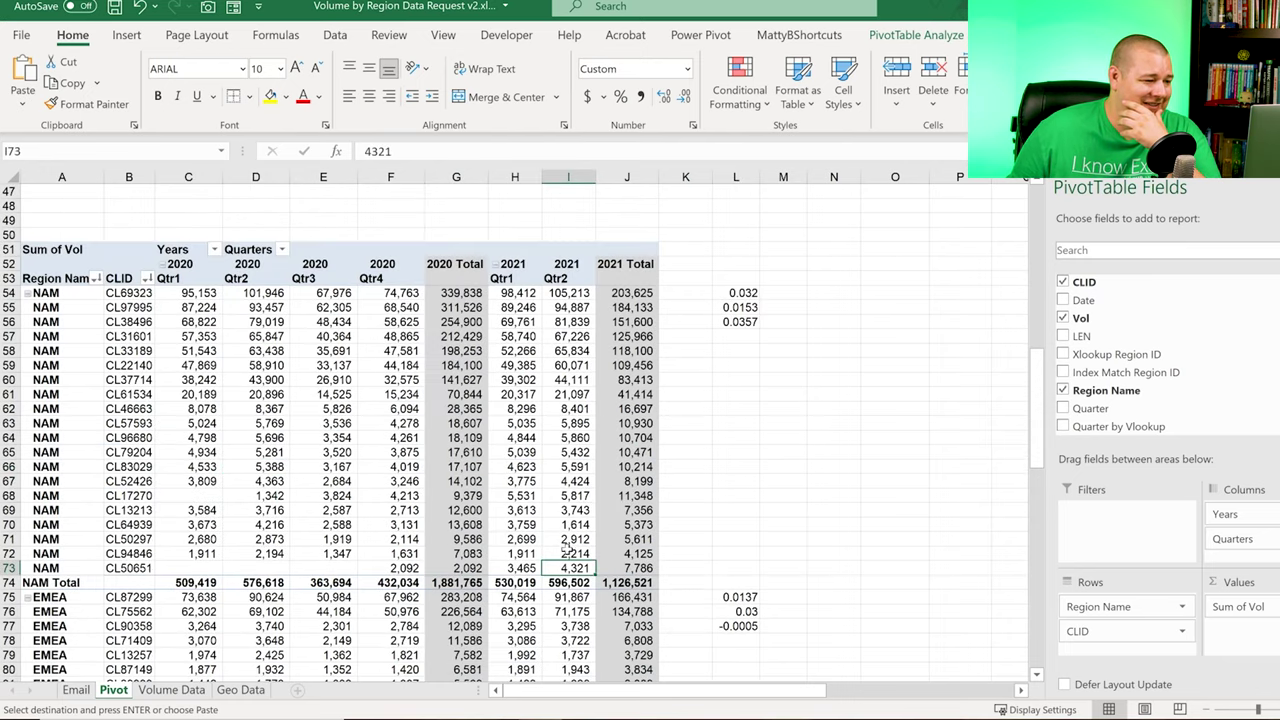
left_click_drag(569, 294, 568, 556)
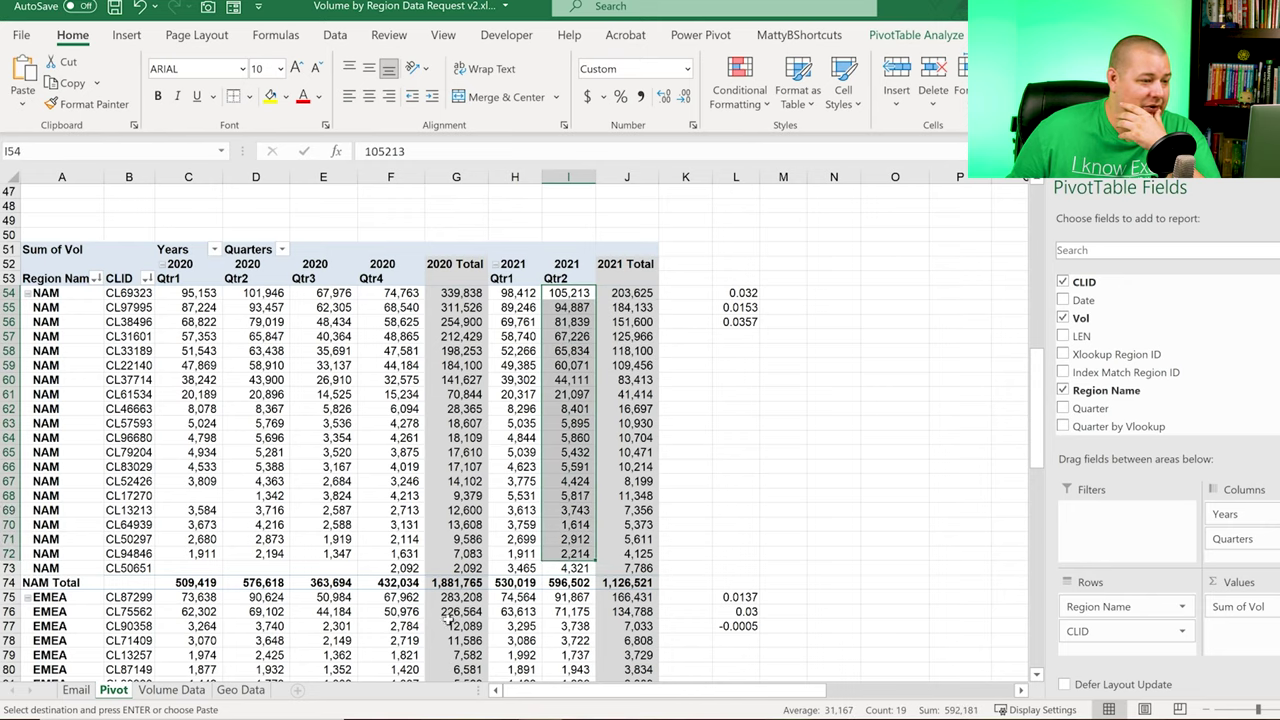
left_click(558, 569)
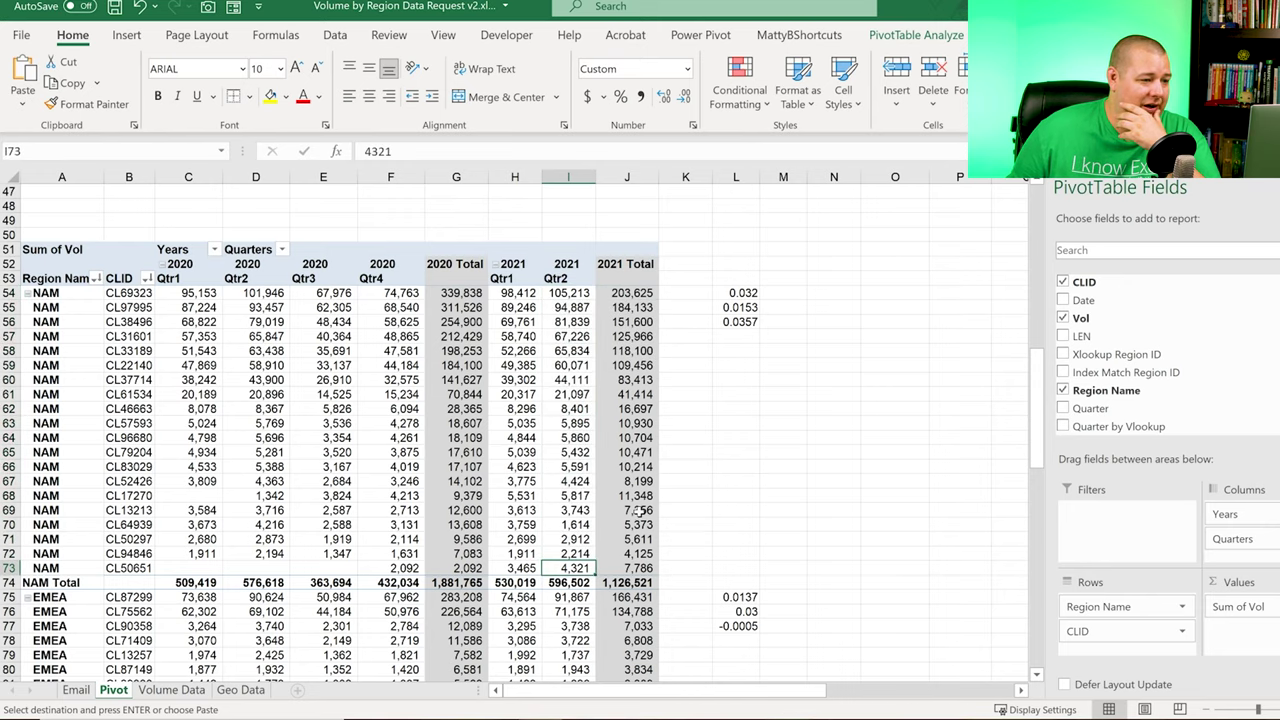
scroll(730, 535, "down", 7)
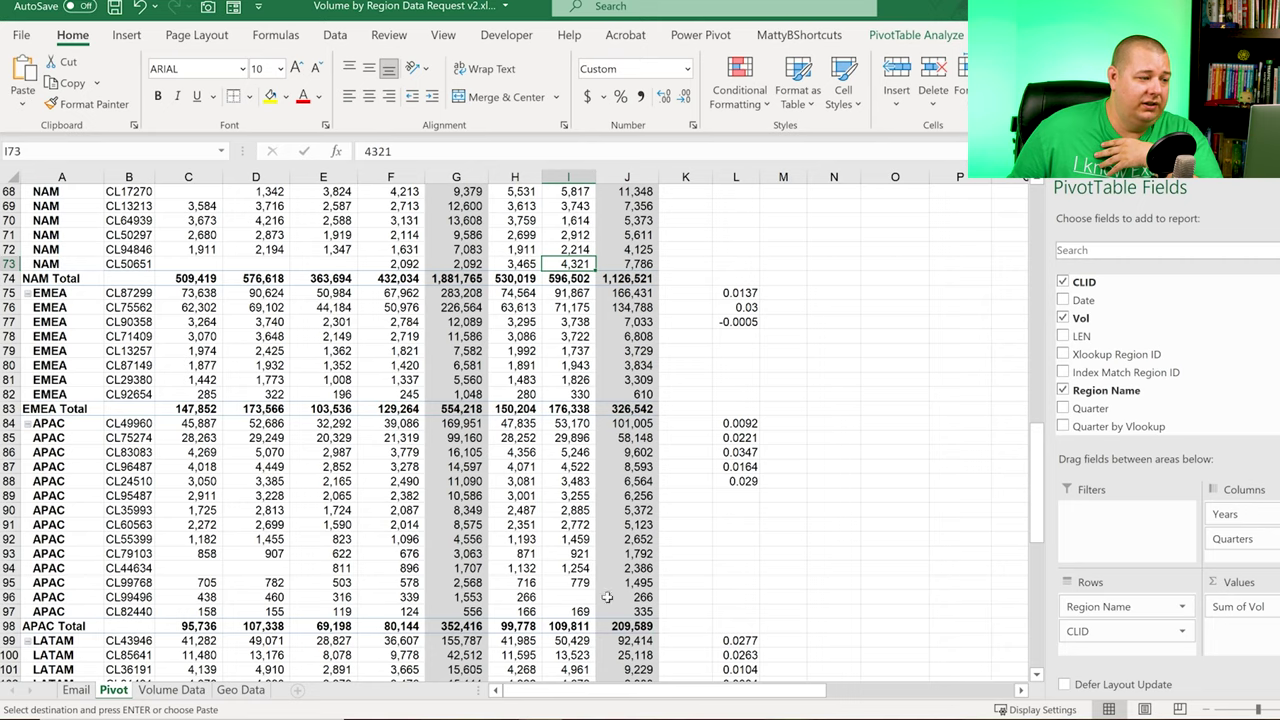
scroll(572, 545, "down", 15)
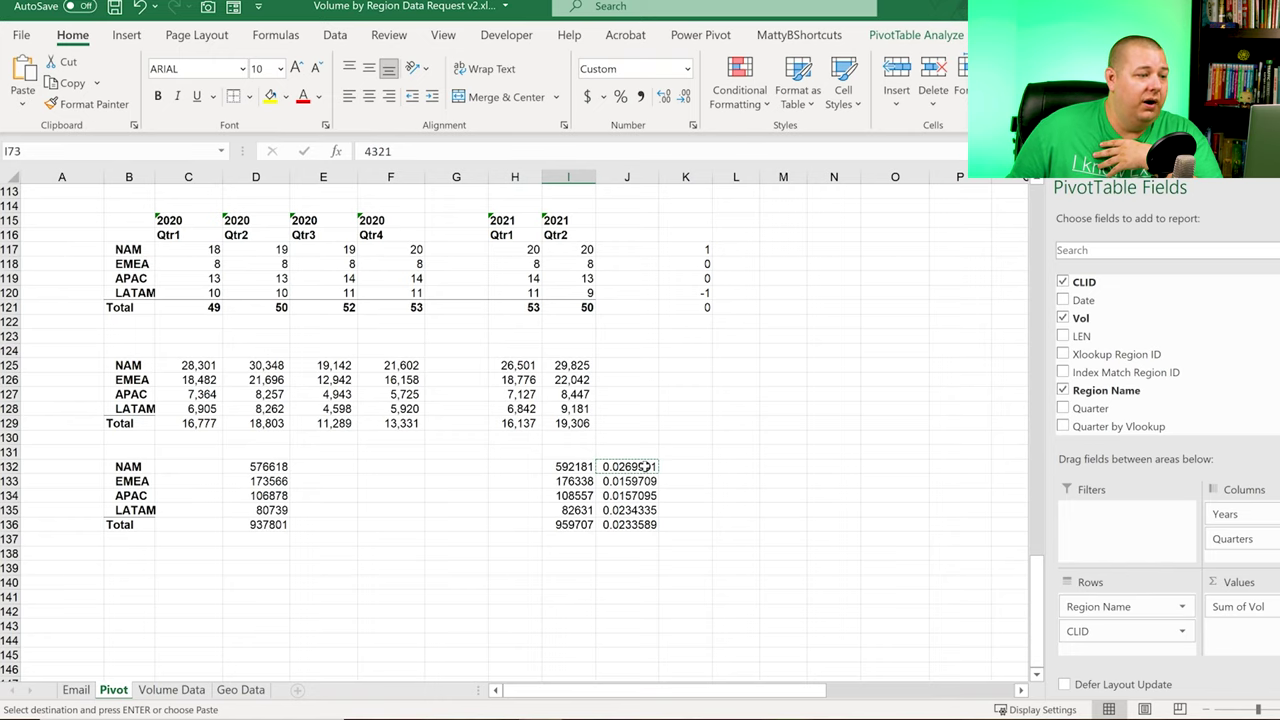
scroll(645, 466, "up", 15)
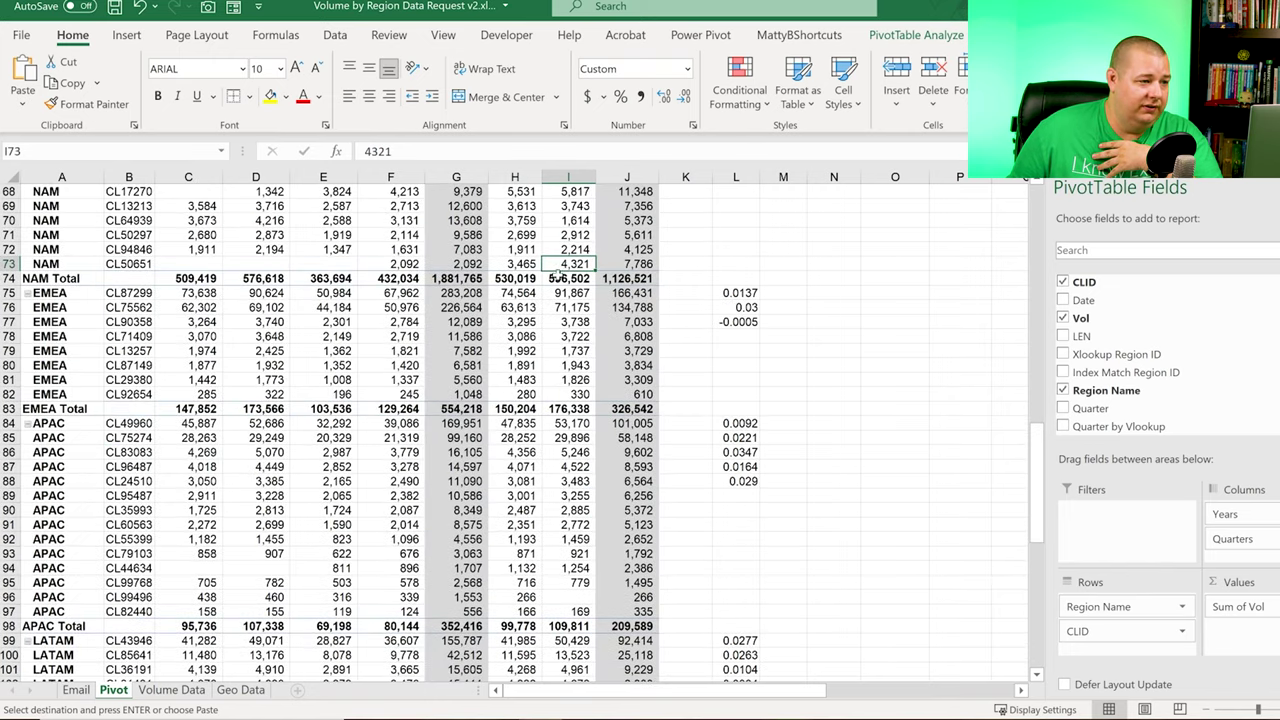
scroll(831, 346, "up", 4)
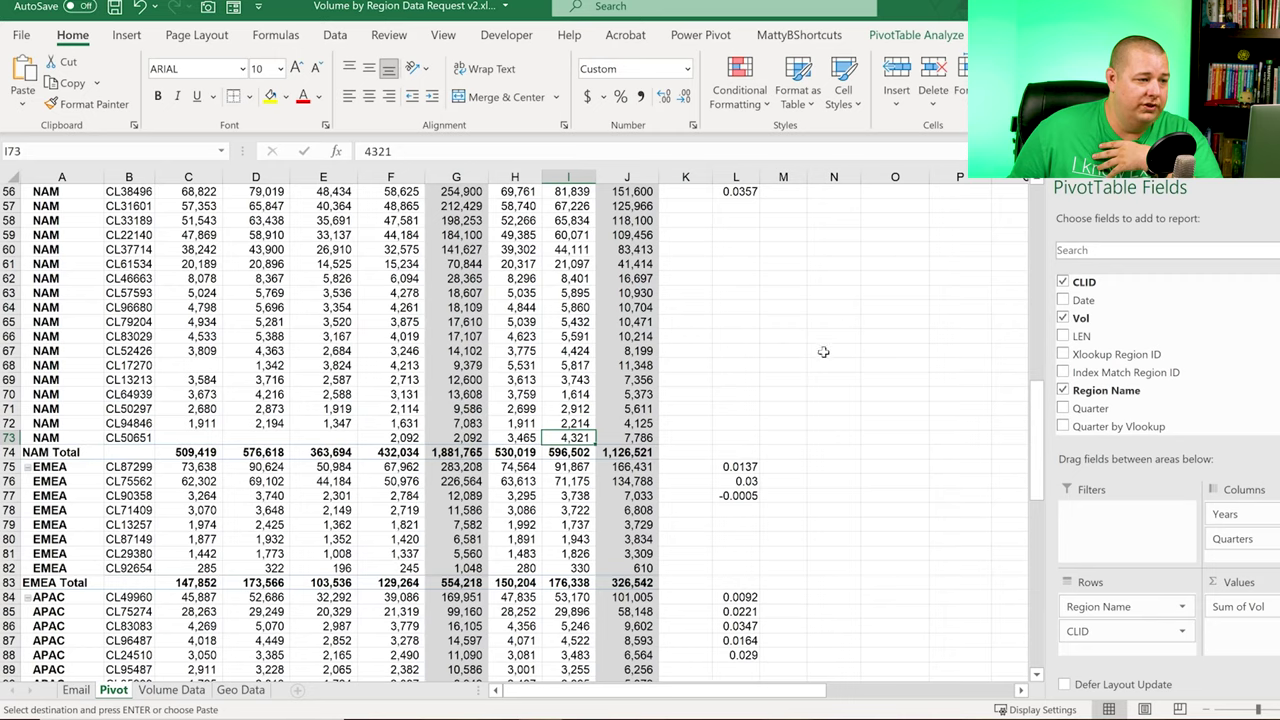
left_click(553, 453)
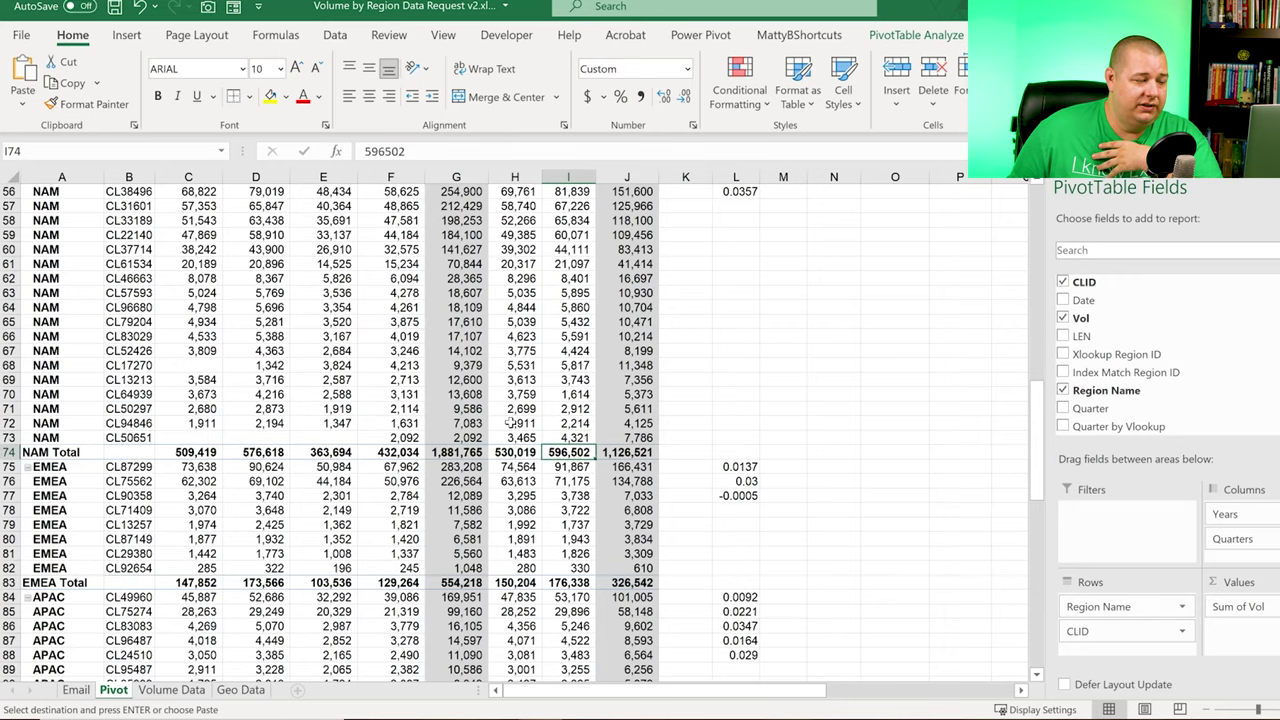
Step: Fill J132's =I132/D132-1 growth formula down through J136 for every region and the total
scroll(609, 427, "up", 3)
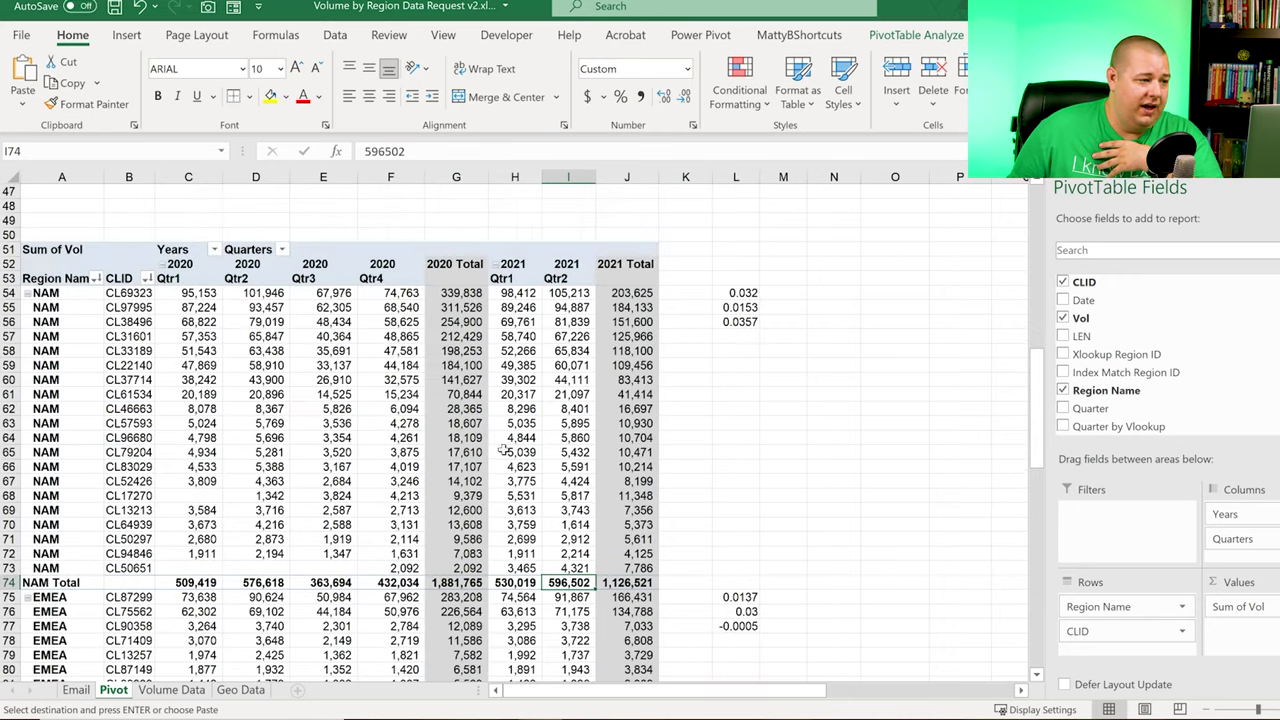
scroll(754, 393, "up", 1)
scroll(676, 459, "down", 18)
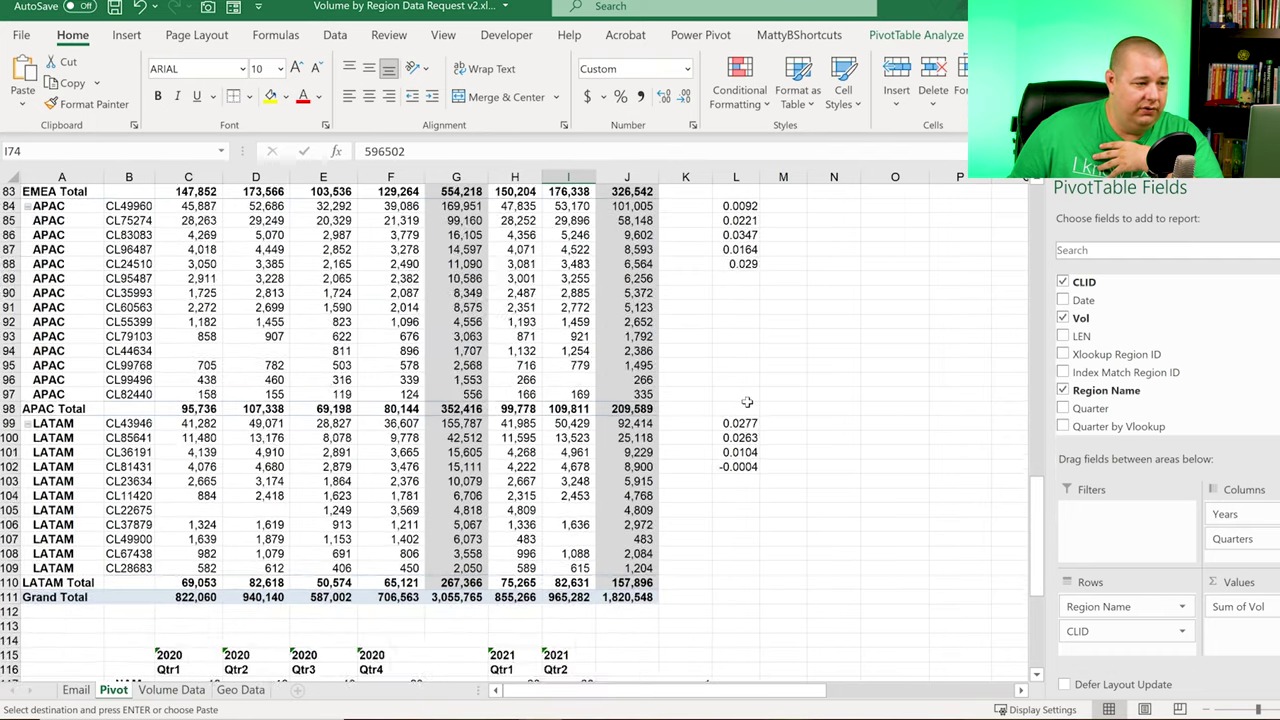
scroll(703, 561, "down", 4)
left_click(636, 512)
left_click_drag(658, 517, 655, 572)
scroll(793, 524, "up", 20)
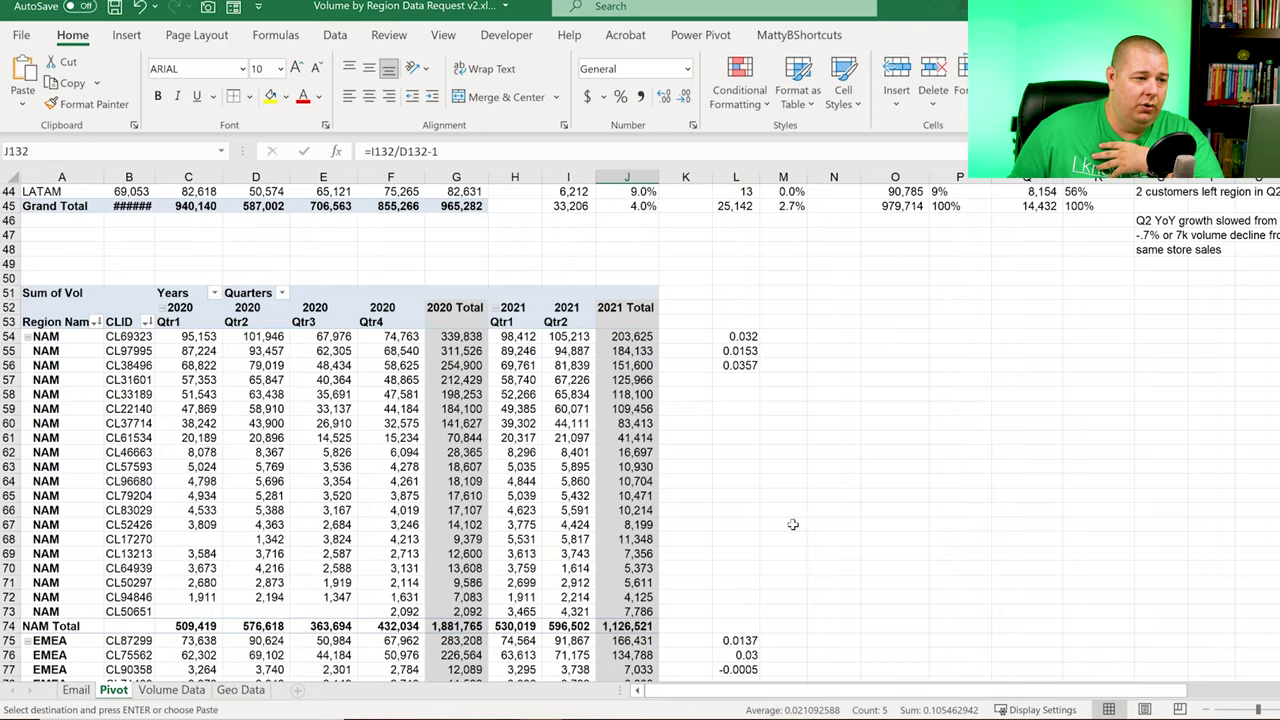
scroll(996, 538, "up", 2)
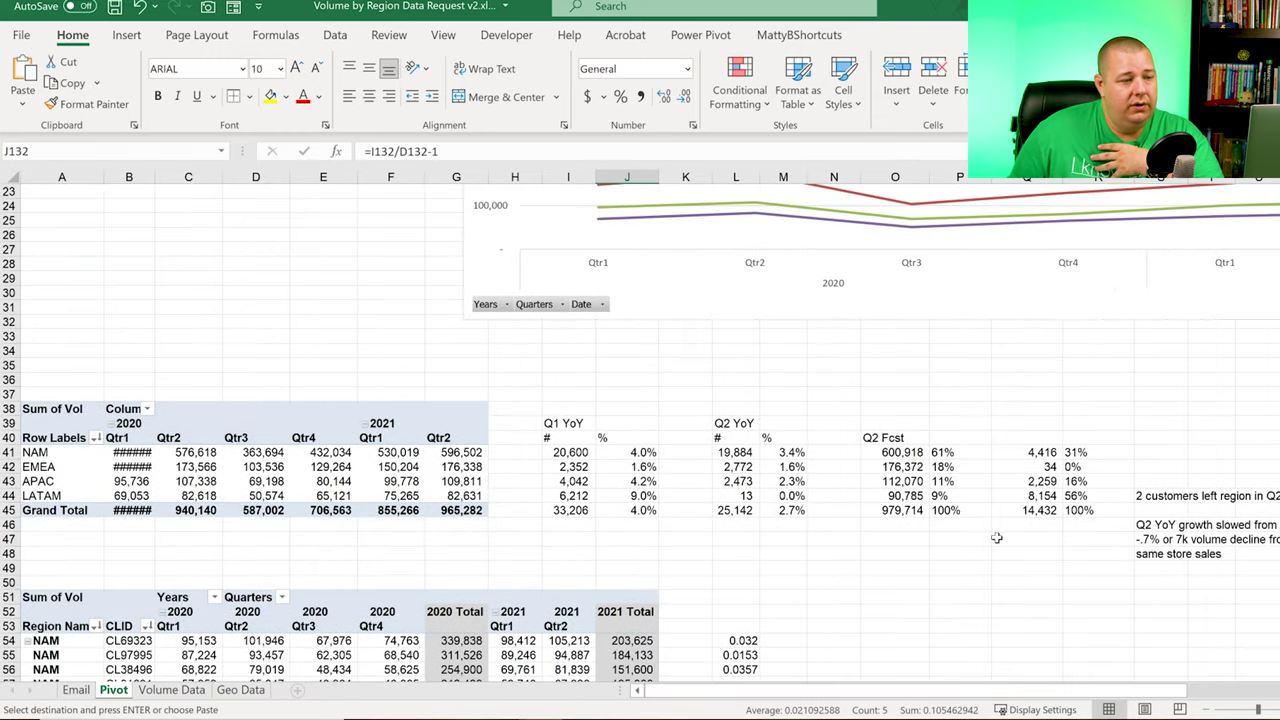
left_click(1140, 586)
Step: Rewrite the same store sales note to 'slower than expected in Q2 vs Q1 yoy, comprising majority of remaining variance.'
left_click(1158, 556)
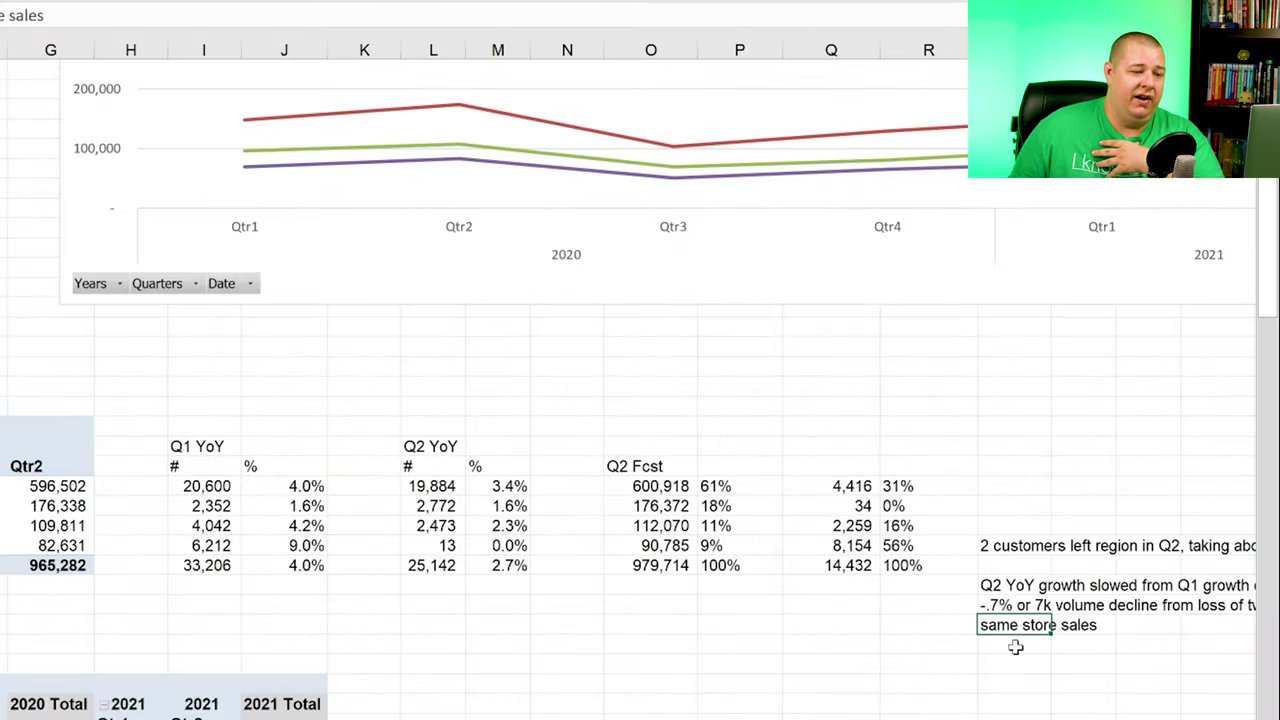
key("BackSpace")
key("BackSpace")
key("BackSpace")
key("BackSpace")
key("BackSpace")
key("BackSpace")
key("BackSpace")
key("BackSpace")
key("BackSpace")
key("BackSpace")
key("BackSpace")
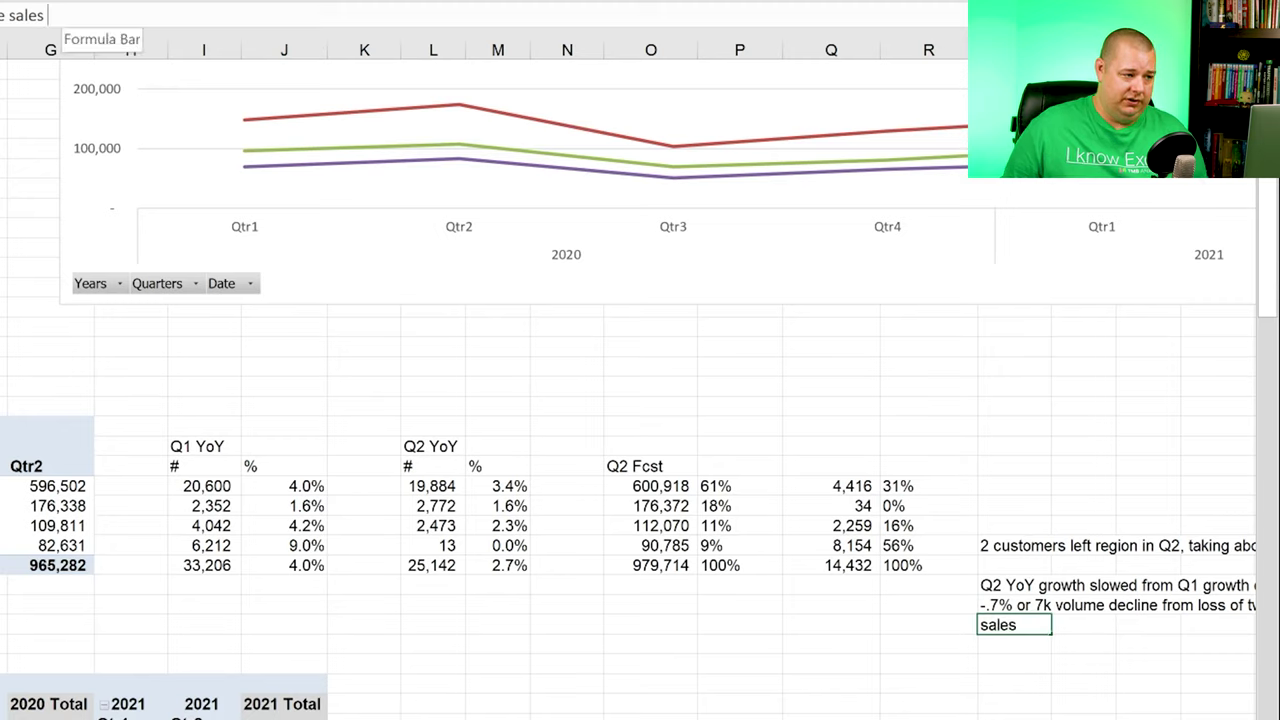
type("slower")
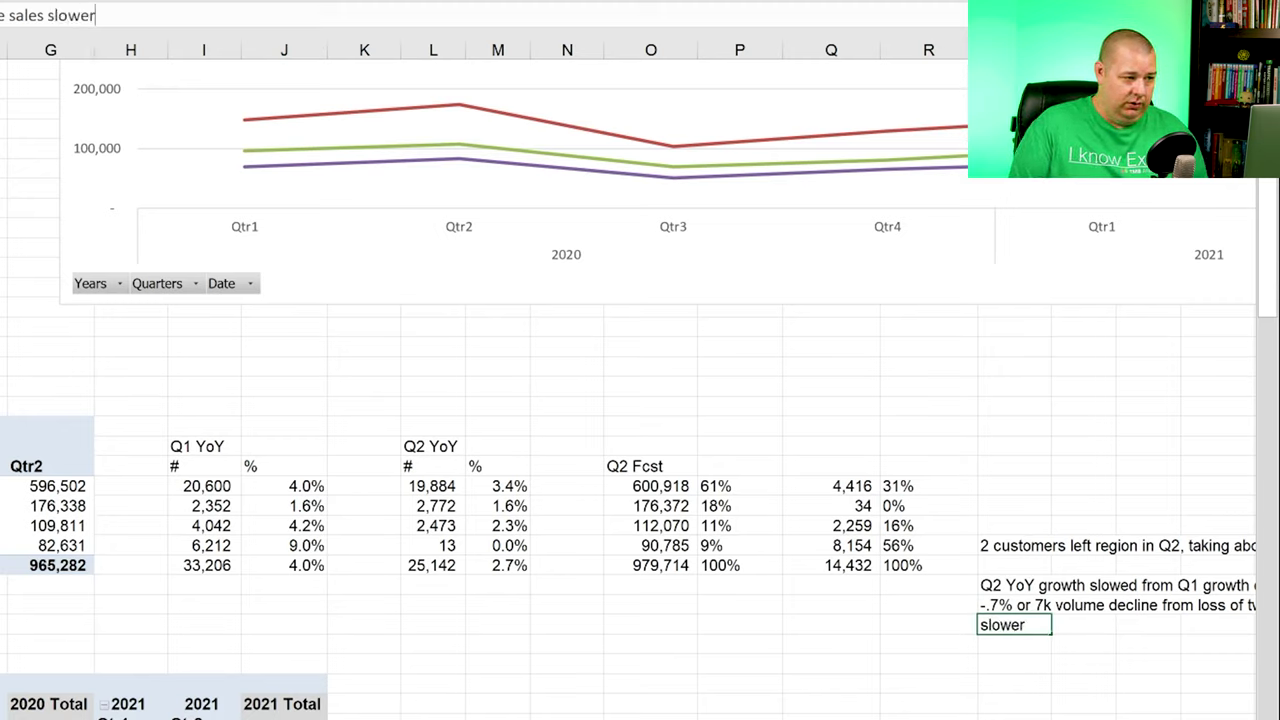
type(" than expe")
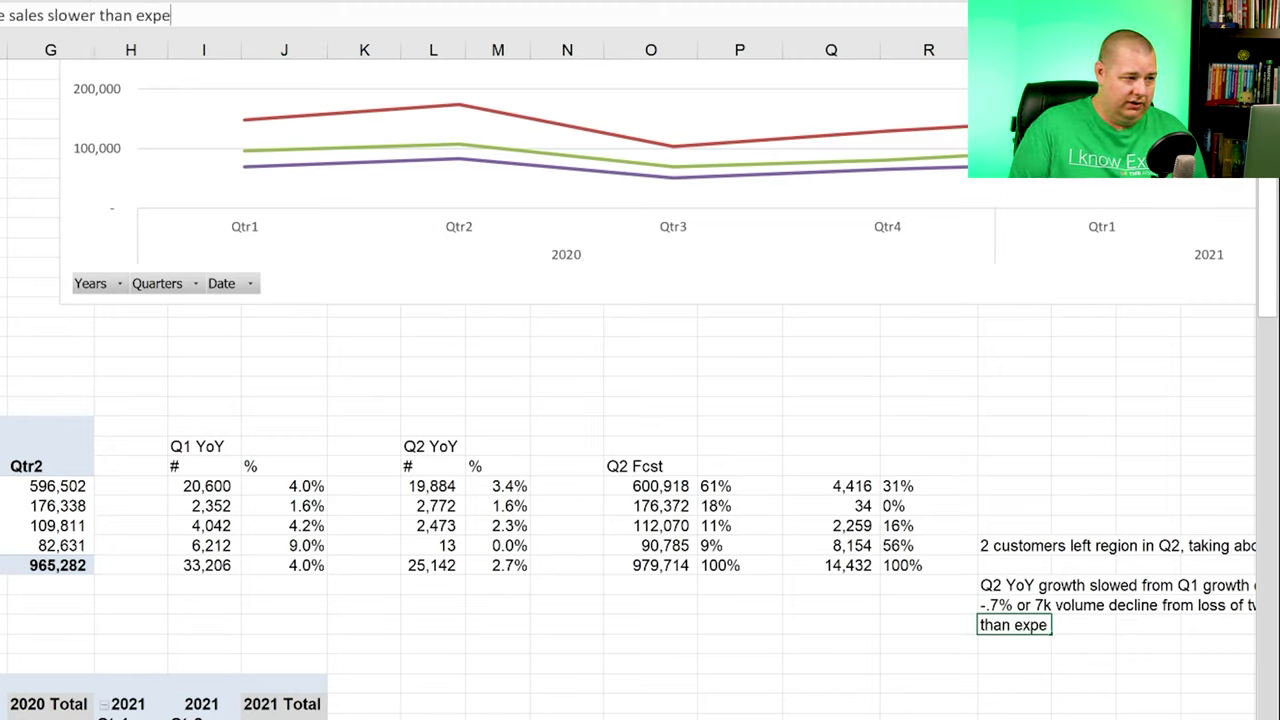
type("cted in Q2")
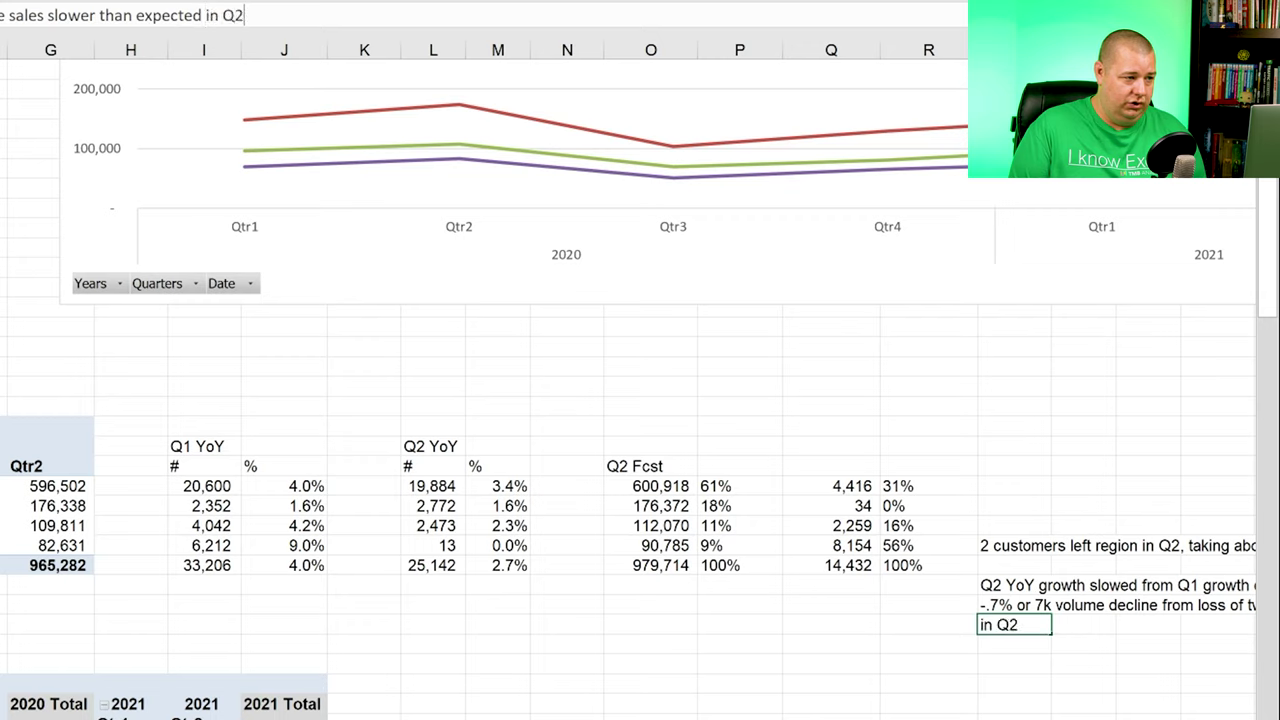
type(" vs Q1 yoy")
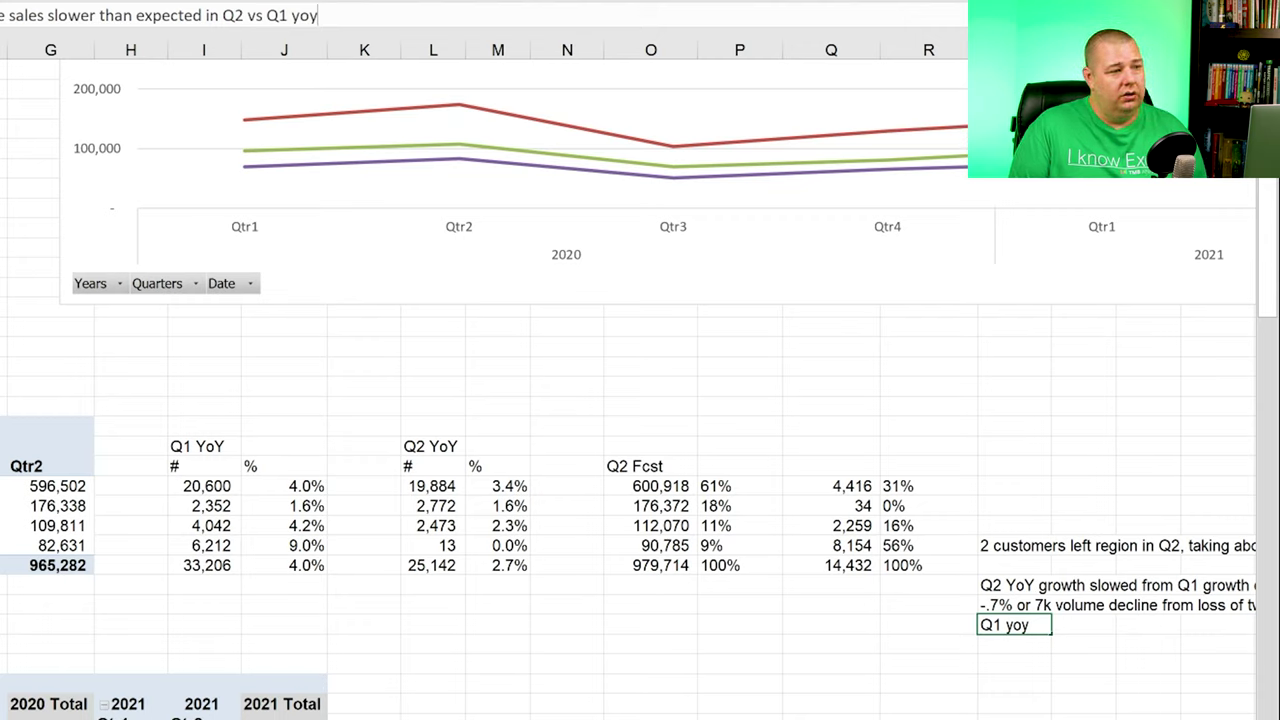
type(", compri")
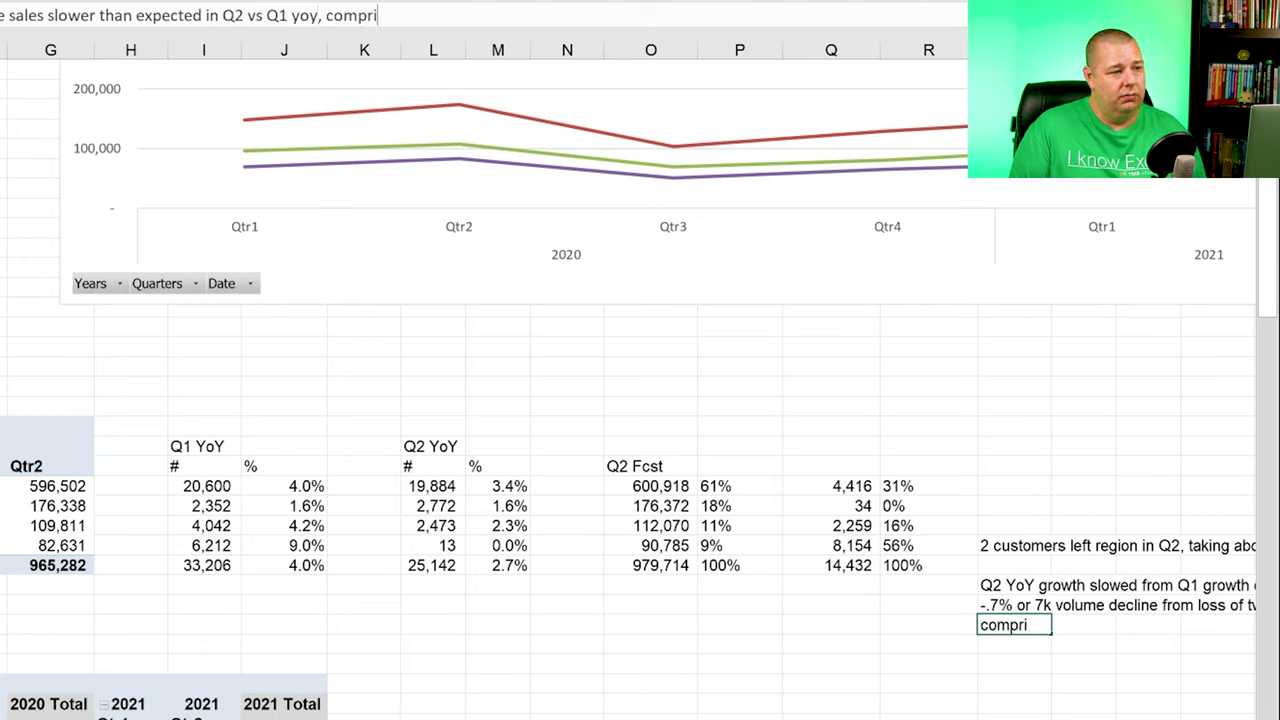
type("sing majo")
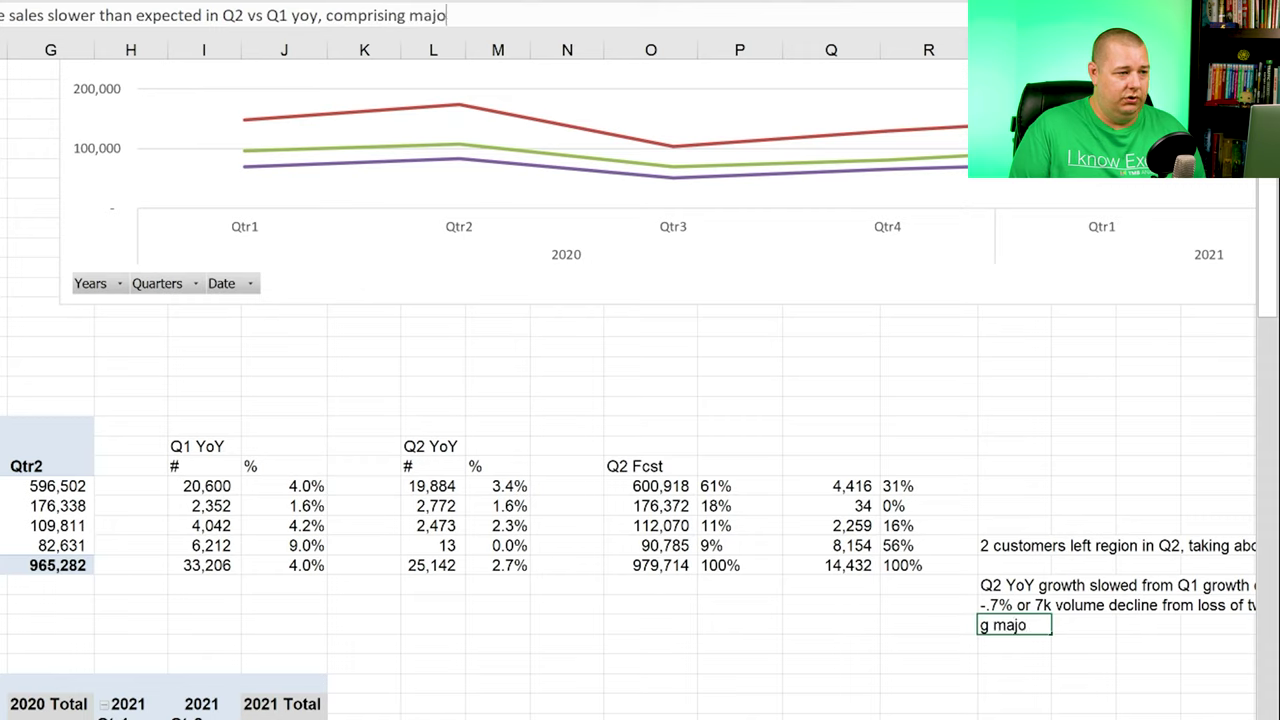
type("rity of remai")
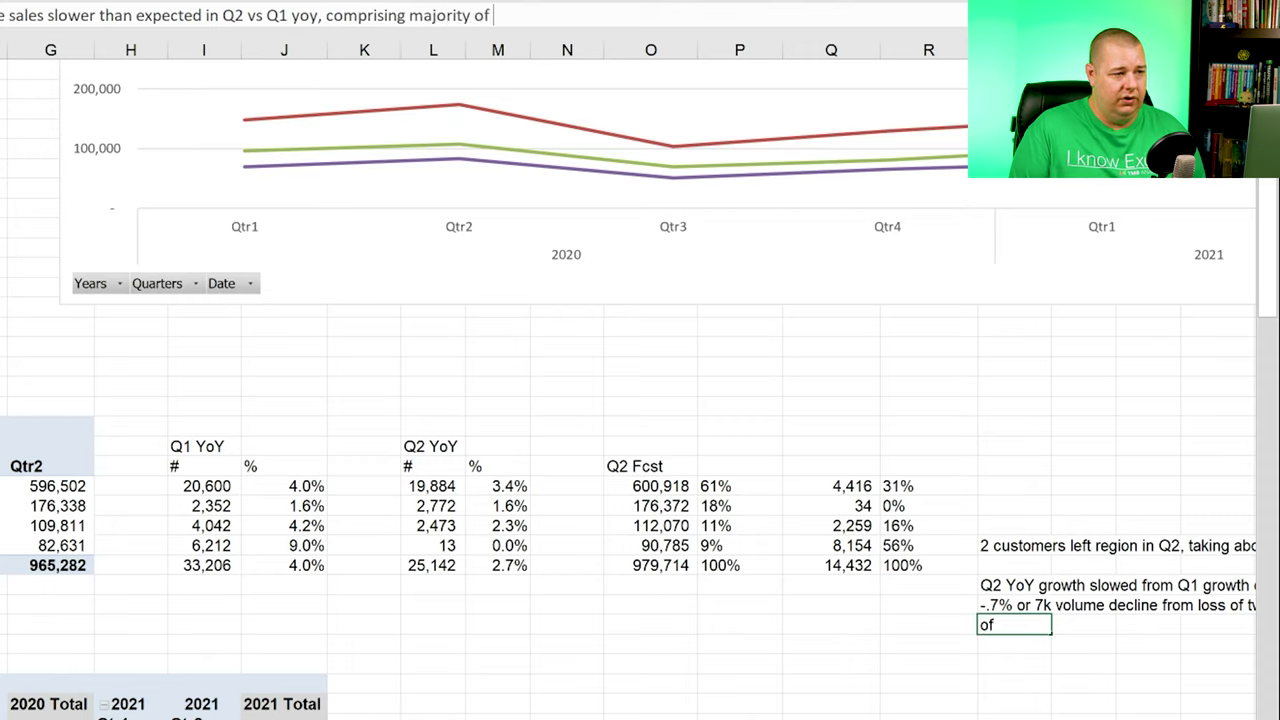
type("variance.")
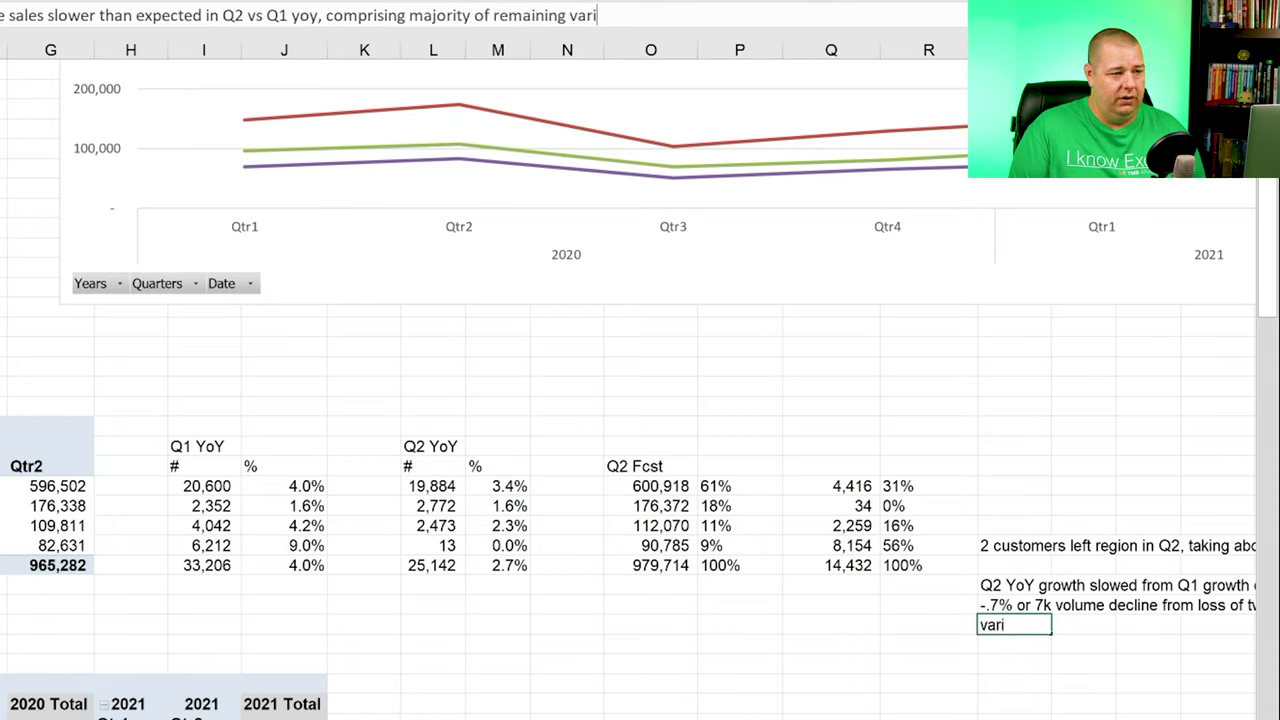
key("Return")
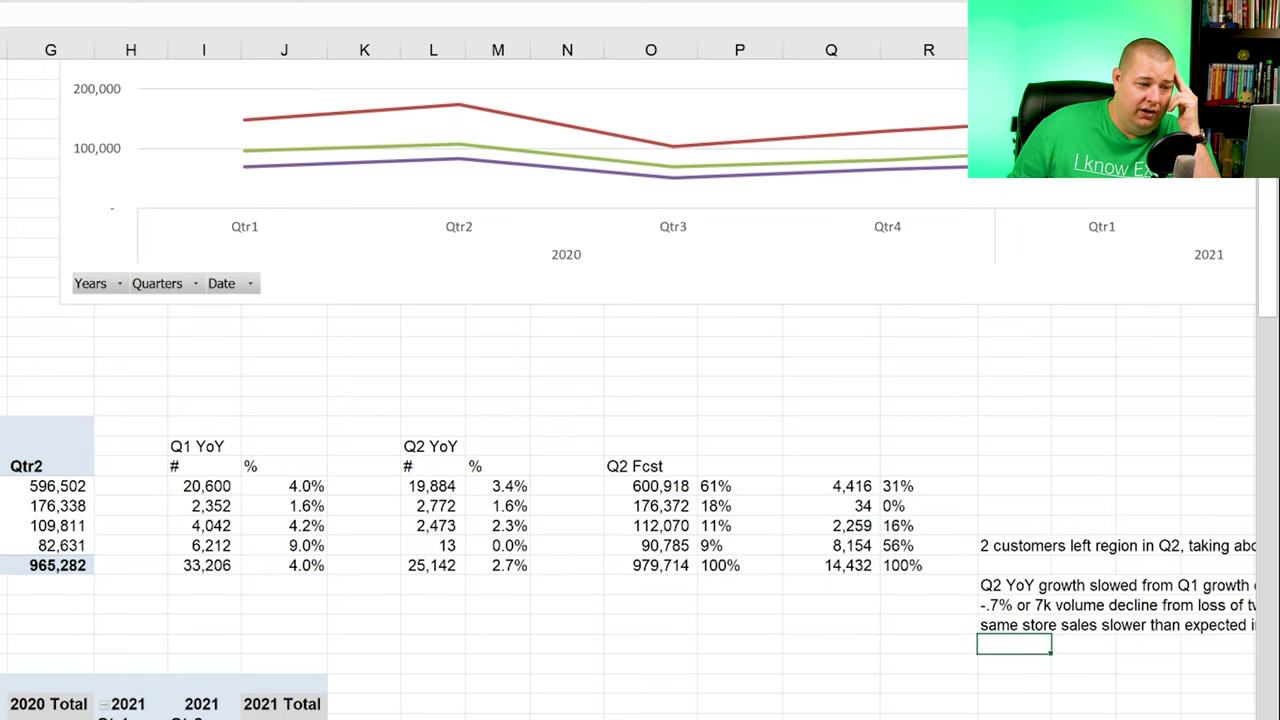
scroll(508, 325, "right", 3)
Step: Review the Q2 YoY growth commentary in S46, then switch to the Email sheet
scroll(809, 651, "right", 1)
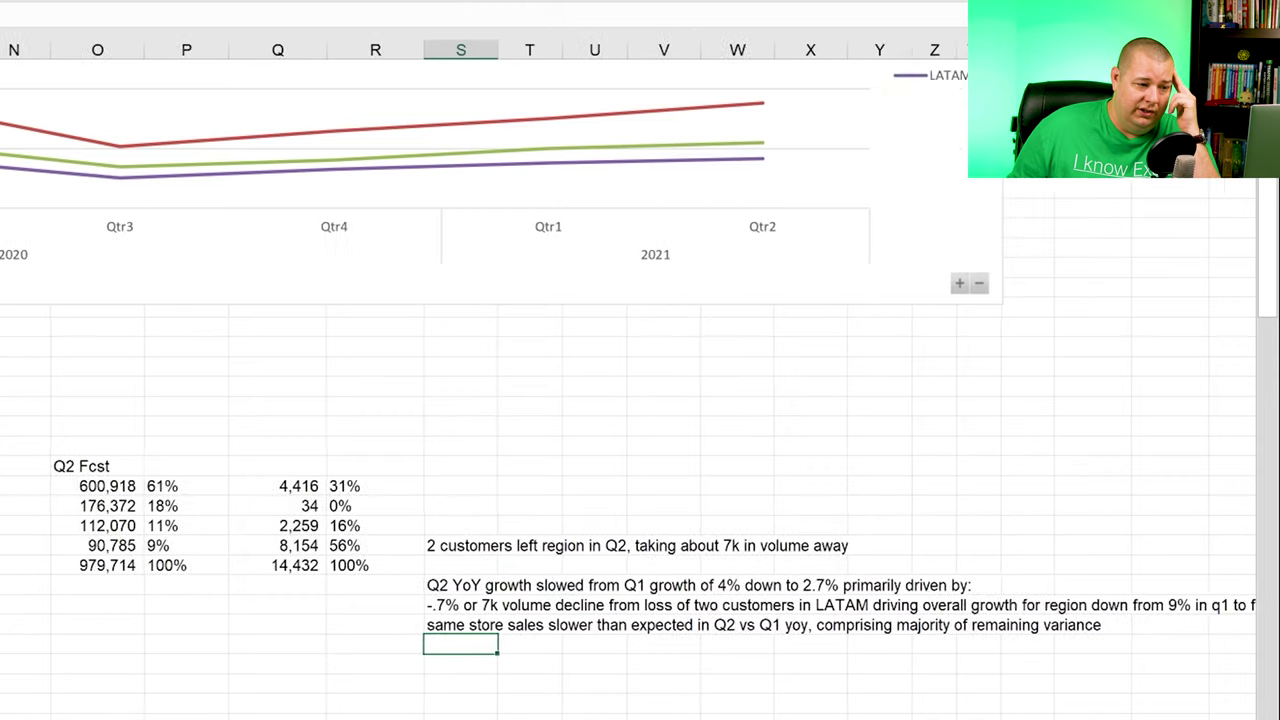
left_click(509, 593)
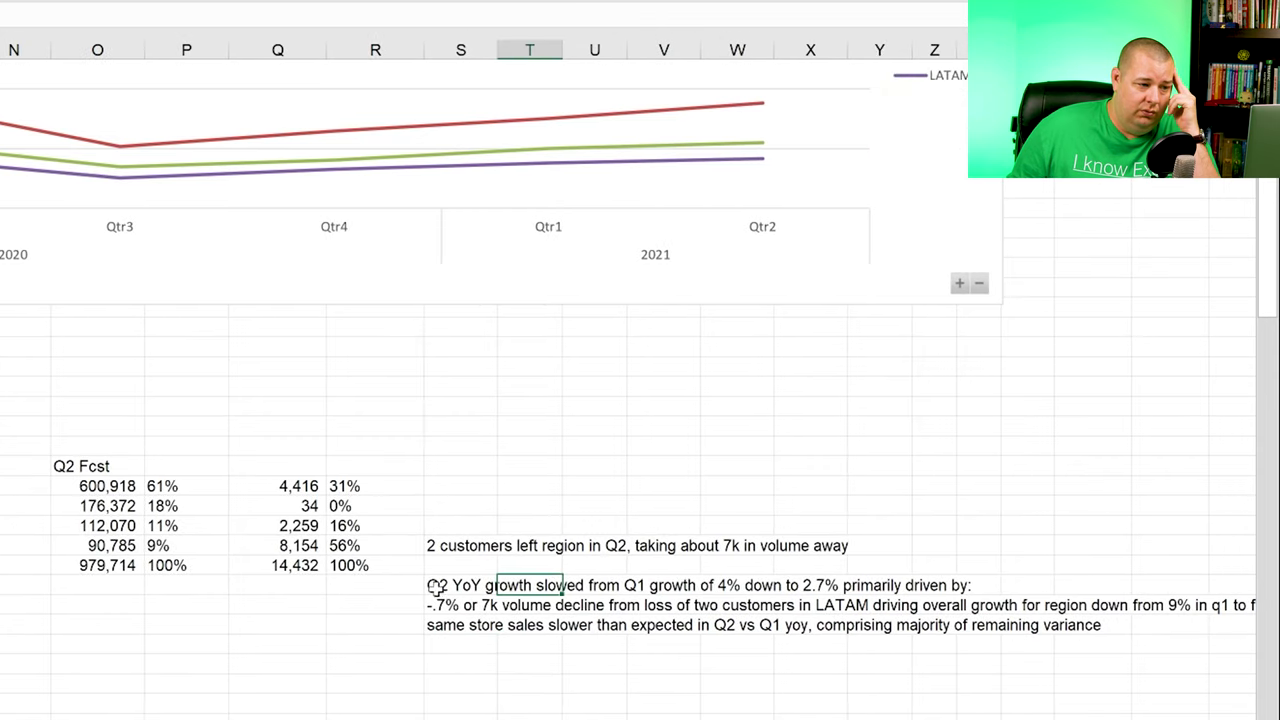
left_click(450, 592)
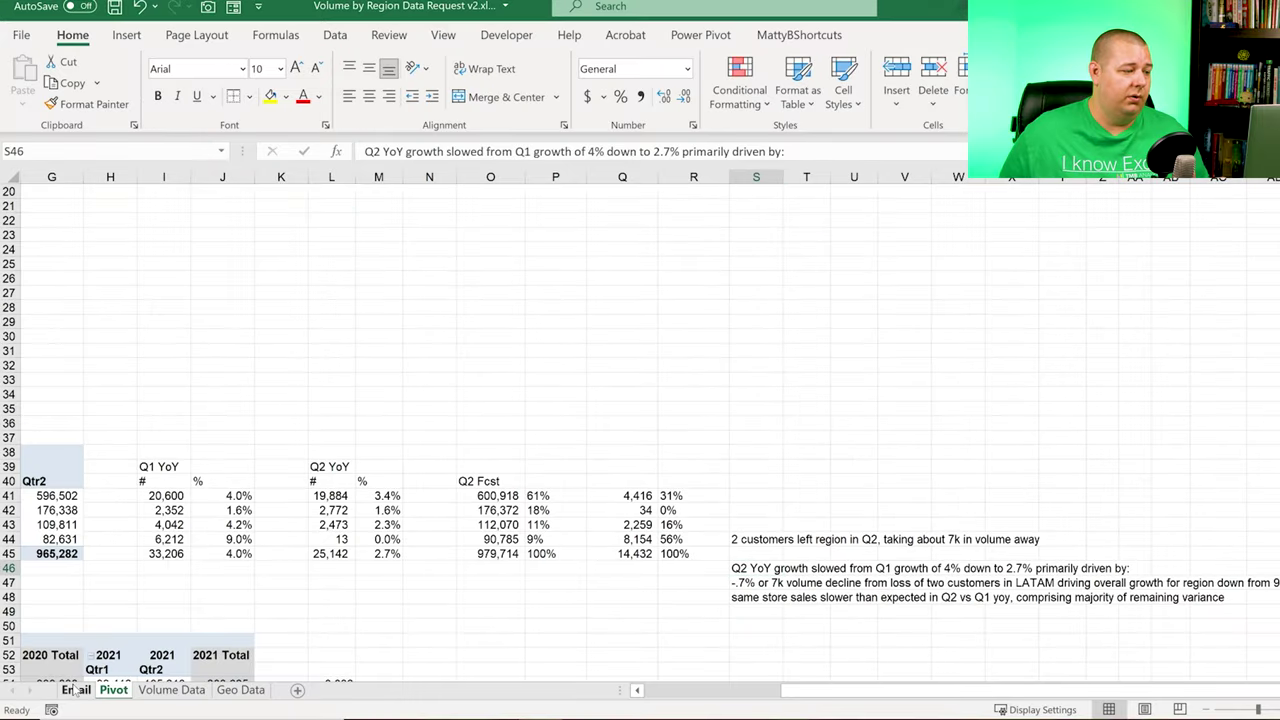
left_click(76, 690)
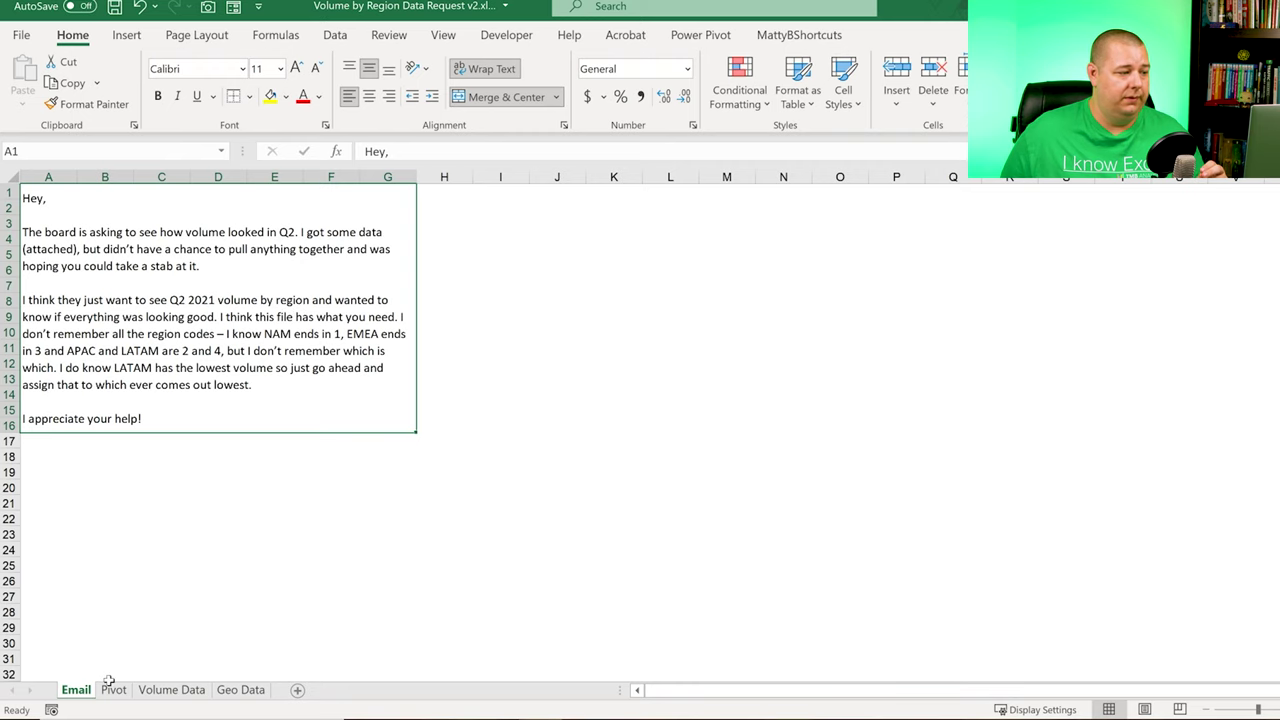
Step: Return via the Volume Data sheet to the Pivot sheet's YoY tables around row 29
left_click(169, 692)
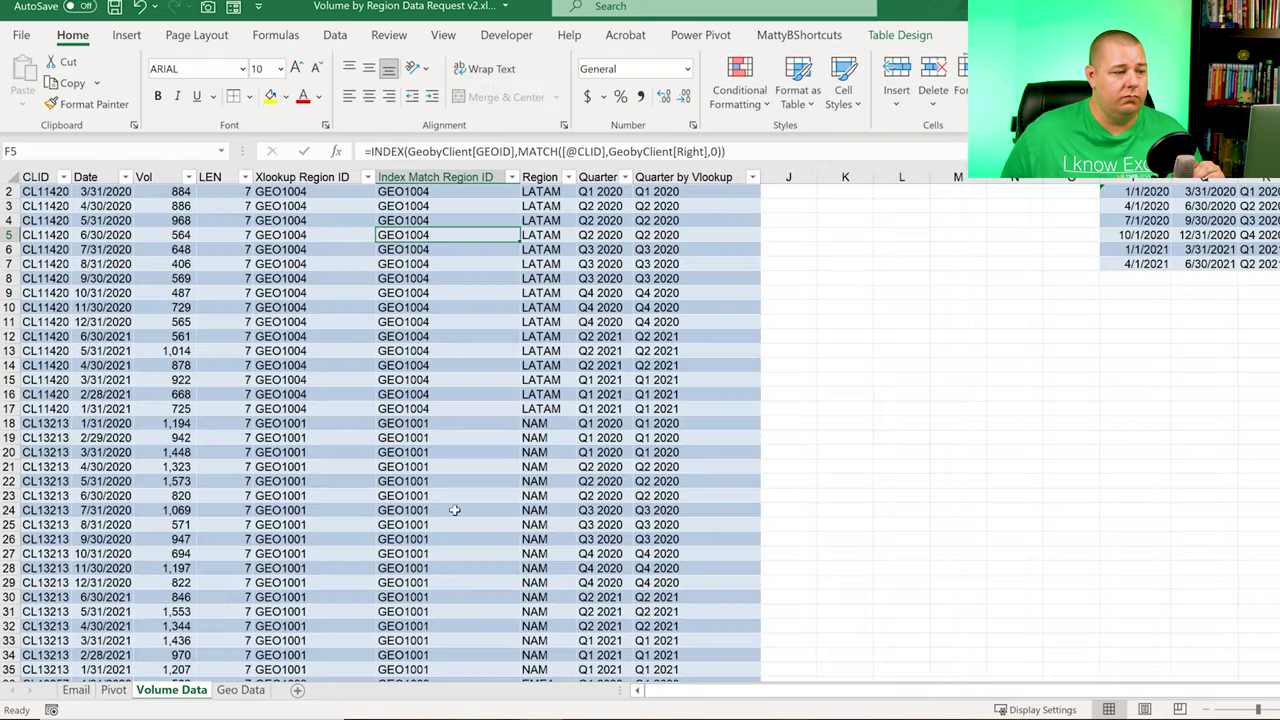
left_click(113, 690)
scroll(791, 500, "down", 3)
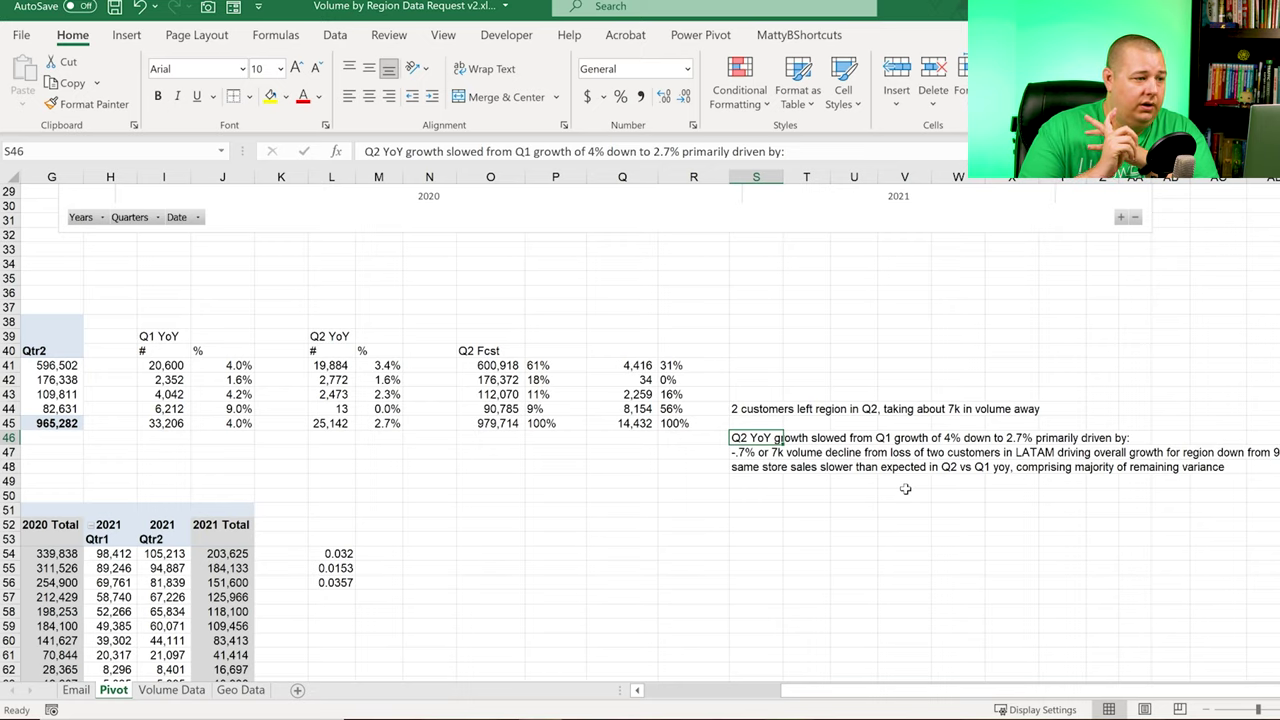
key("ctrl+z")
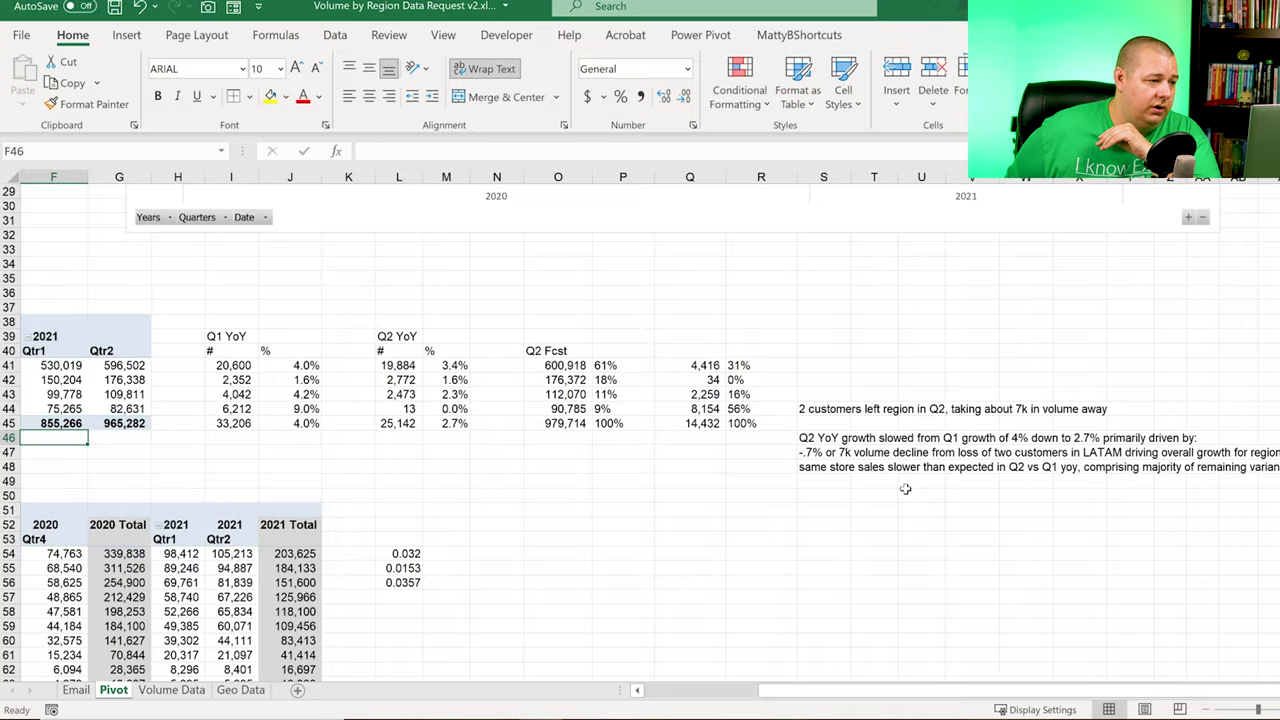
key("Up")
key("Right")
key("Right")
key("Right")
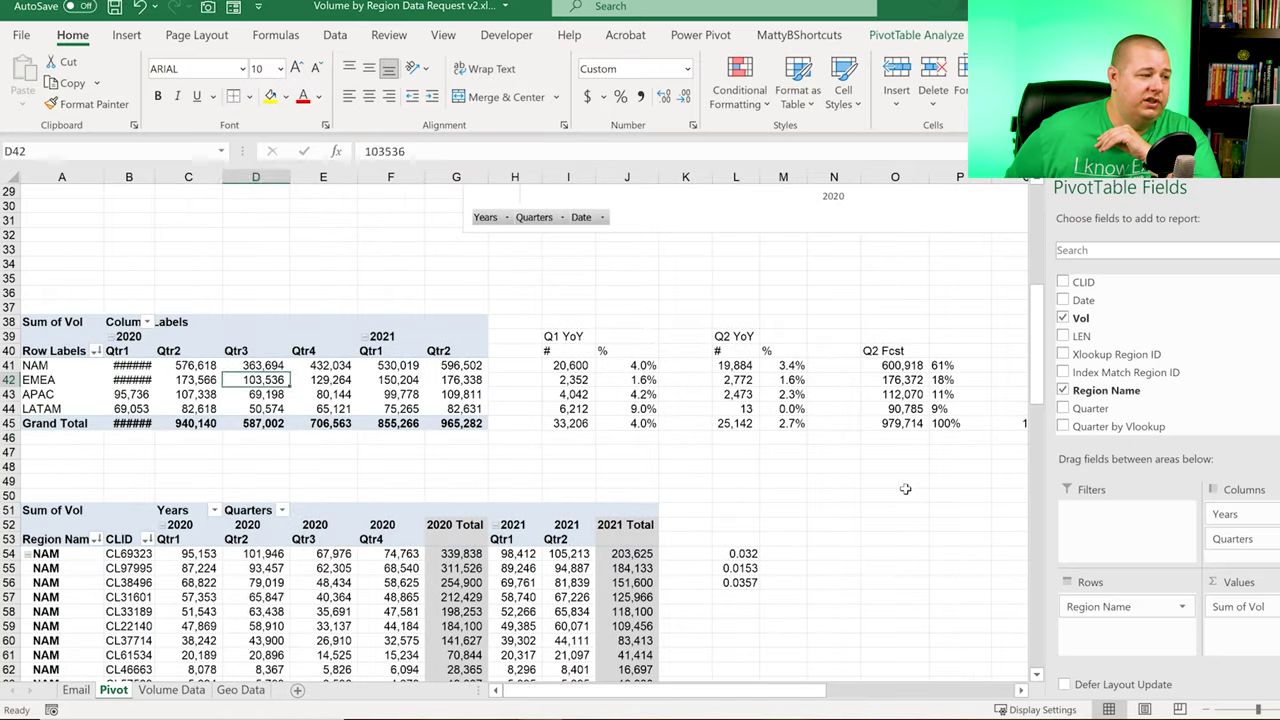
key("Right")
key("Right")
key("Right")
key("Right")
key("Right")
key("Right")
key("Right")
key("Right")
key("Right")
key("Left")
key("Left")
key("Left")
key("Up")
key("Right")
key("Right")
key("Right")
key("Down")
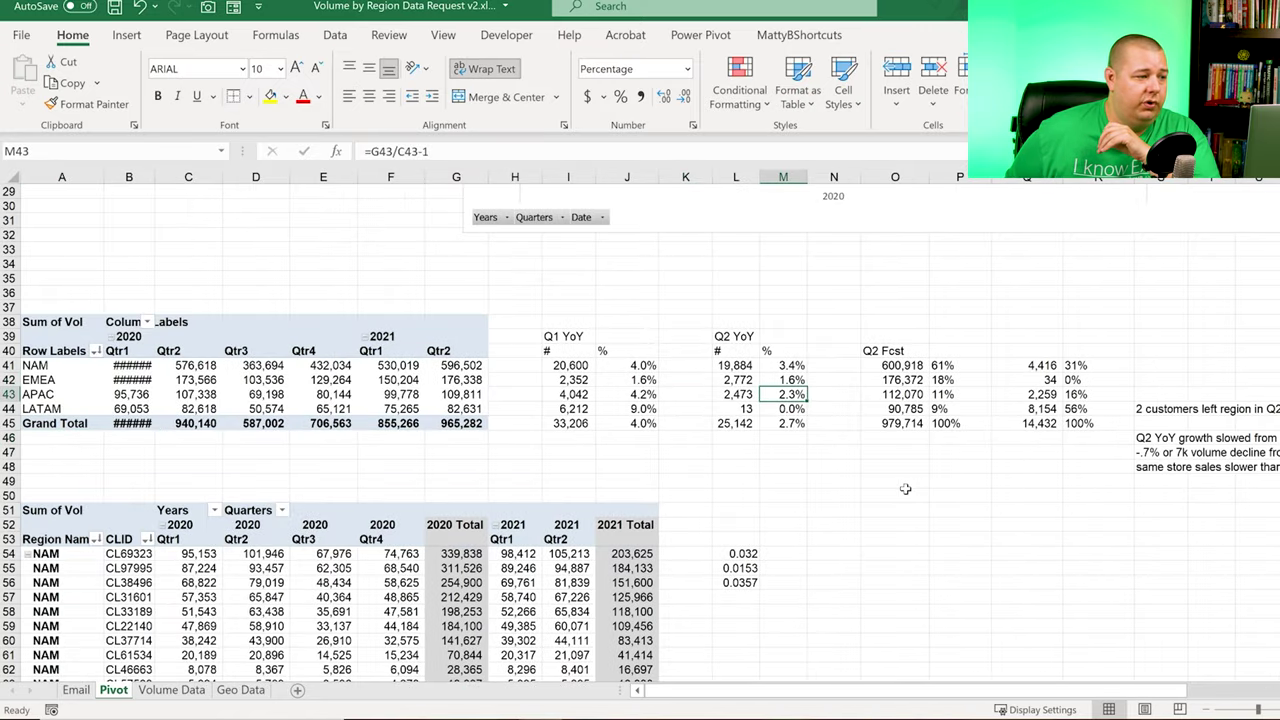
key("Down")
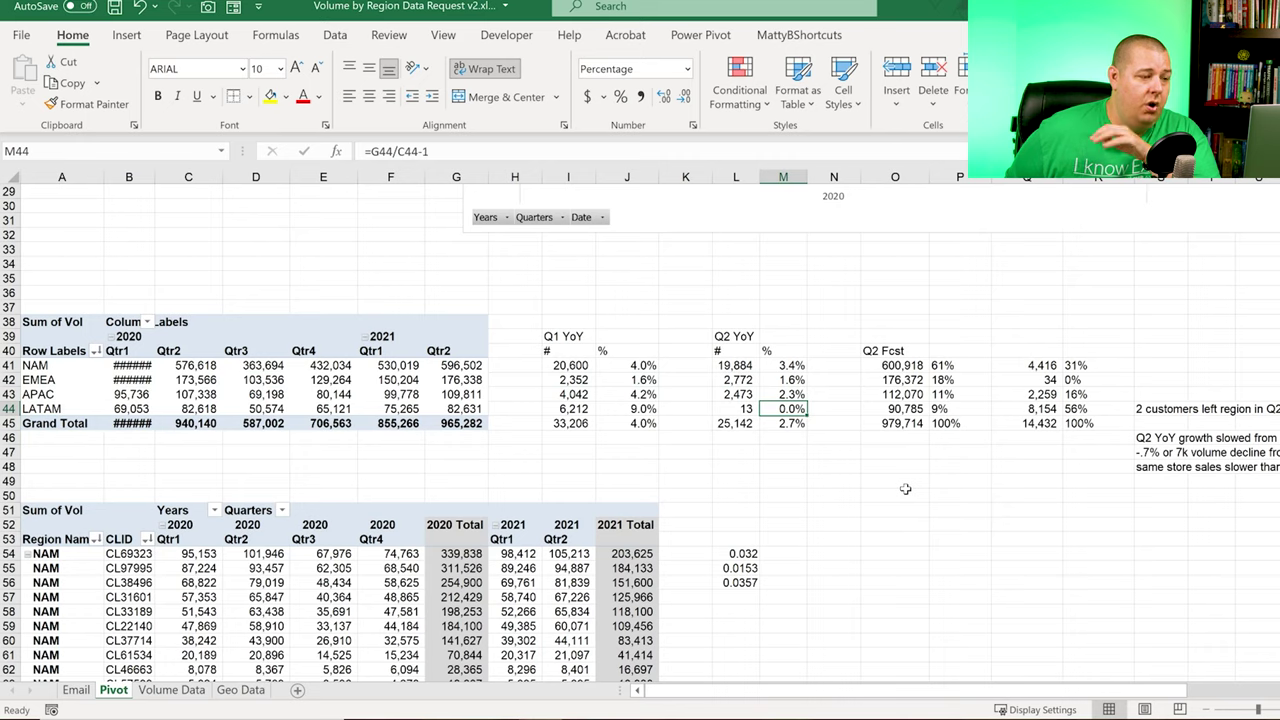
key("Down")
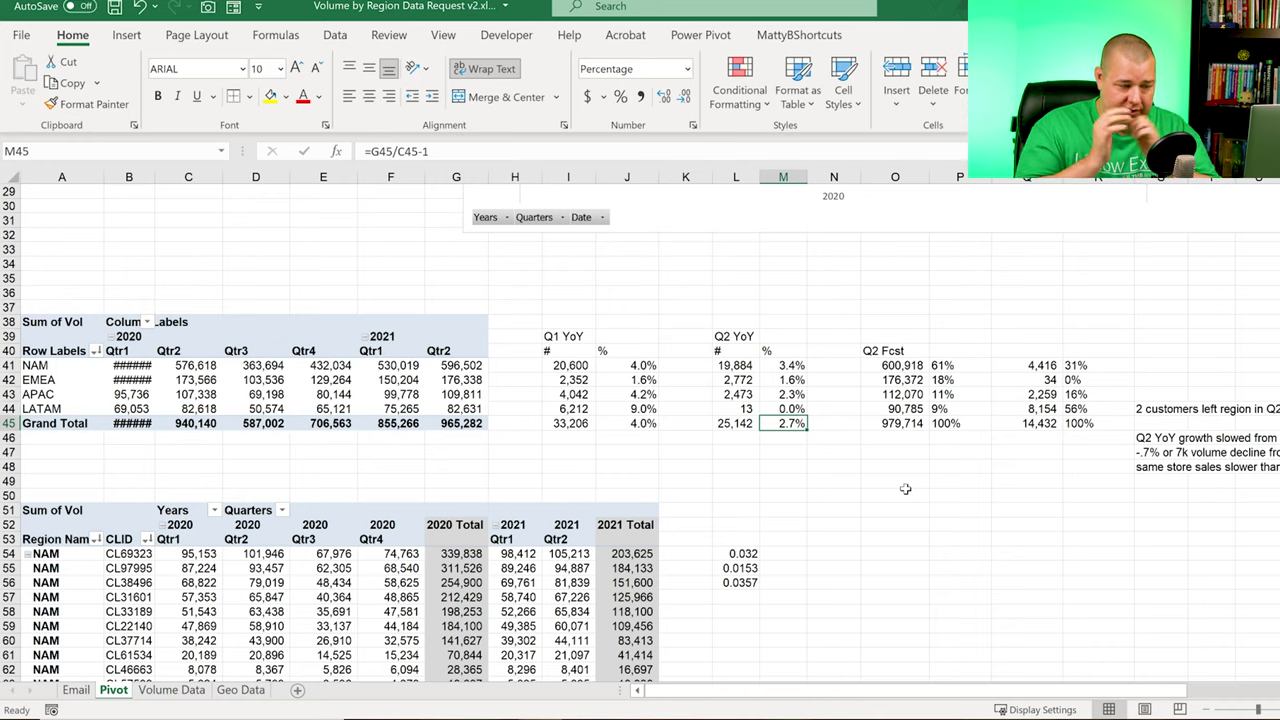
key("Left")
key("Left")
key("Left")
key("Right")
key("Right")
key("Right")
key("Left")
key("Left")
key("Left")
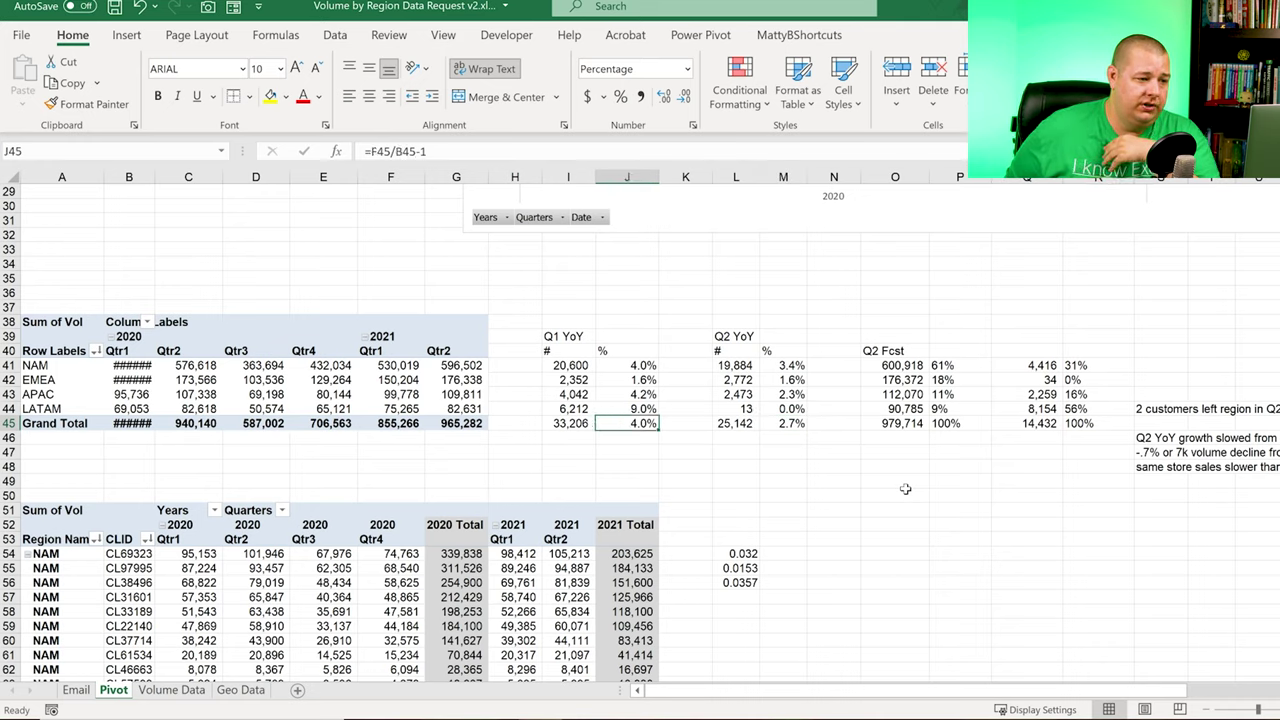
key("Right")
key("Right")
key("Right")
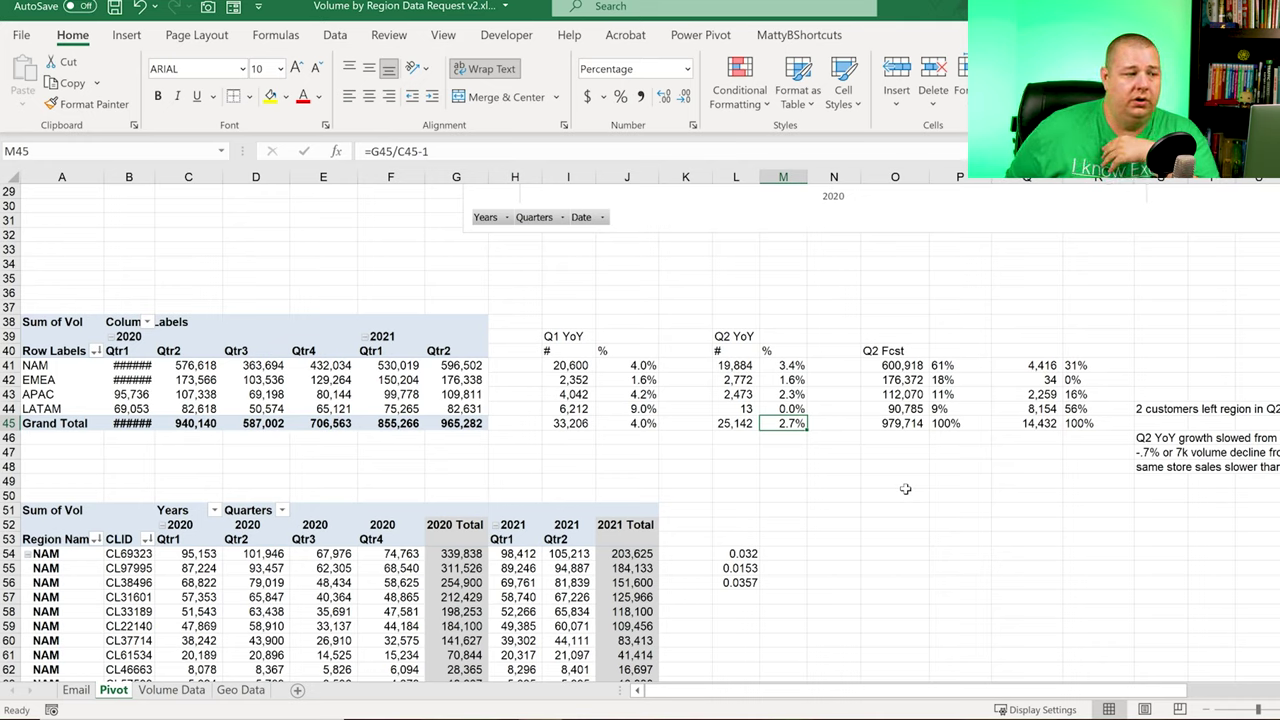
key("Left")
key("Left")
key("Left")
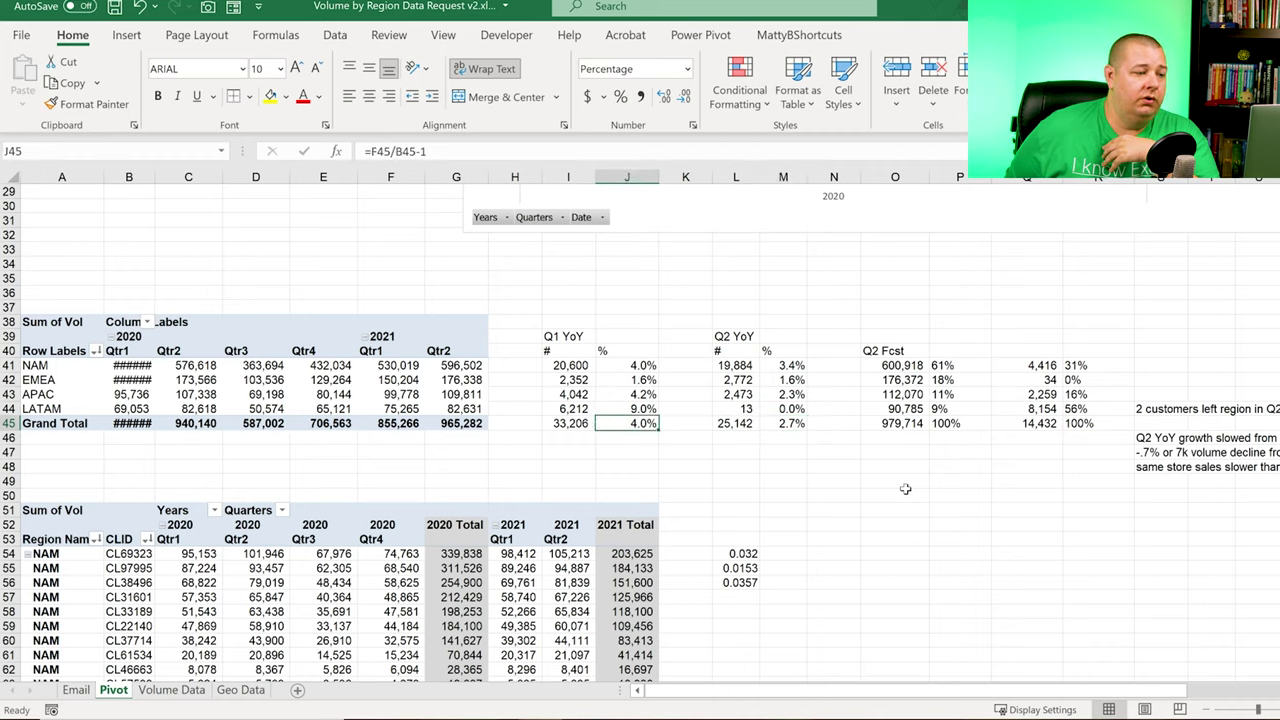
key("Right")
key("Right")
key("Right")
key("Left")
key("Left")
key("Left")
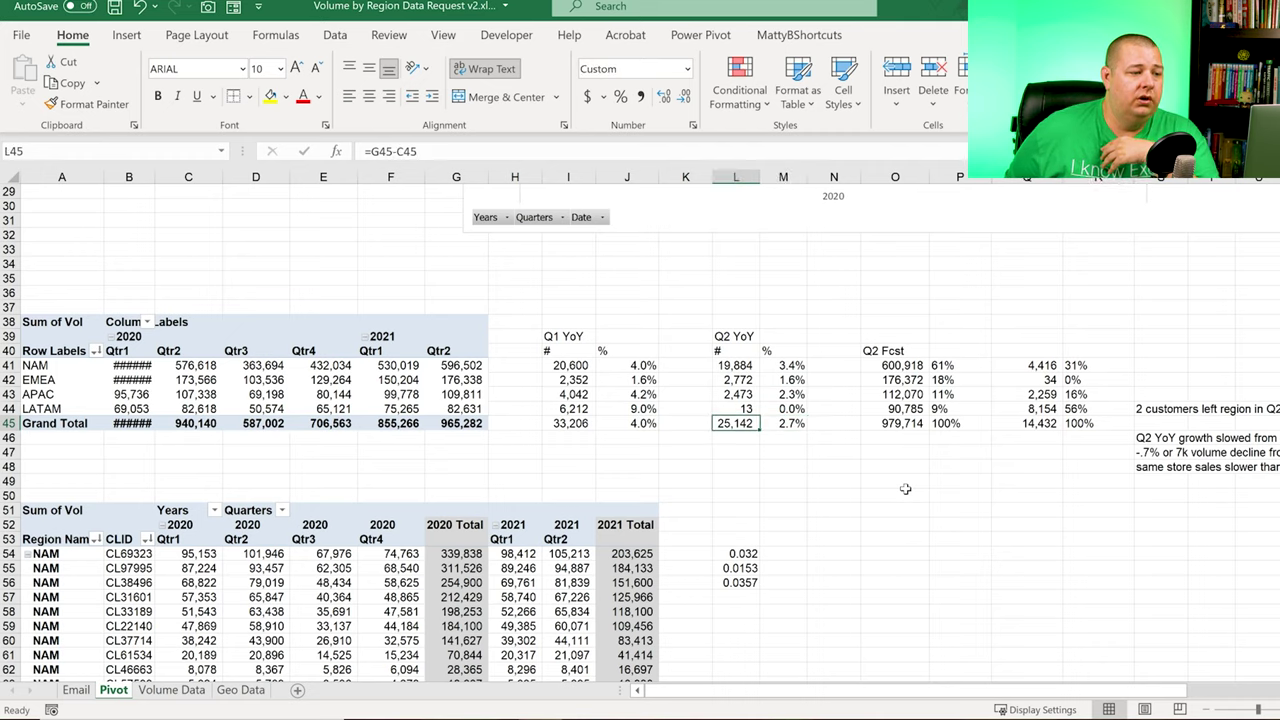
key("Right")
key("Right")
key("Up")
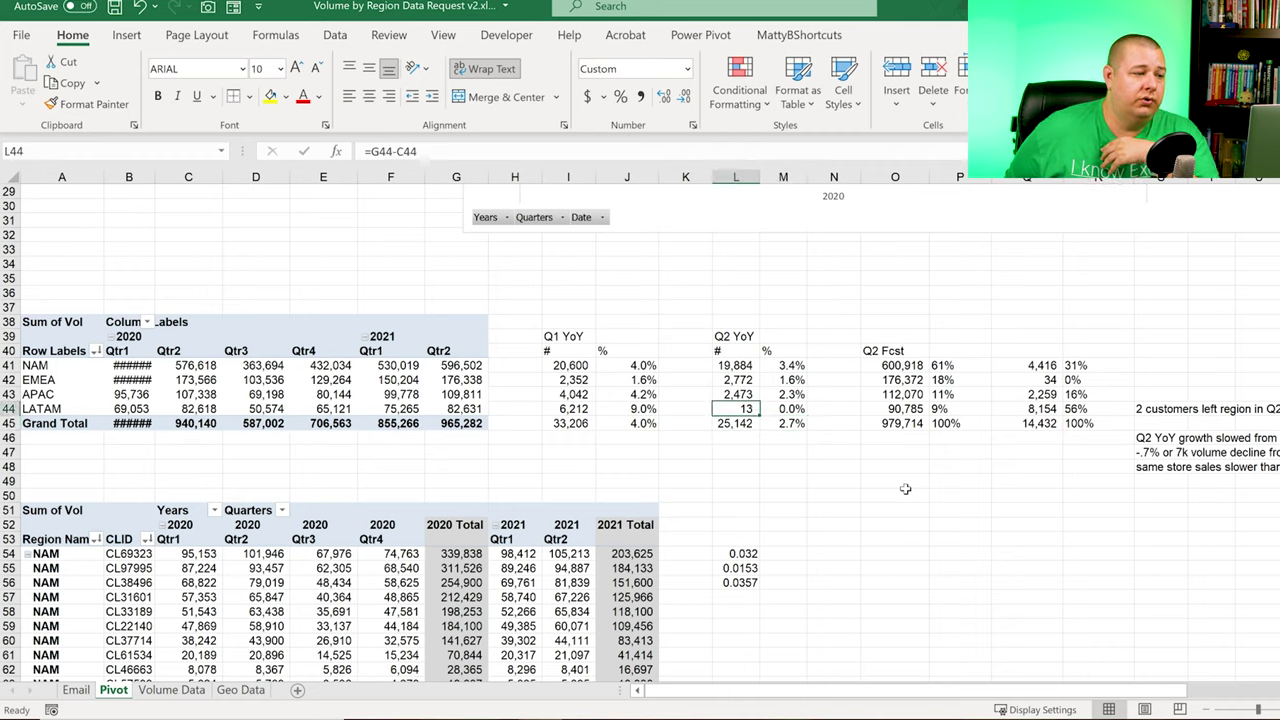
key("Left")
key("Left")
key("Left")
key("Left")
key("Right")
key("Right")
key("Right")
key("Right")
key("Right")
key("Right")
key("Right")
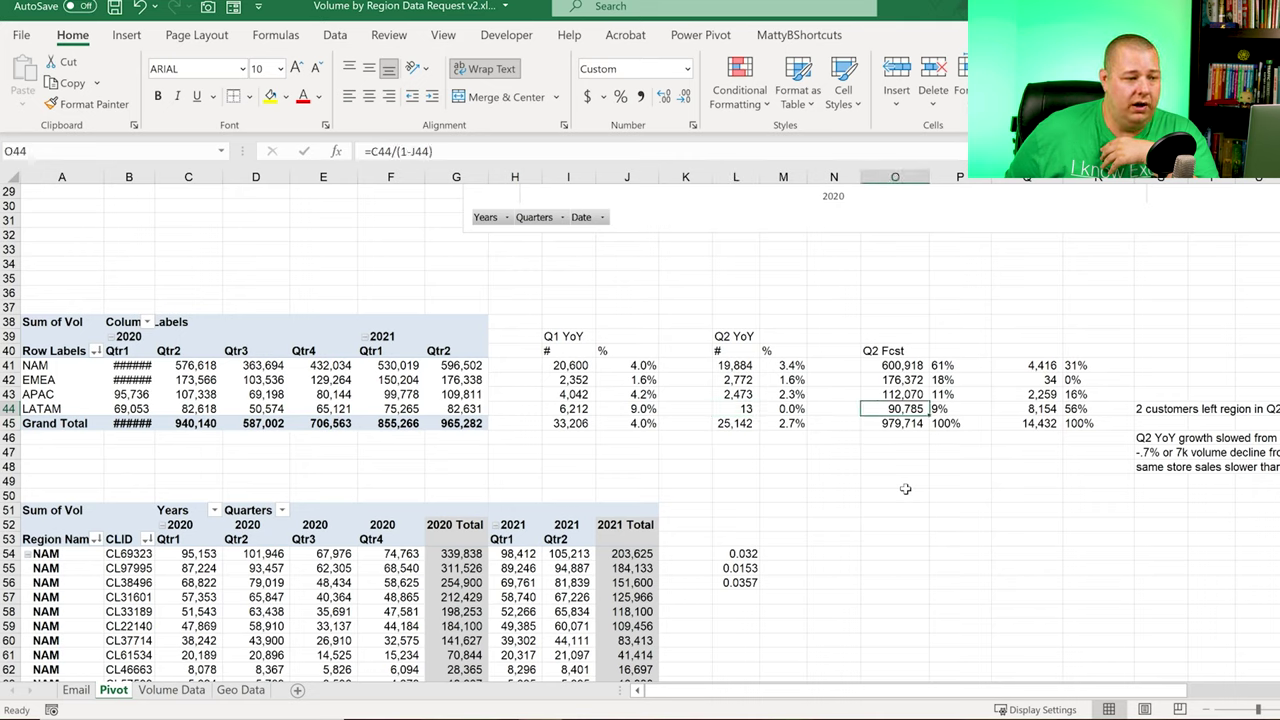
key("Right")
key("Right")
key("Down")
key("Down")
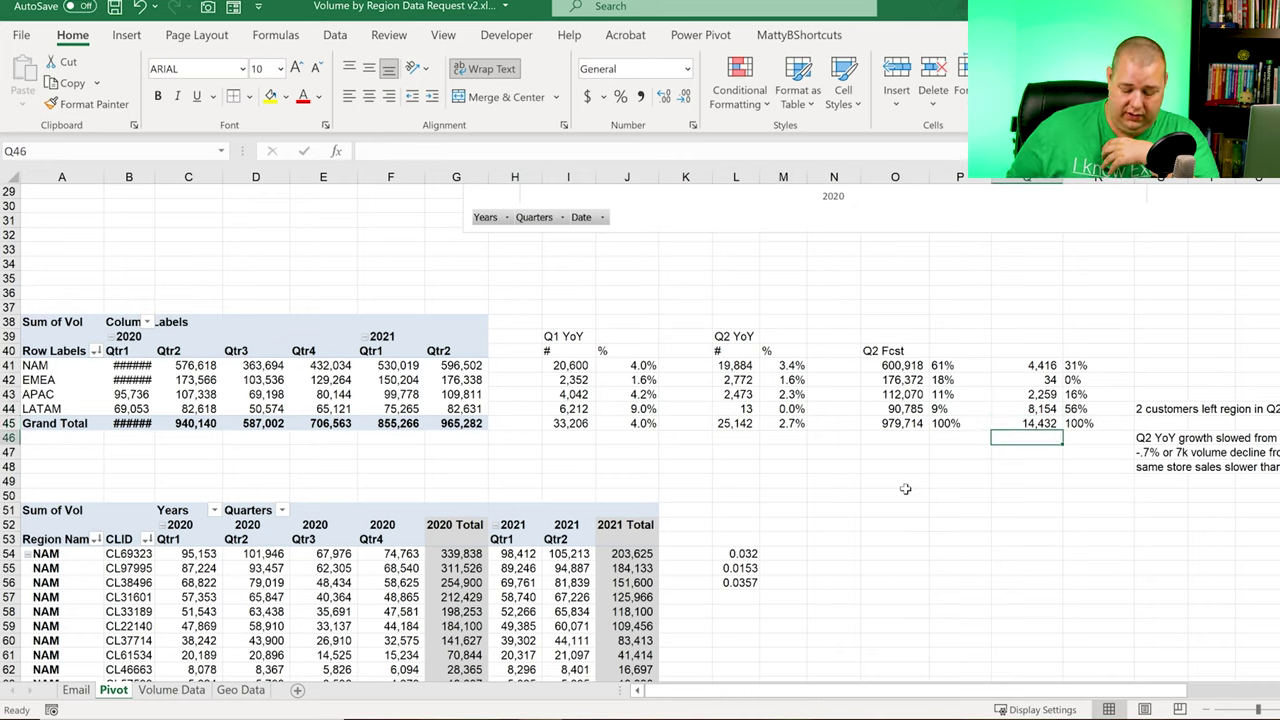
key("Down")
type("=7/7")
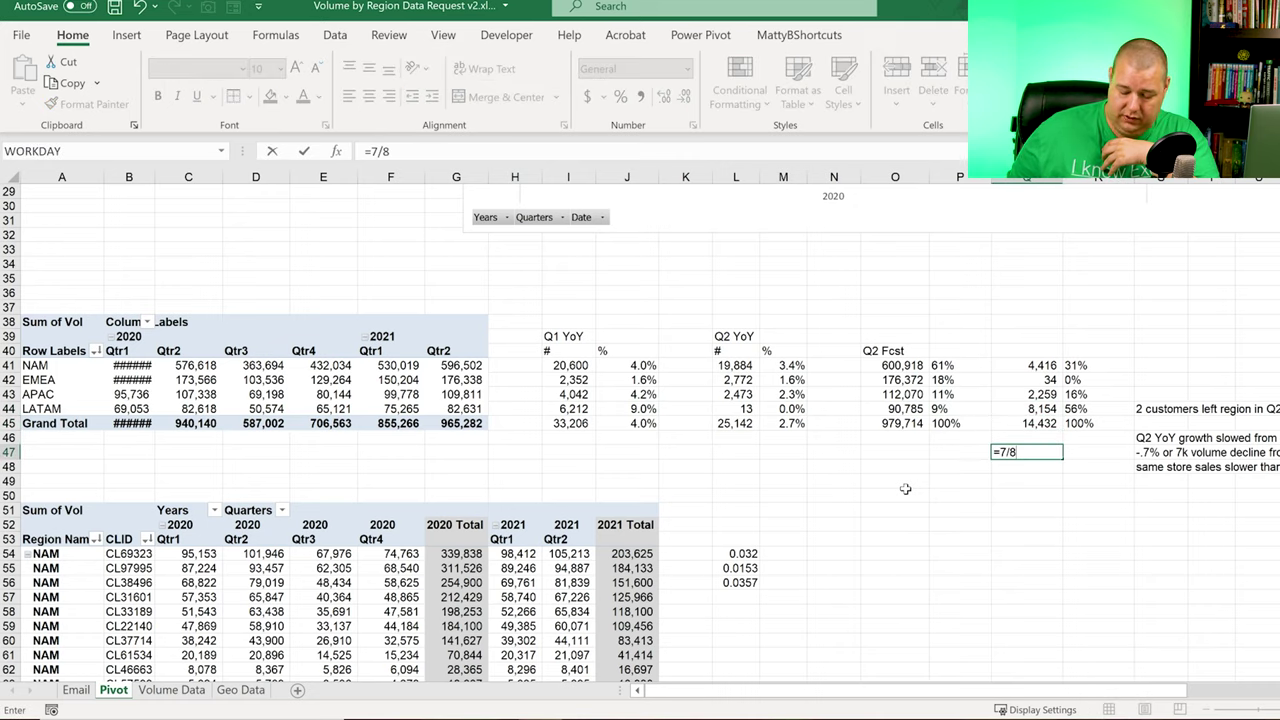
key("Return")
key("Up")
key("ctrl+shift+5")
key("Delete")
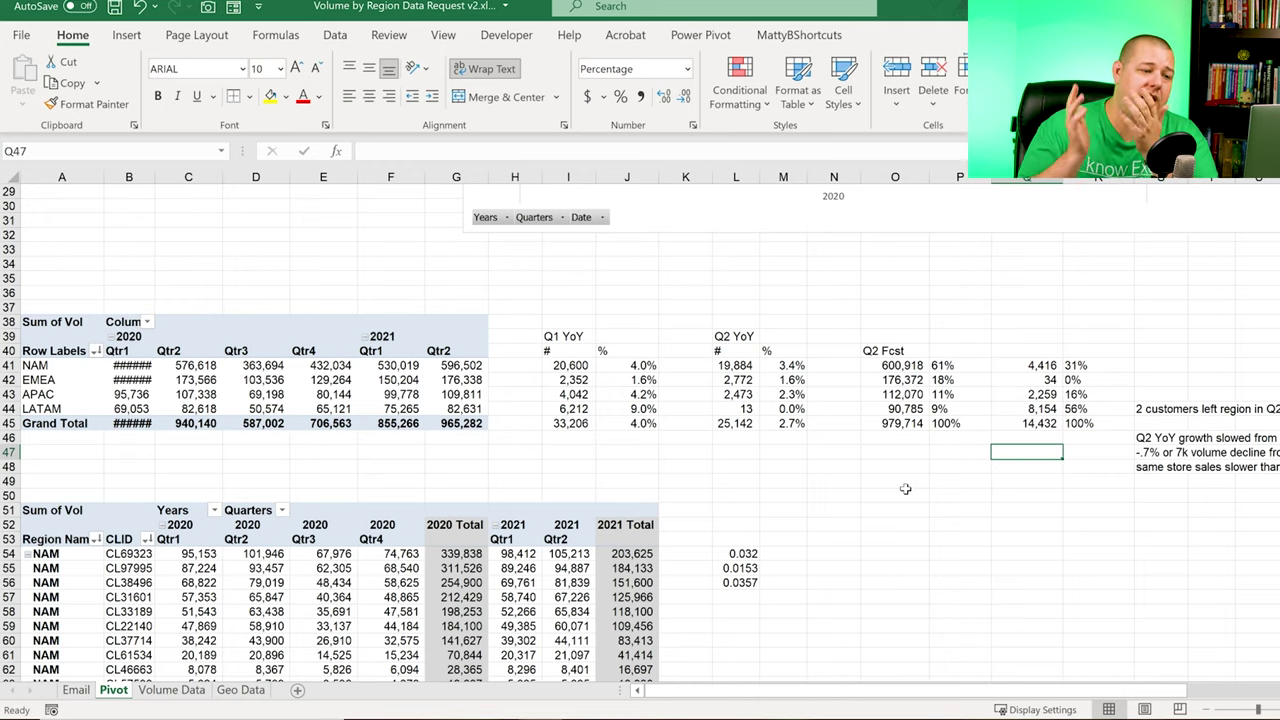